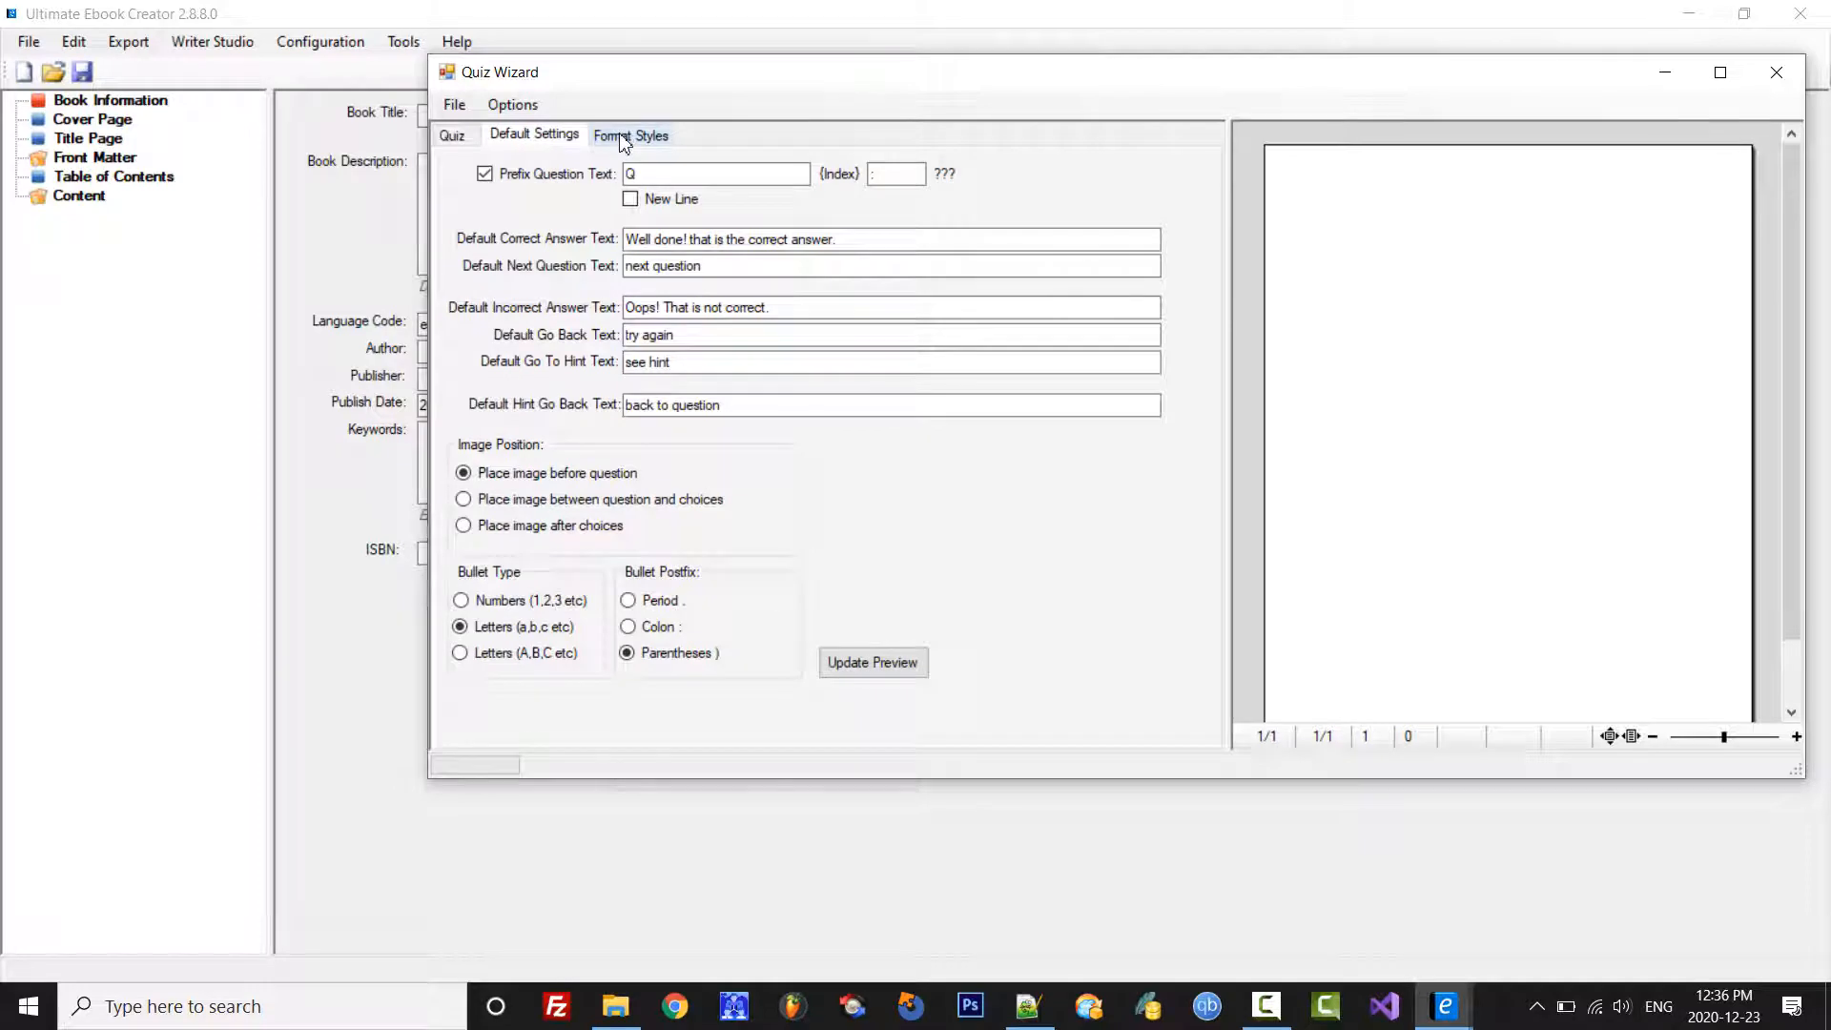
# Step: Review the quiz wizard's format styles and default settings, and return to the quiz question list
pyautogui.click(624, 138)
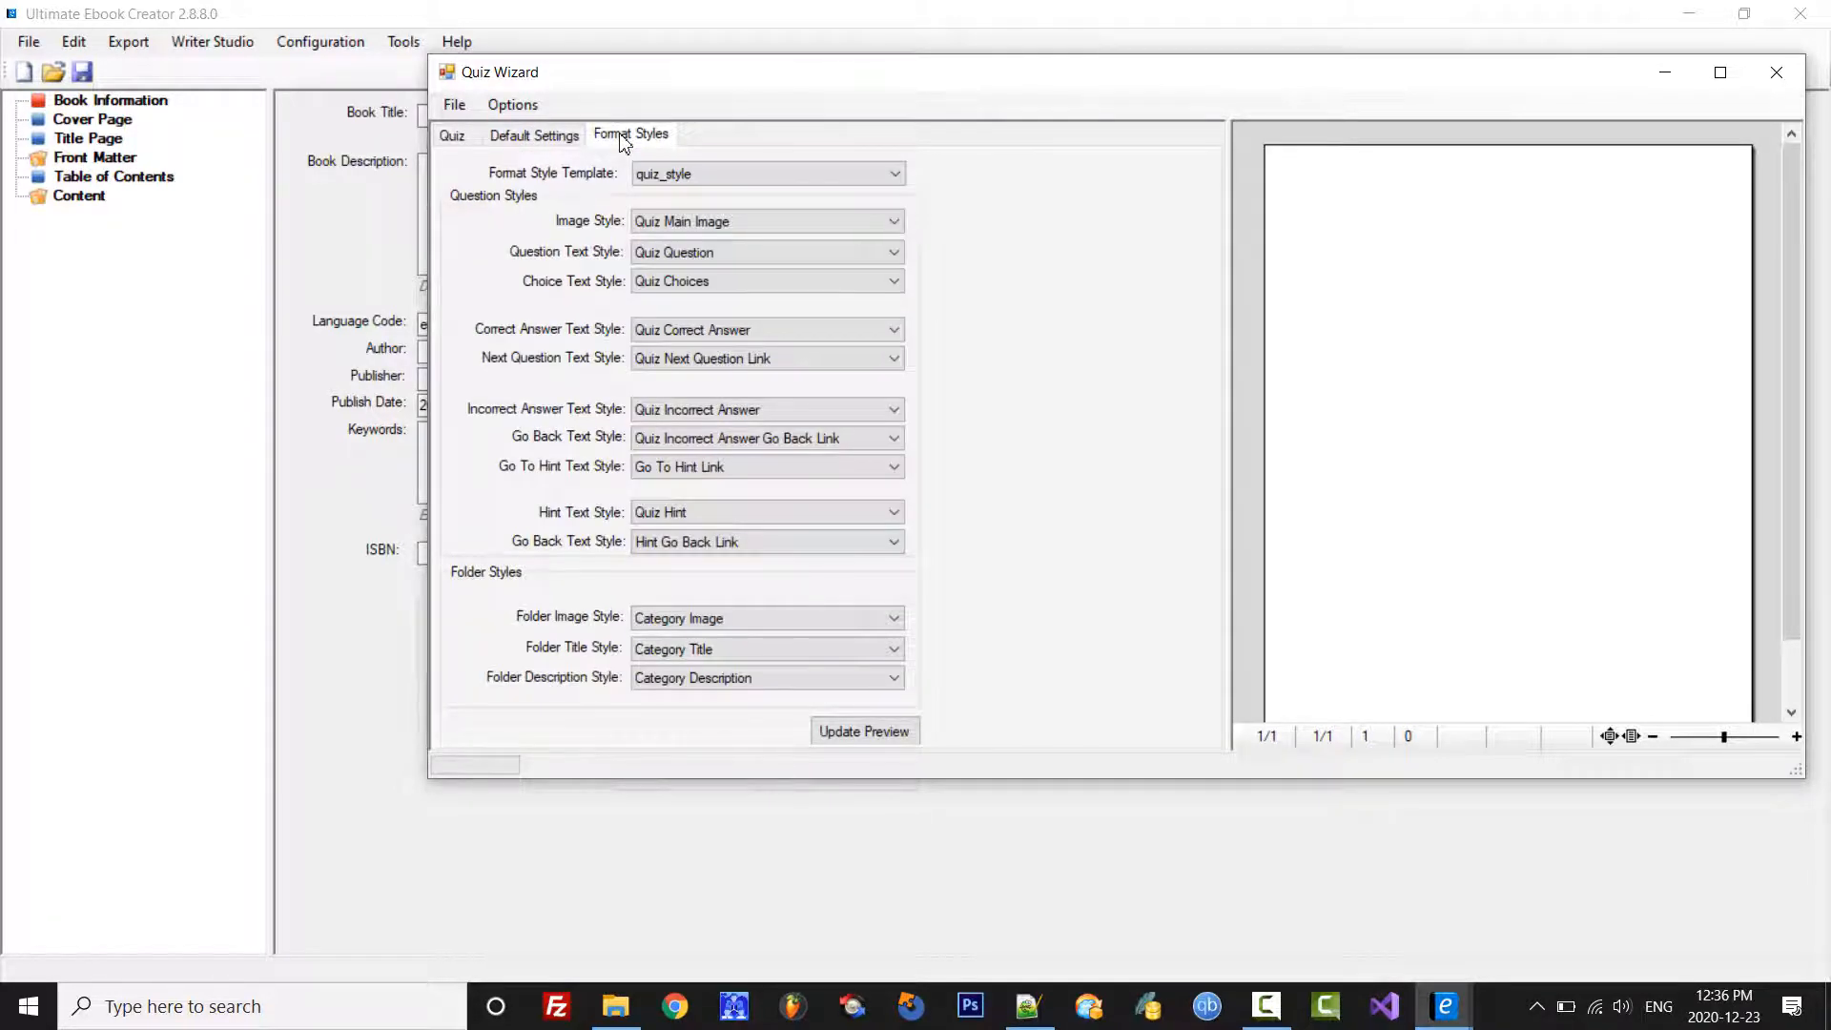
pyautogui.click(549, 140)
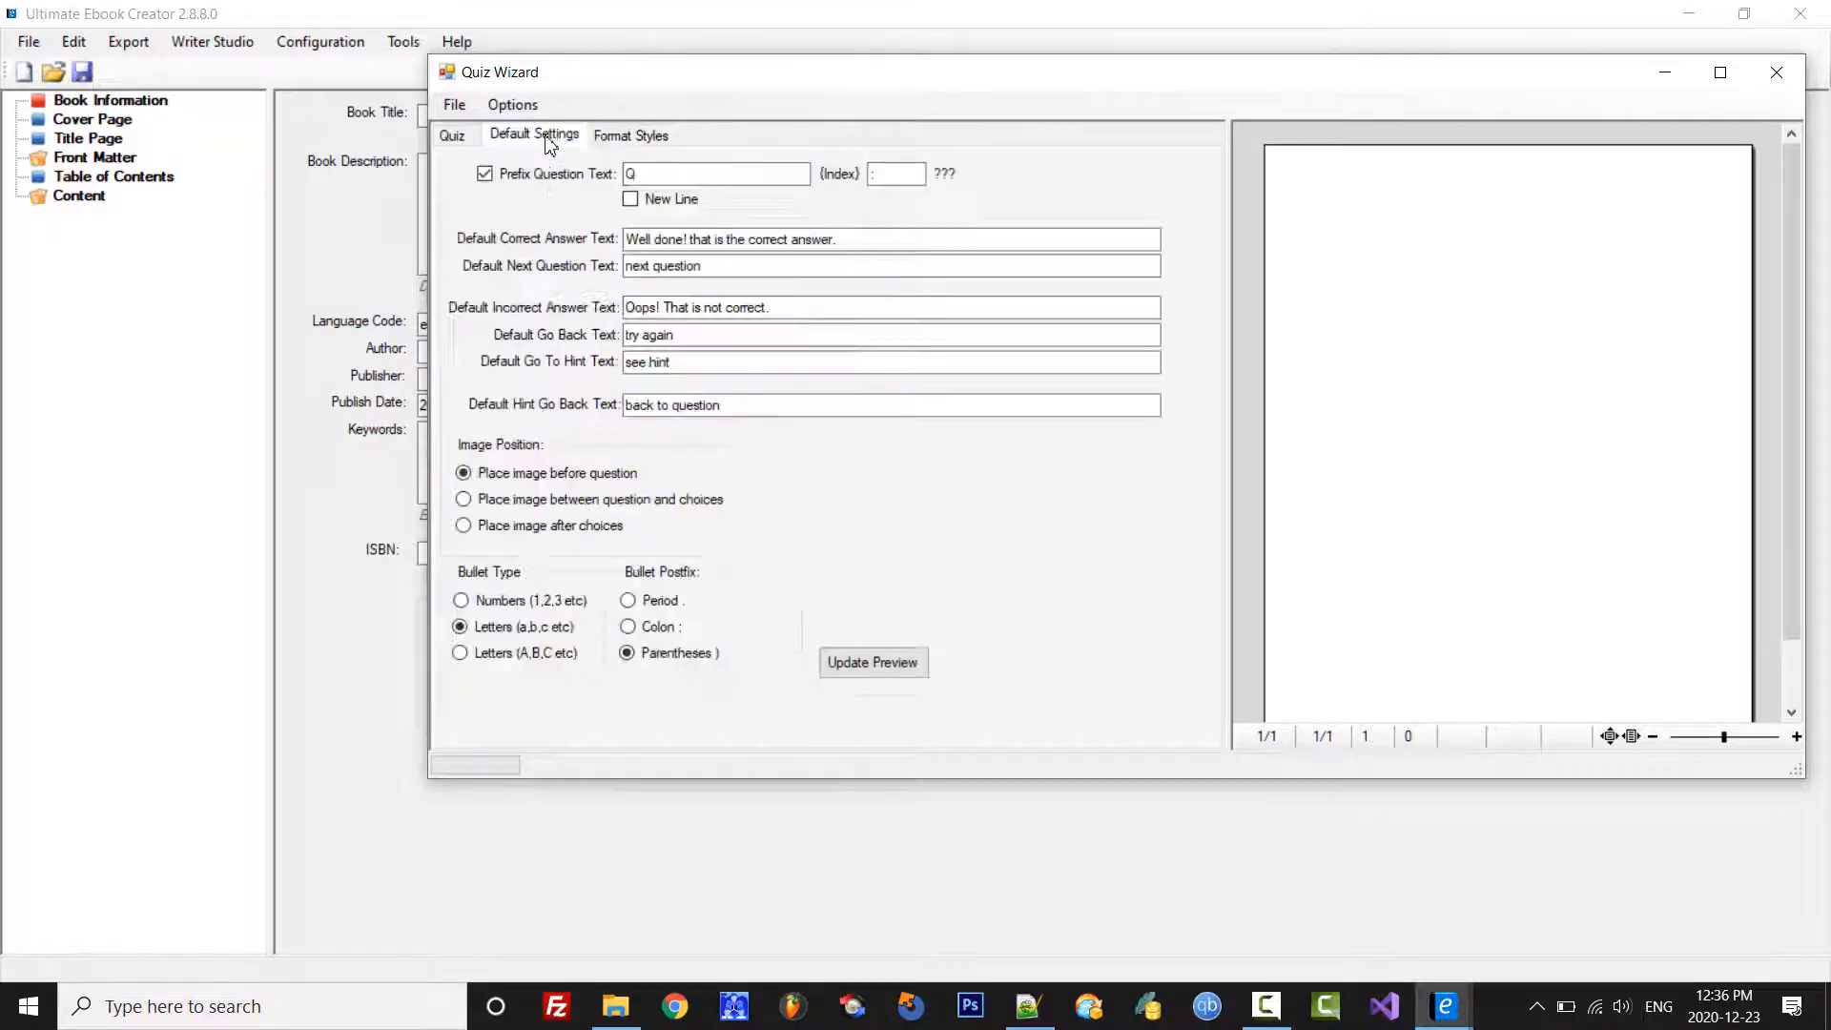
pyautogui.click(454, 140)
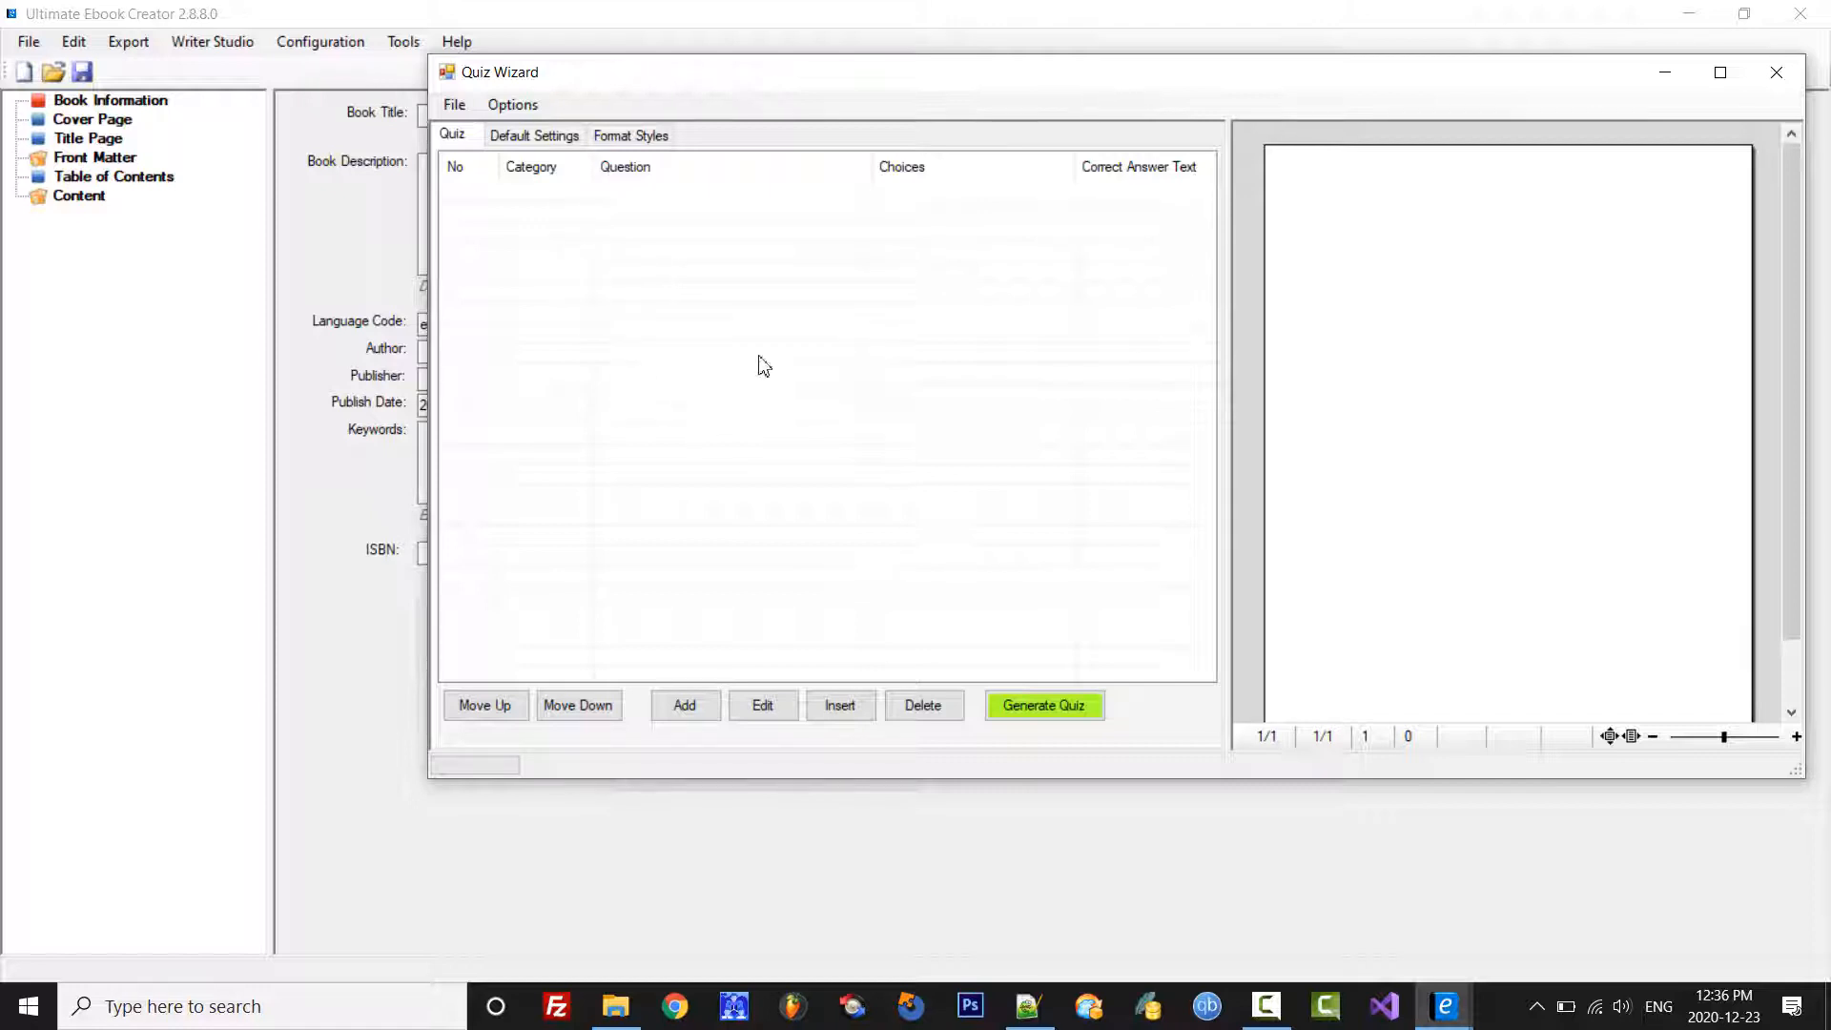
pyautogui.moveTo(810, 73)
pyautogui.mouseDown()
pyautogui.moveTo(851, 101)
pyautogui.moveTo(814, 75)
pyautogui.mouseUp()
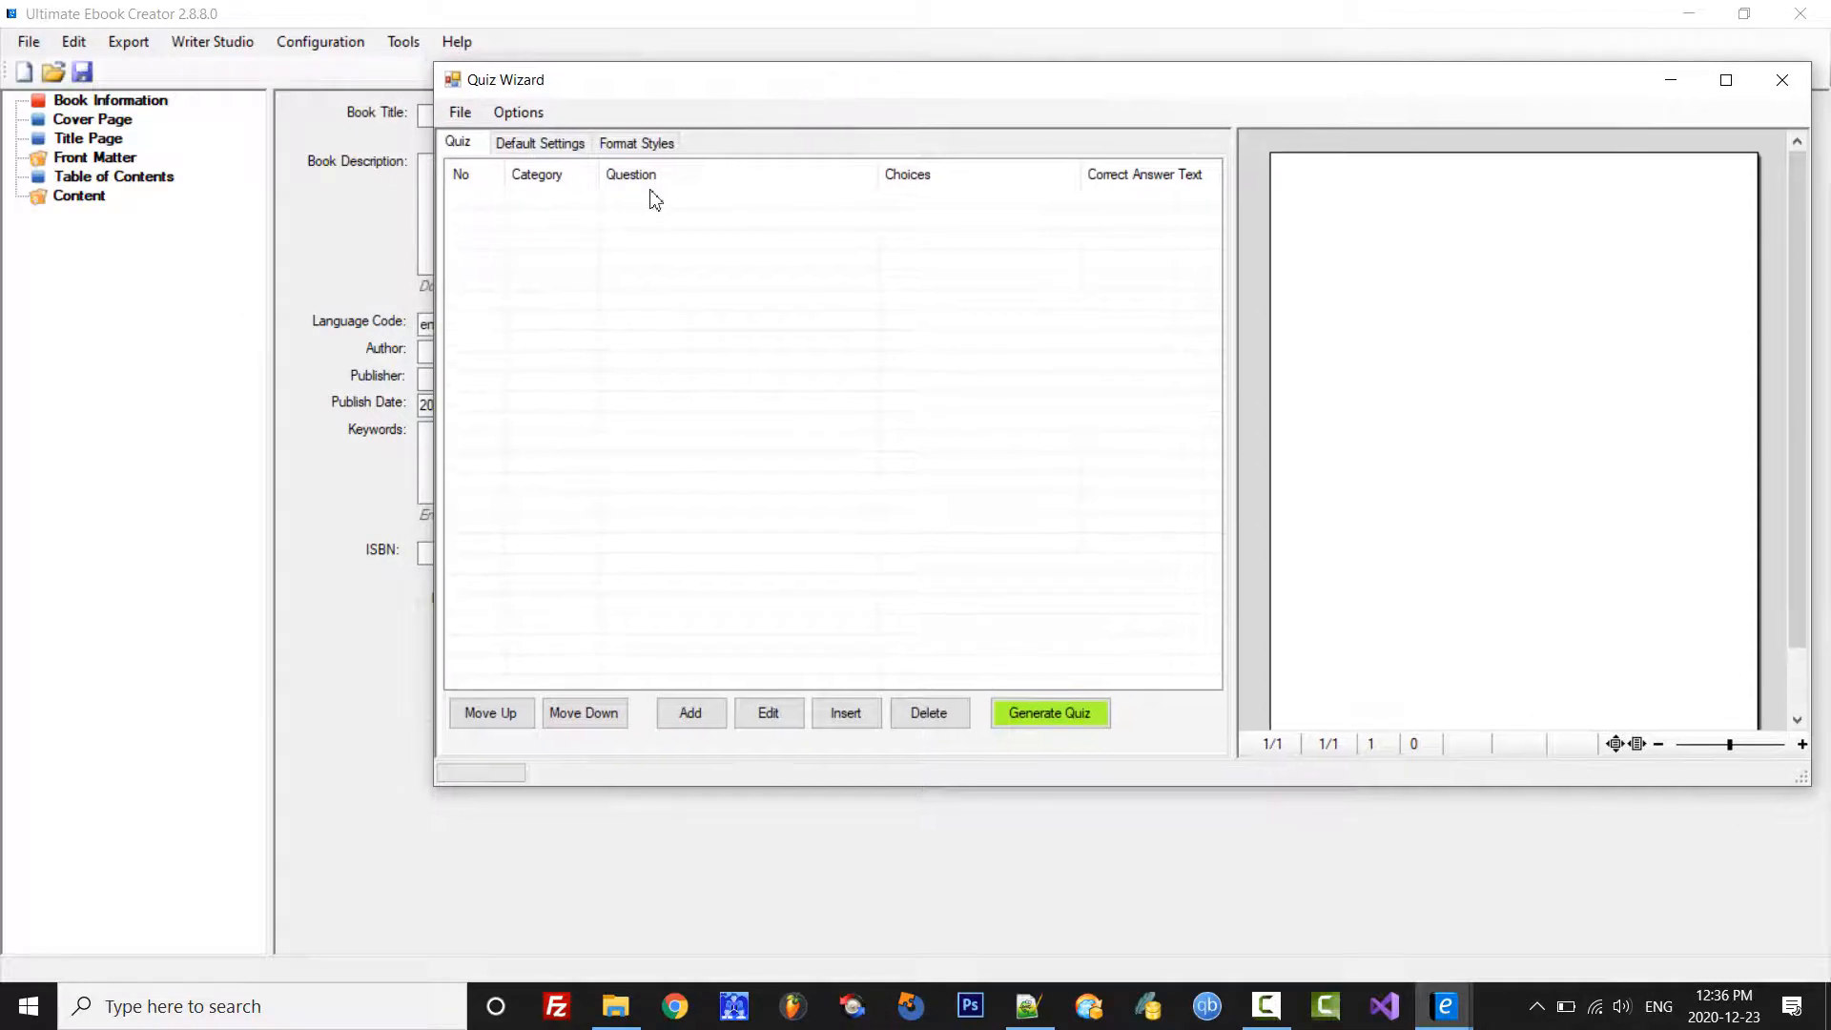
pyautogui.rightClick(671, 257)
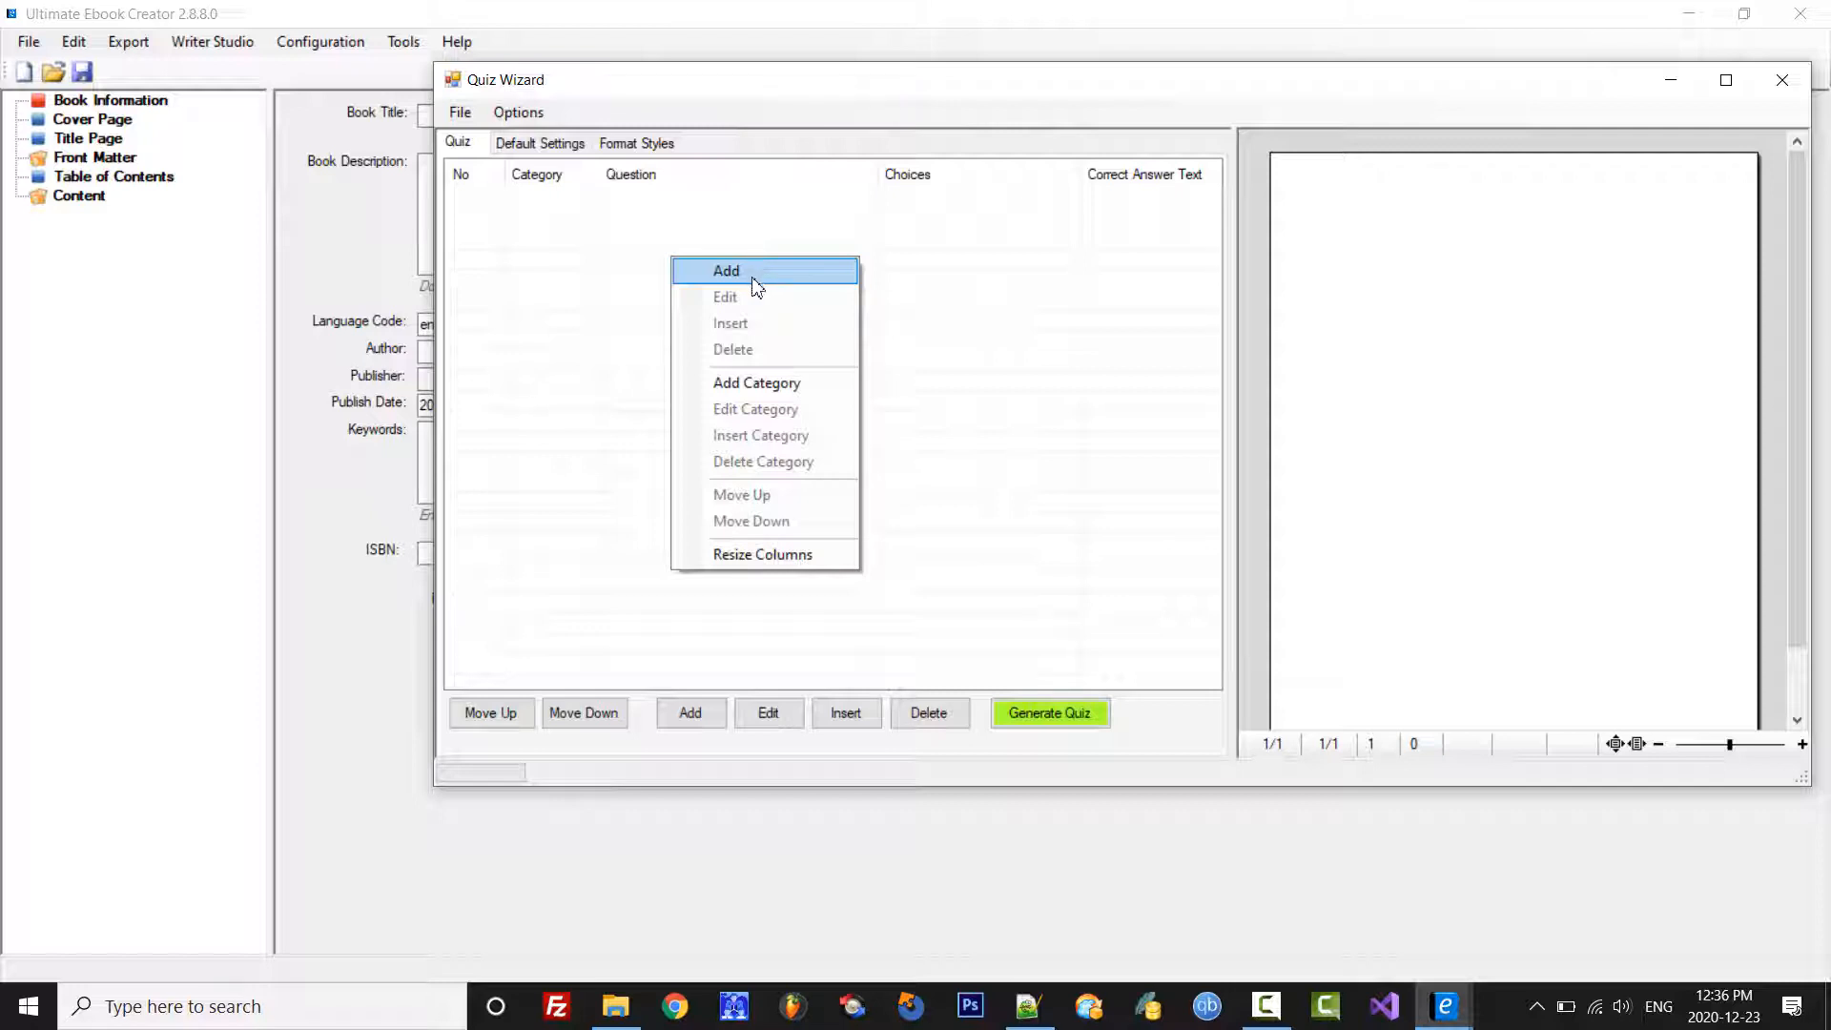
pyautogui.click(544, 364)
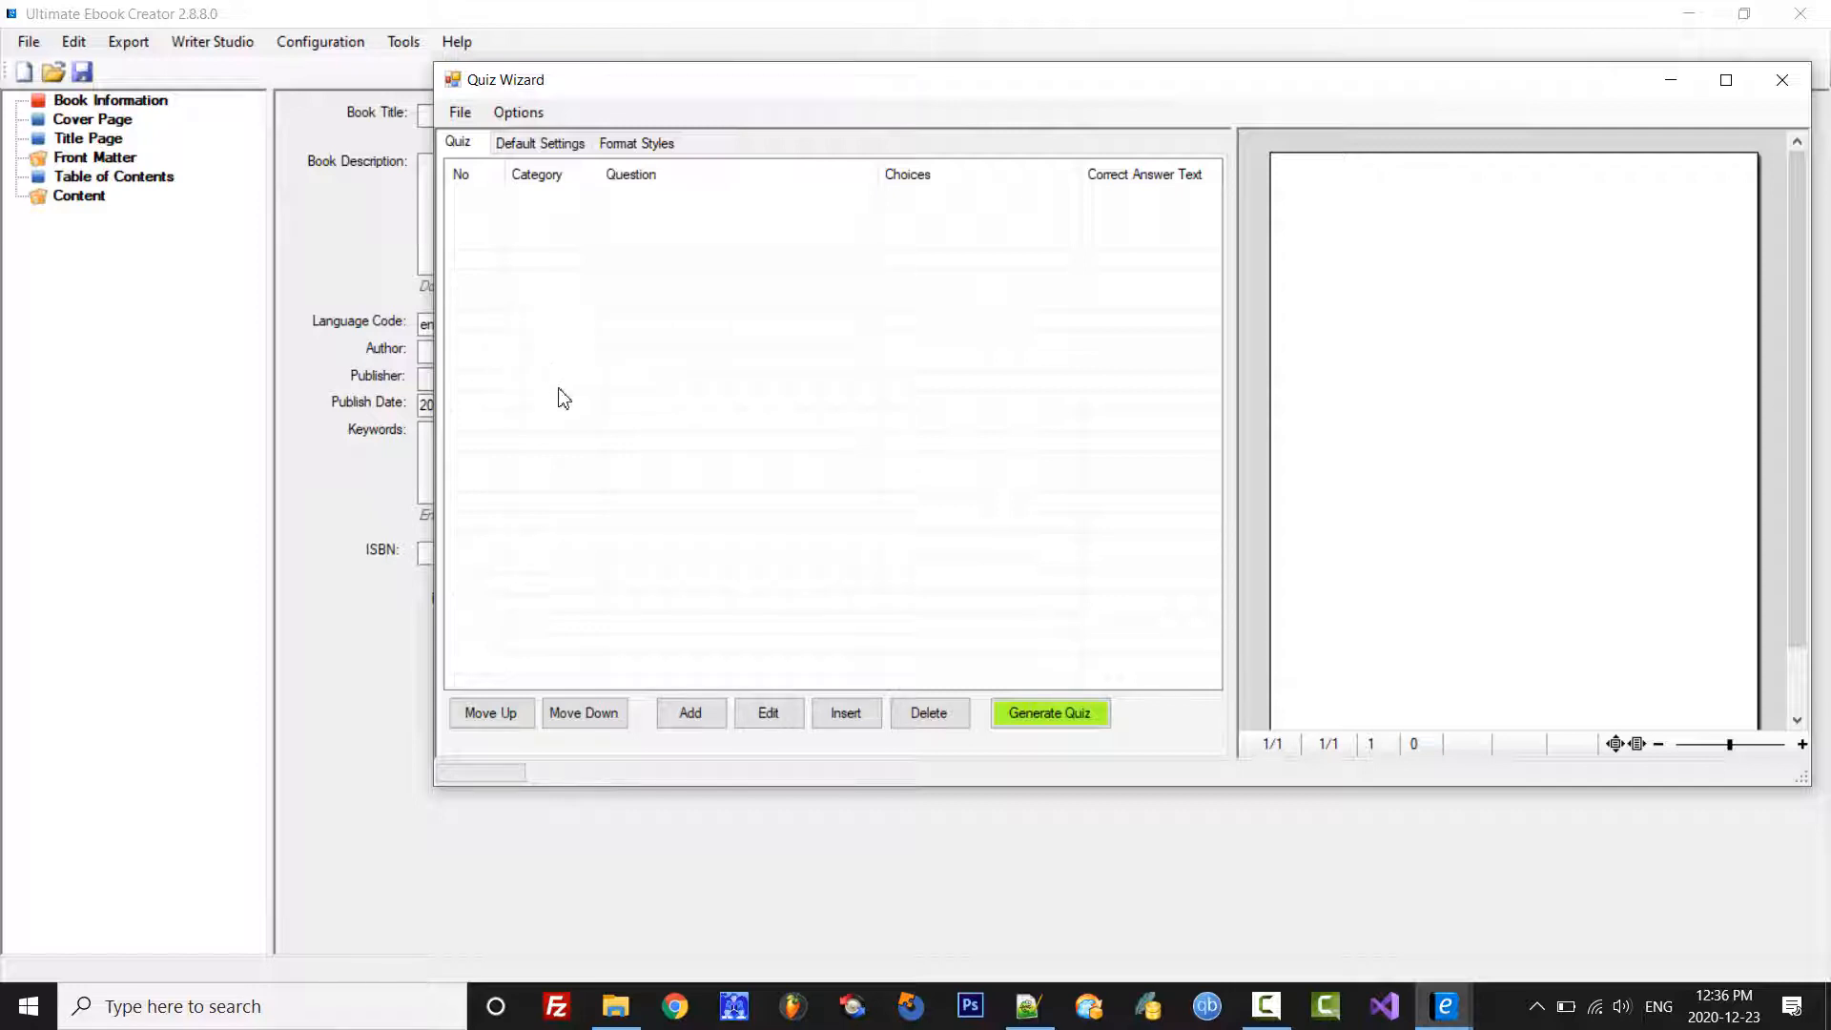
# Step: Start a new quiz question and paste "What's the diameter of a basketball hoop in inches?" from the Notepad++ notes as its question text
pyautogui.click(691, 714)
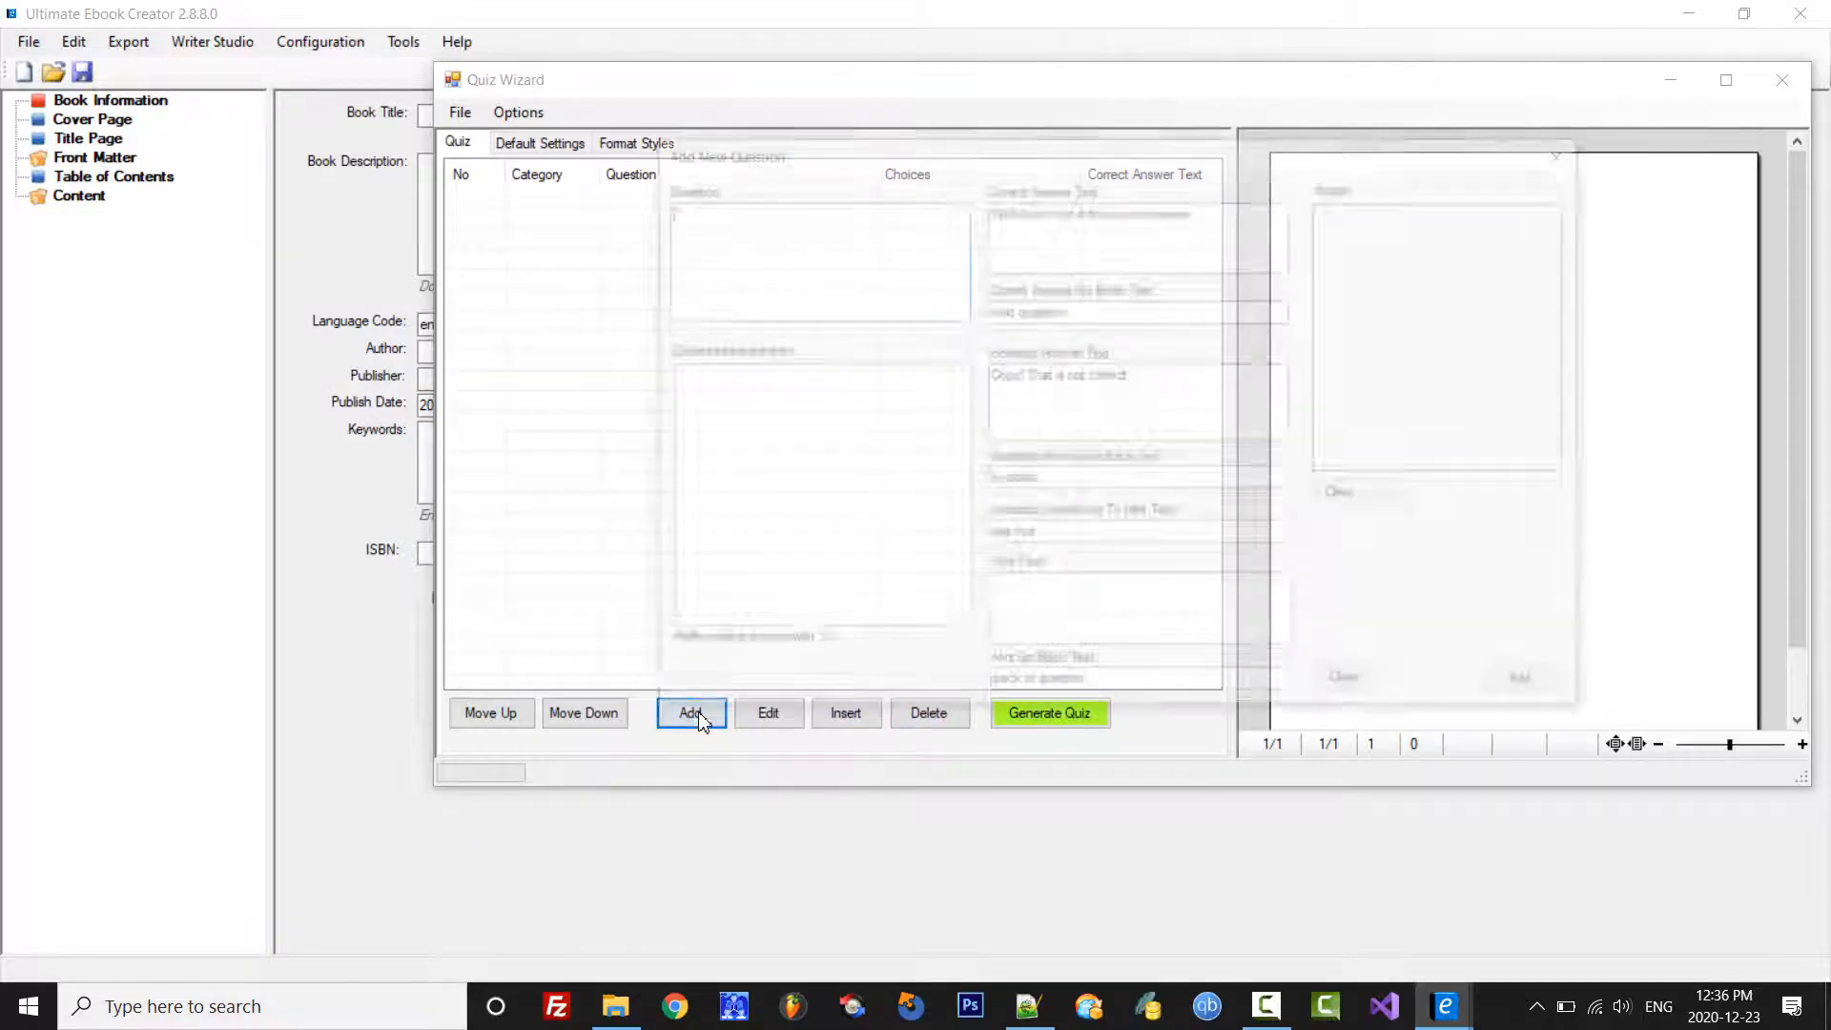
pyautogui.moveTo(977, 155); pyautogui.dragTo(1063, 125)
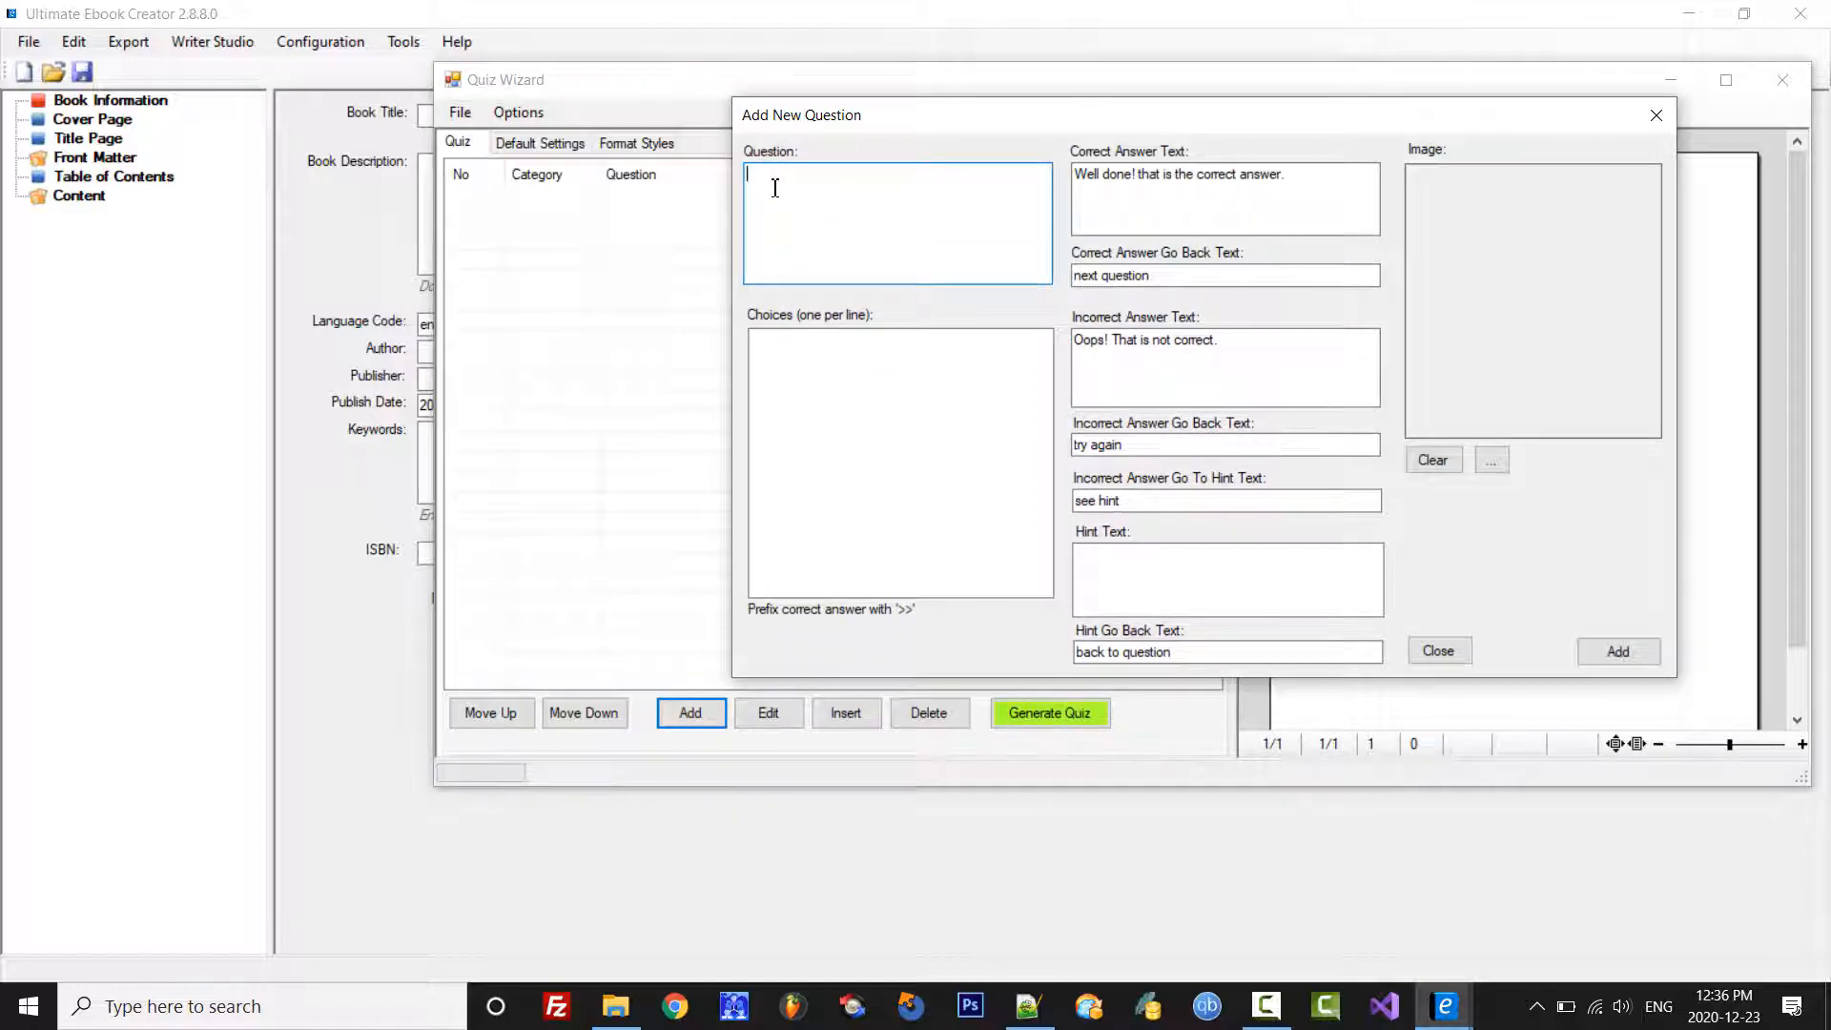
pyautogui.click(790, 373)
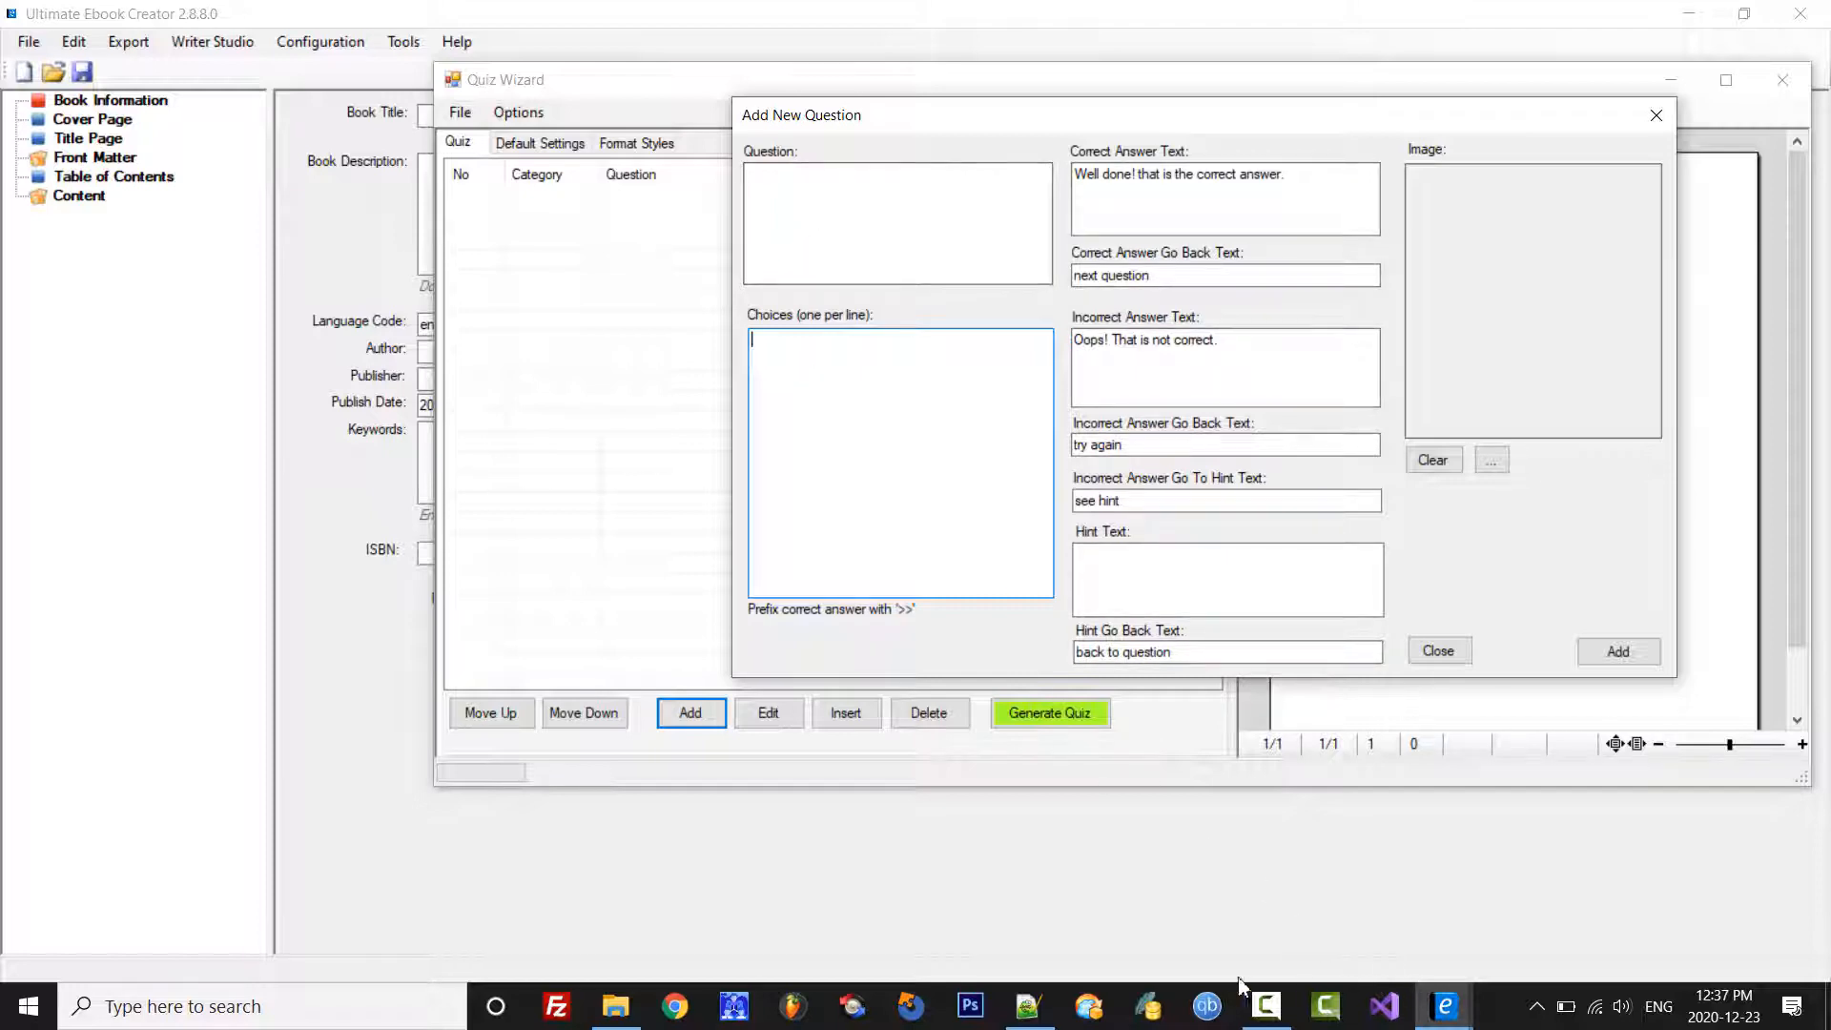
pyautogui.click(1028, 1006)
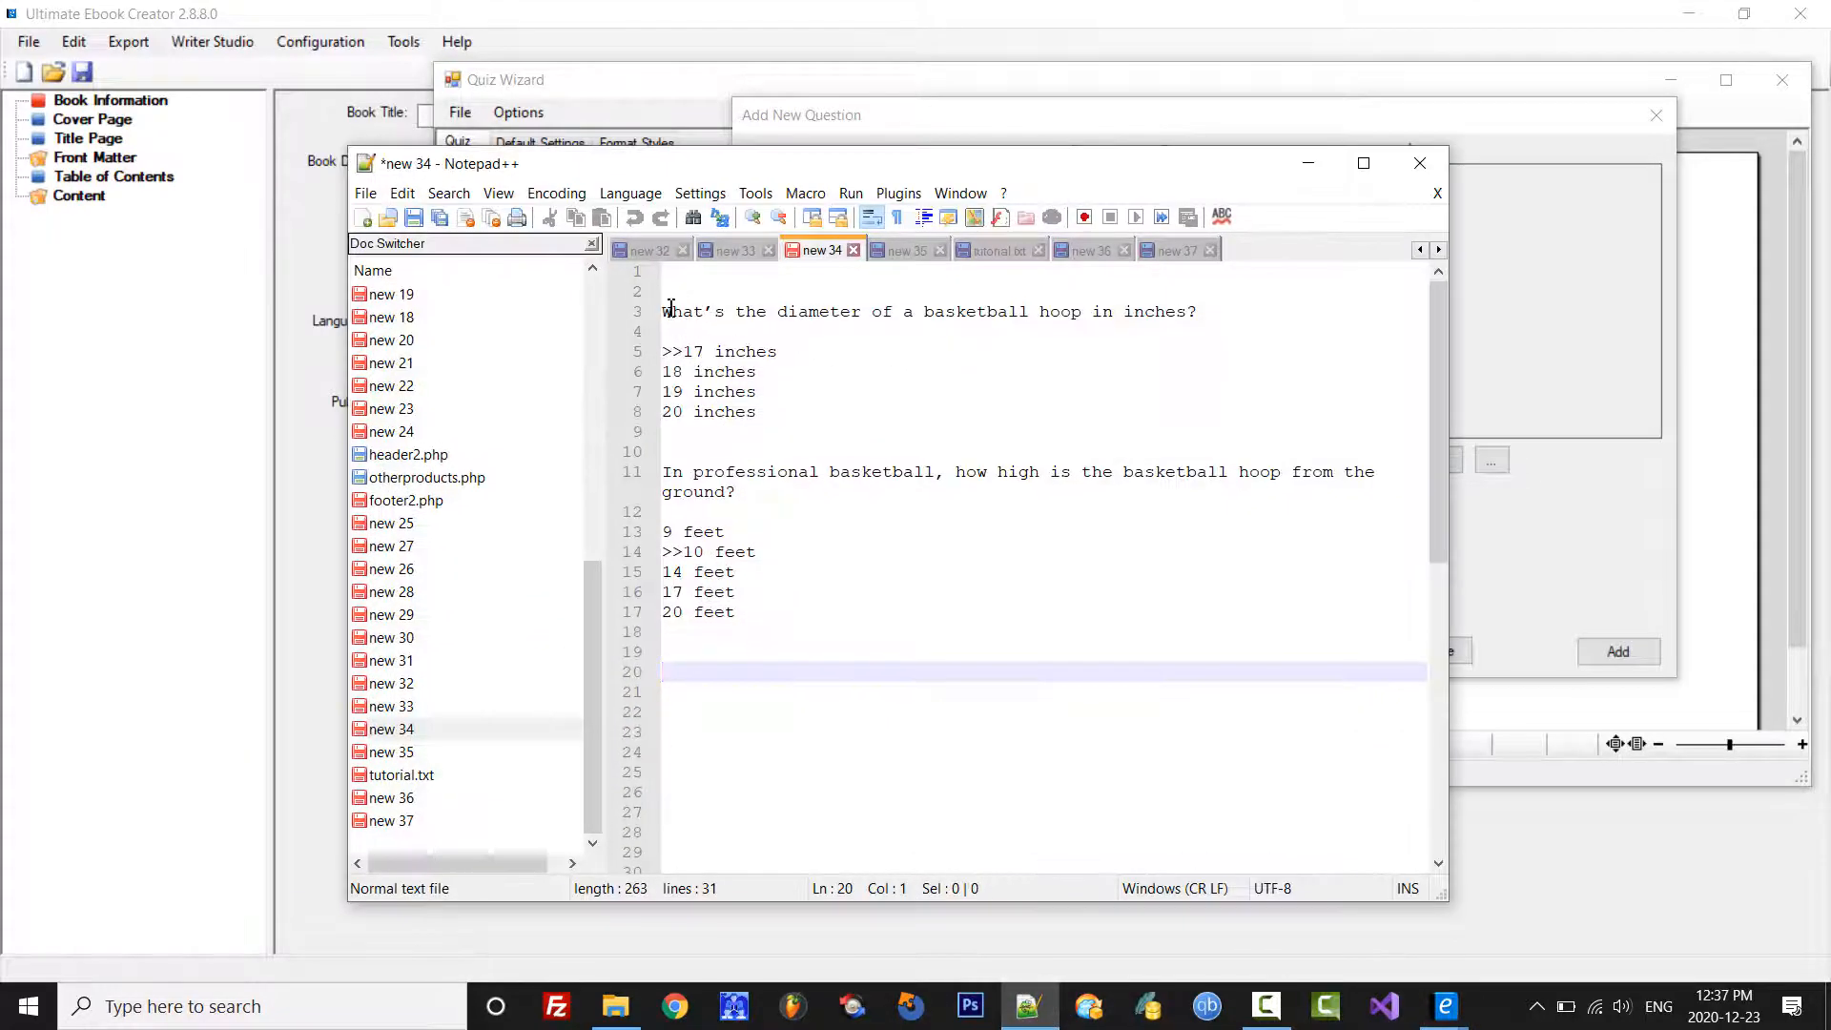
pyautogui.moveTo(670, 307); pyautogui.dragTo(1203, 310)
pyautogui.hotkey('ctrl', 'c')
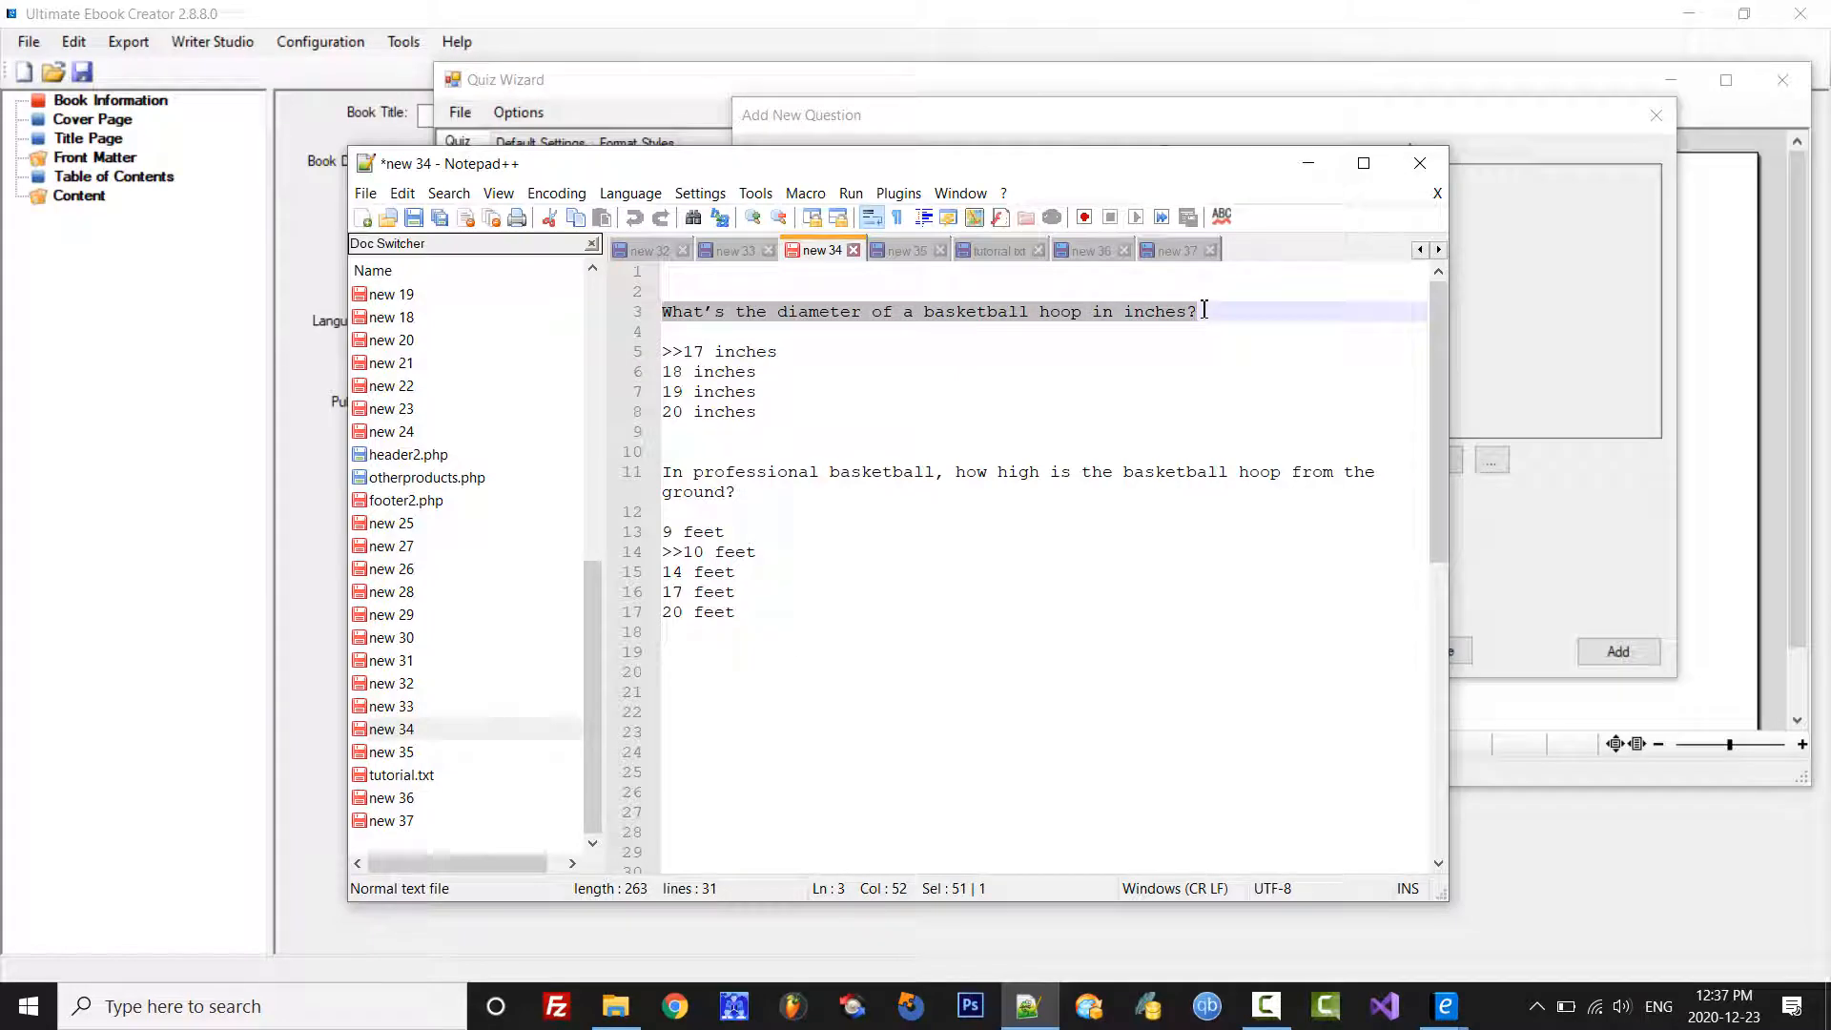
pyautogui.click(1308, 163)
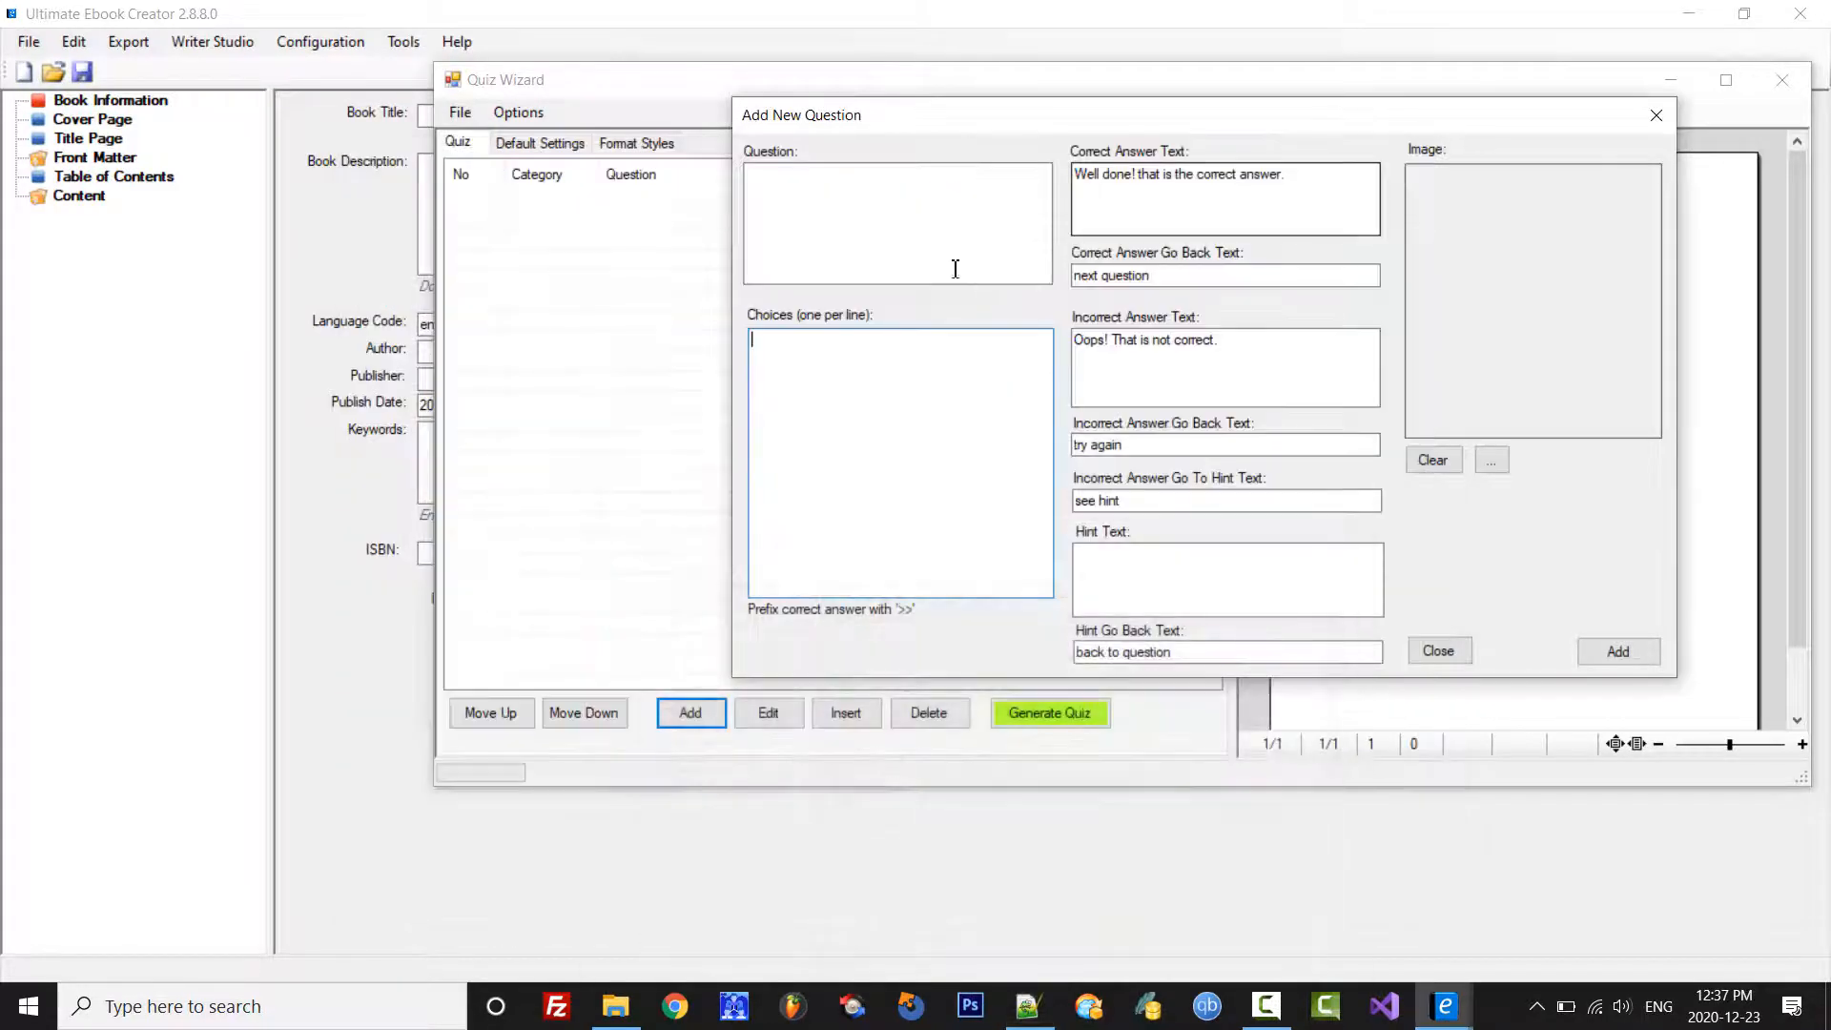
pyautogui.click(858, 218)
pyautogui.rightClick(858, 218)
pyautogui.click(944, 310)
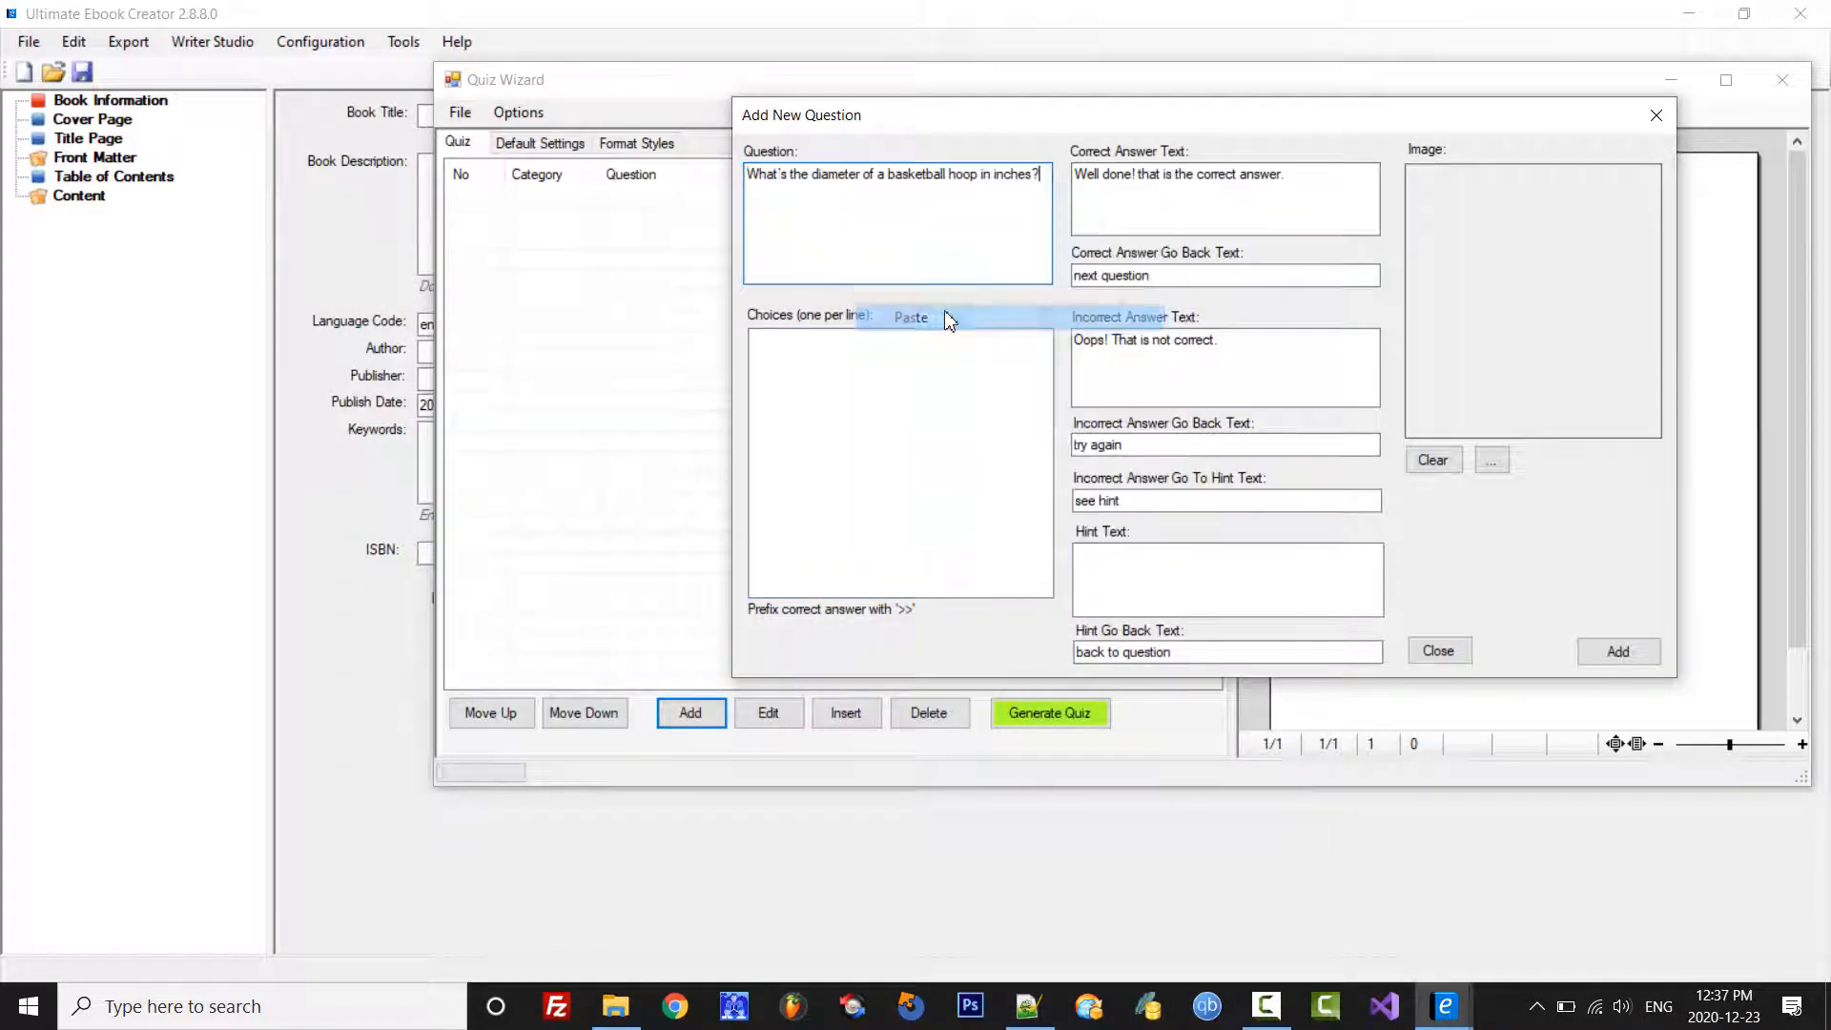
# Step: Copy the answer choices ">>17 inches", "18 inches", "19 inches" and "20 inches" from the Notepad++ notes into the question's choices
pyautogui.click(1028, 1006)
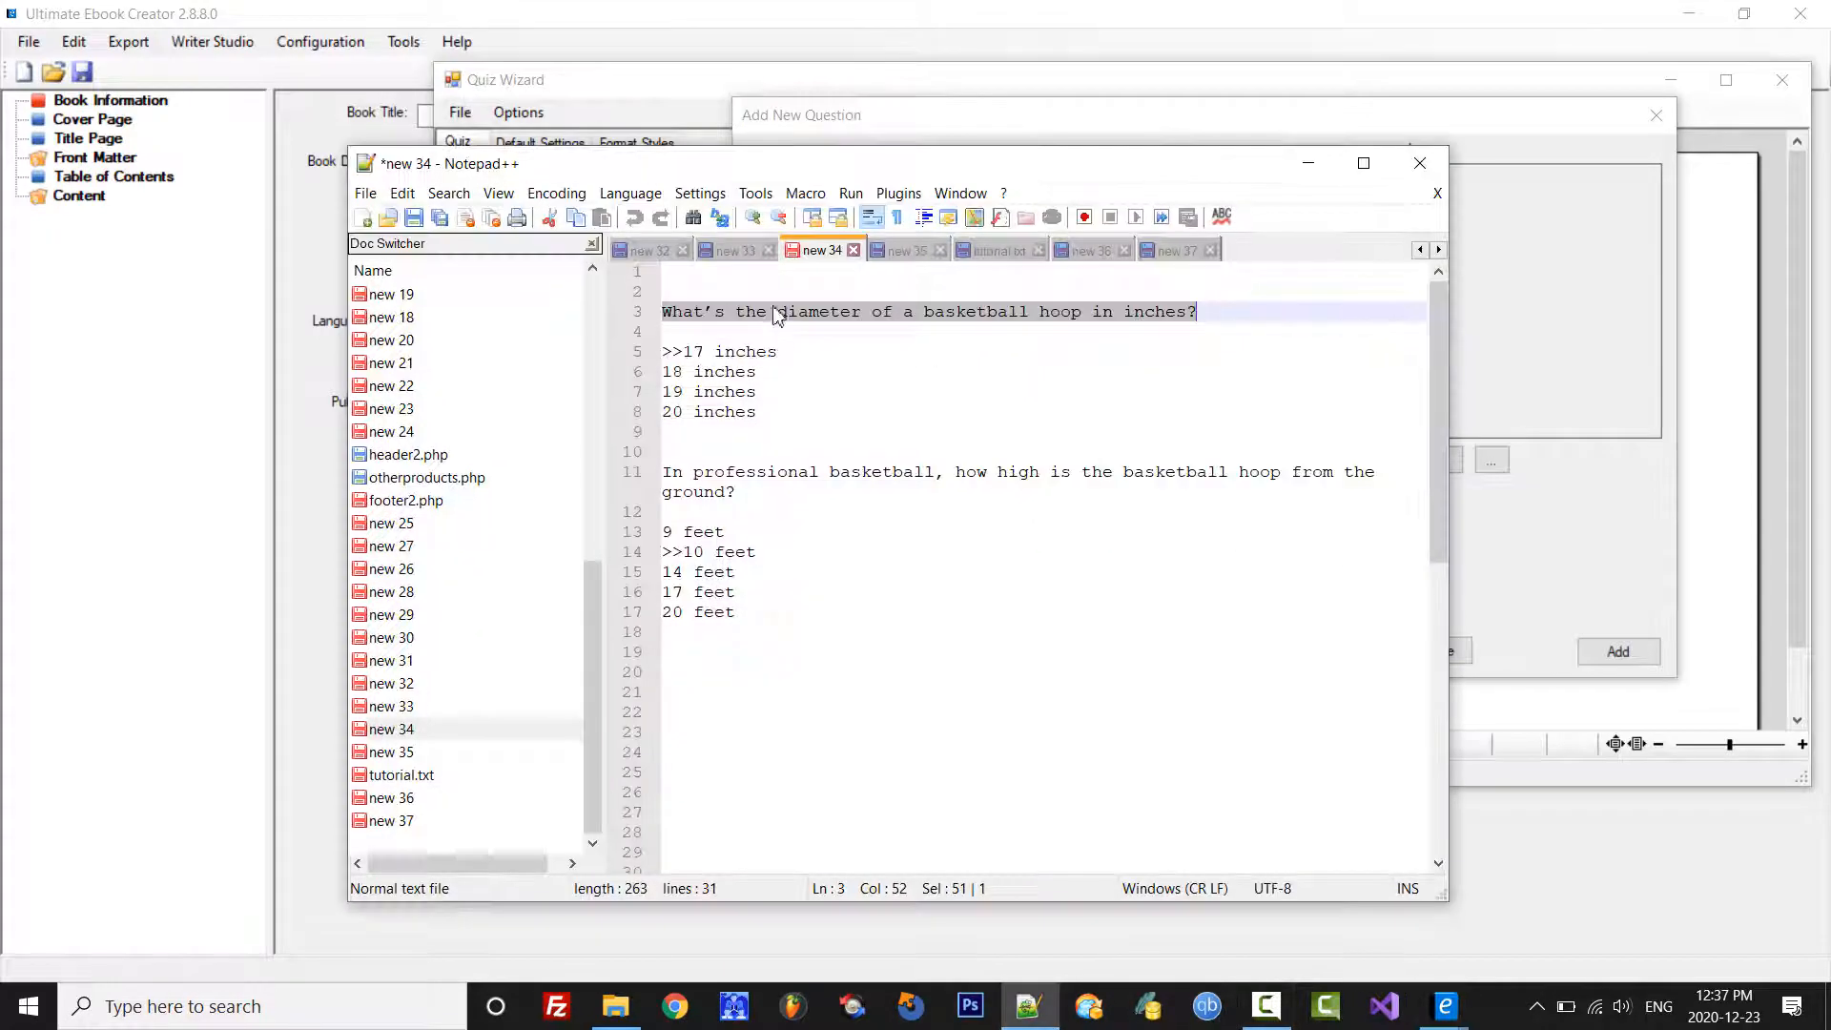
pyautogui.moveTo(662, 351); pyautogui.dragTo(757, 411)
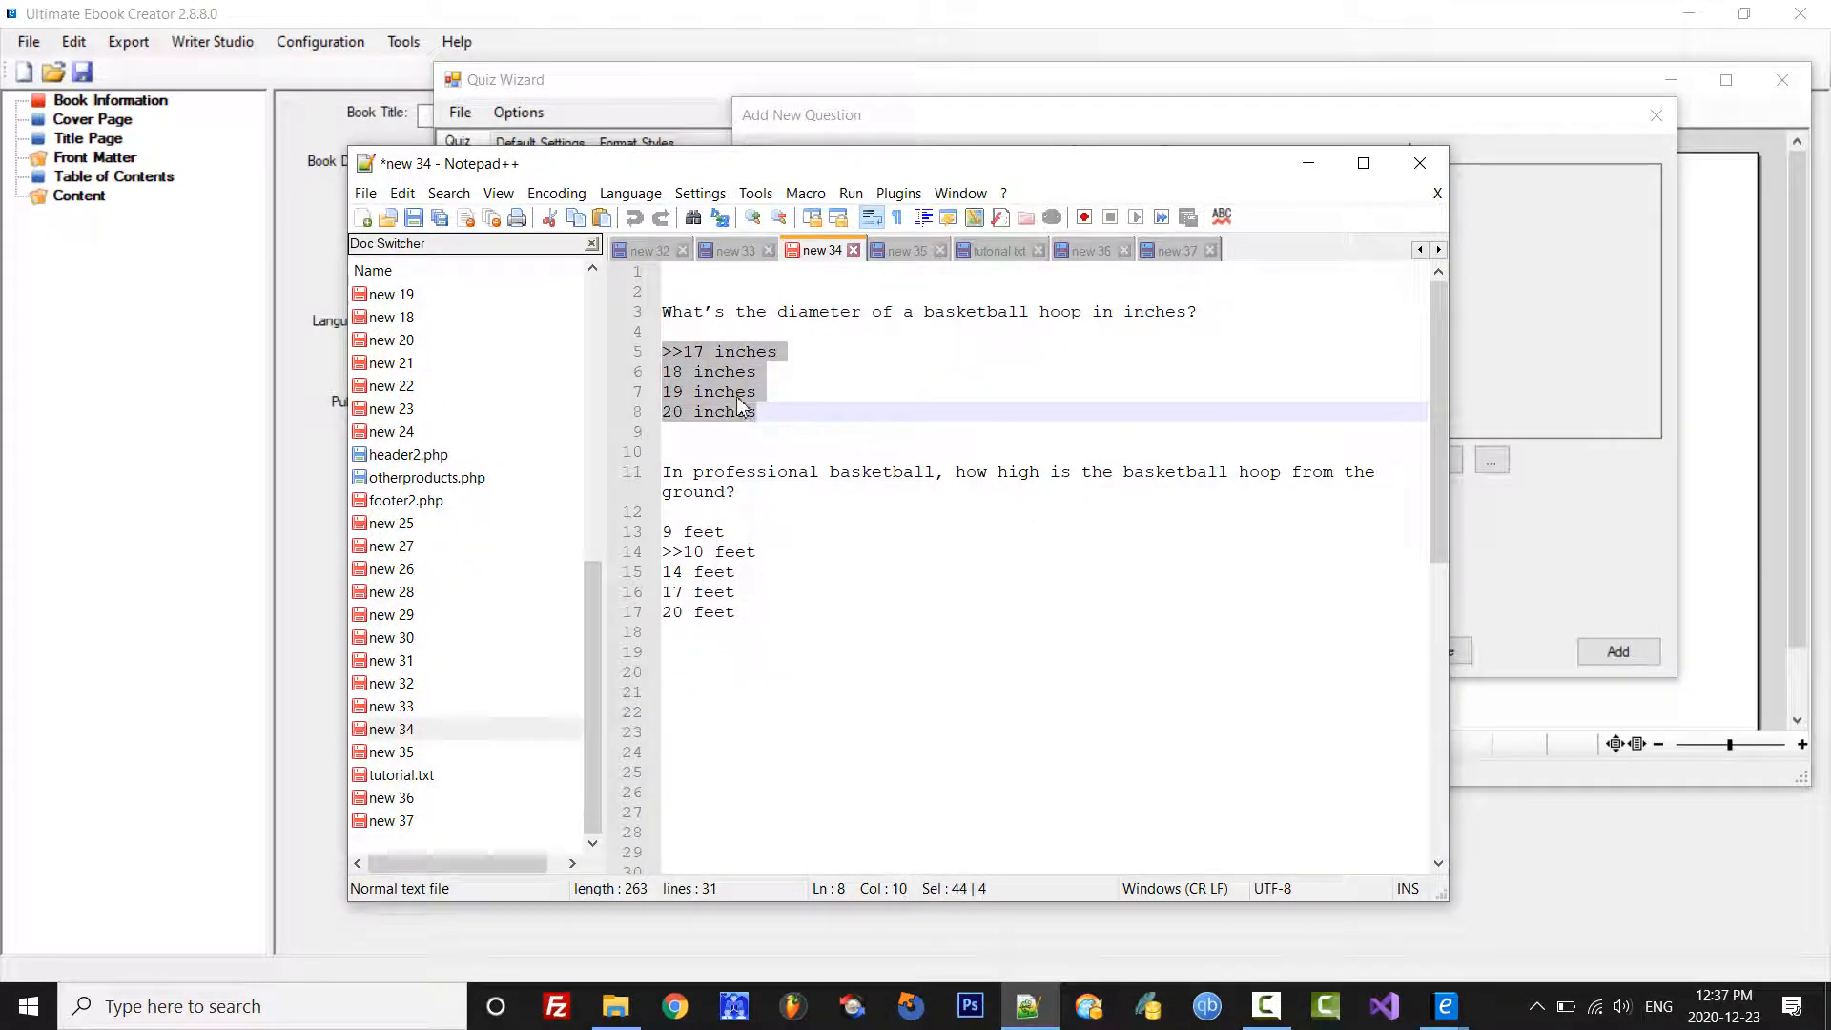
pyautogui.rightClick(735, 394)
pyautogui.click(784, 428)
pyautogui.click(1536, 273)
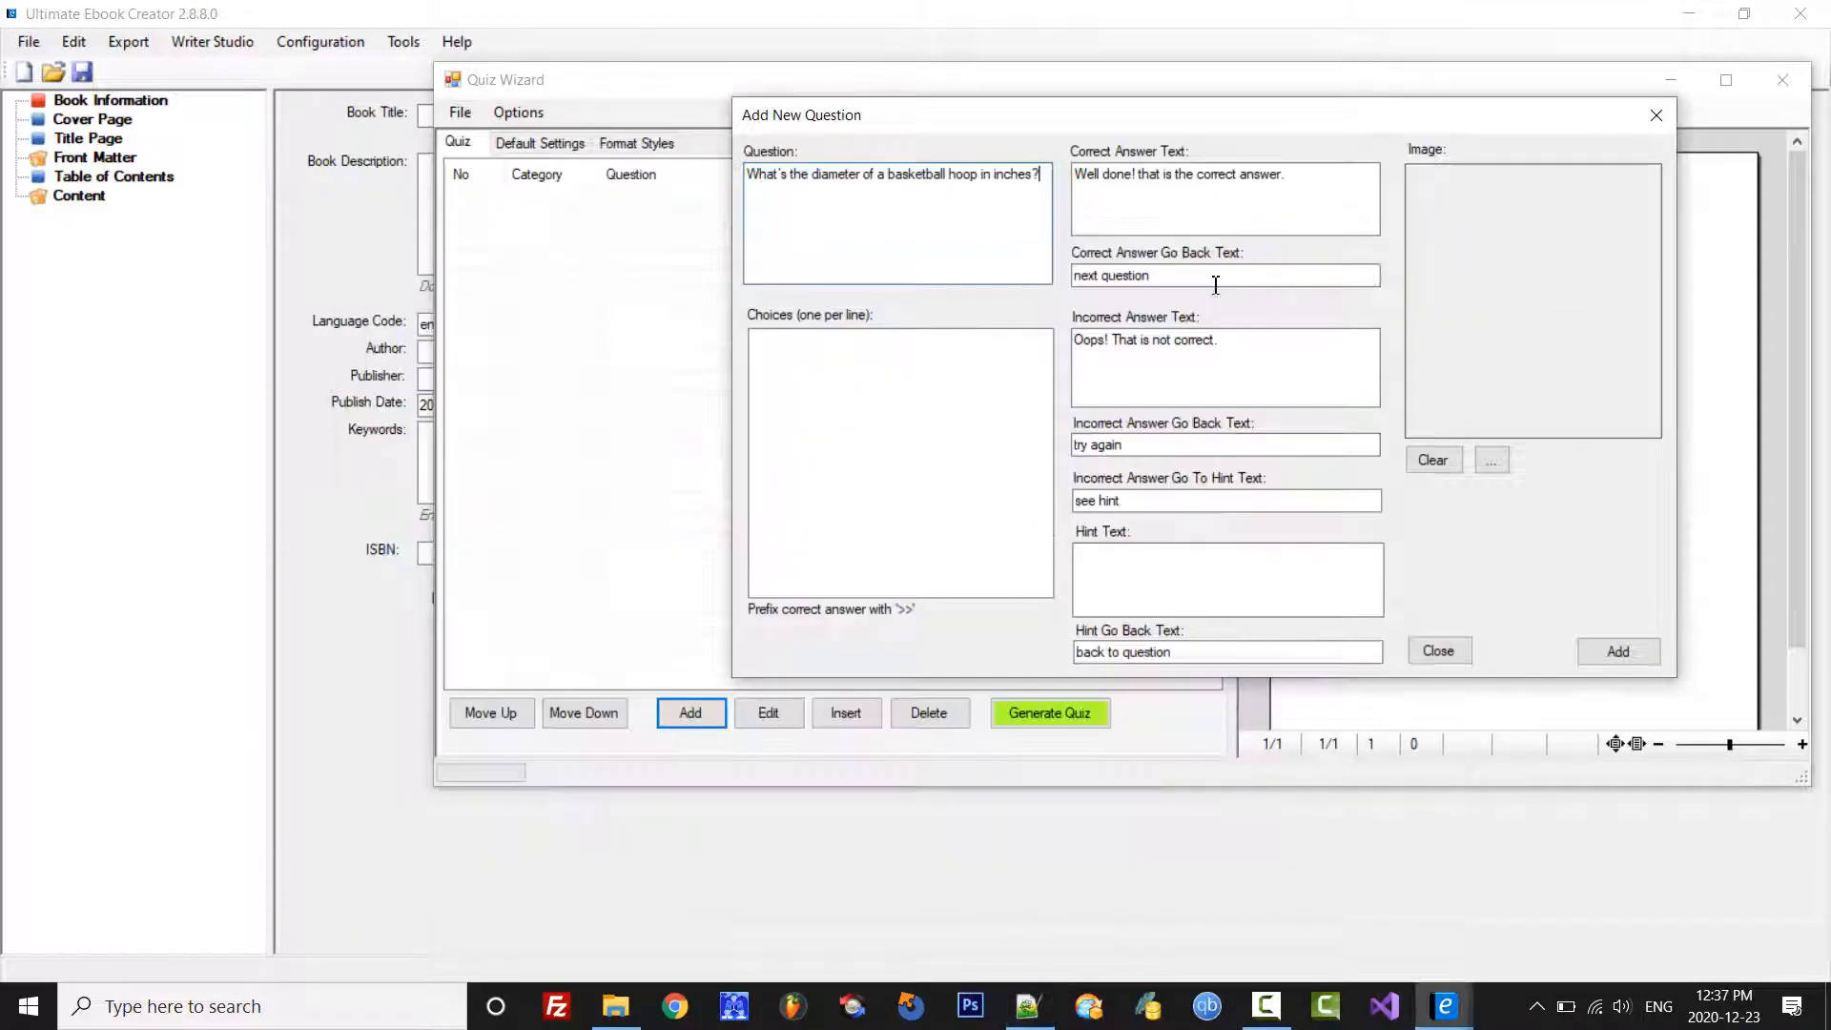
pyautogui.click(826, 383)
pyautogui.rightClick(825, 383)
pyautogui.click(879, 483)
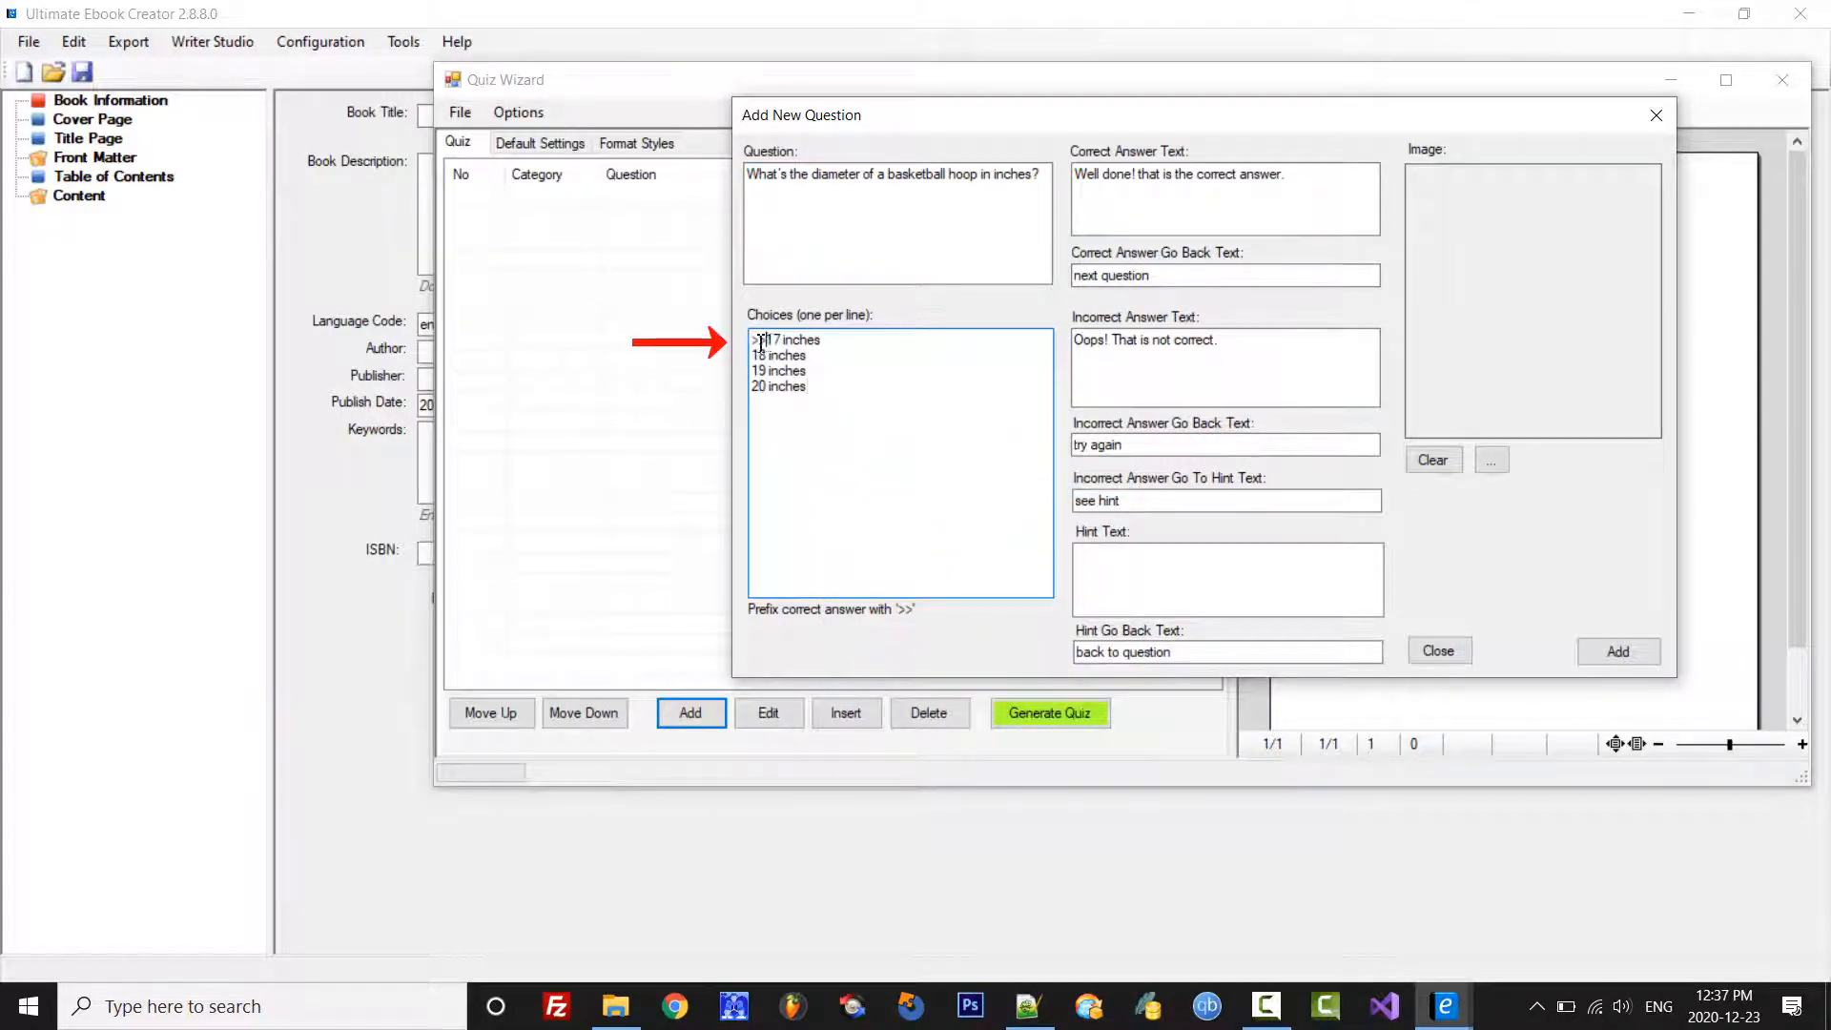
pyautogui.moveTo(762, 342); pyautogui.dragTo(752, 341)
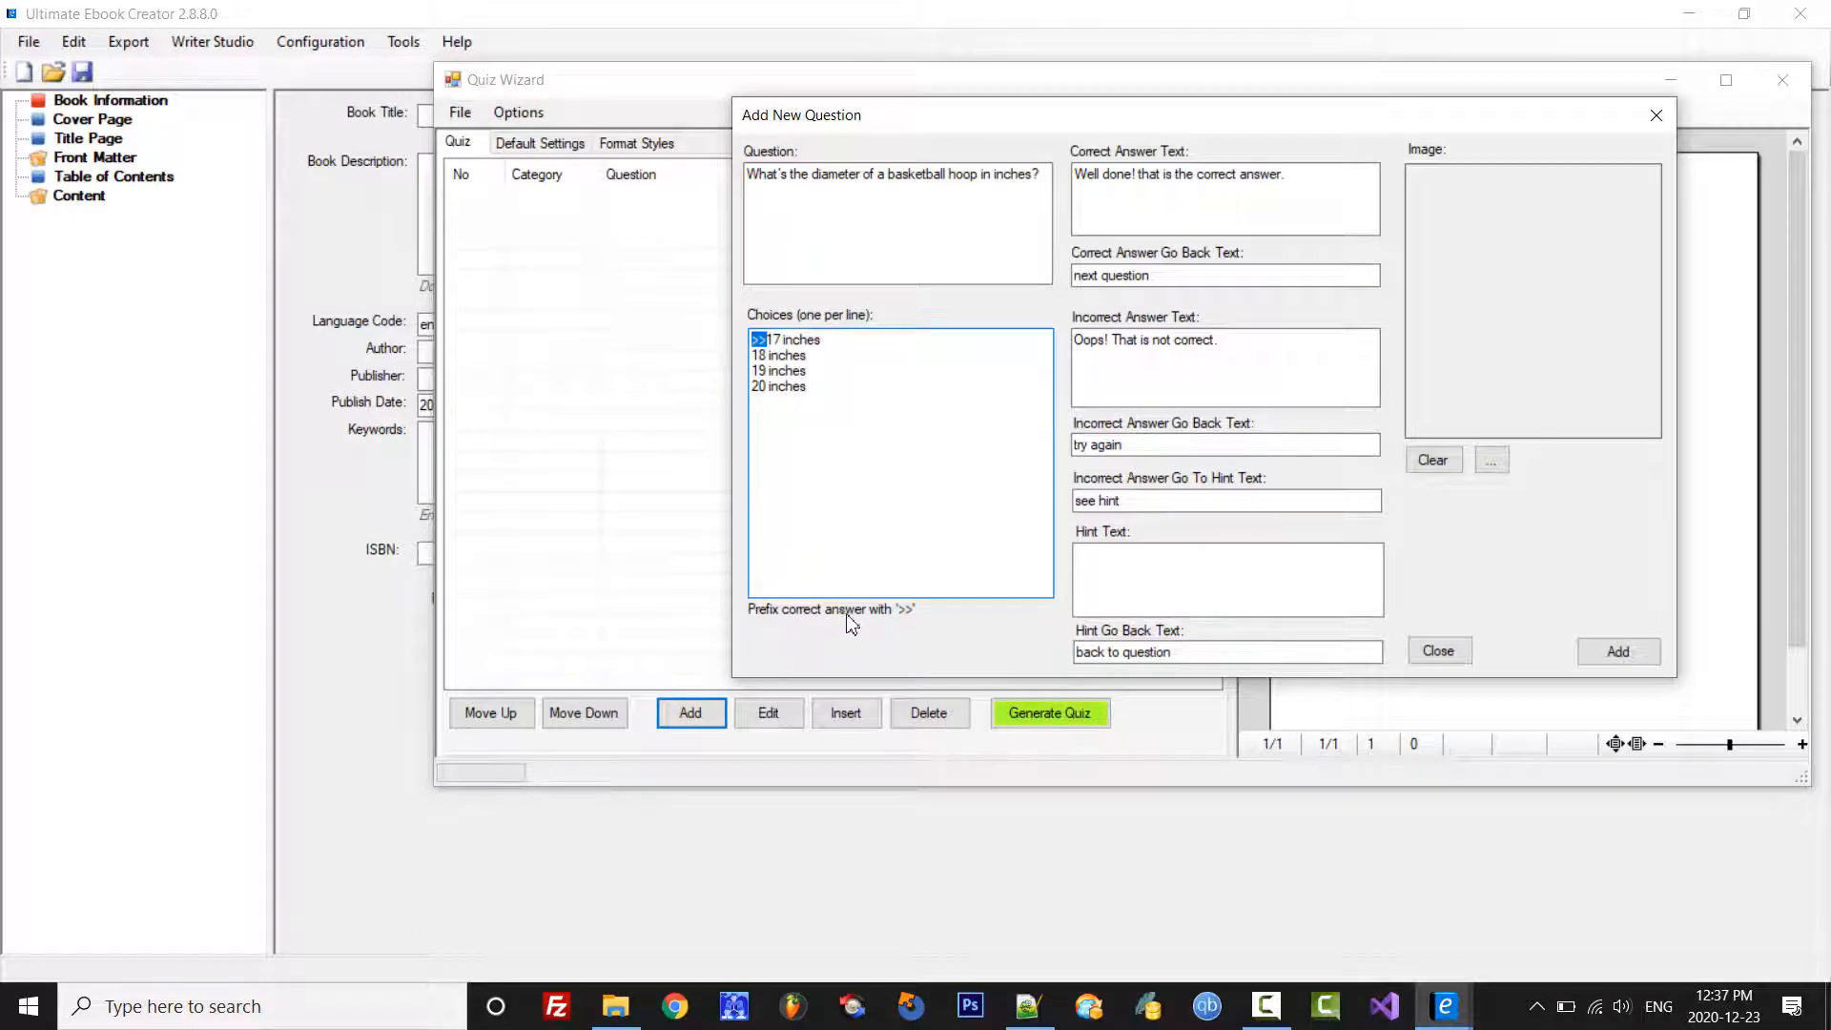
pyautogui.click(861, 345)
pyautogui.moveTo(769, 340); pyautogui.dragTo(758, 343)
pyautogui.click(858, 395)
# Step: Attach p19.jpg from the trivia folder as the question's image, add the question to the quiz, and close the new-question form
pyautogui.click(1491, 460)
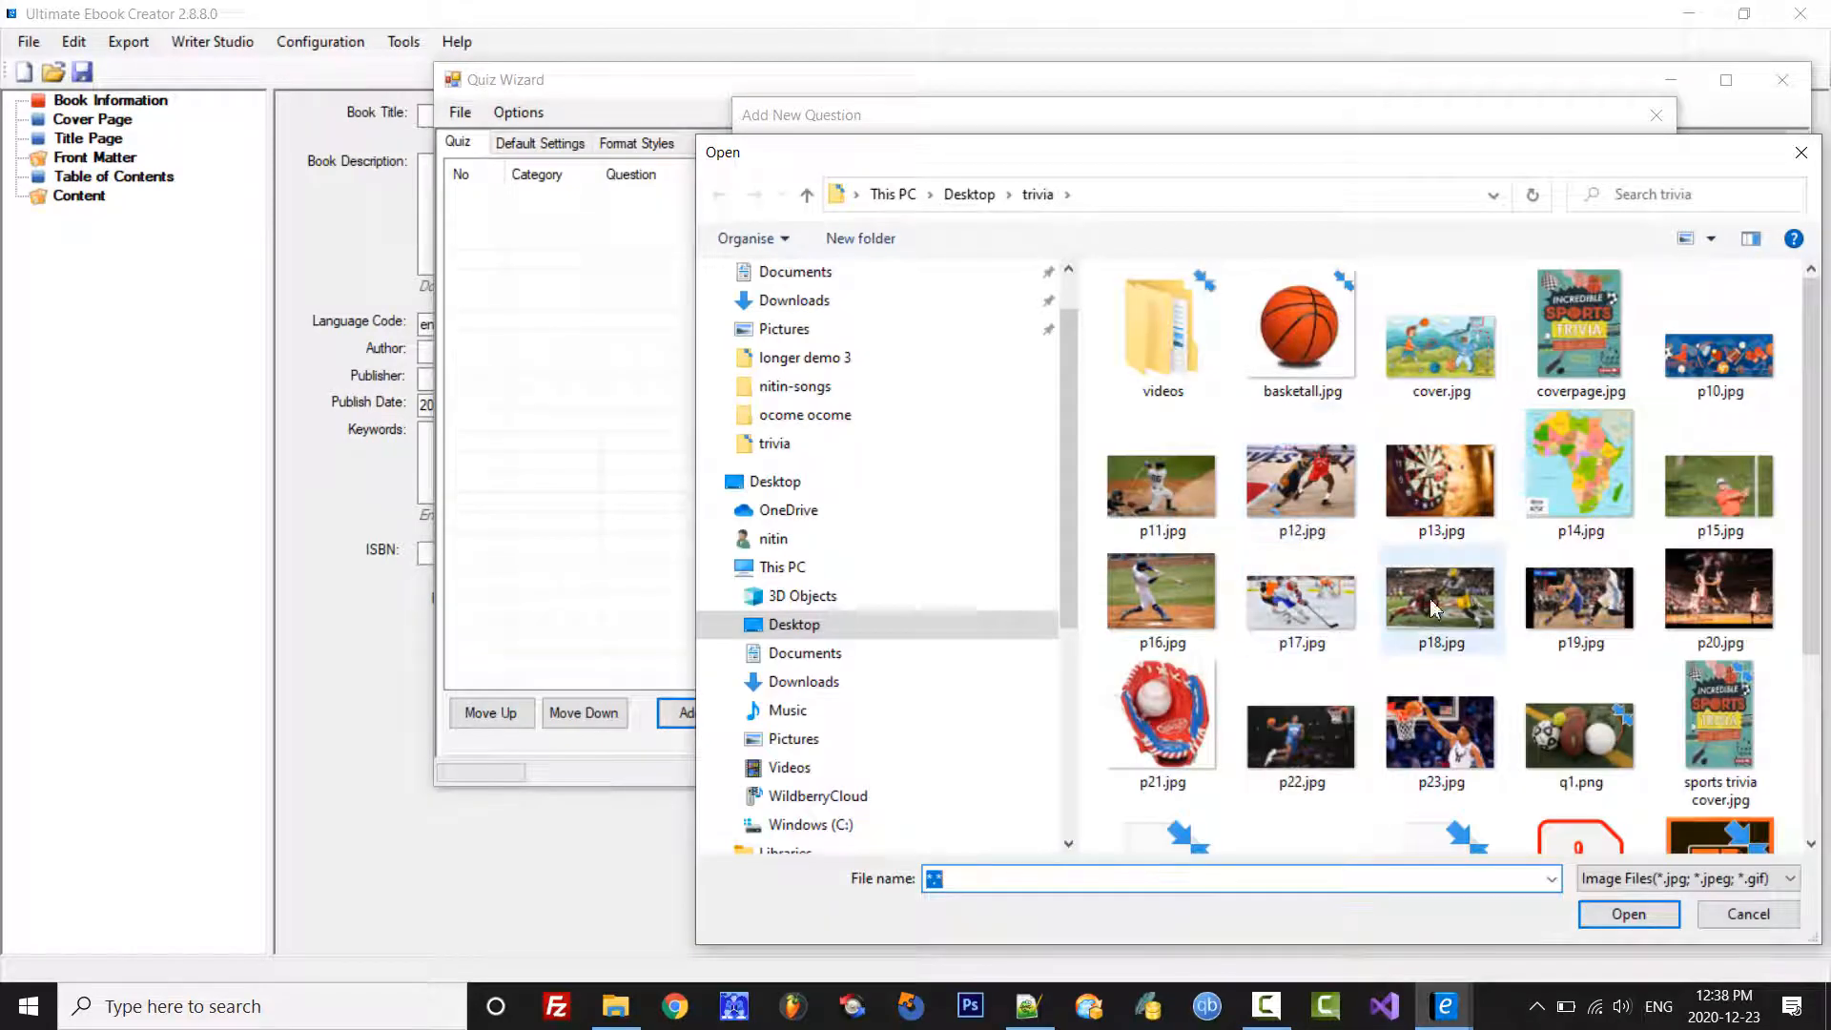
pyautogui.click(1605, 611)
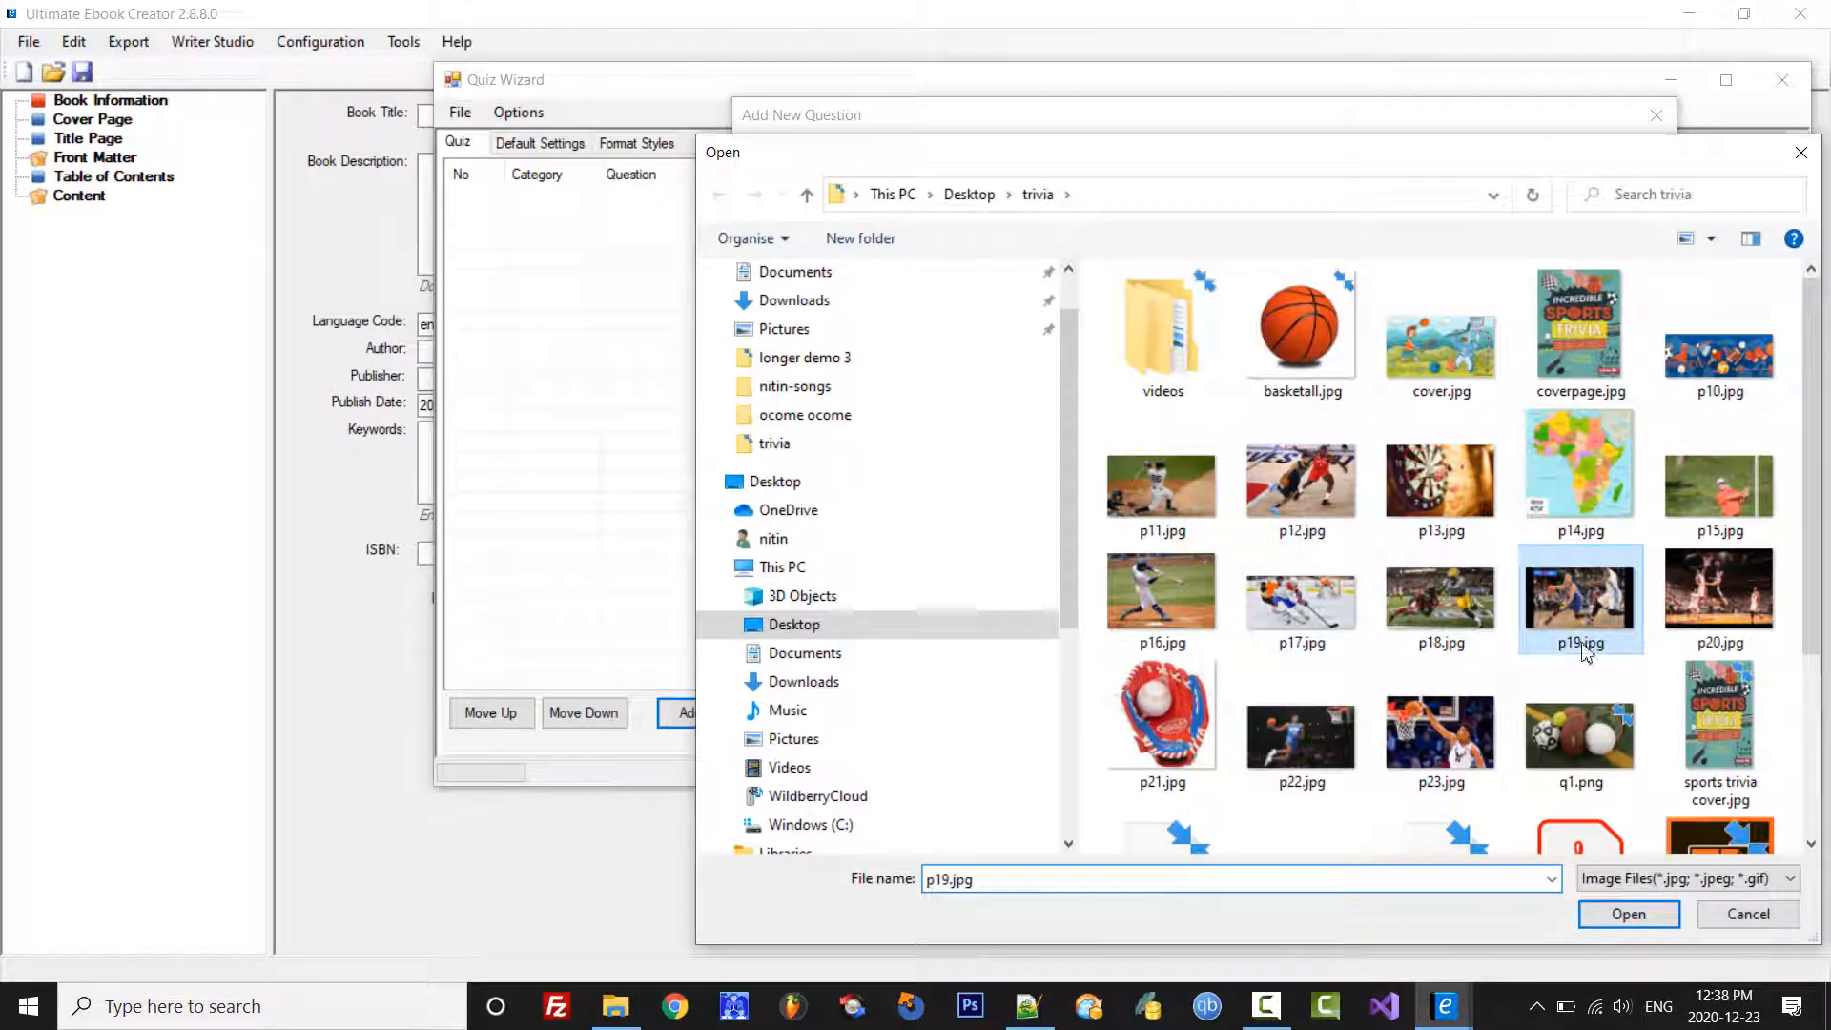
pyautogui.click(1628, 914)
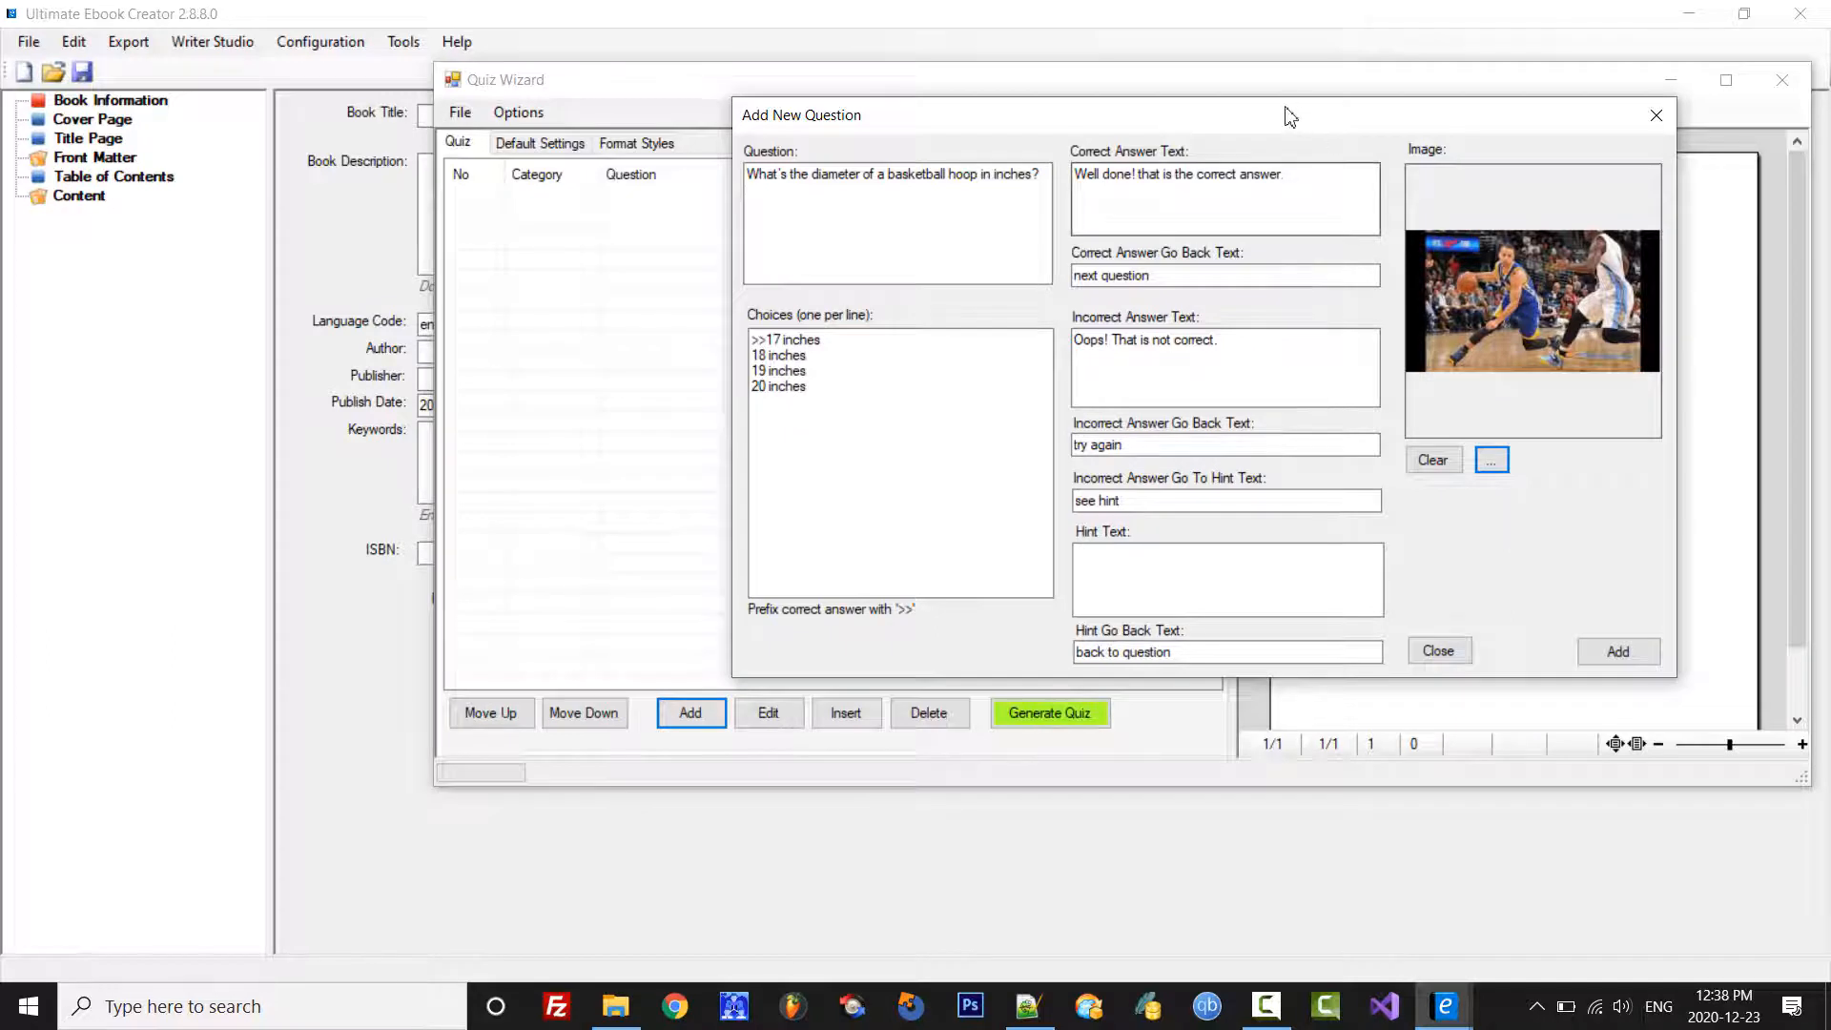
pyautogui.moveTo(1282, 119); pyautogui.dragTo(1282, 174)
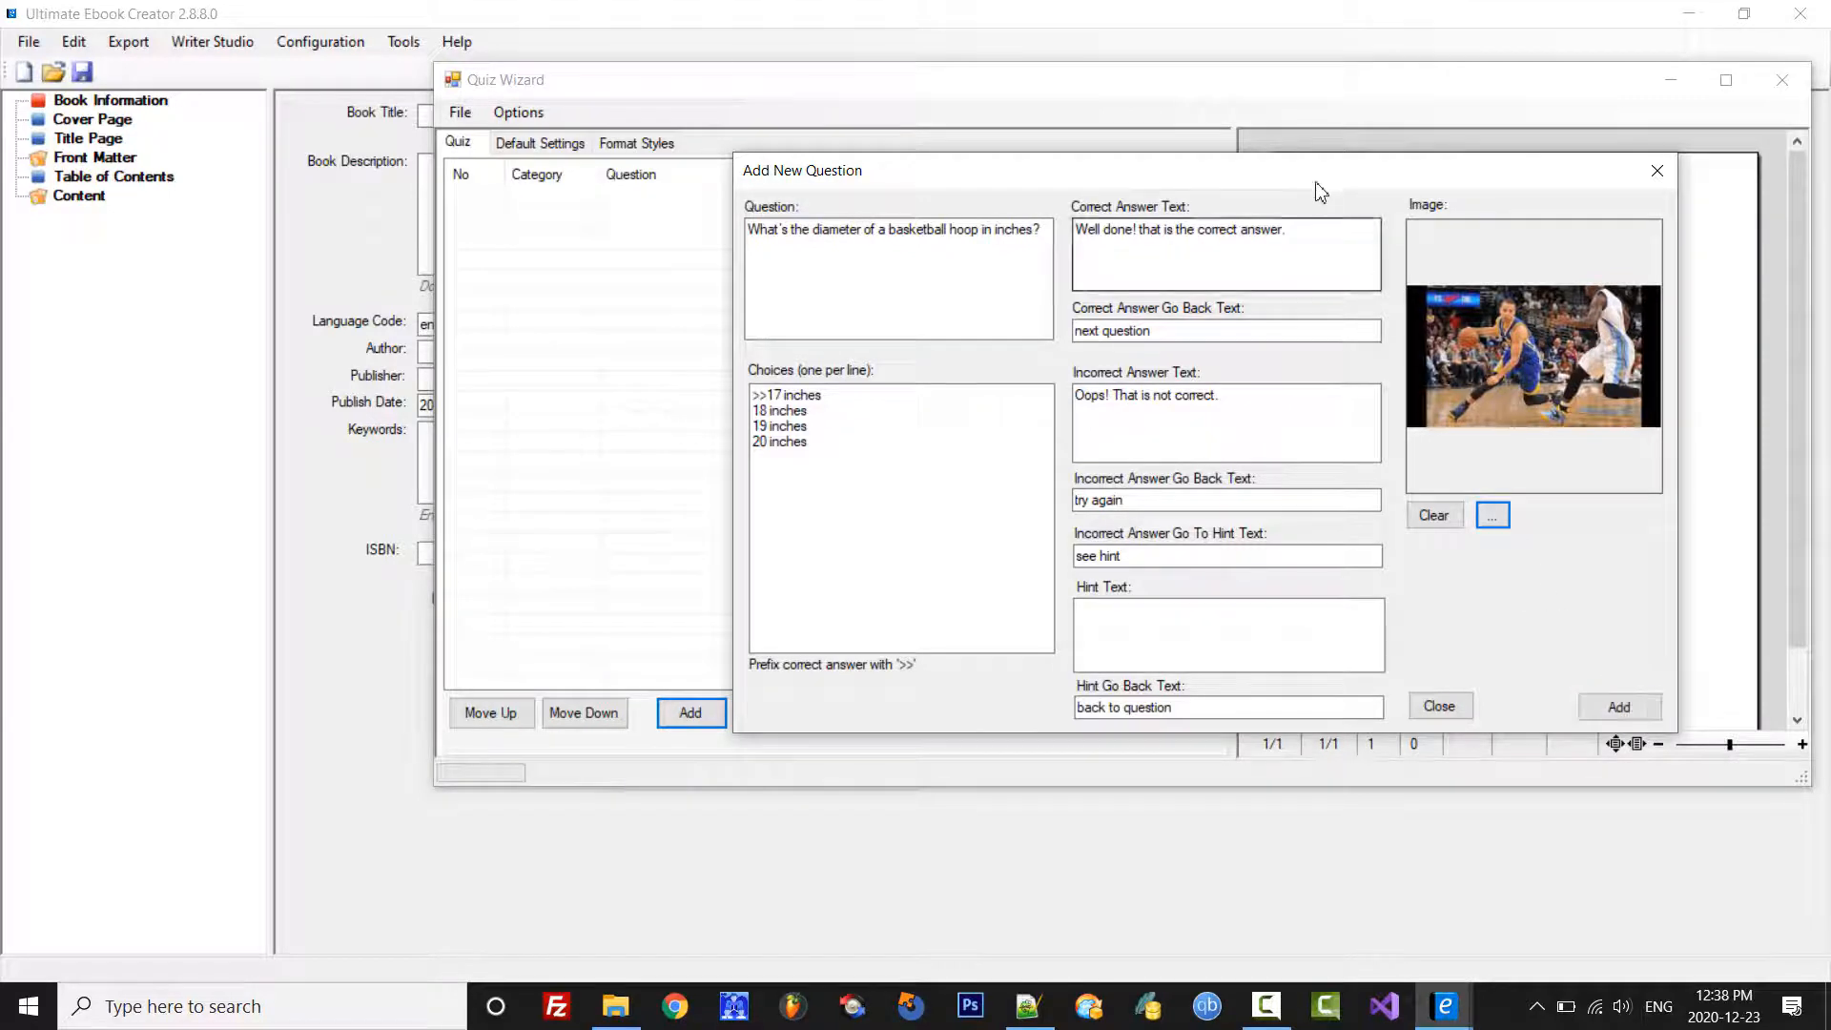
pyautogui.moveTo(1312, 184); pyautogui.dragTo(1318, 282)
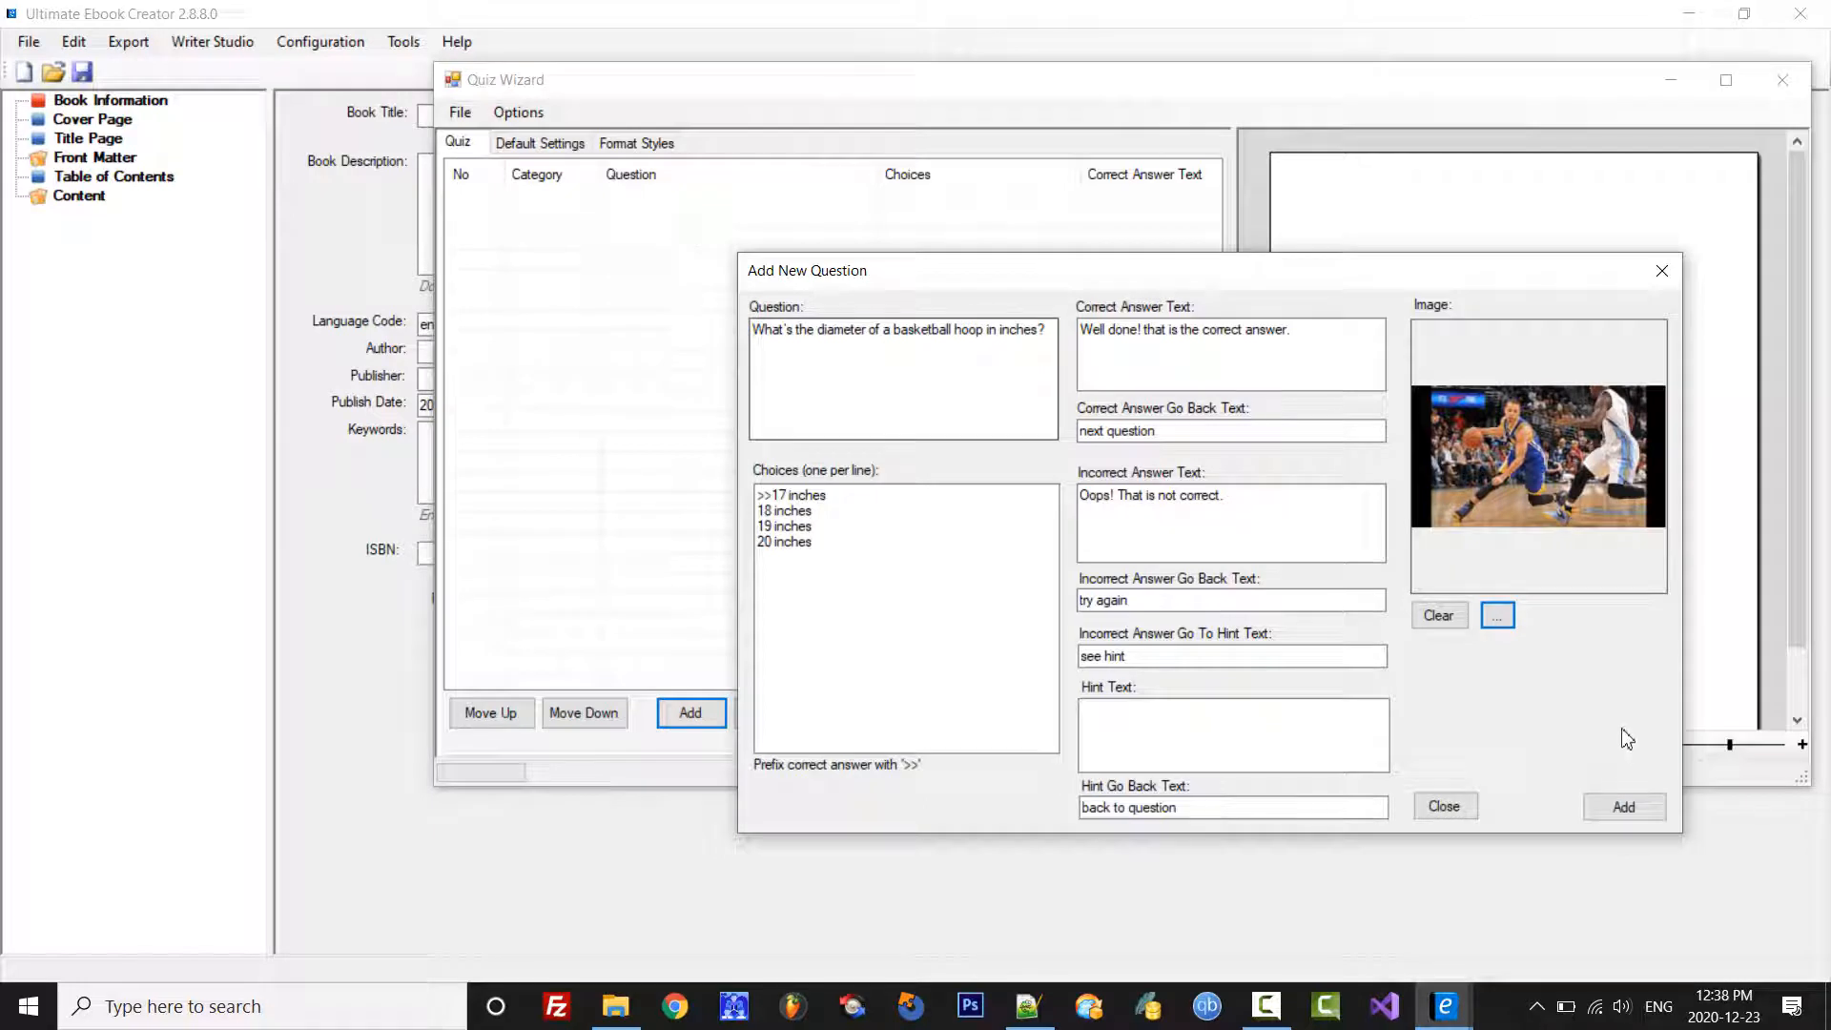
pyautogui.click(1627, 807)
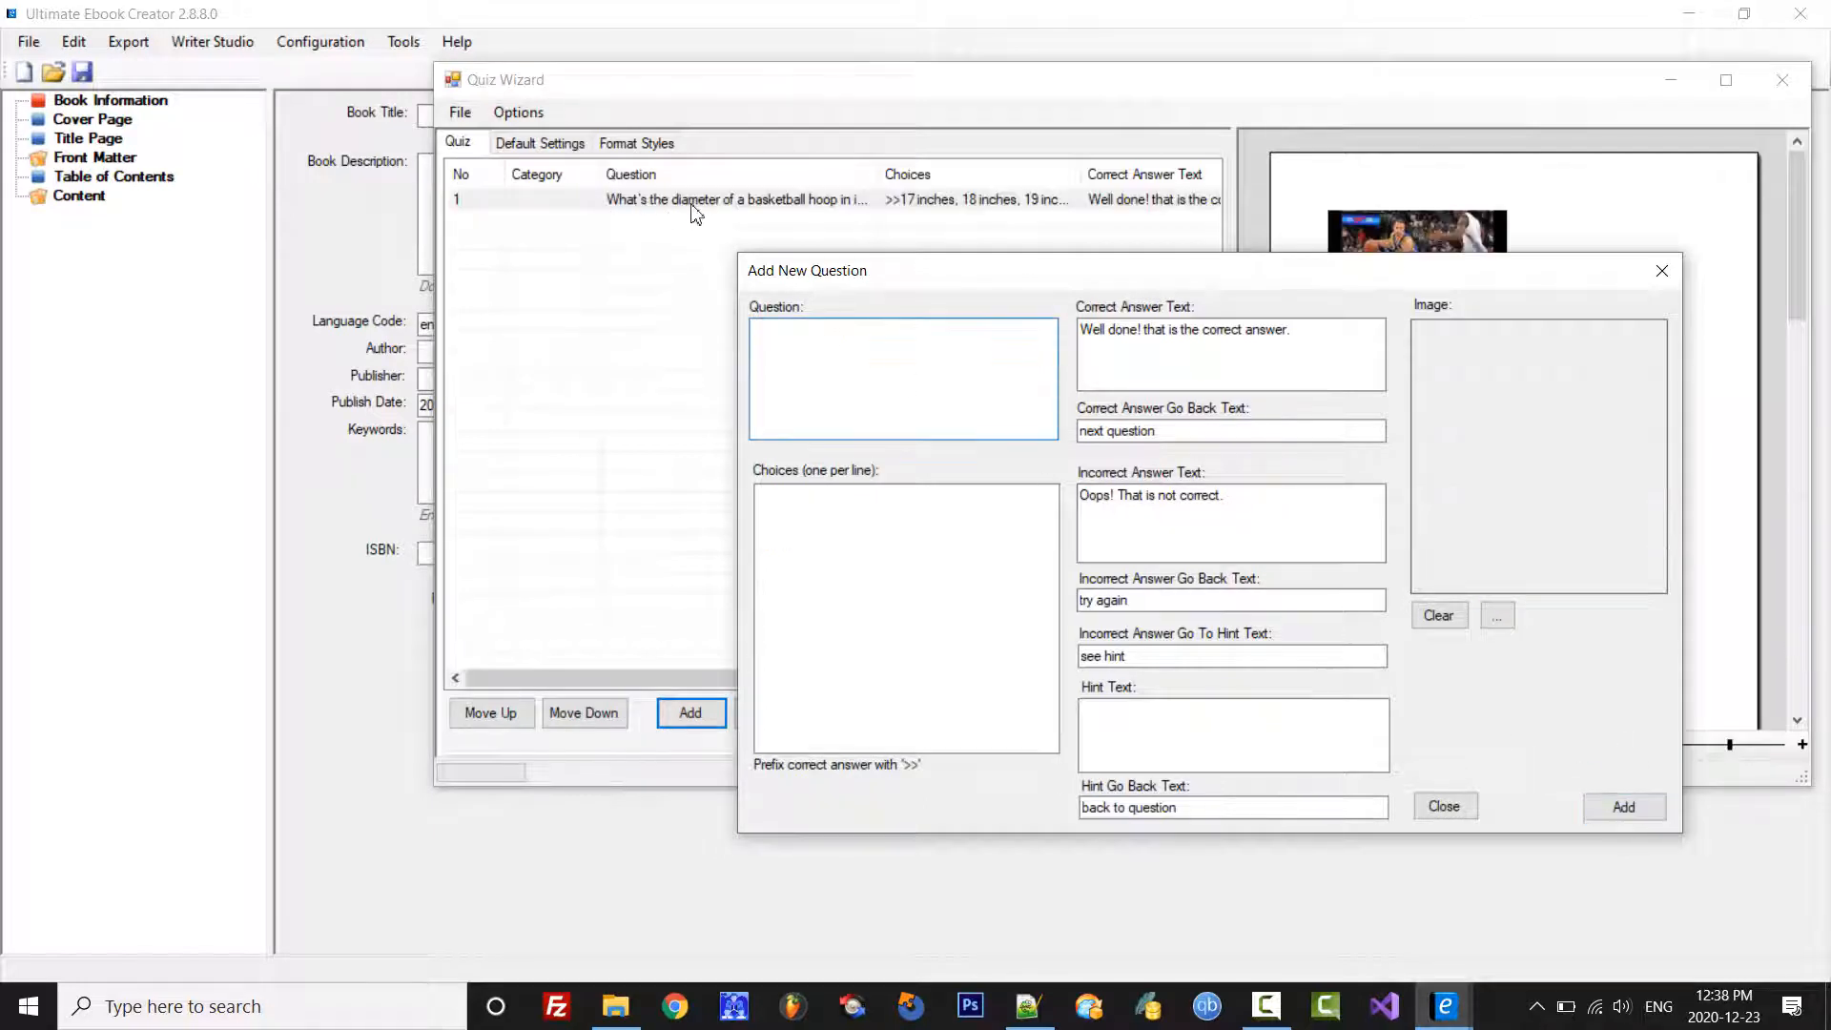
pyautogui.moveTo(967, 274); pyautogui.dragTo(966, 275)
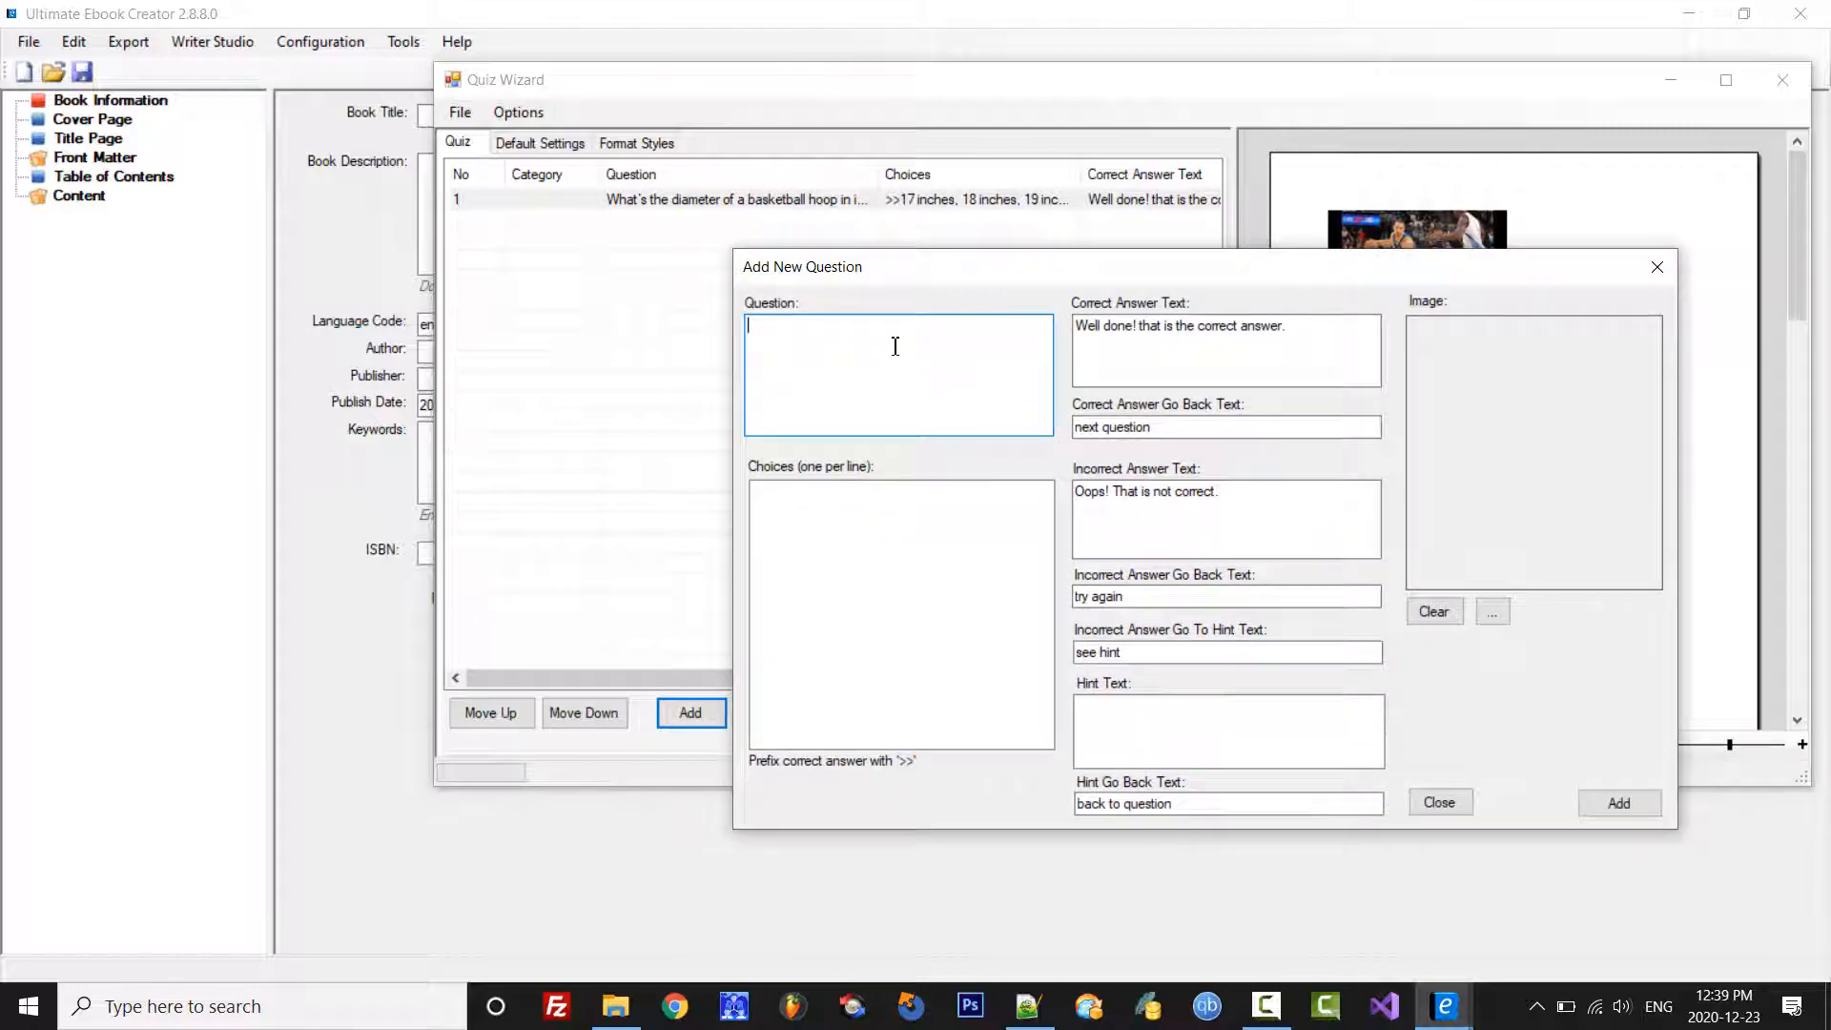
pyautogui.click(1440, 803)
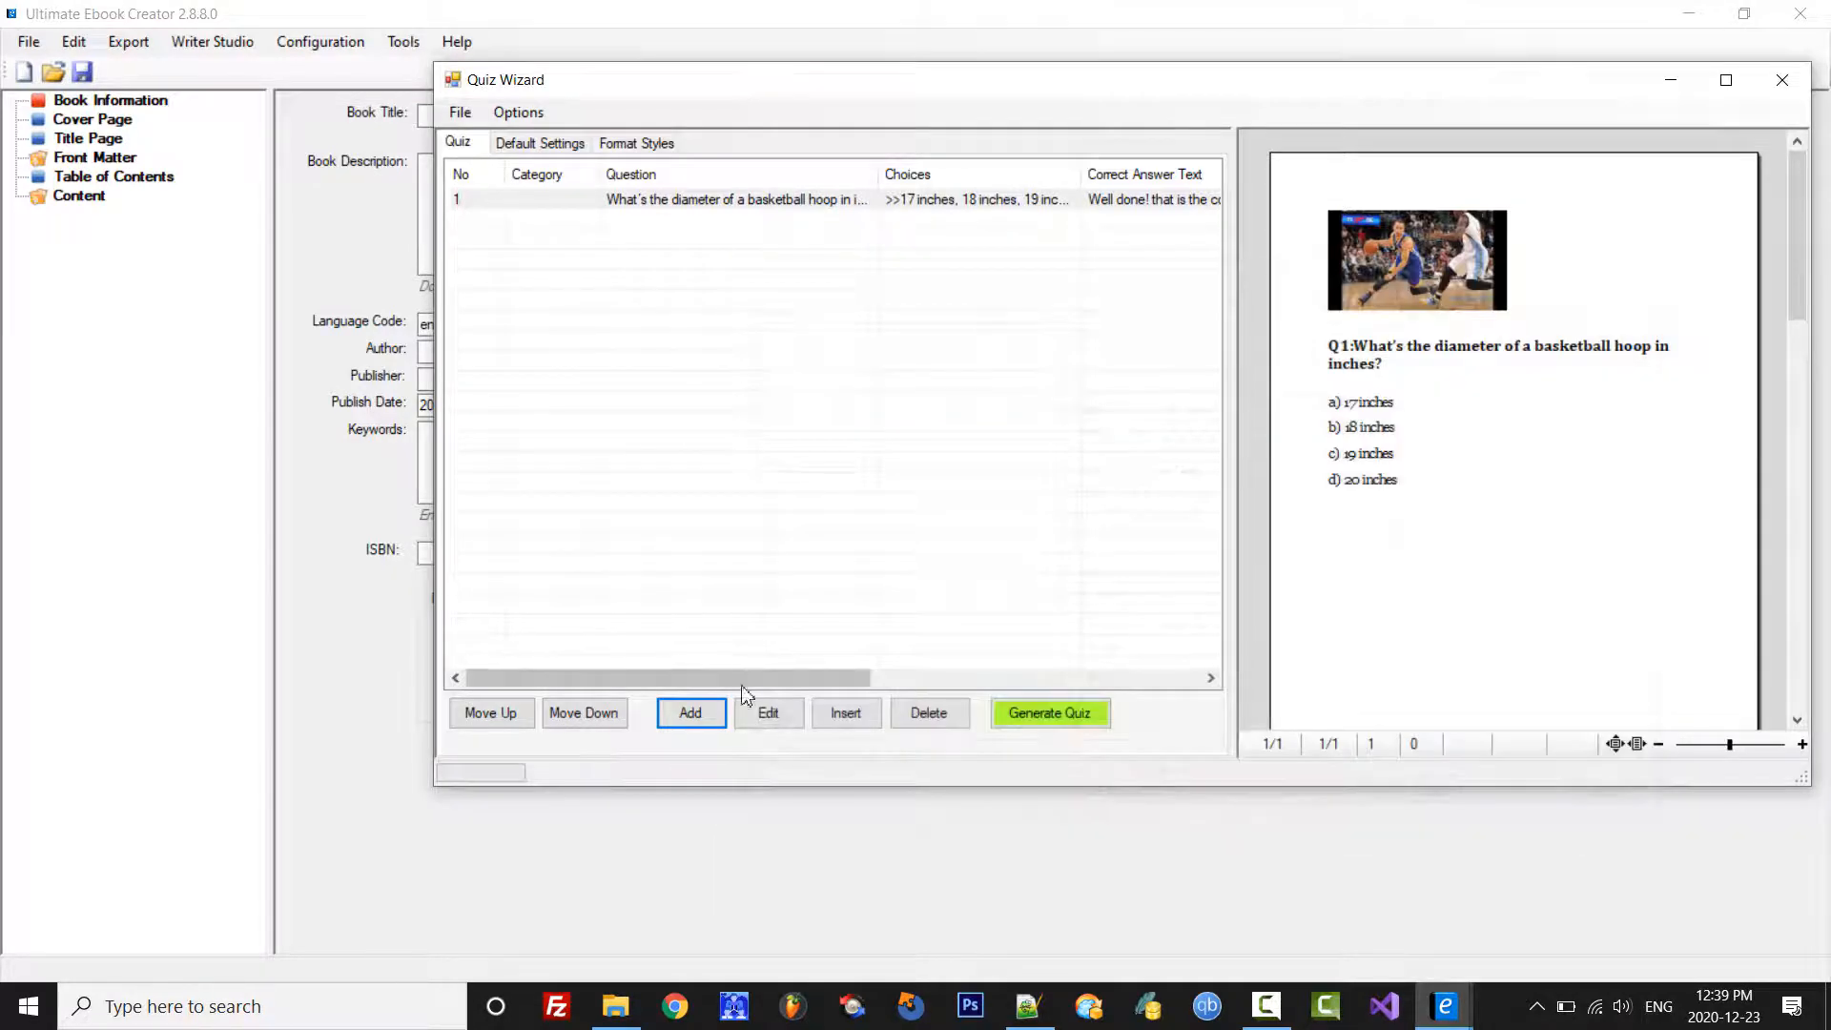
# Step: Start another question and paste "In professional basketball, how high is the basketball hoop from the ground?" from the Notepad++ notes as its question text
pyautogui.click(708, 730)
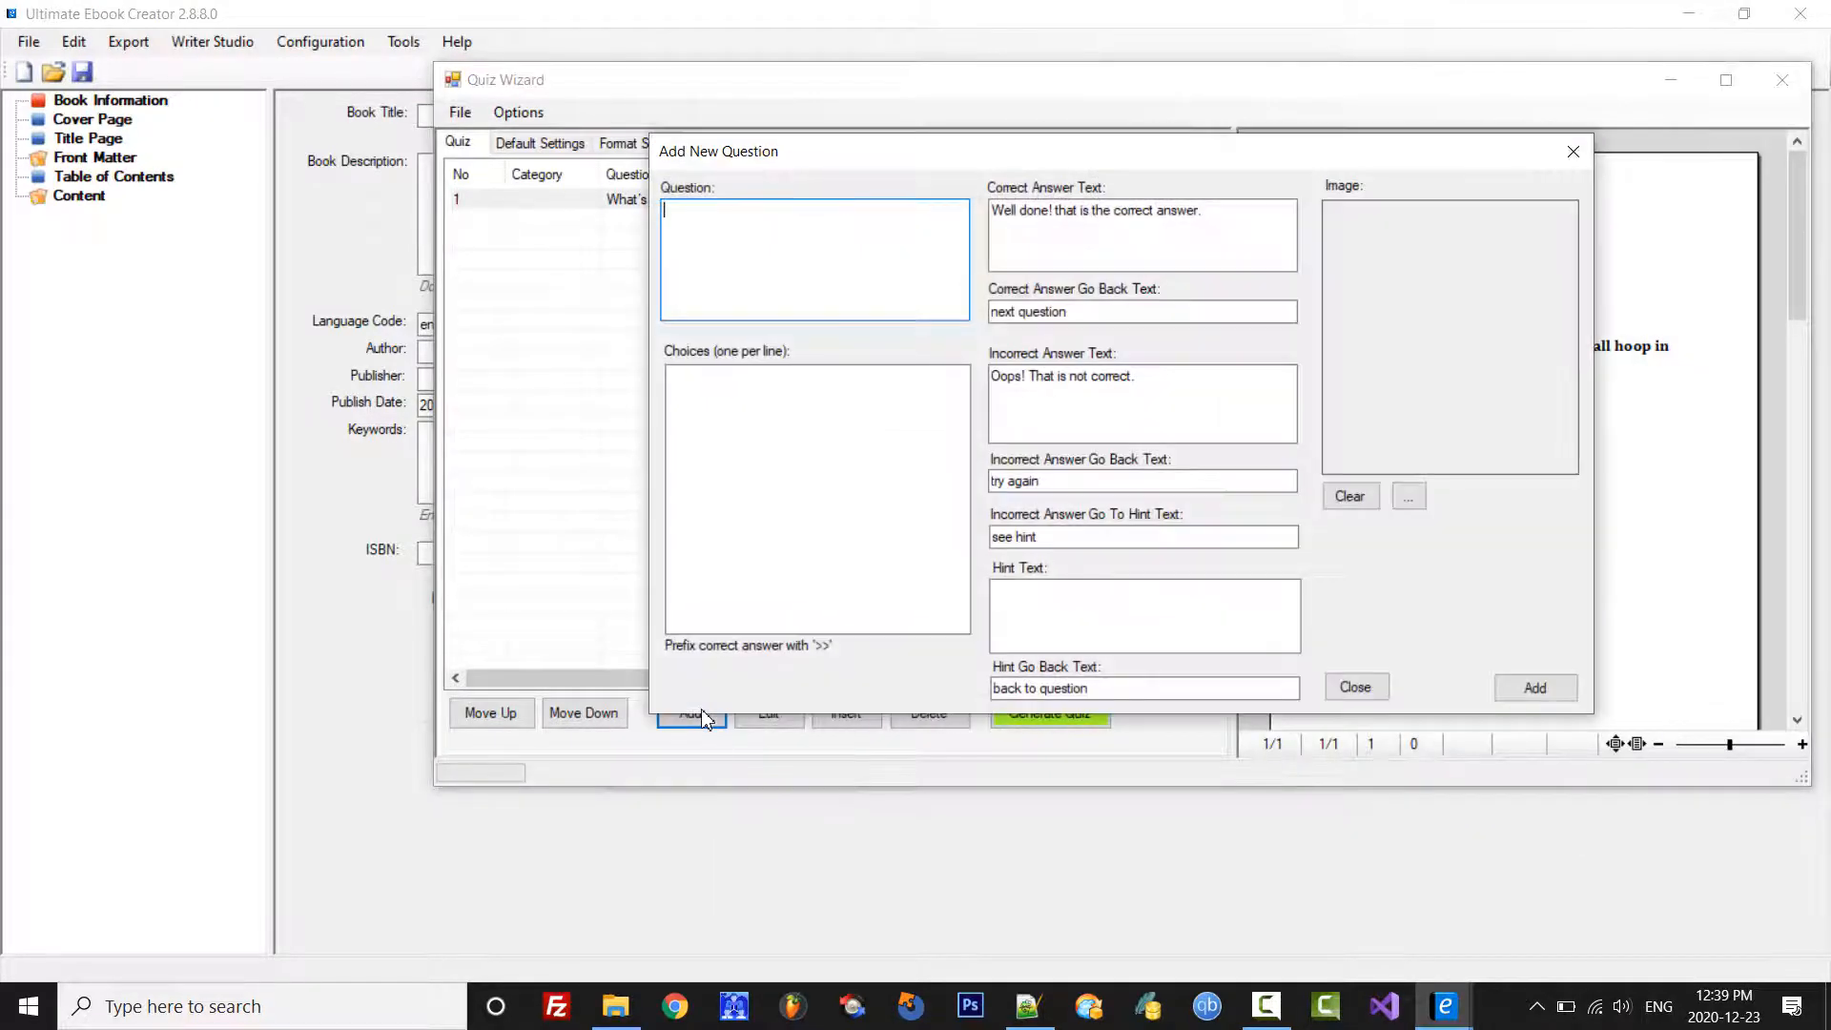
pyautogui.moveTo(1076, 174); pyautogui.dragTo(1192, 248)
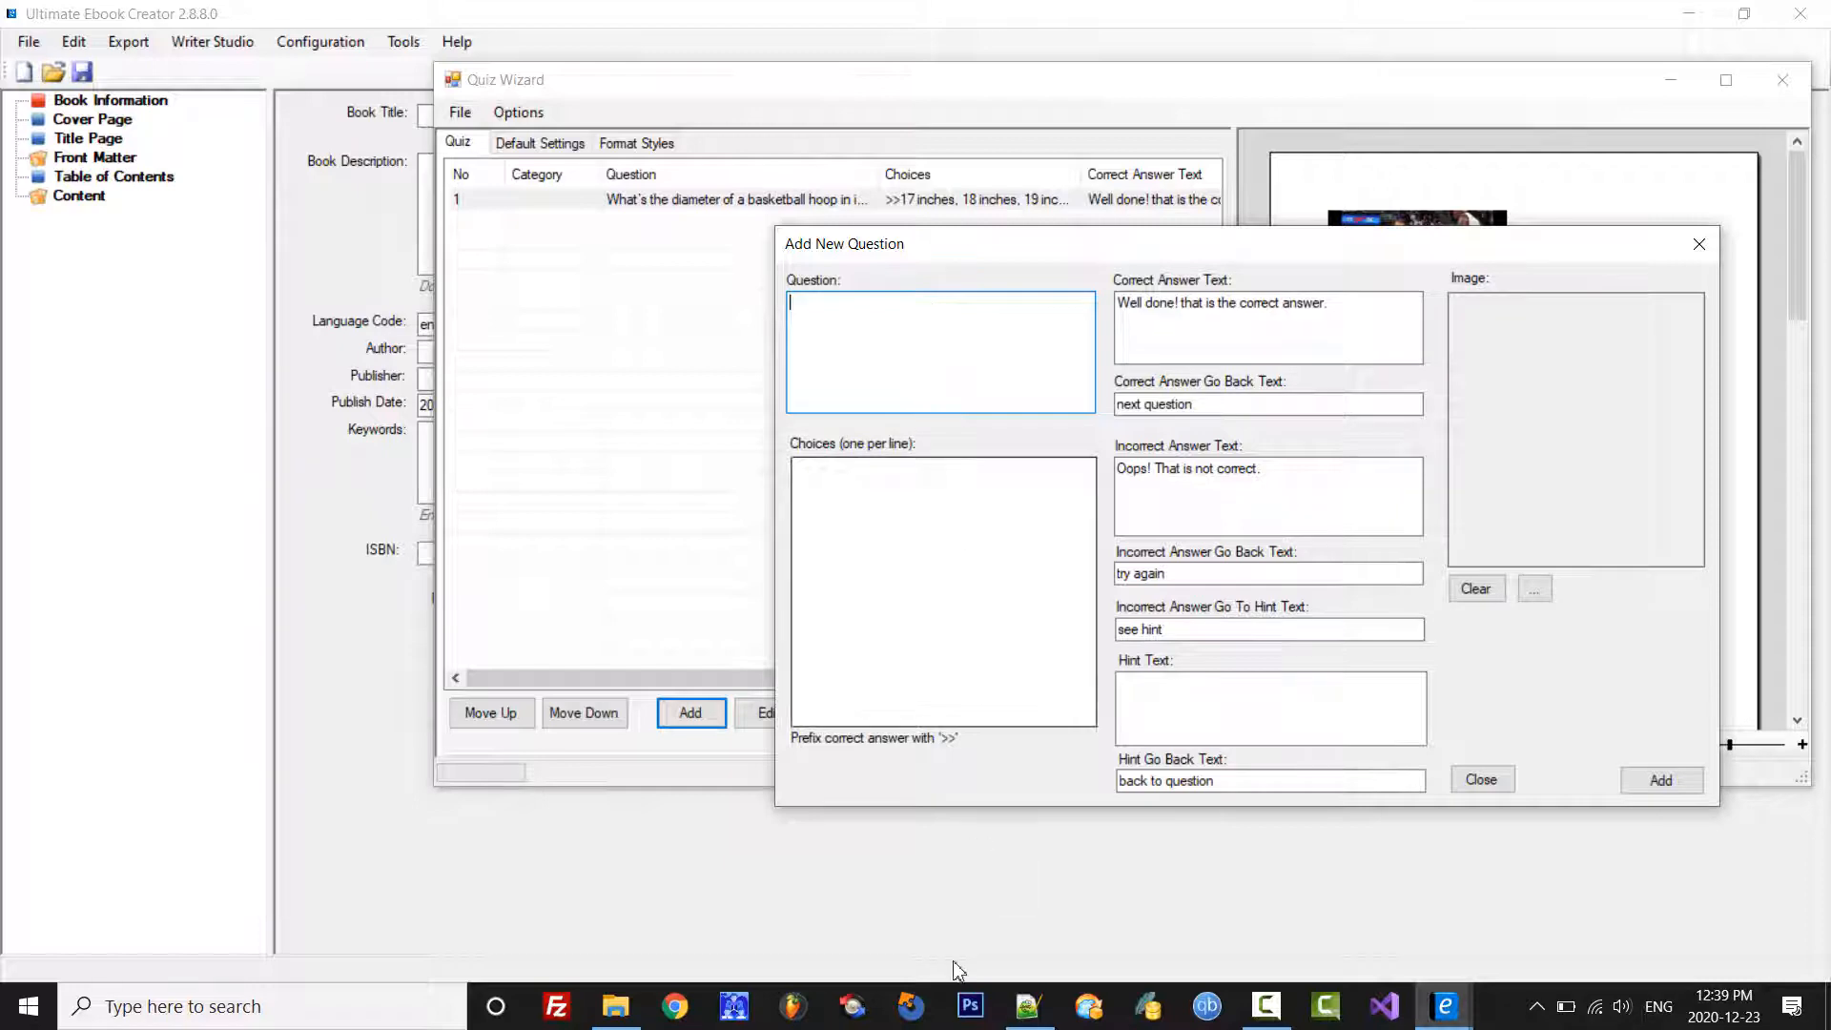
pyautogui.click(1028, 1006)
pyautogui.moveTo(736, 494); pyautogui.dragTo(665, 473)
pyautogui.rightClick(705, 487)
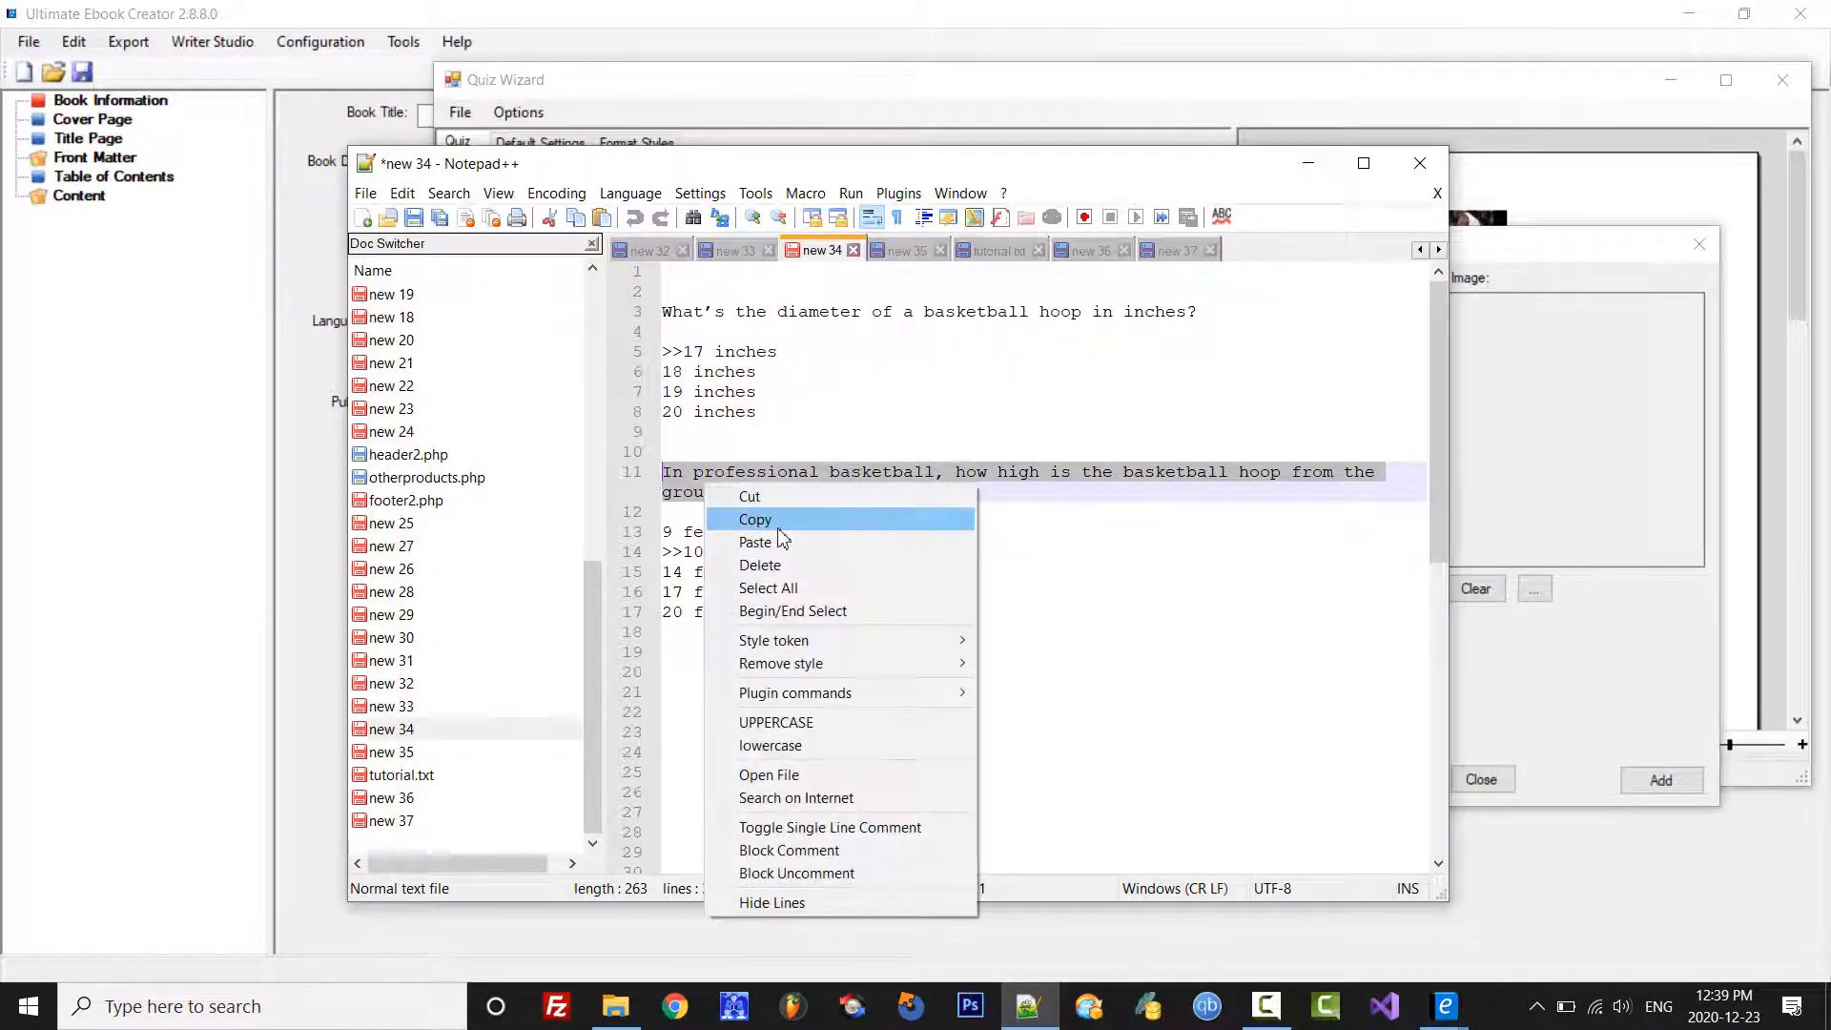
pyautogui.click(777, 522)
pyautogui.hotkey('alt', 'Tab')
pyautogui.click(893, 351)
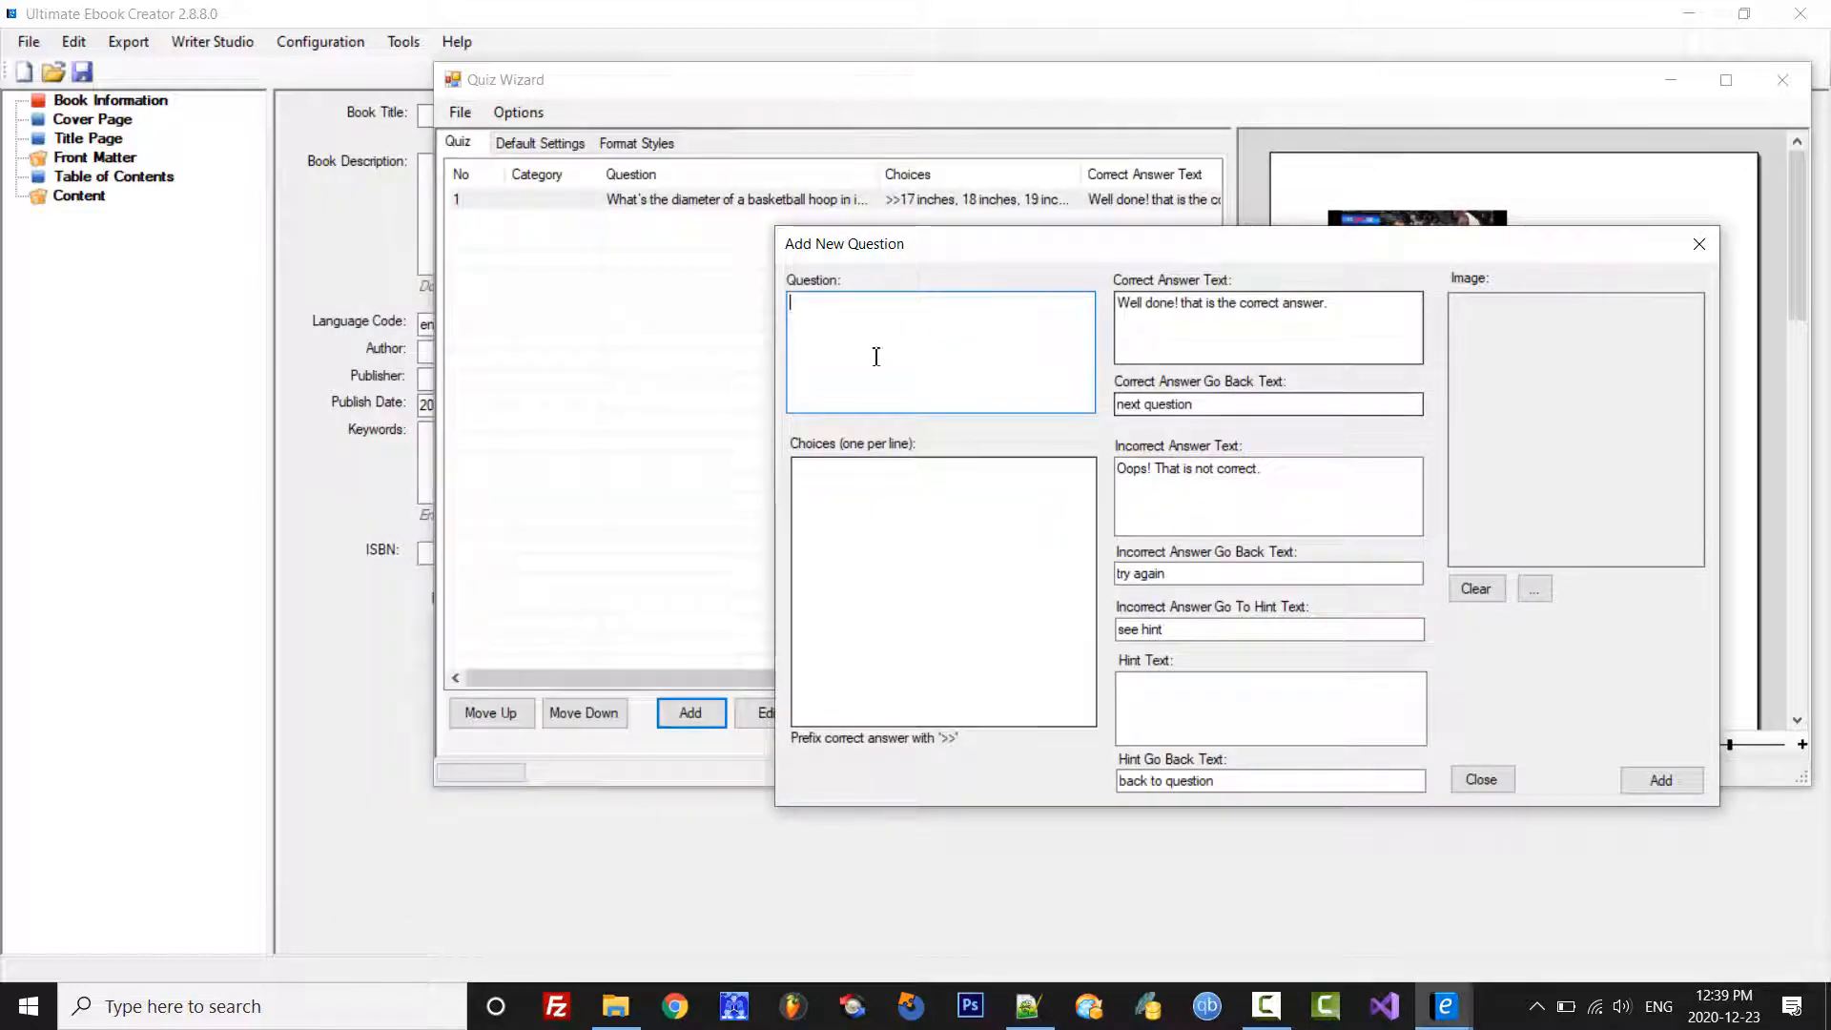
pyautogui.rightClick(893, 351)
pyautogui.click(926, 423)
# Step: Copy the choices "9 feet", ">>10 feet", "14 feet", "17 feet" and "20 feet" from the Notepad++ notes into the hoop height question's choices
pyautogui.click(1027, 1006)
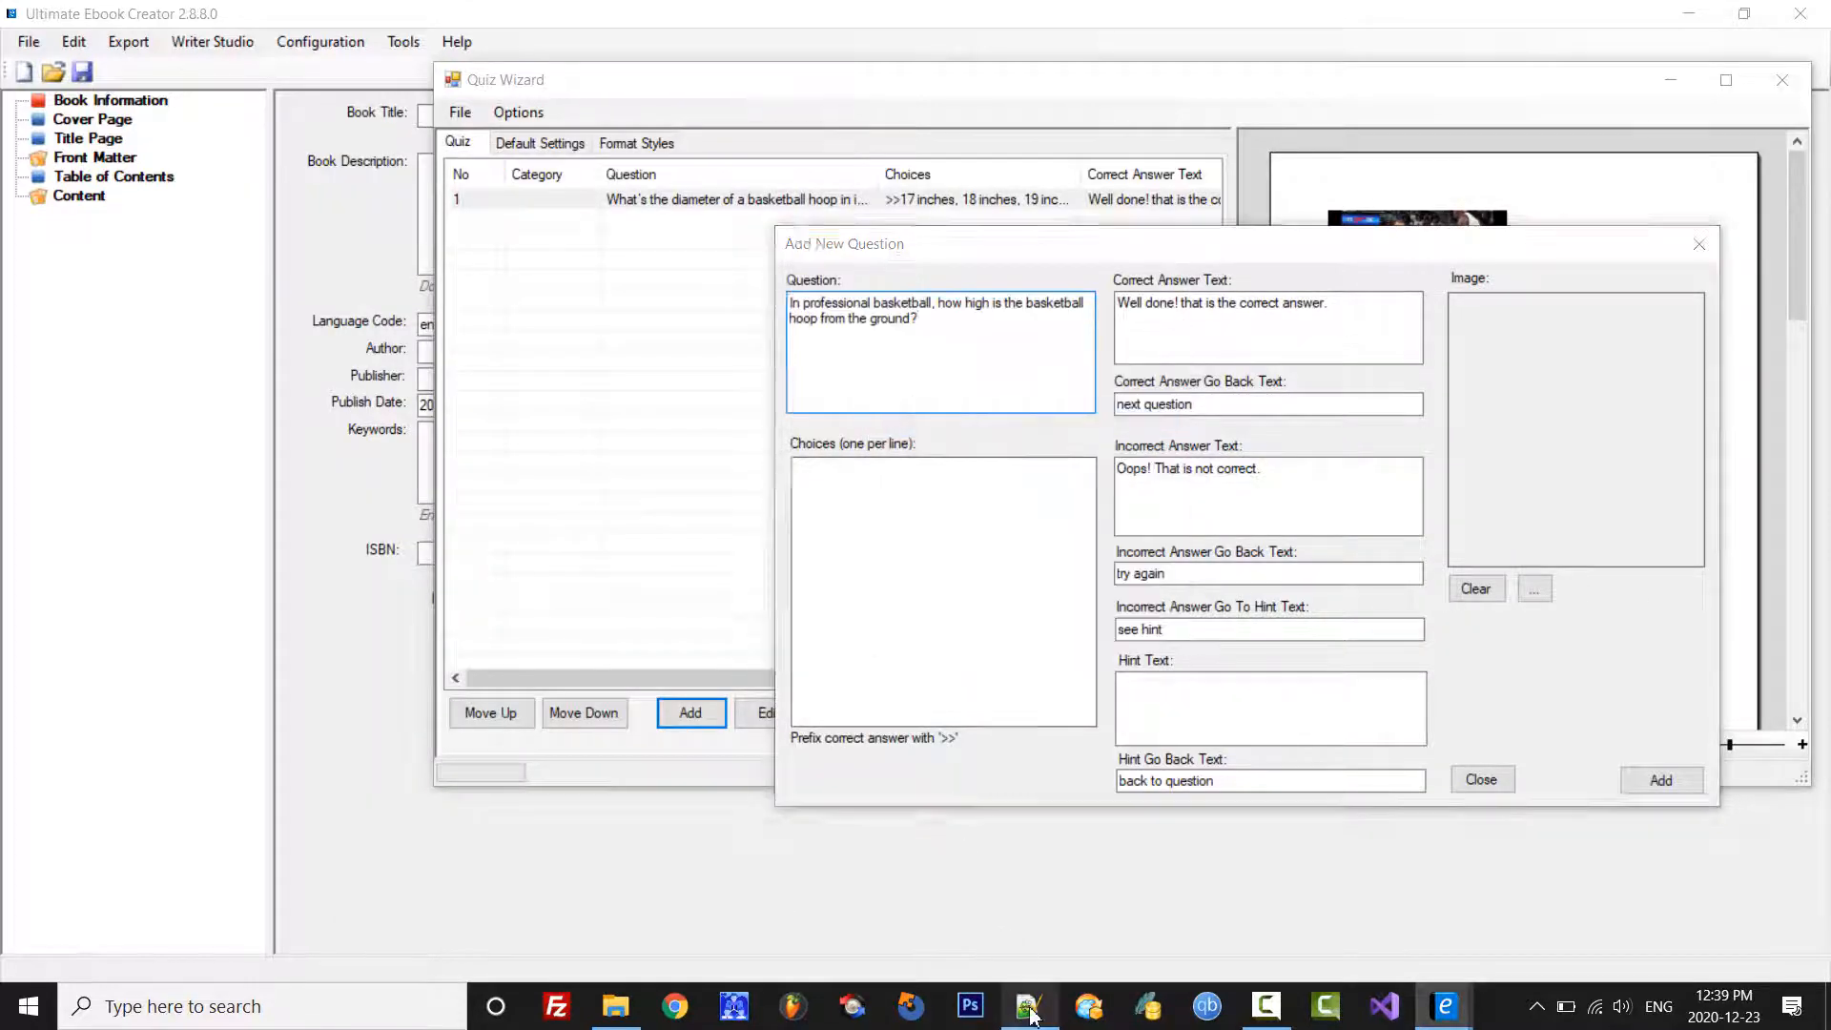
pyautogui.moveTo(667, 631); pyautogui.dragTo(666, 534)
pyautogui.rightClick(683, 540)
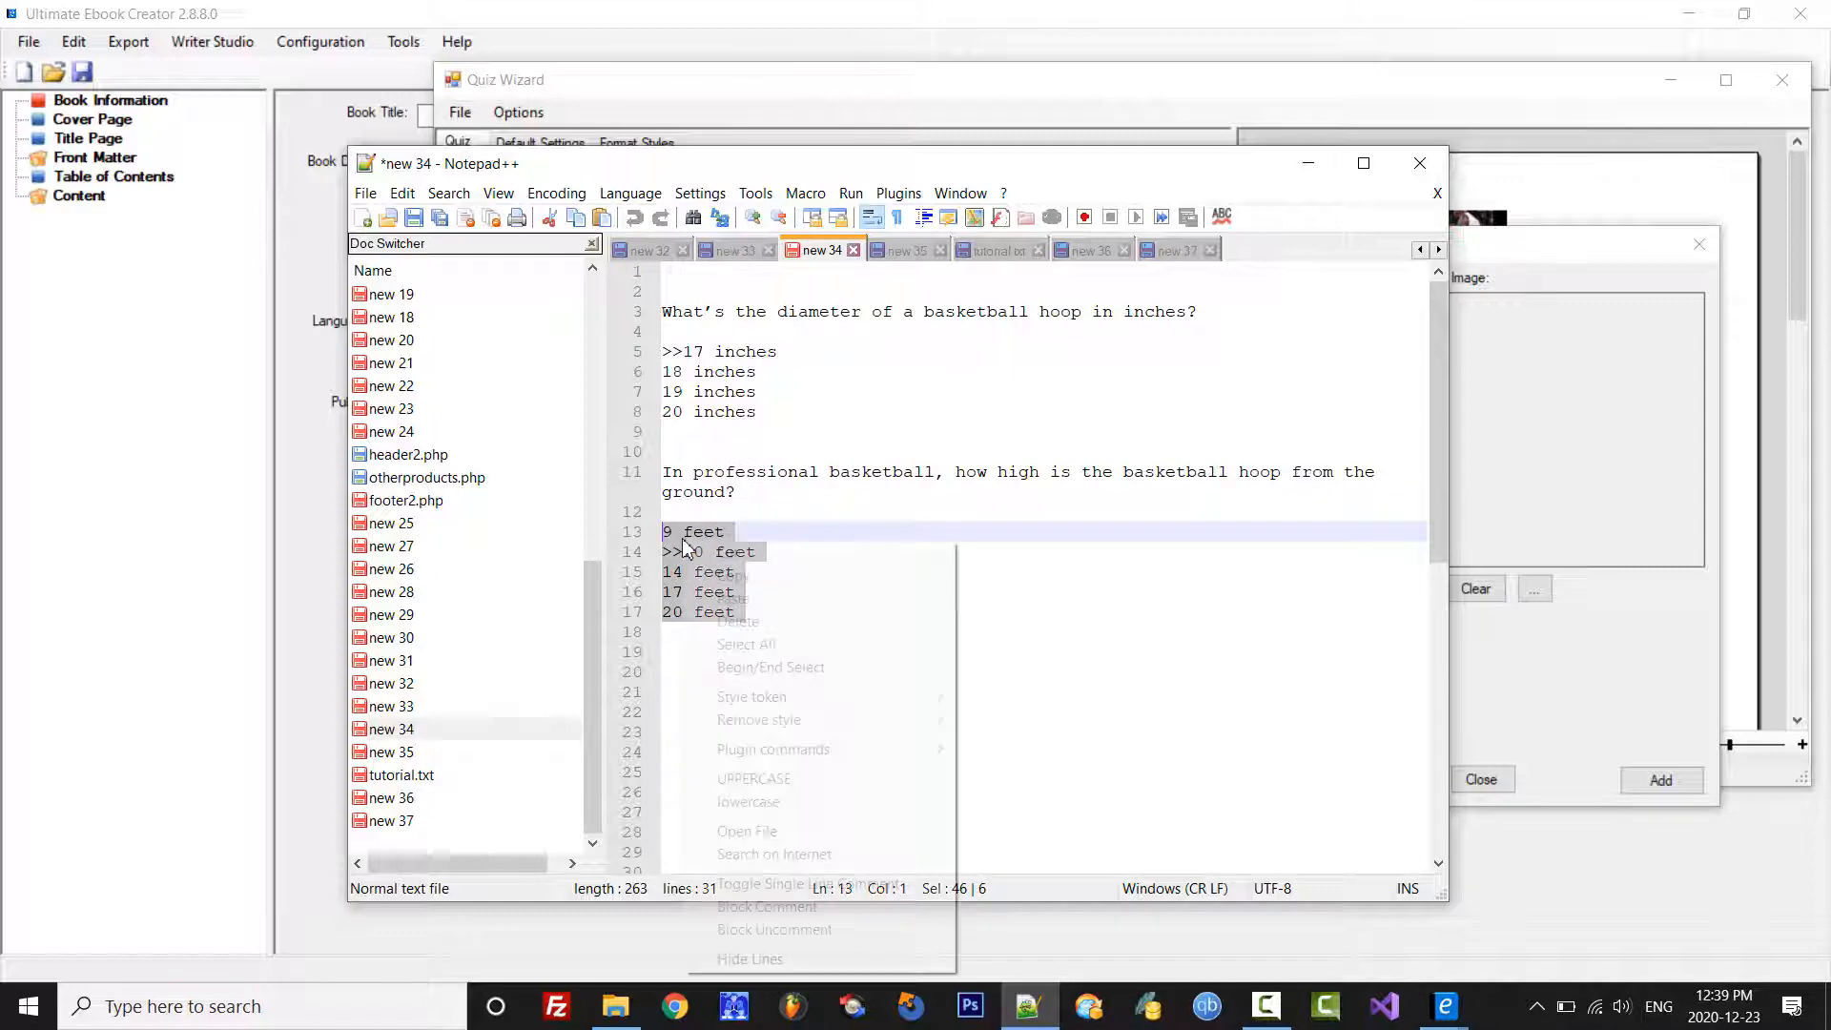
pyautogui.click(734, 575)
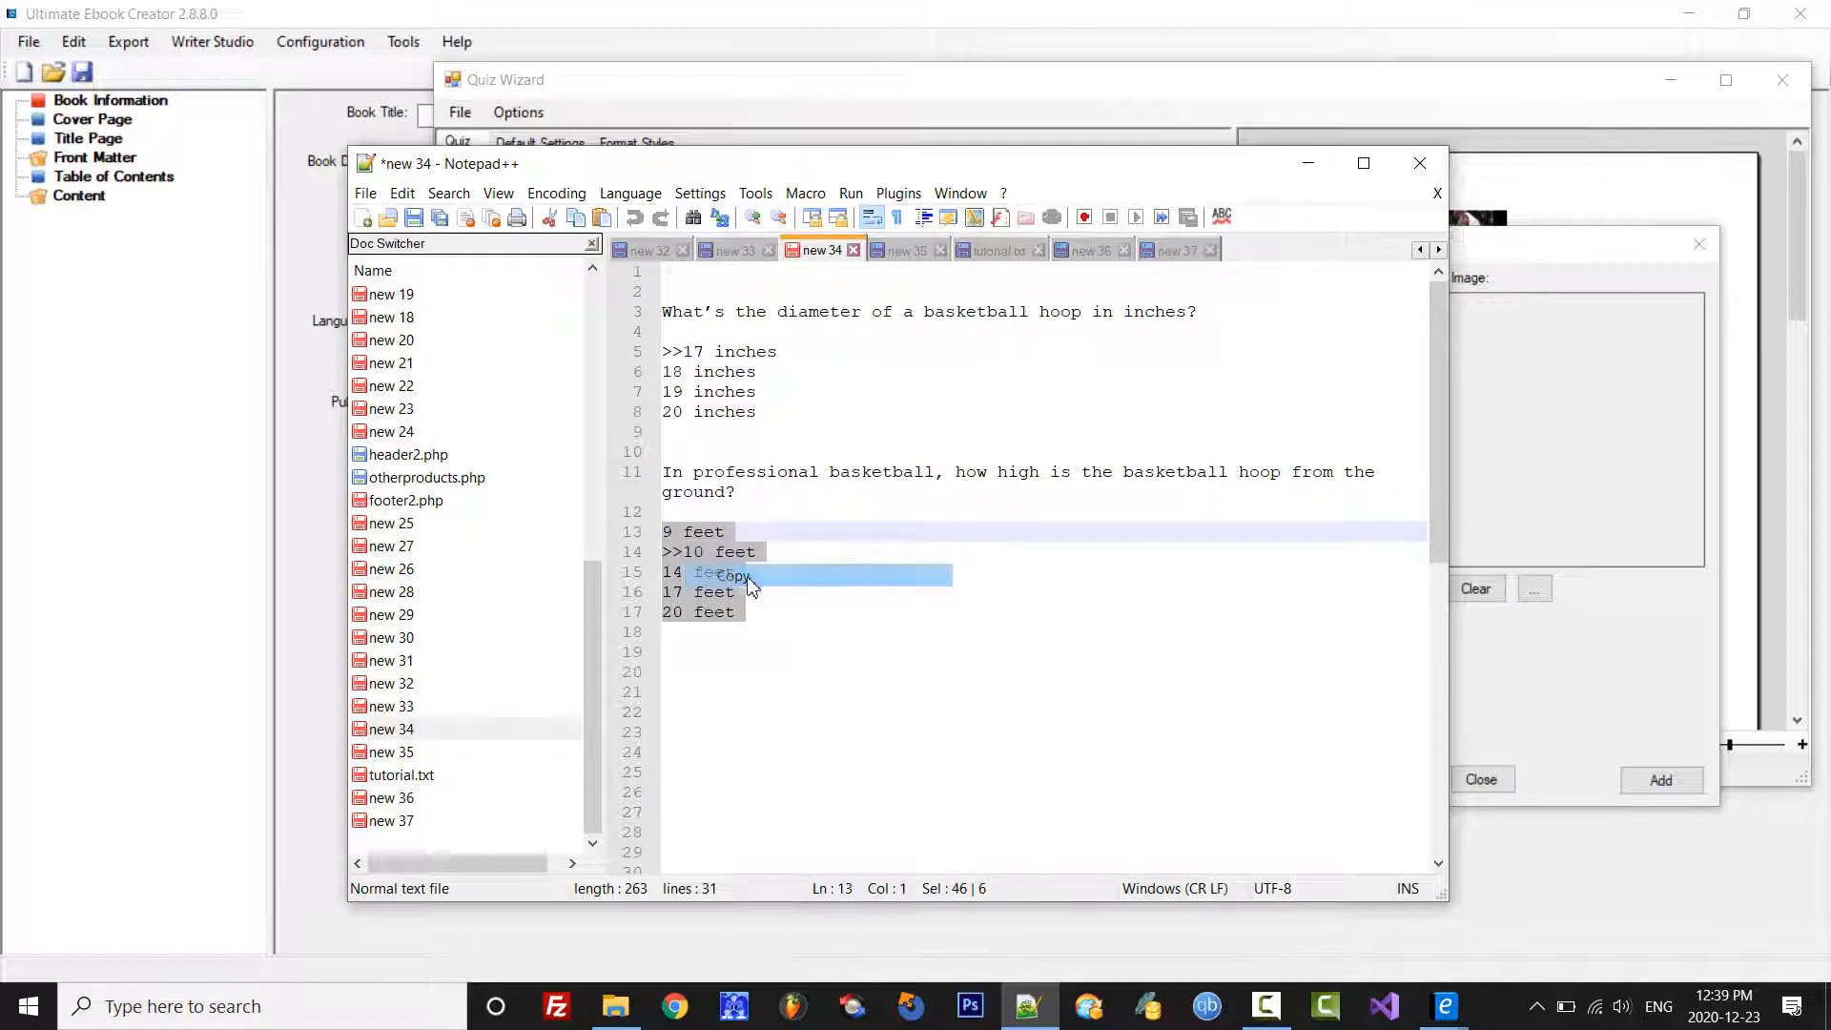
pyautogui.click(1308, 163)
pyautogui.rightClick(872, 551)
pyautogui.click(931, 650)
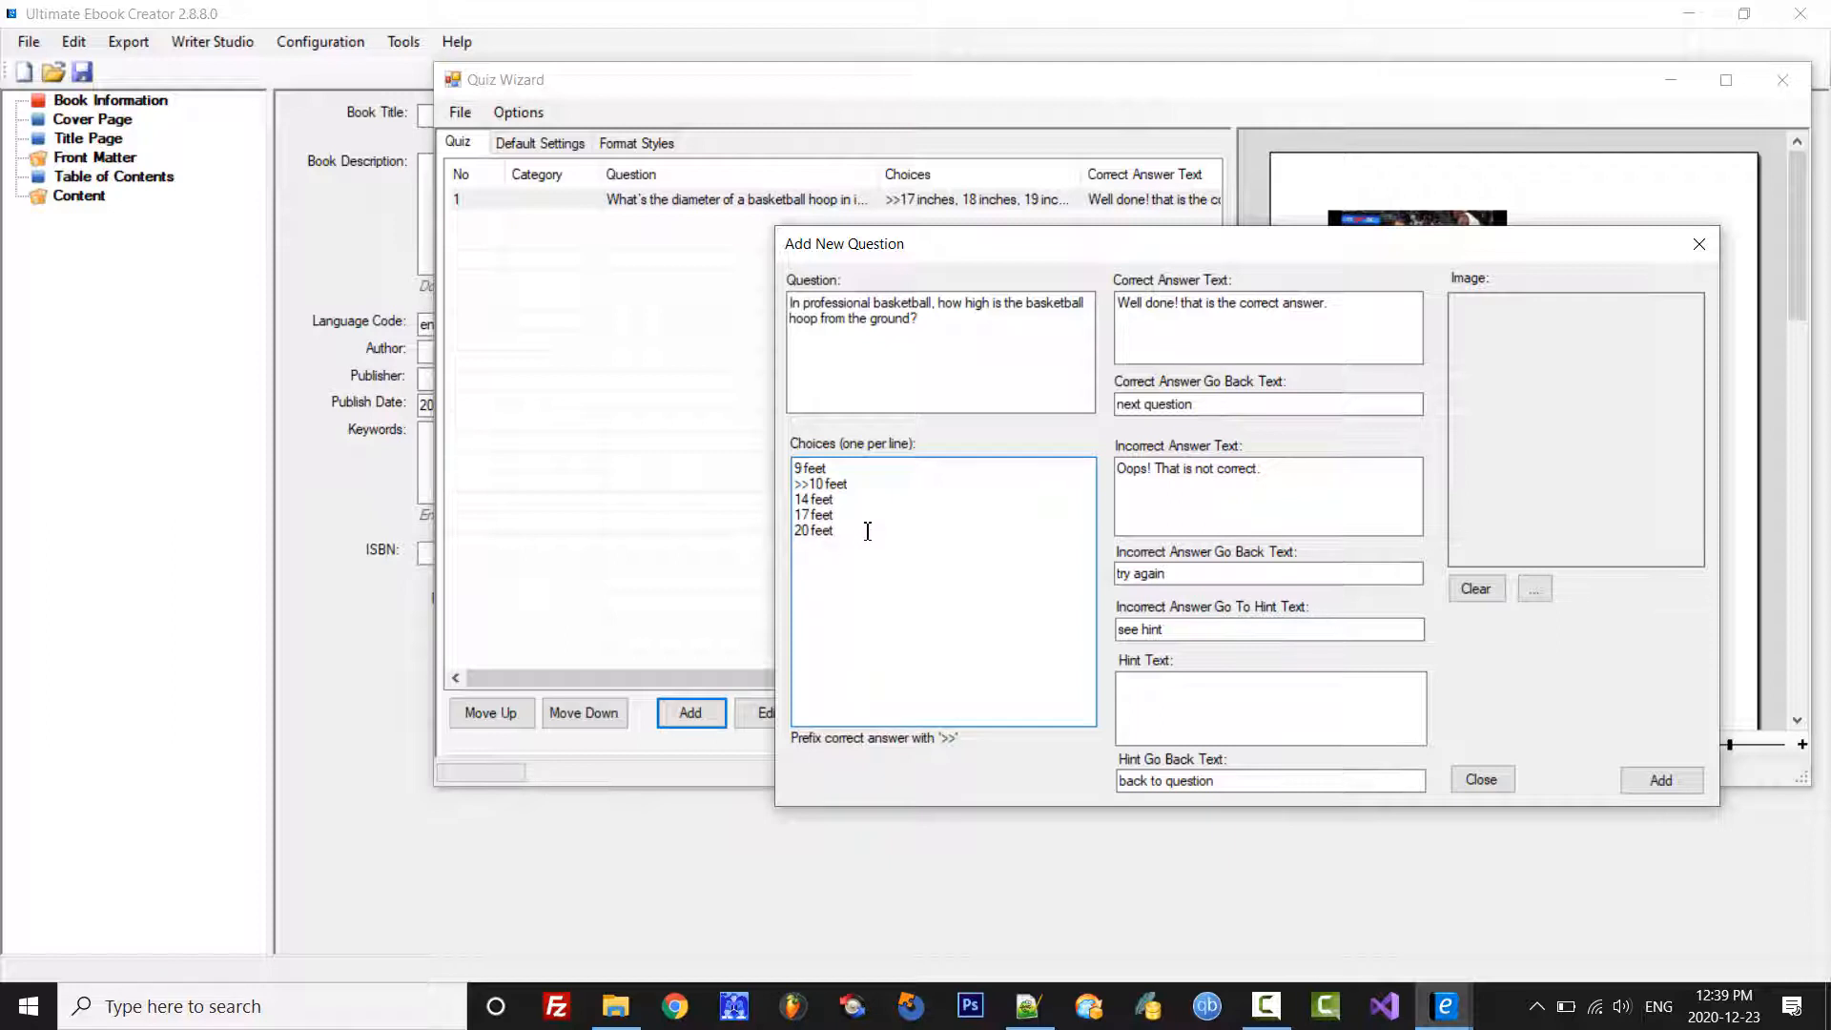
# Step: Attach p22.jpg from the trivia folder as the hoop height question's image
pyautogui.click(1534, 589)
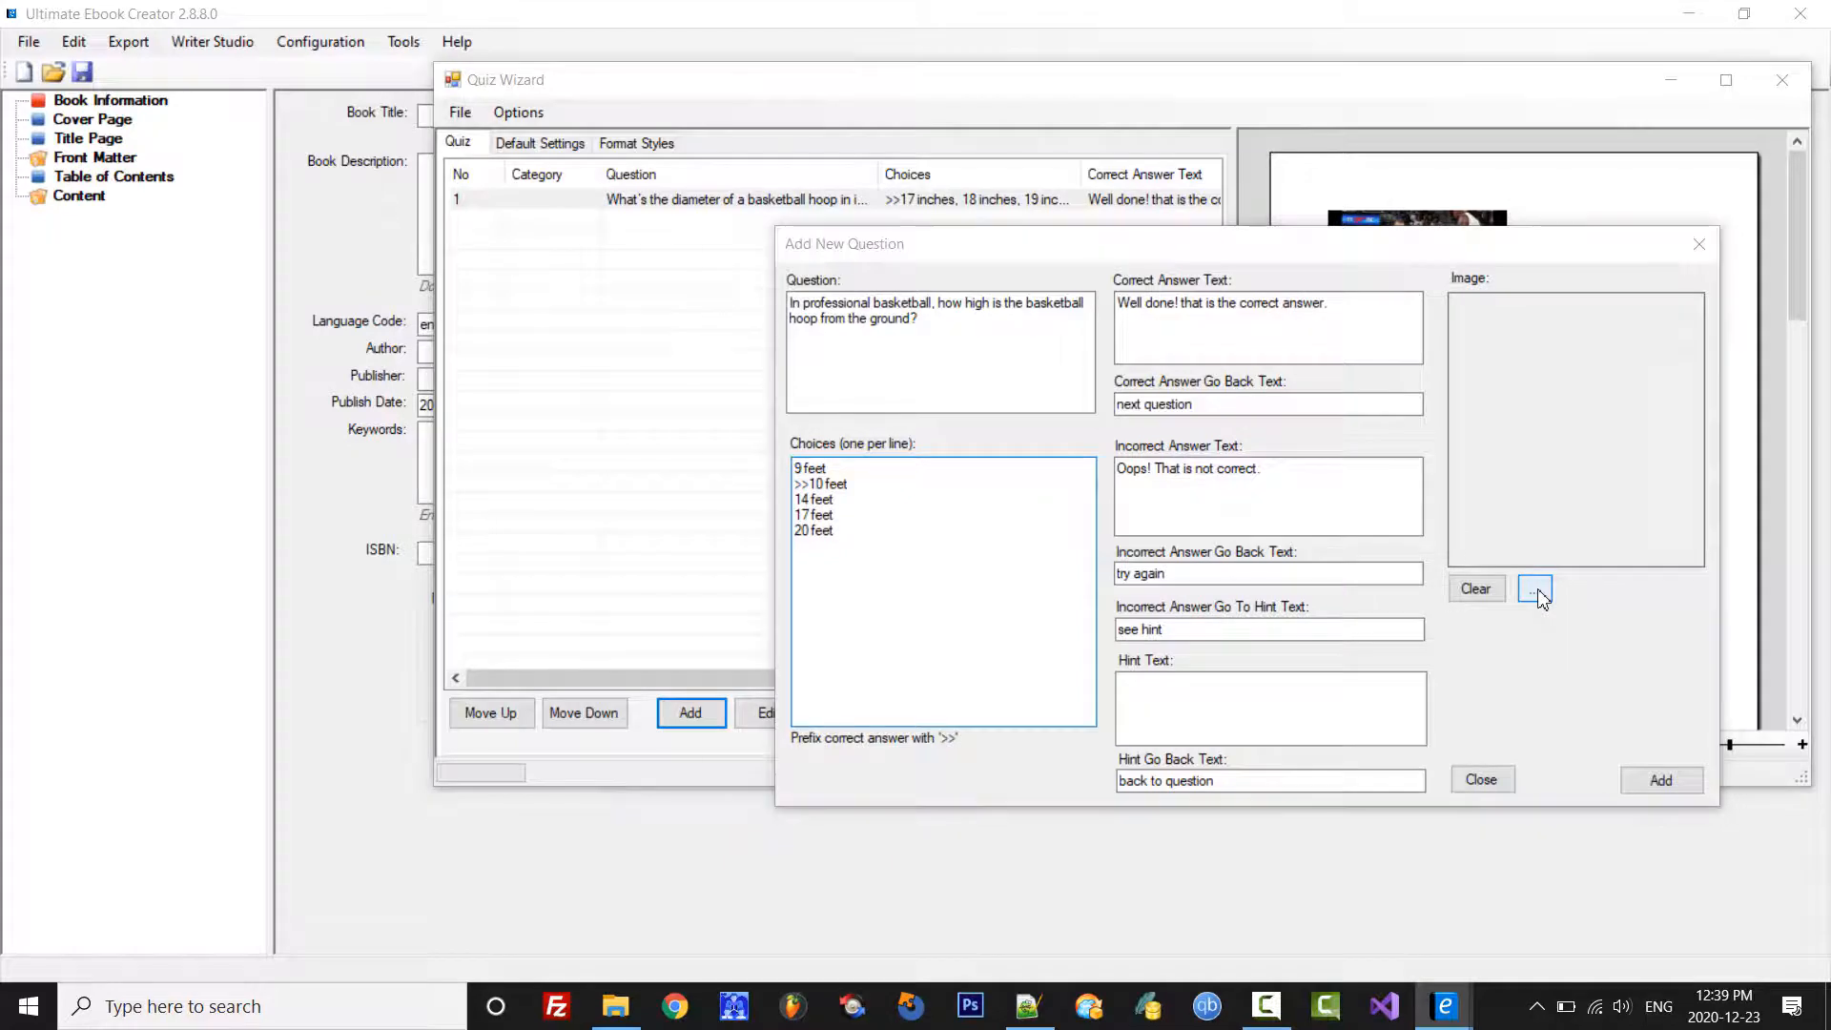
pyautogui.click(1302, 790)
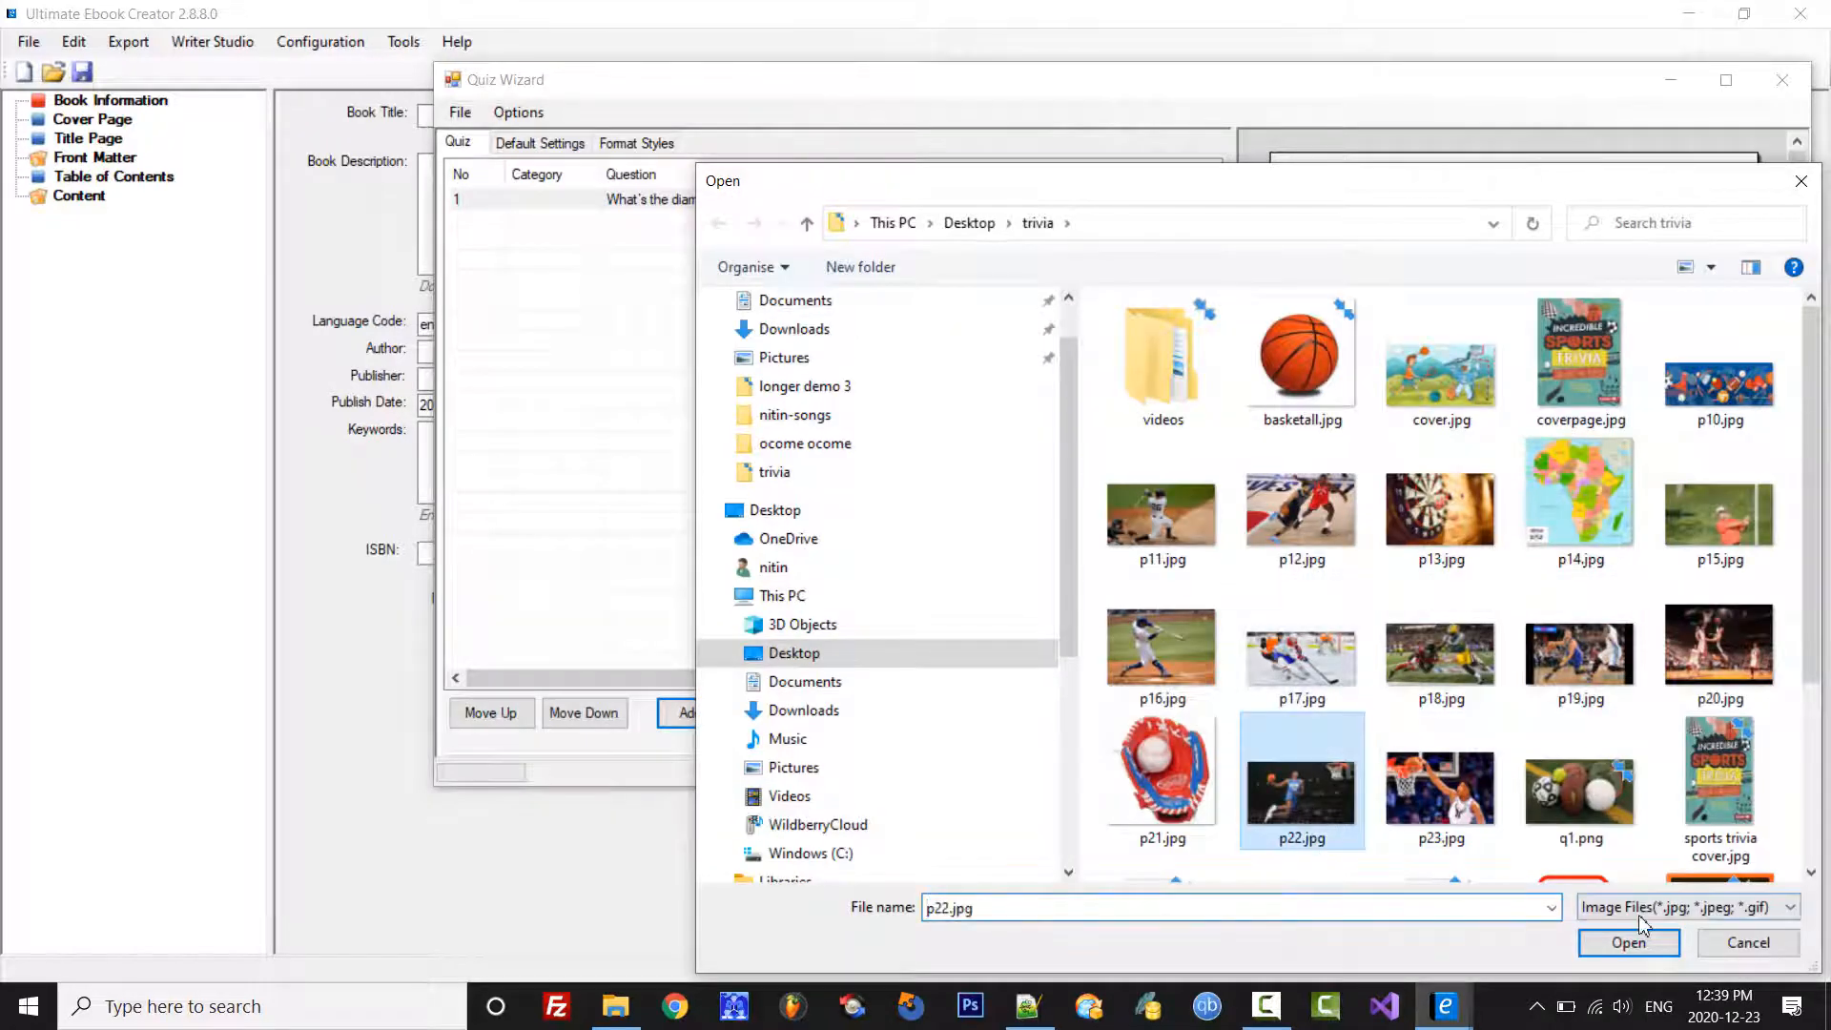
pyautogui.click(1628, 943)
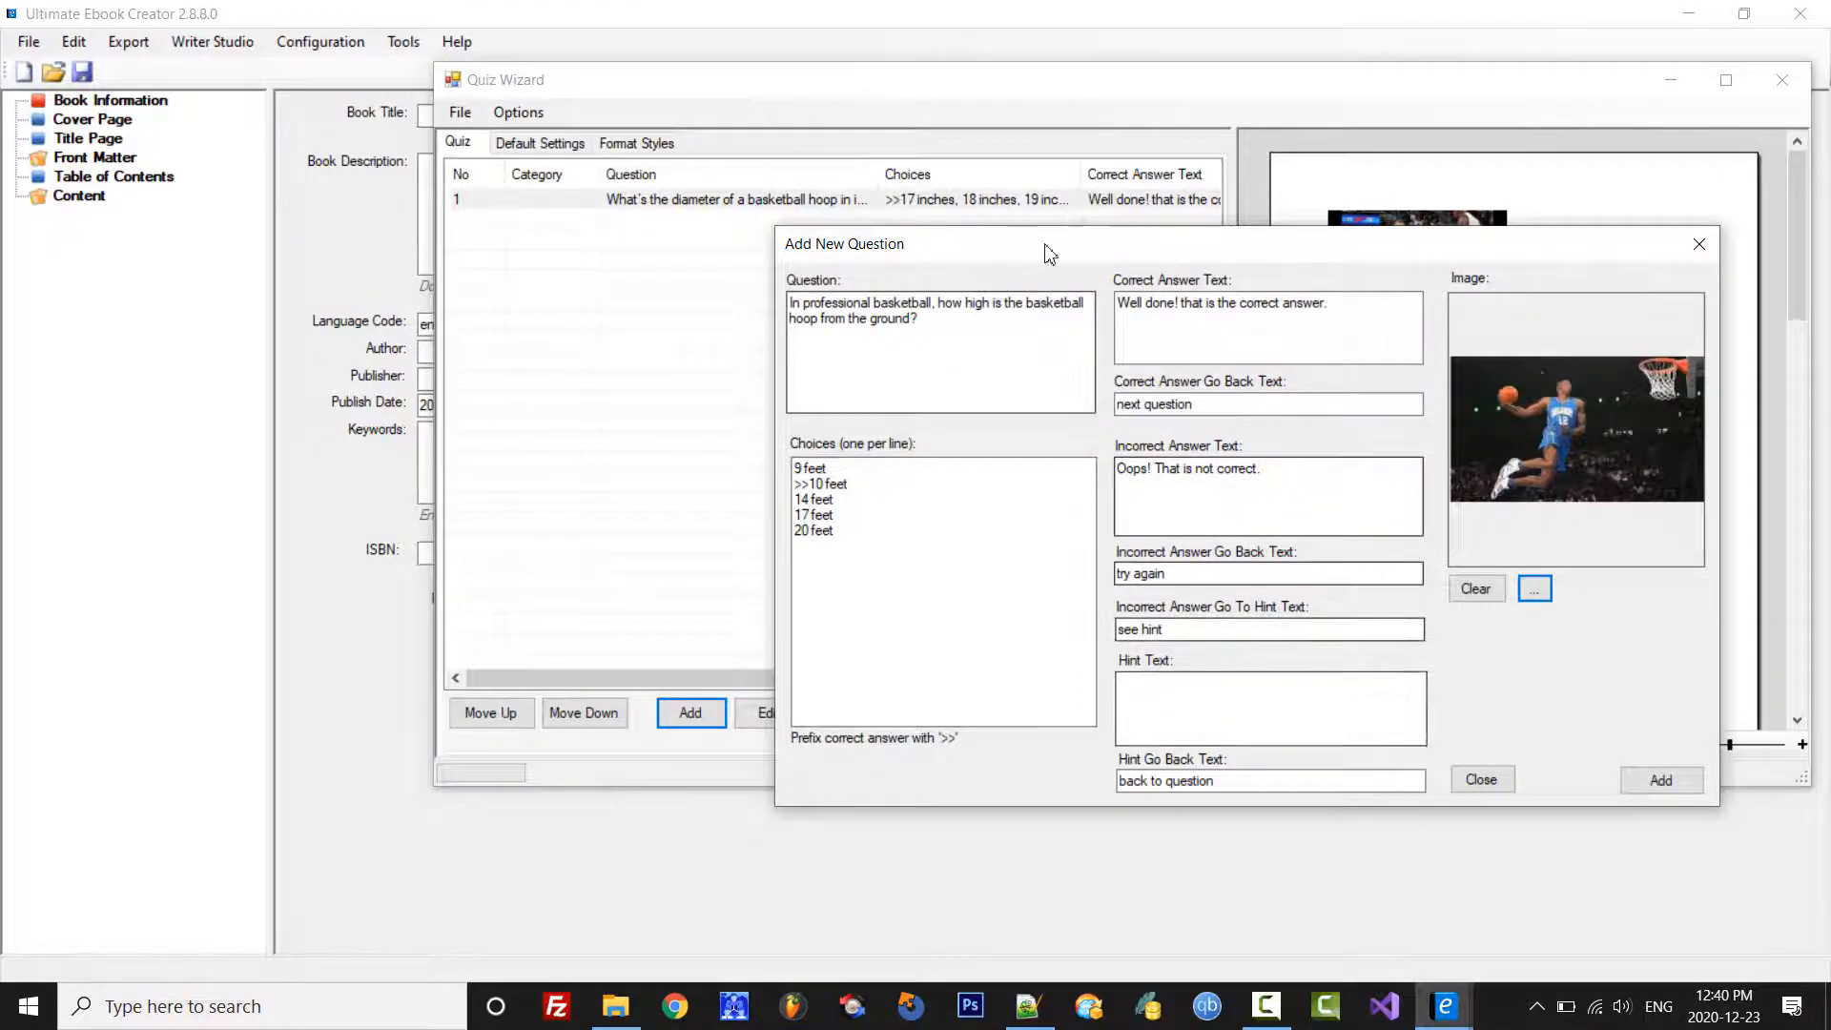
# Step: Give the question the hint "it's not 14 feet", add it to the quiz, and close the new-question form
pyautogui.click(1173, 694)
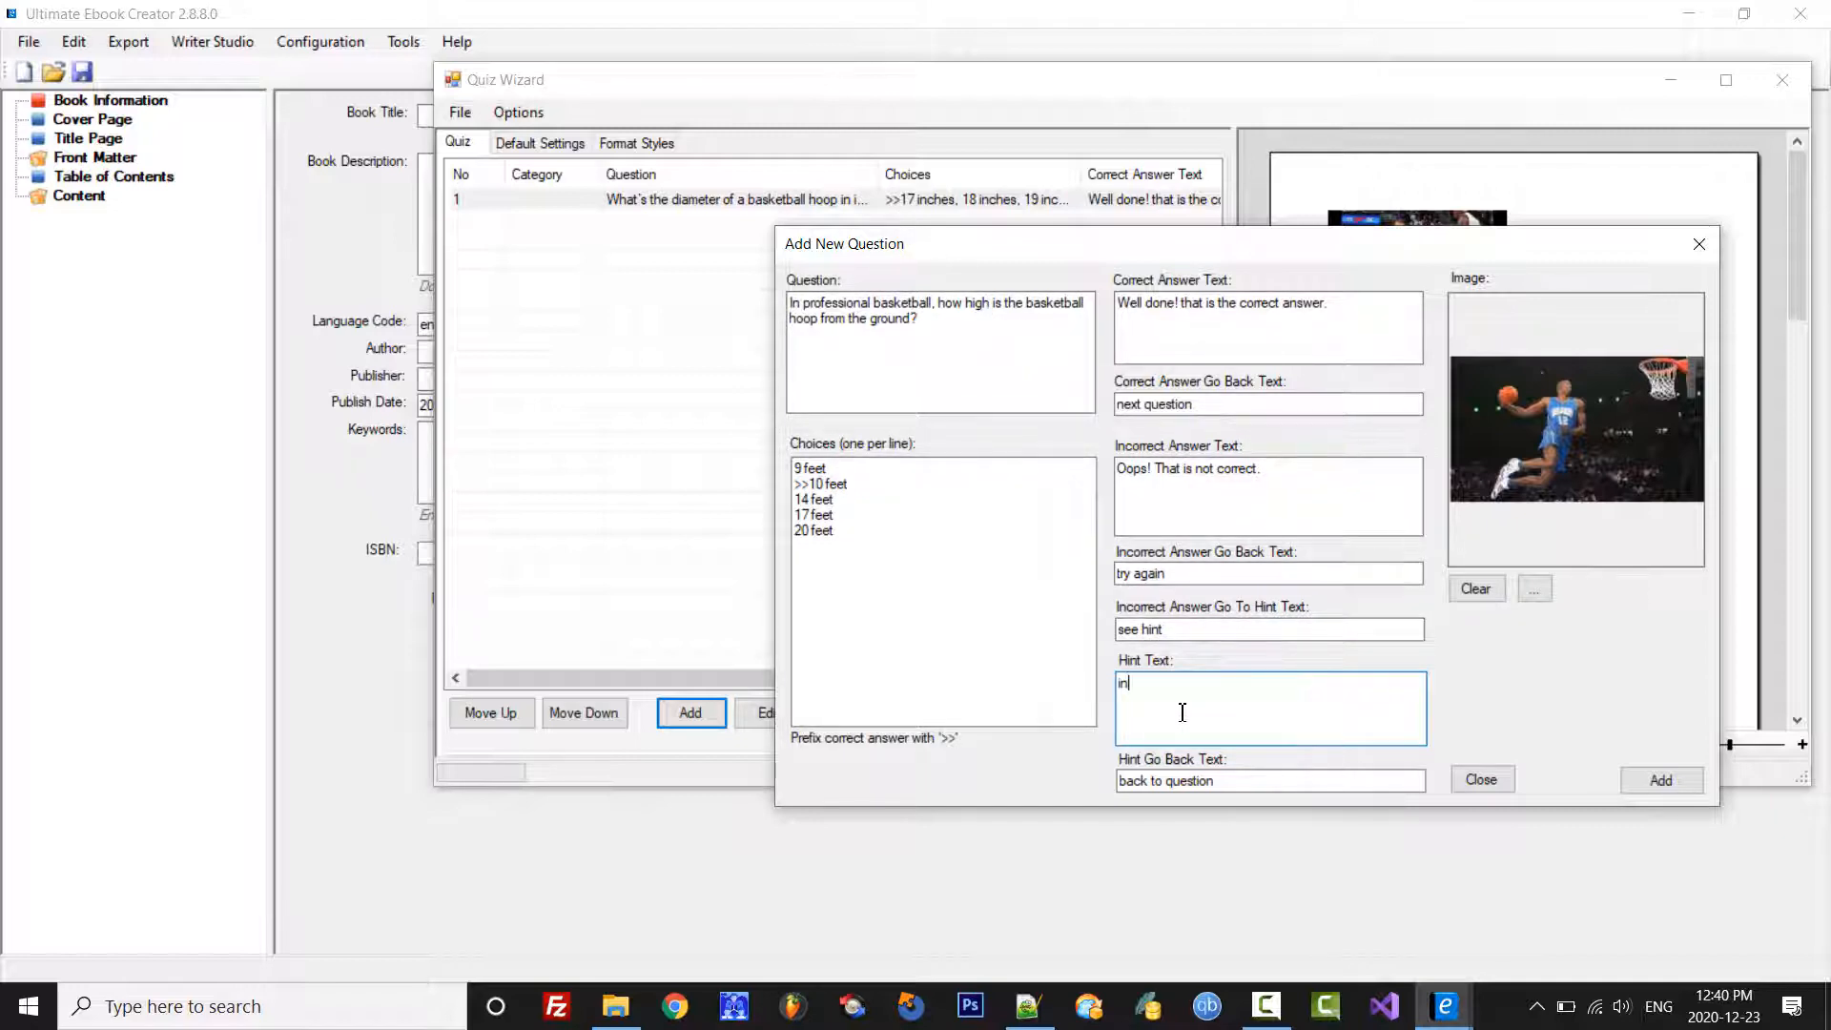
pyautogui.write('in')
pyautogui.press('BackSpace')
pyautogui.write("t's not 14 feet")
pyautogui.click(1661, 780)
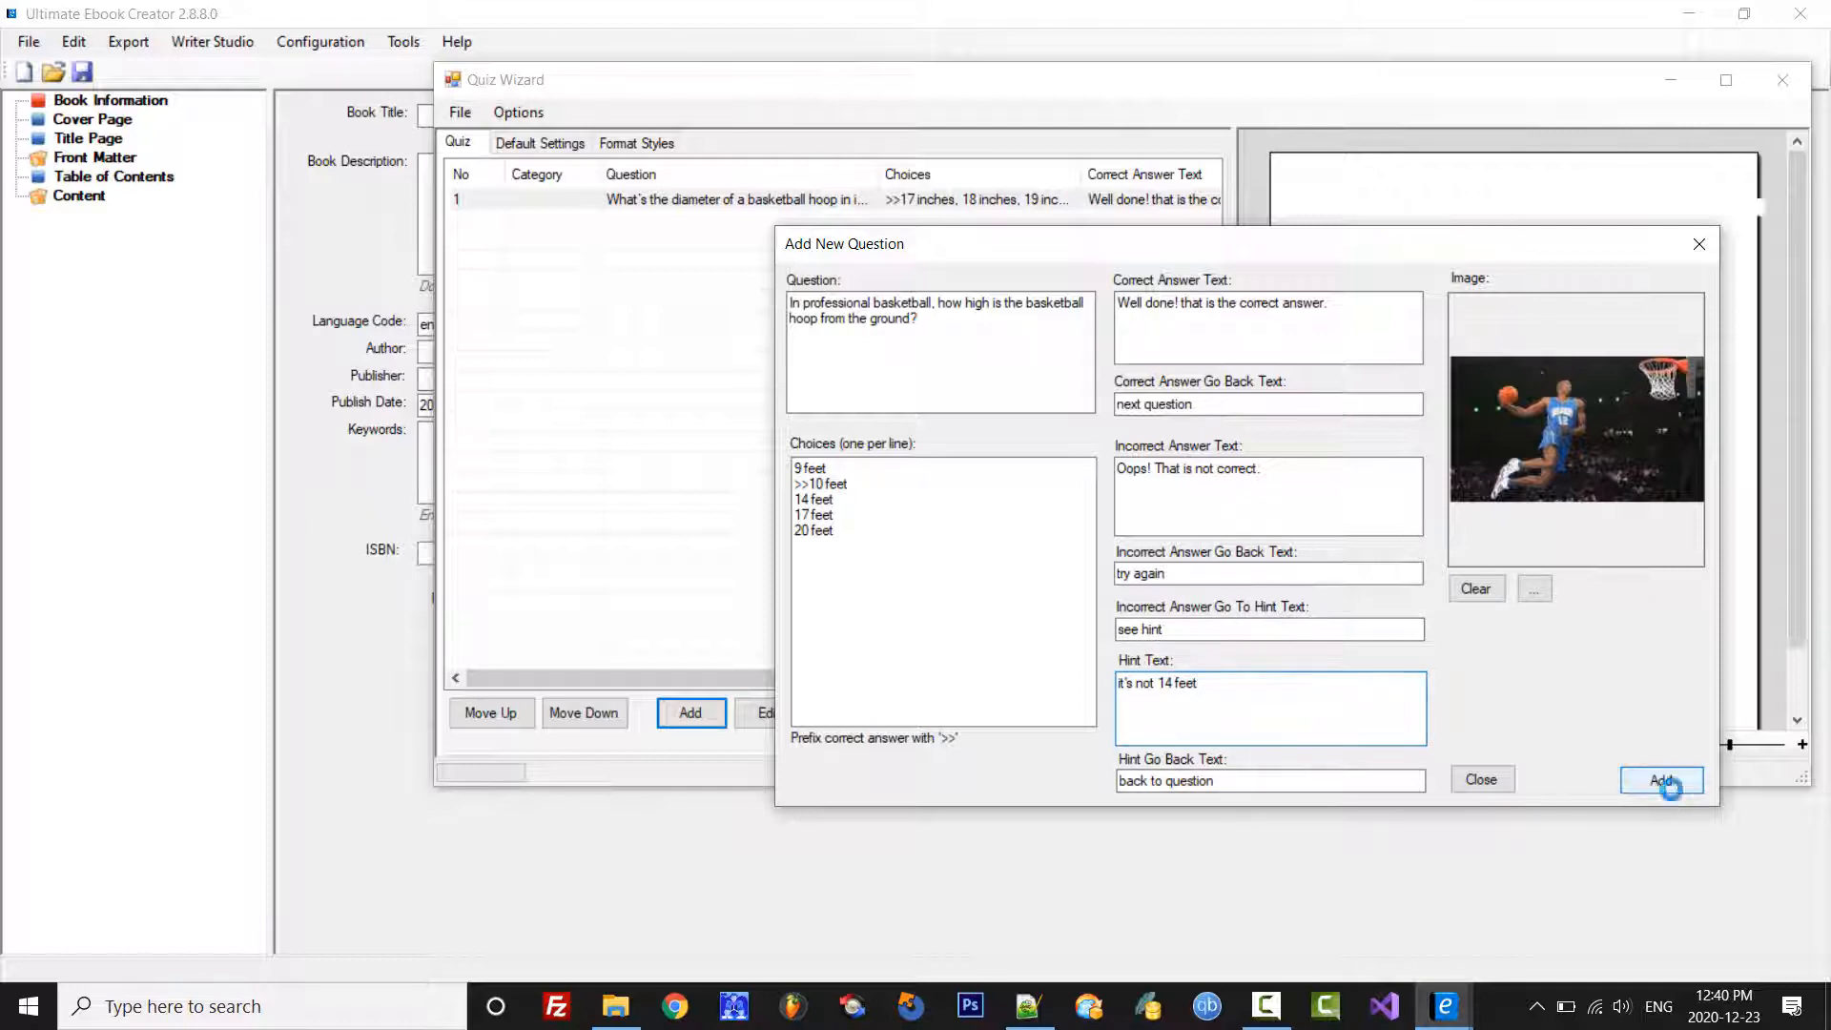
pyautogui.click(1481, 780)
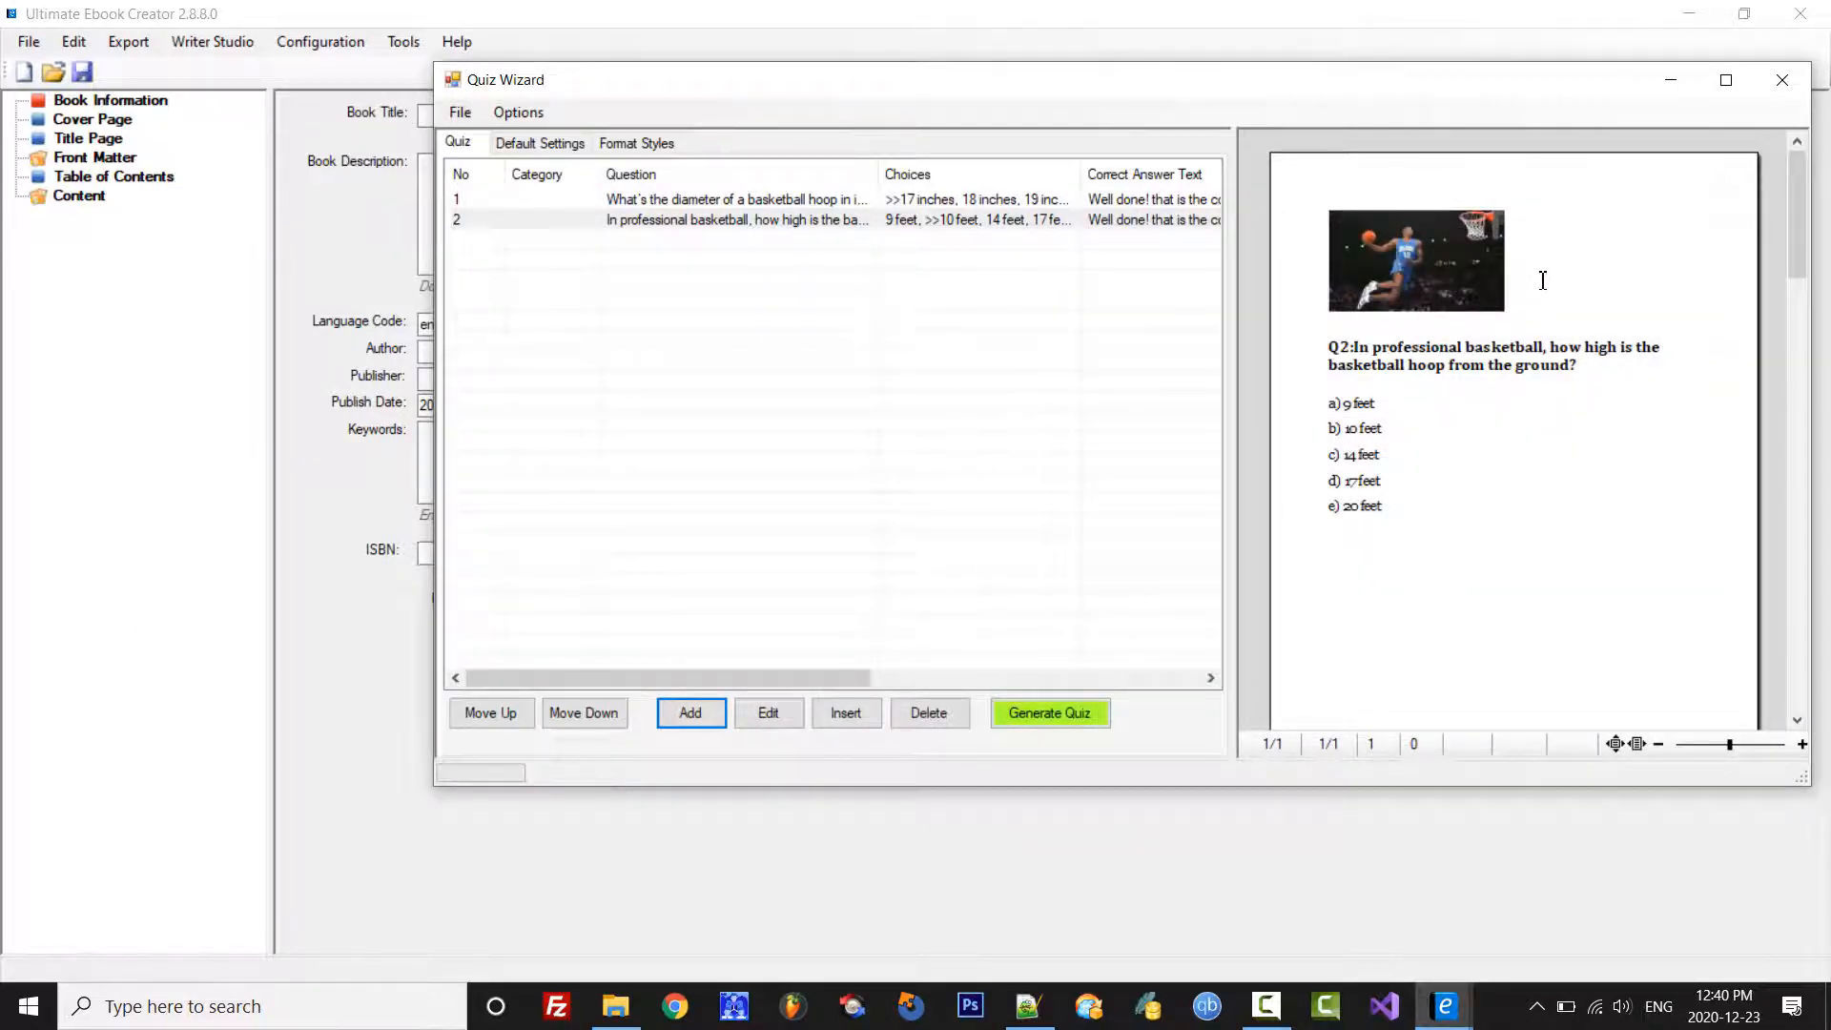
# Step: Review the hoop height question's preview pages for the correct answer, incorrect answer and hint, and check both questions in the list
pyautogui.moveTo(1805, 252); pyautogui.dragTo(1809, 399)
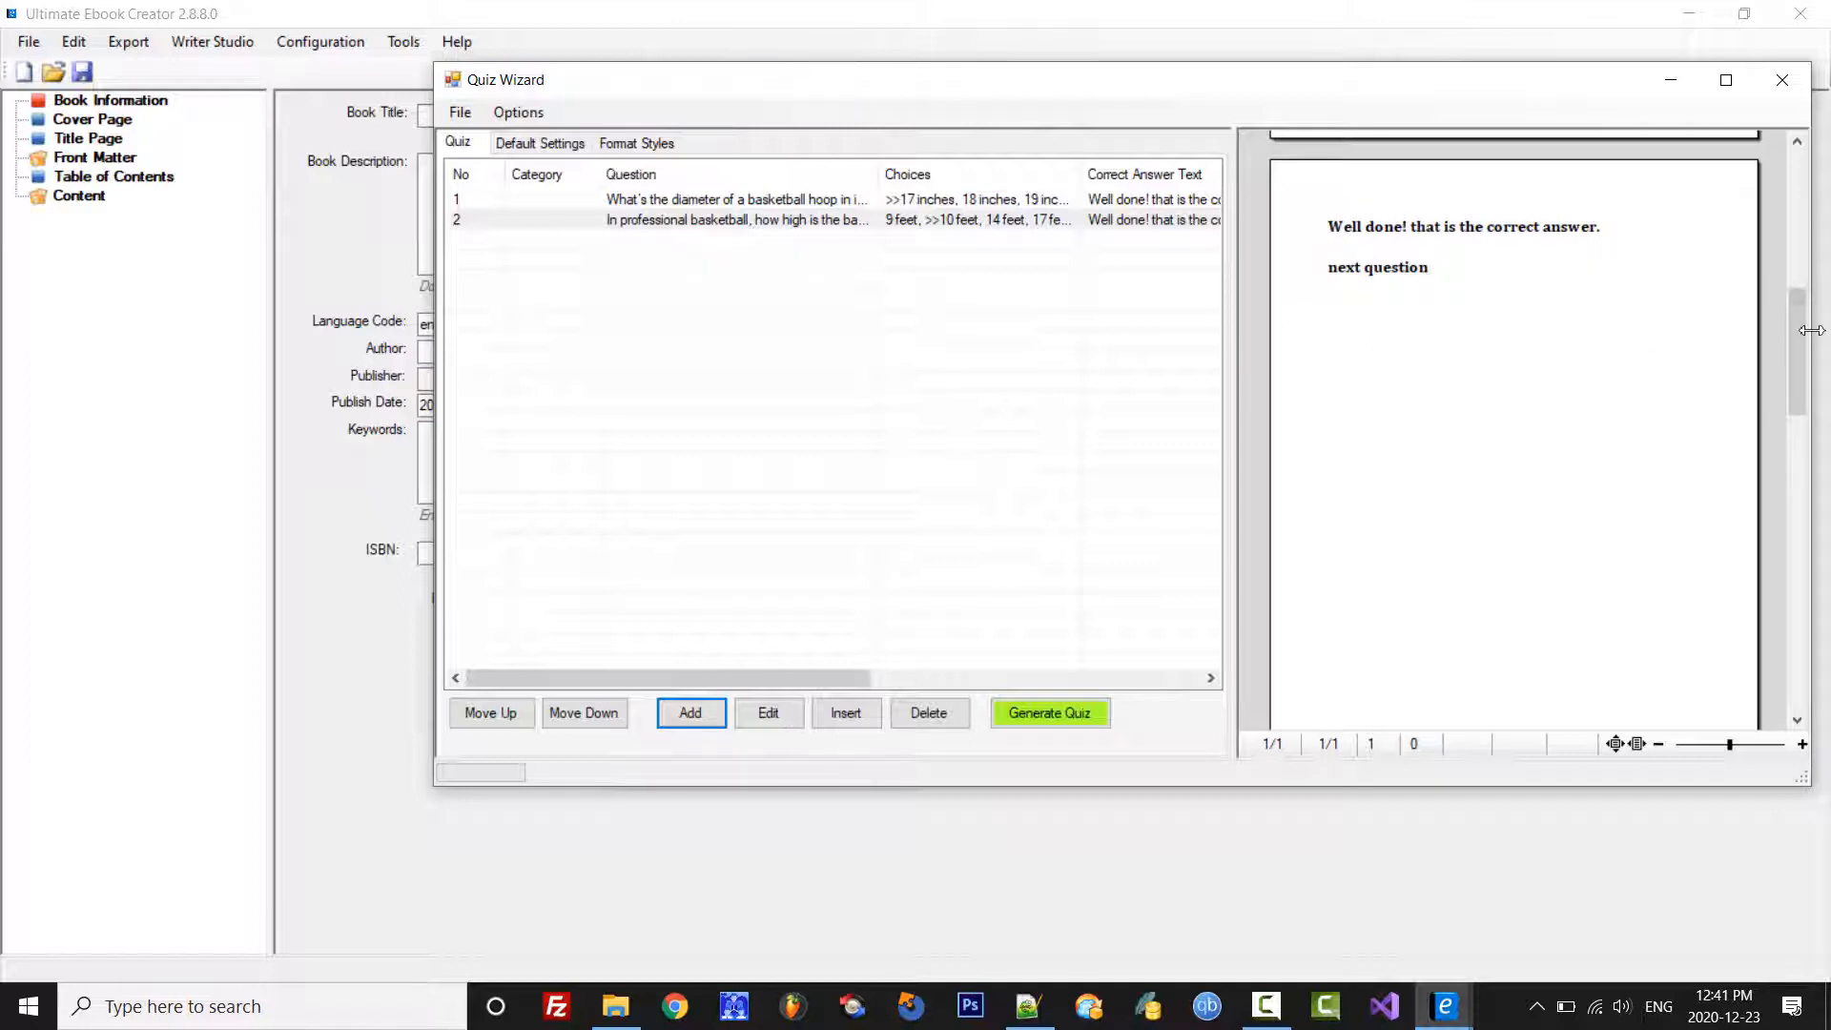
pyautogui.moveTo(1803, 336); pyautogui.dragTo(1786, 470)
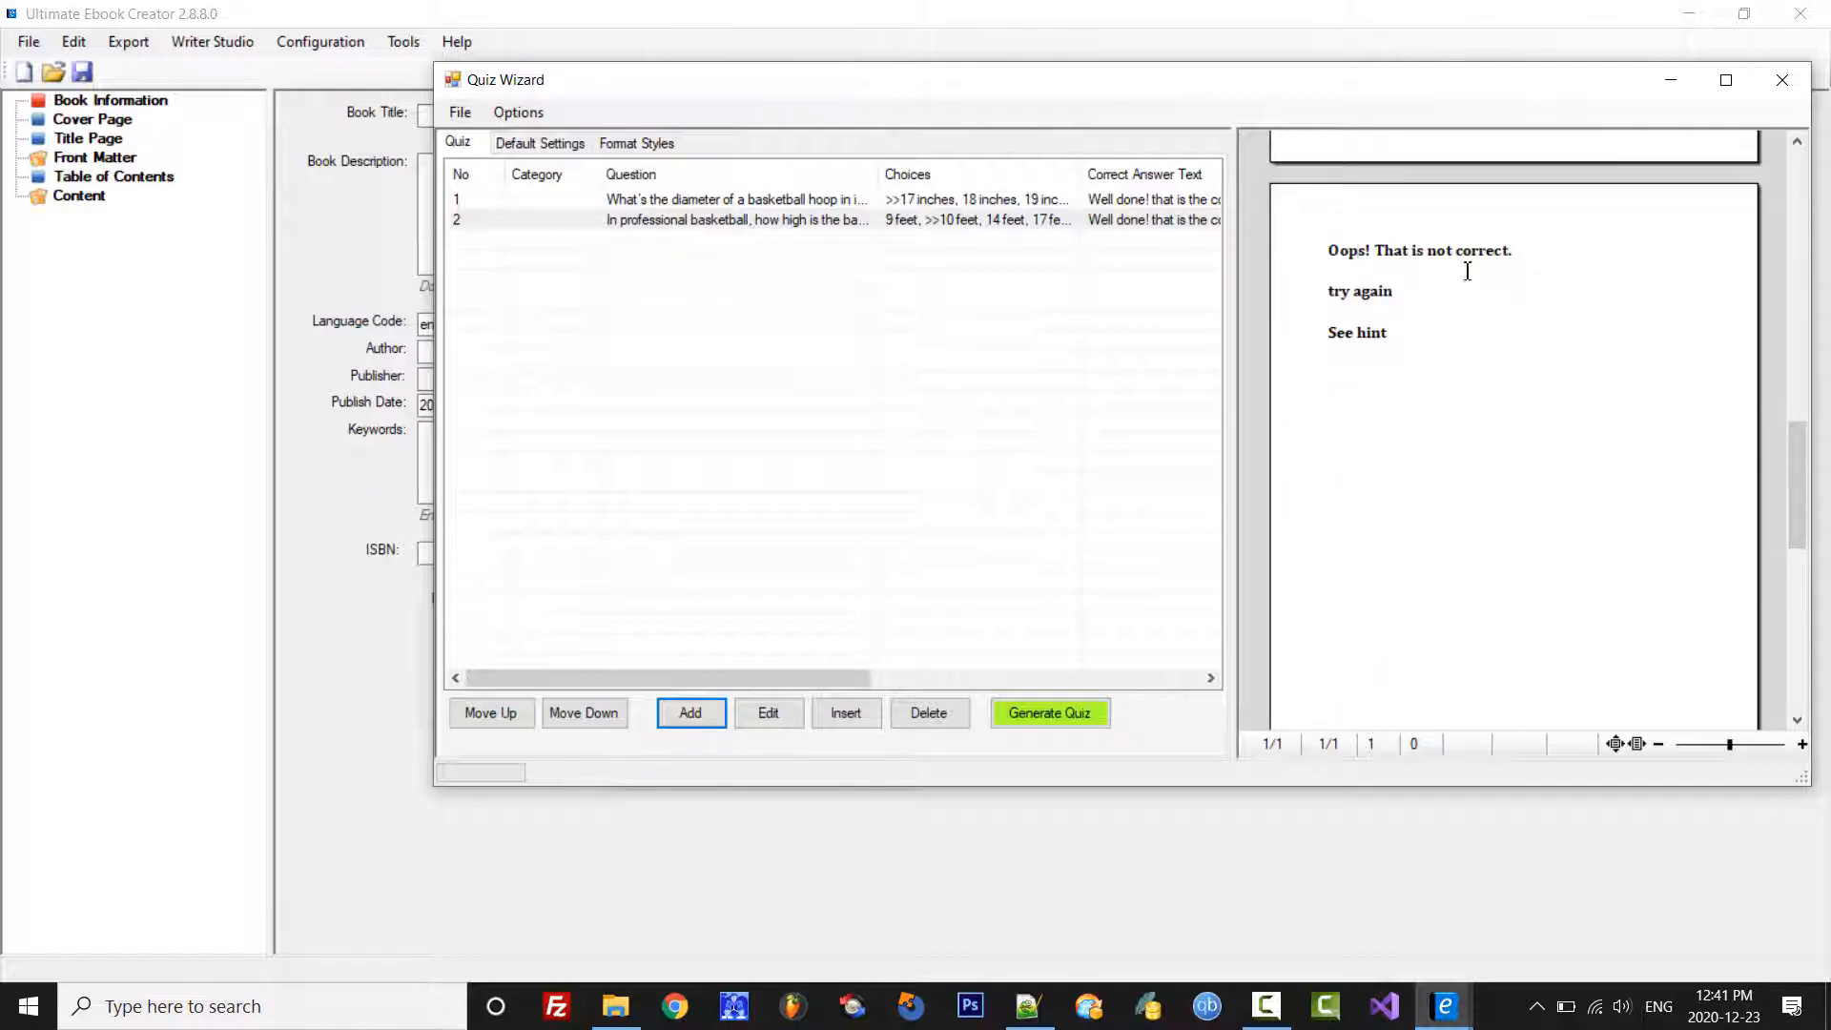
pyautogui.moveTo(1786, 487); pyautogui.dragTo(1787, 597)
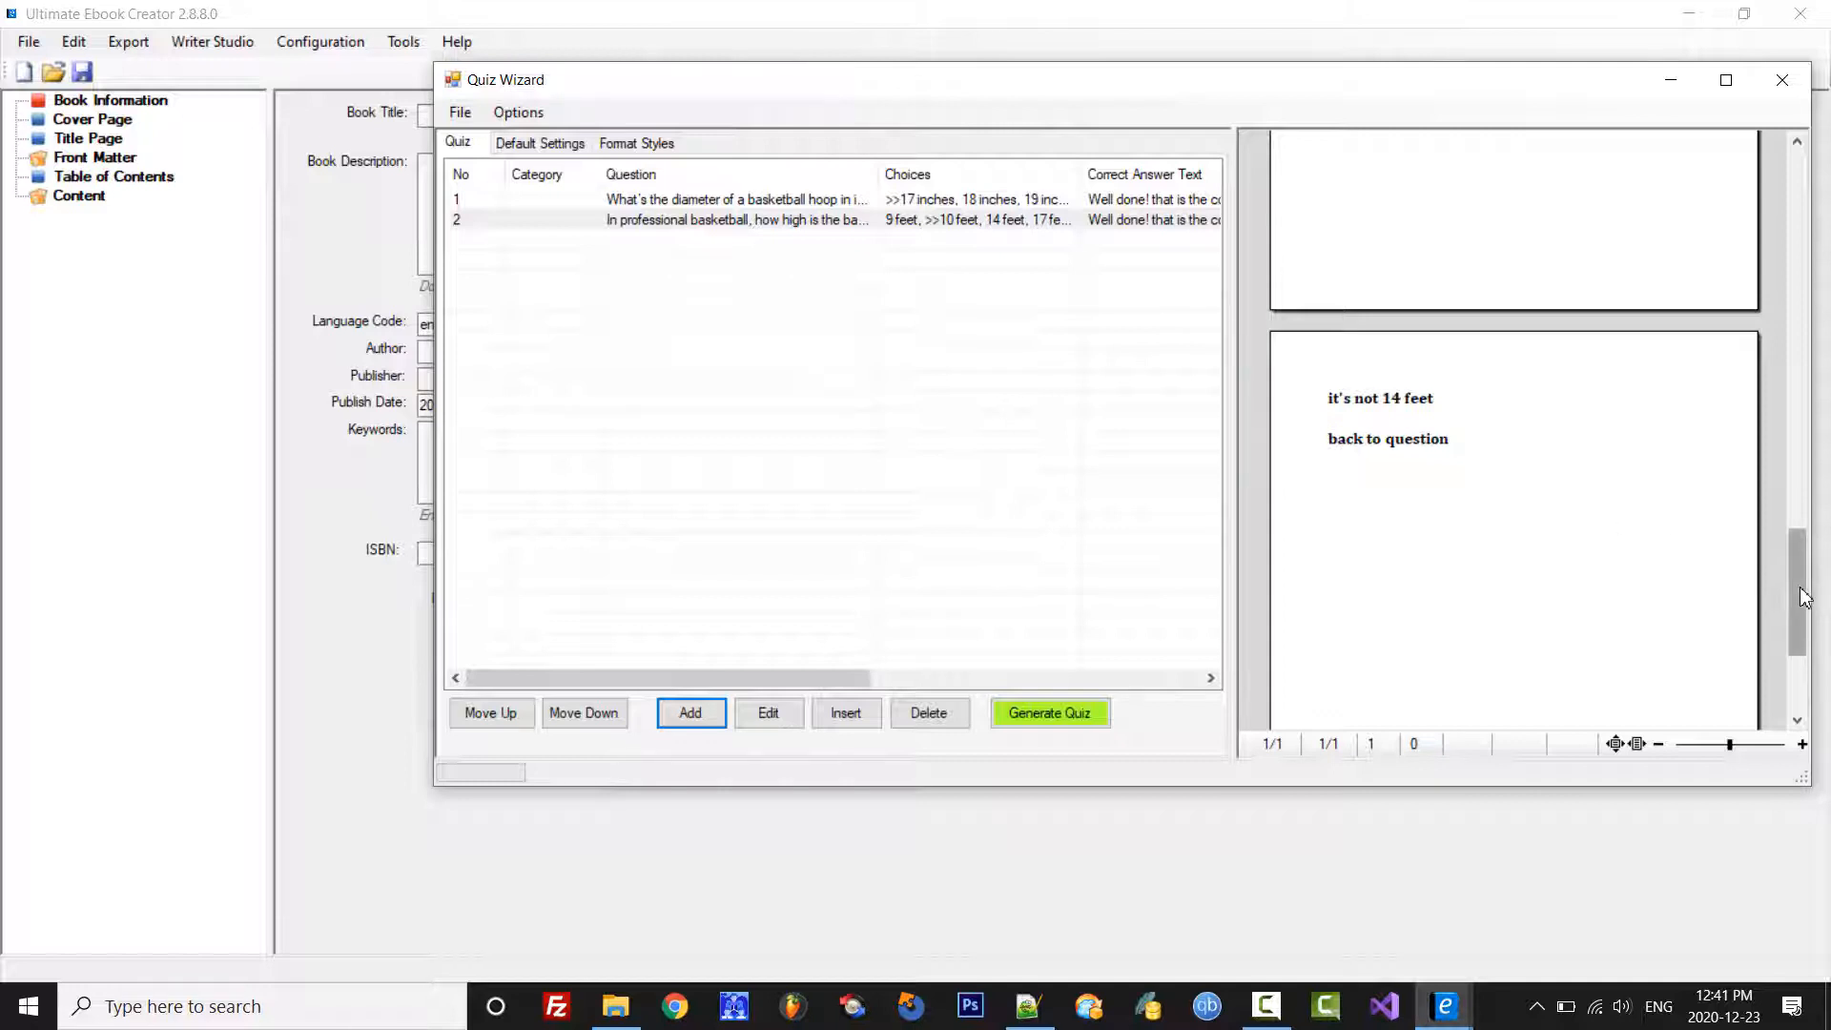
pyautogui.moveTo(1805, 600); pyautogui.dragTo(1804, 199)
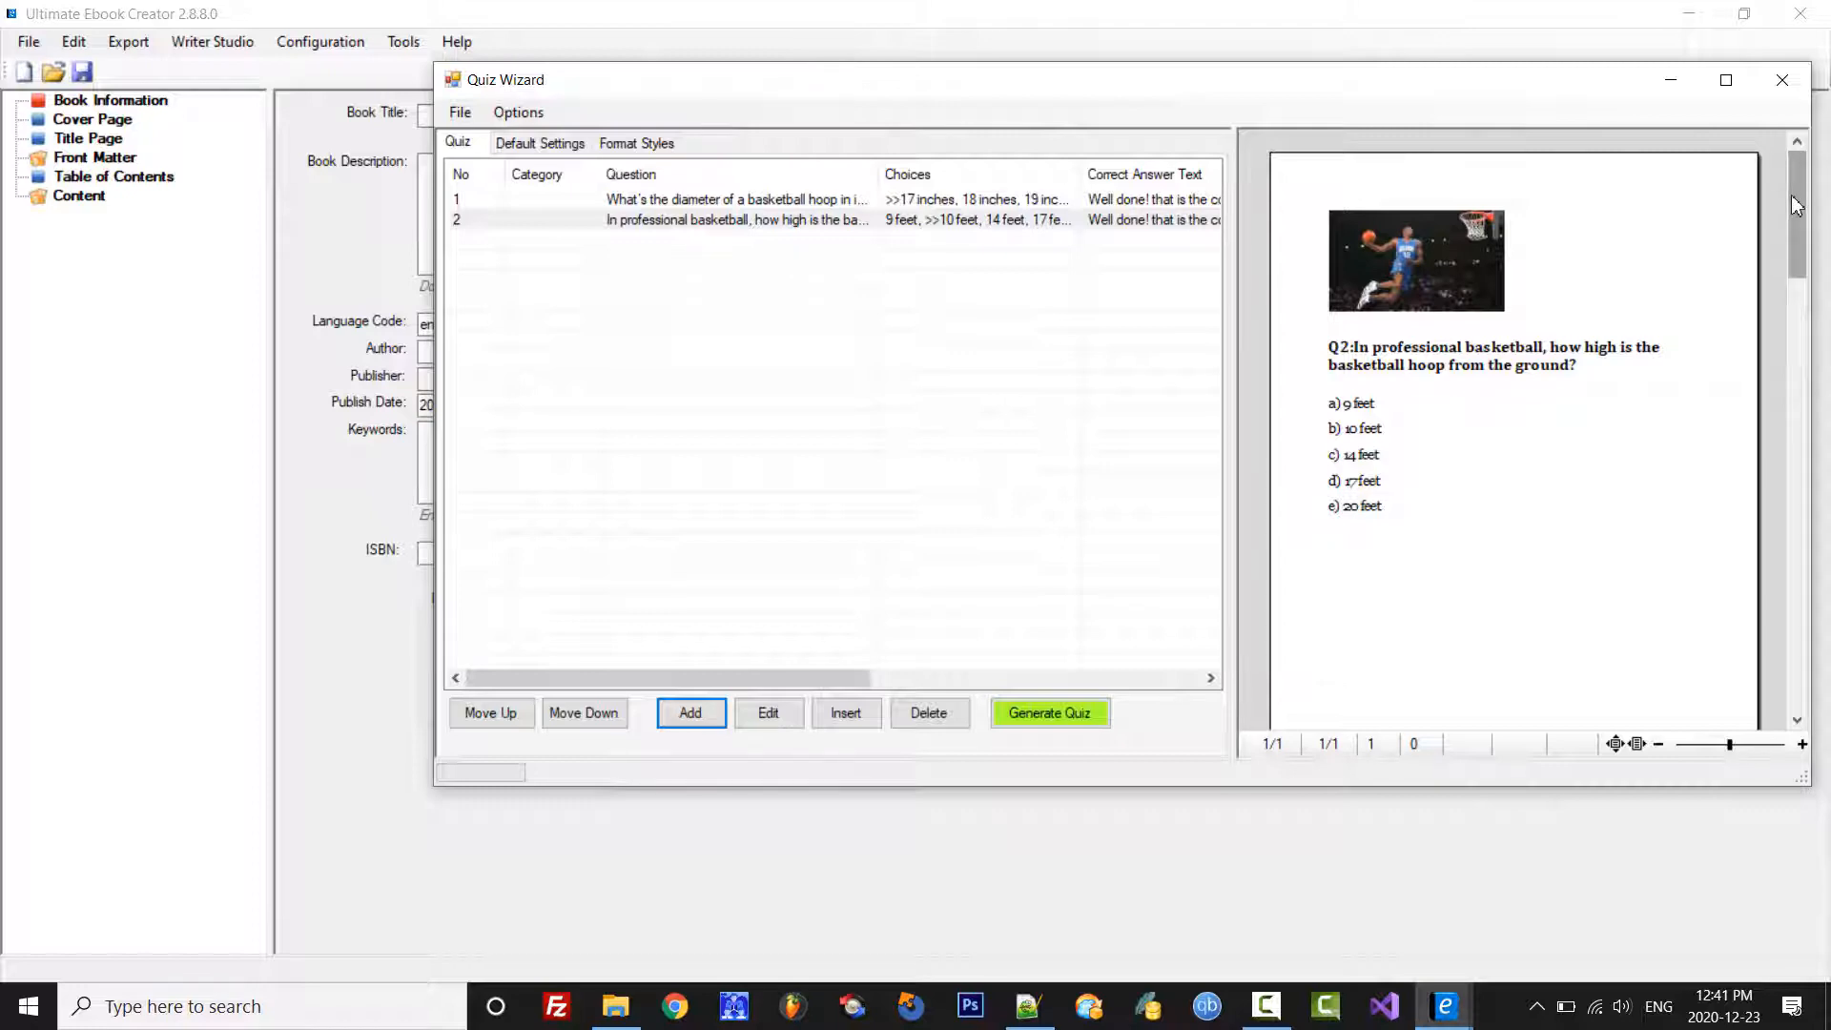
pyautogui.click(856, 199)
pyautogui.click(848, 225)
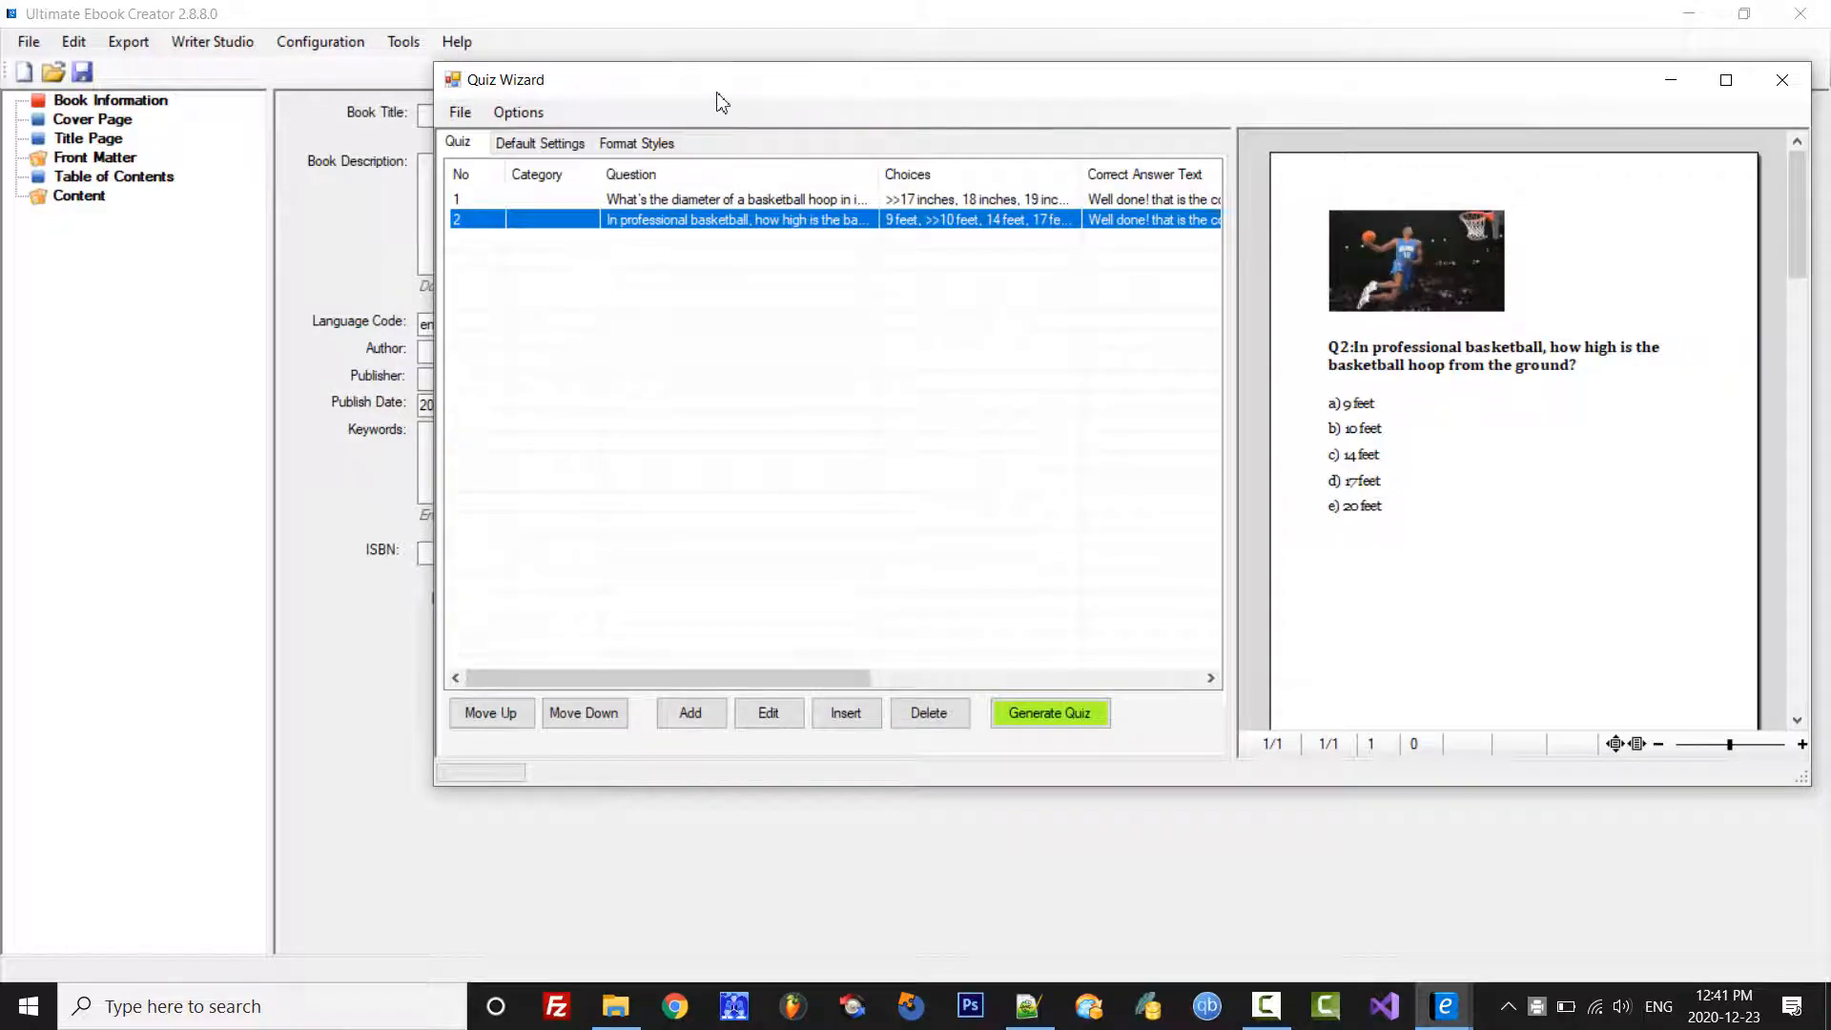
# Step: Save the quiz as "test" in the trivia folder
pyautogui.moveTo(717, 95)
pyautogui.mouseDown()
pyautogui.moveTo(754, 103)
pyautogui.moveTo(736, 101)
pyautogui.mouseUp()
pyautogui.click(480, 120)
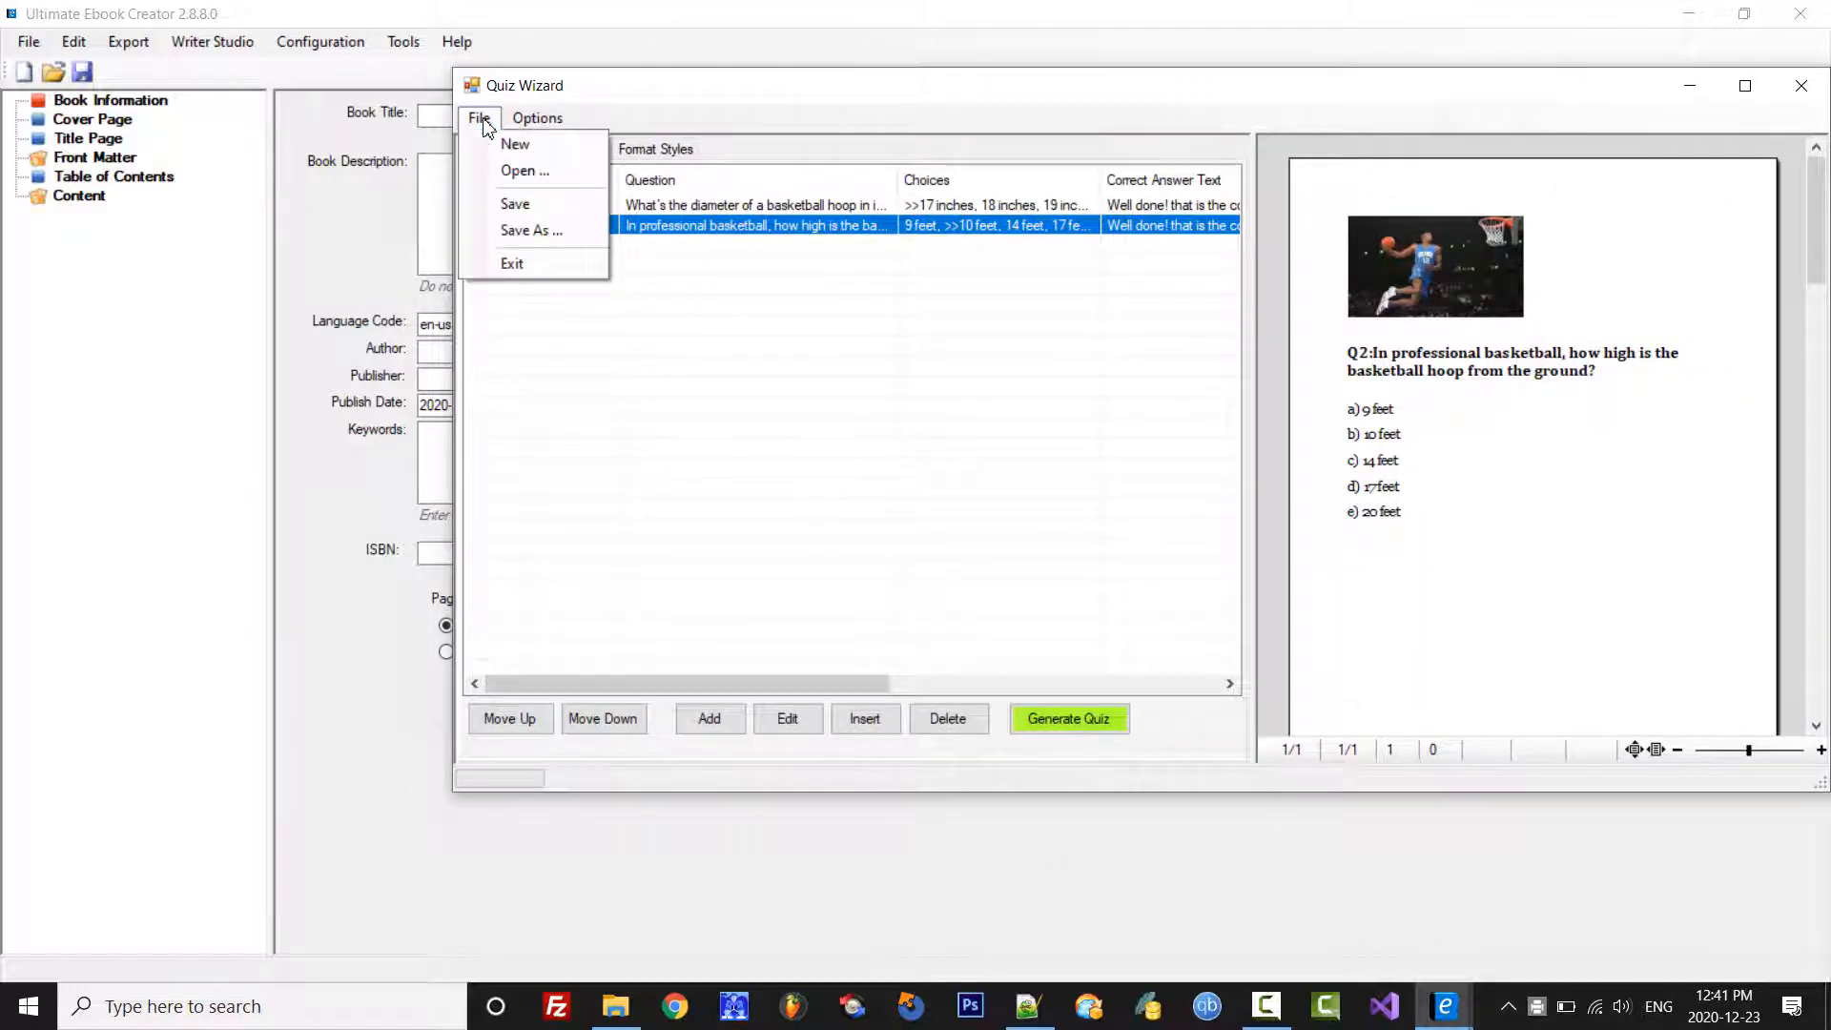
pyautogui.click(529, 204)
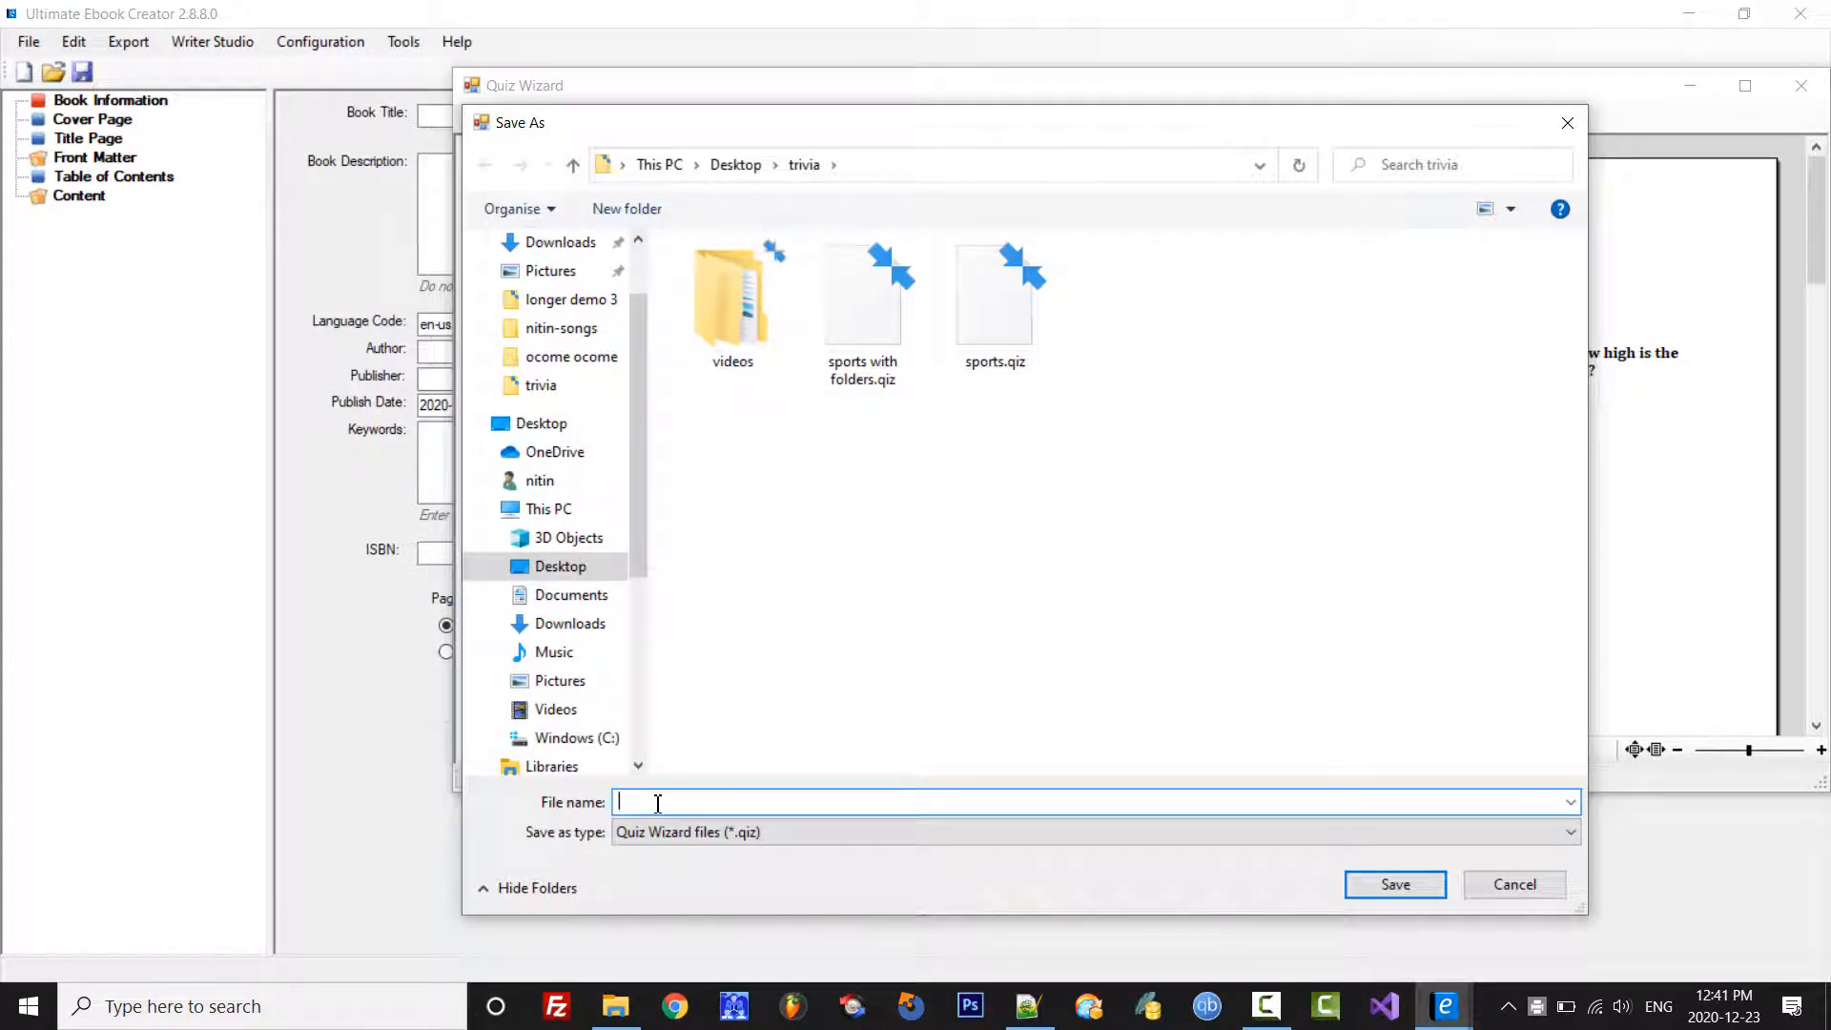
pyautogui.write('test')
pyautogui.click(1398, 886)
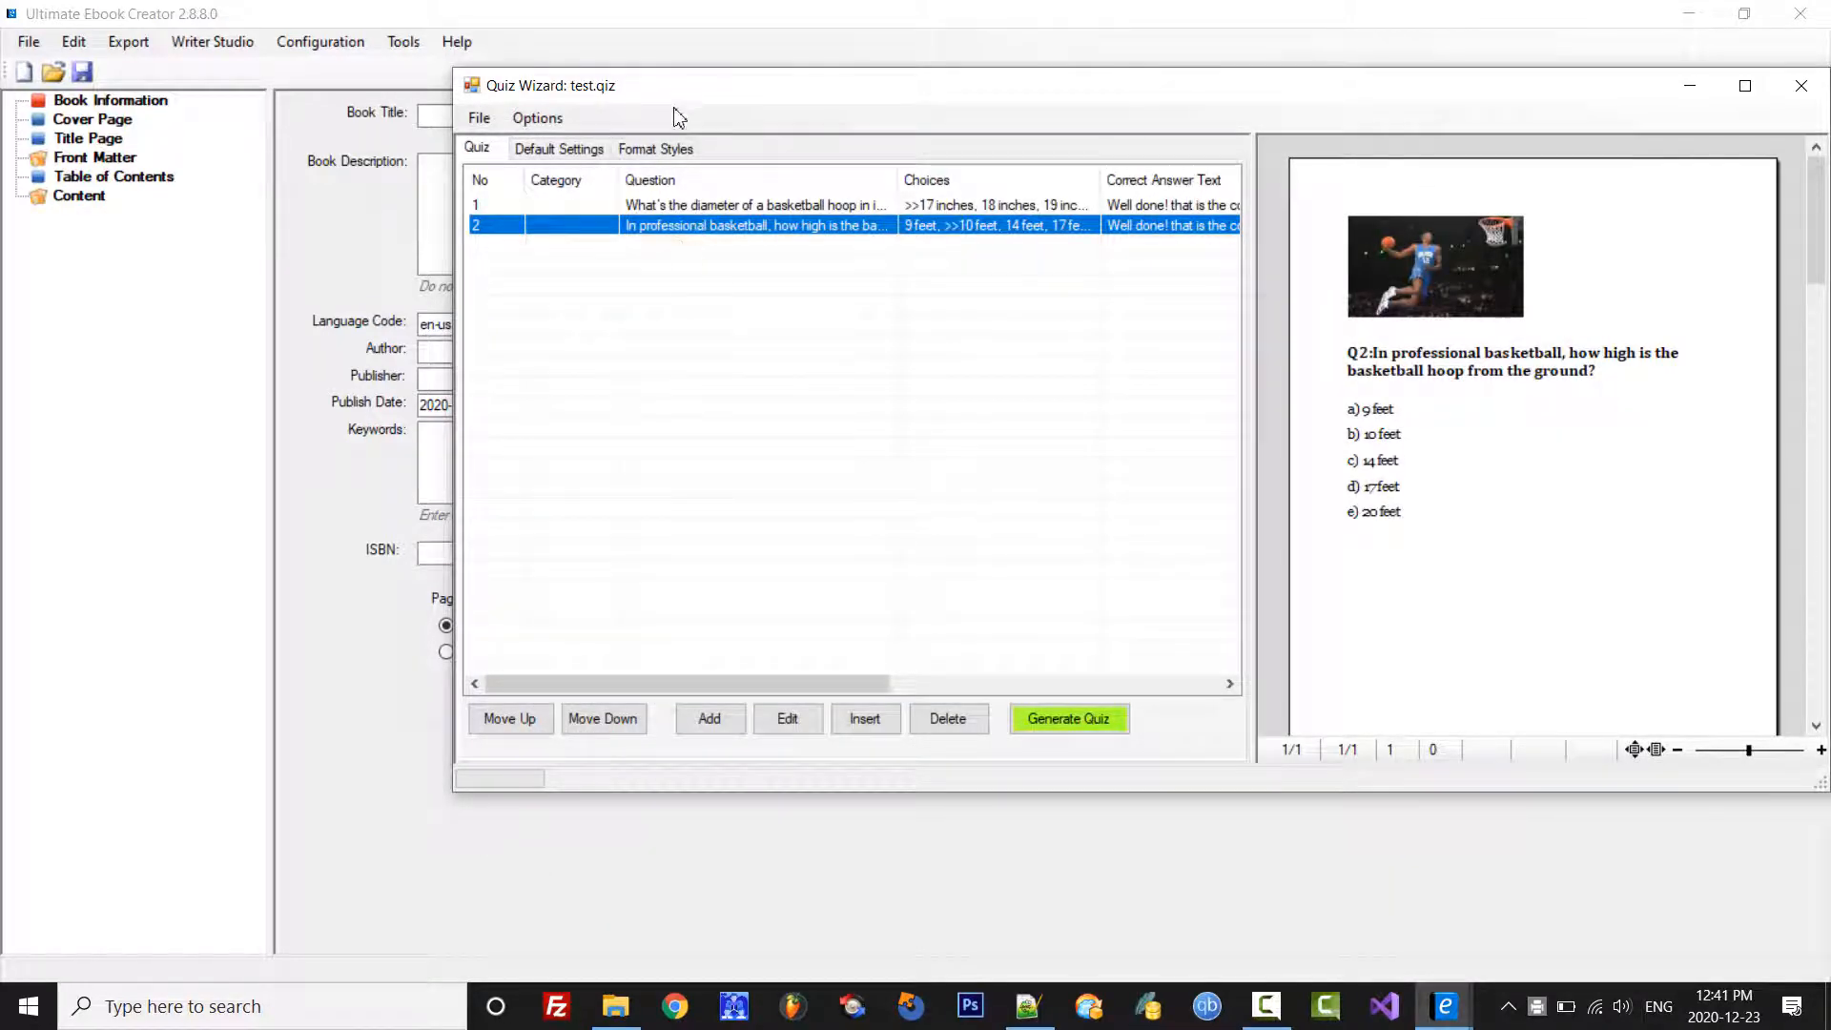
# Step: Start a new empty quiz in the Quiz Wizard
pyautogui.moveTo(674, 84); pyautogui.dragTo(694, 88)
pyautogui.click(493, 114)
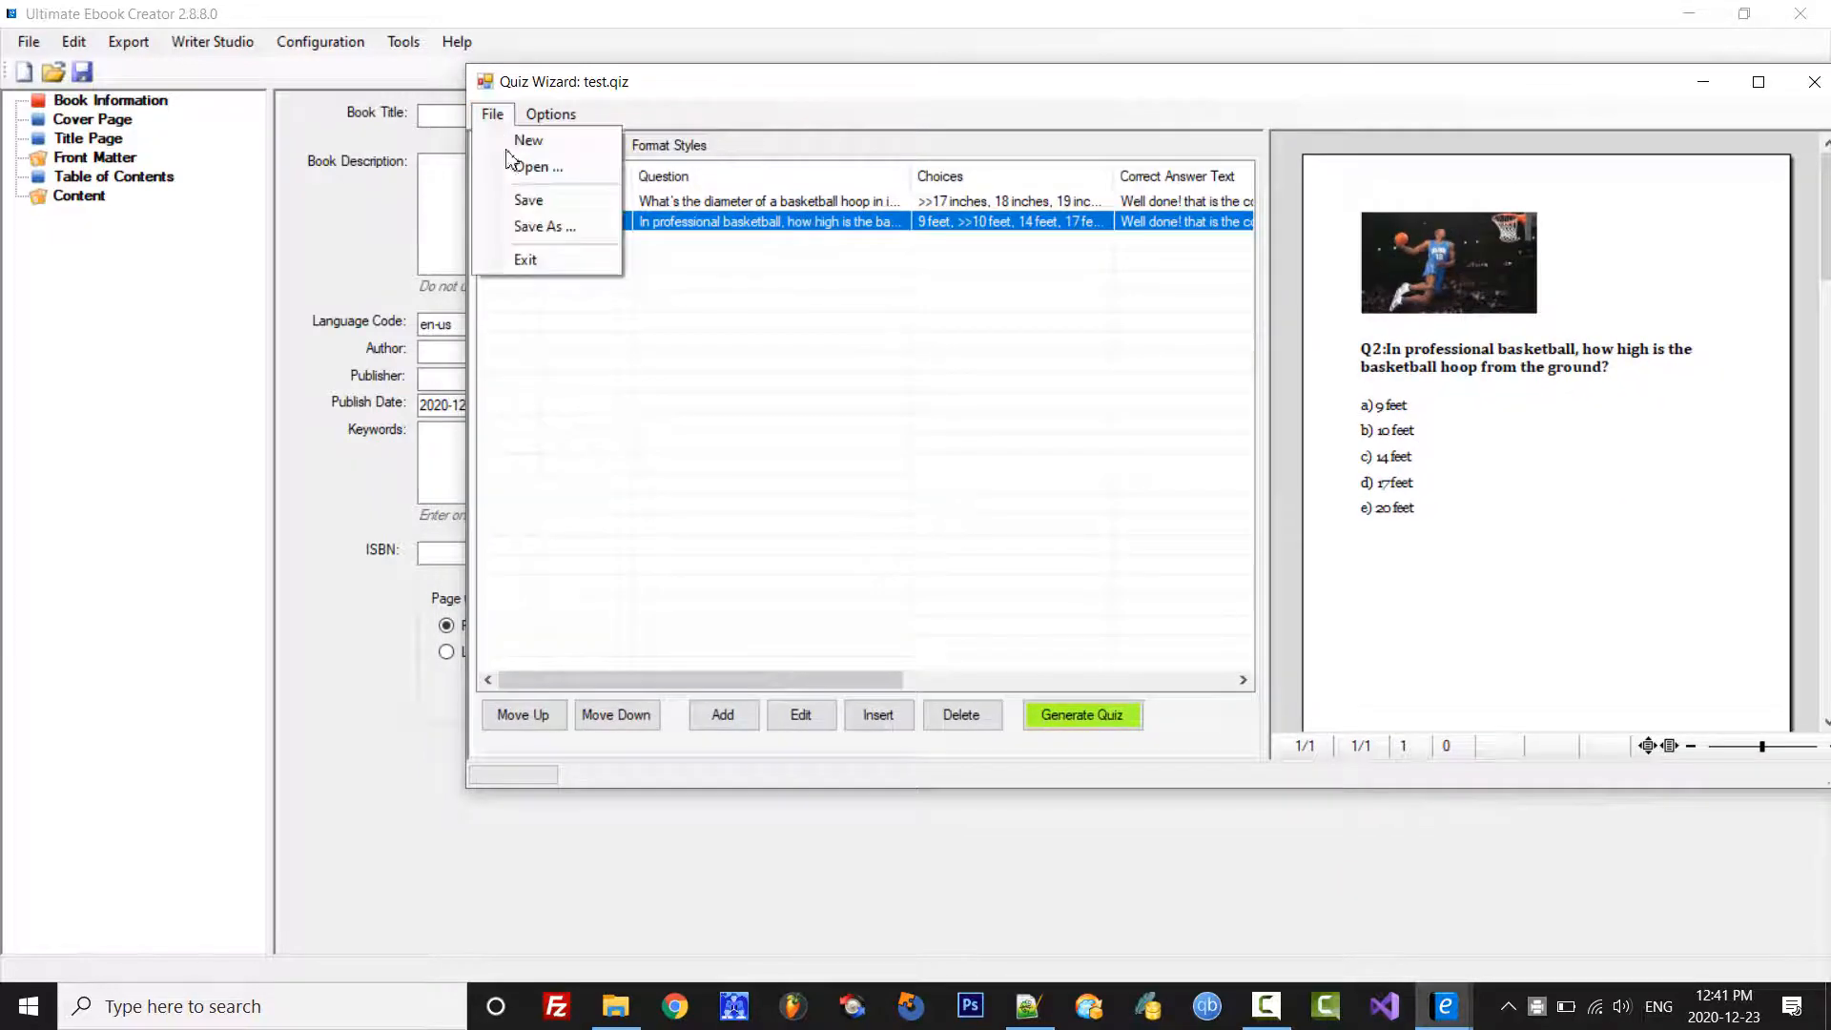
pyautogui.click(524, 147)
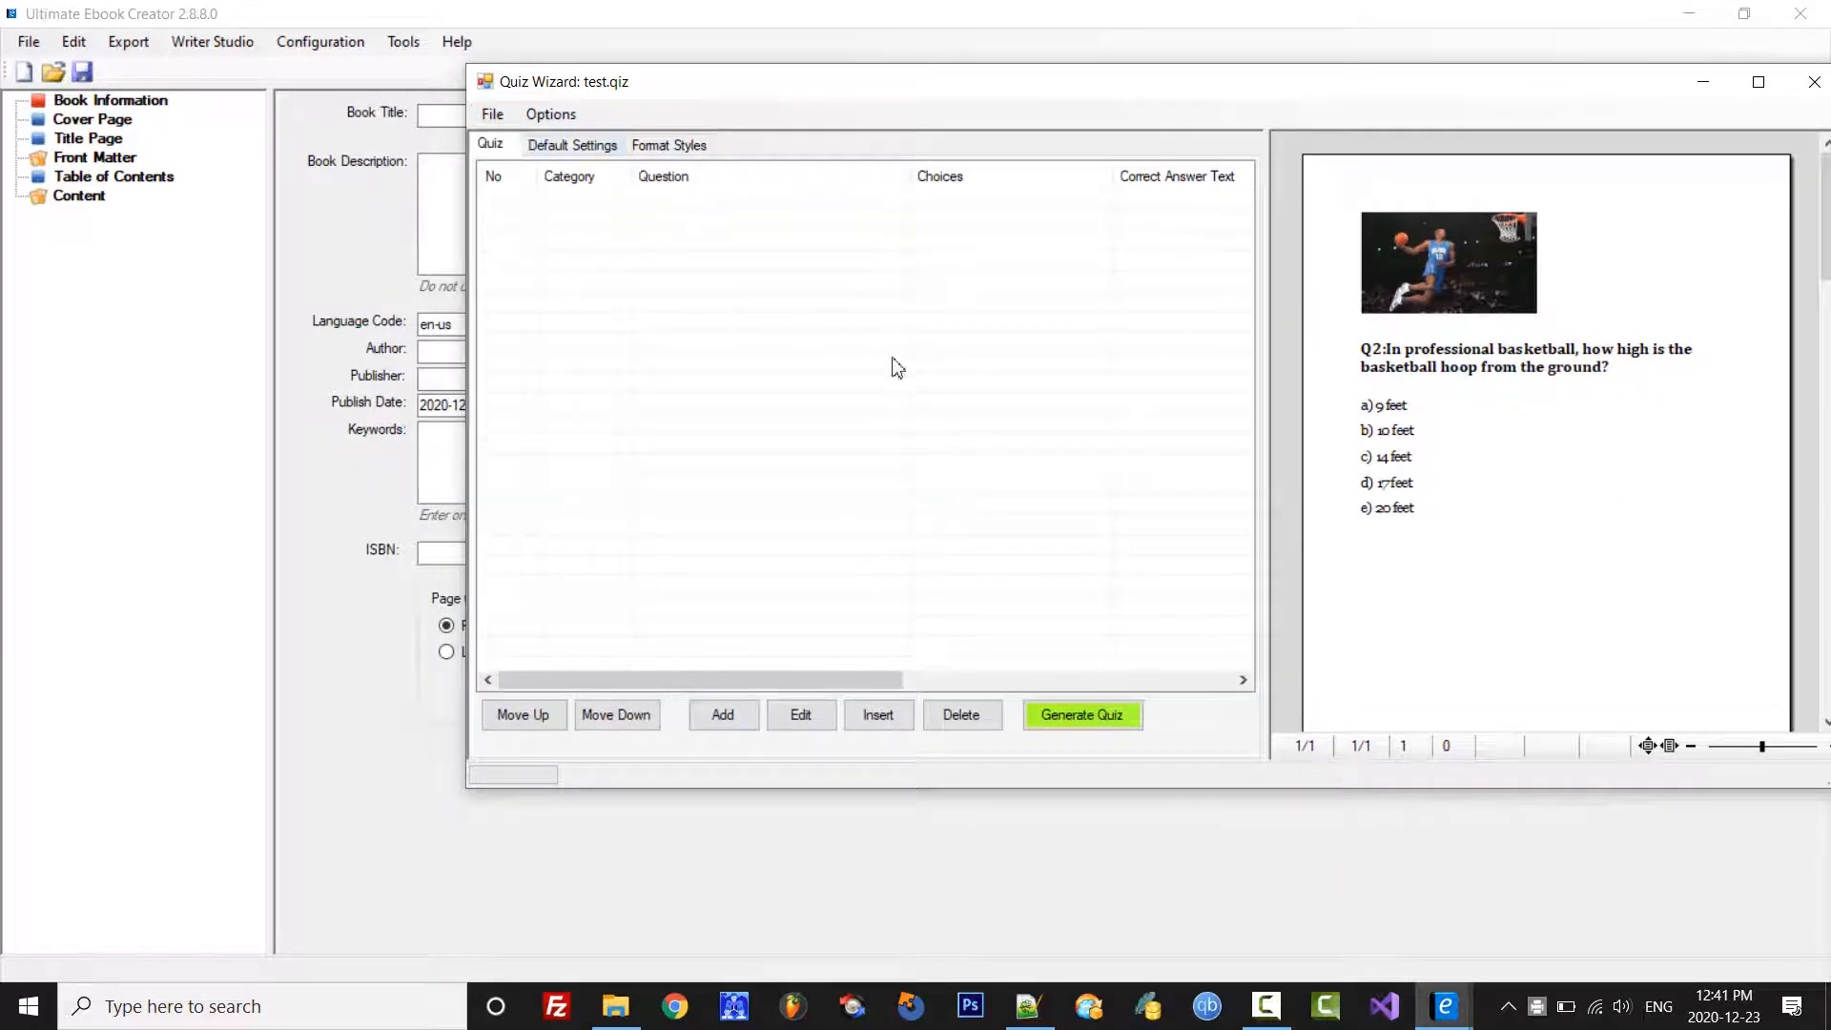
# Step: Open the saved quiz test.qiz from the trivia folder
pyautogui.click(495, 122)
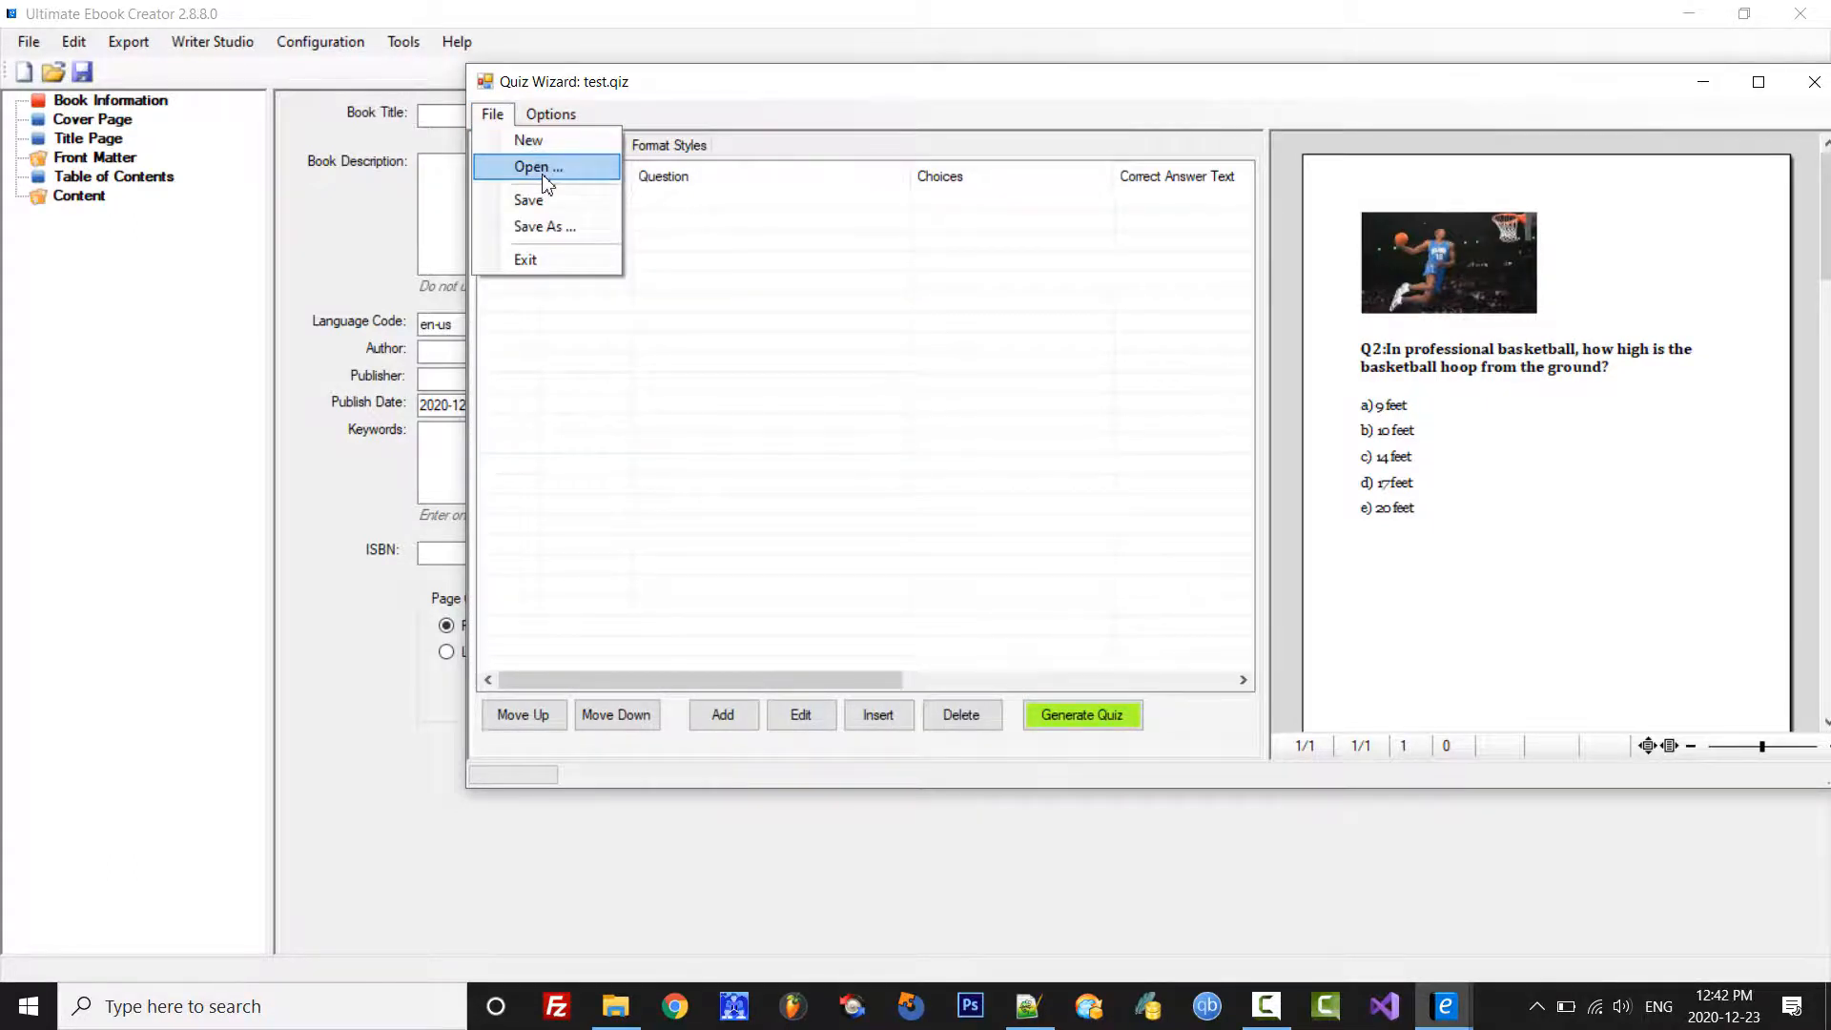
pyautogui.click(539, 169)
pyautogui.click(1382, 310)
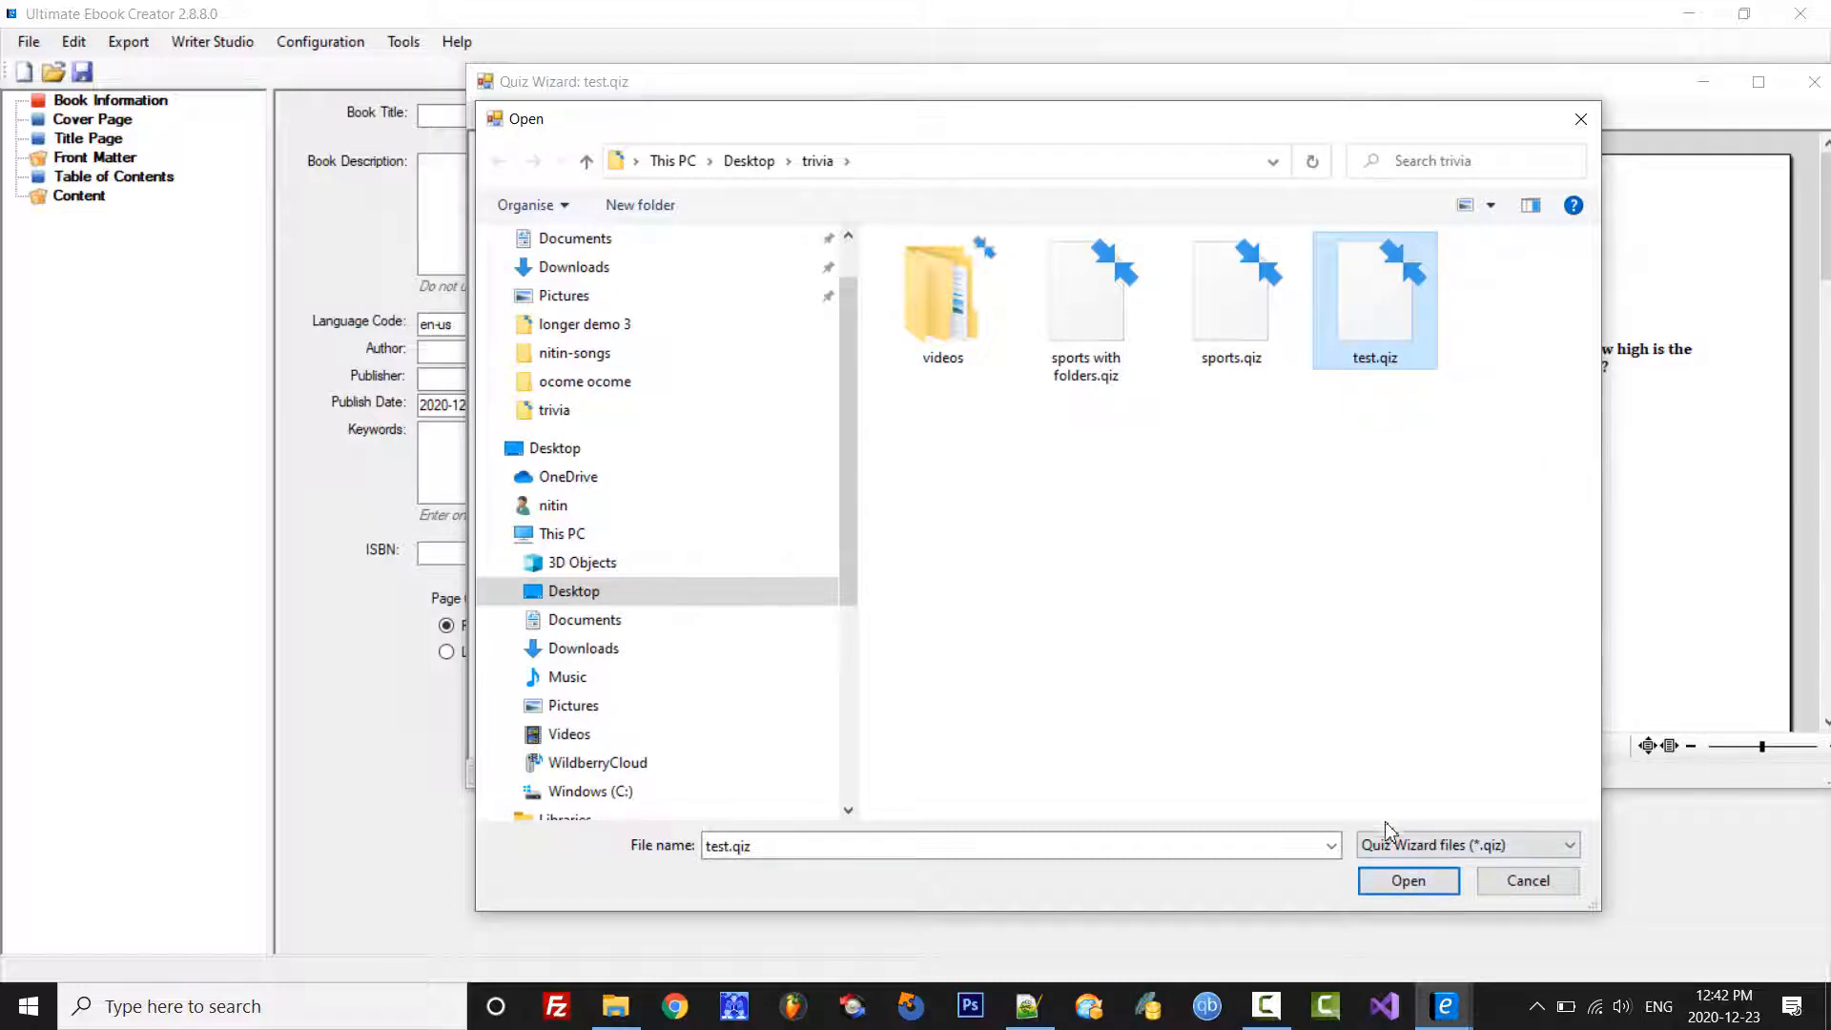
pyautogui.click(1408, 882)
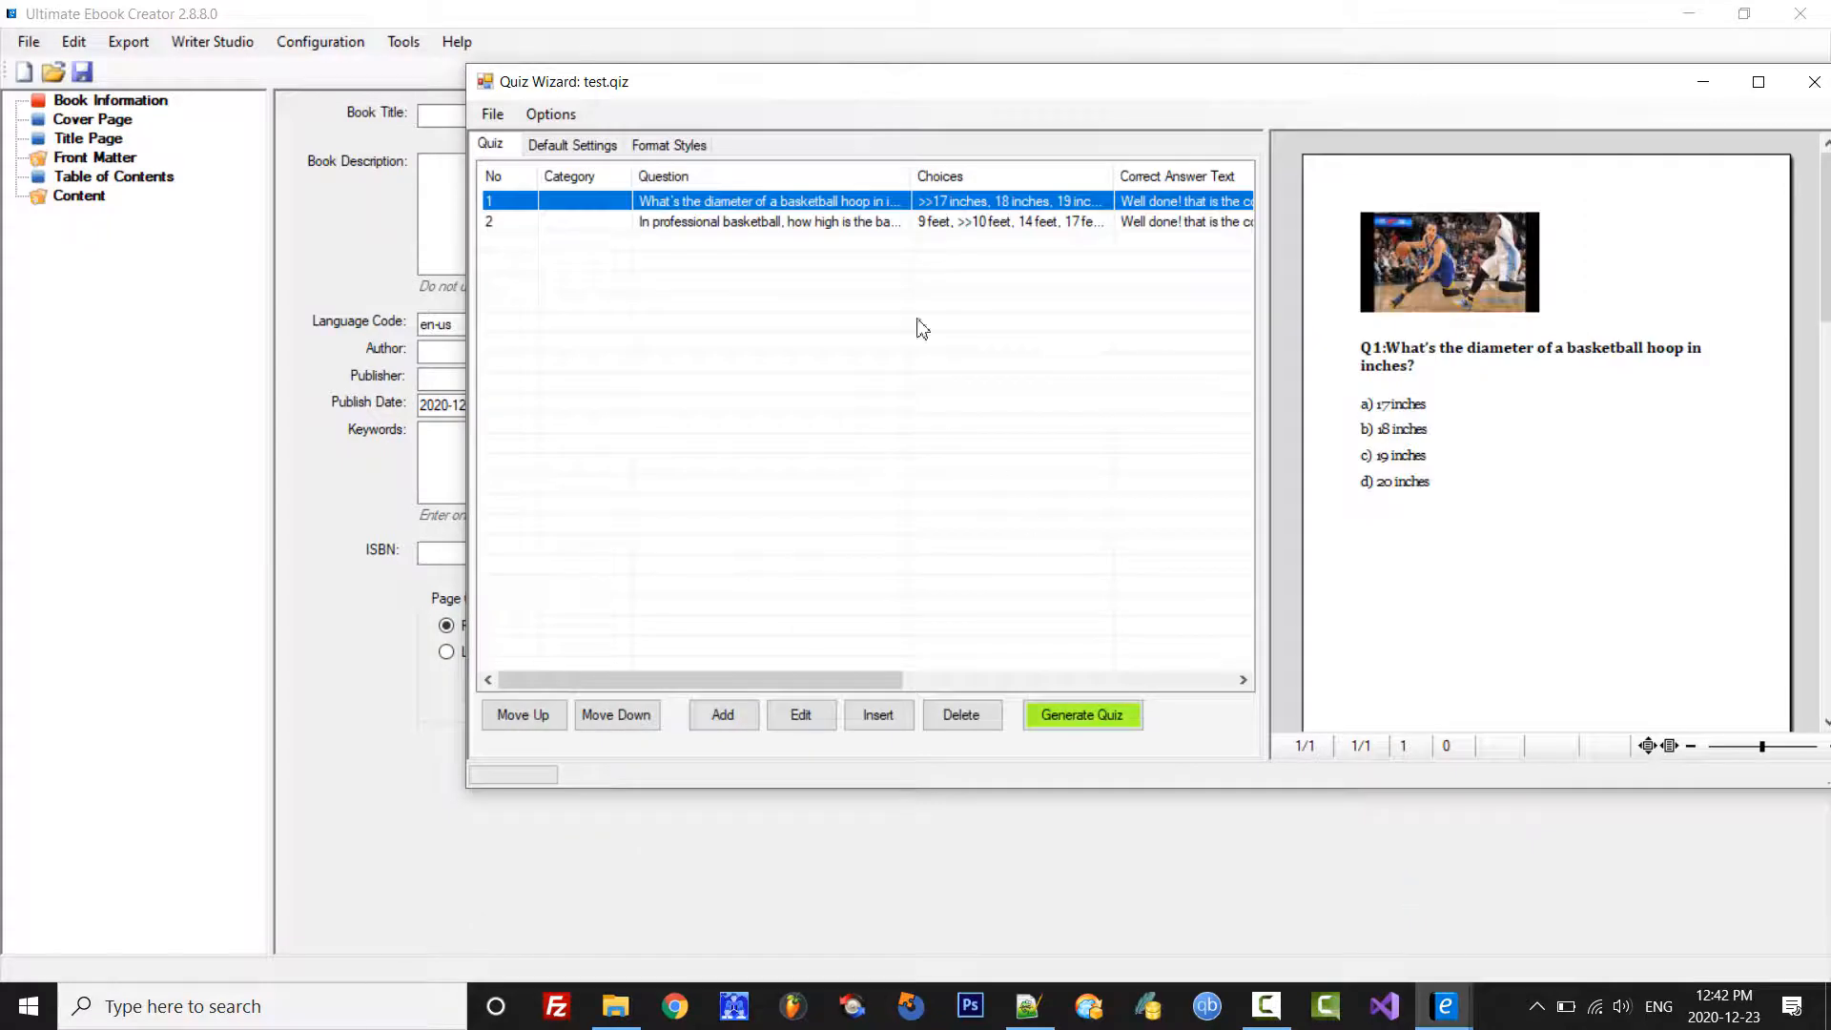
# Step: Examine the previews of both reopened questions, including the second question's text and its correct-answer page
pyautogui.click(786, 229)
pyautogui.click(784, 202)
pyautogui.click(780, 227)
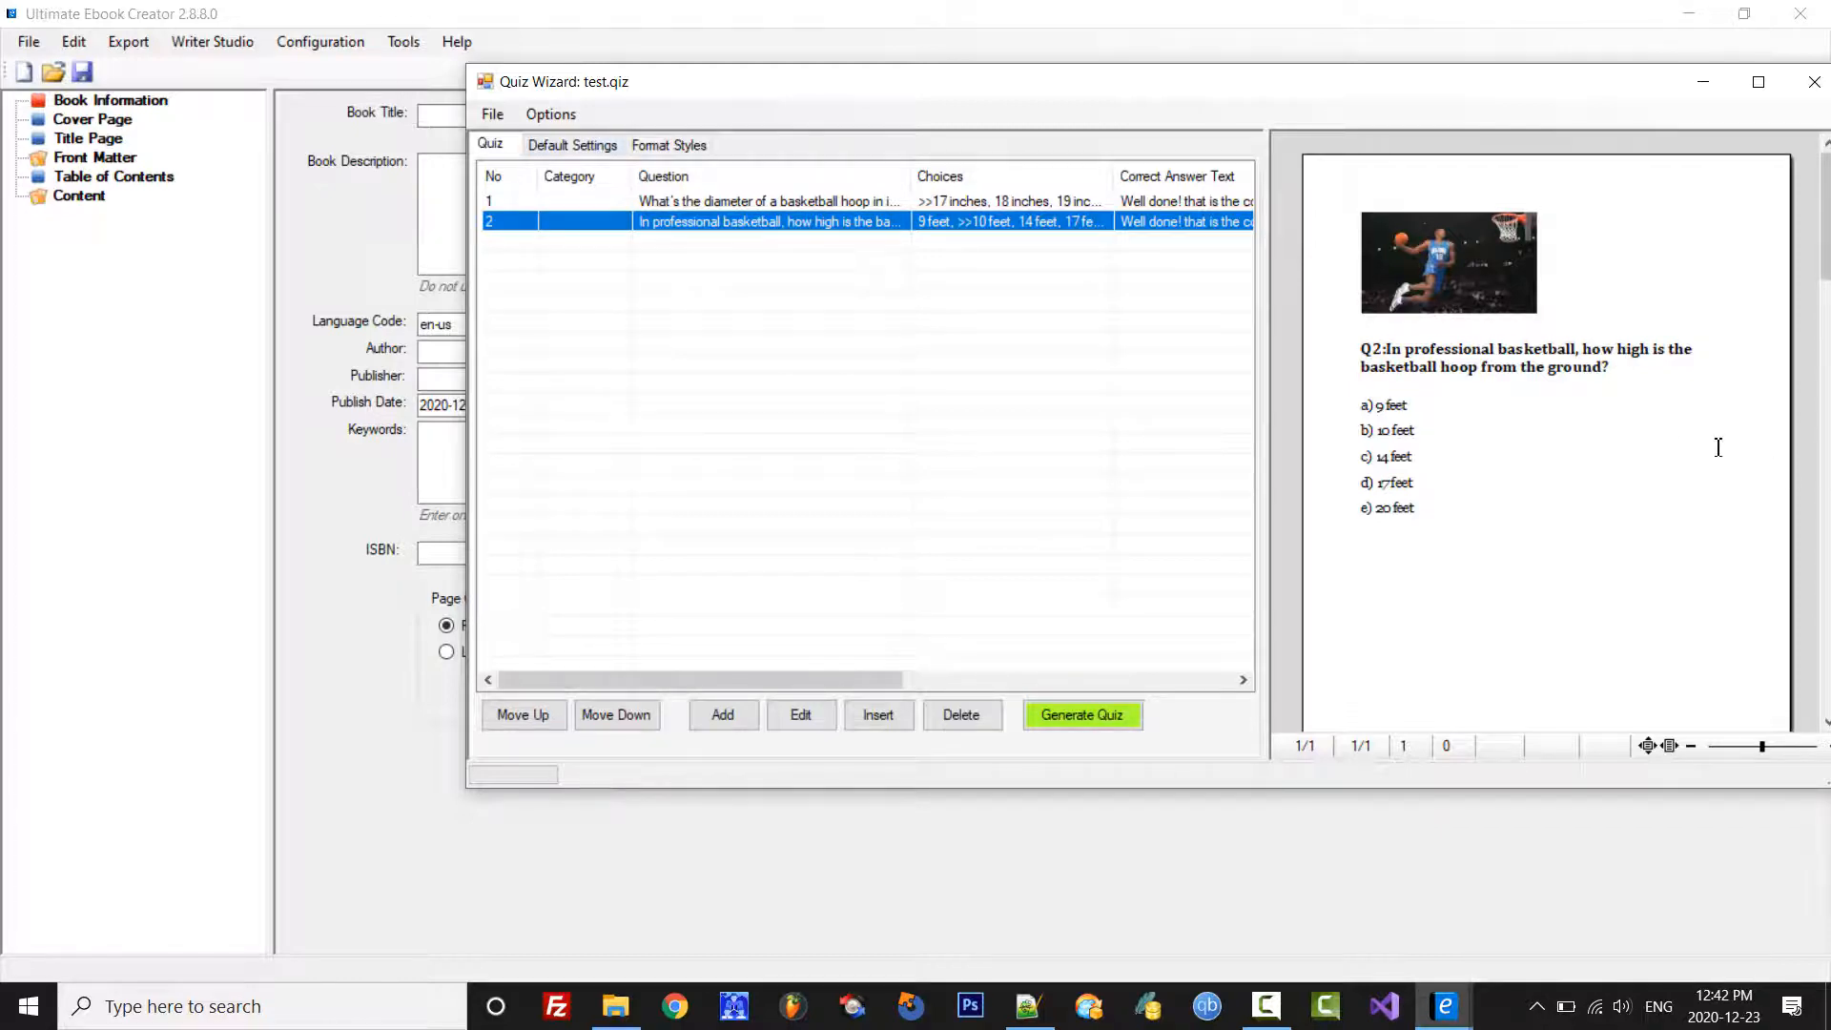
pyautogui.moveTo(1355, 351); pyautogui.dragTo(1621, 393)
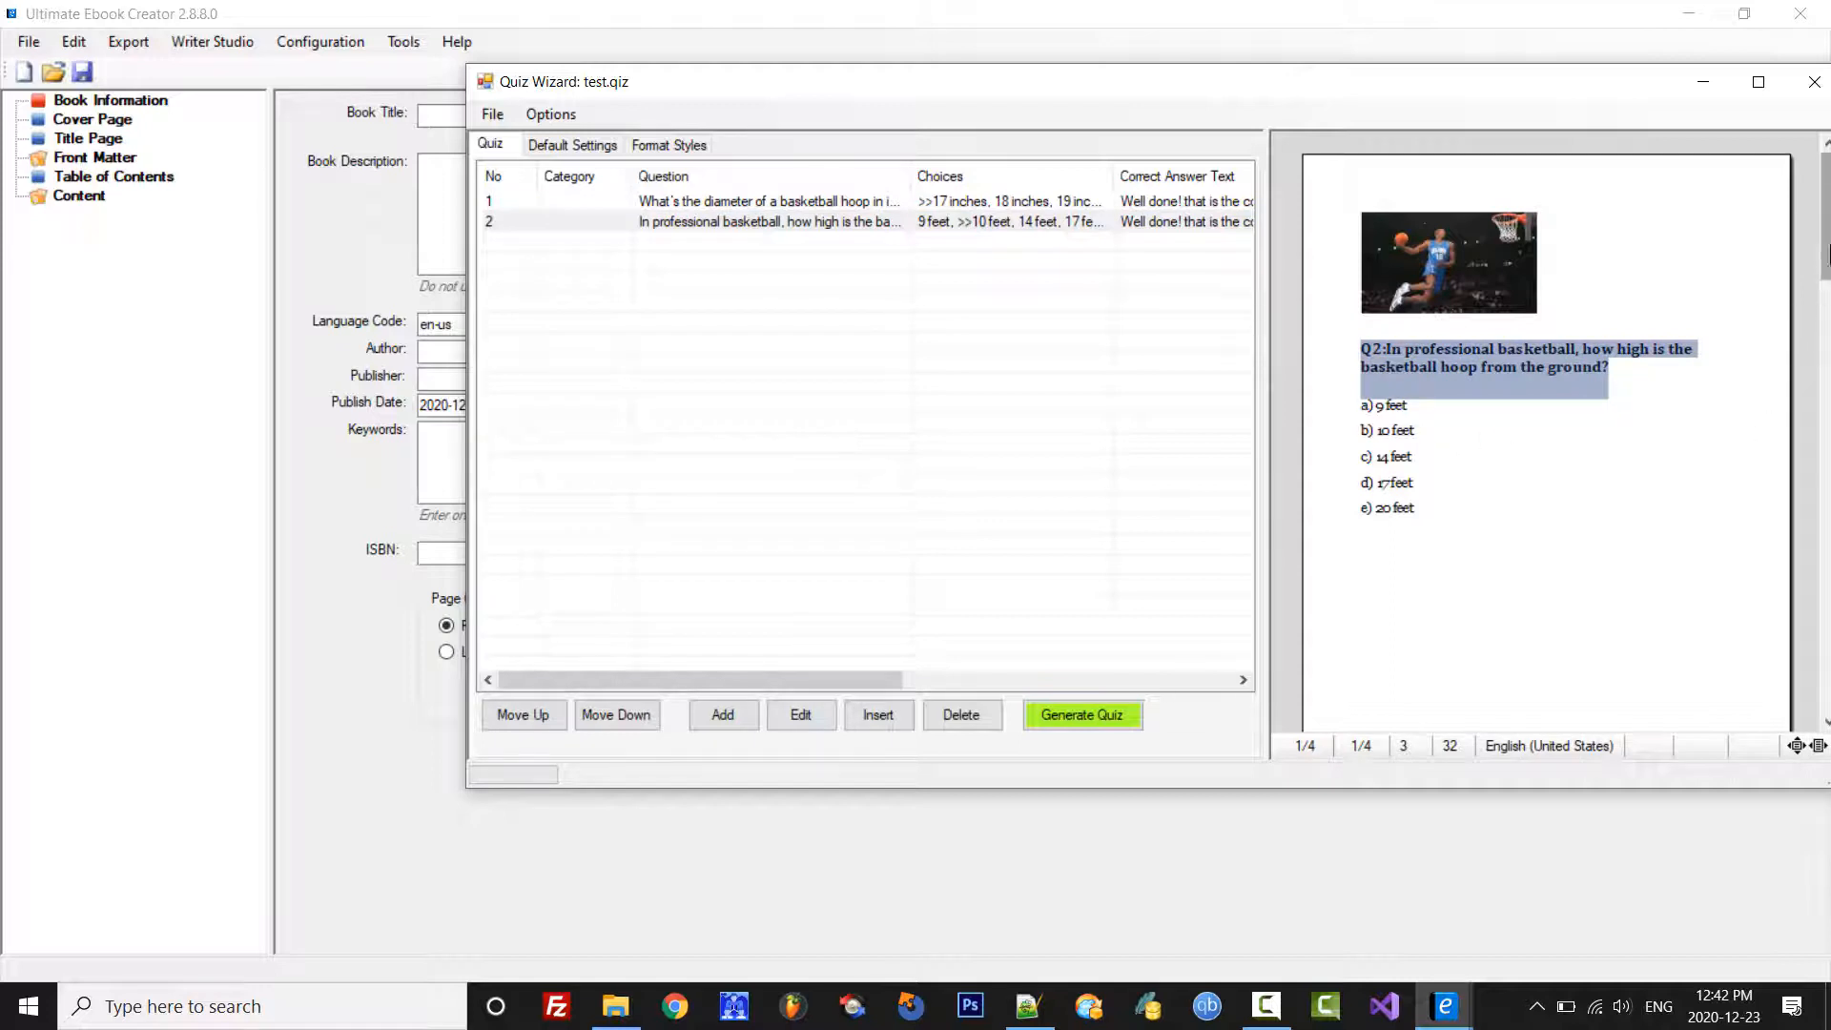
pyautogui.moveTo(1825, 249); pyautogui.dragTo(1825, 386)
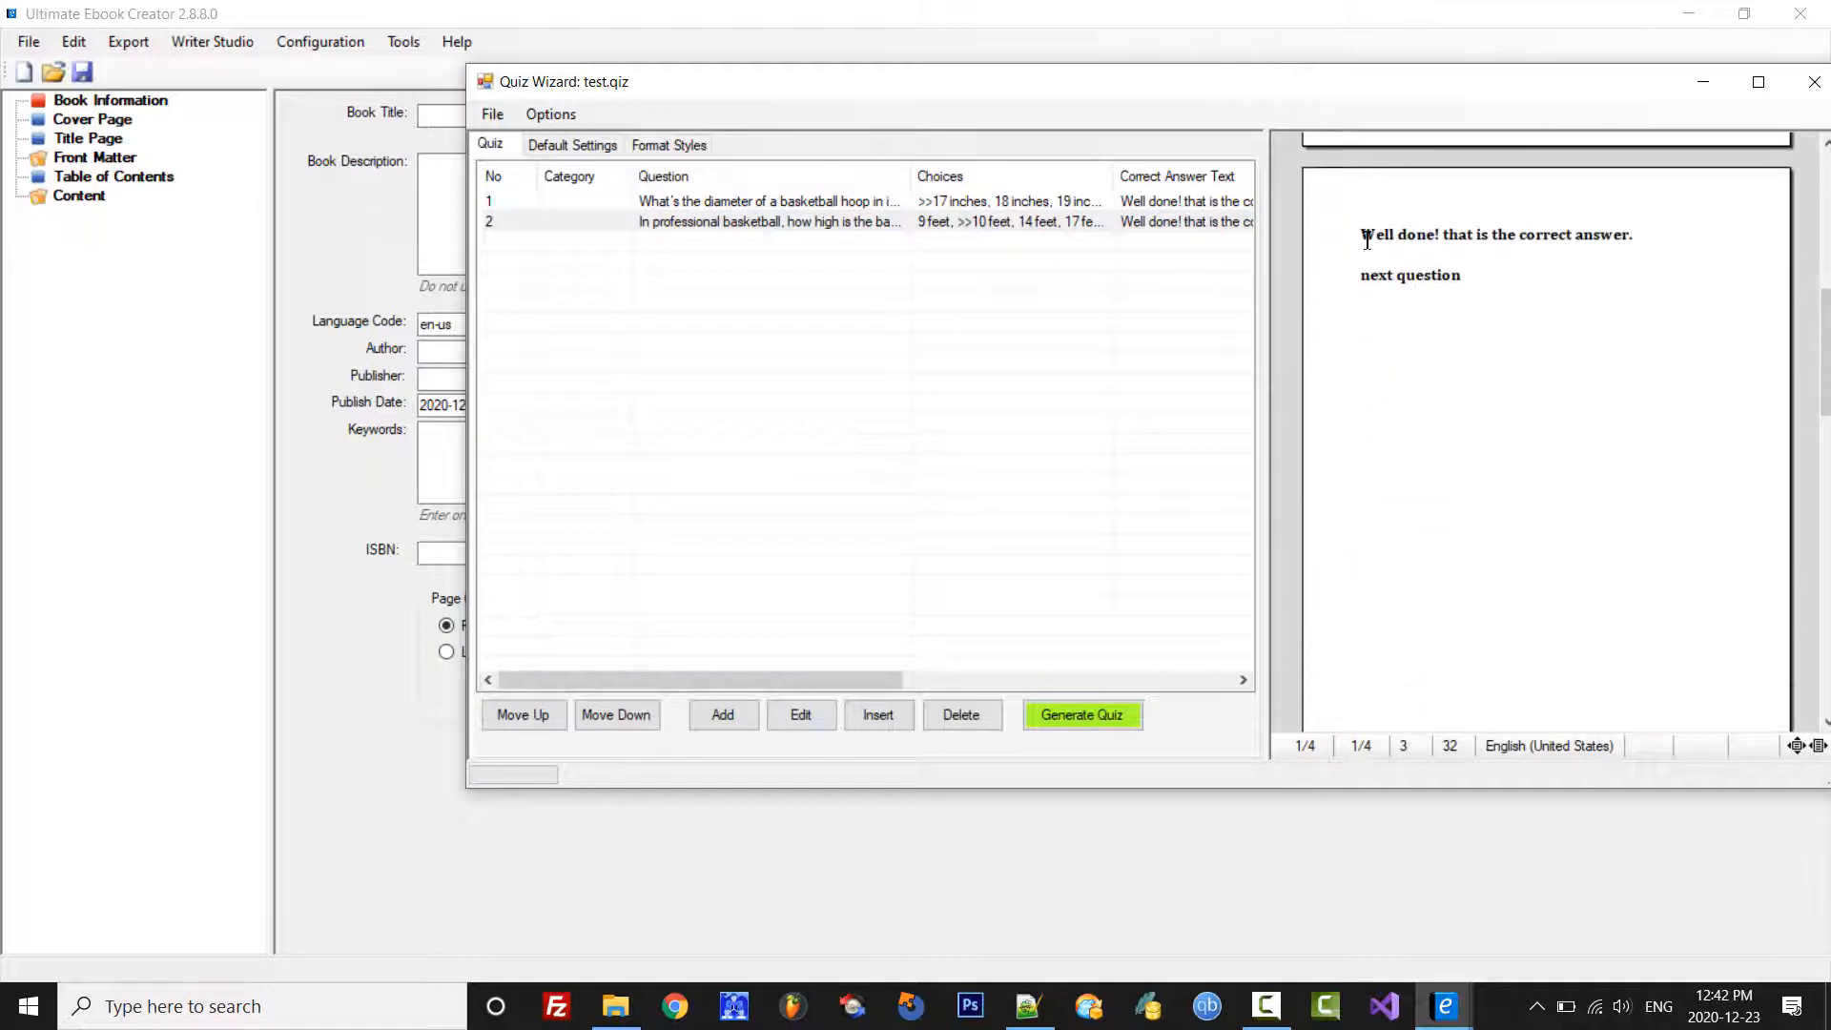
pyautogui.moveTo(1362, 236); pyautogui.dragTo(1650, 278)
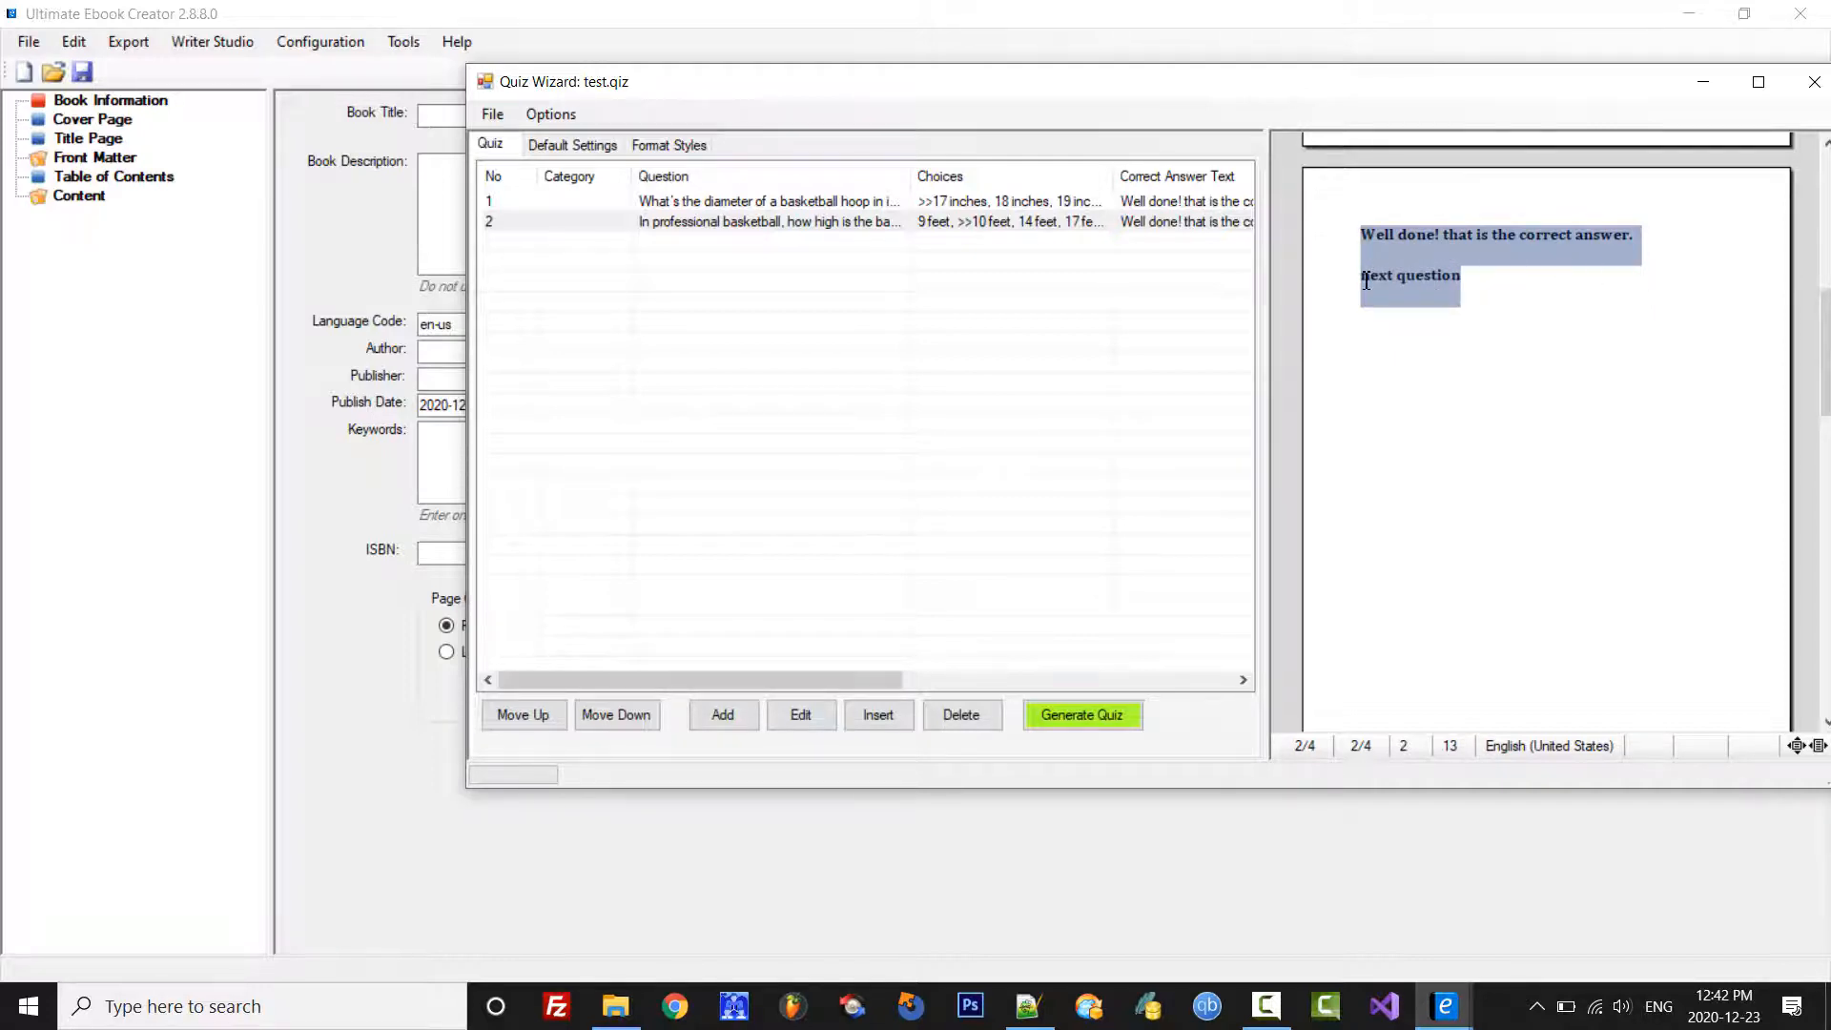
# Step: Compare the quiz's default answer and navigation texts with the wording on the correct-answer and incorrect-answer preview pages
pyautogui.click(576, 147)
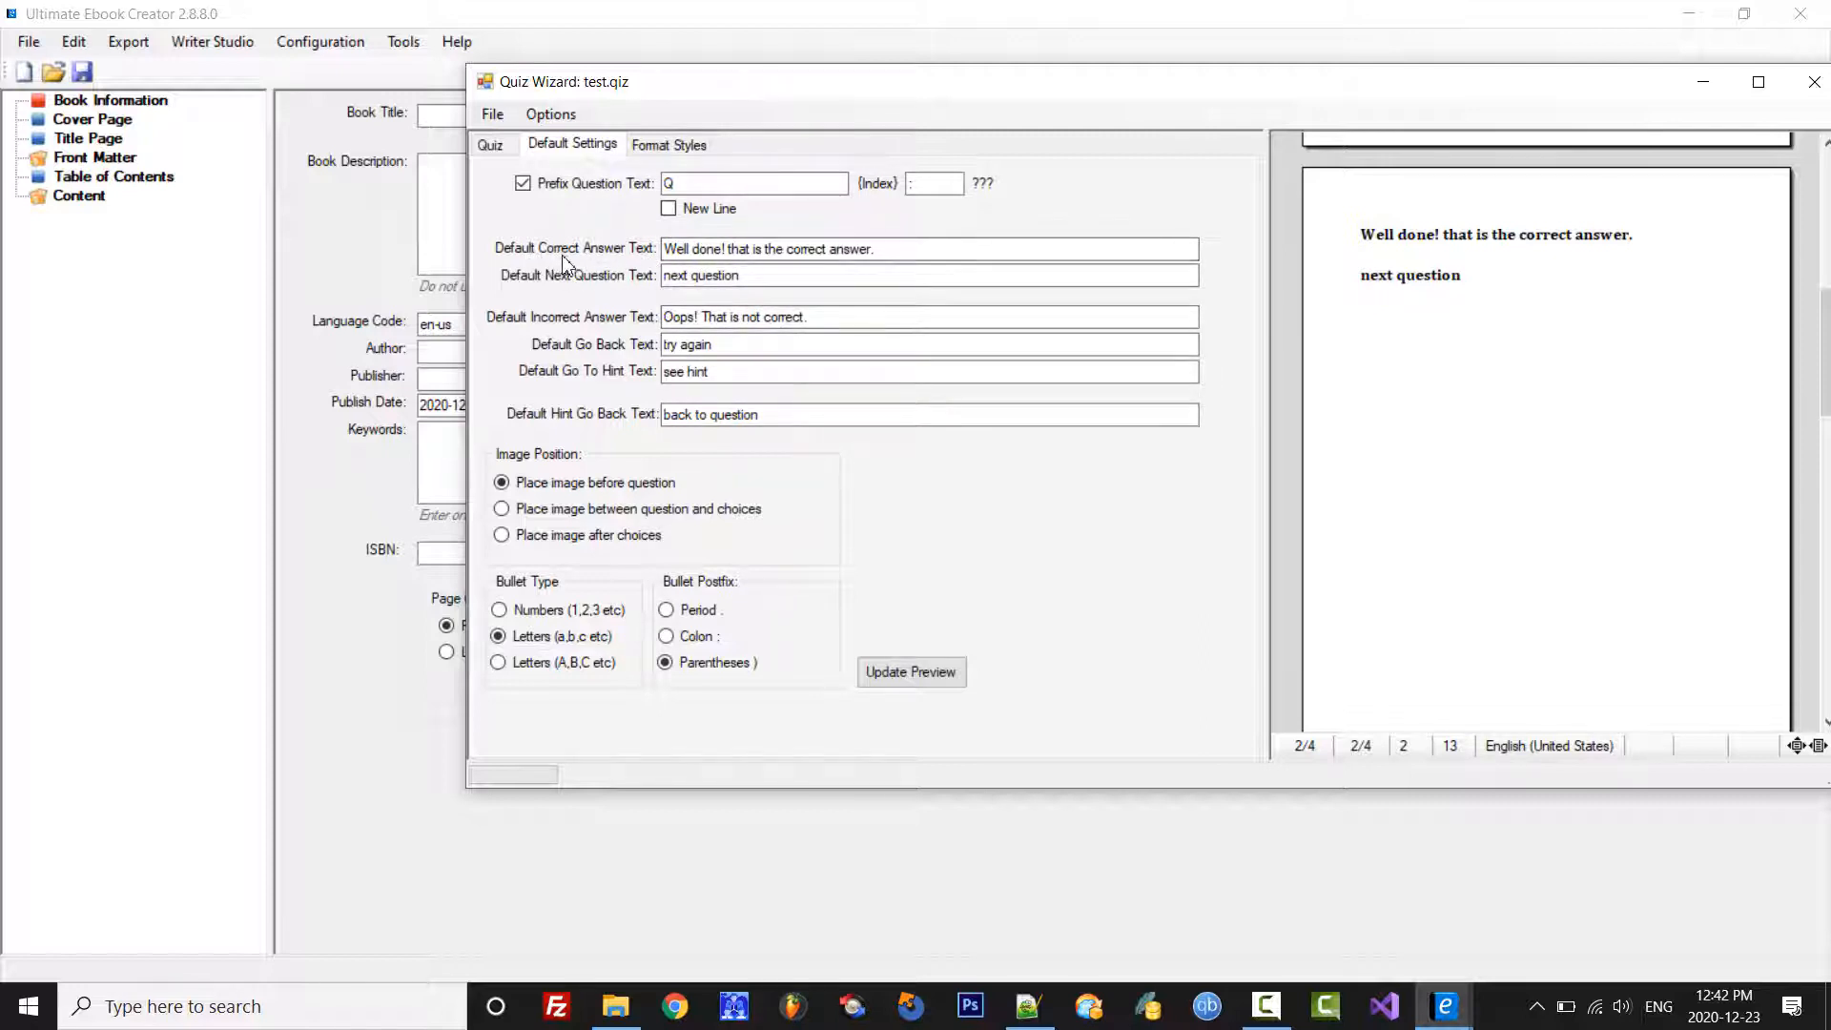
pyautogui.moveTo(1374, 233); pyautogui.dragTo(1598, 236)
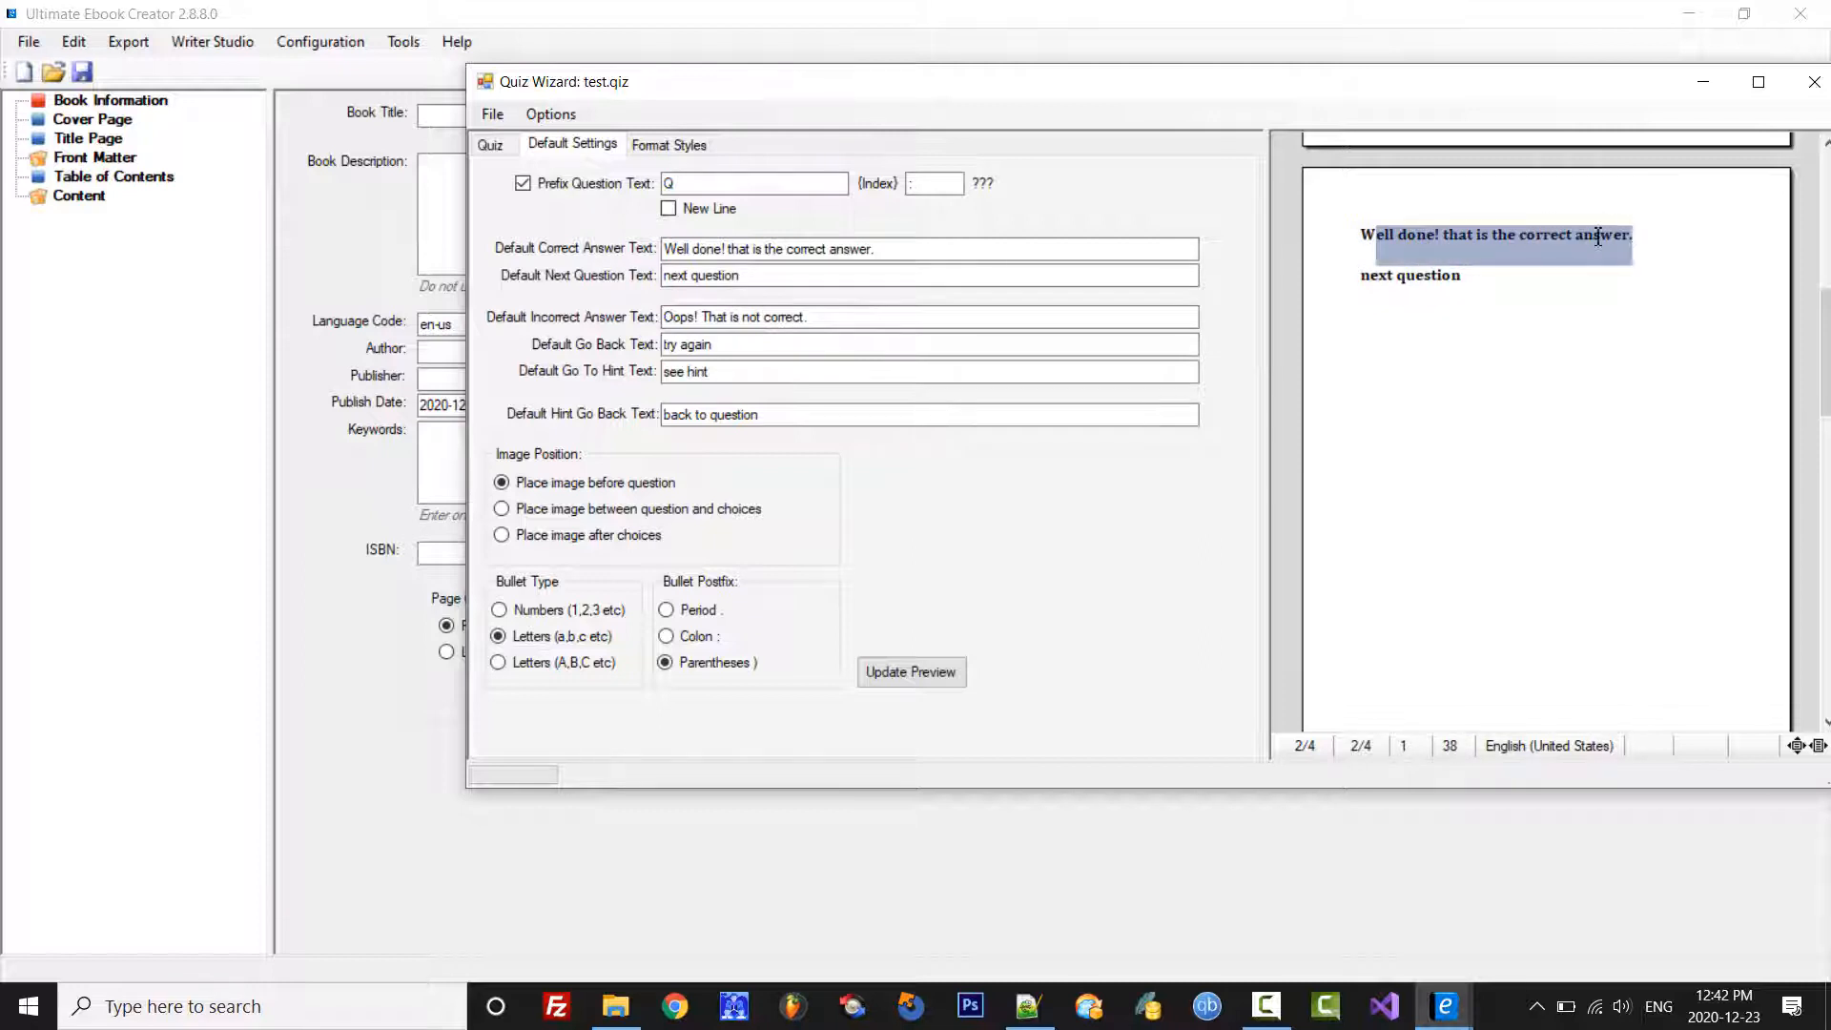
pyautogui.click(1368, 238)
pyautogui.moveTo(849, 276); pyautogui.dragTo(682, 319)
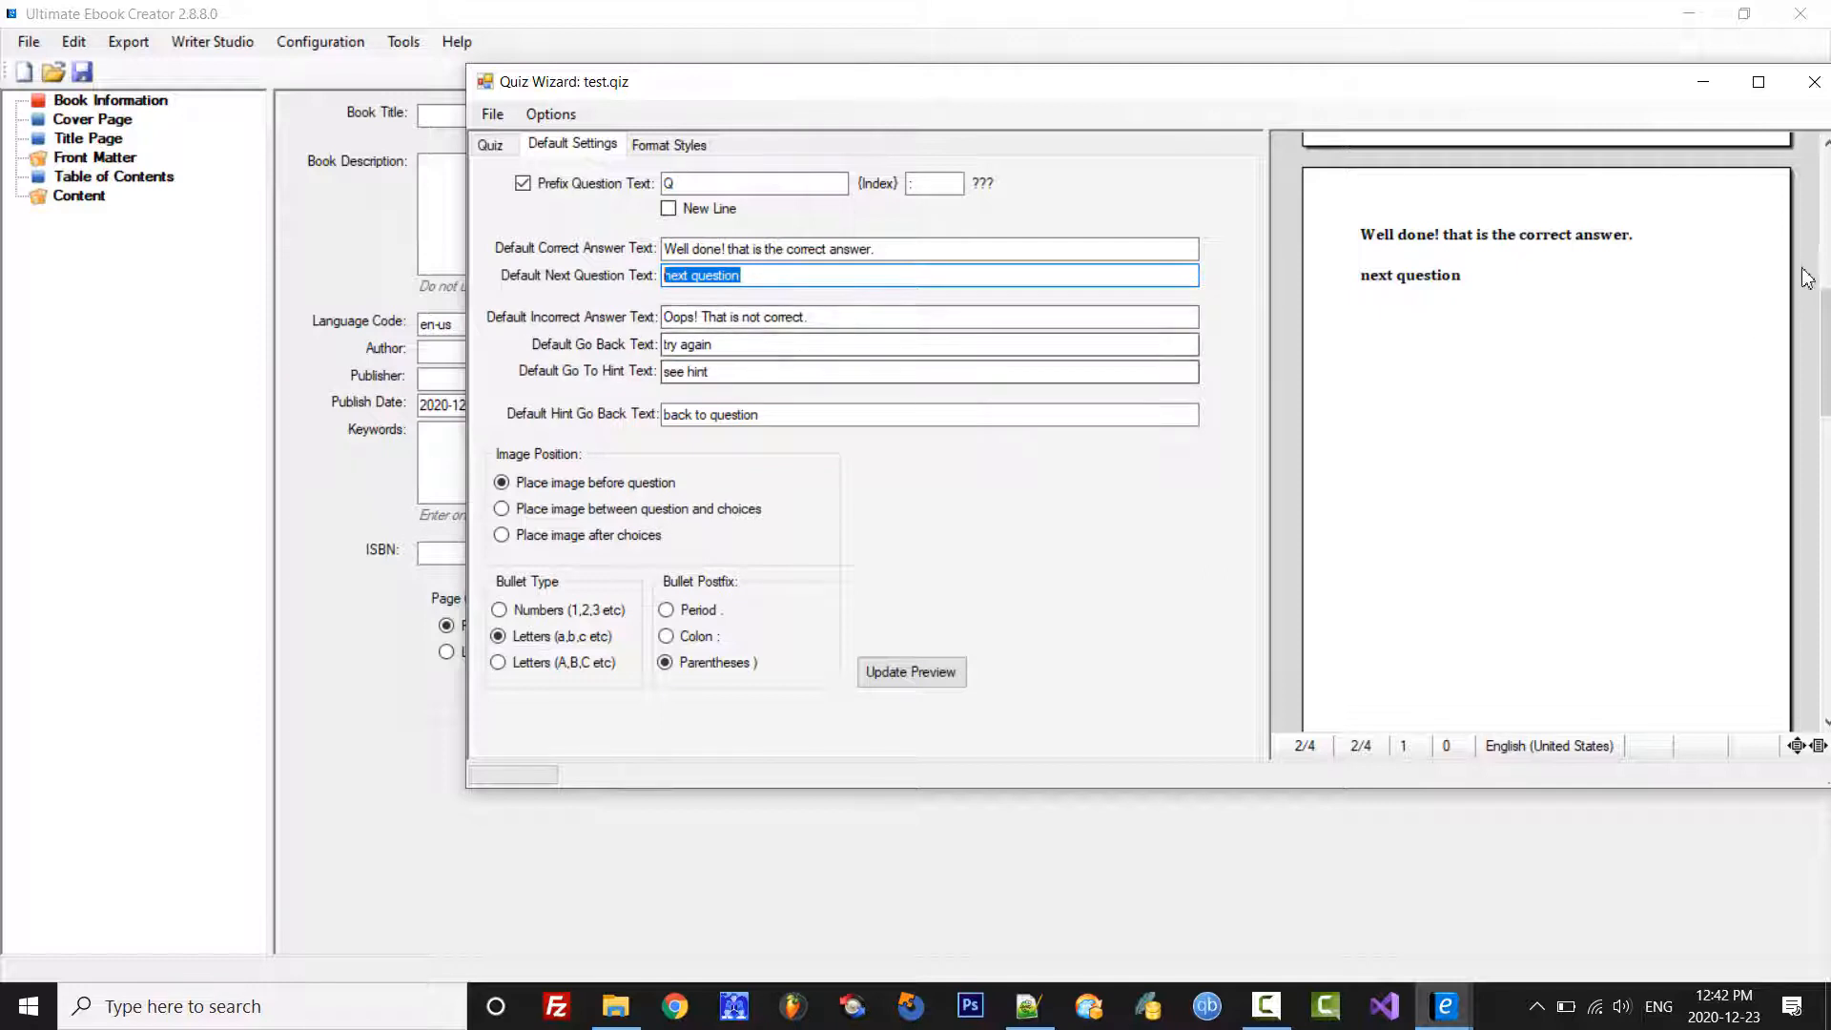
pyautogui.scroll(-5, 1409, 242)
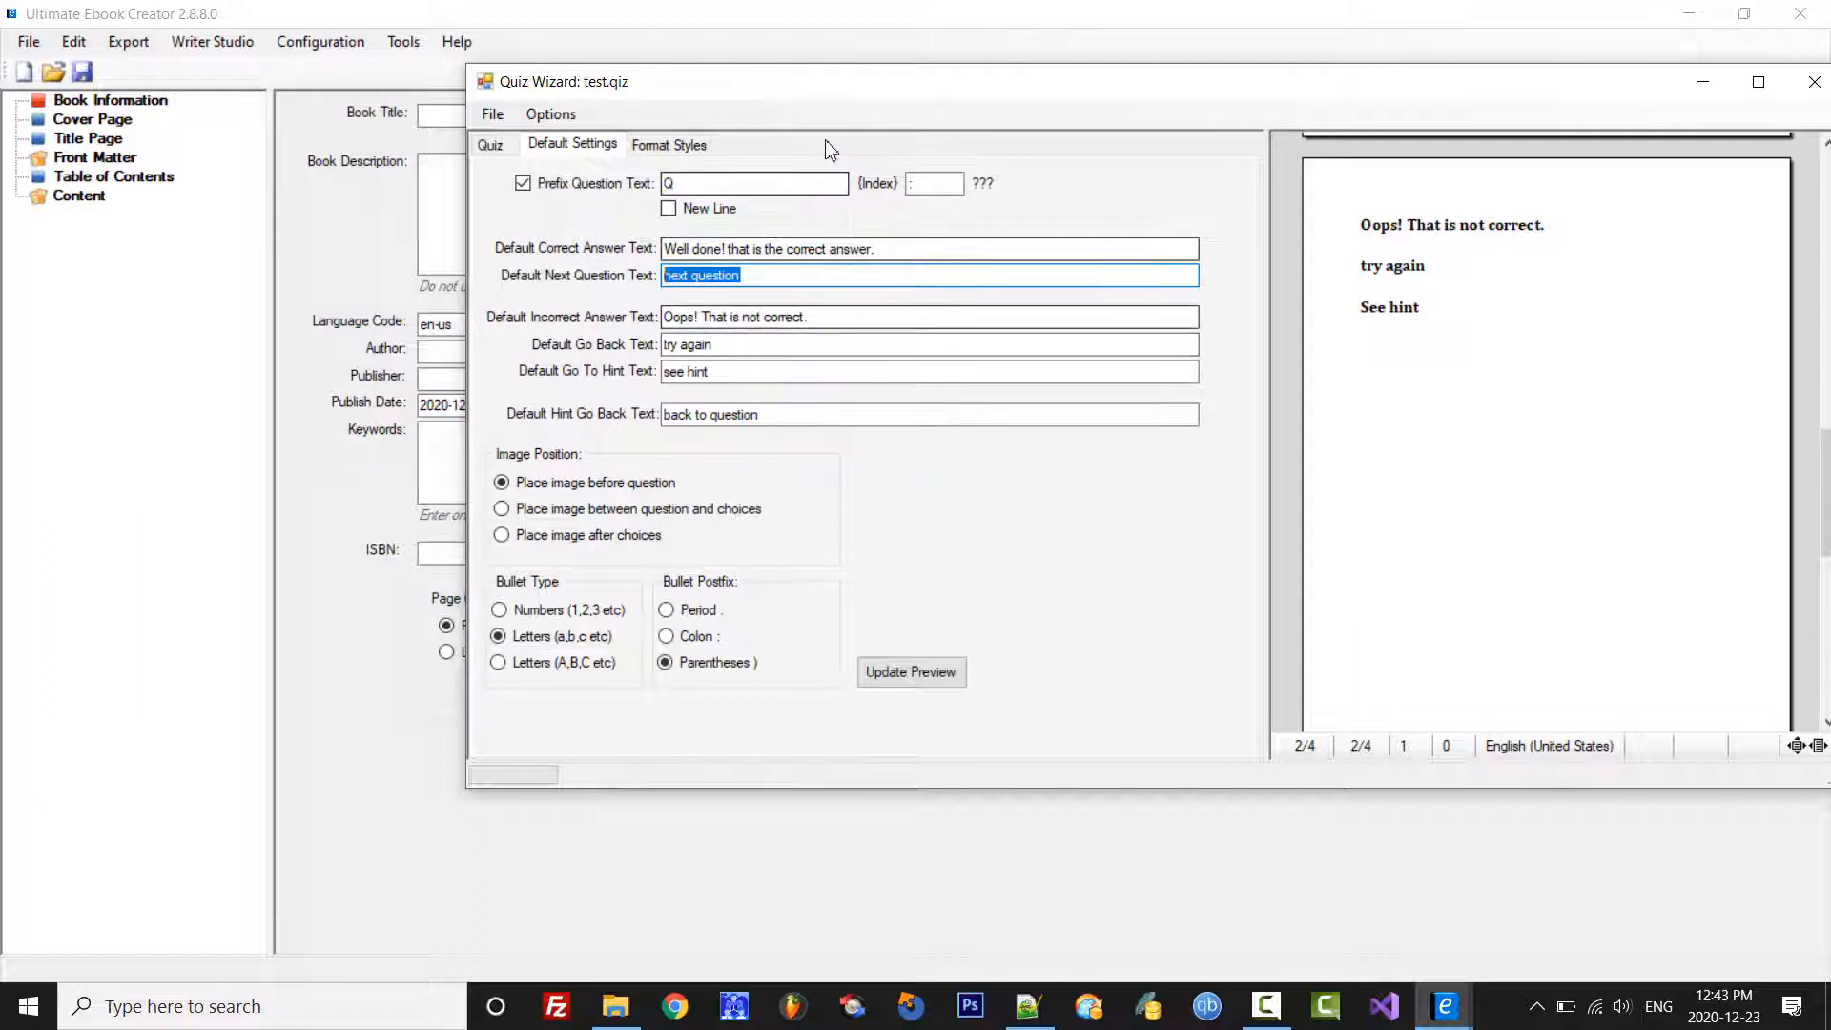
pyautogui.moveTo(785, 92); pyautogui.dragTo(770, 140)
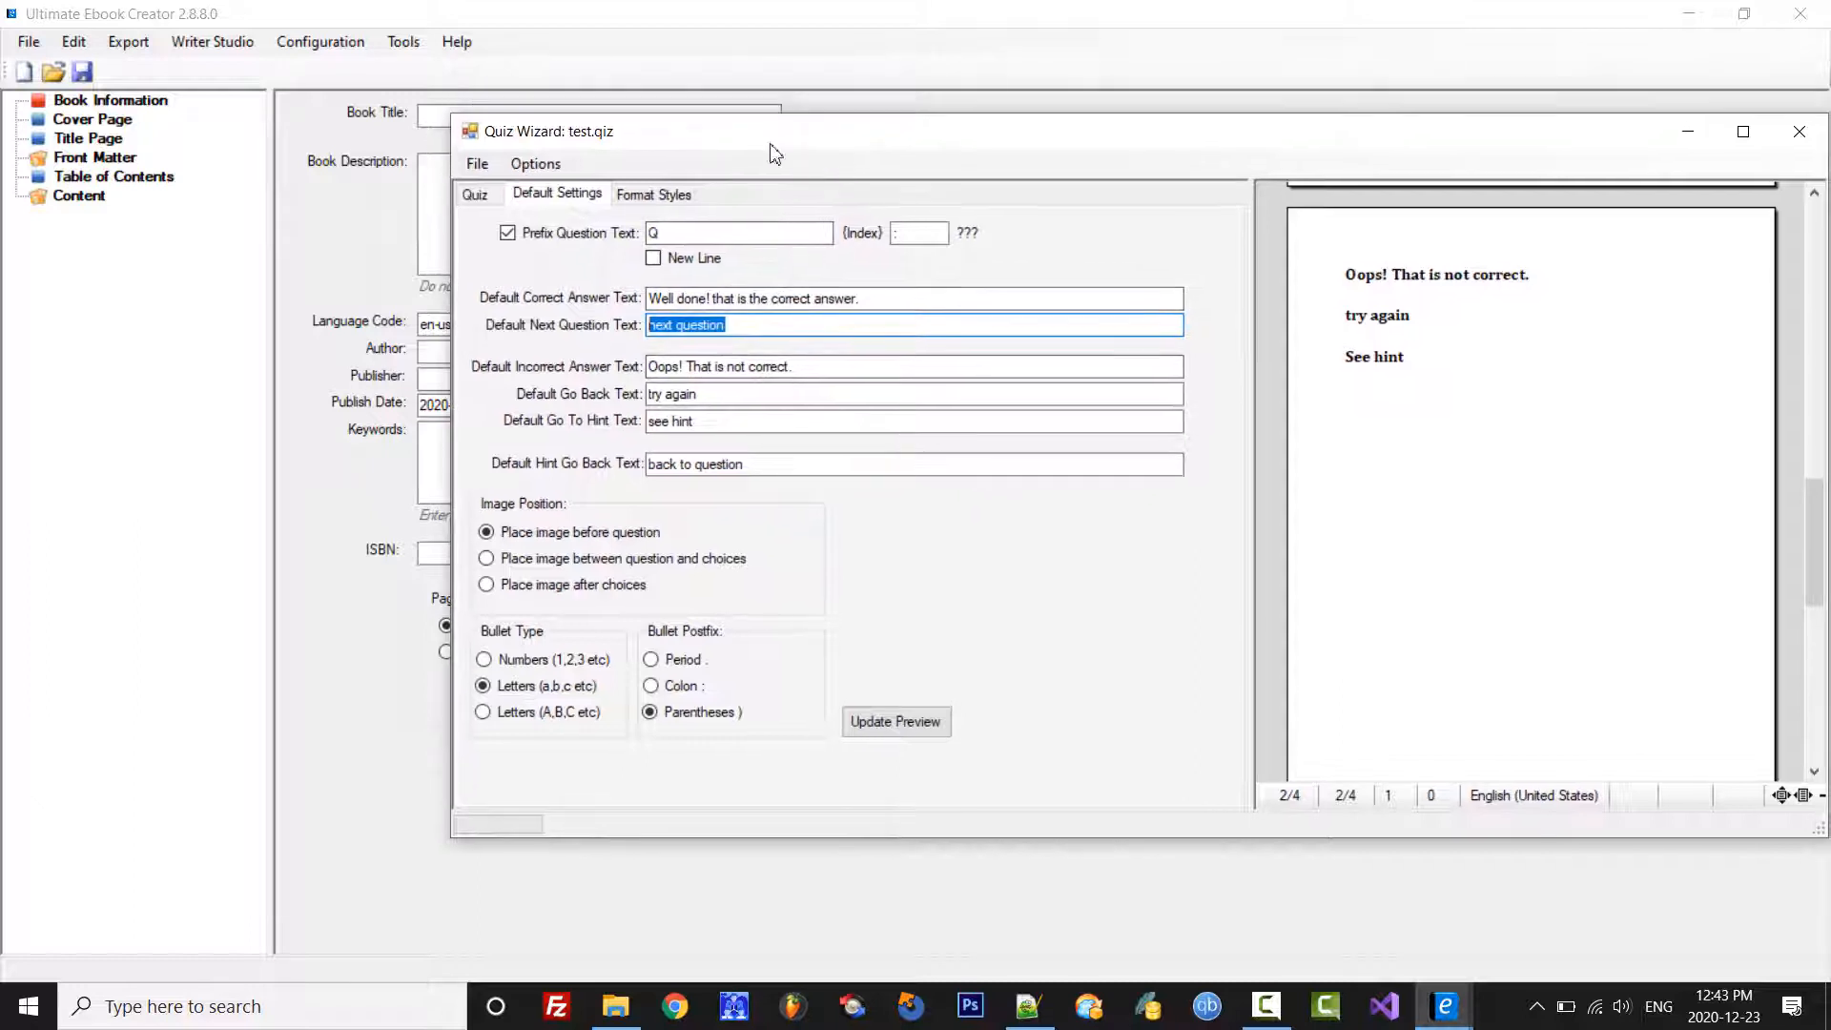
pyautogui.click(482, 196)
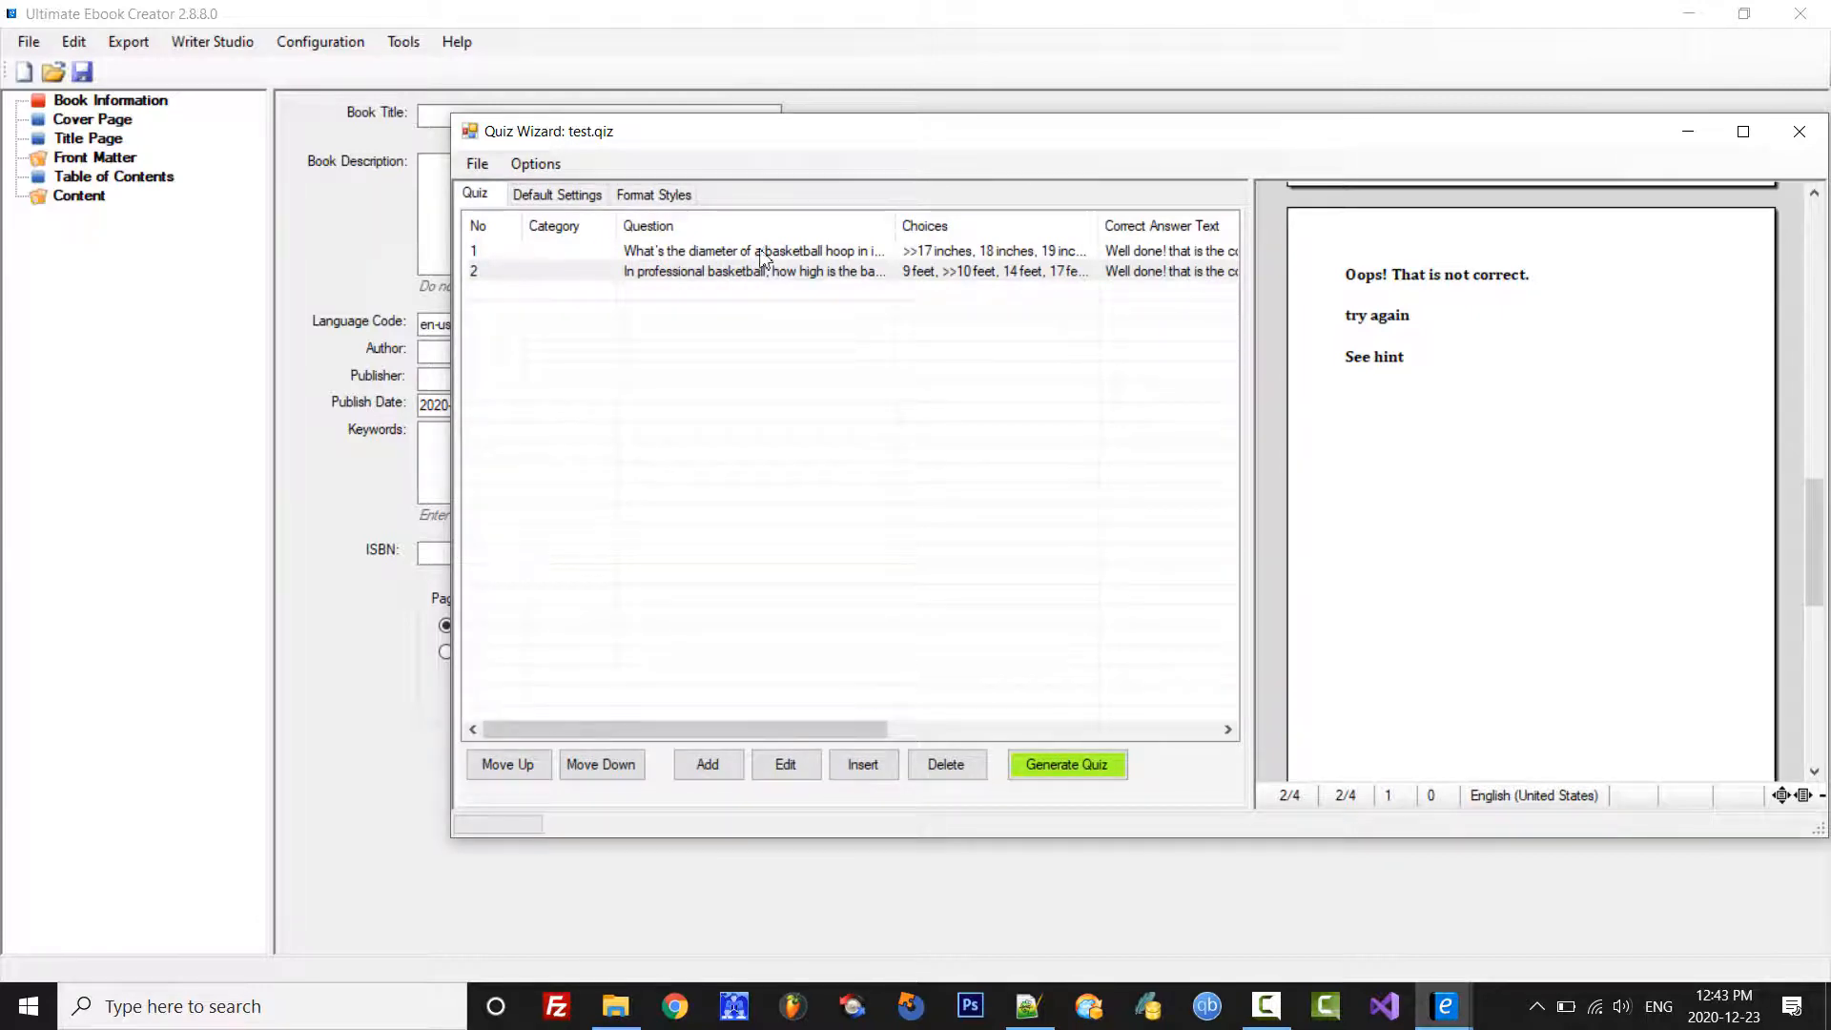
pyautogui.click(561, 196)
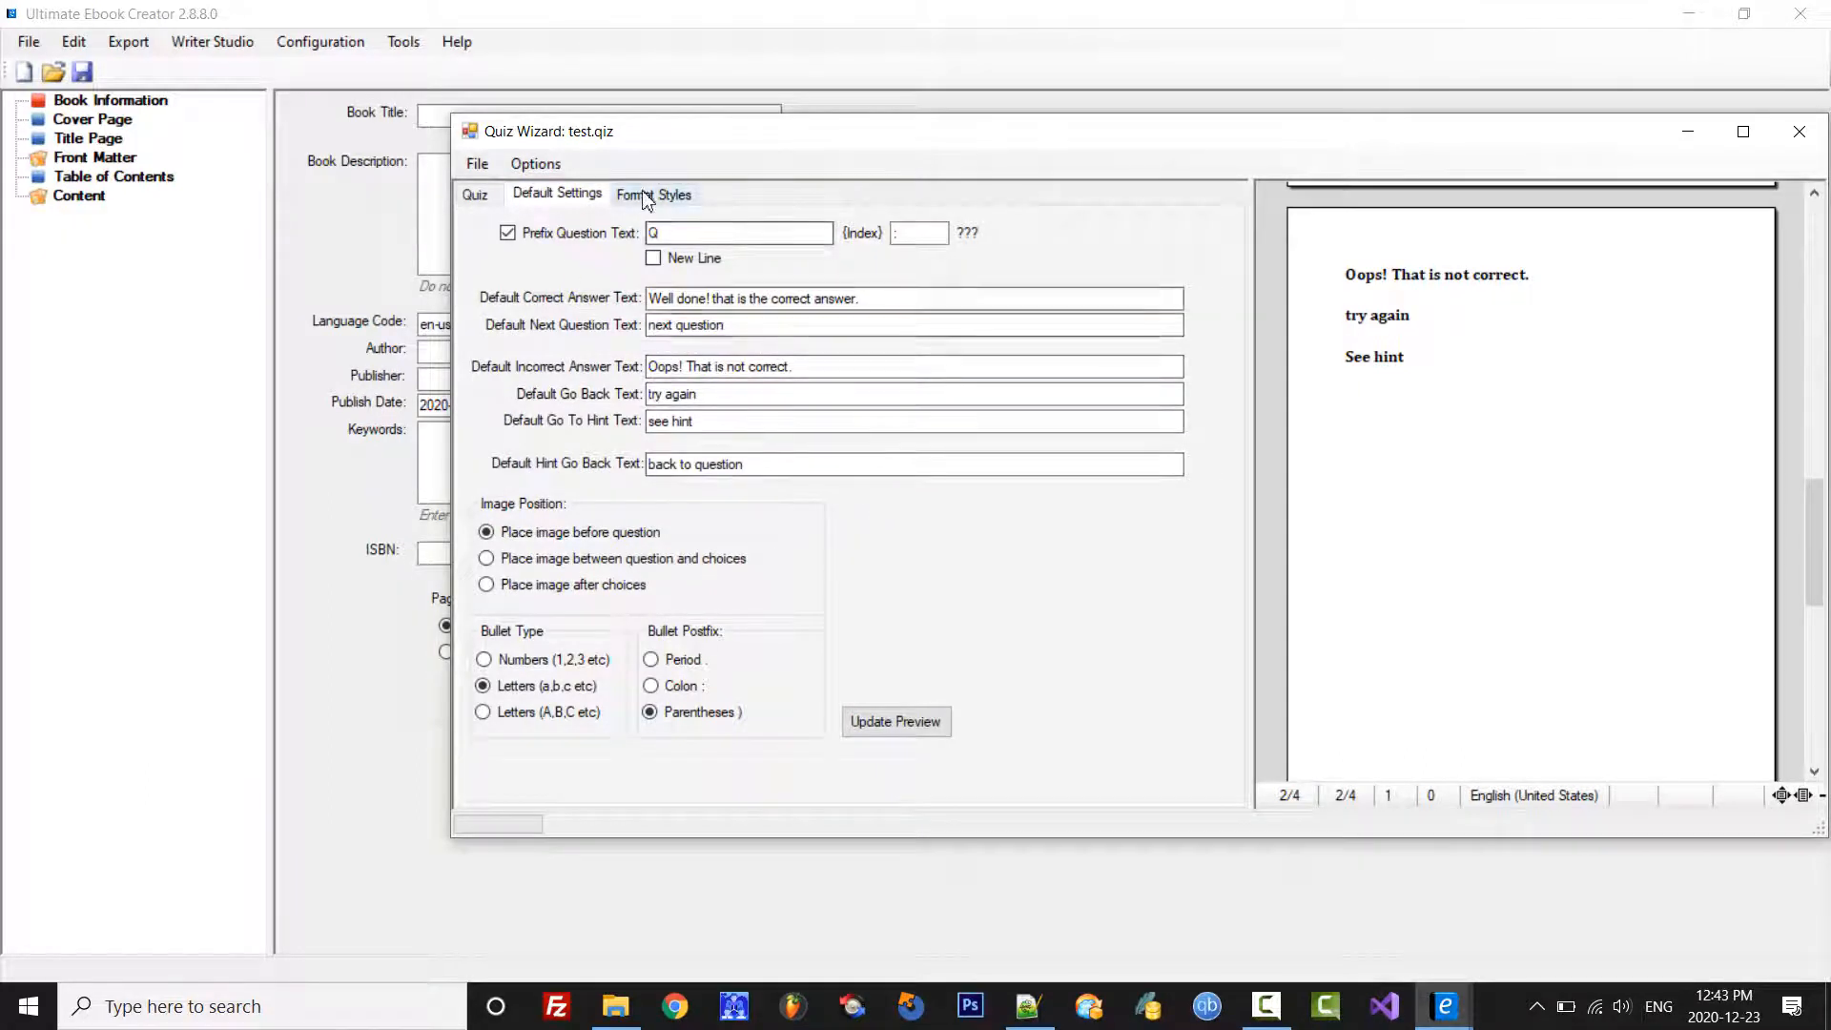
pyautogui.click(480, 198)
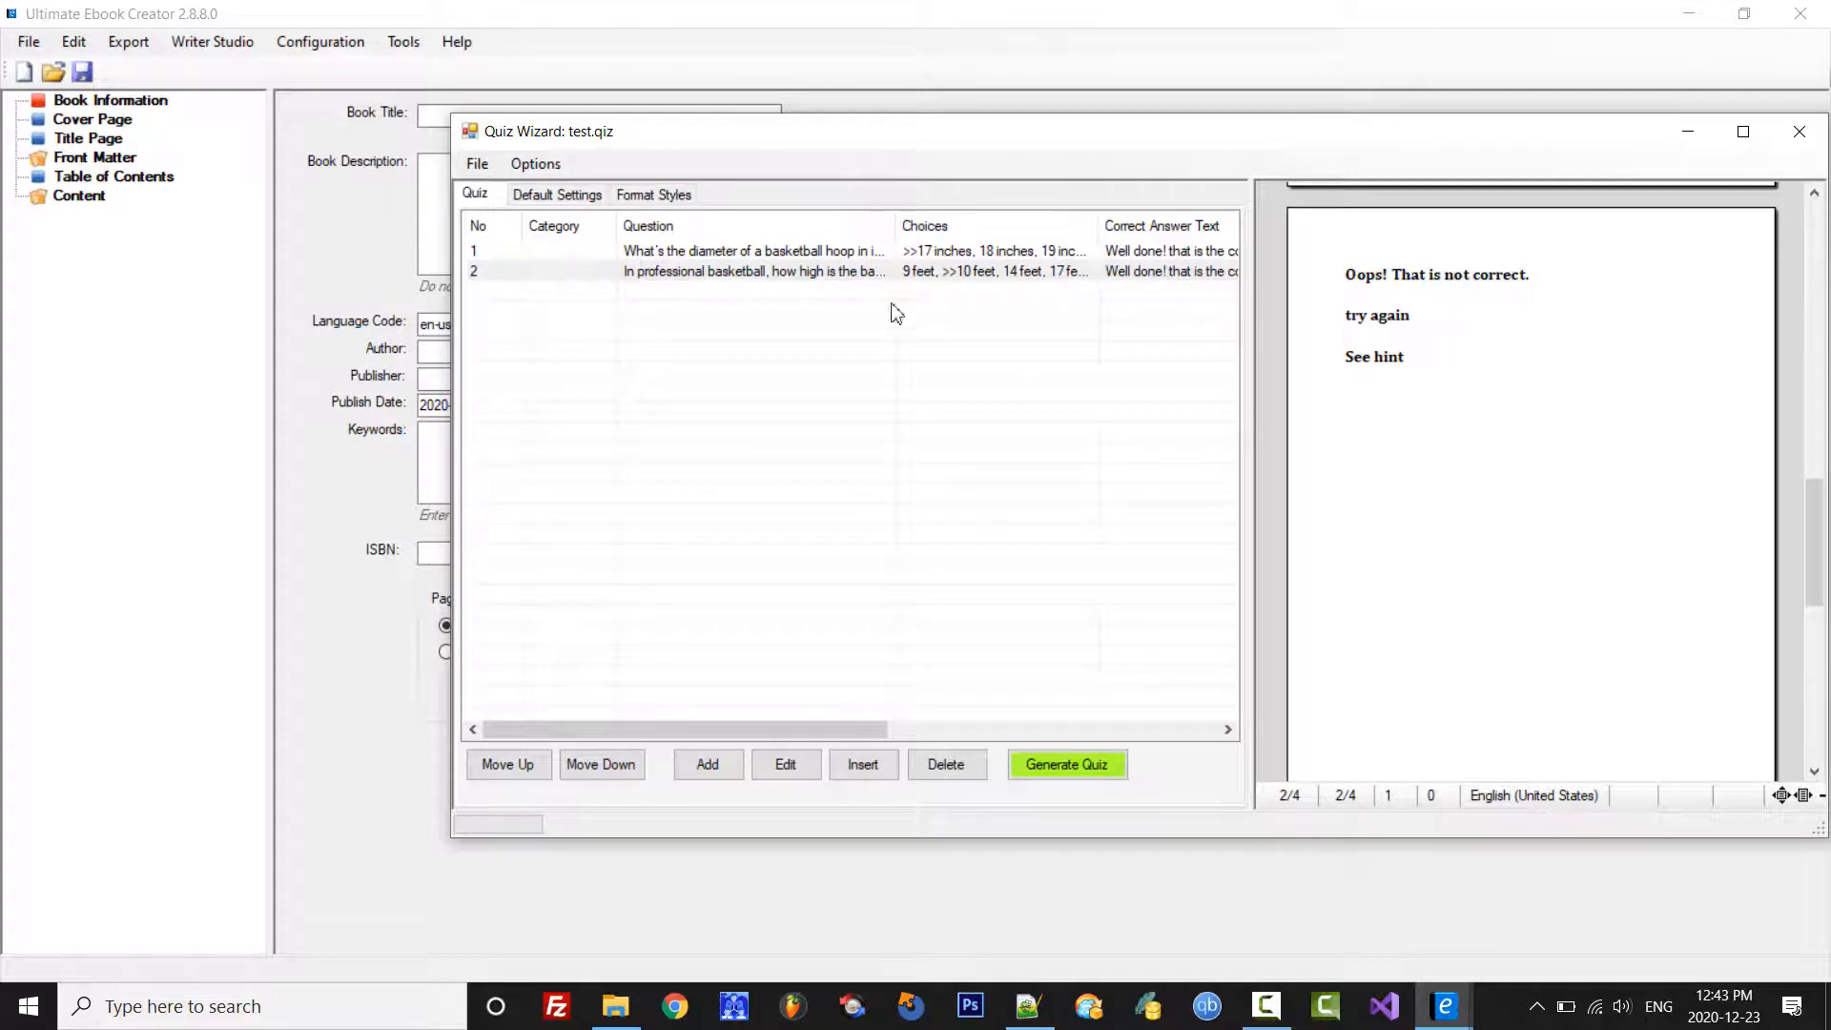
# Step: Try placing the image between question and choices and after the choices, and return it to before the question
pyautogui.click(601, 193)
pyautogui.moveTo(1814, 543); pyautogui.dragTo(1821, 265)
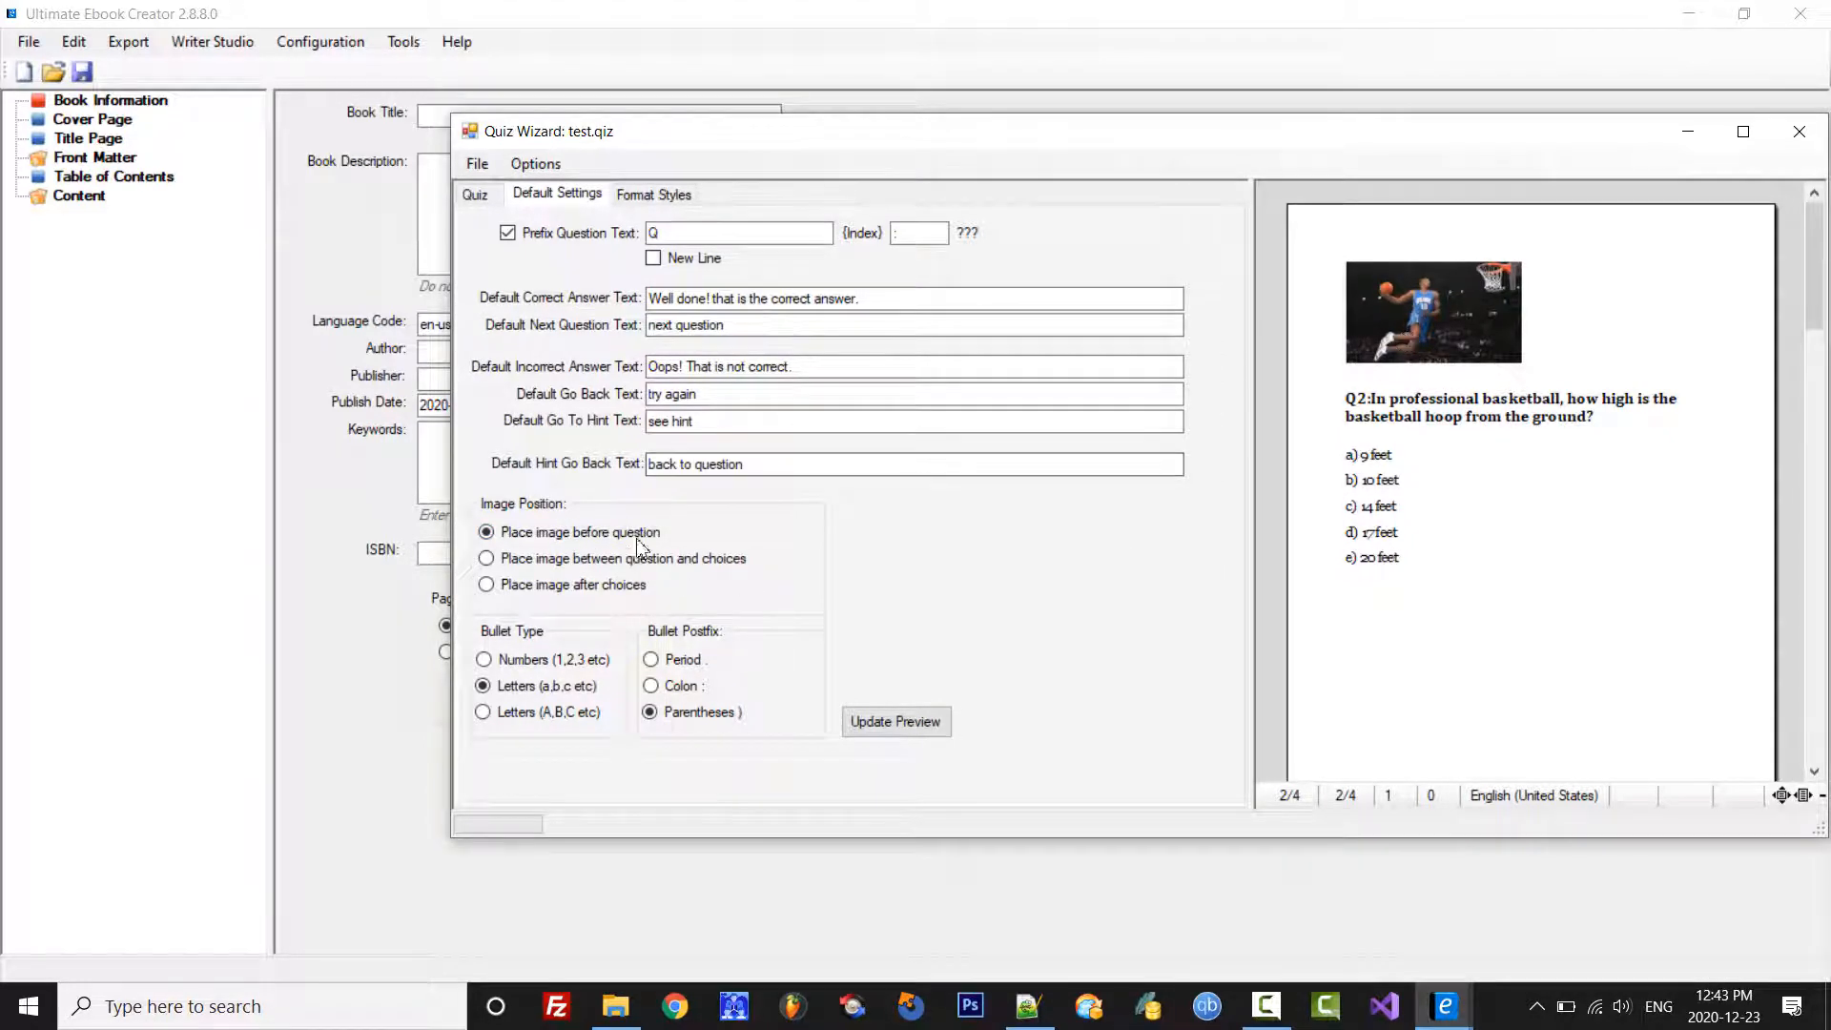
pyautogui.click(544, 561)
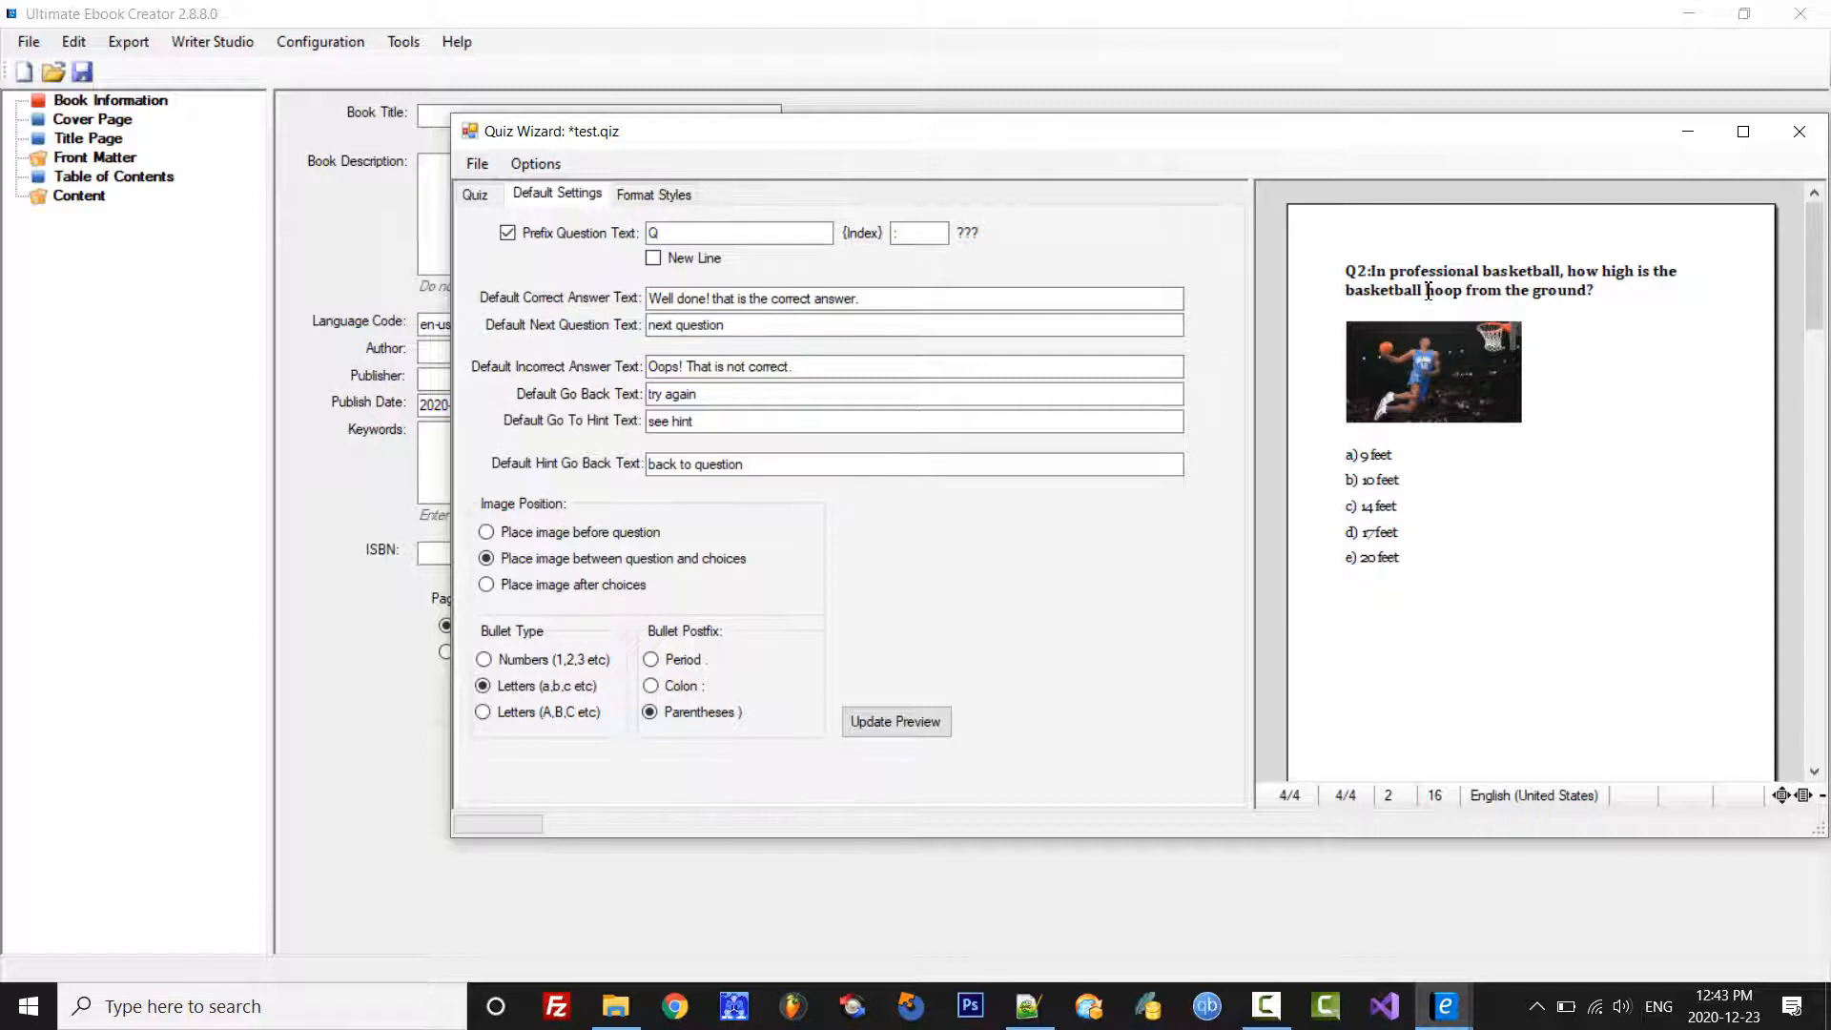
pyautogui.click(540, 586)
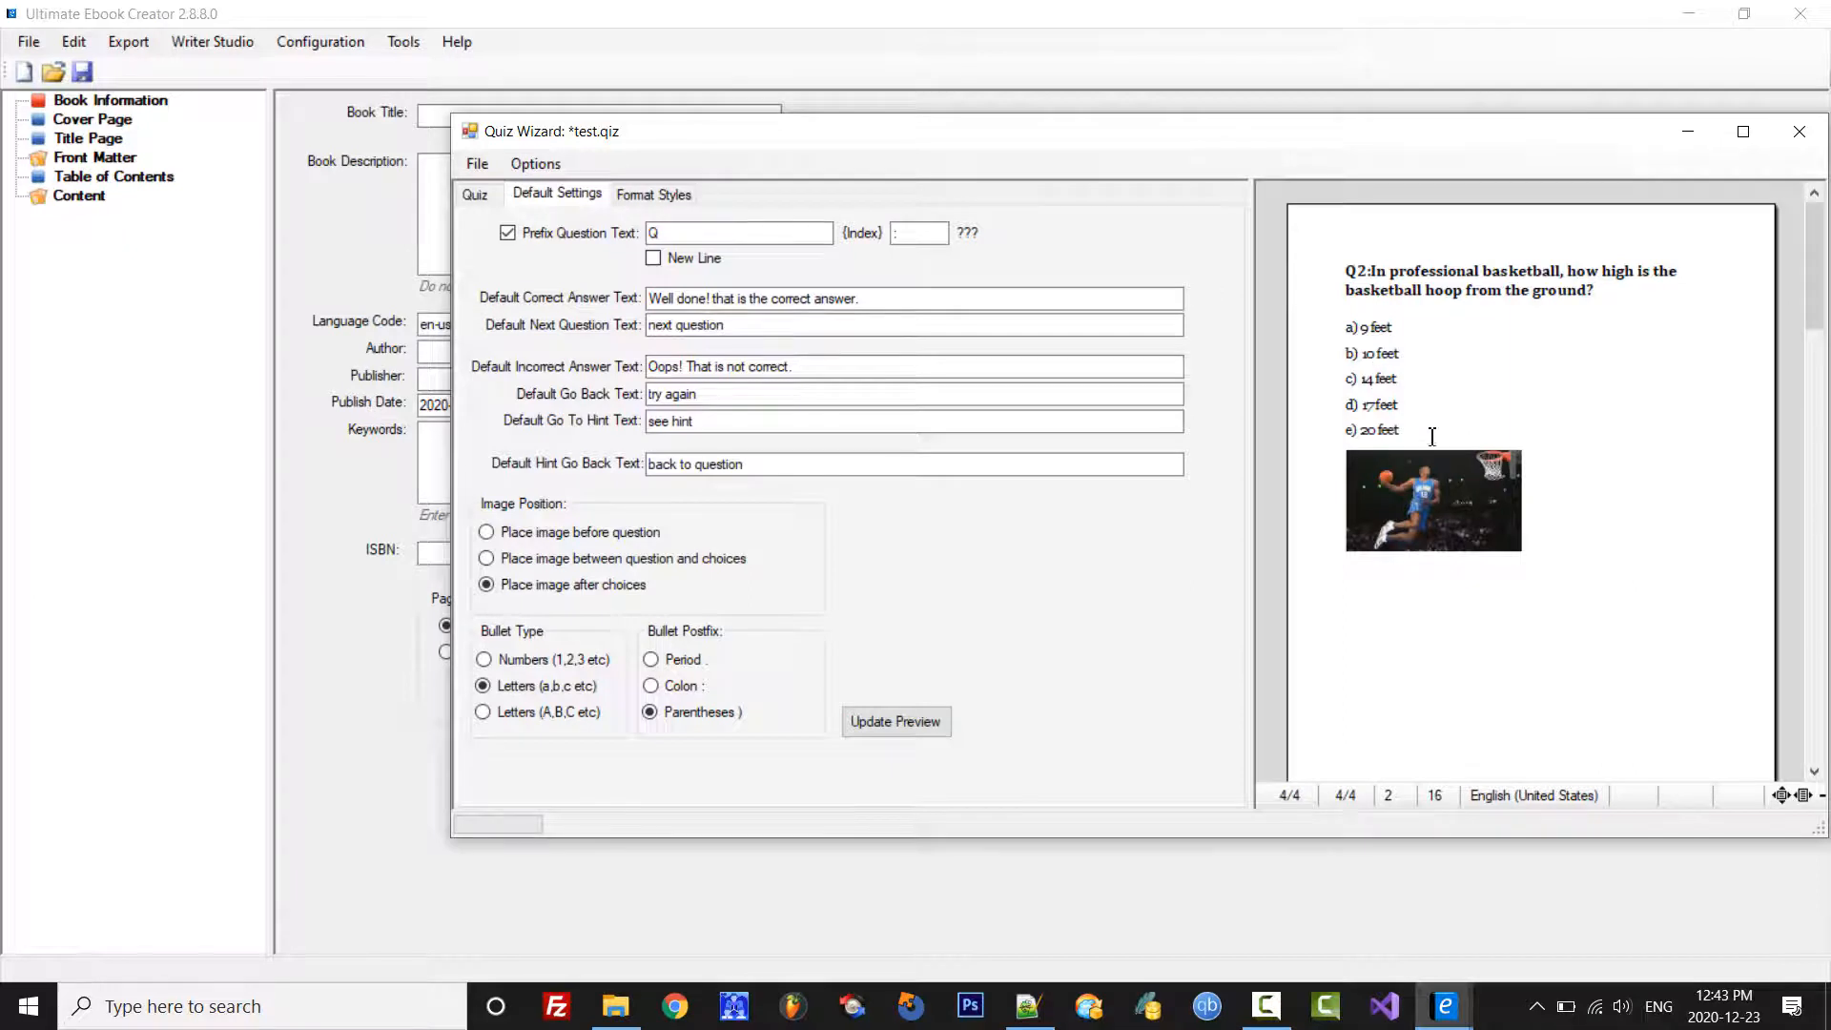
pyautogui.click(487, 533)
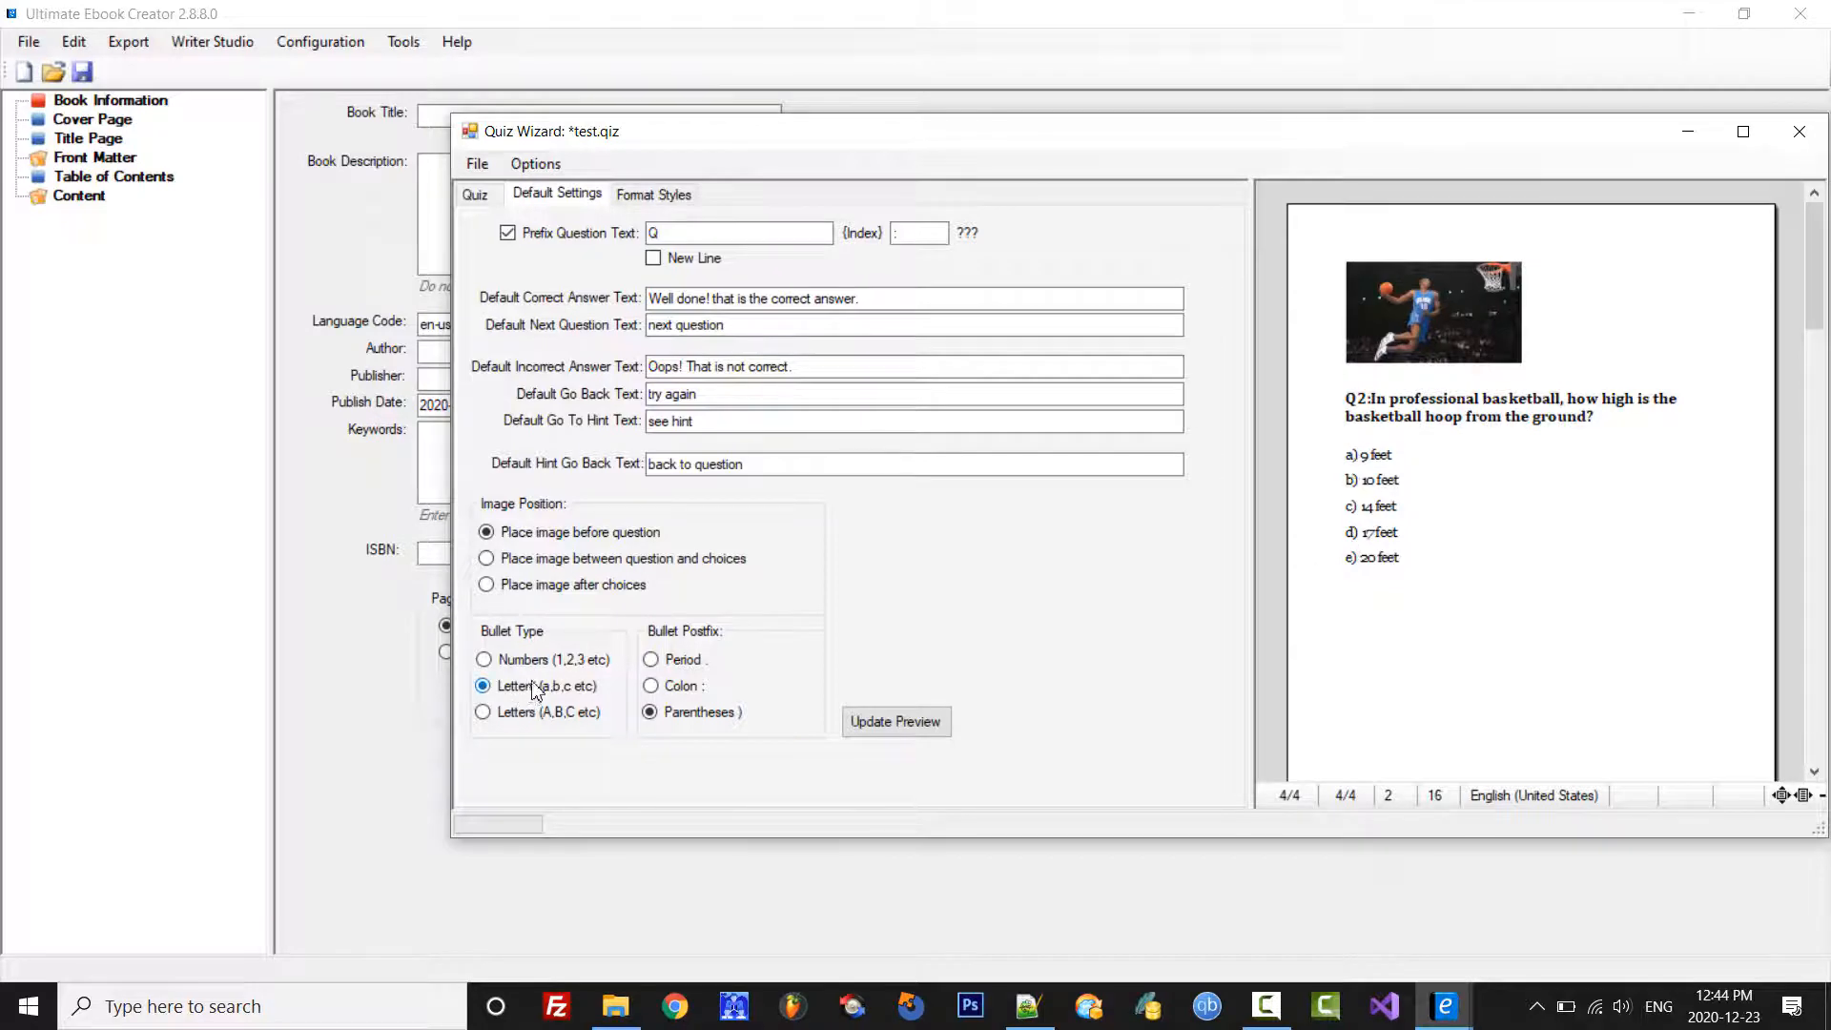
# Step: Try capital-letter bullets for the choices, switch the bullet type to numbers, and try the colon postfix
pyautogui.click(519, 712)
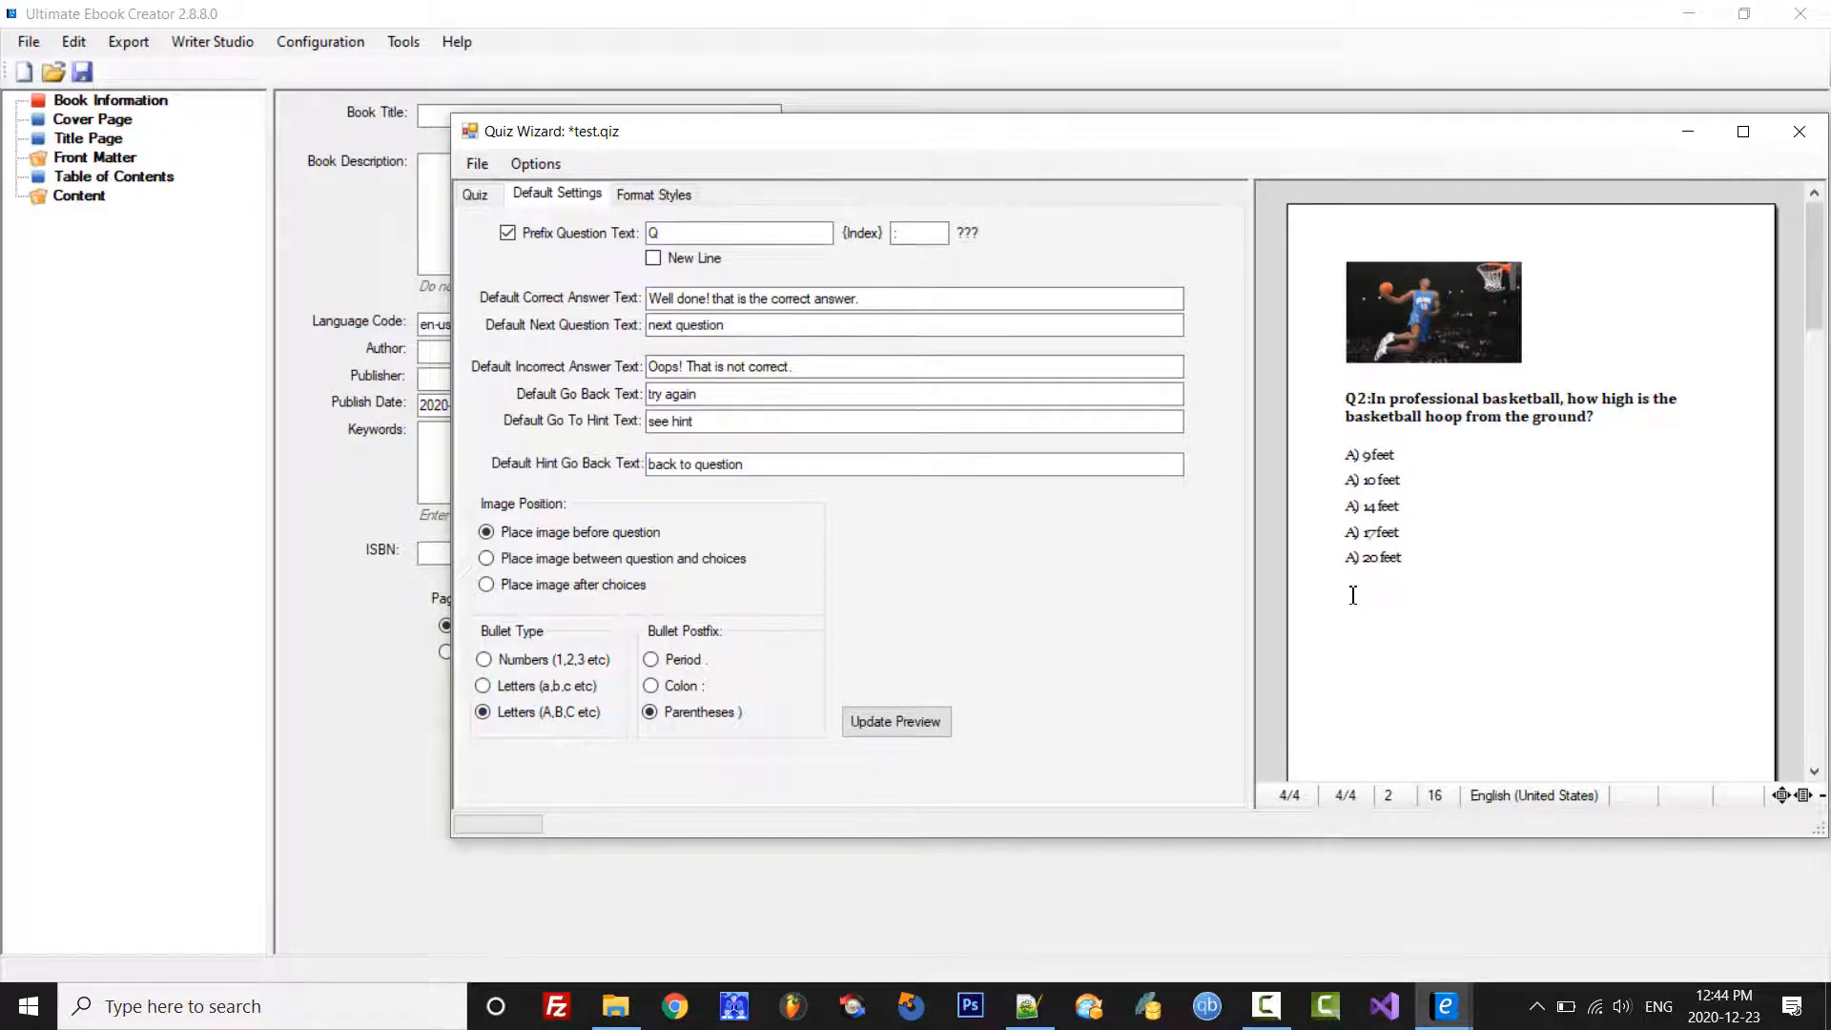
pyautogui.click(506, 660)
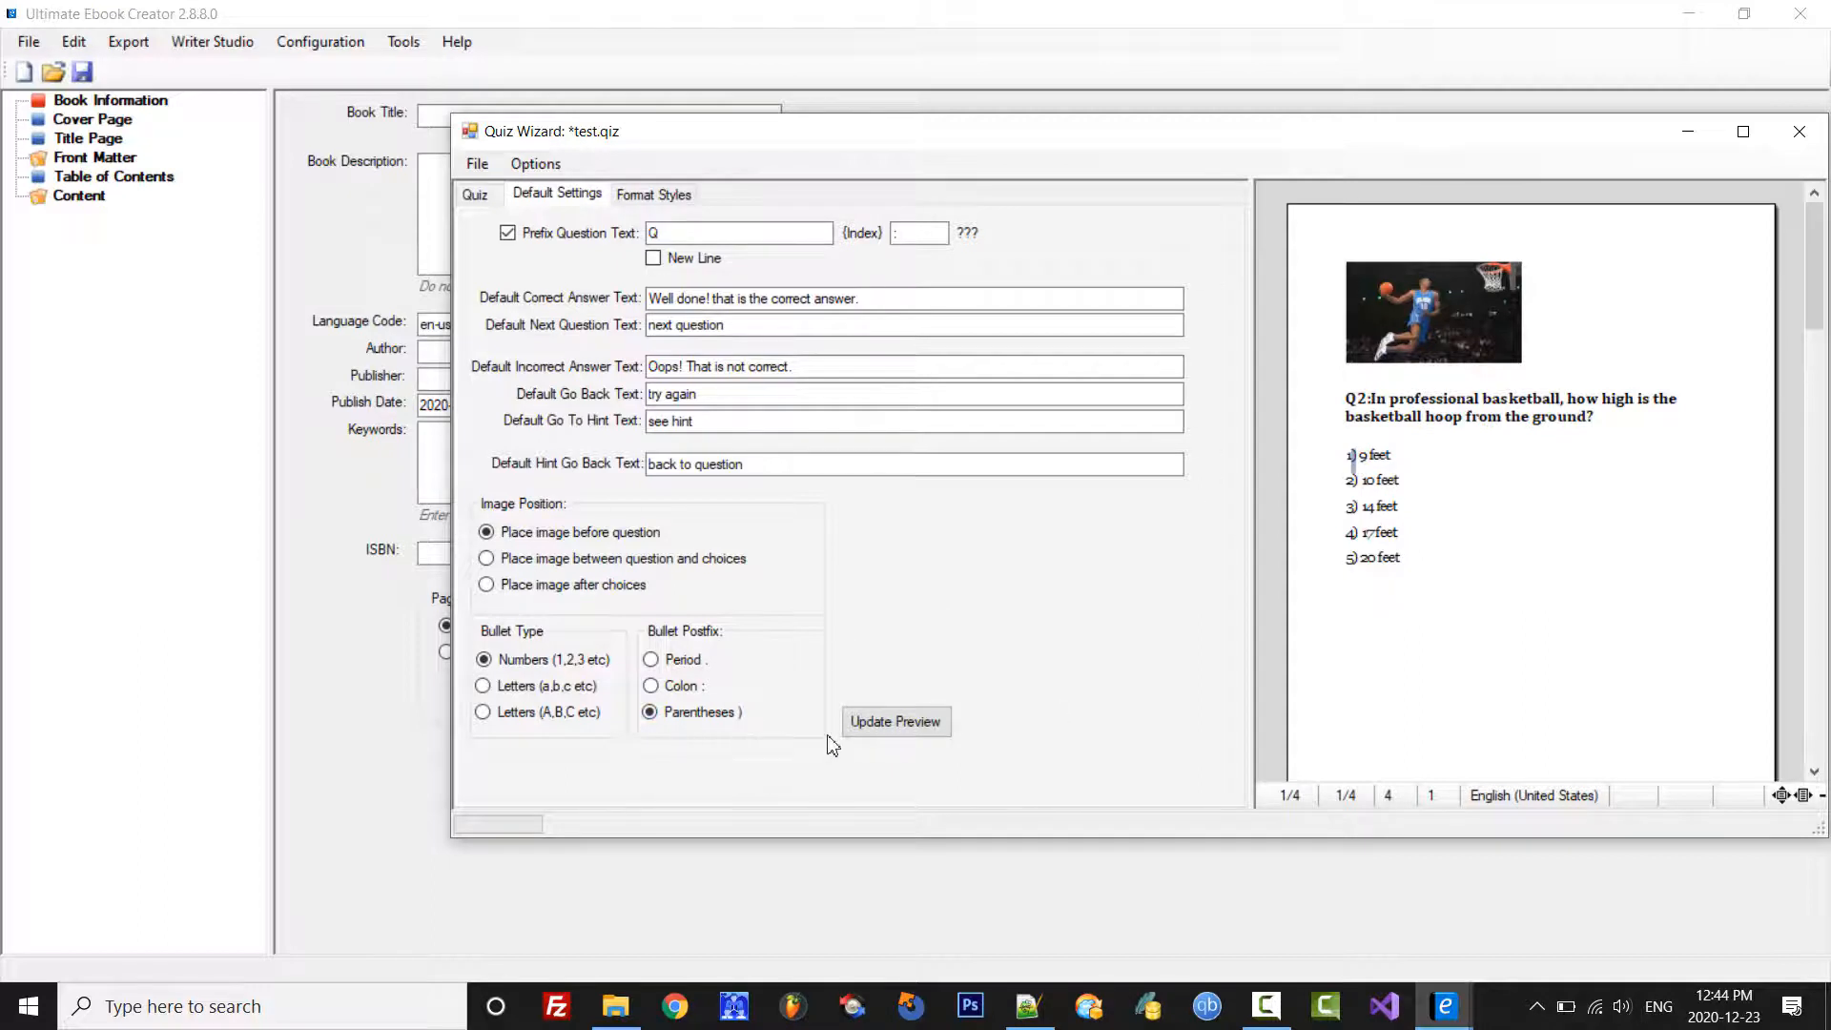
pyautogui.click(667, 686)
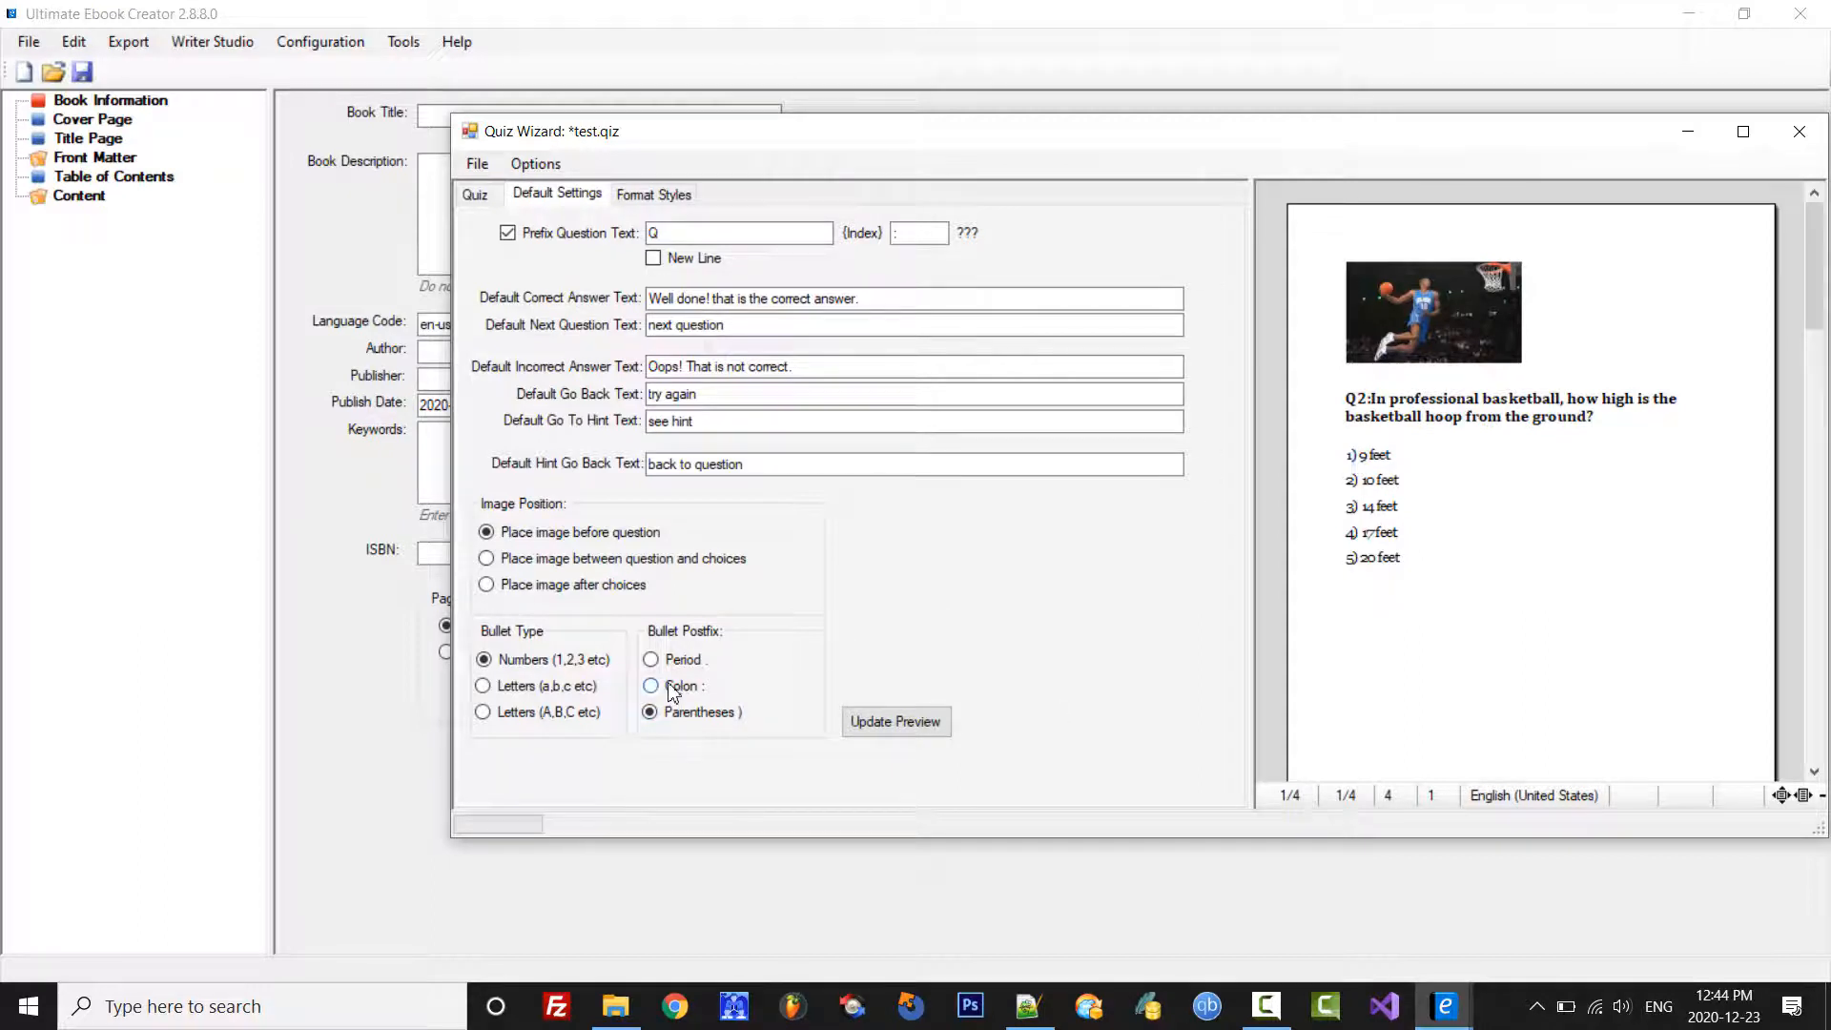
pyautogui.click(1419, 556)
# Step: Maximize the Quiz Wizard window, set the editor zoom to 80%, and widen the preview area
pyautogui.click(1742, 131)
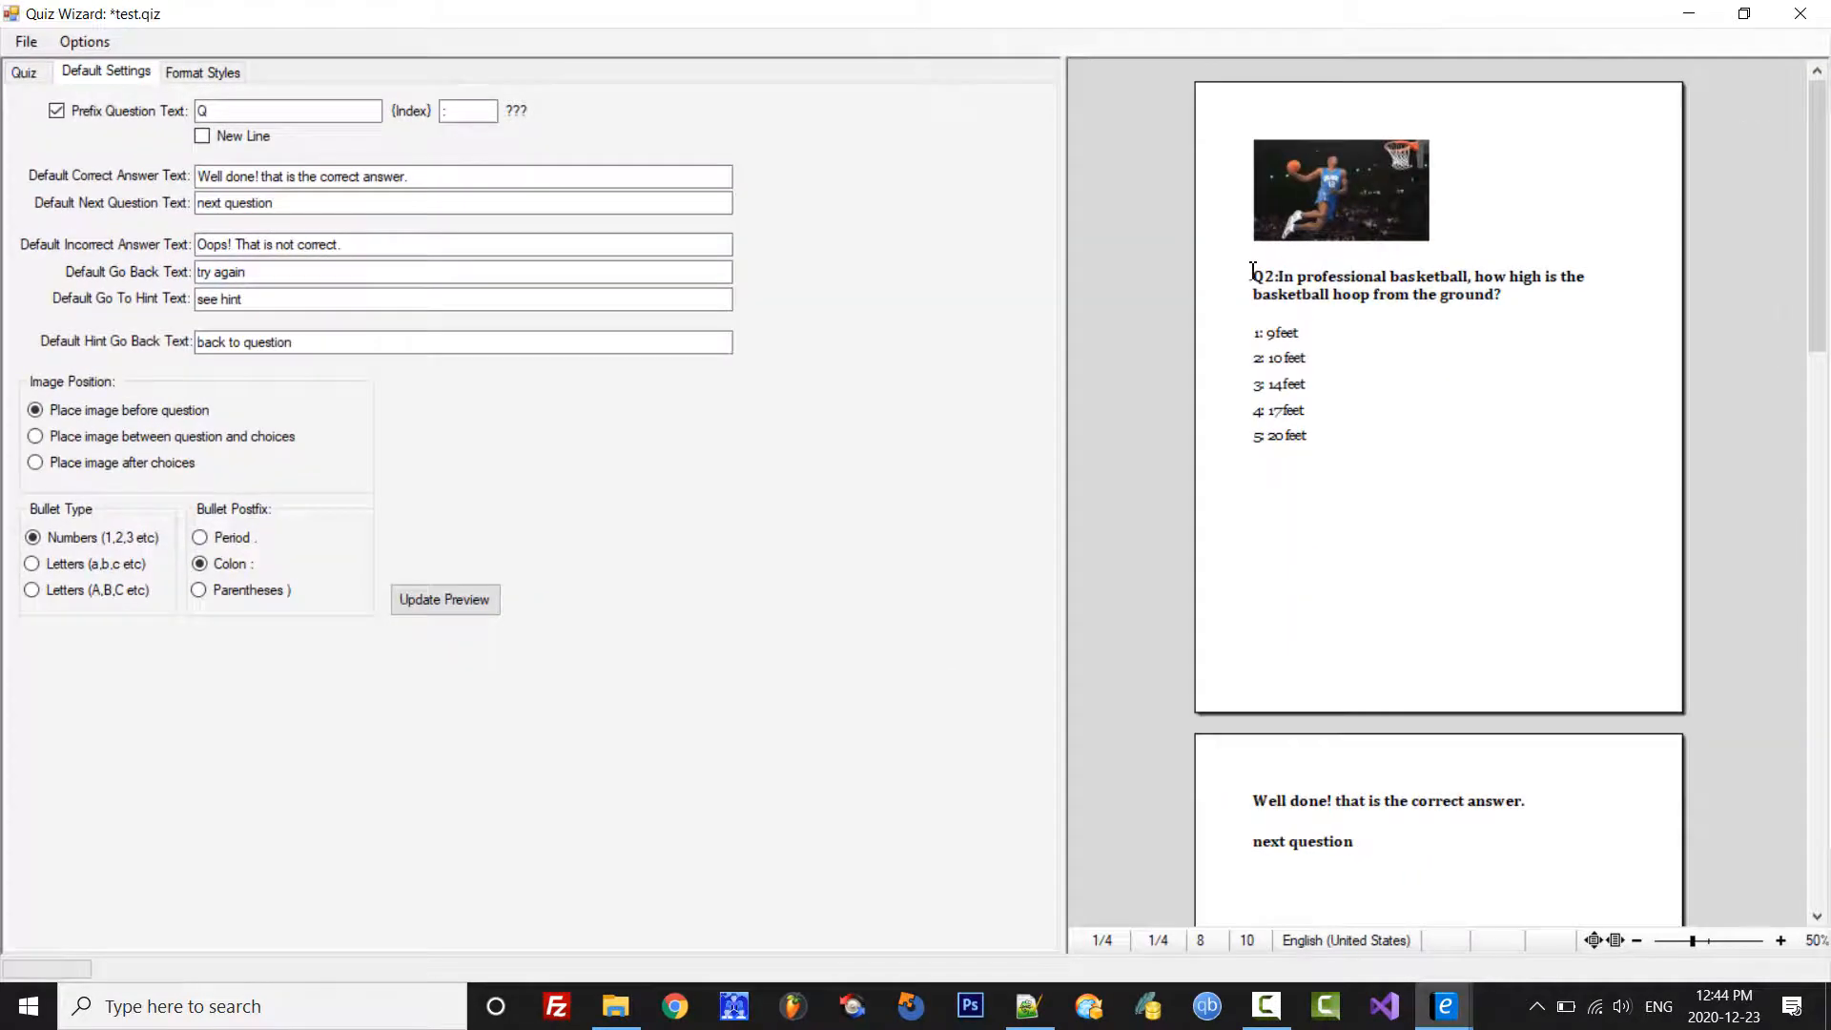
pyautogui.click(100, 43)
pyautogui.moveTo(158, 105)
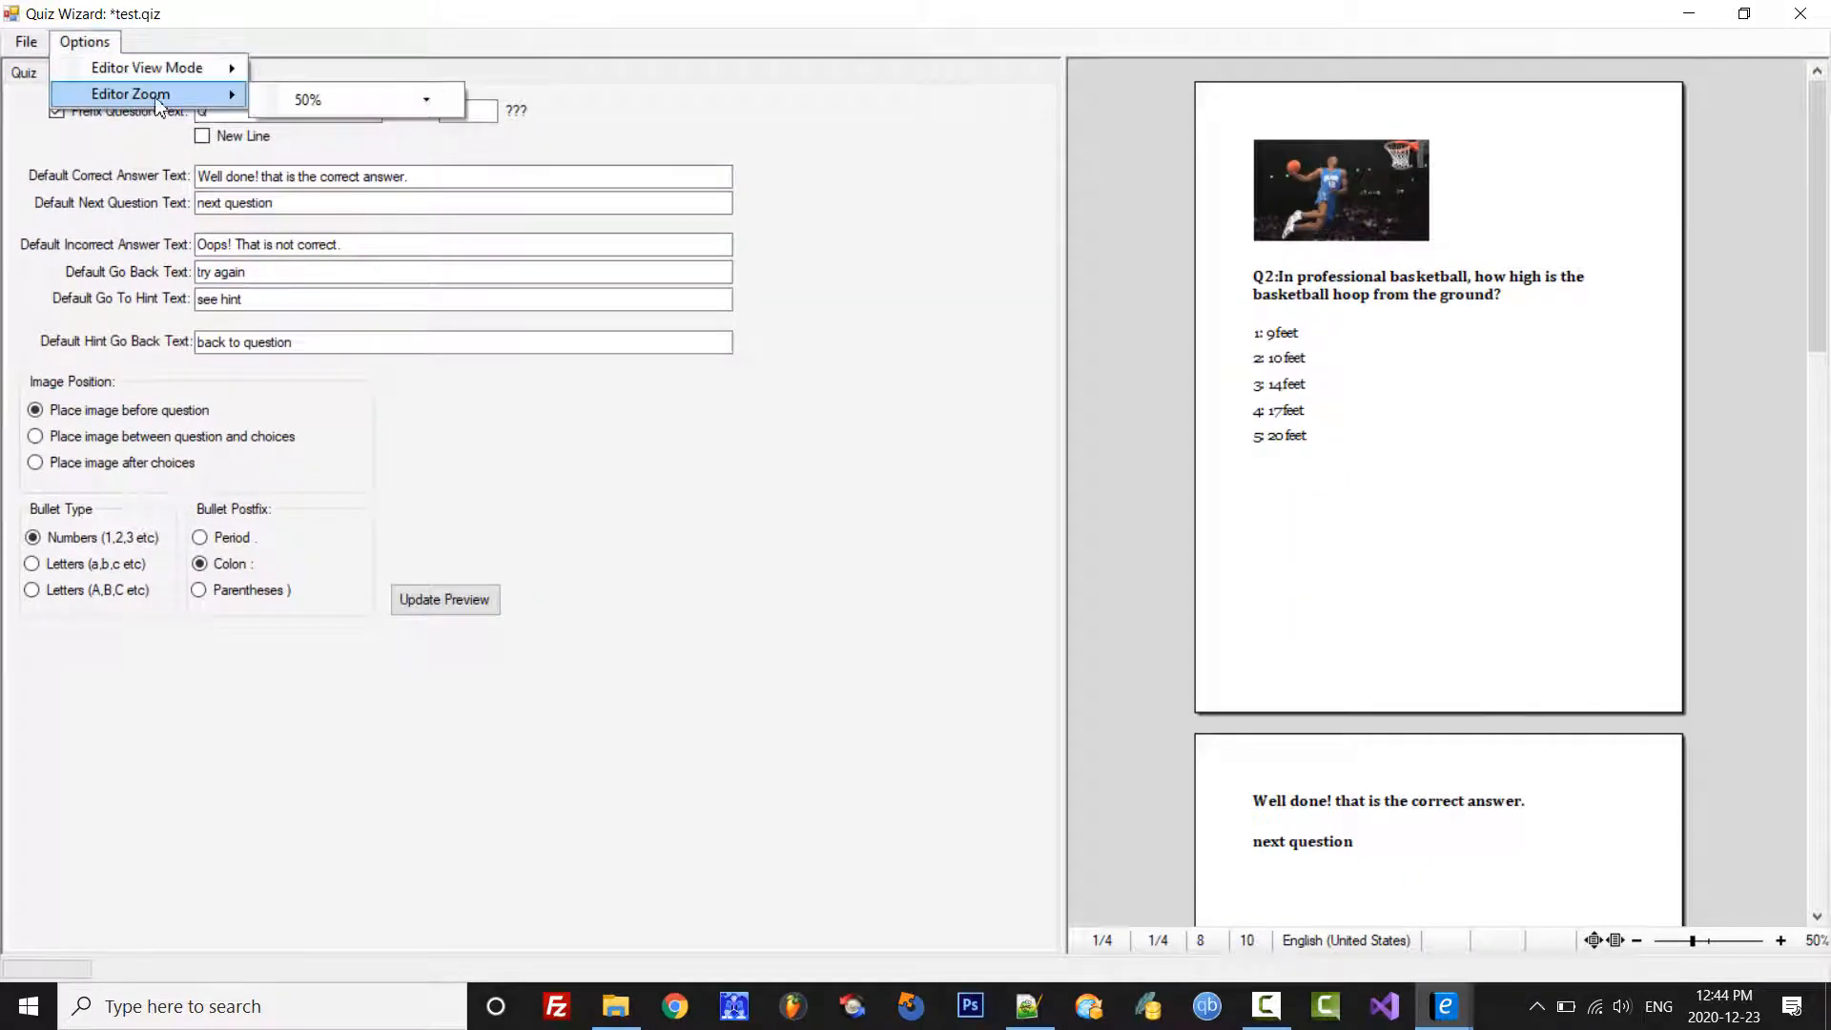
pyautogui.click(425, 99)
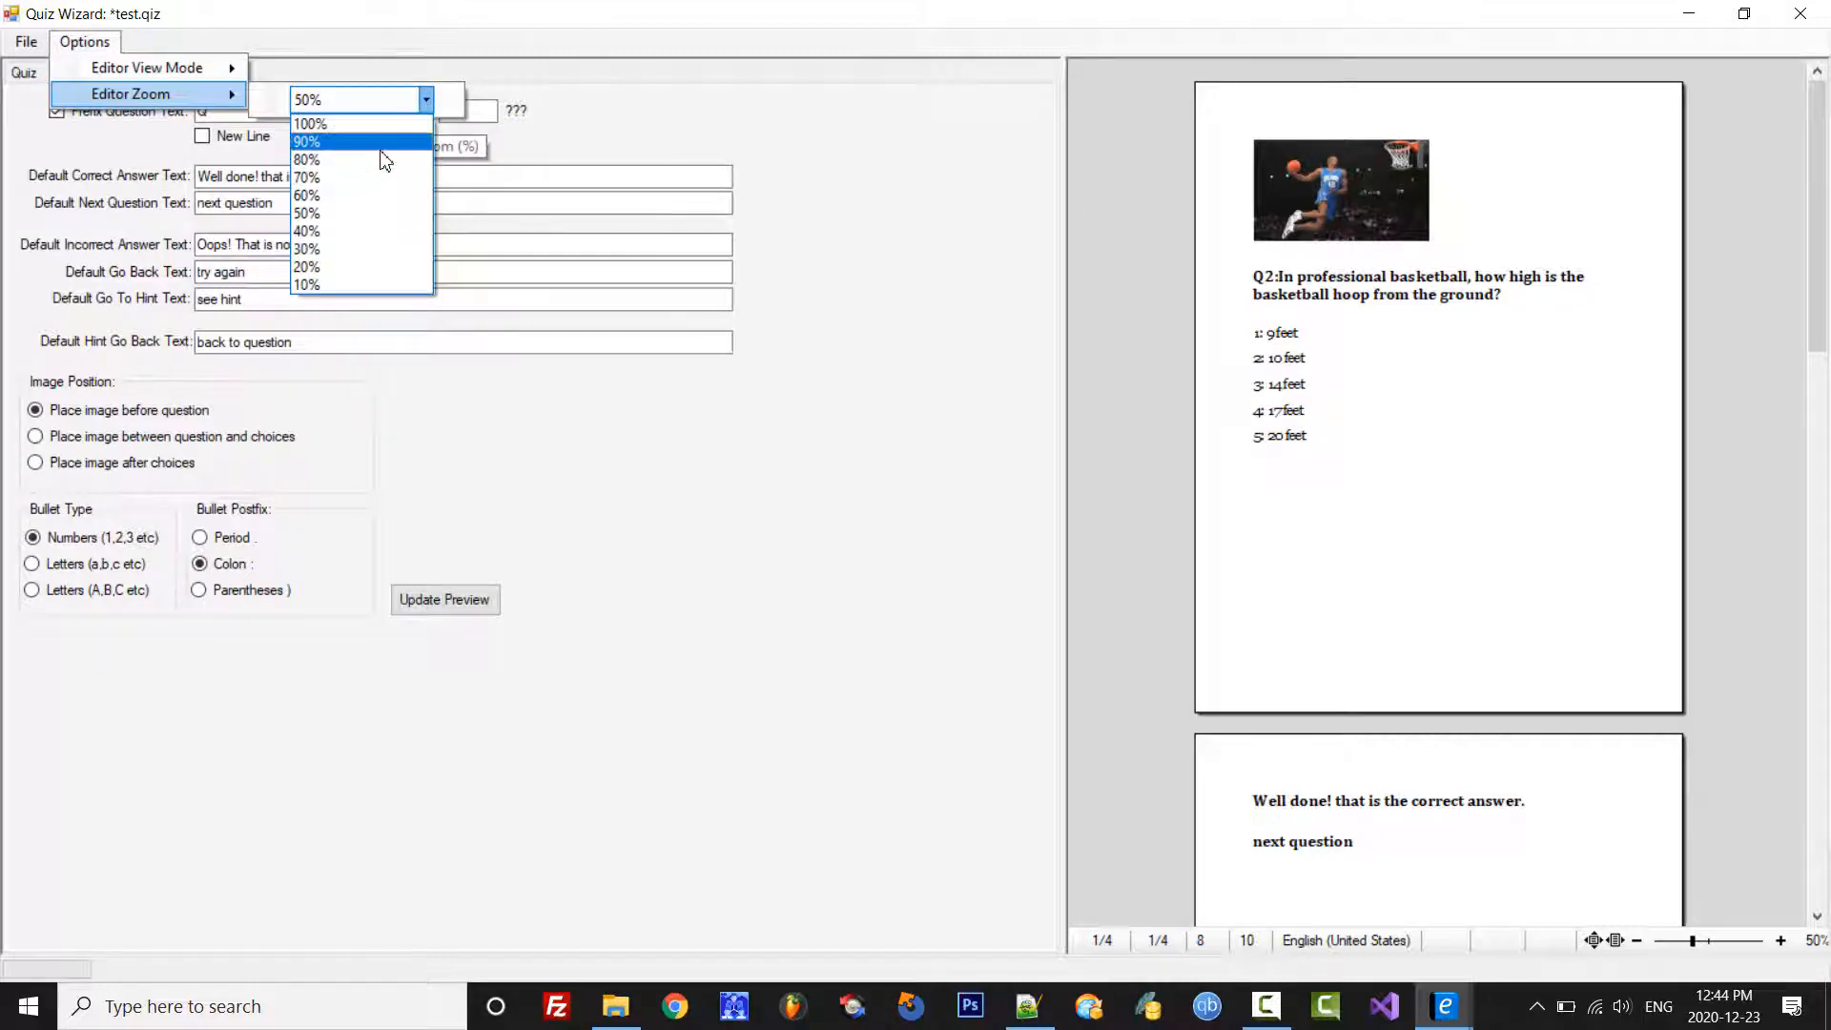
pyautogui.click(381, 159)
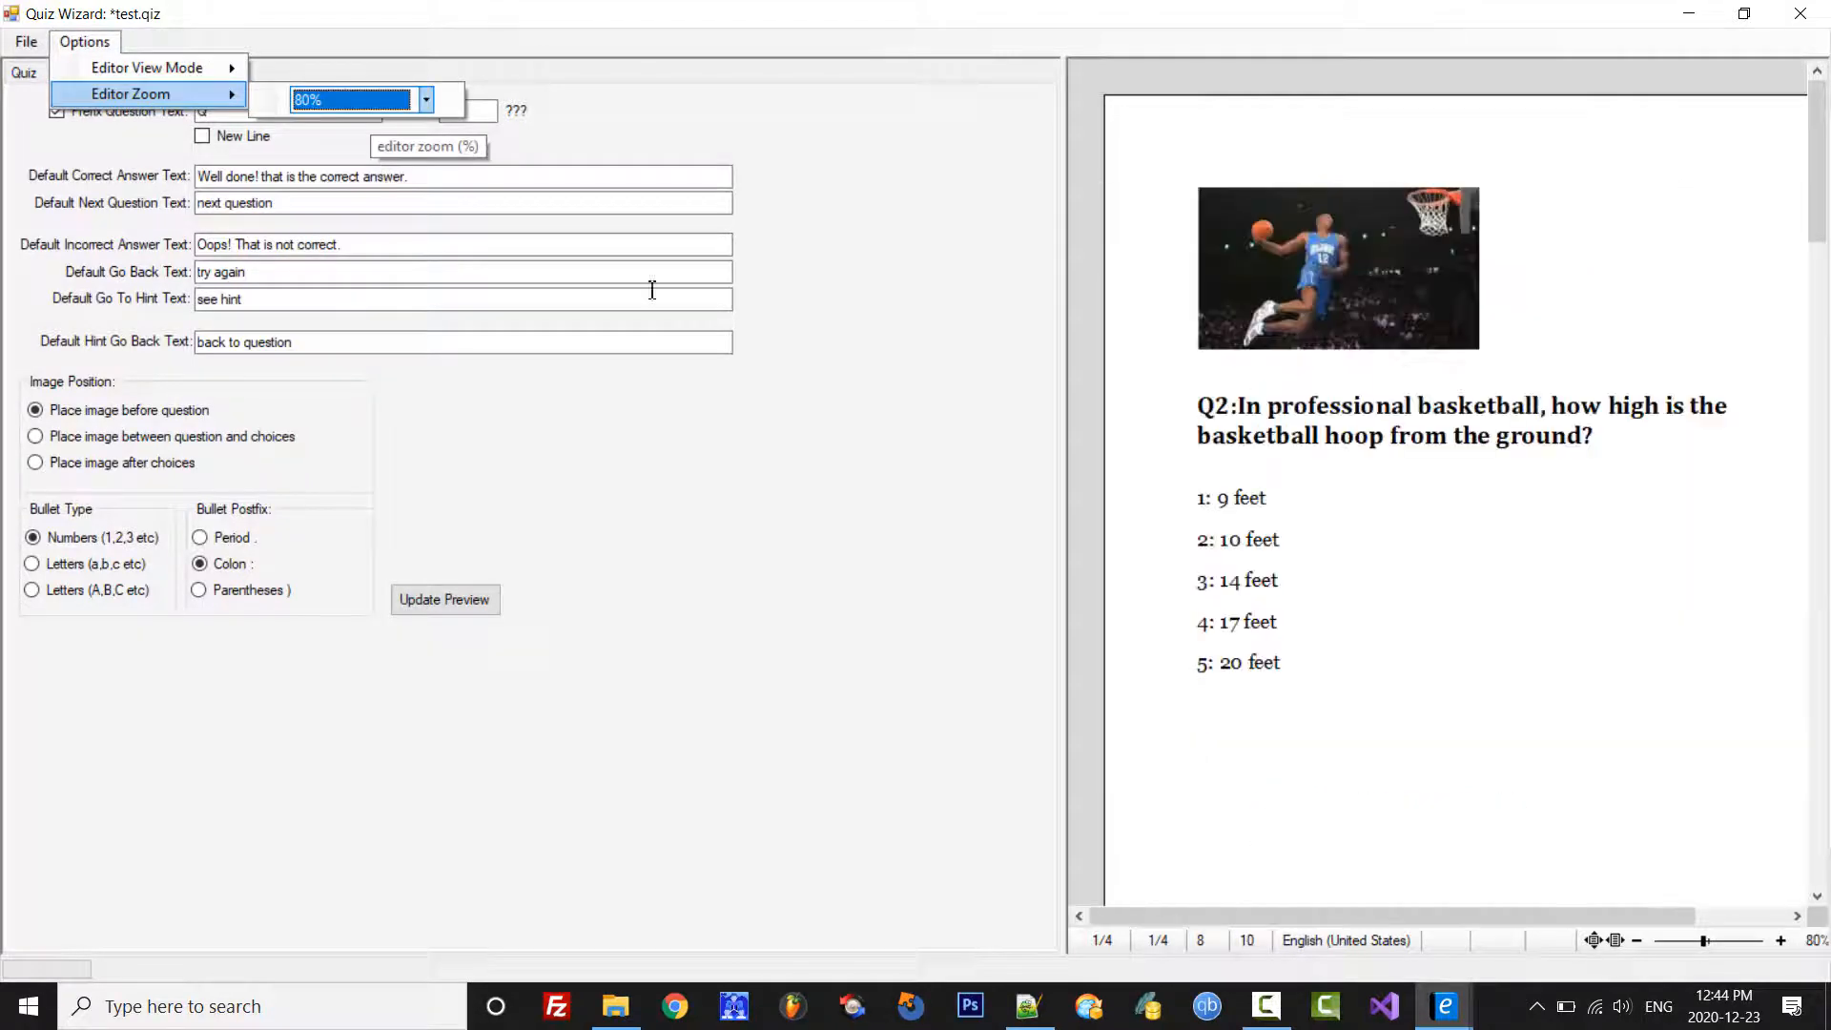
pyautogui.click(1066, 546)
pyautogui.moveTo(1064, 545); pyautogui.dragTo(806, 570)
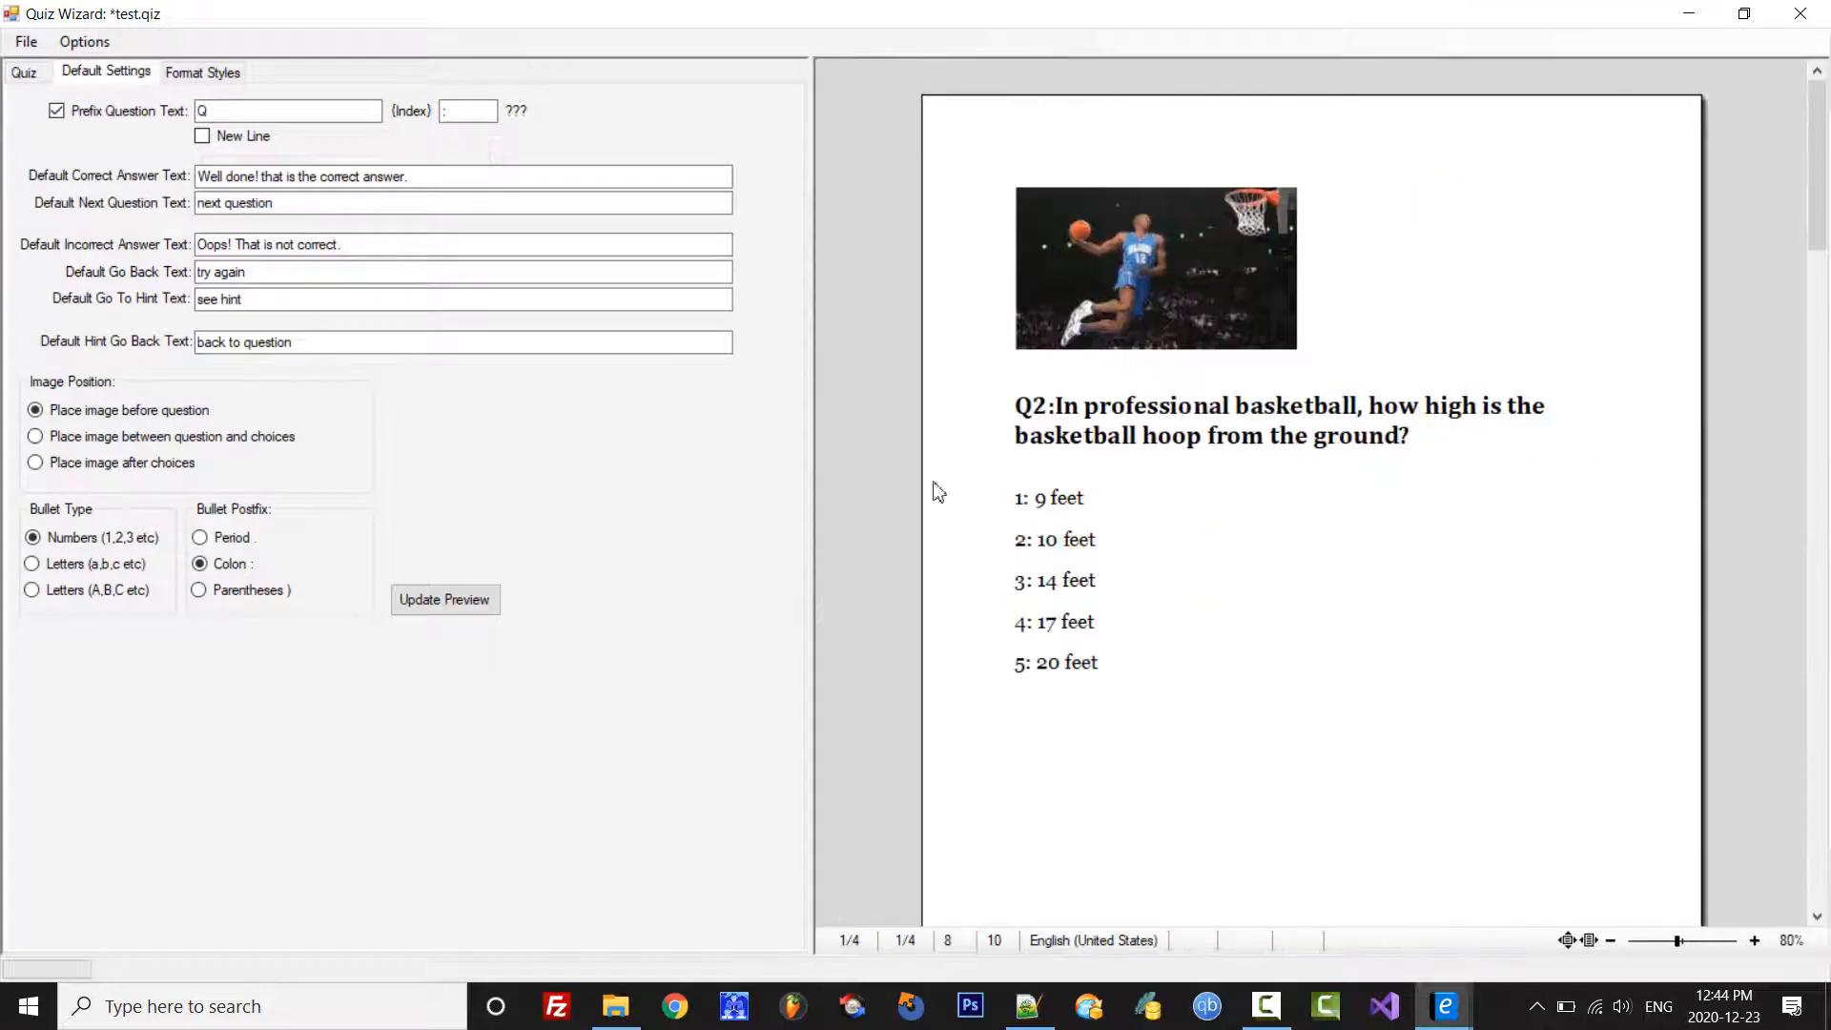
# Step: Try the period as bullet postfix and set the postfix to parentheses
pyautogui.click(247, 540)
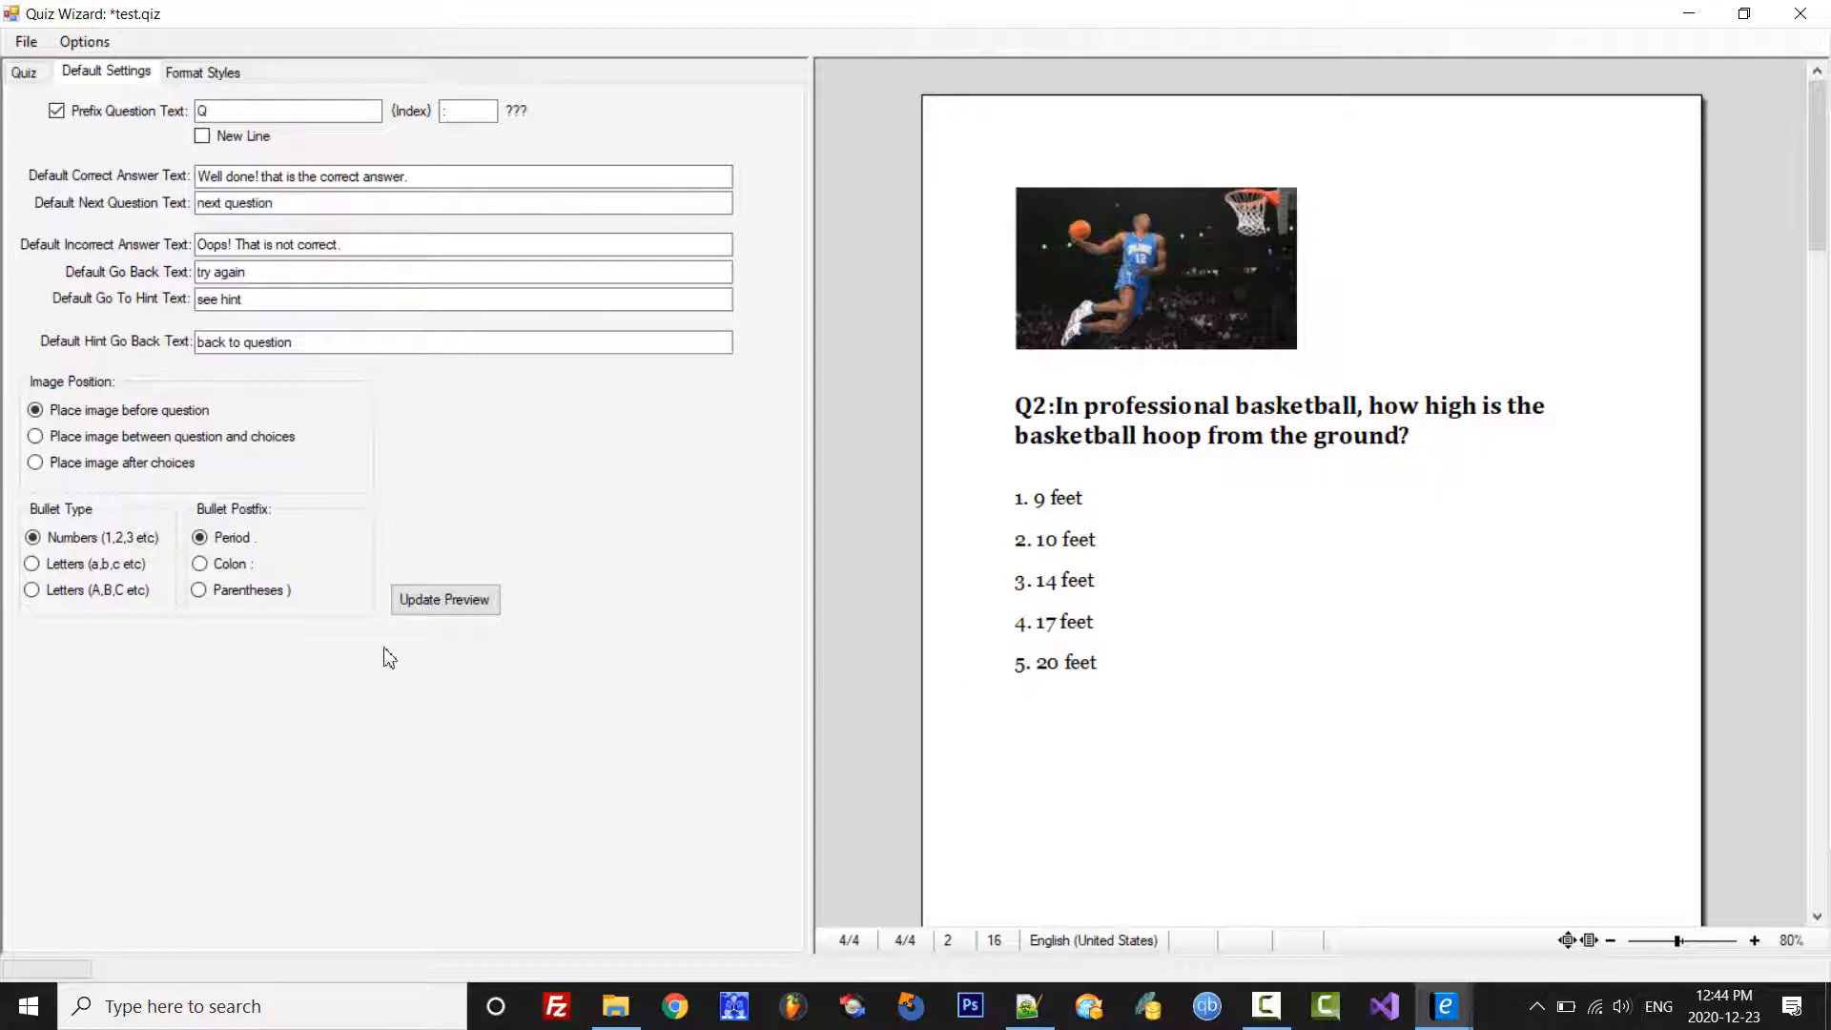
pyautogui.click(245, 593)
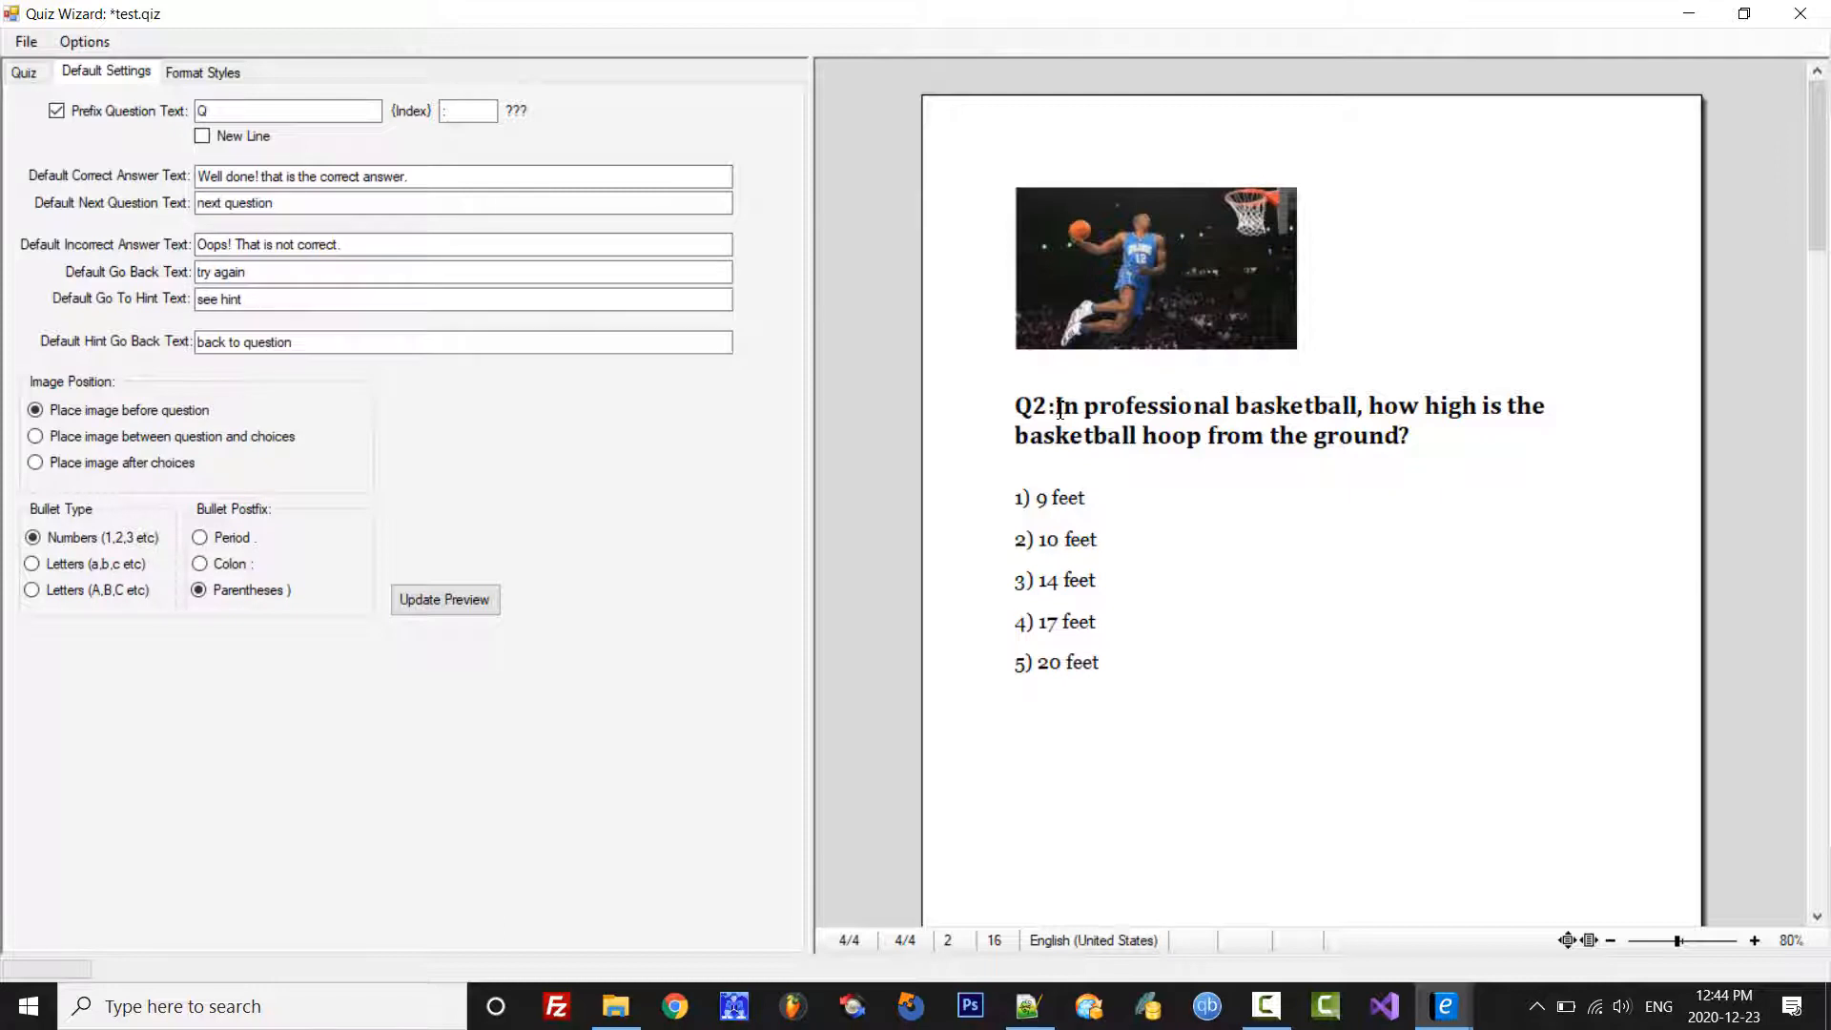
# Step: Change the prefix text after the question index to ":-" and update the preview
pyautogui.moveTo(1056, 410); pyautogui.dragTo(1016, 408)
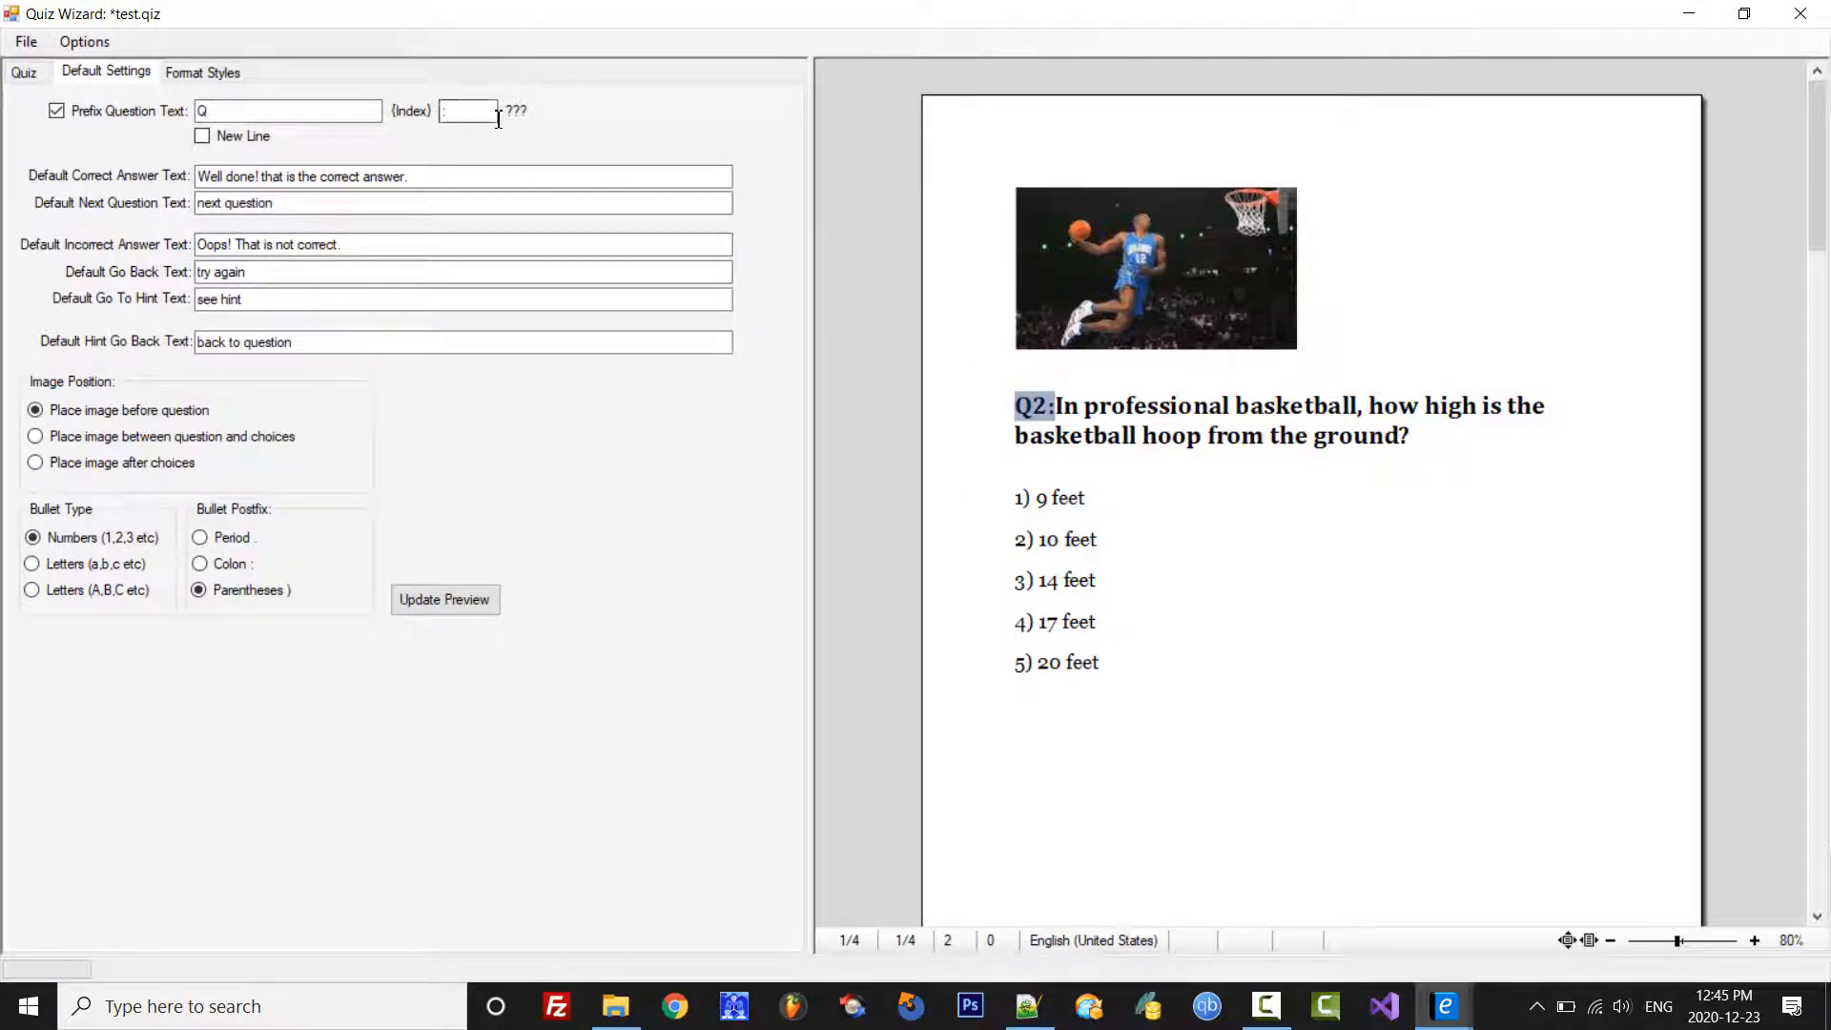
pyautogui.click(1056, 410)
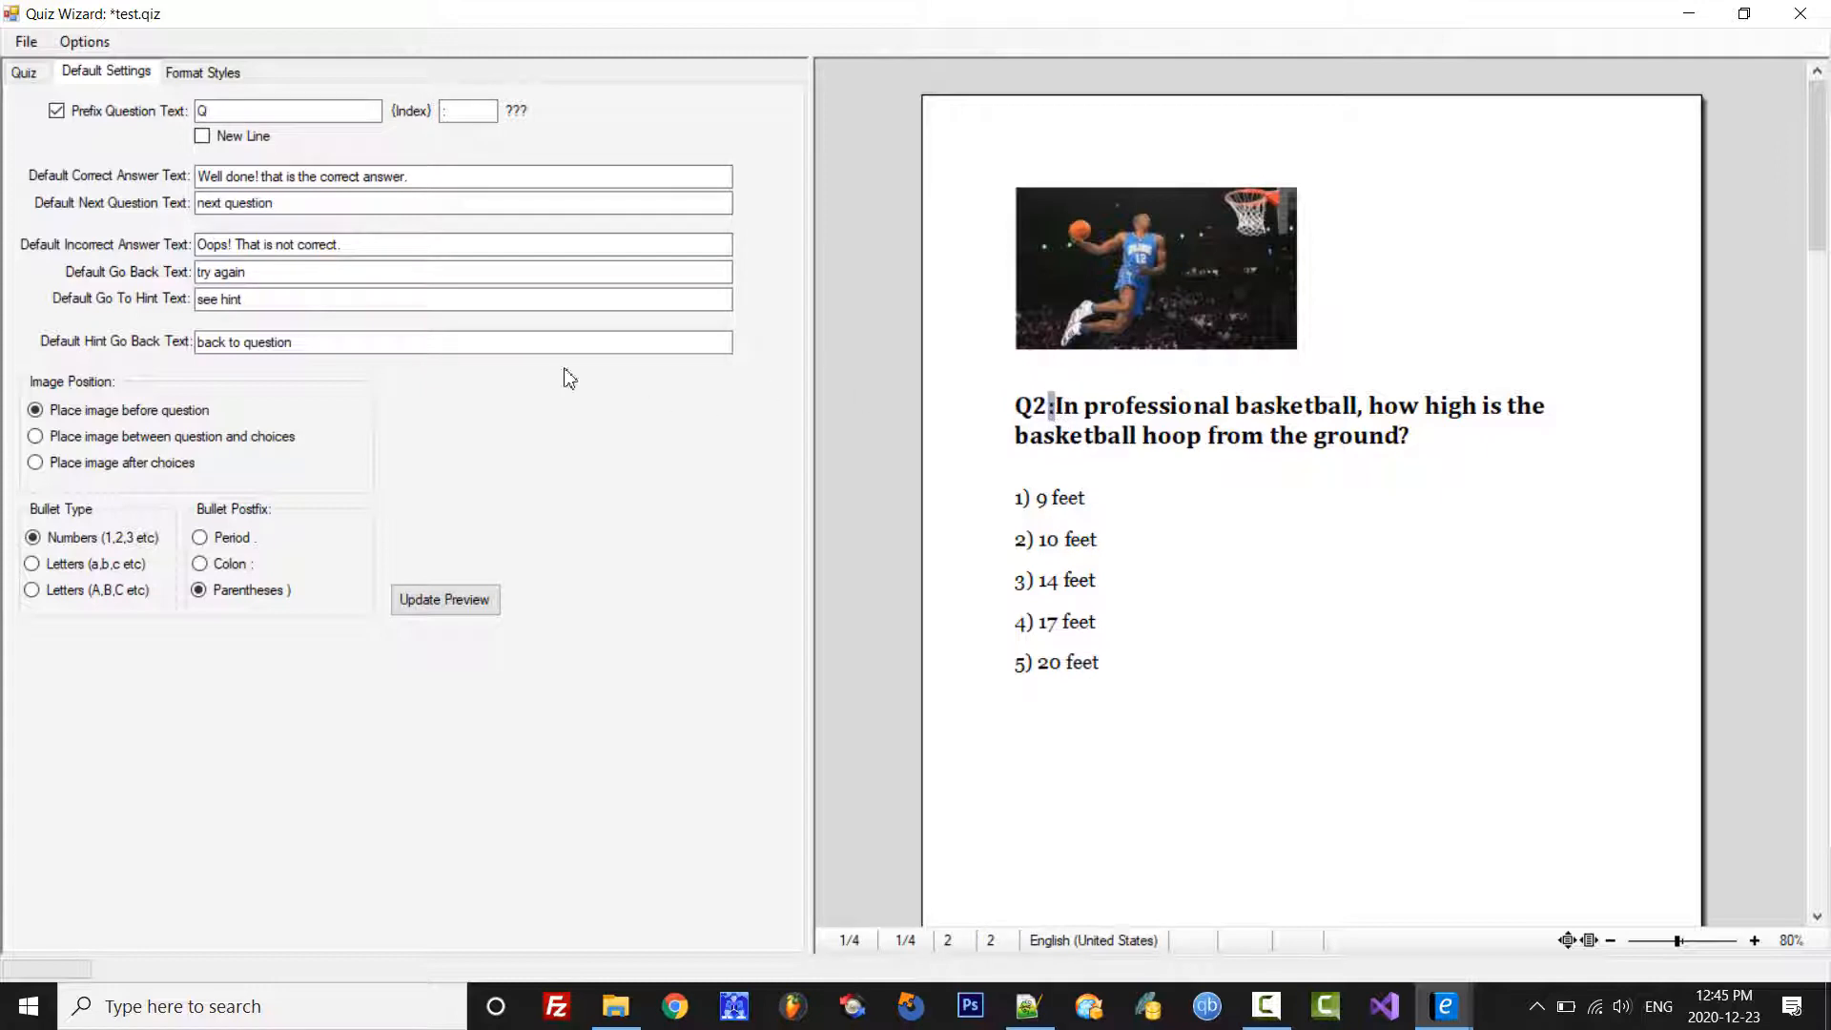
pyautogui.click(478, 114)
pyautogui.write('-')
pyautogui.click(465, 608)
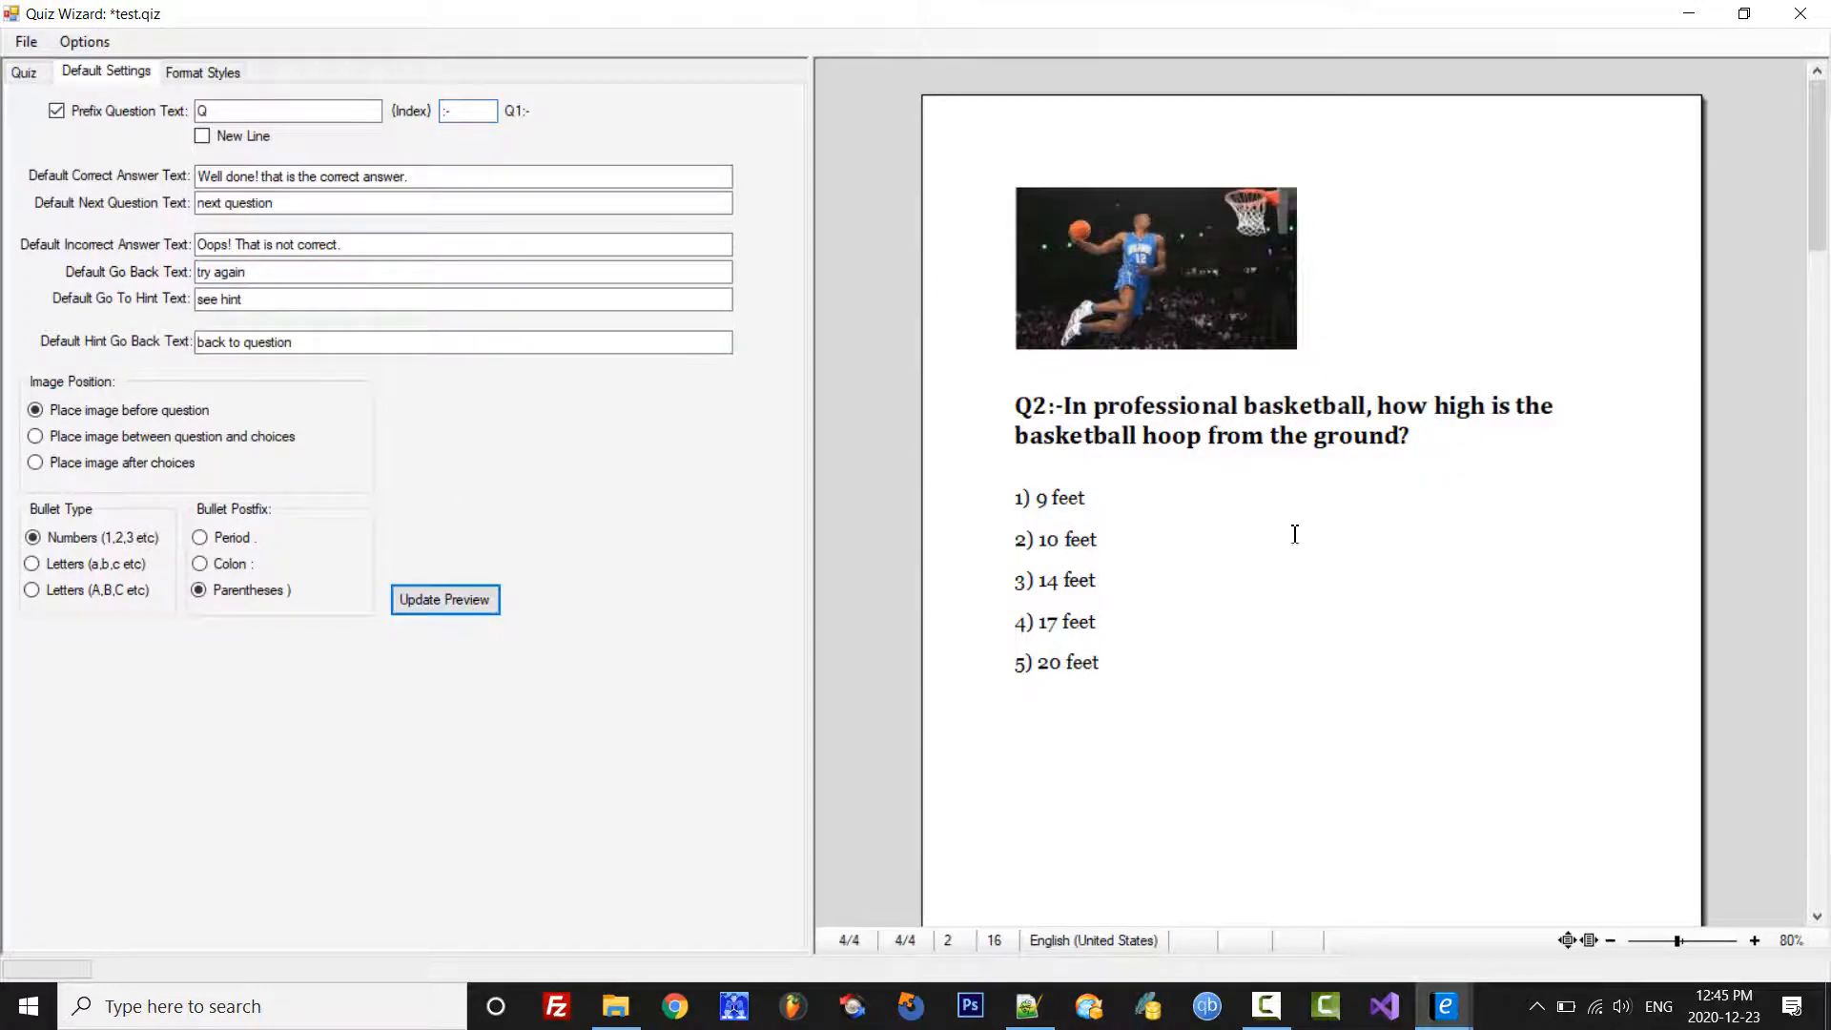
# Step: Restore the prefix text after the question index to ":" and update the preview
pyautogui.tripleClick(1060, 405)
pyautogui.click(521, 133)
pyautogui.write('---')
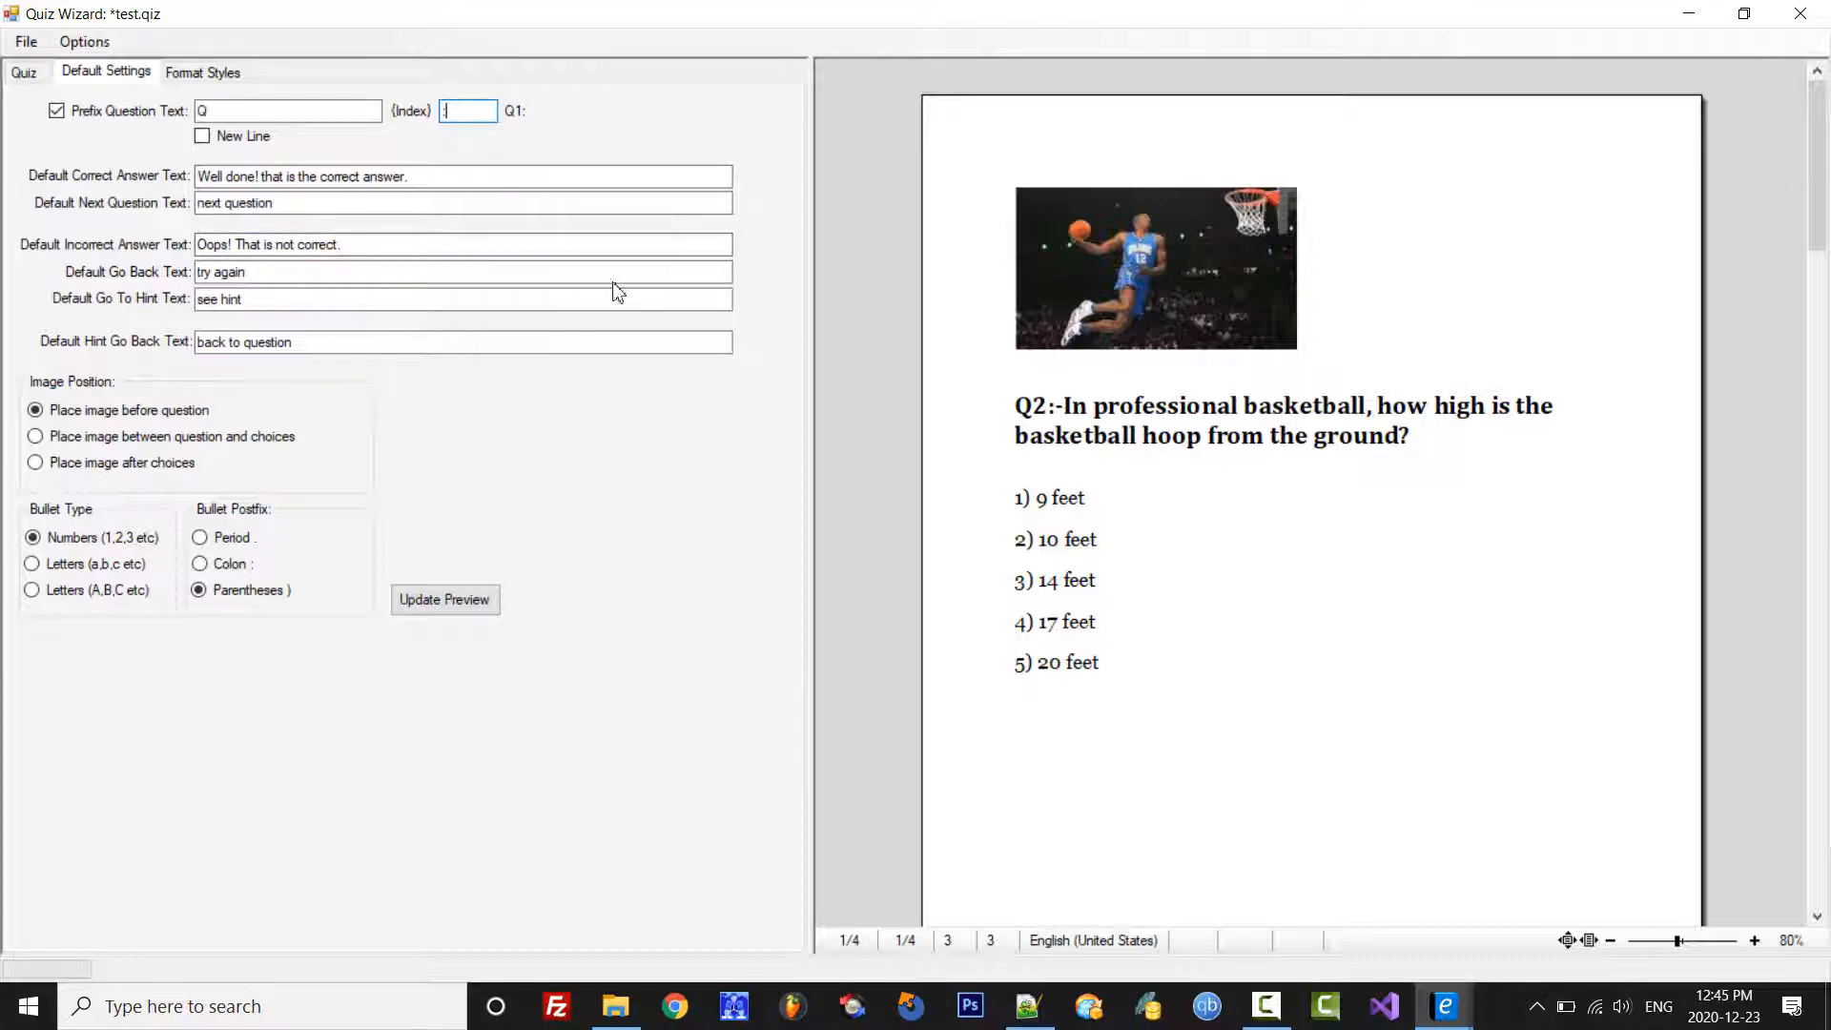
pyautogui.click(472, 602)
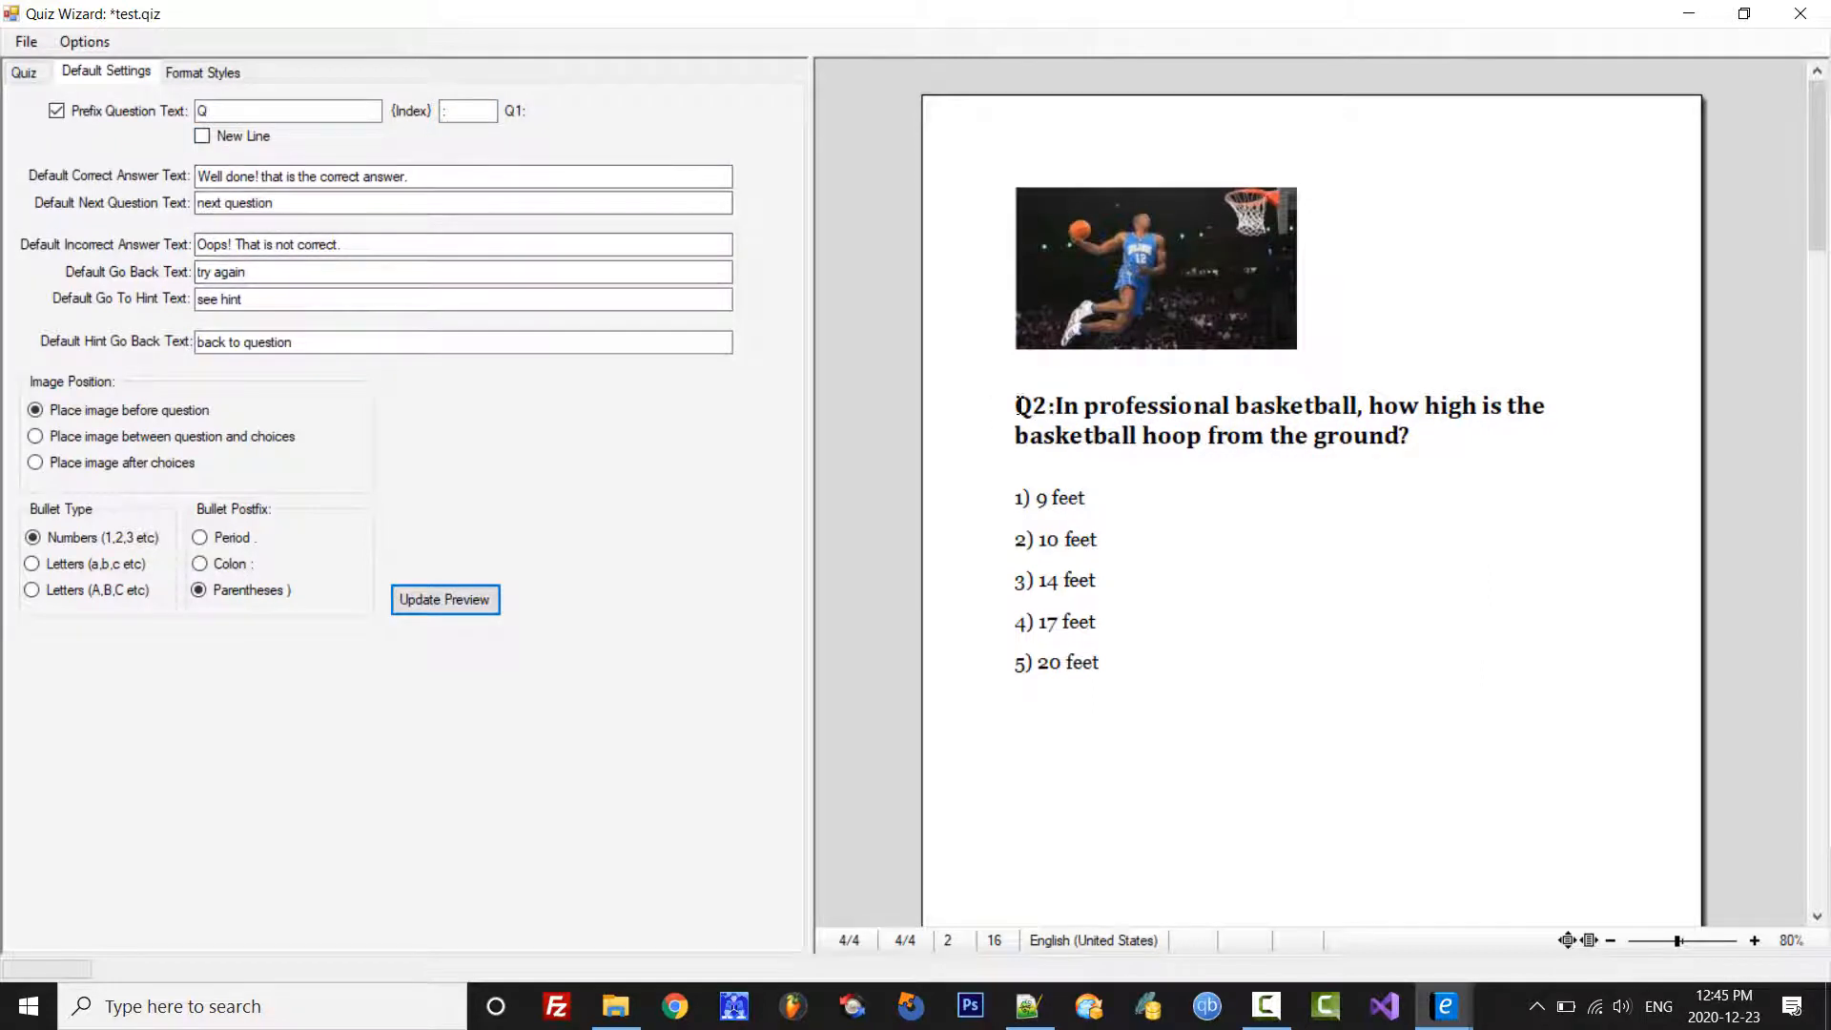
# Step: Try putting the question prefix on a new line in the preview, and return it to the same line
pyautogui.click(233, 136)
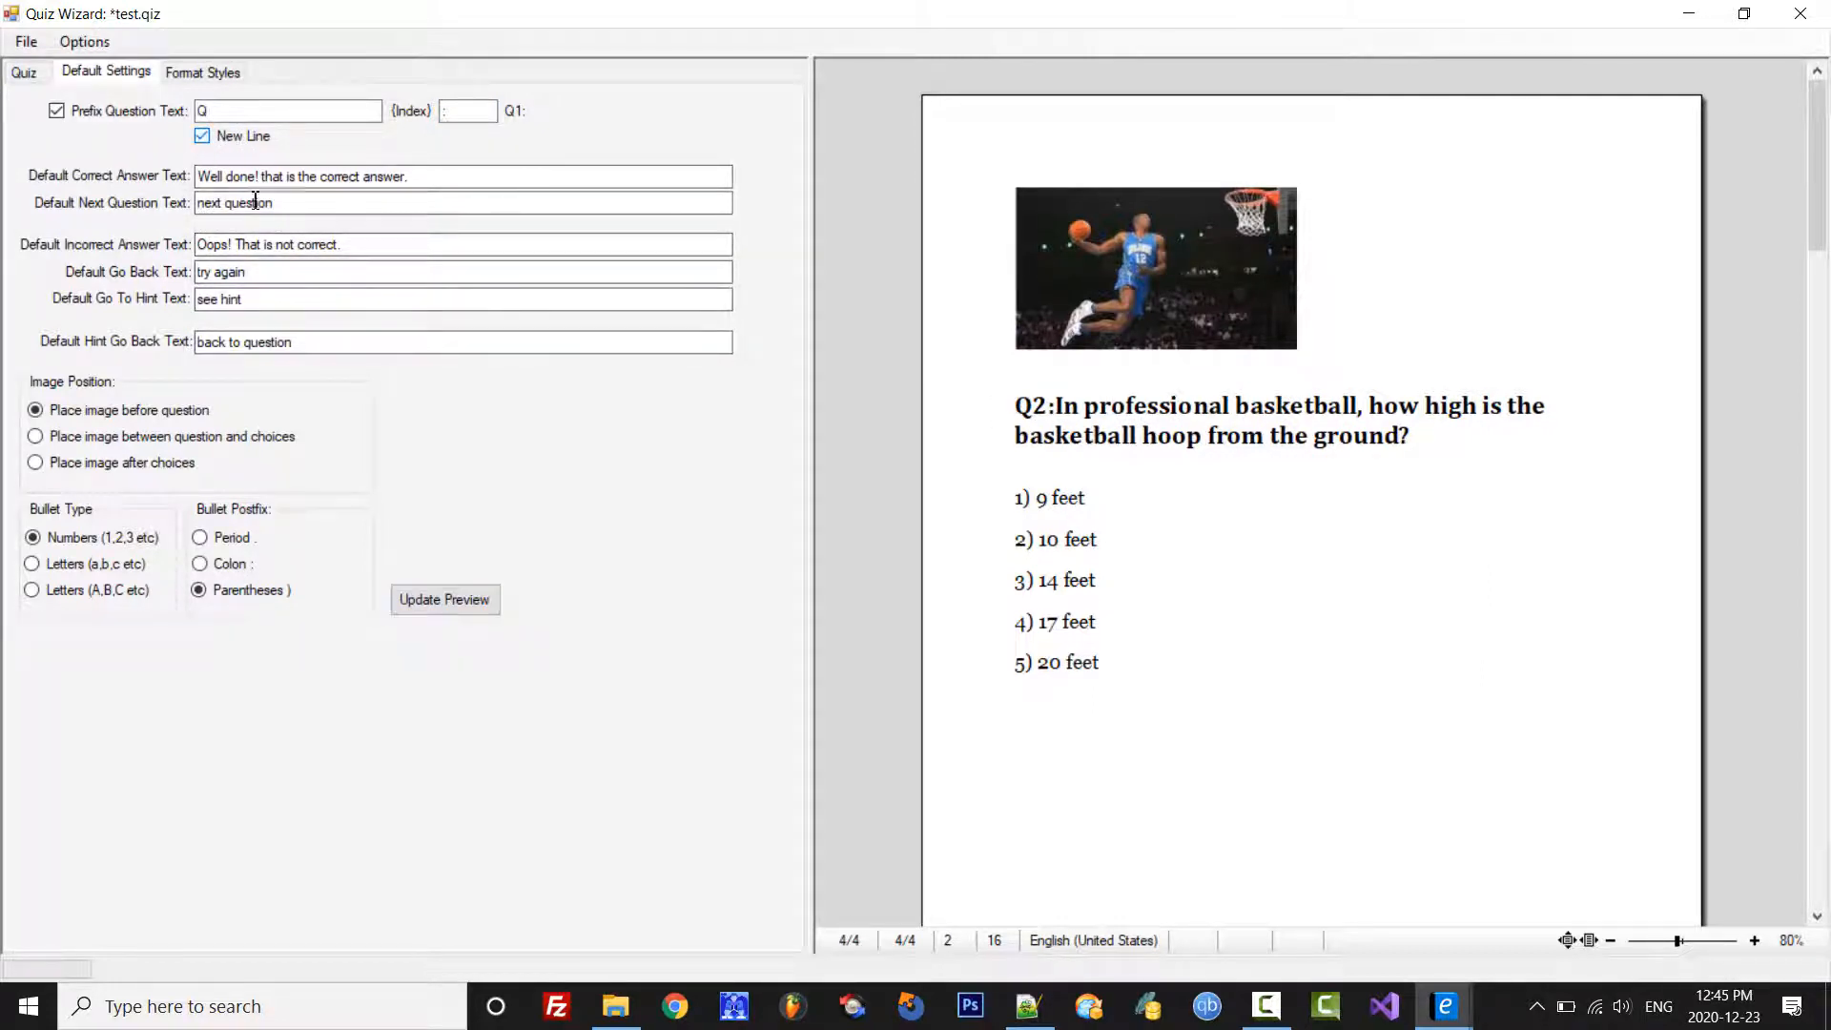
pyautogui.click(466, 613)
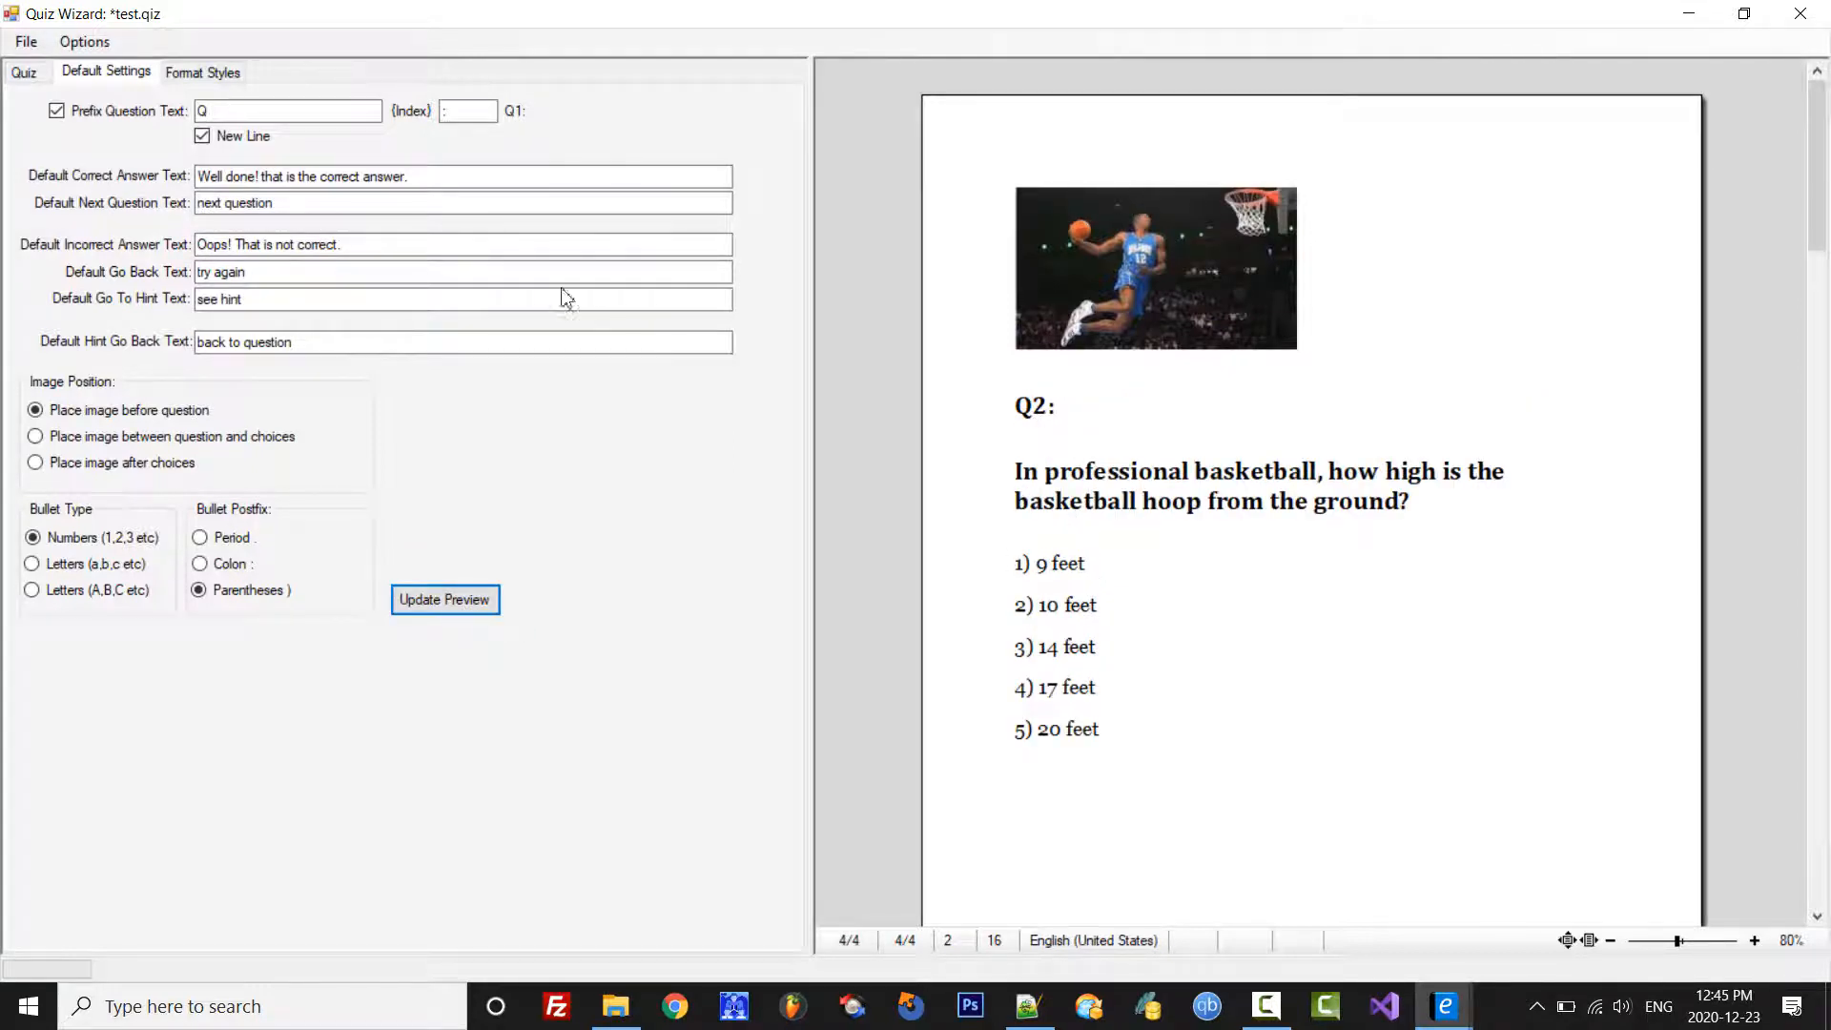
pyautogui.click(230, 137)
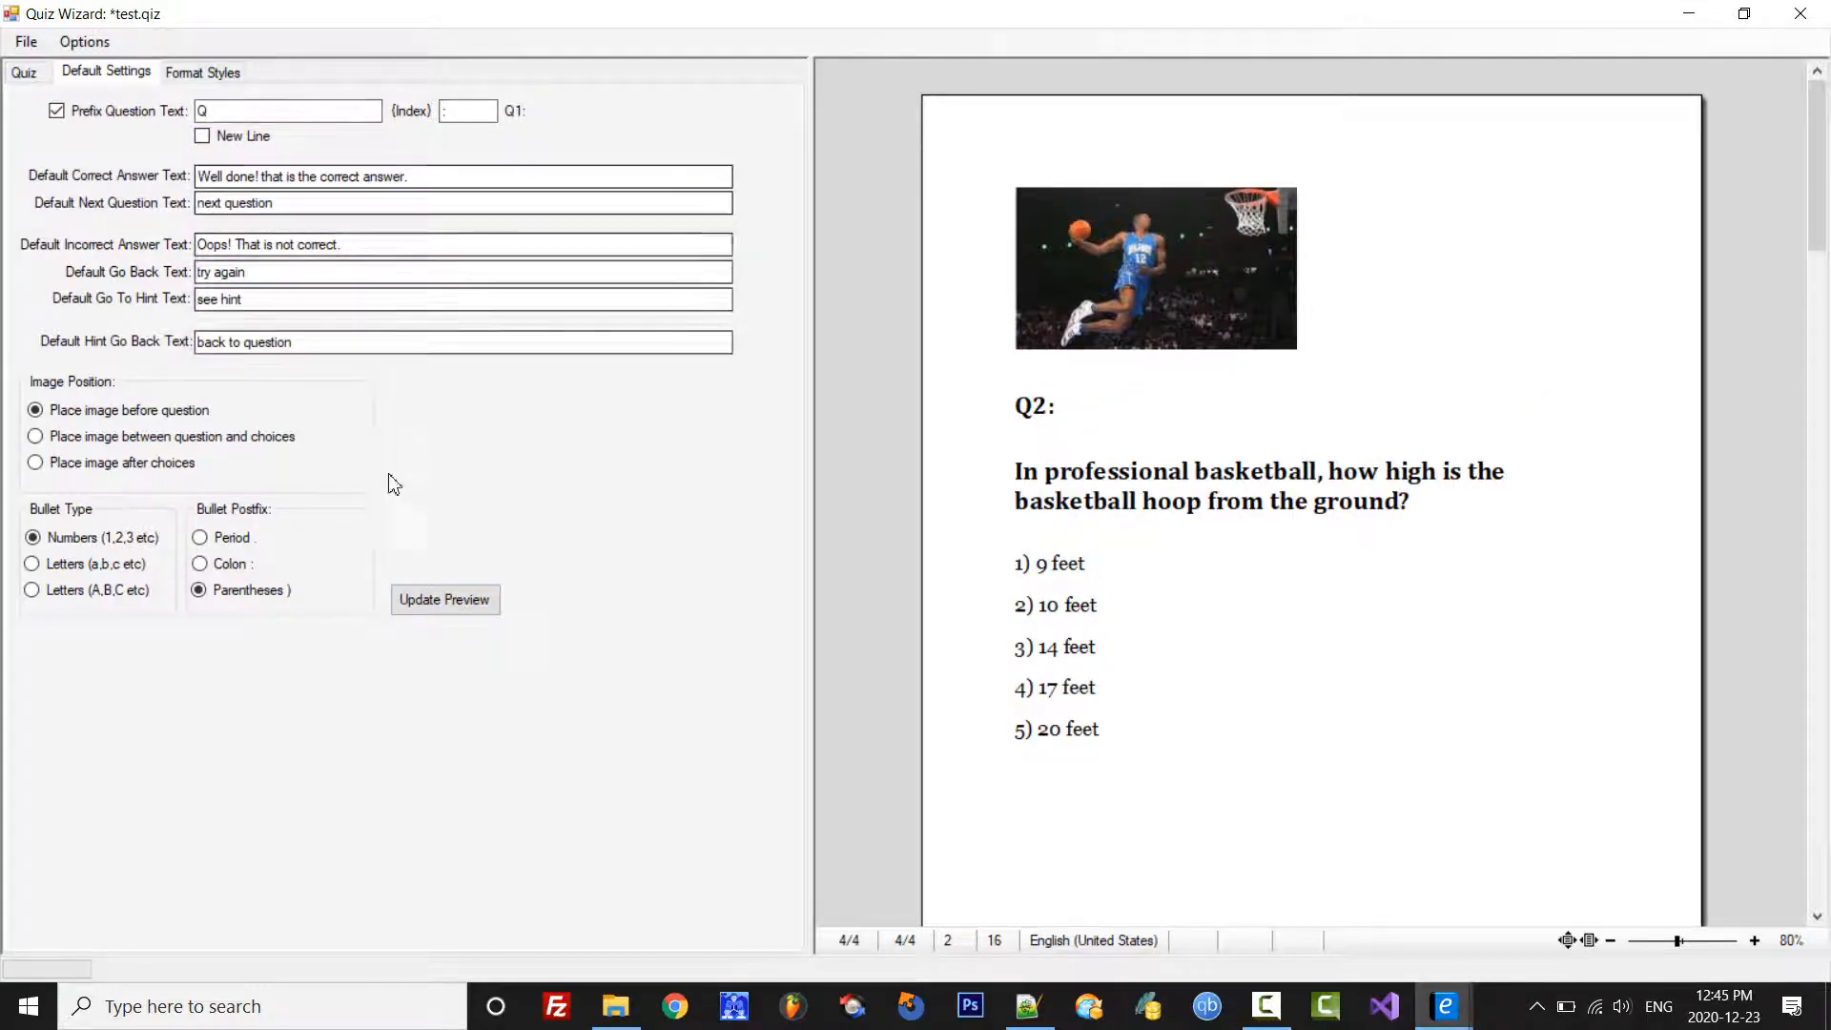
pyautogui.click(477, 609)
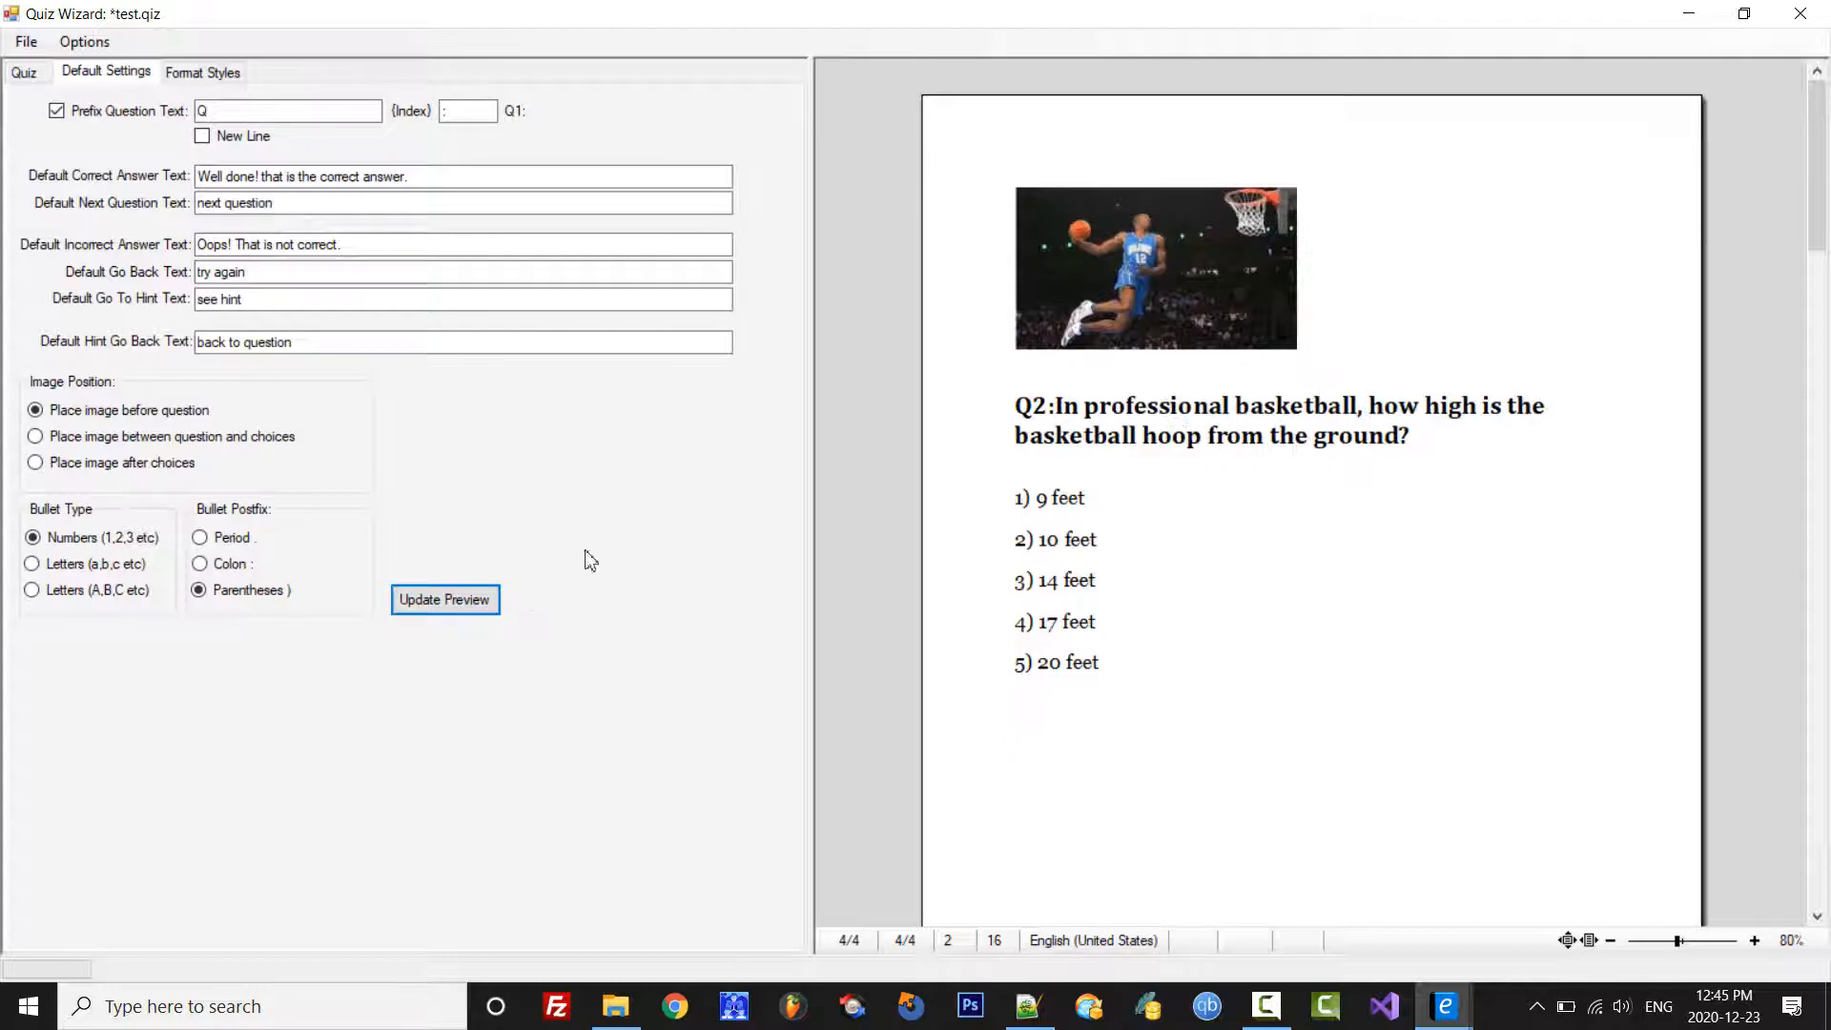
# Step: Open the format style settings and examine the question and choice text in the preview
pyautogui.click(218, 78)
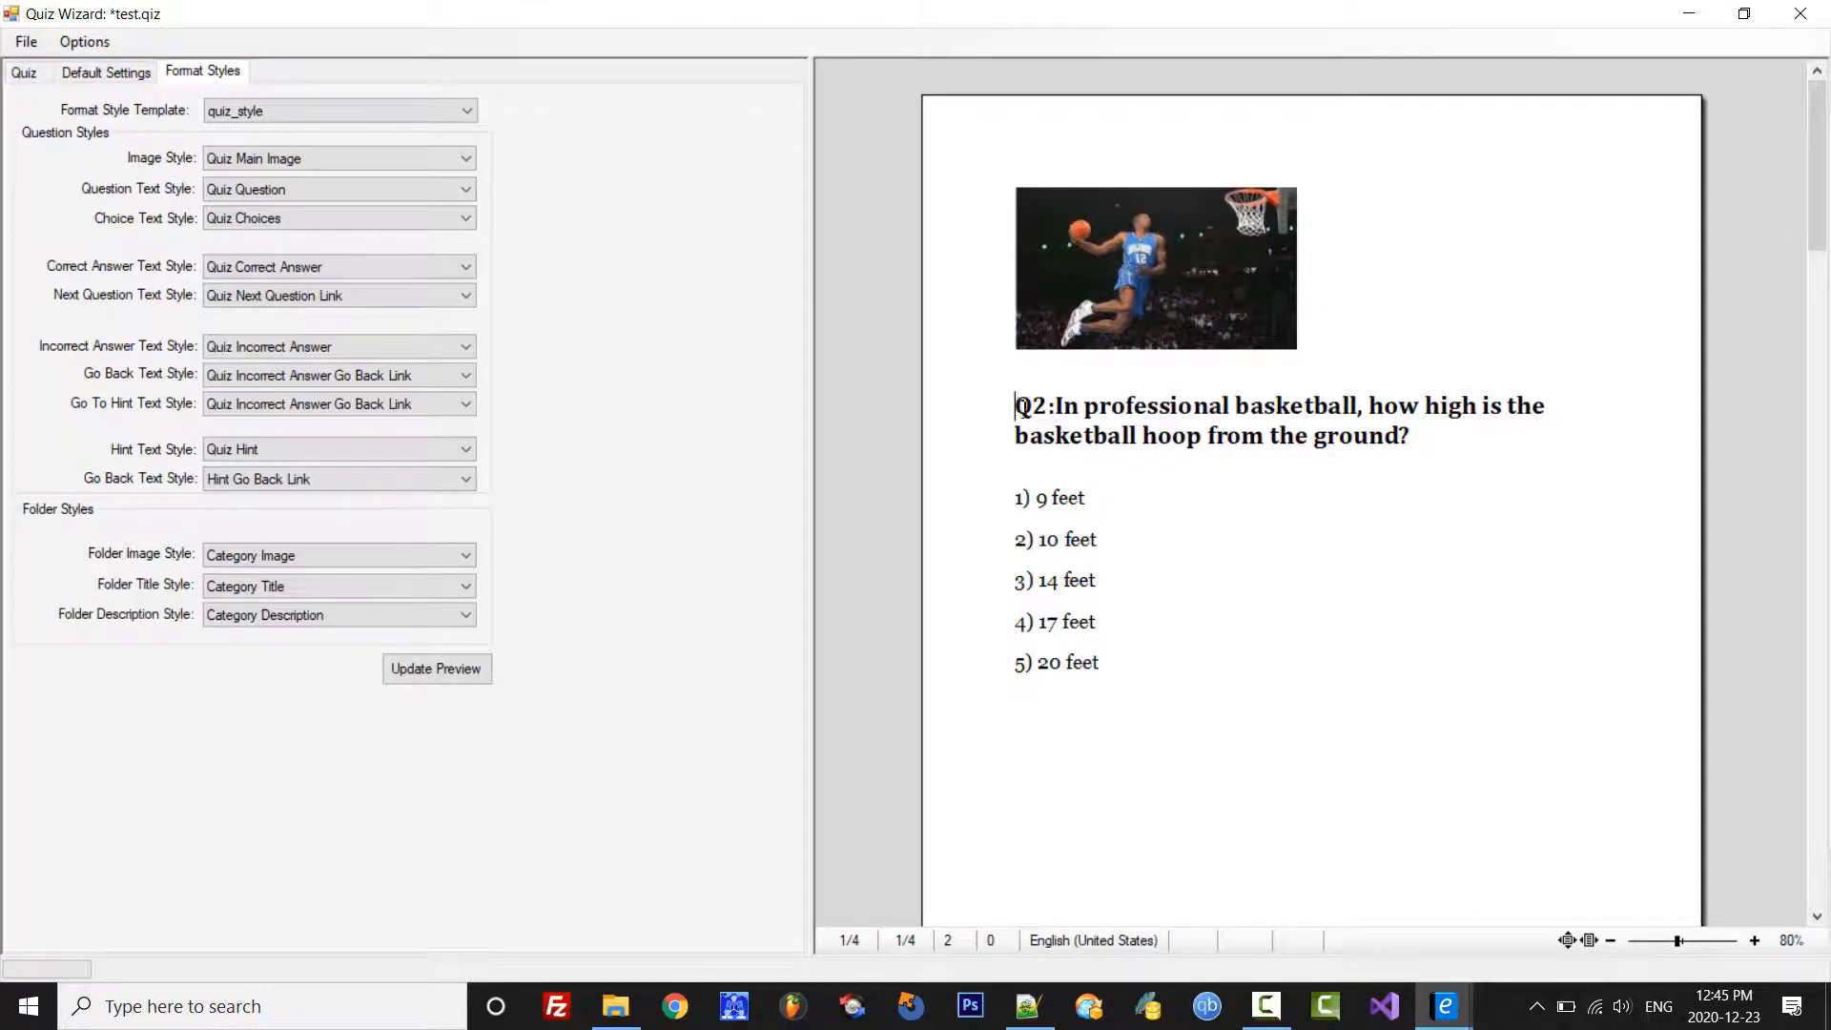
pyautogui.moveTo(1020, 408); pyautogui.dragTo(1466, 444)
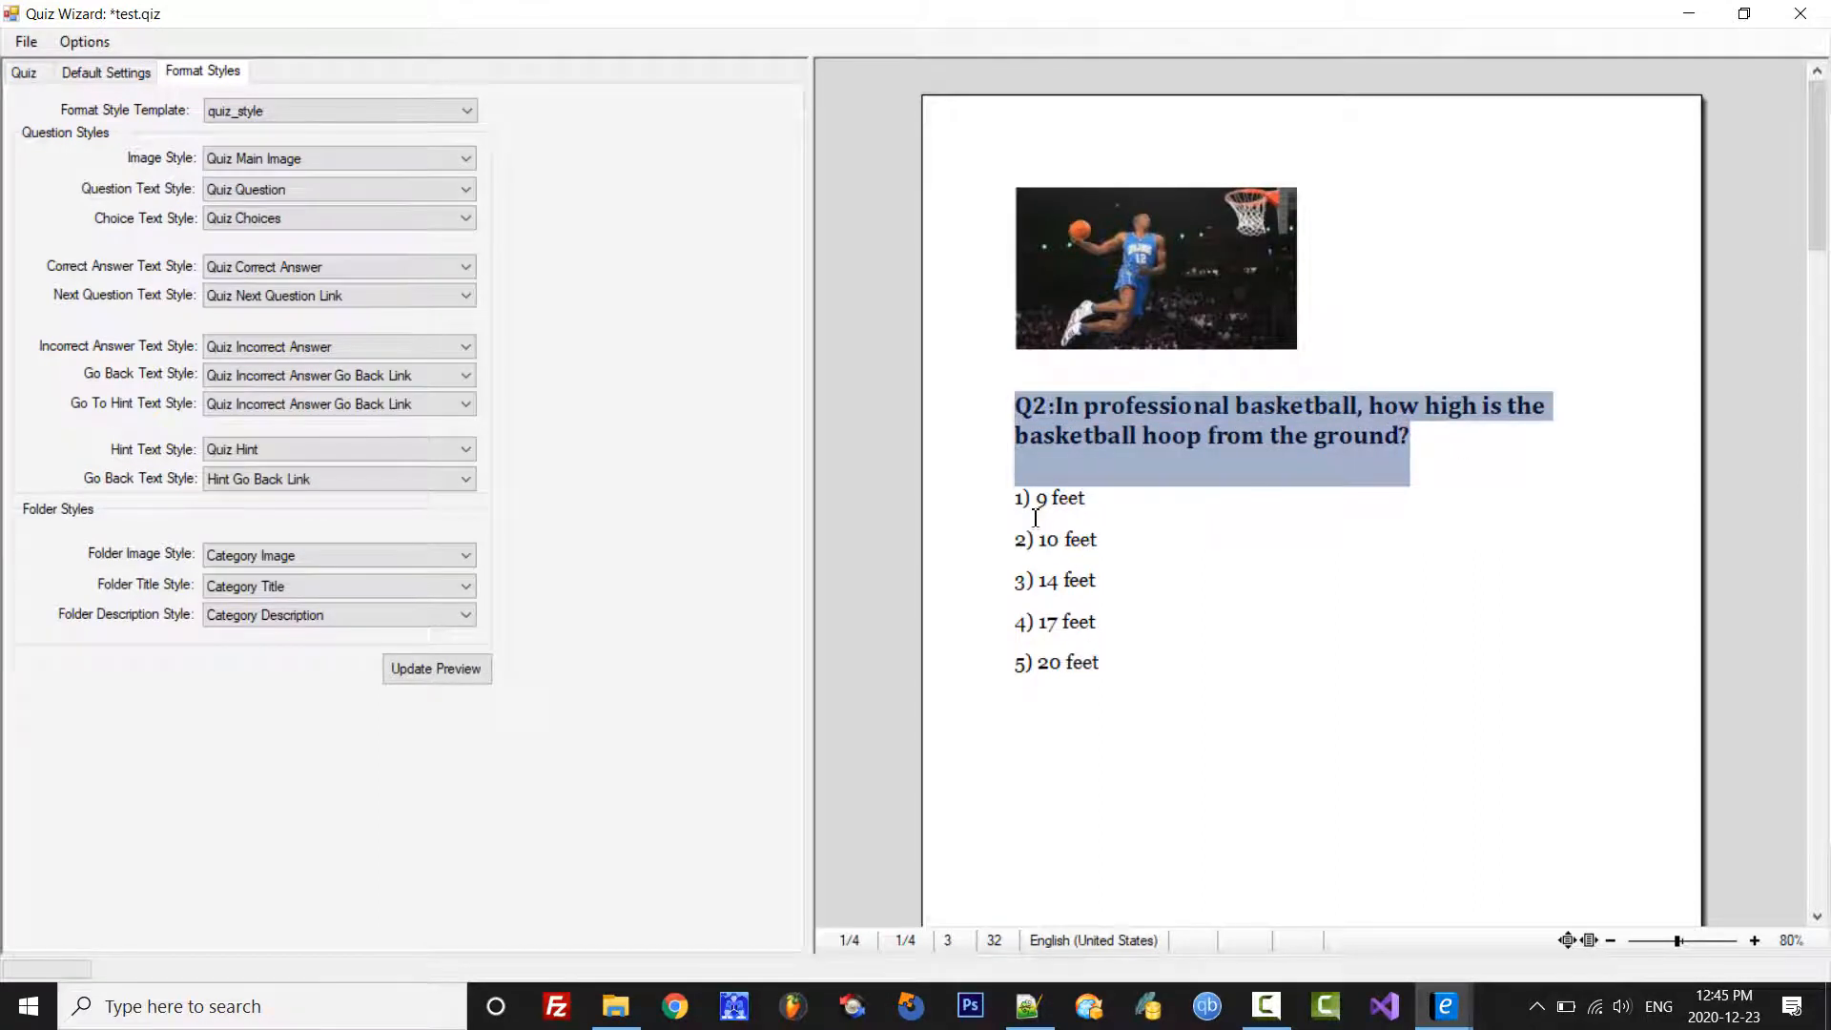
pyautogui.moveTo(1020, 498); pyautogui.dragTo(1136, 658)
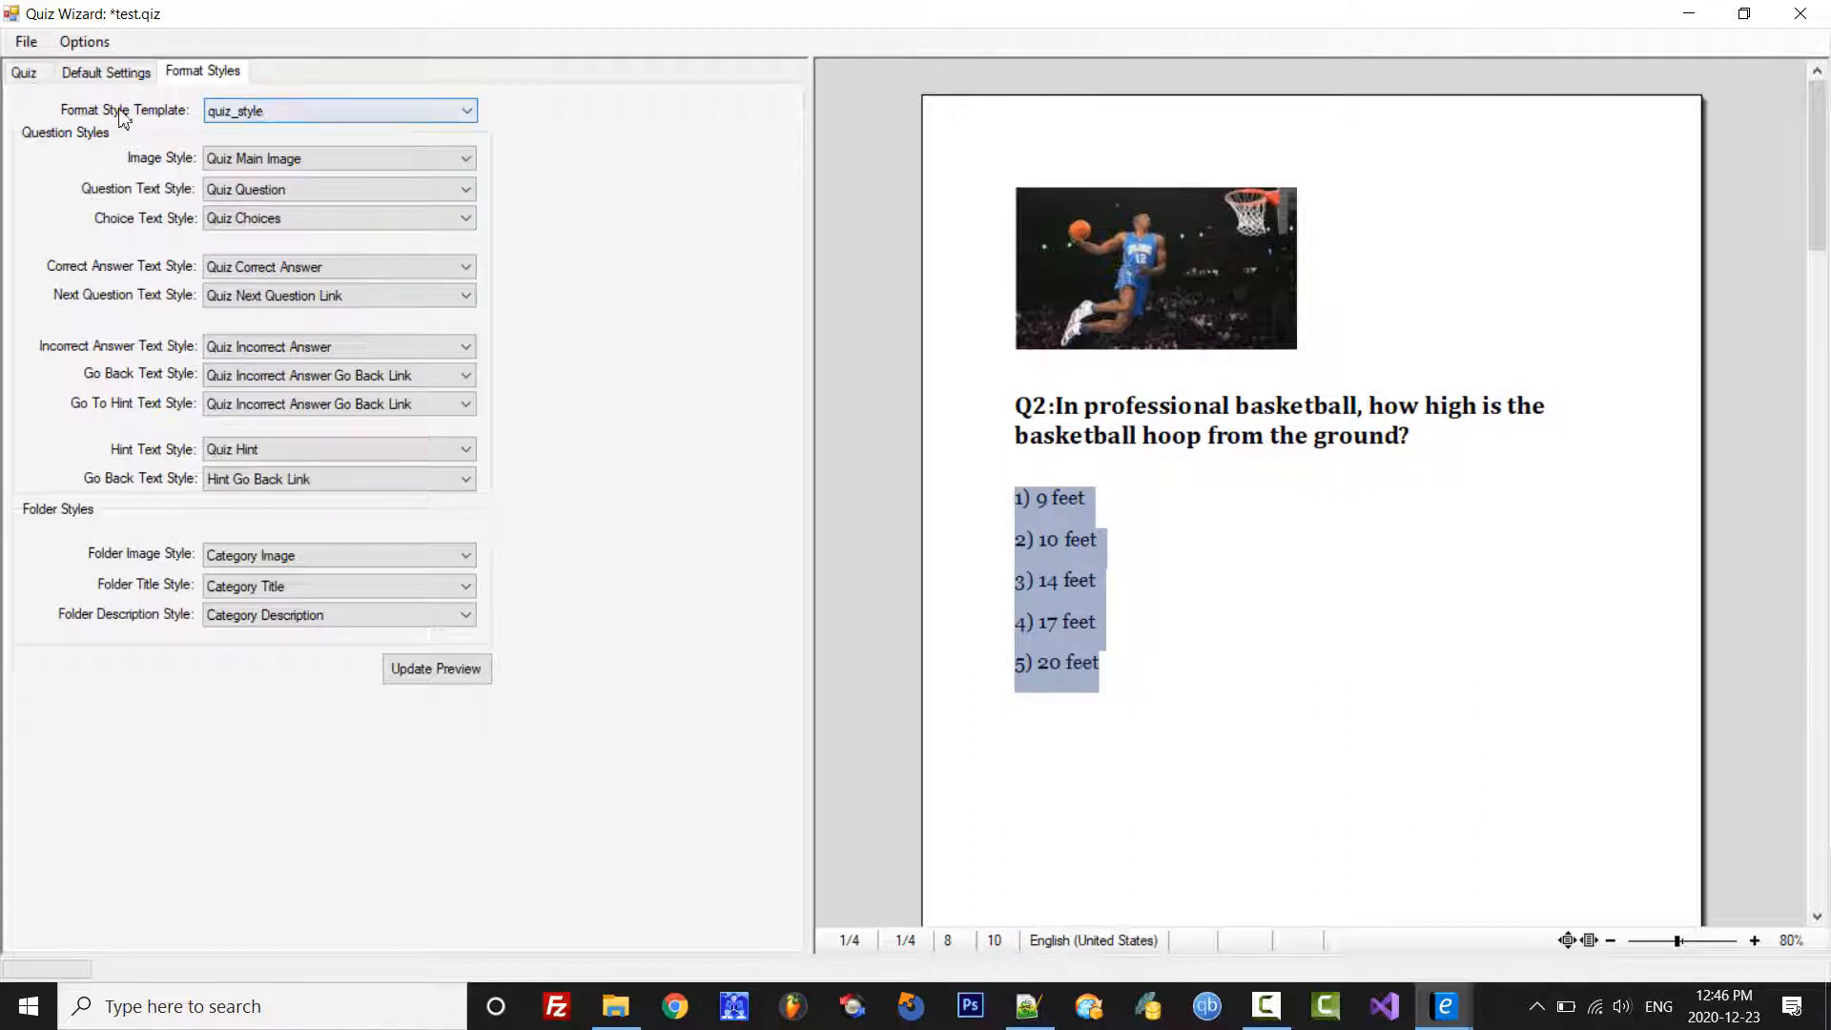
# Step: Select quiz_style as the format style template and Quiz Main Image as the image style
pyautogui.click(344, 116)
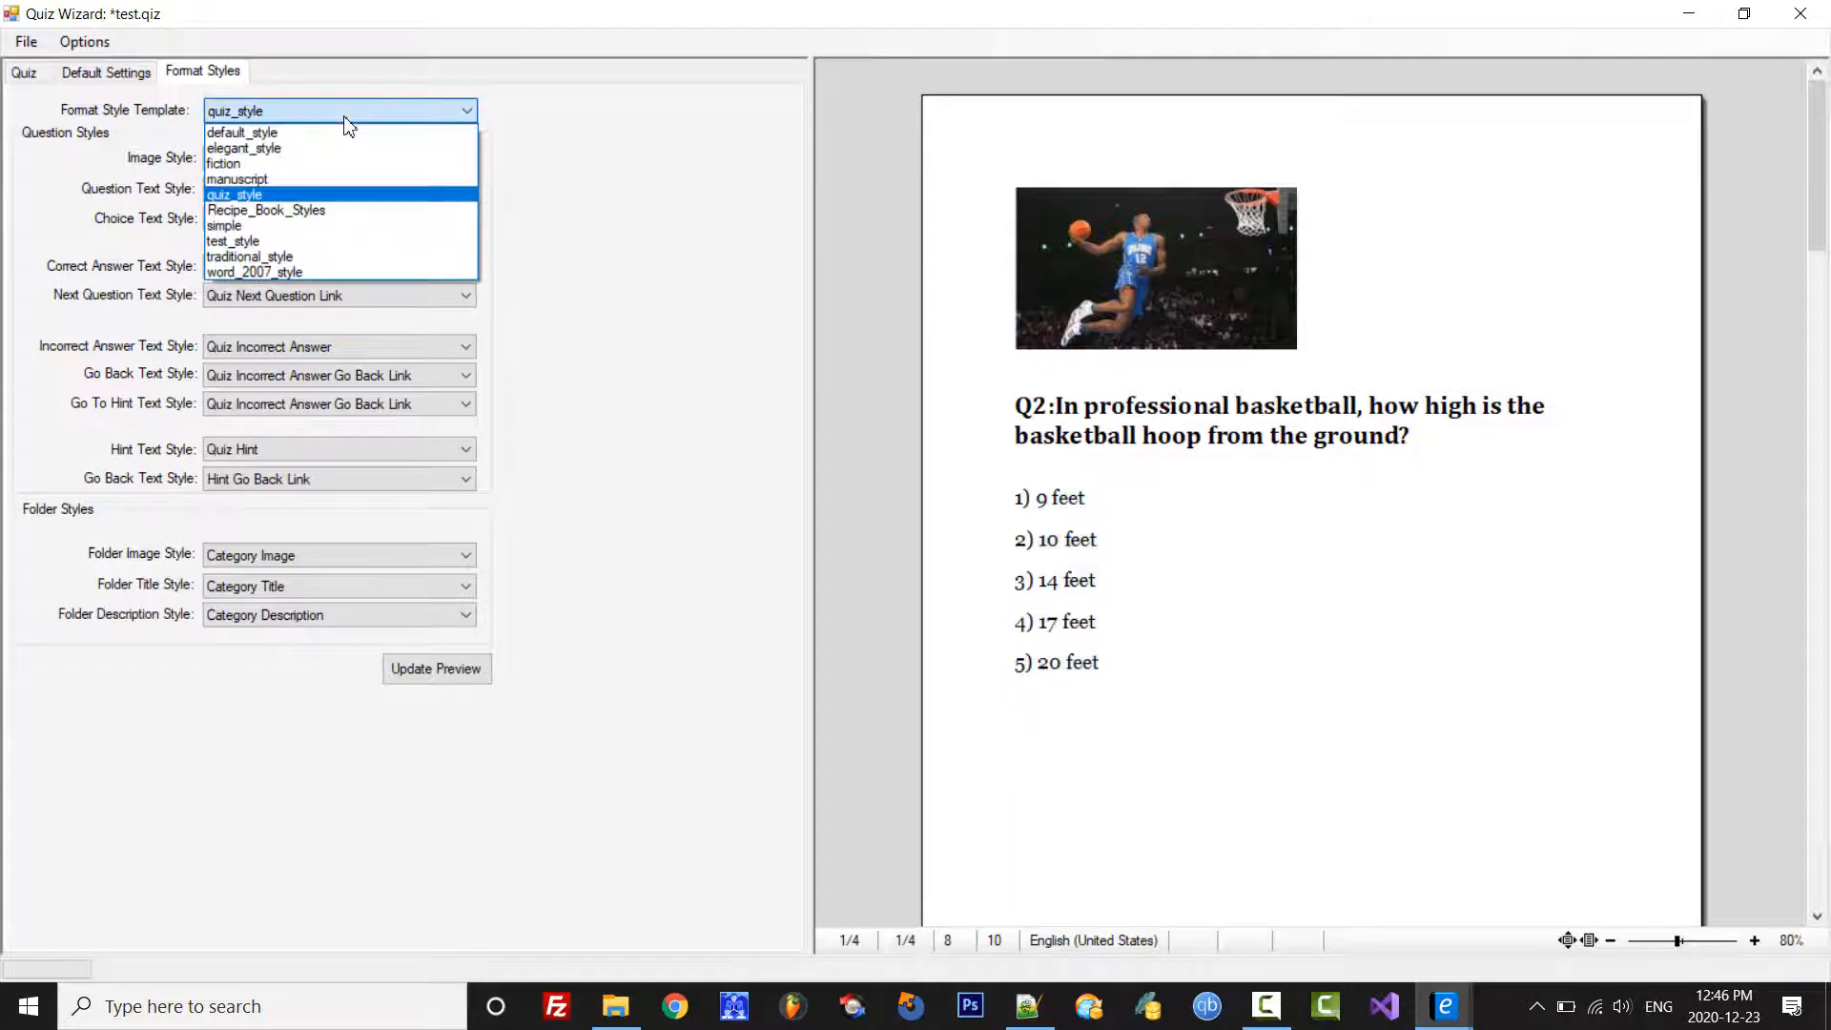
pyautogui.click(246, 197)
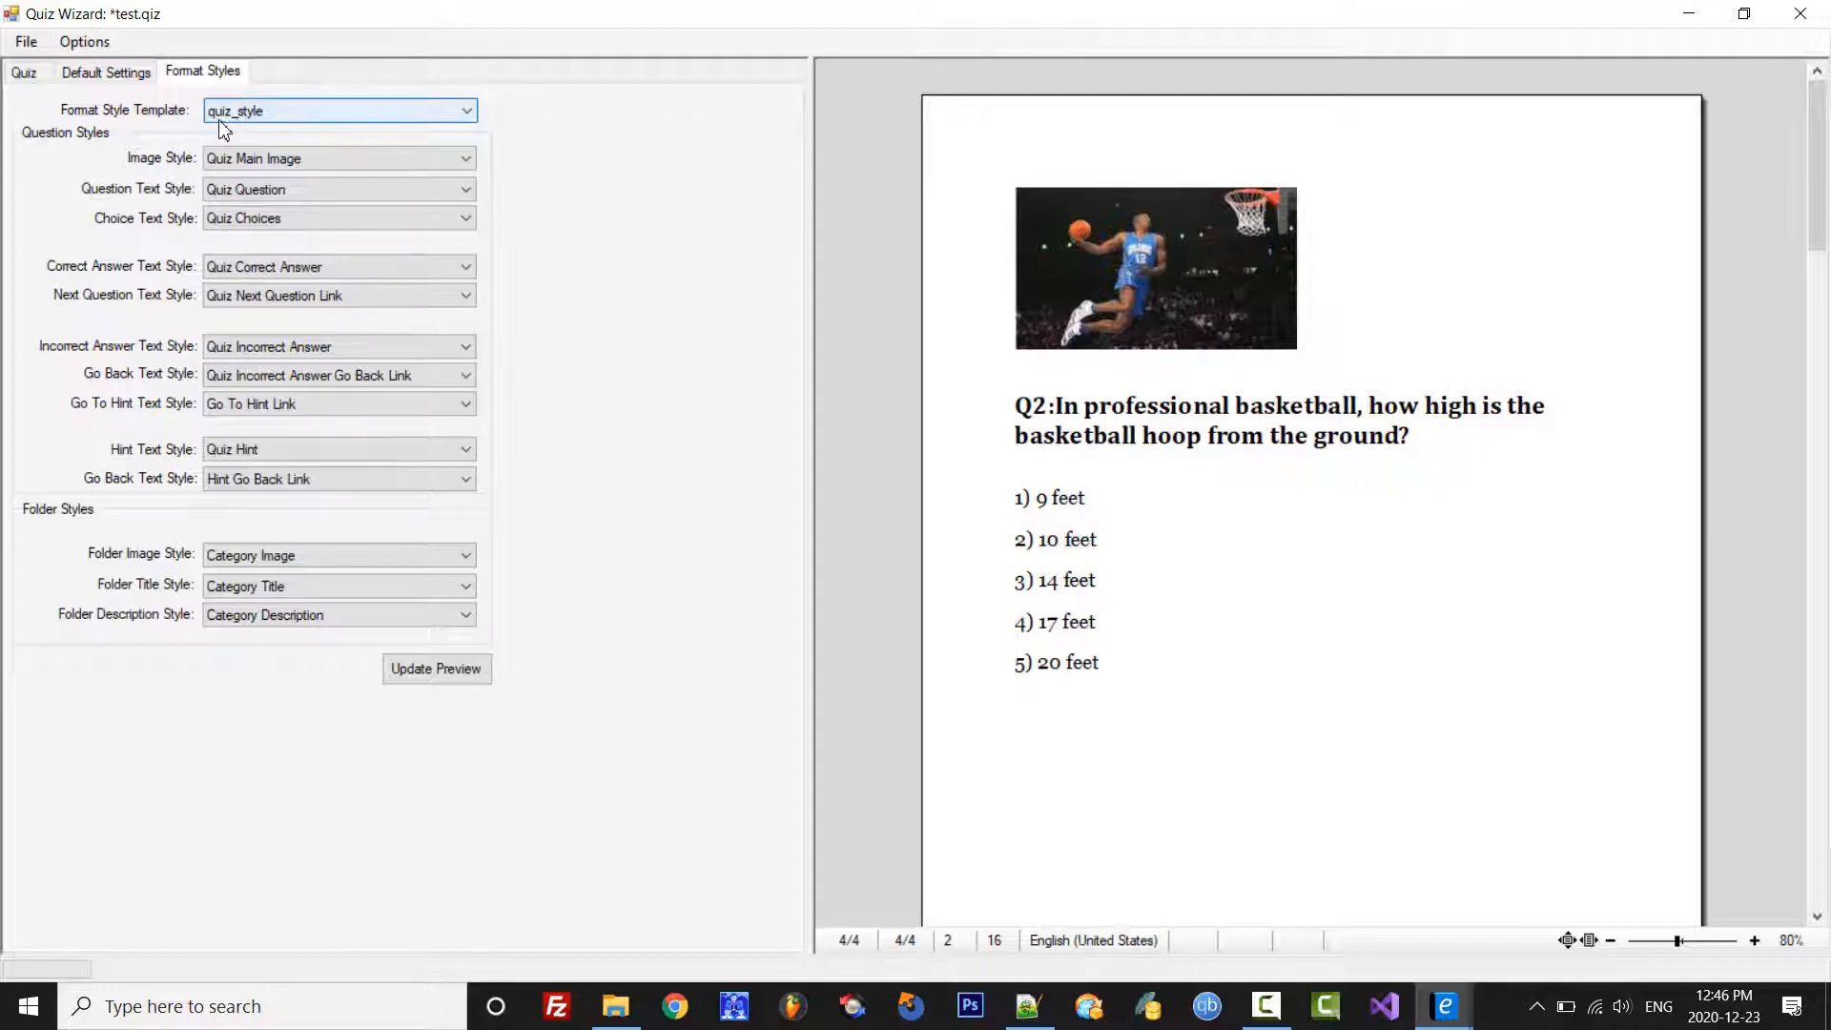
pyautogui.click(254, 117)
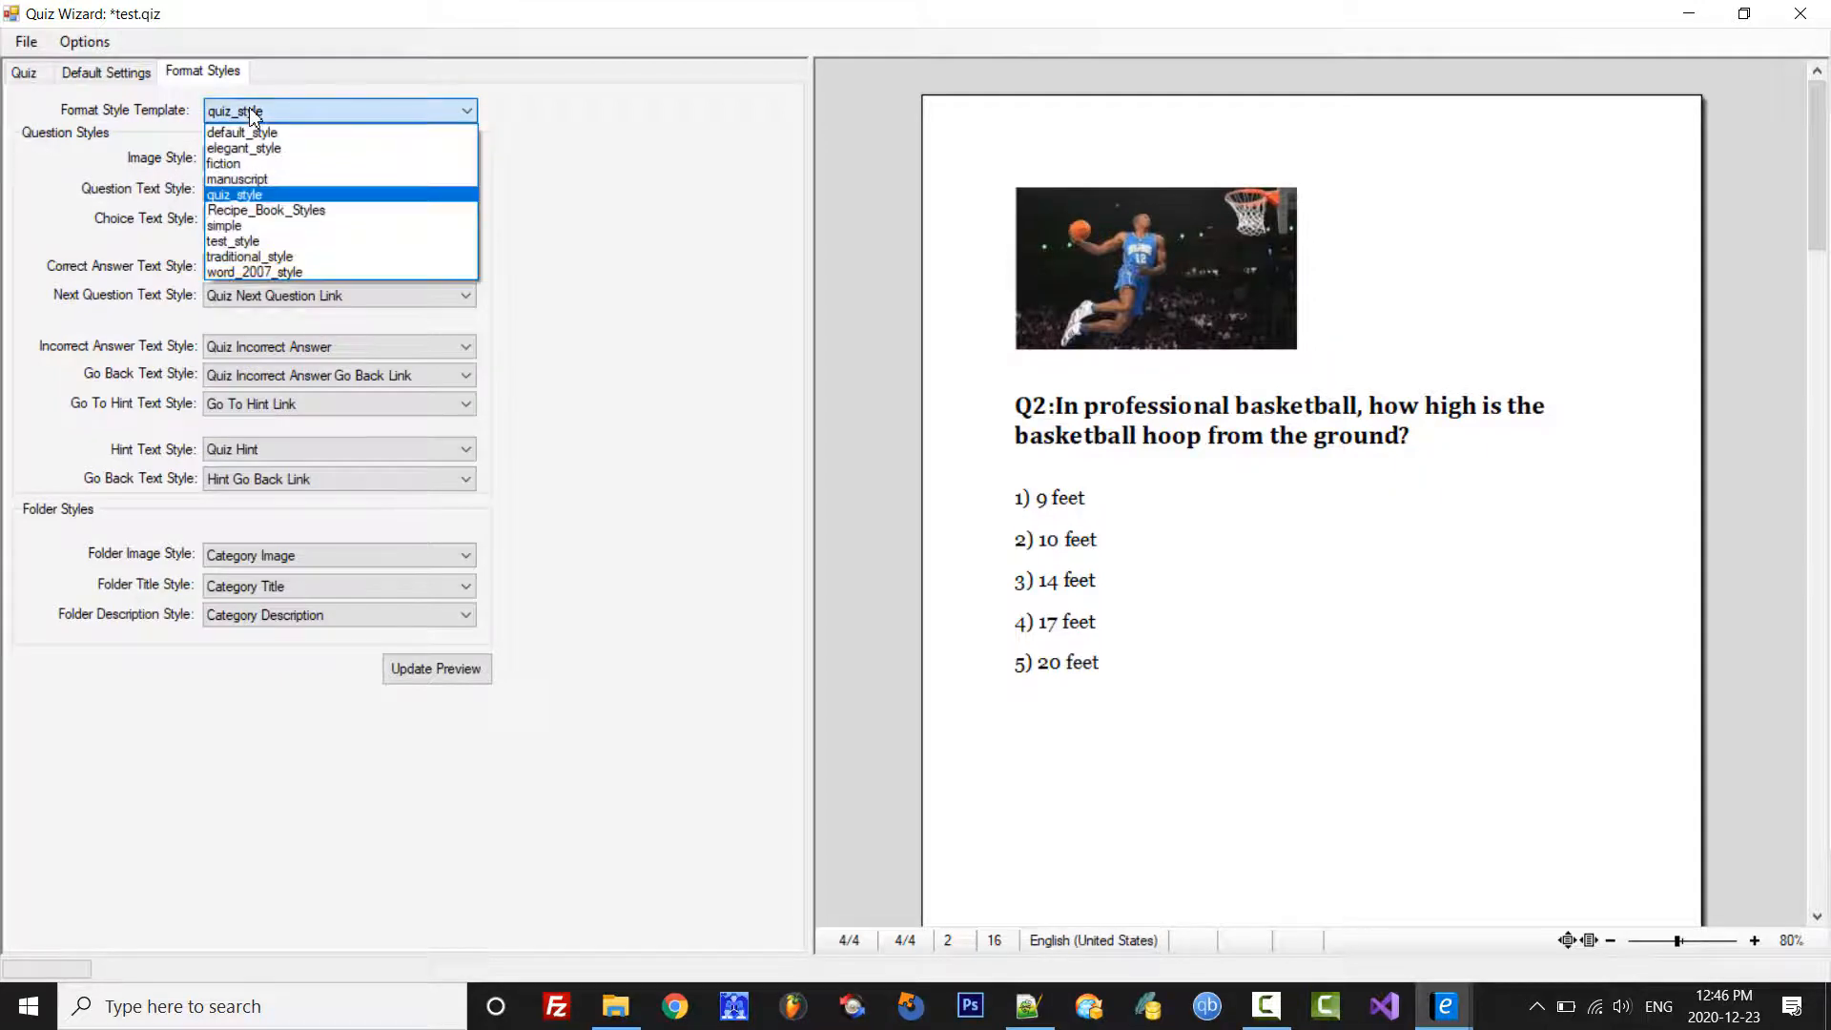
pyautogui.click(268, 196)
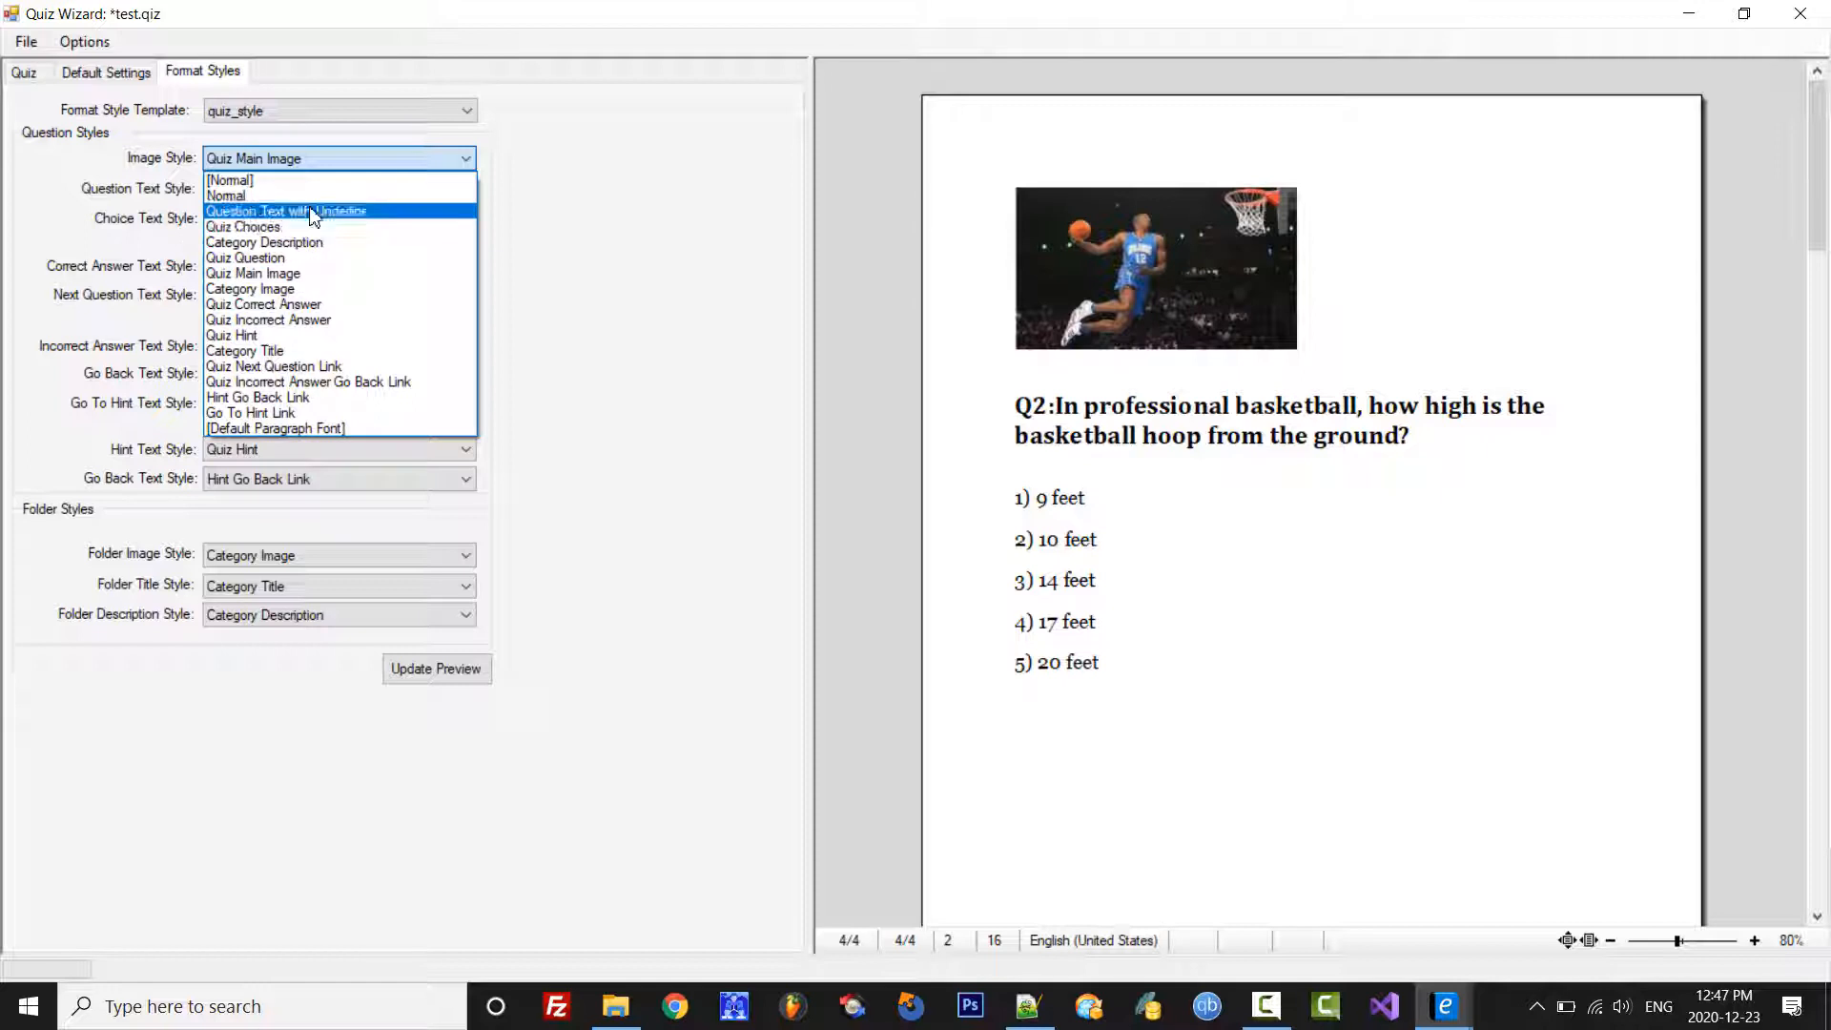
pyautogui.click(311, 273)
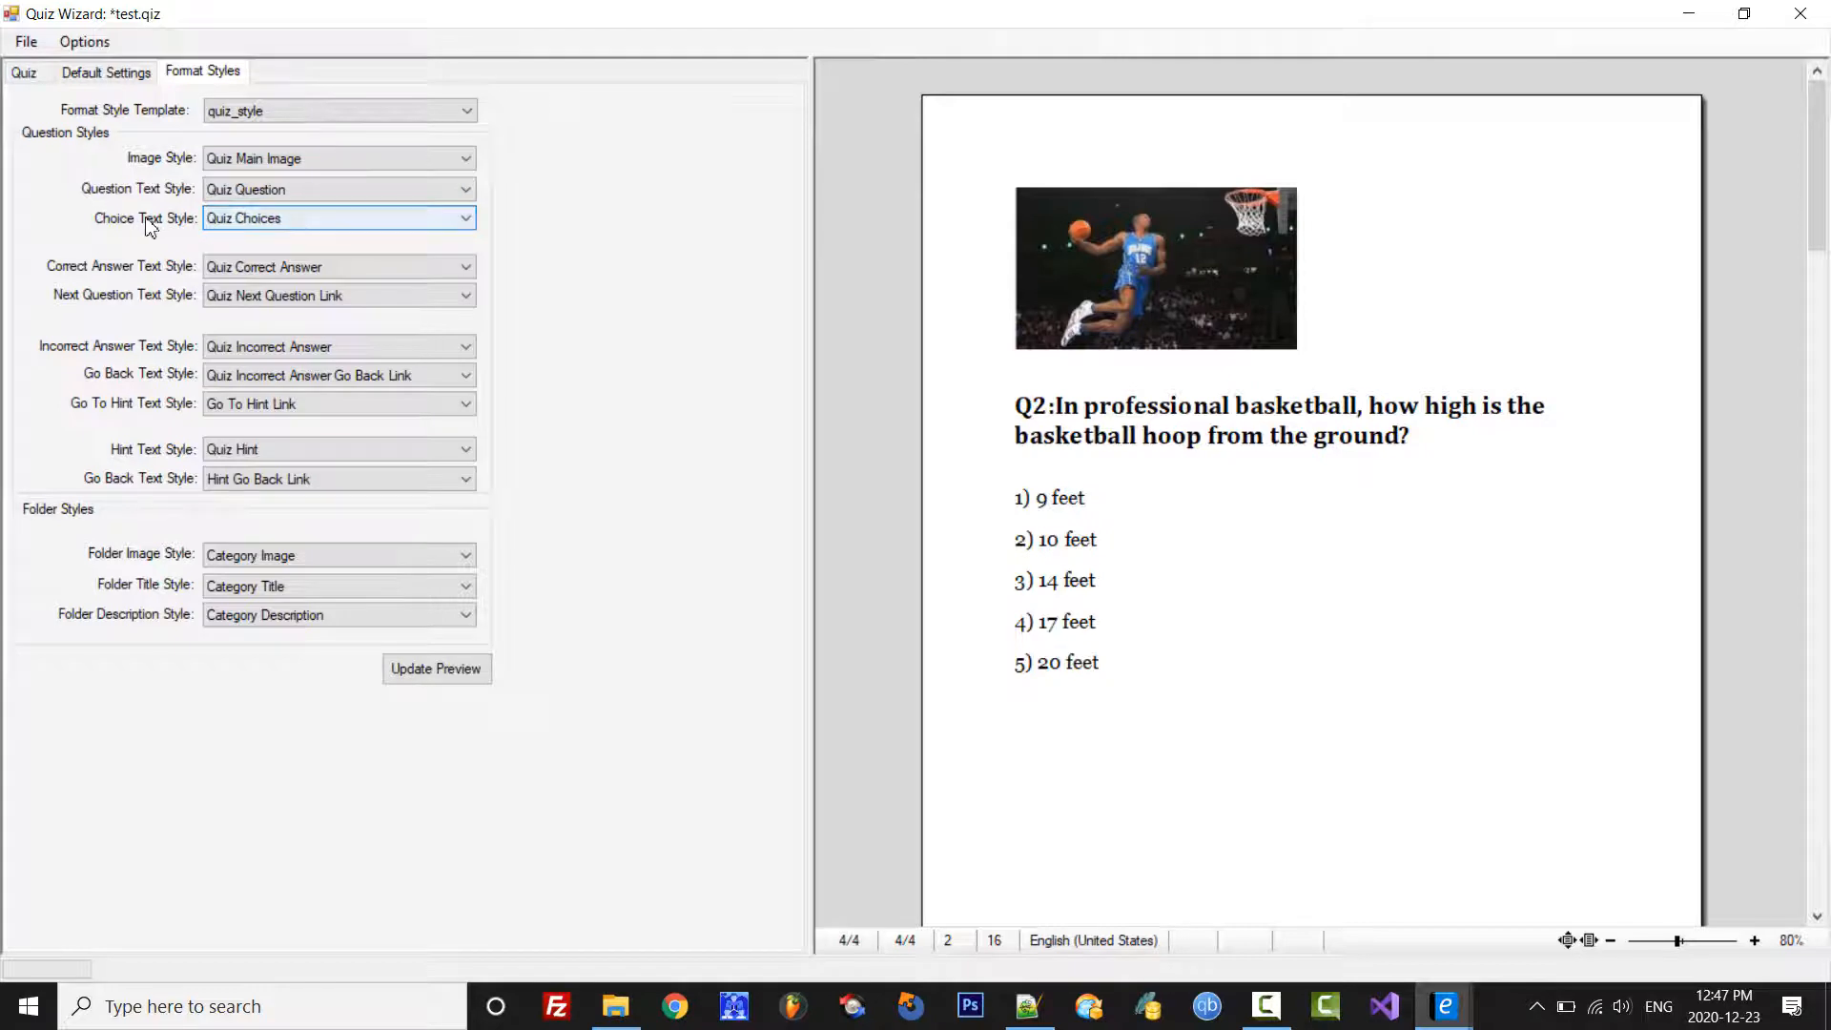
# Step: Set the choice text style to Question Text with Underline and update the preview
pyautogui.moveTo(1014, 494); pyautogui.dragTo(1099, 672)
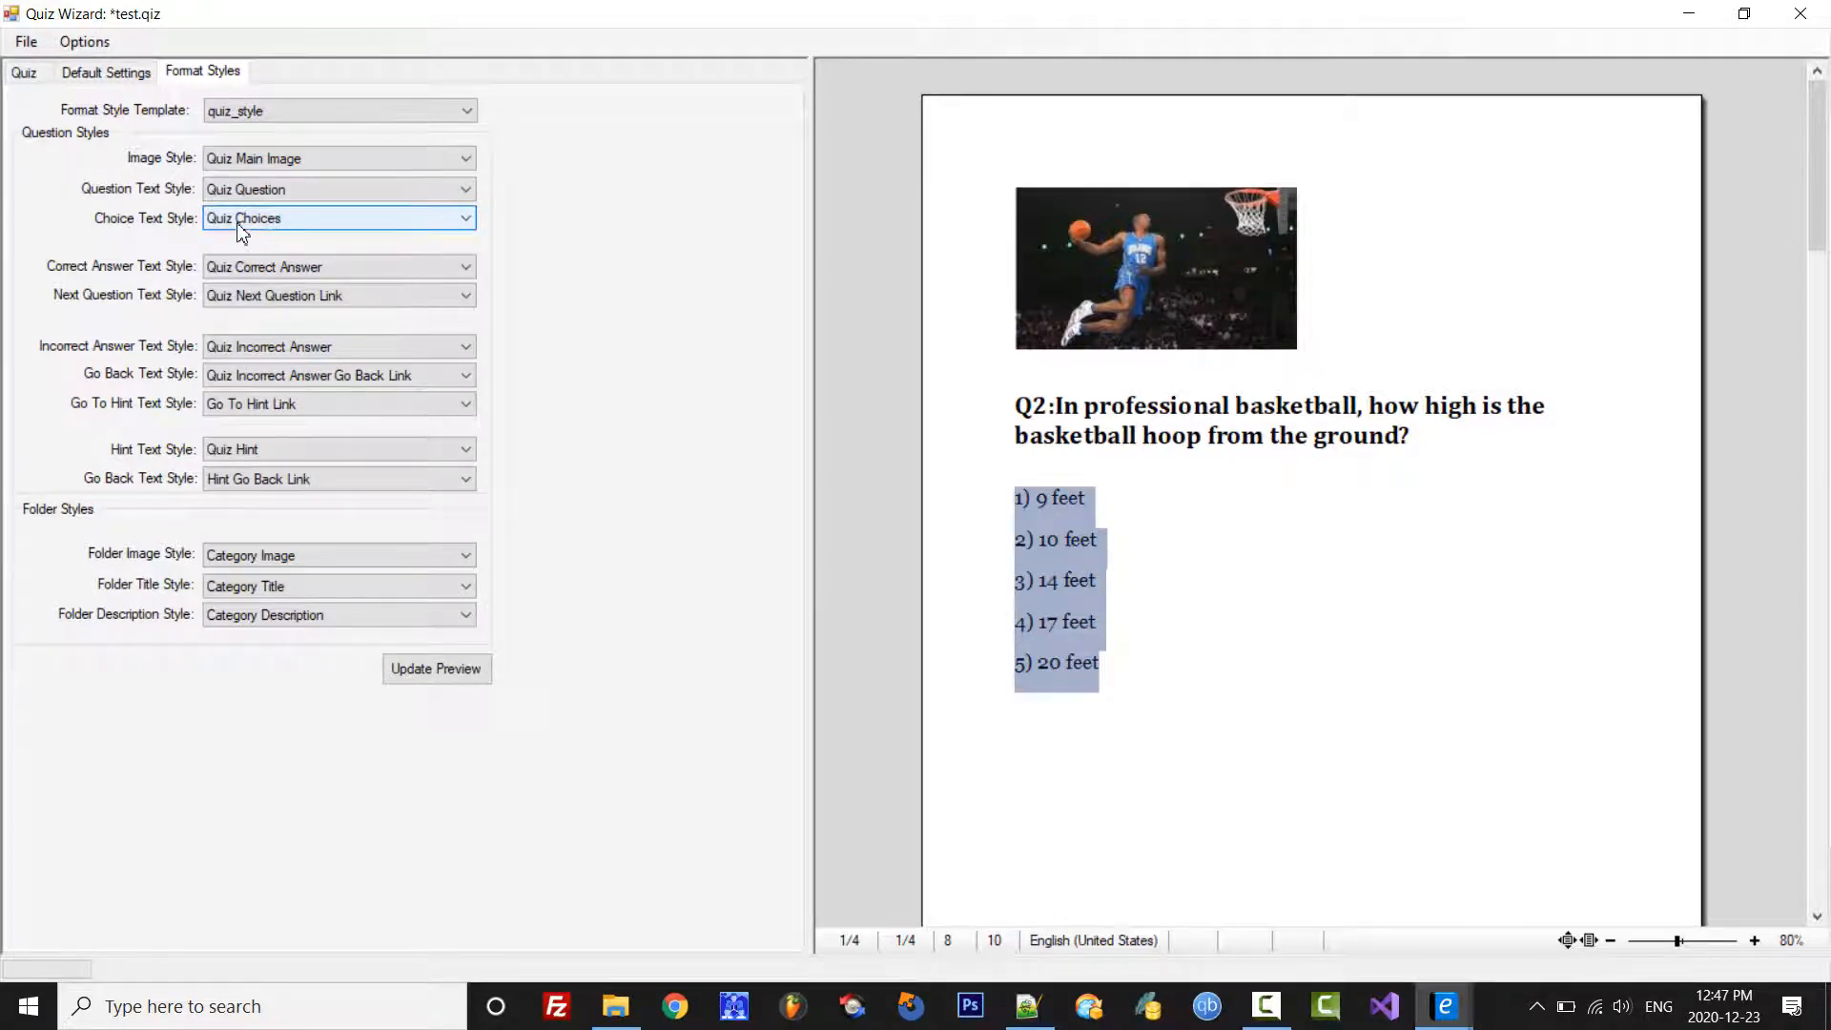
pyautogui.click(331, 223)
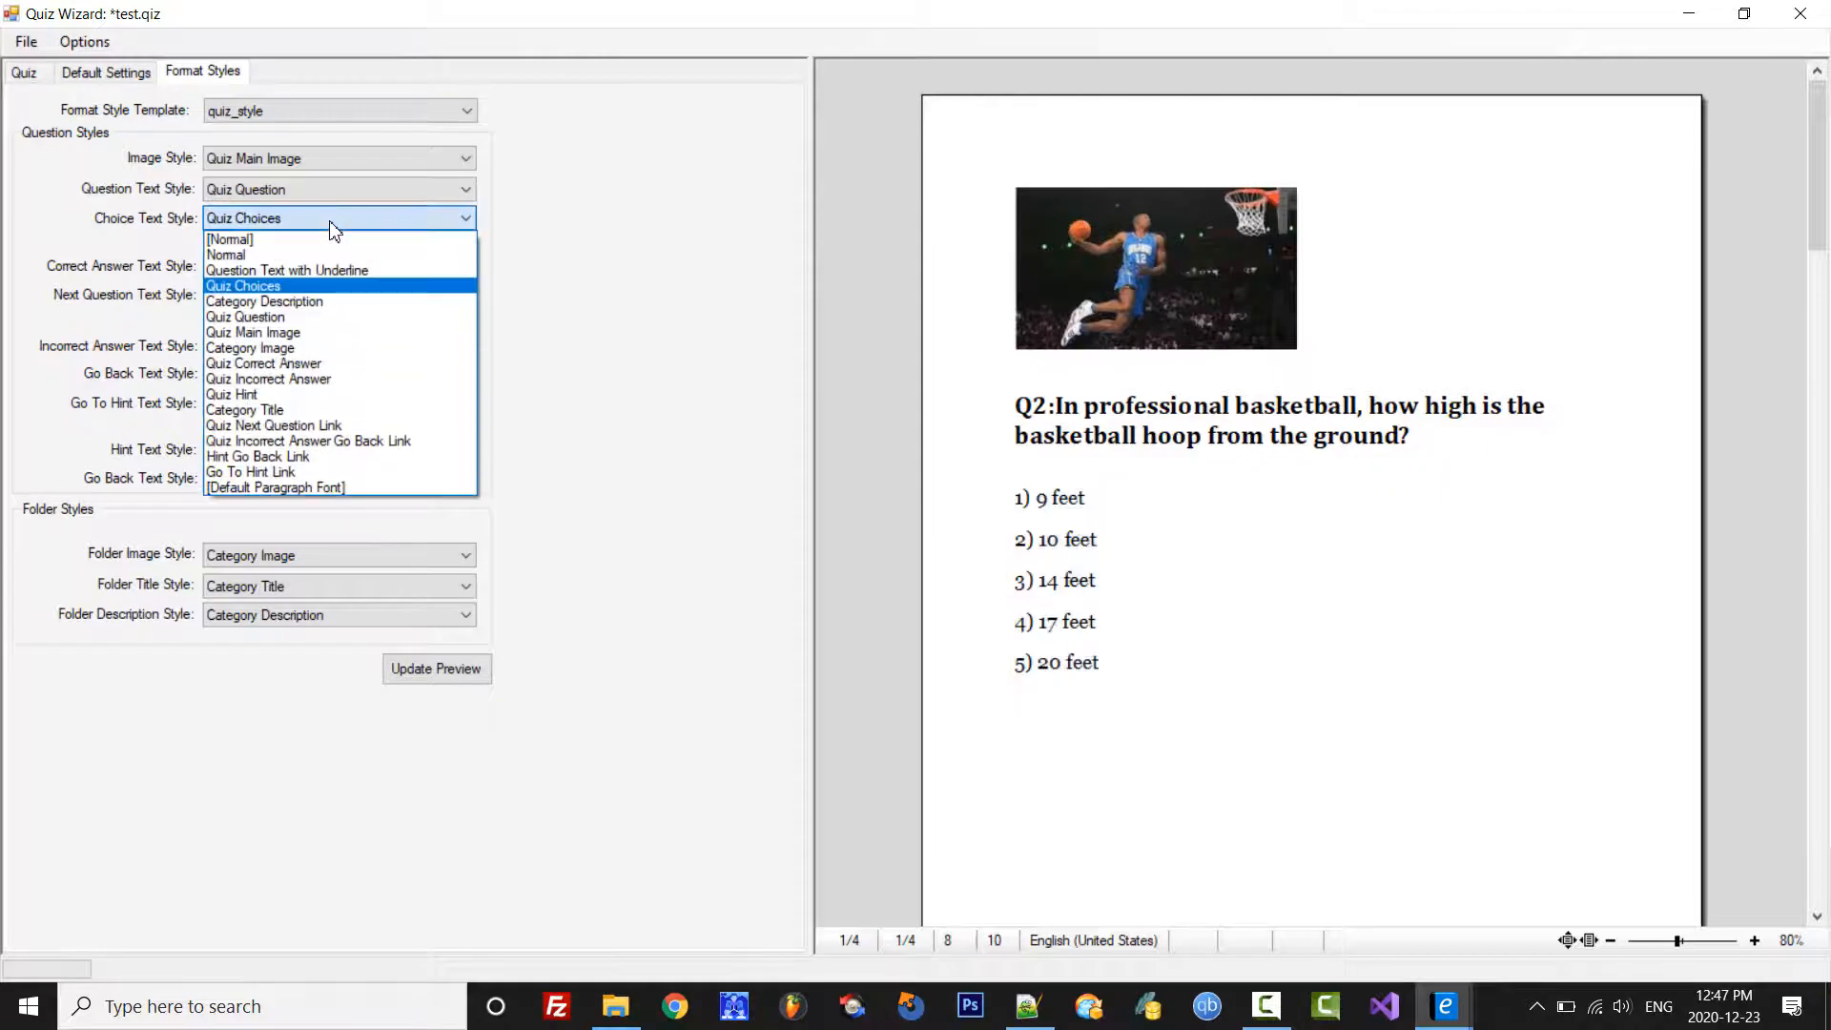
pyautogui.click(367, 273)
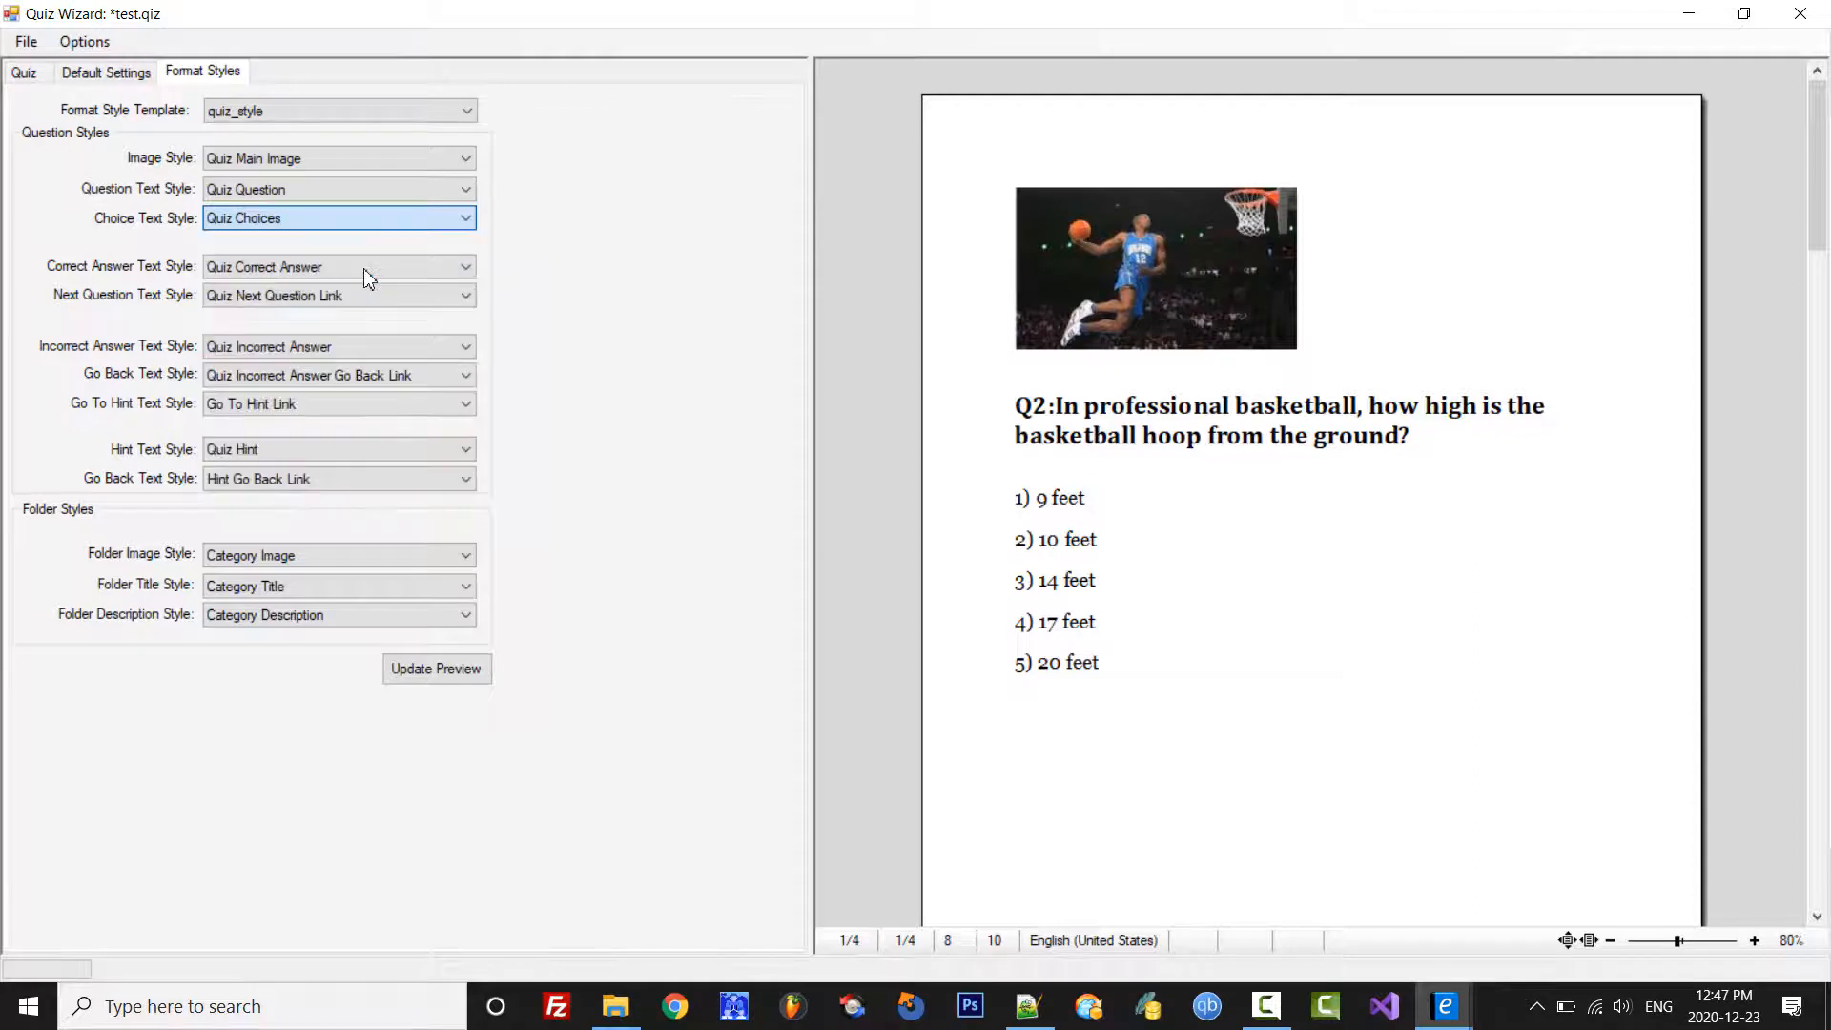
pyautogui.click(462, 667)
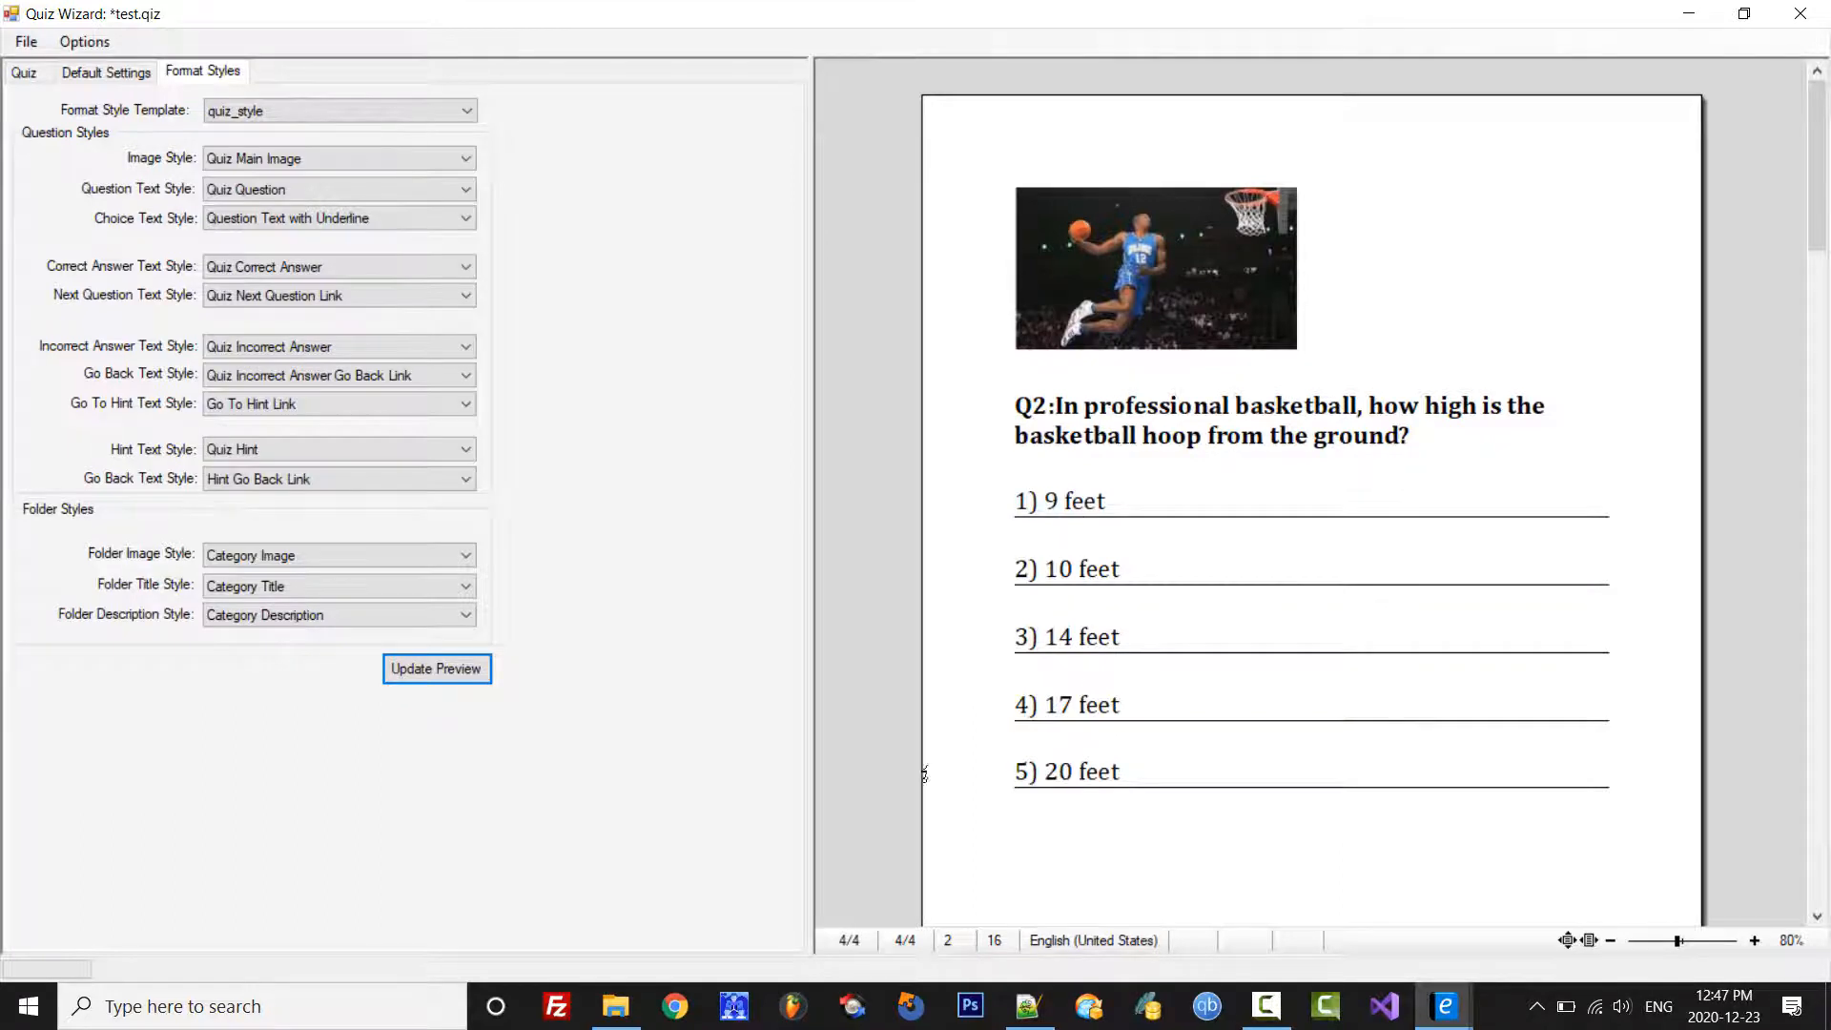
# Step: Return the choice text style to Quiz Choices and update the preview
pyautogui.click(350, 221)
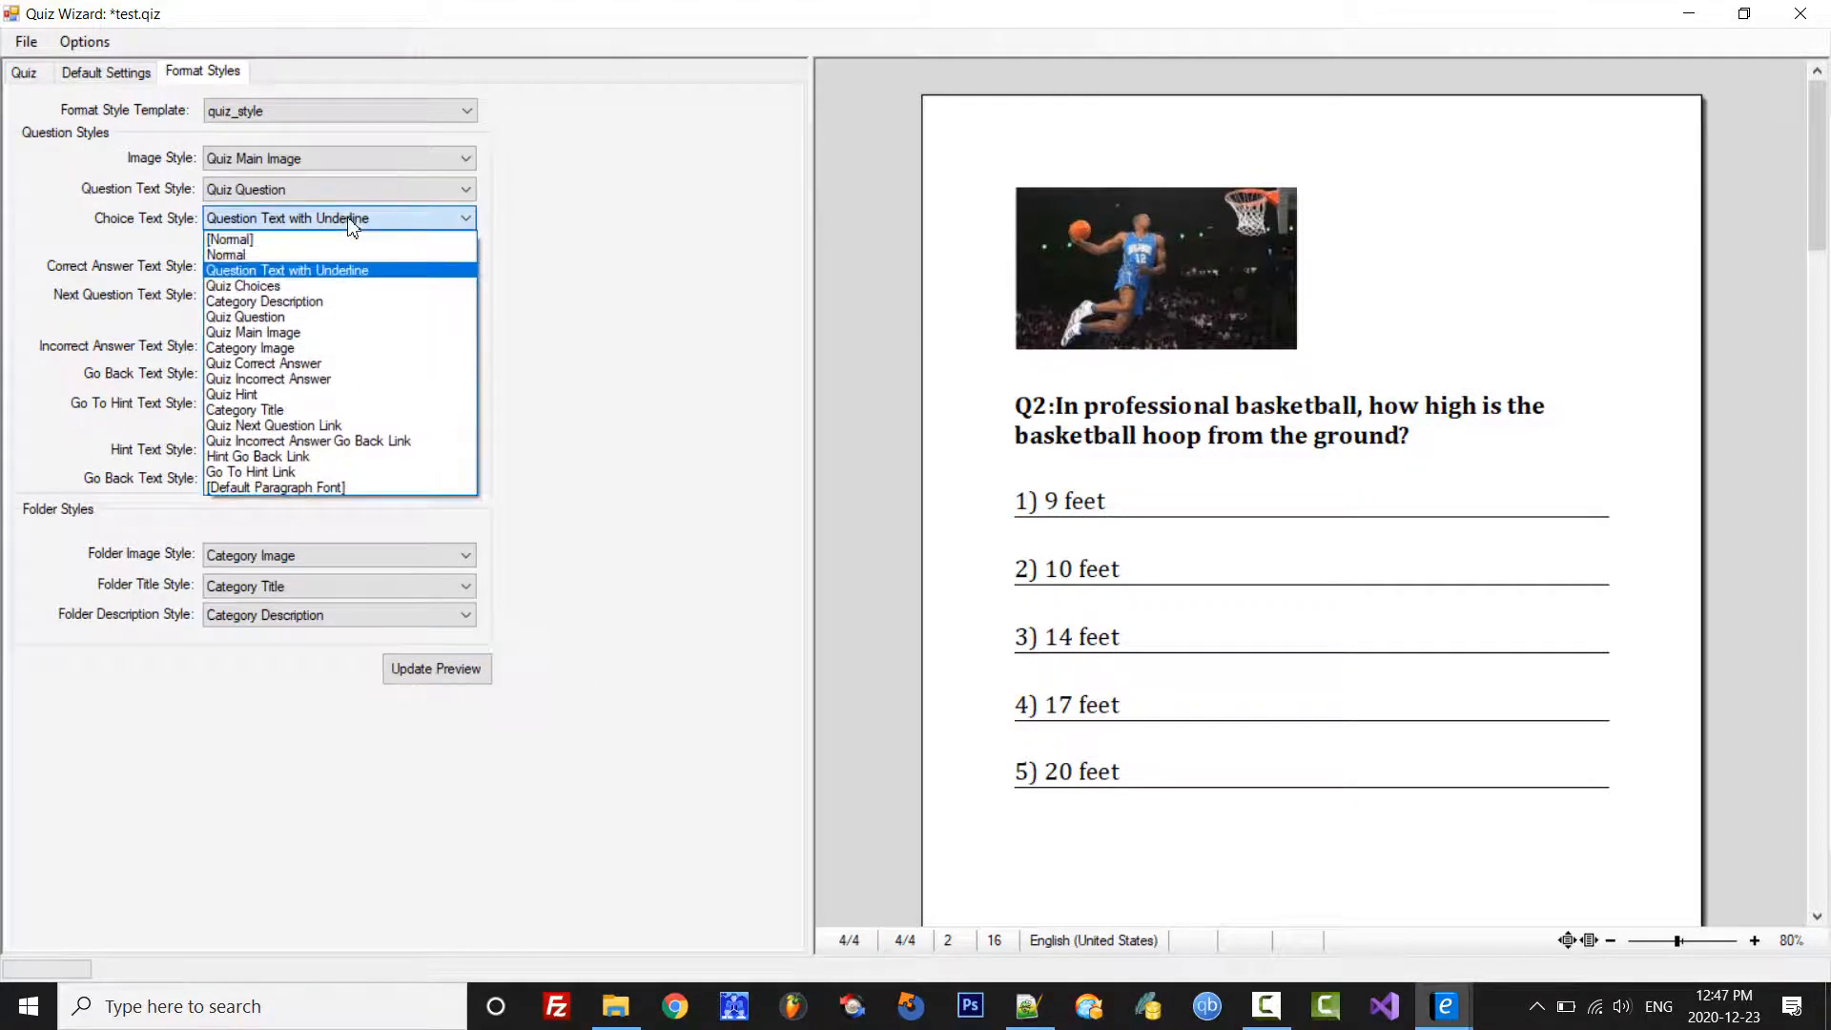
pyautogui.click(286, 286)
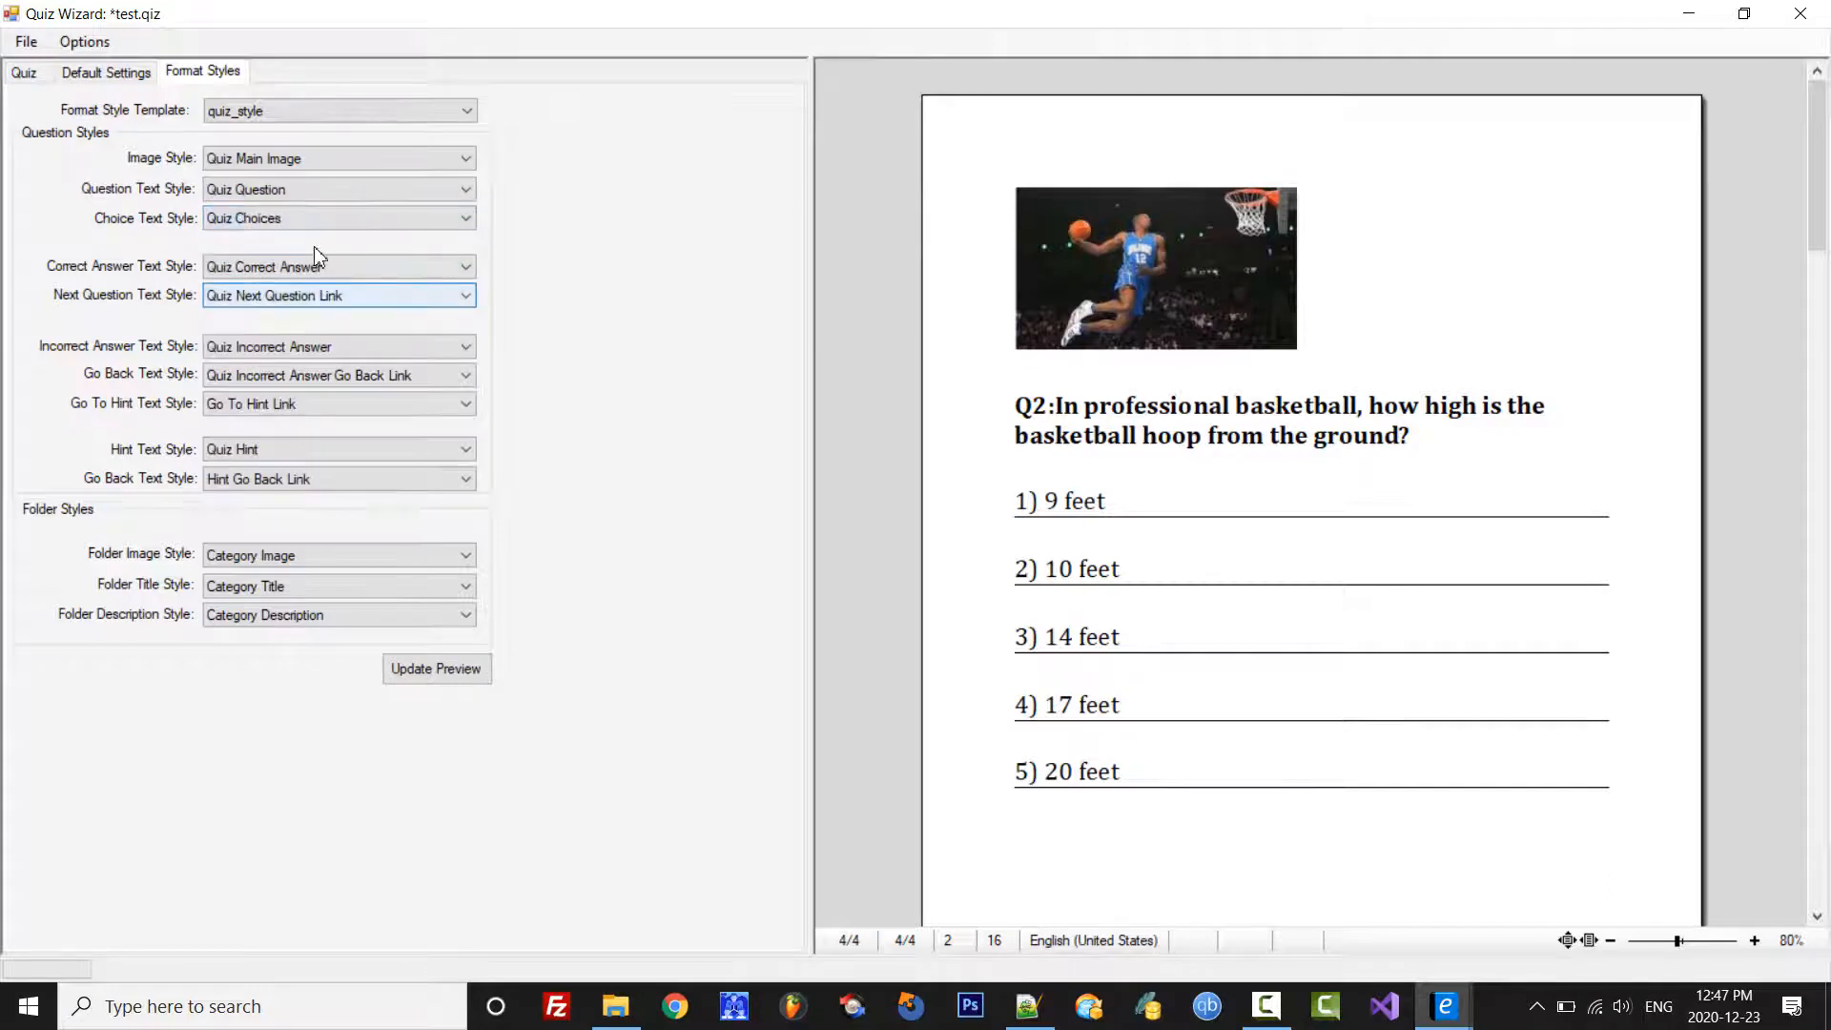
pyautogui.click(452, 672)
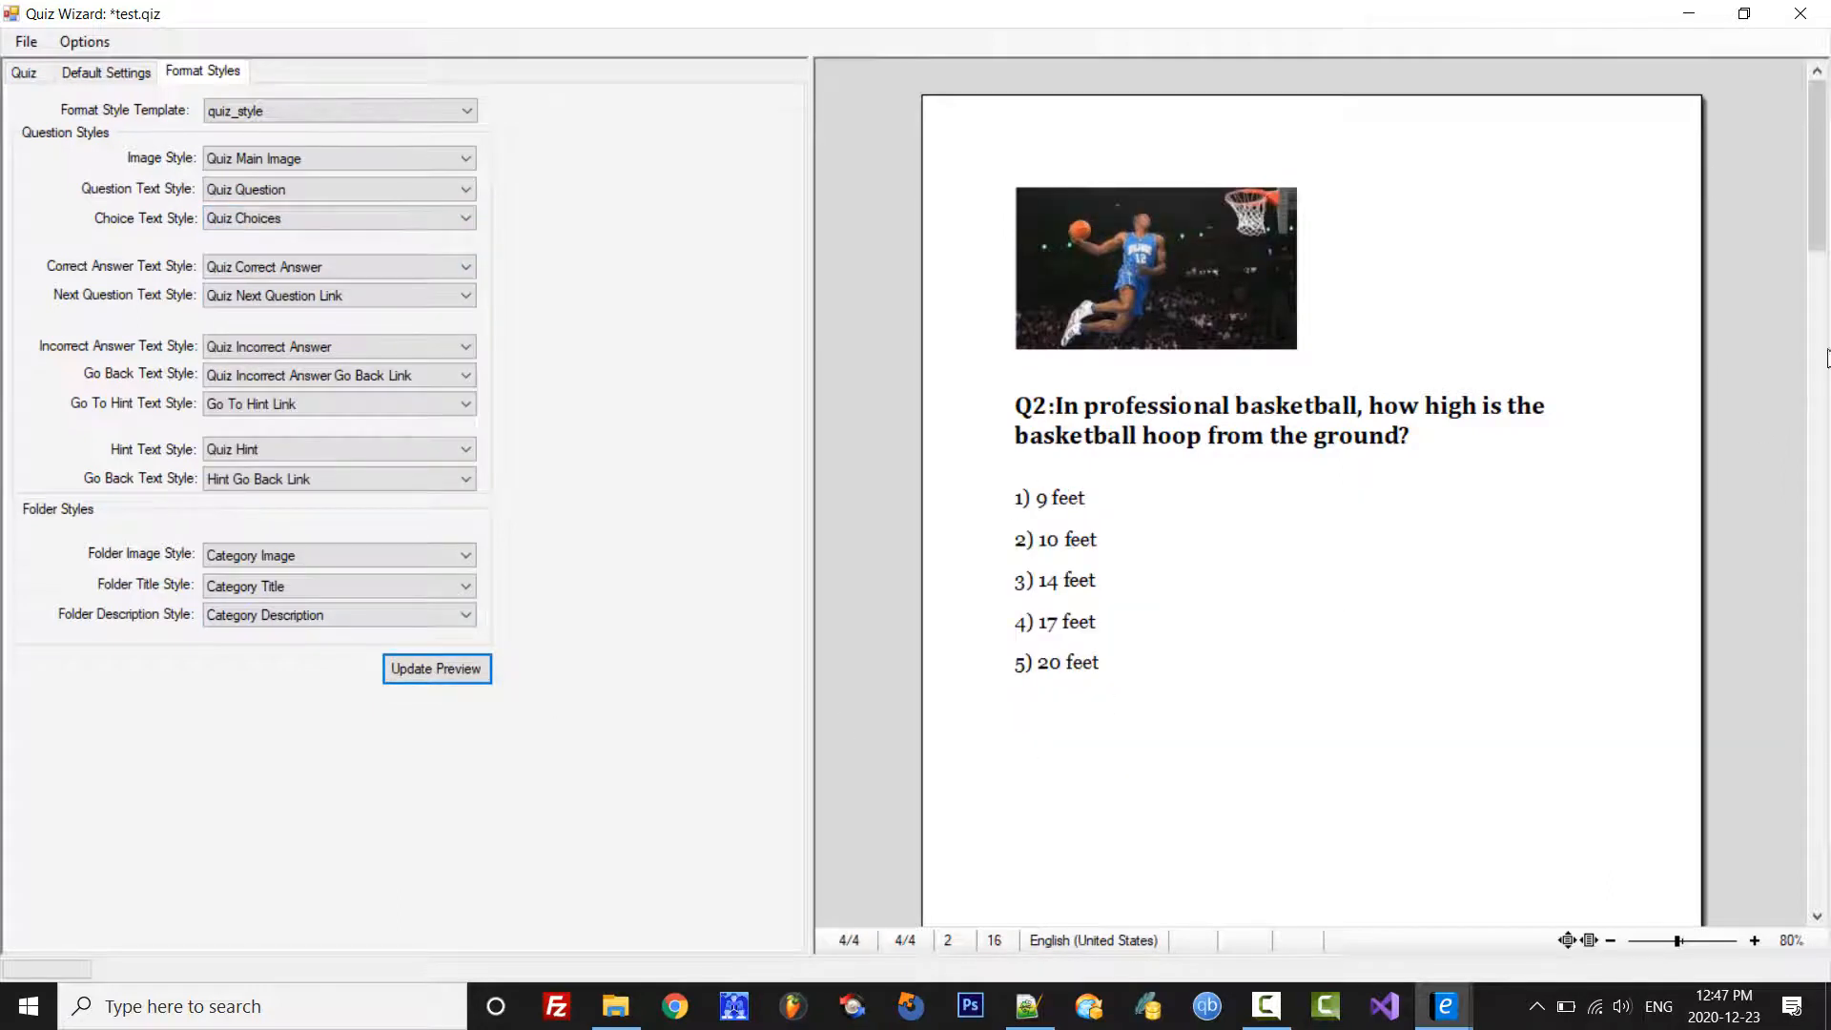
# Step: Examine the correct-answer page, its next question link, and the incorrect-answer page in the preview
pyautogui.moveTo(1820, 221); pyautogui.dragTo(1817, 402)
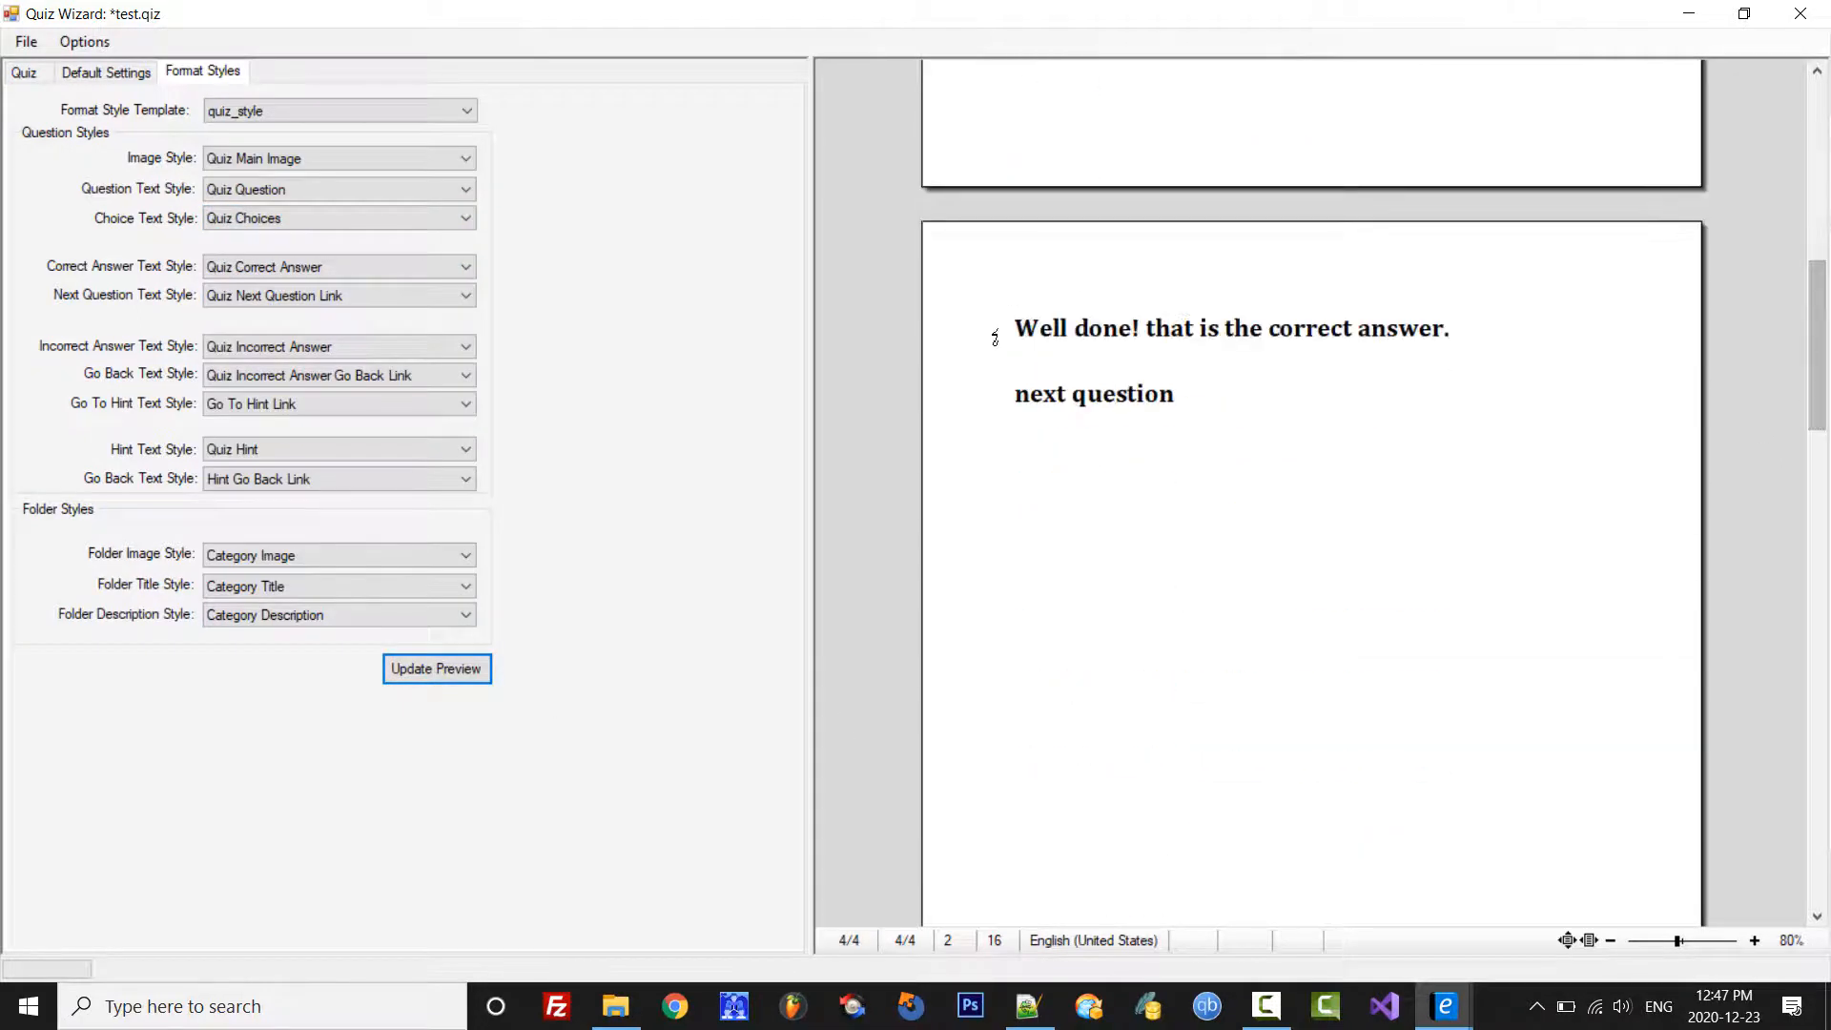
pyautogui.moveTo(1029, 333); pyautogui.dragTo(1471, 326)
pyautogui.moveTo(1024, 398); pyautogui.dragTo(1182, 396)
pyautogui.moveTo(1819, 384); pyautogui.dragTo(1822, 583)
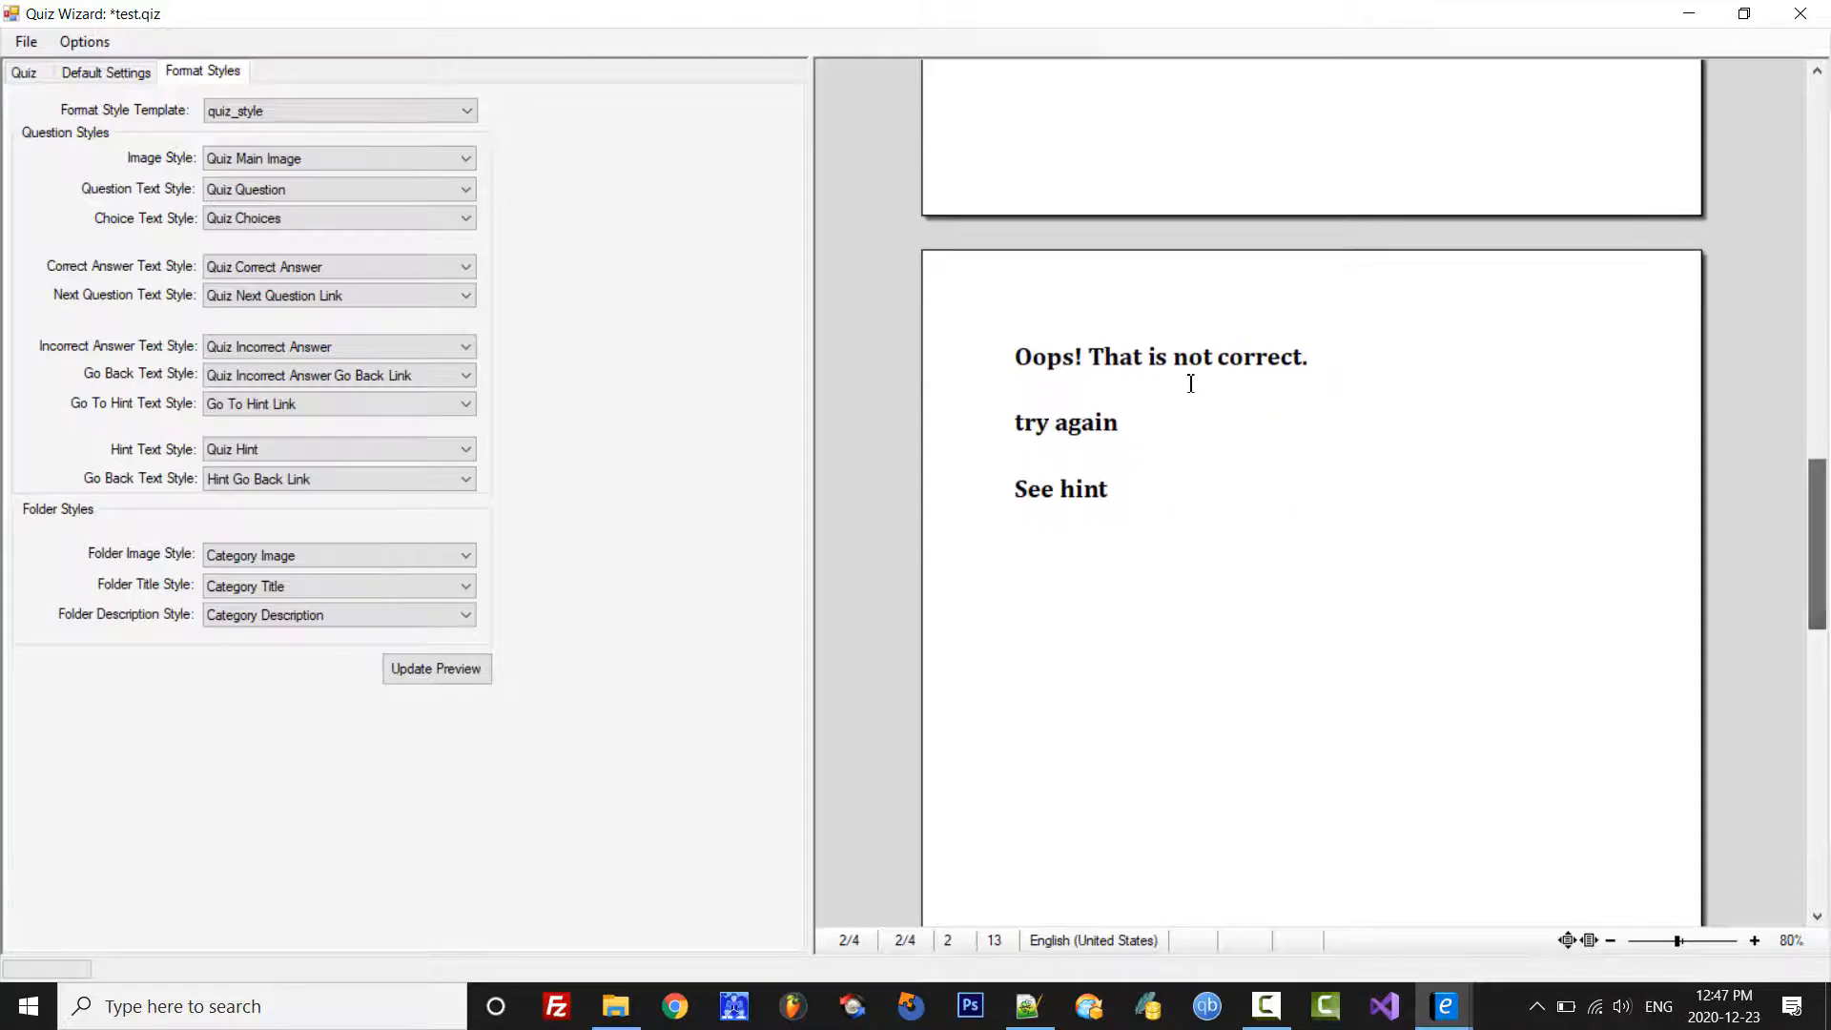
pyautogui.moveTo(1023, 360); pyautogui.dragTo(1146, 457)
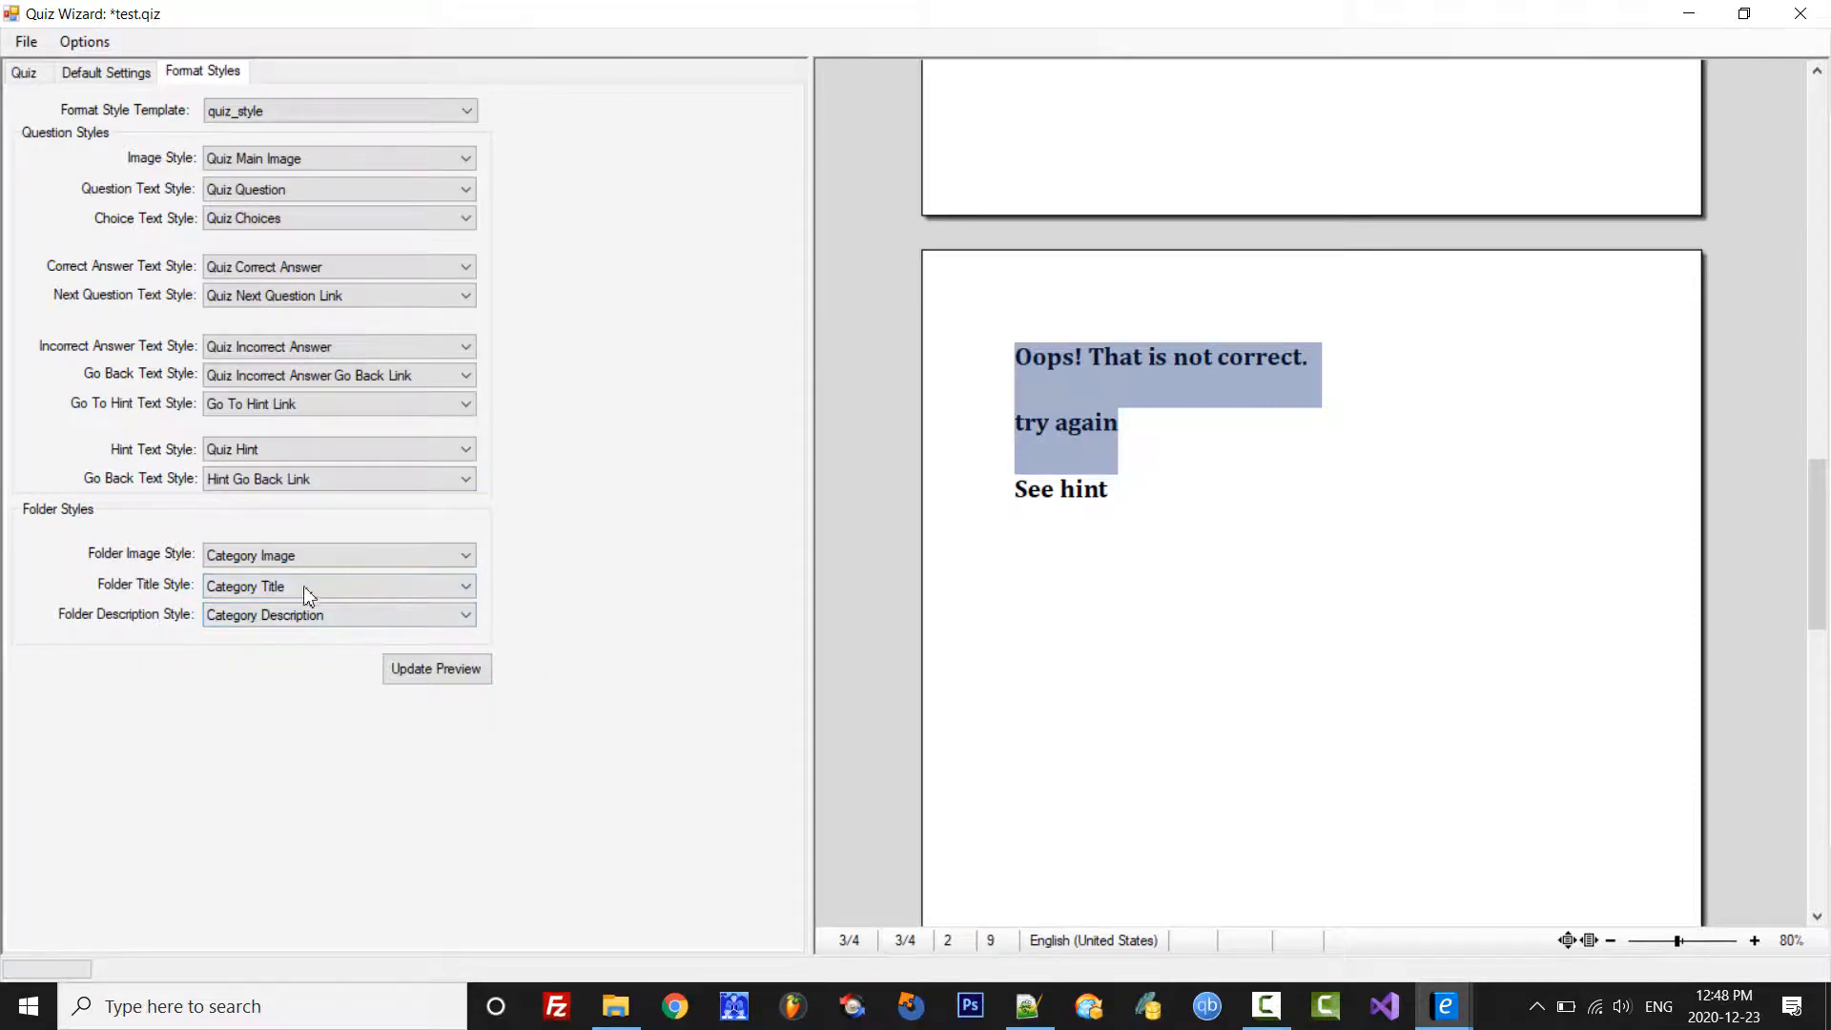
# Step: Return to the quiz list, widen its pane, and open sports with folders.qiz without saving the current quiz's changes
pyautogui.click(26, 73)
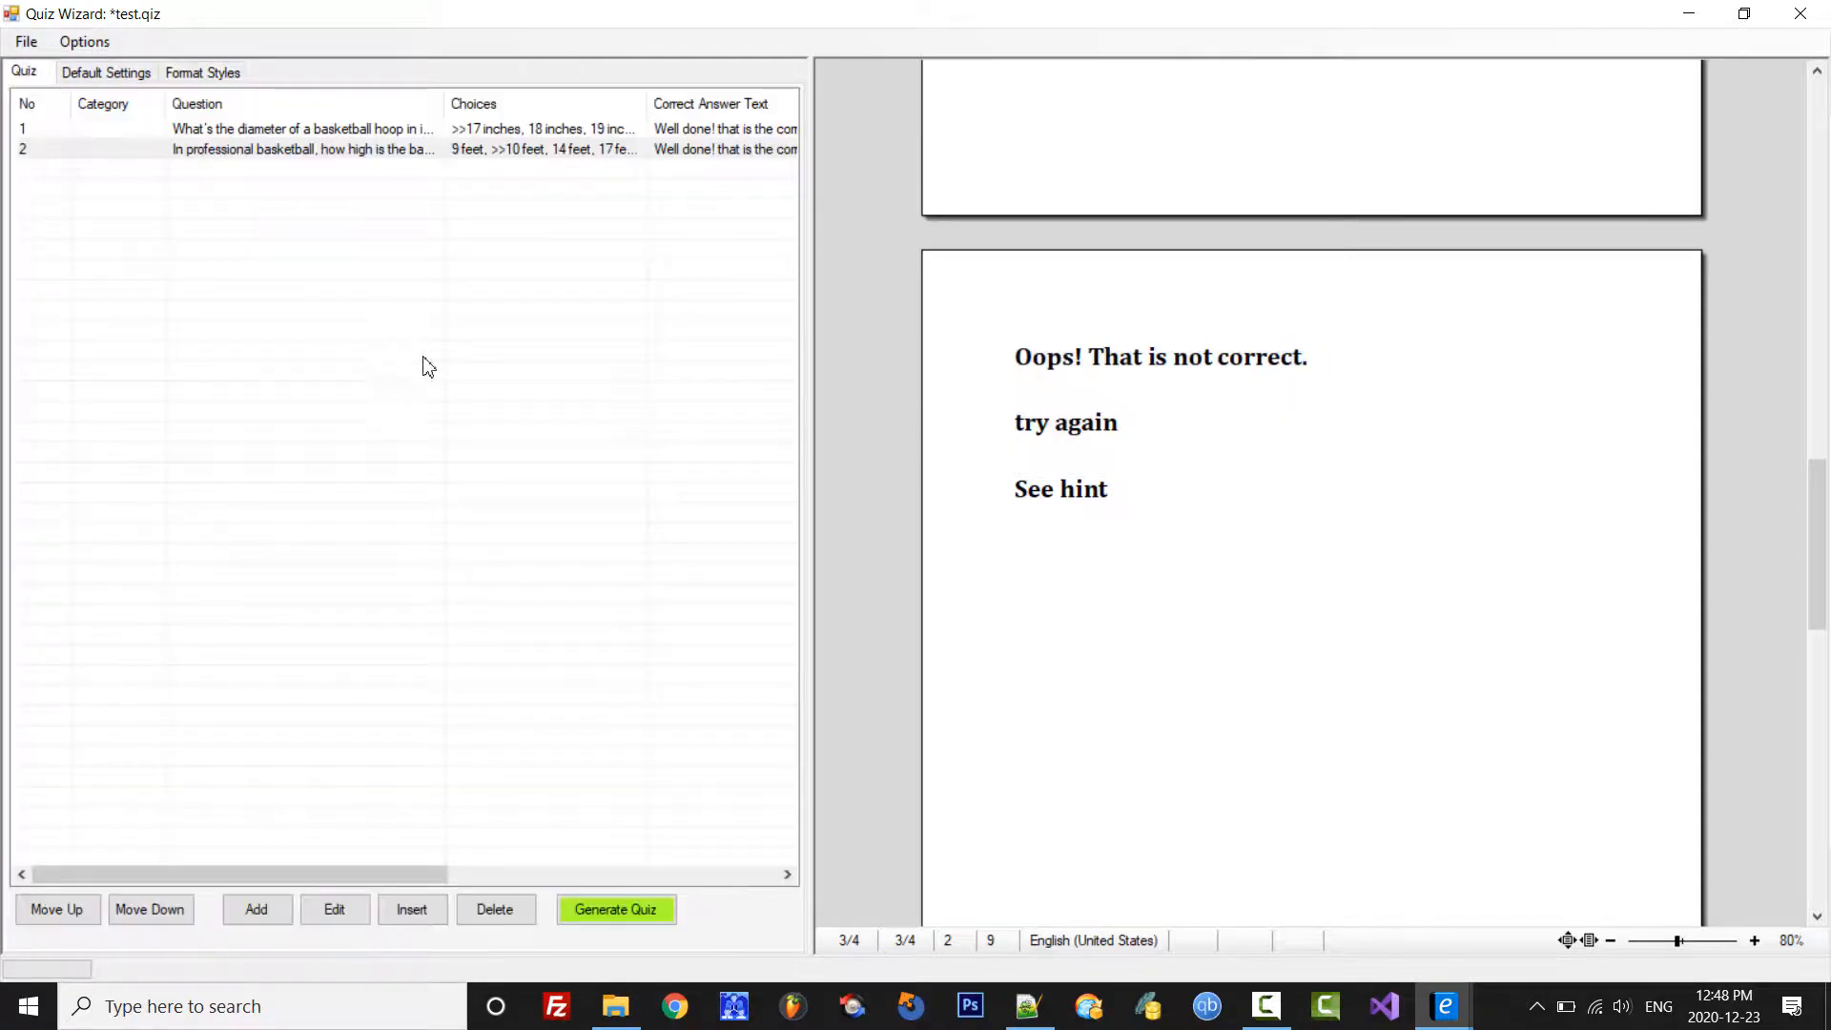
pyautogui.moveTo(818, 418); pyautogui.dragTo(1123, 438)
pyautogui.click(28, 44)
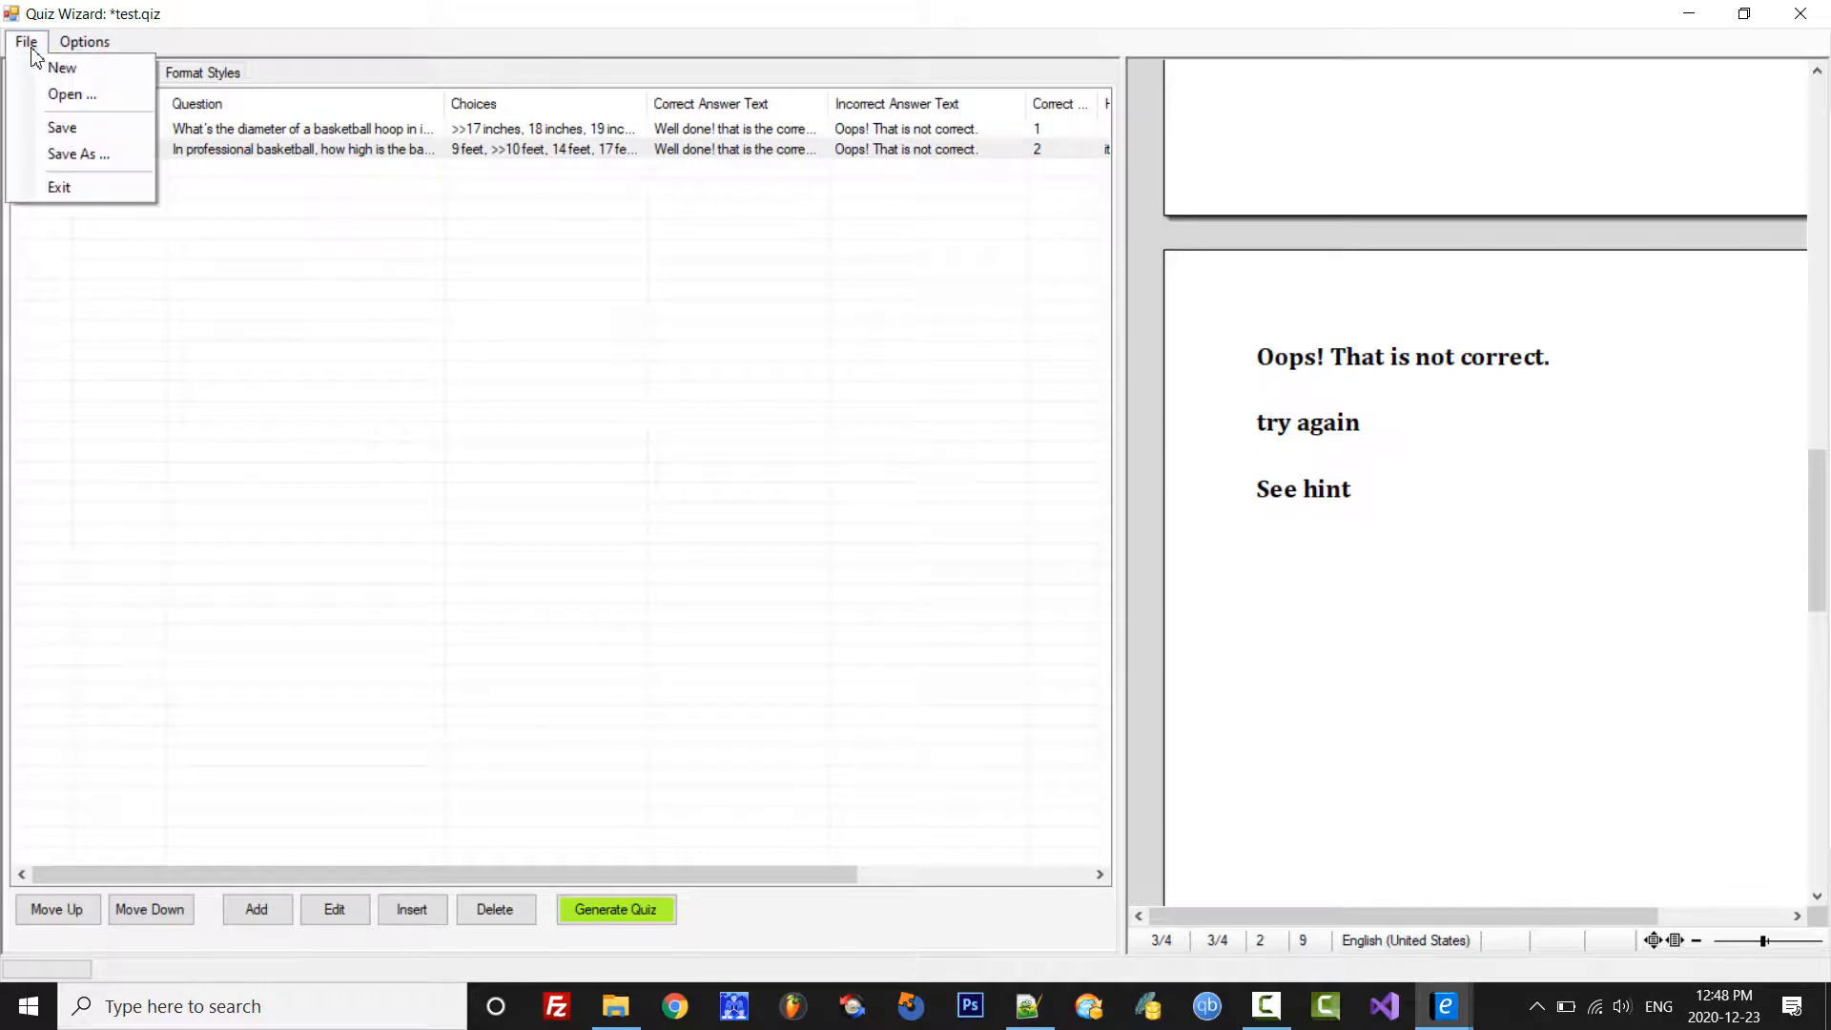
pyautogui.click(103, 103)
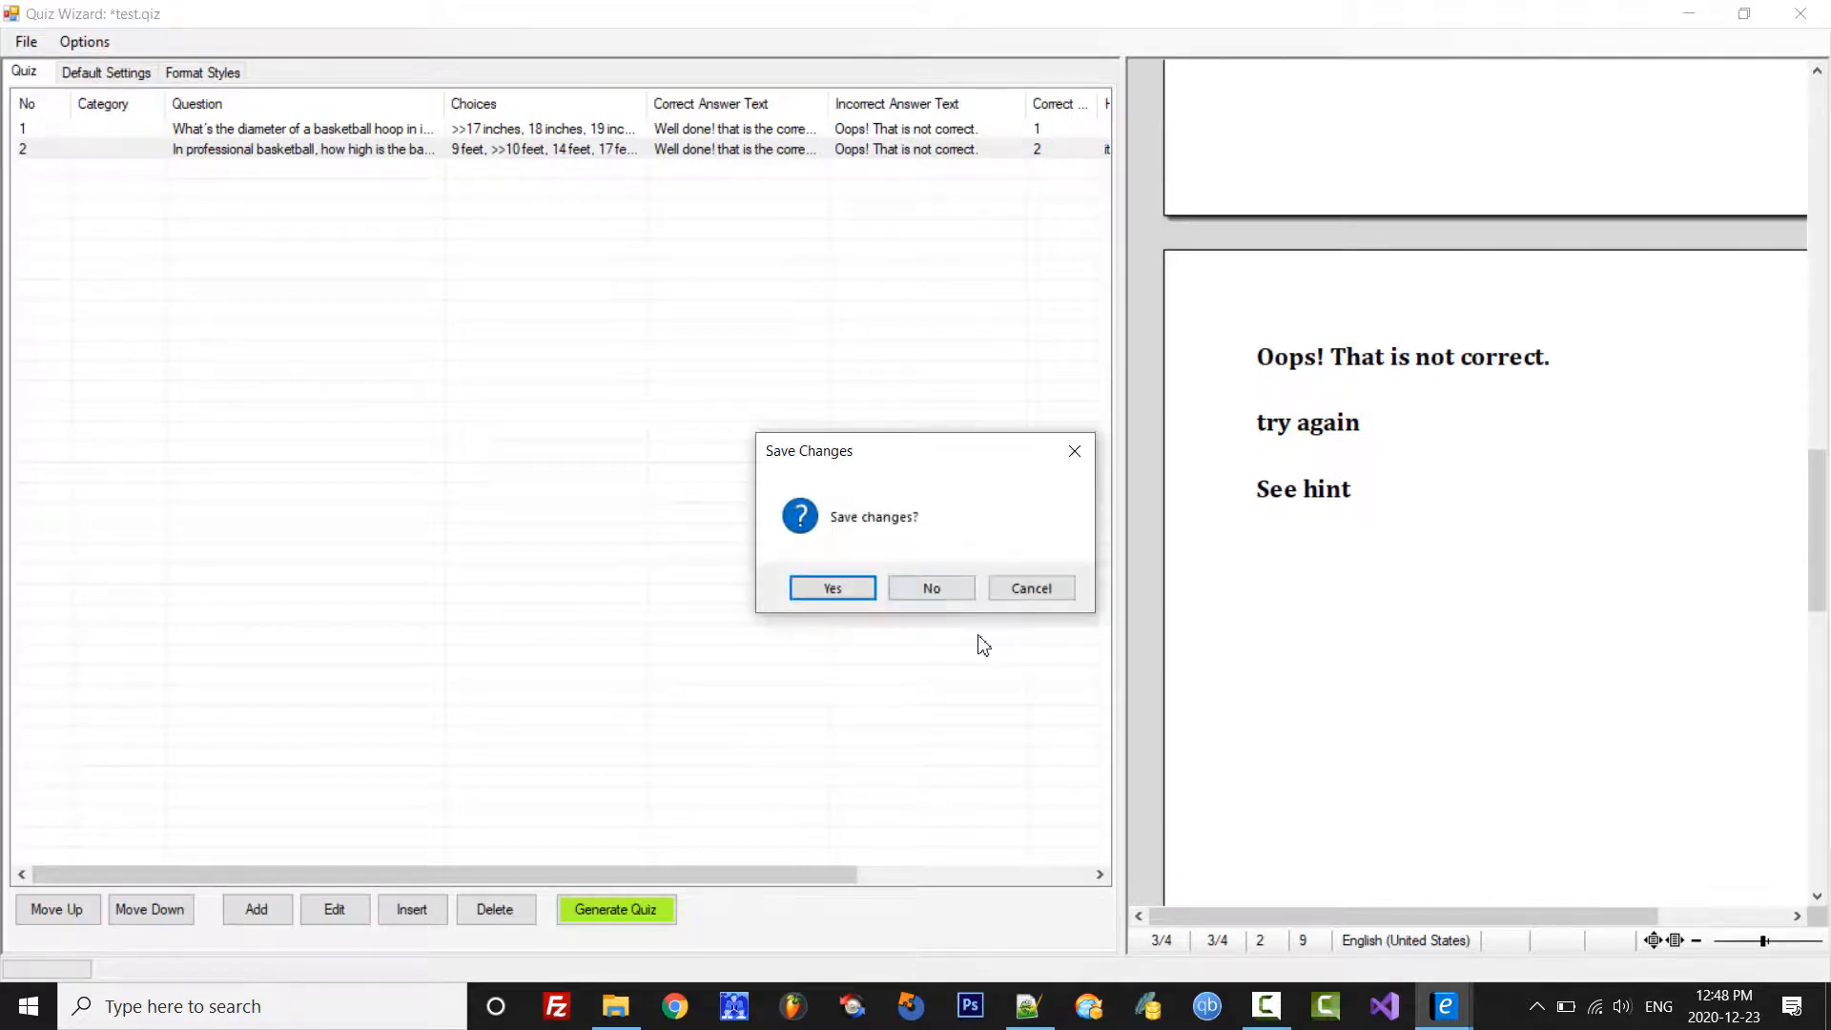
pyautogui.click(953, 593)
pyautogui.click(625, 246)
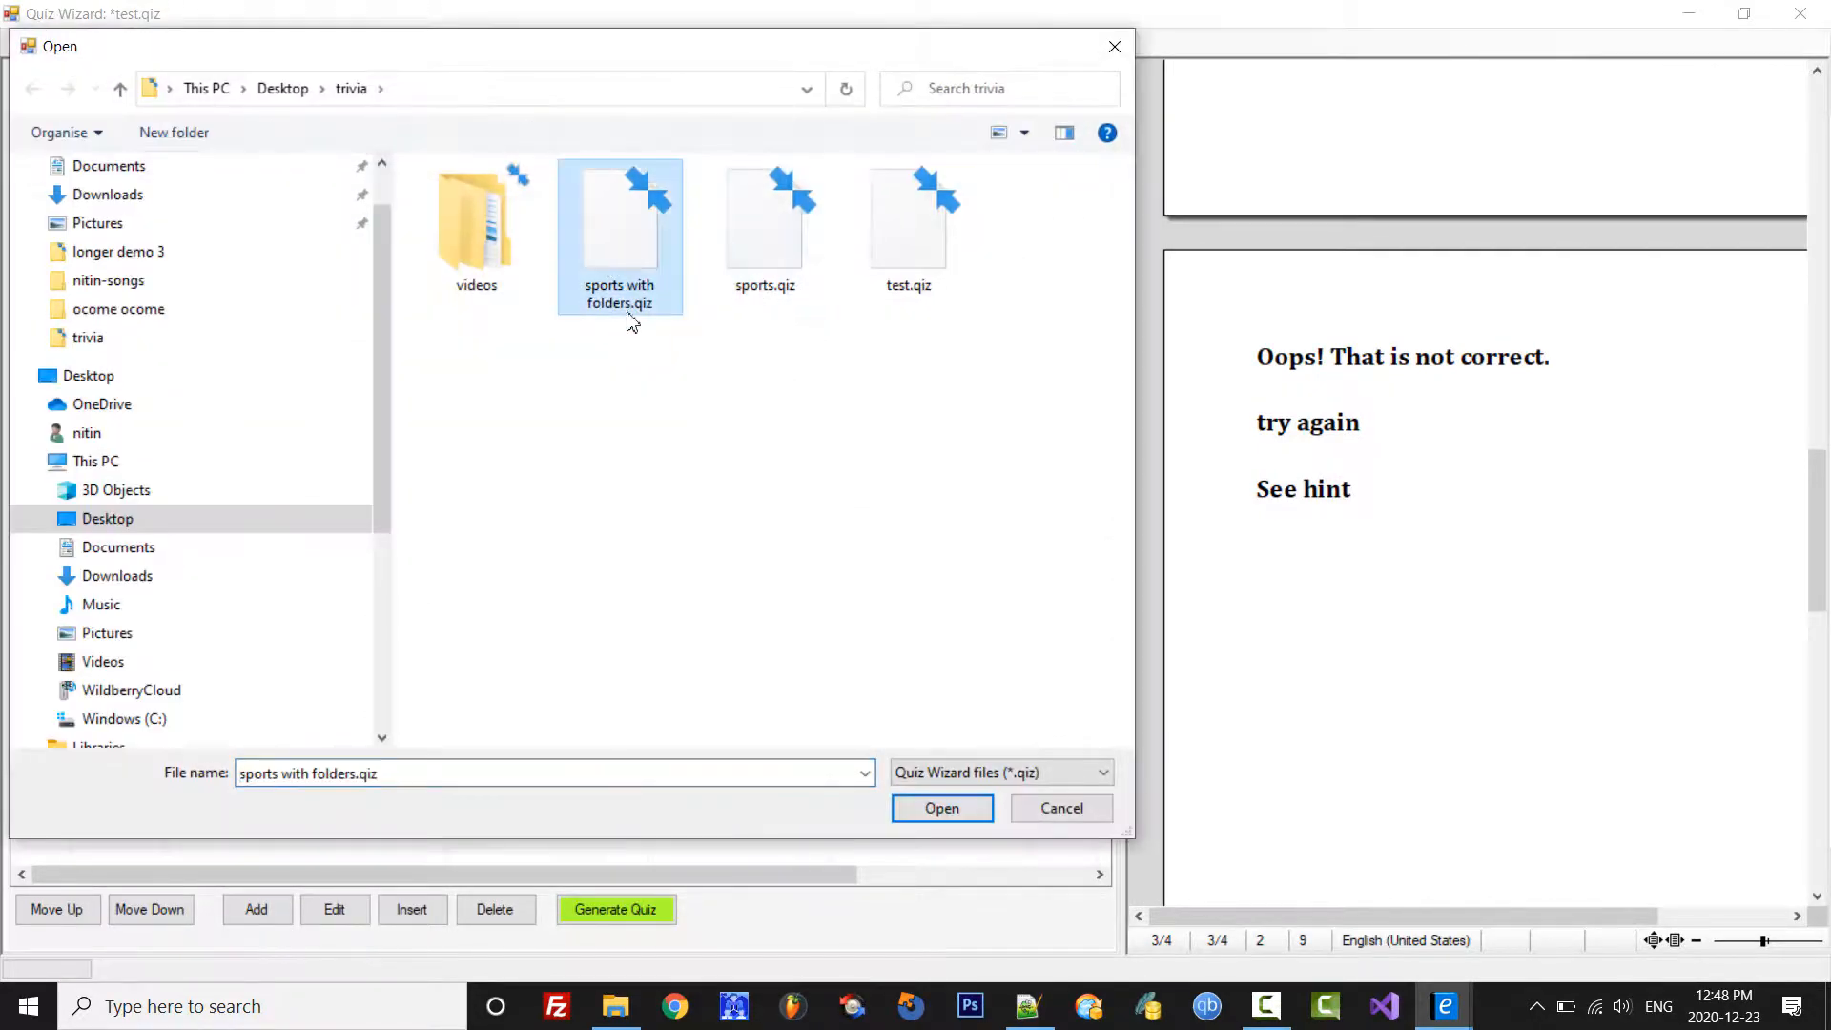
pyautogui.click(942, 808)
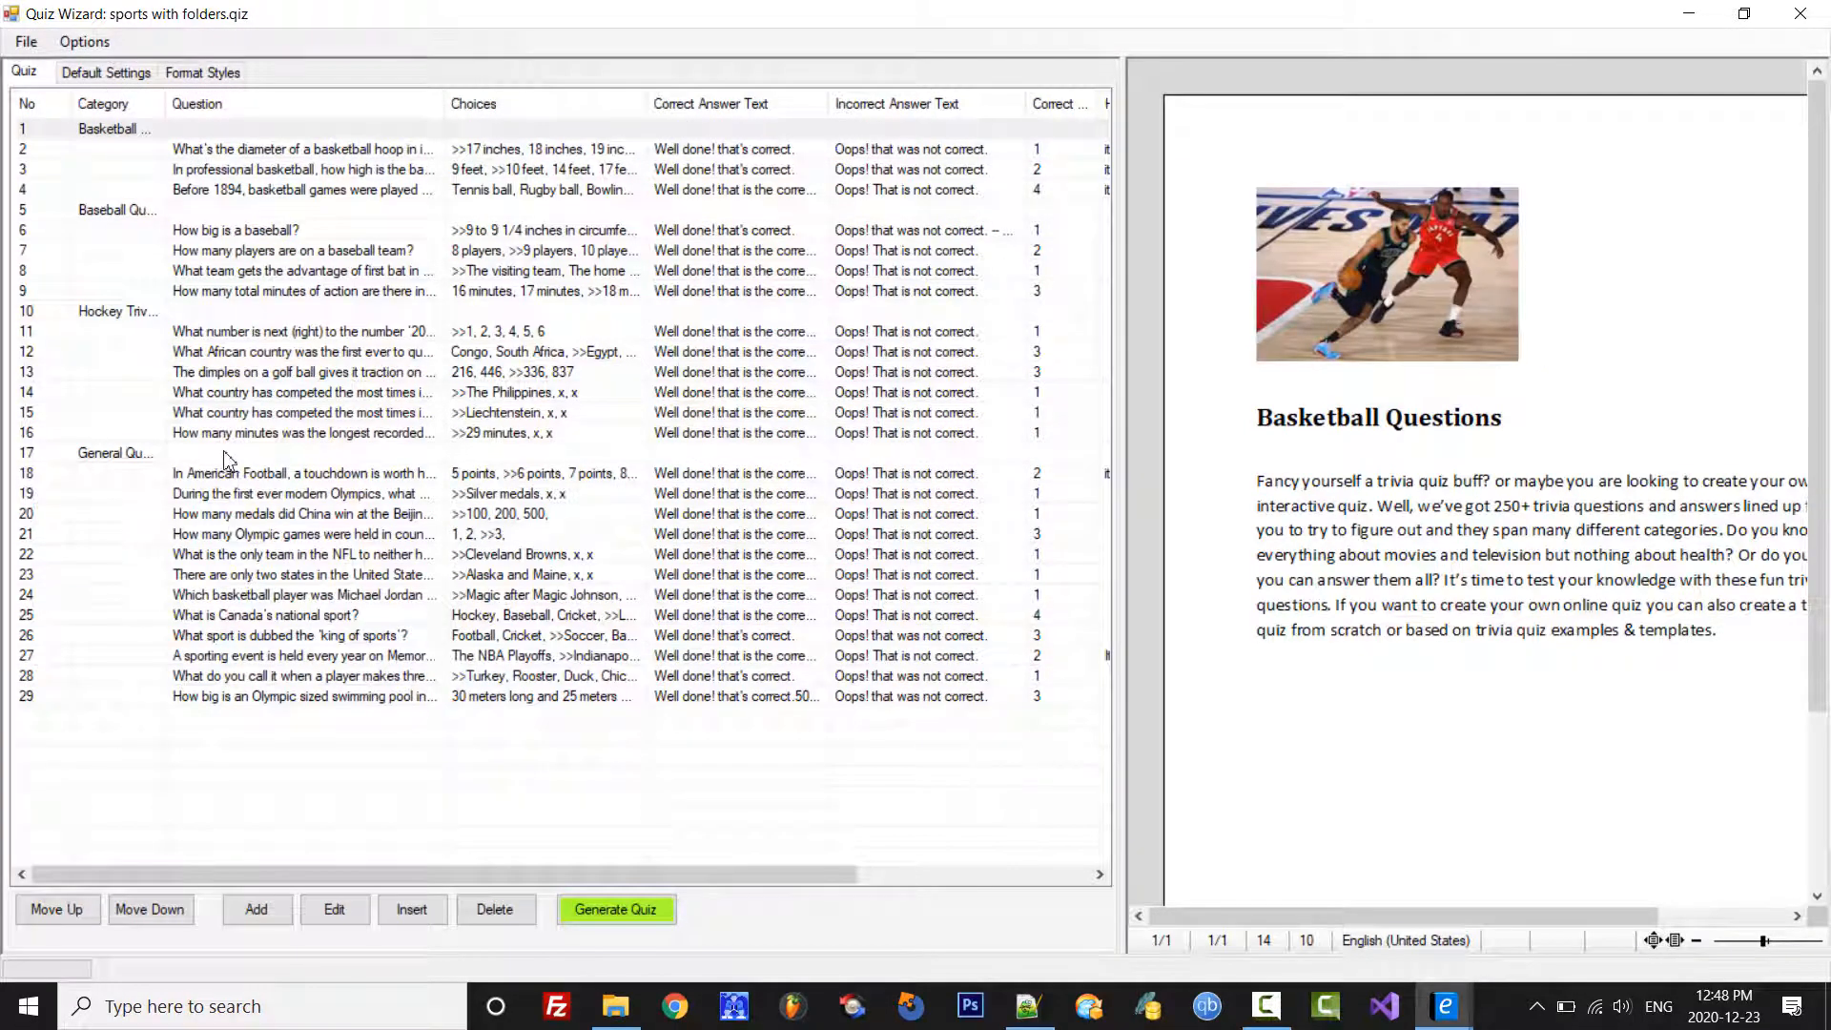
# Step: Widen the Category column and review the Basketball Questions and Baseball Questions category pages in the preview
pyautogui.moveTo(171, 110); pyautogui.dragTo(247, 117)
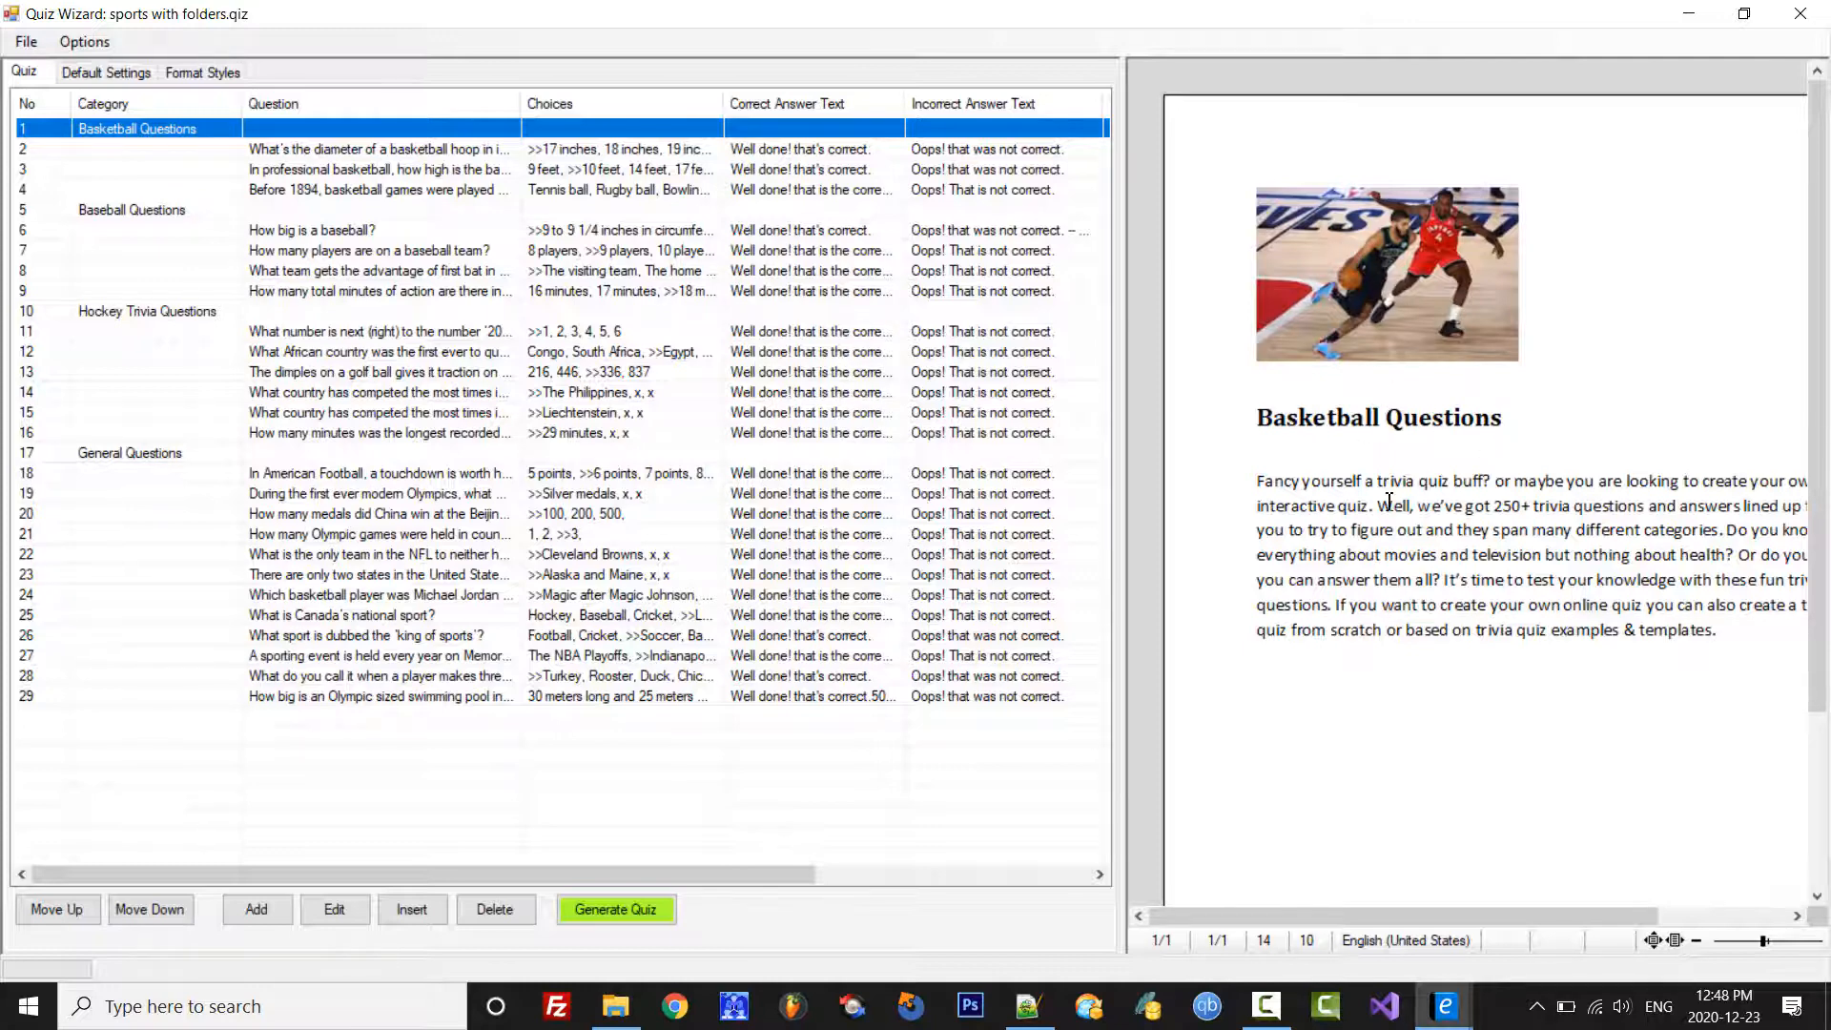
pyautogui.moveTo(1258, 483); pyautogui.dragTo(1731, 632)
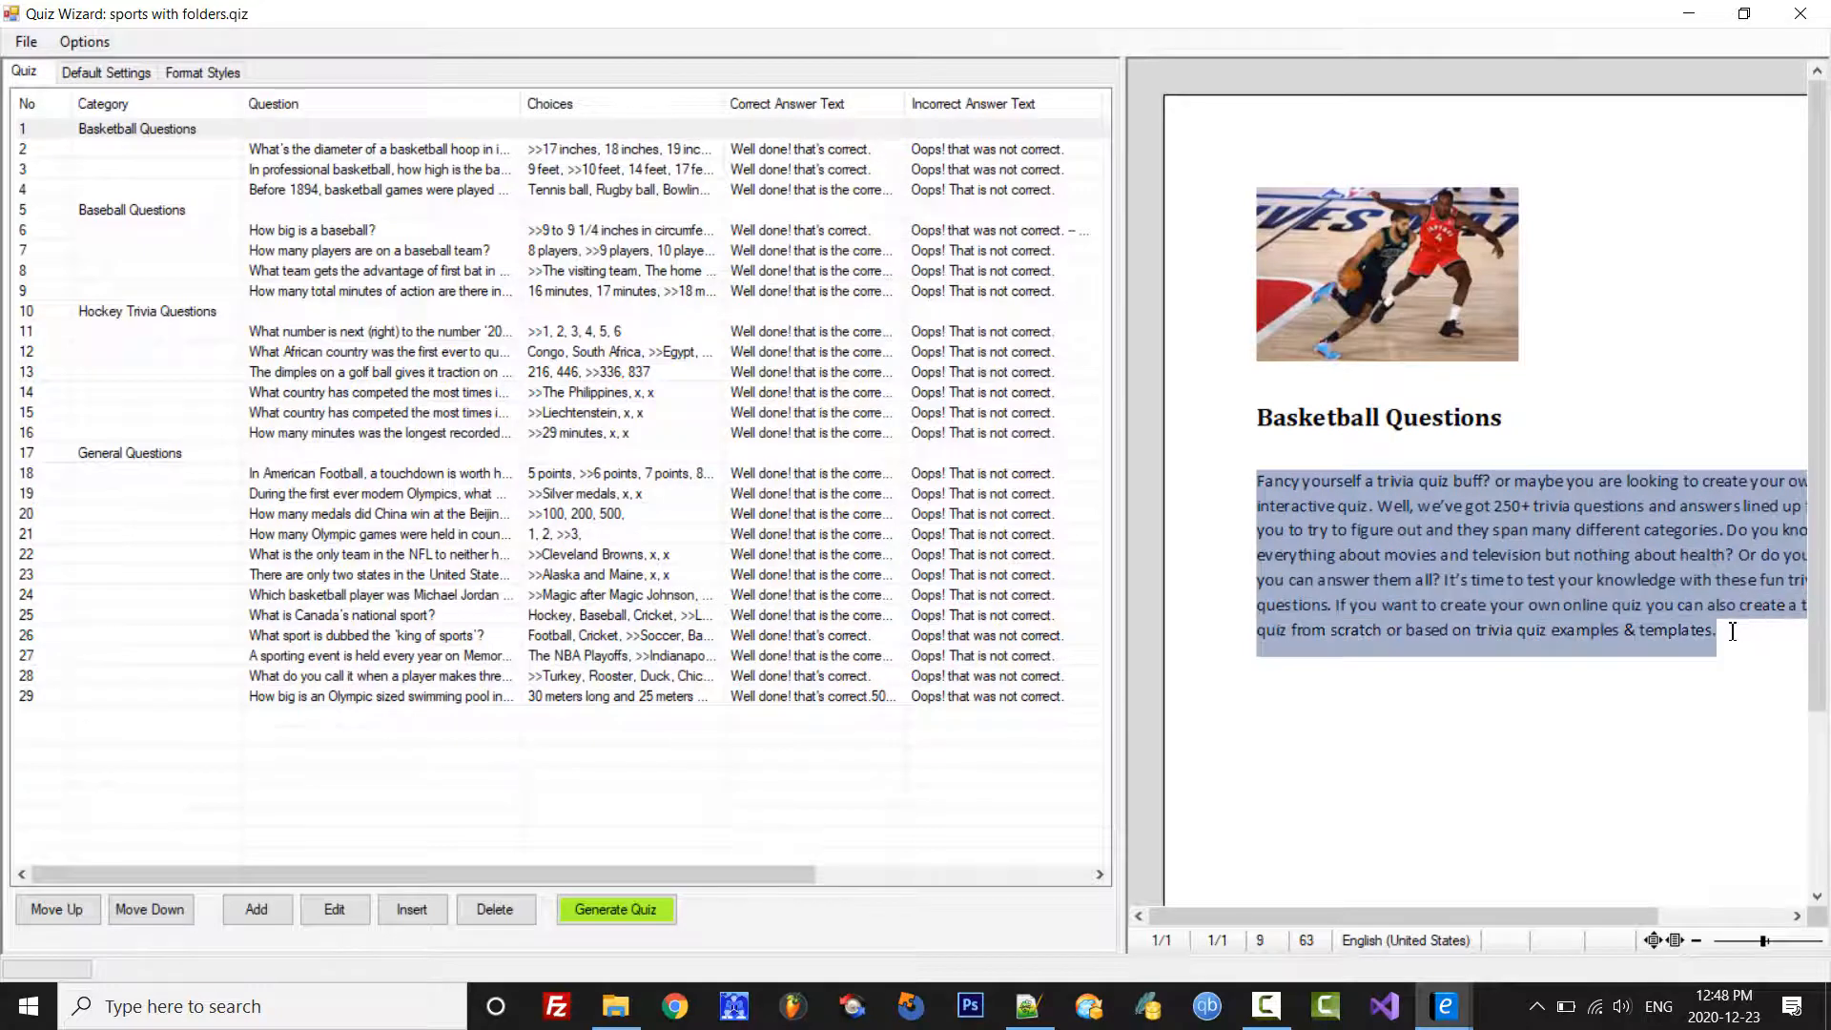
pyautogui.click(141, 209)
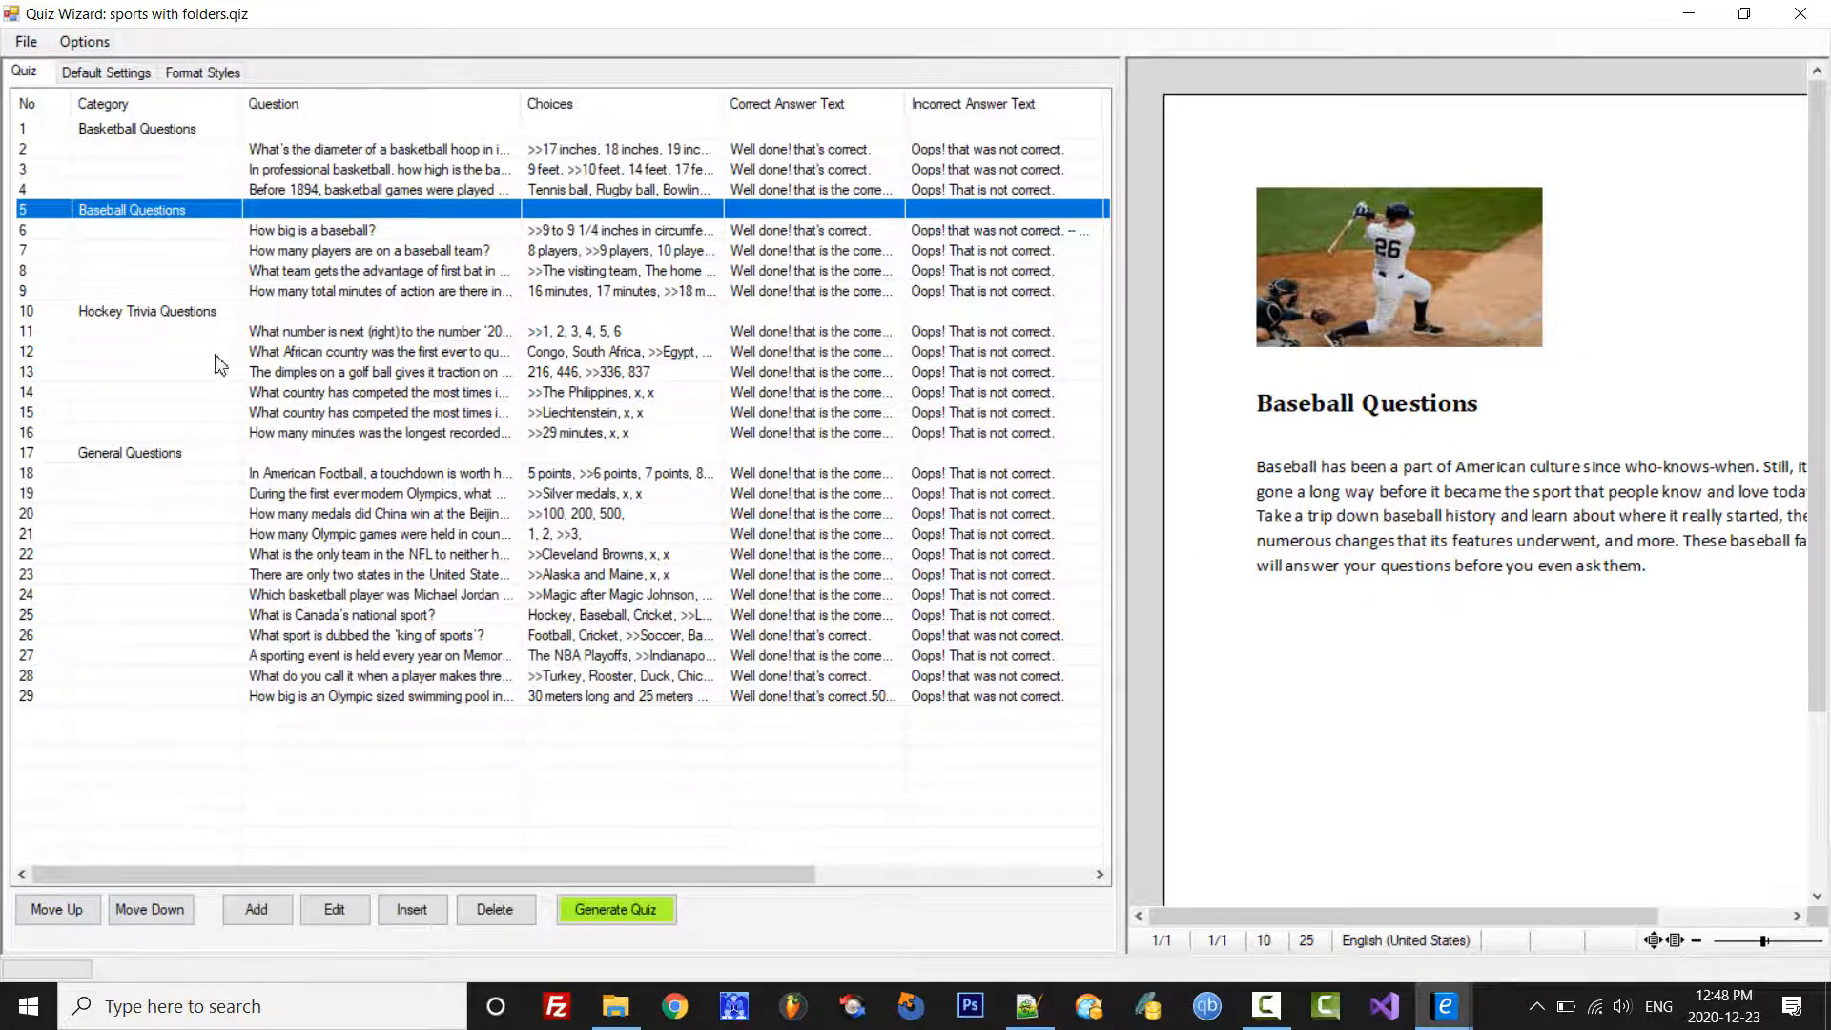
# Step: Insert a category titled darts above the NFL Super Bowl question, with description "some desc" and image p11.jpg
pyautogui.click(166, 570)
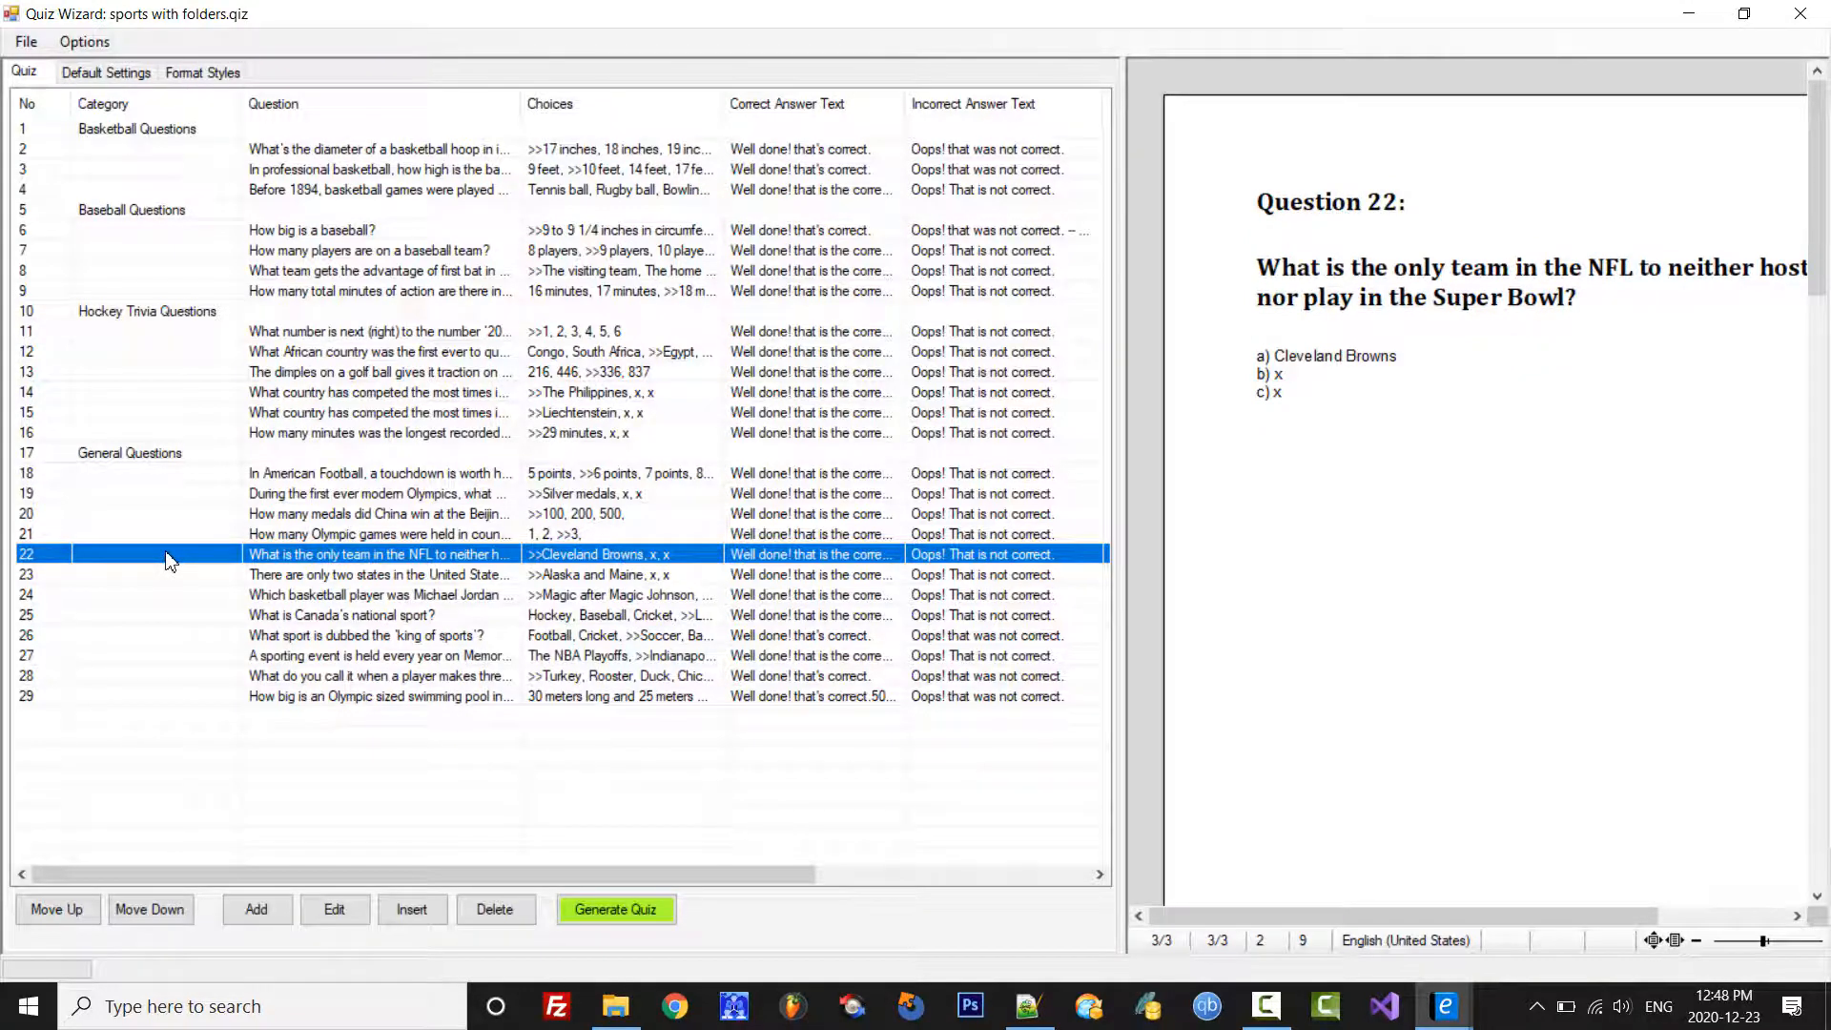
pyautogui.rightClick(169, 560)
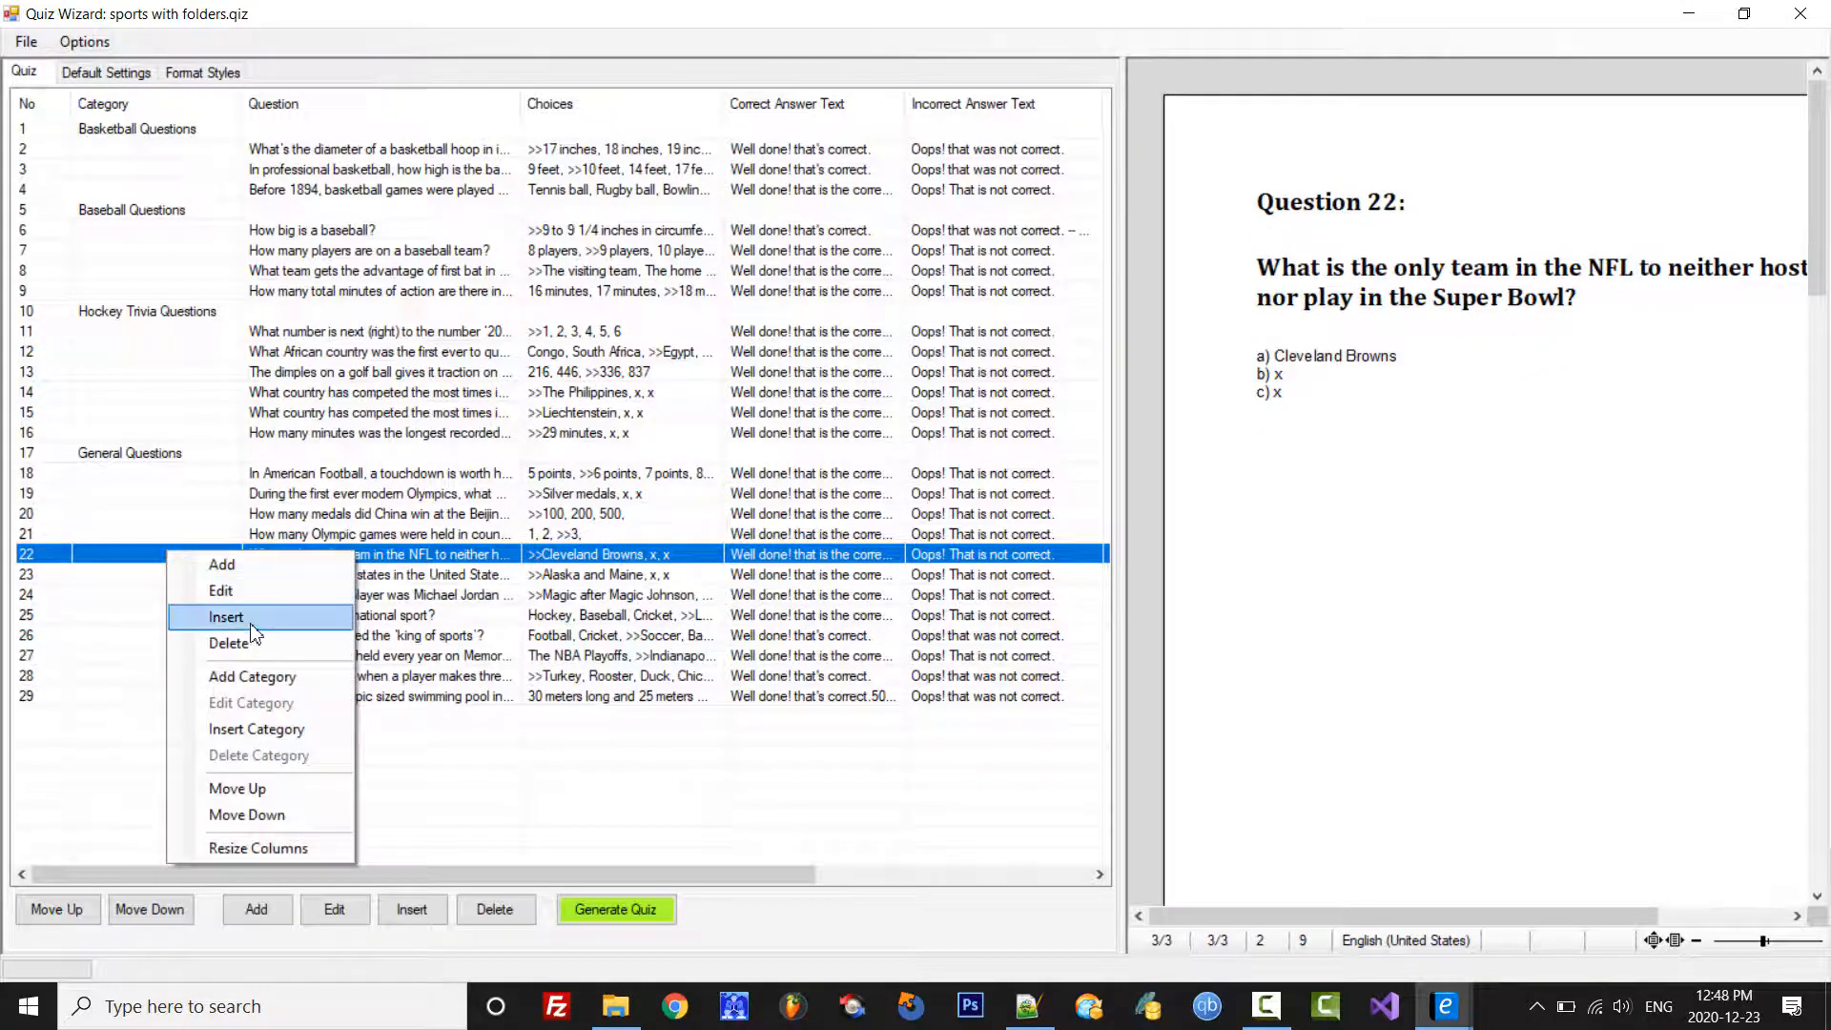
pyautogui.click(256, 729)
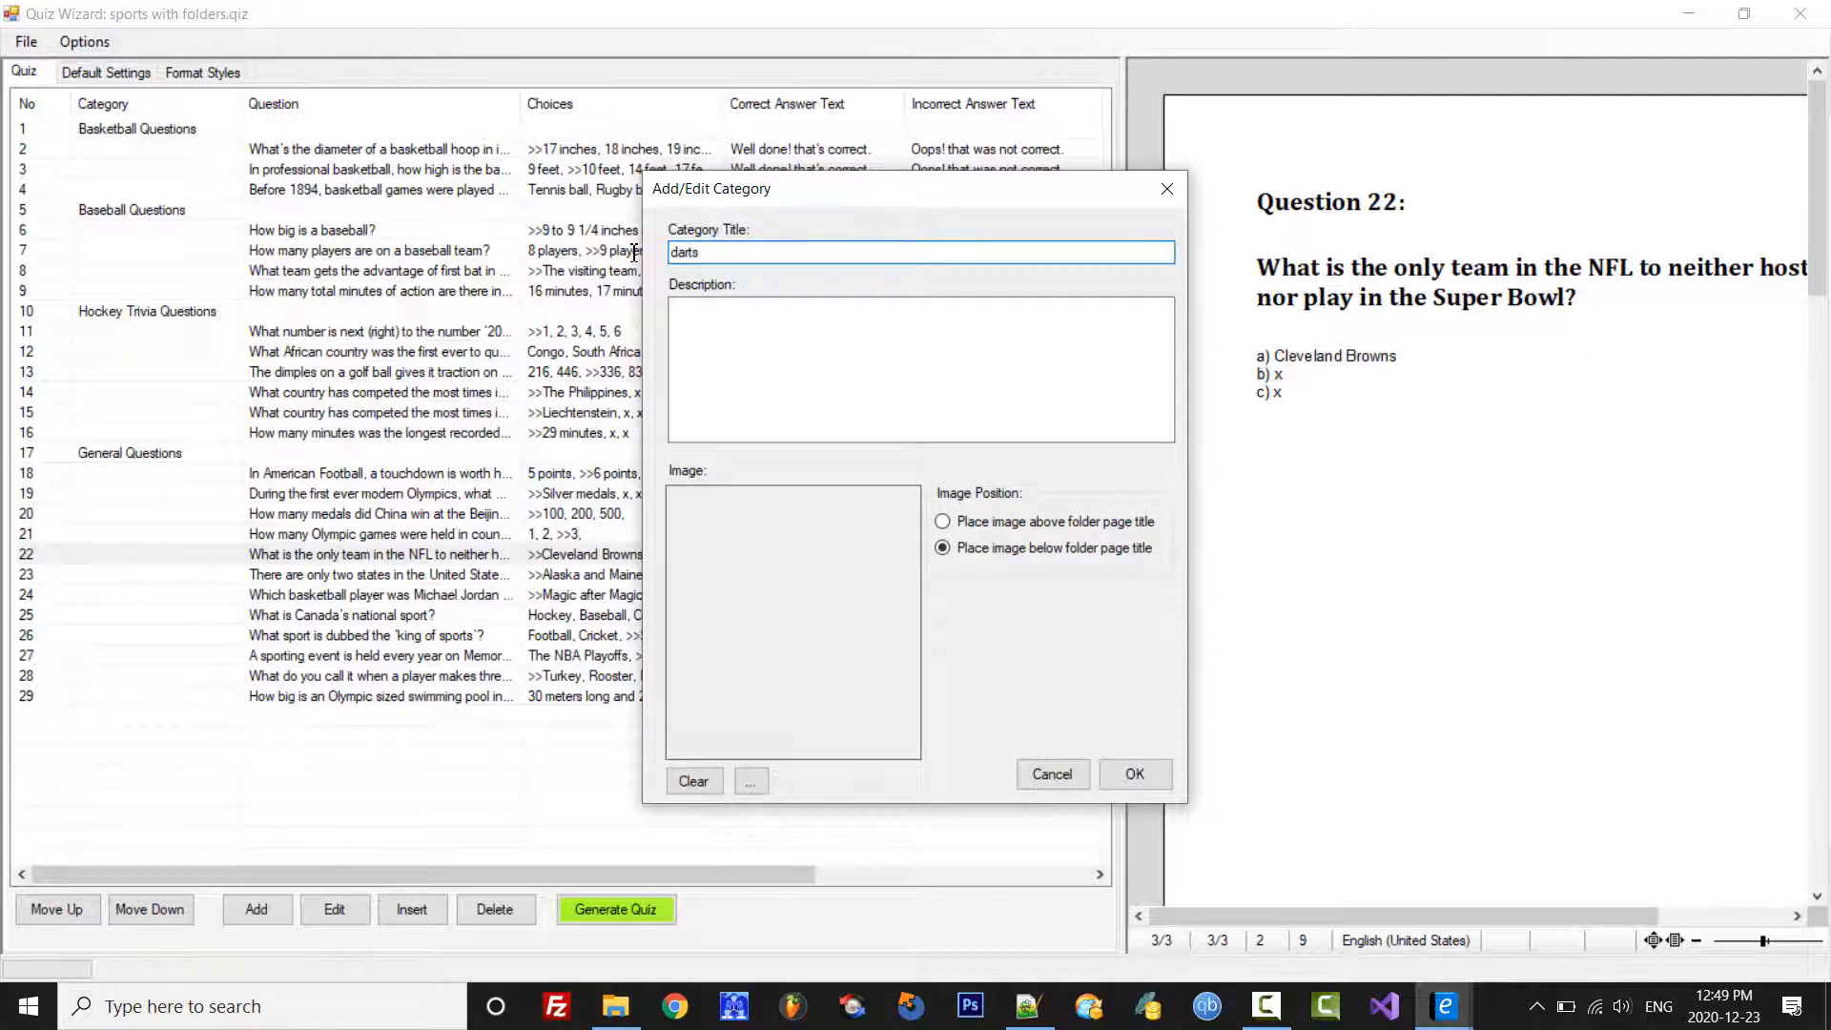
pyautogui.click(822, 360)
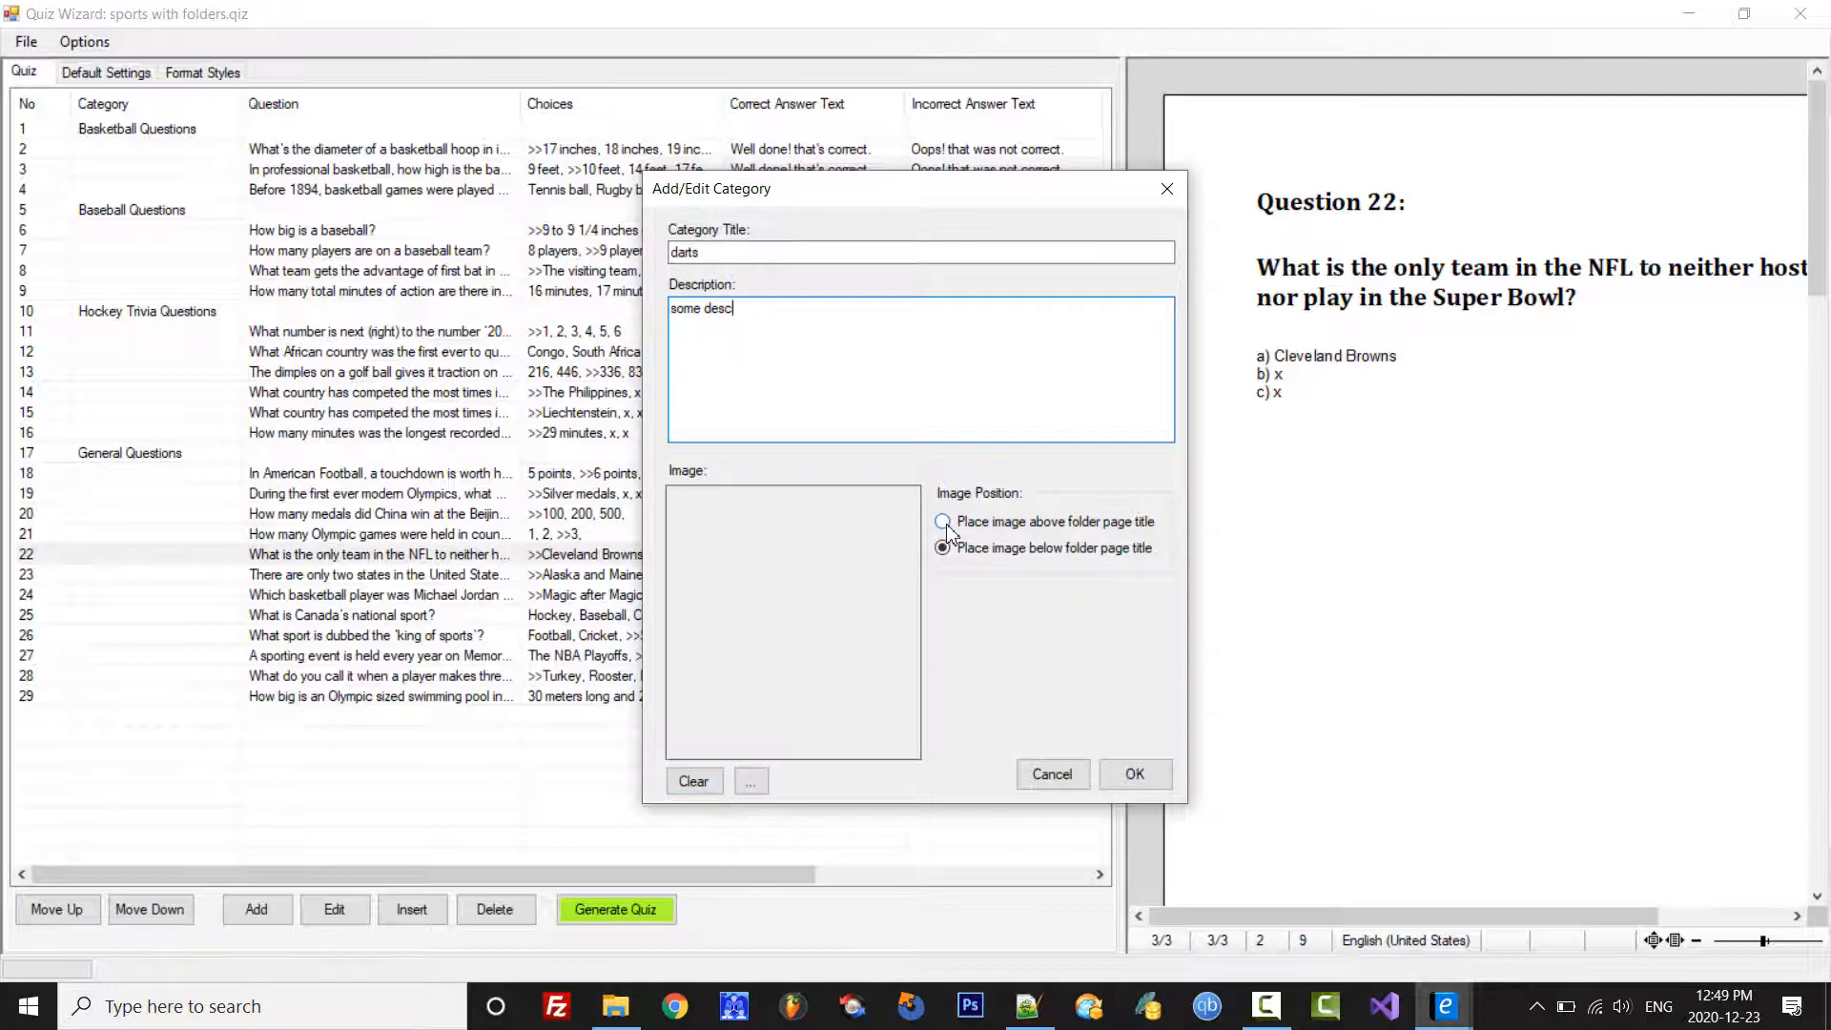
pyautogui.click(750, 784)
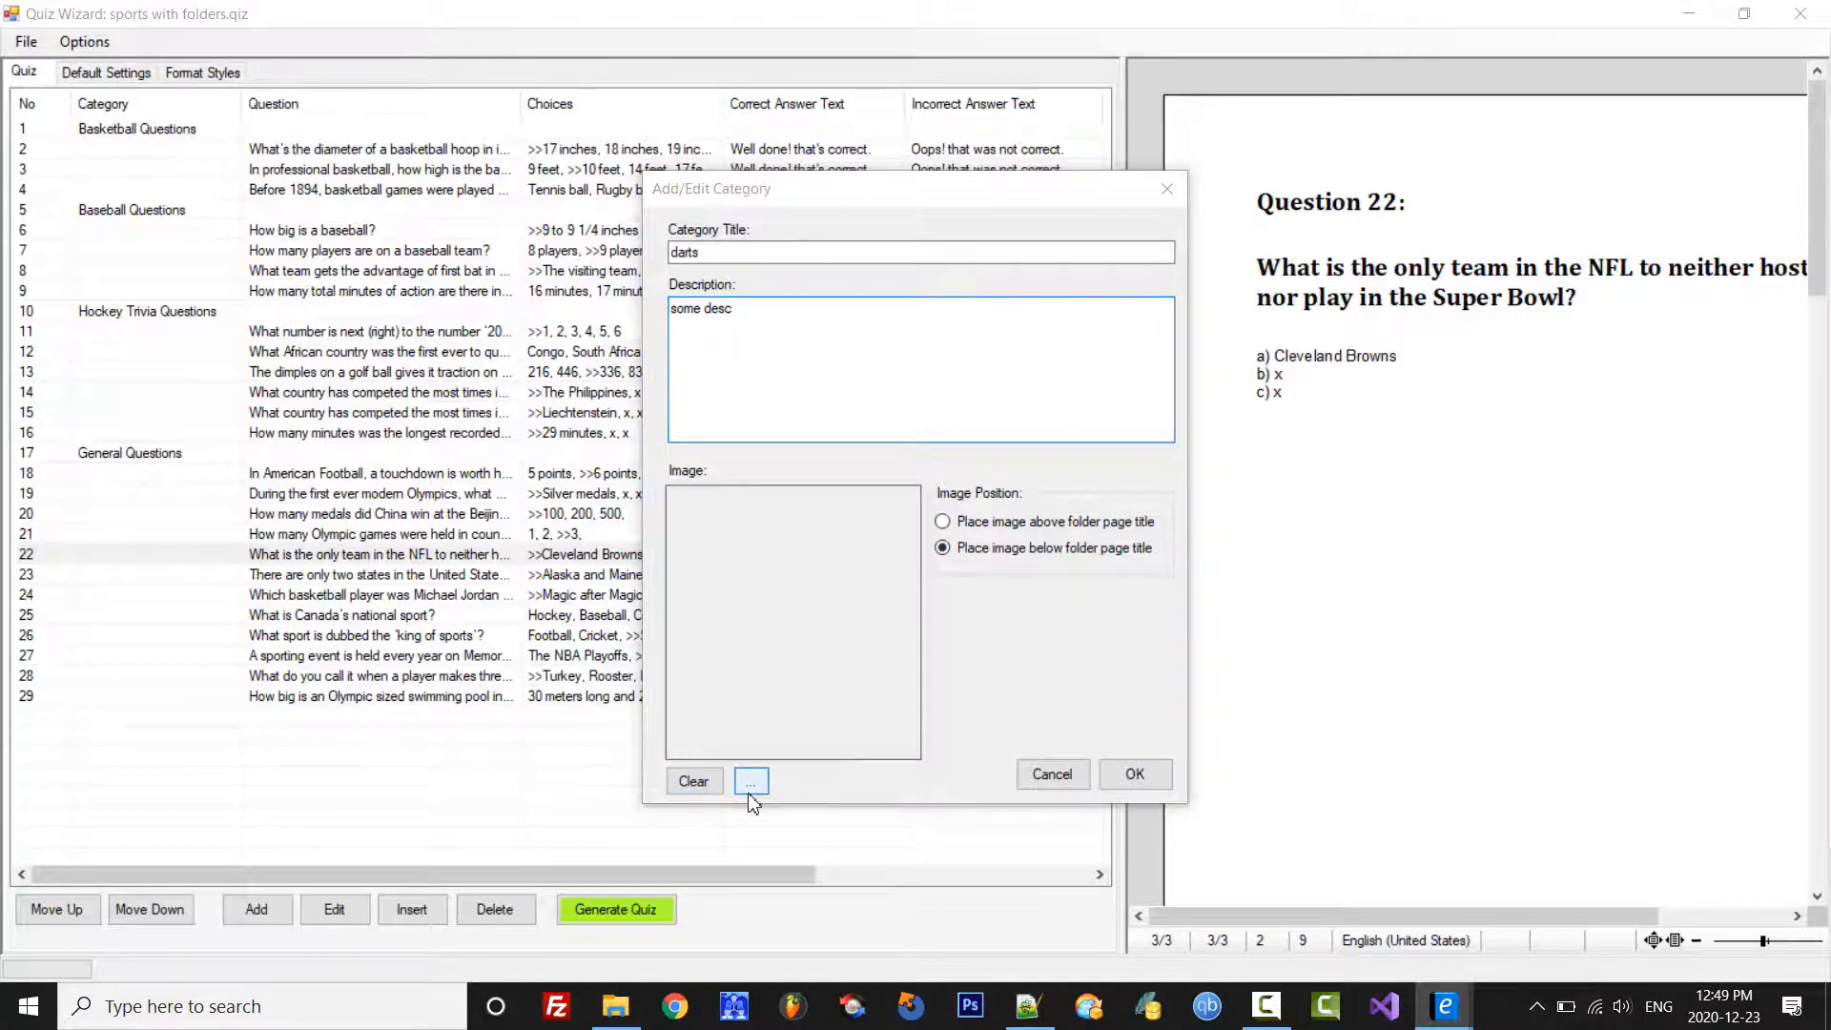
pyautogui.click(1273, 515)
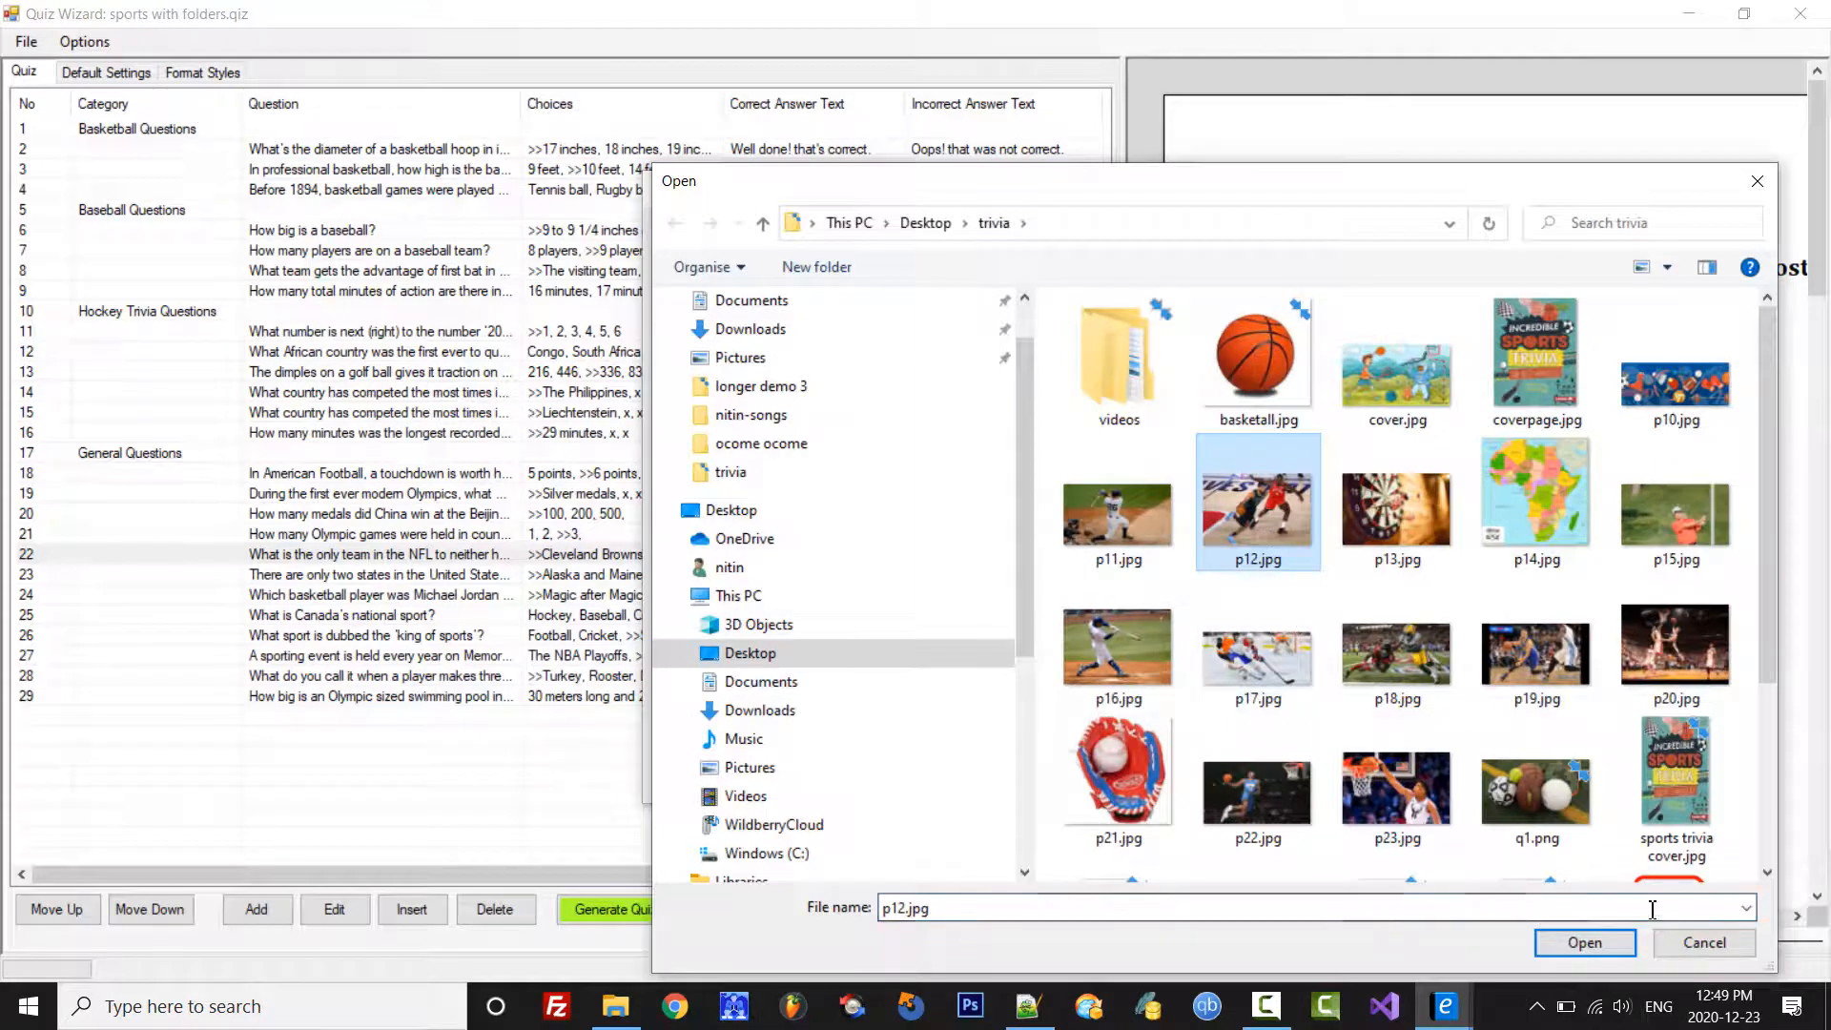
pyautogui.click(1117, 515)
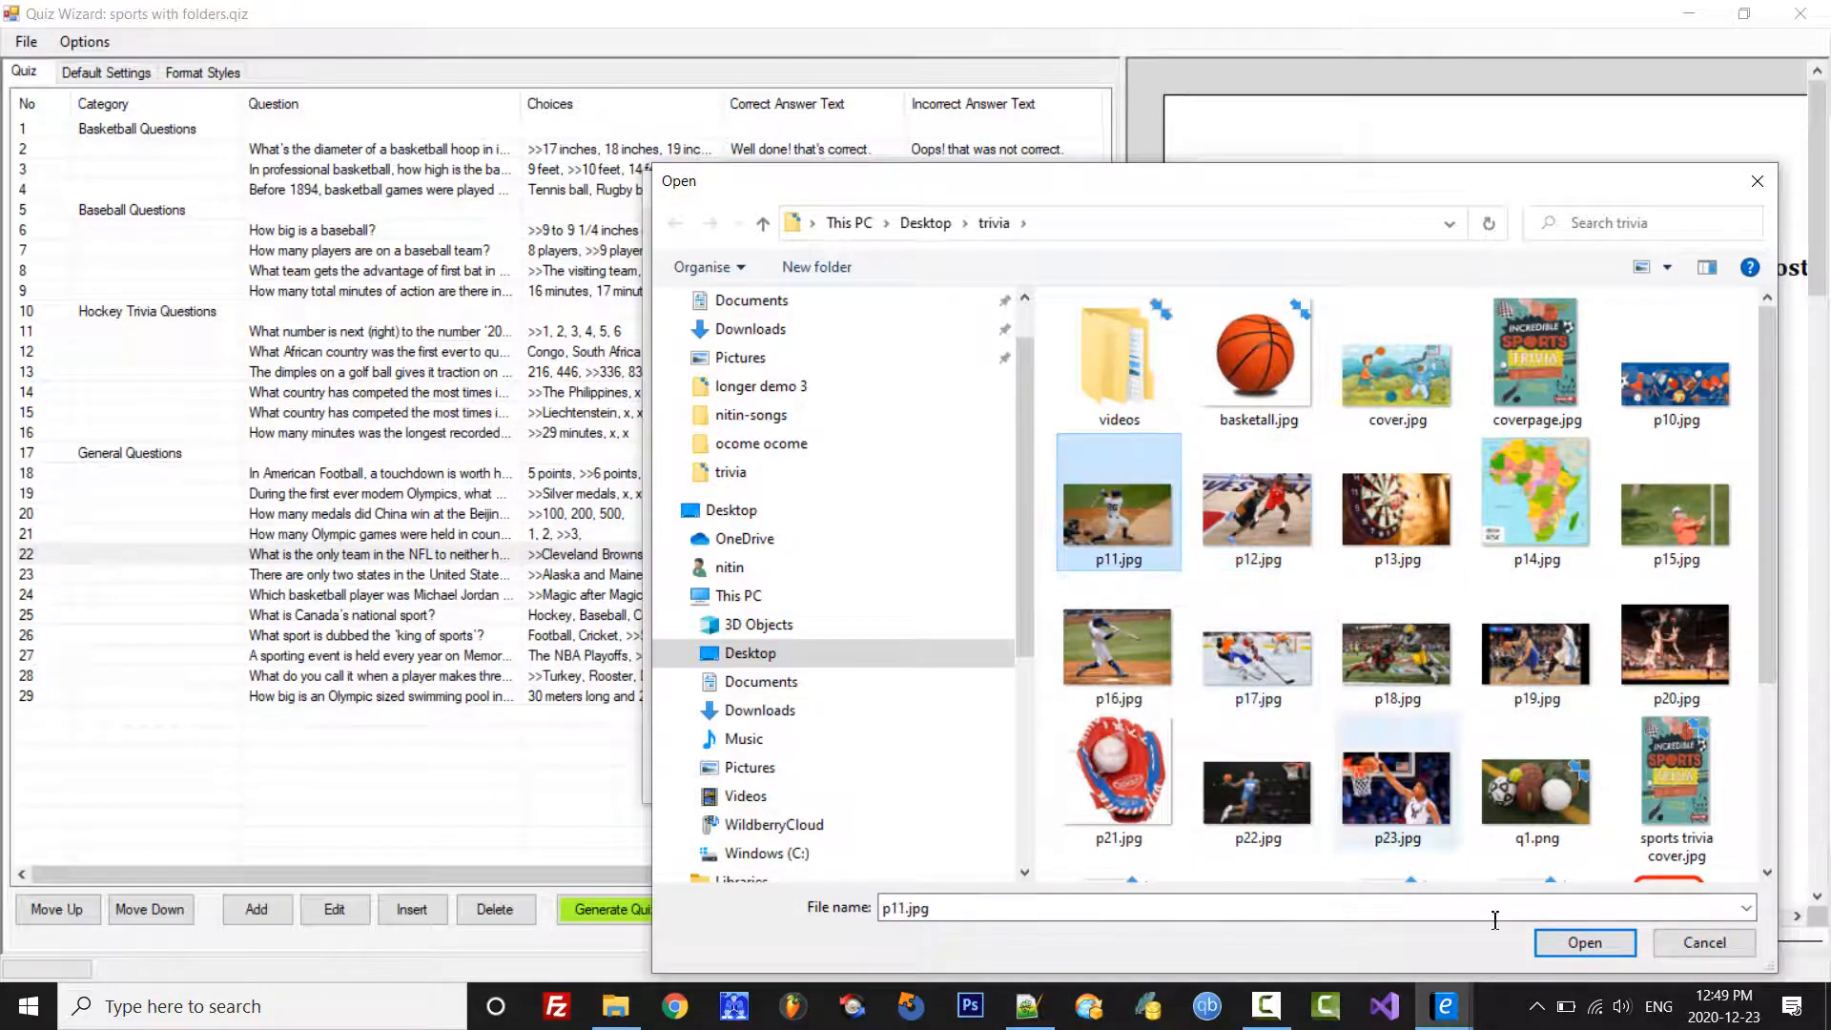
pyautogui.click(1584, 942)
pyautogui.click(1134, 774)
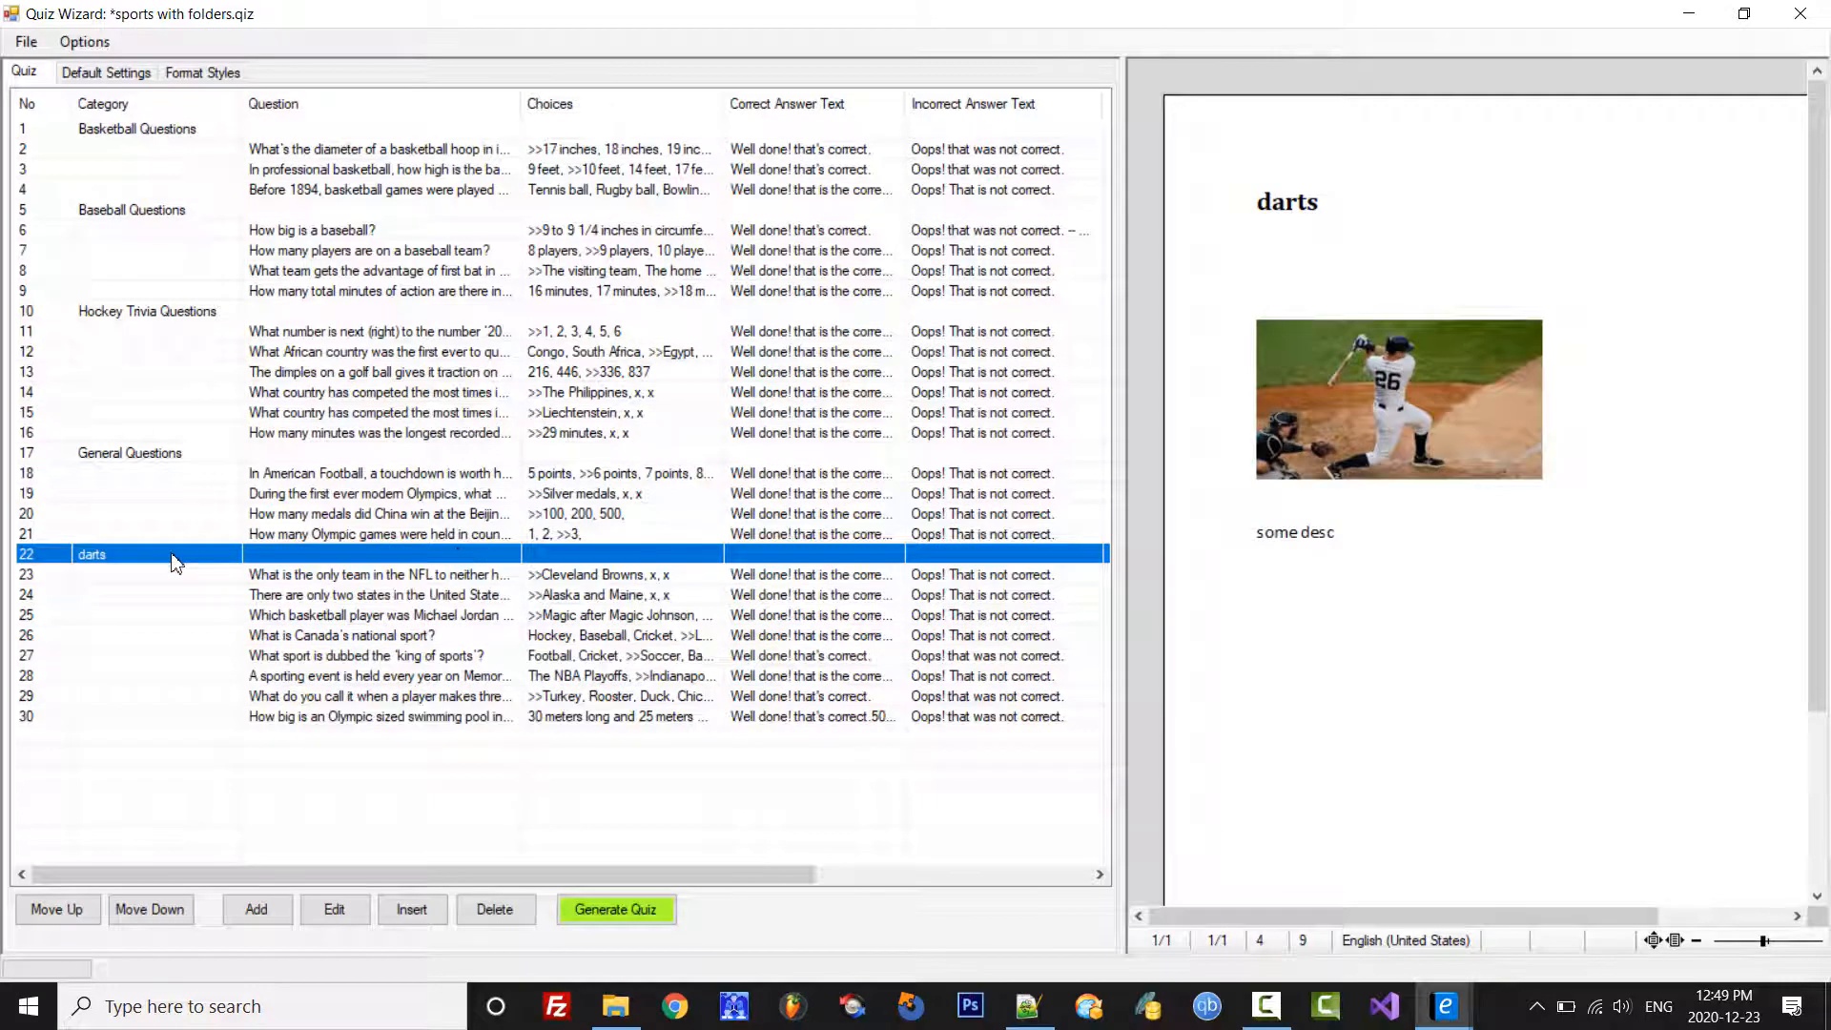
# Step: Shift the darts category up and back down, and move the Olympic games question just below it
pyautogui.click(66, 913)
pyautogui.click(80, 914)
pyautogui.click(169, 908)
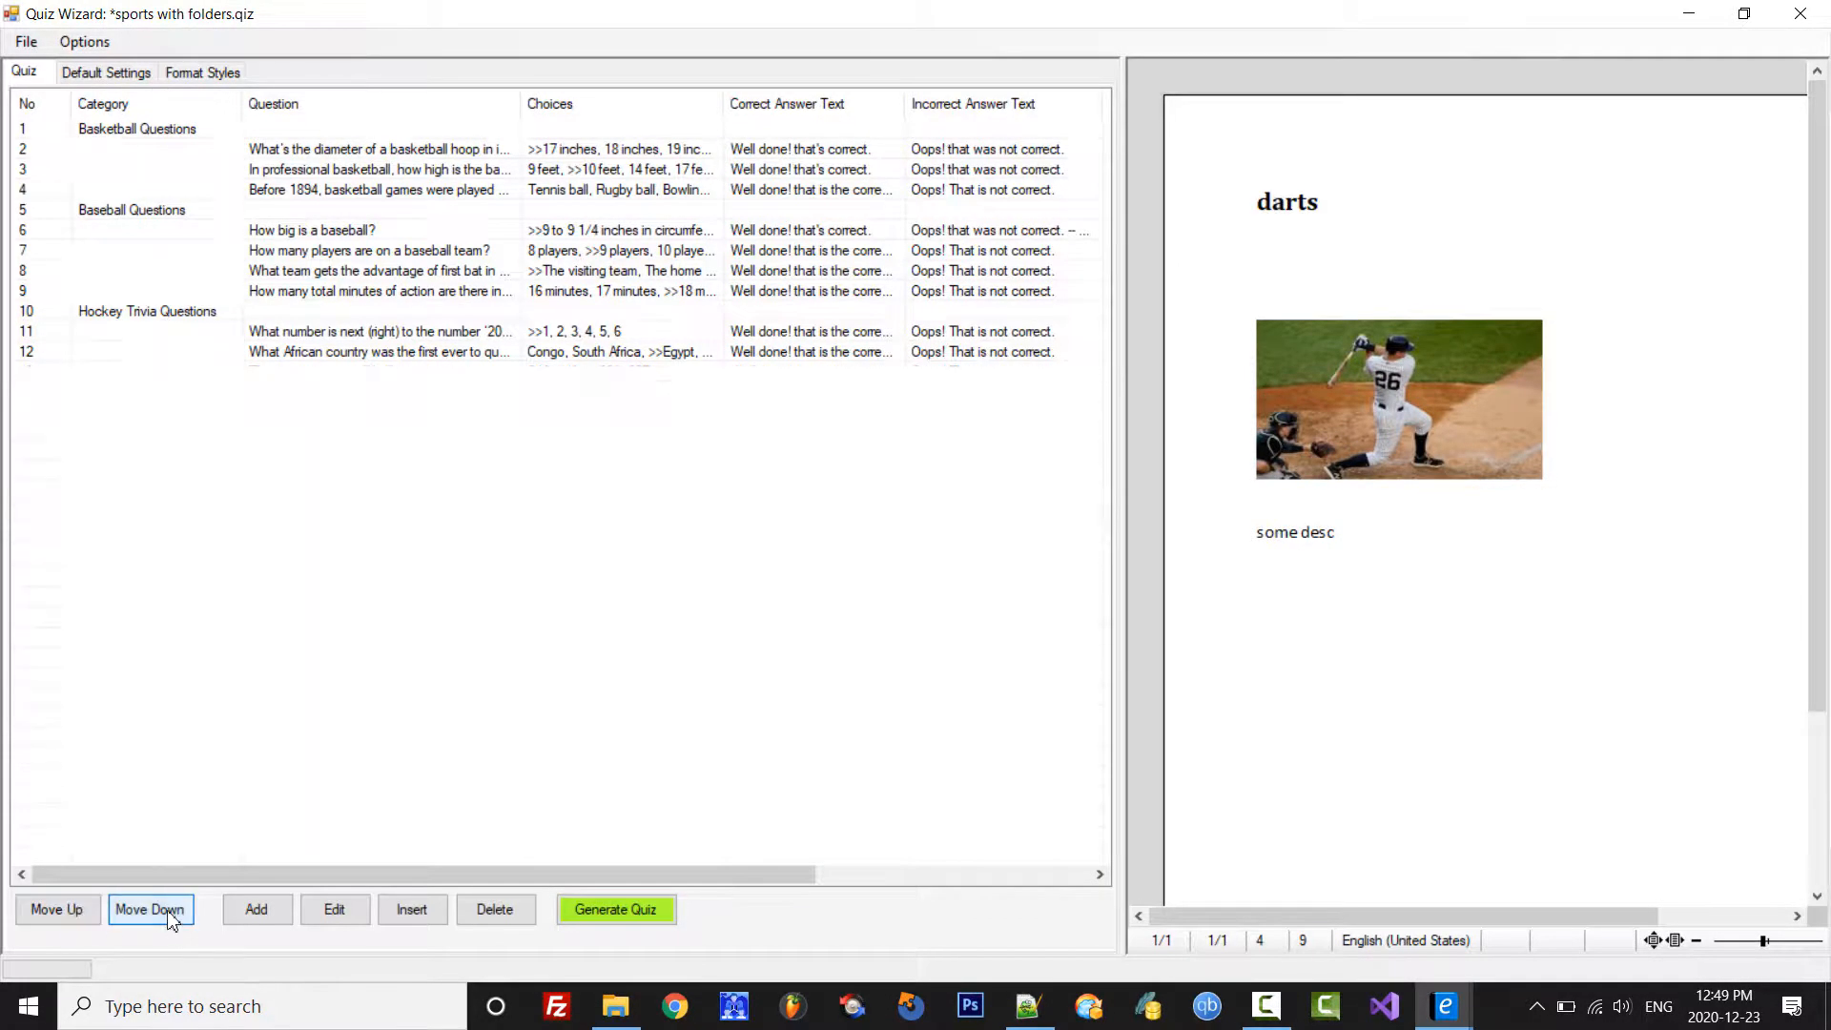
pyautogui.click(181, 907)
pyautogui.click(389, 536)
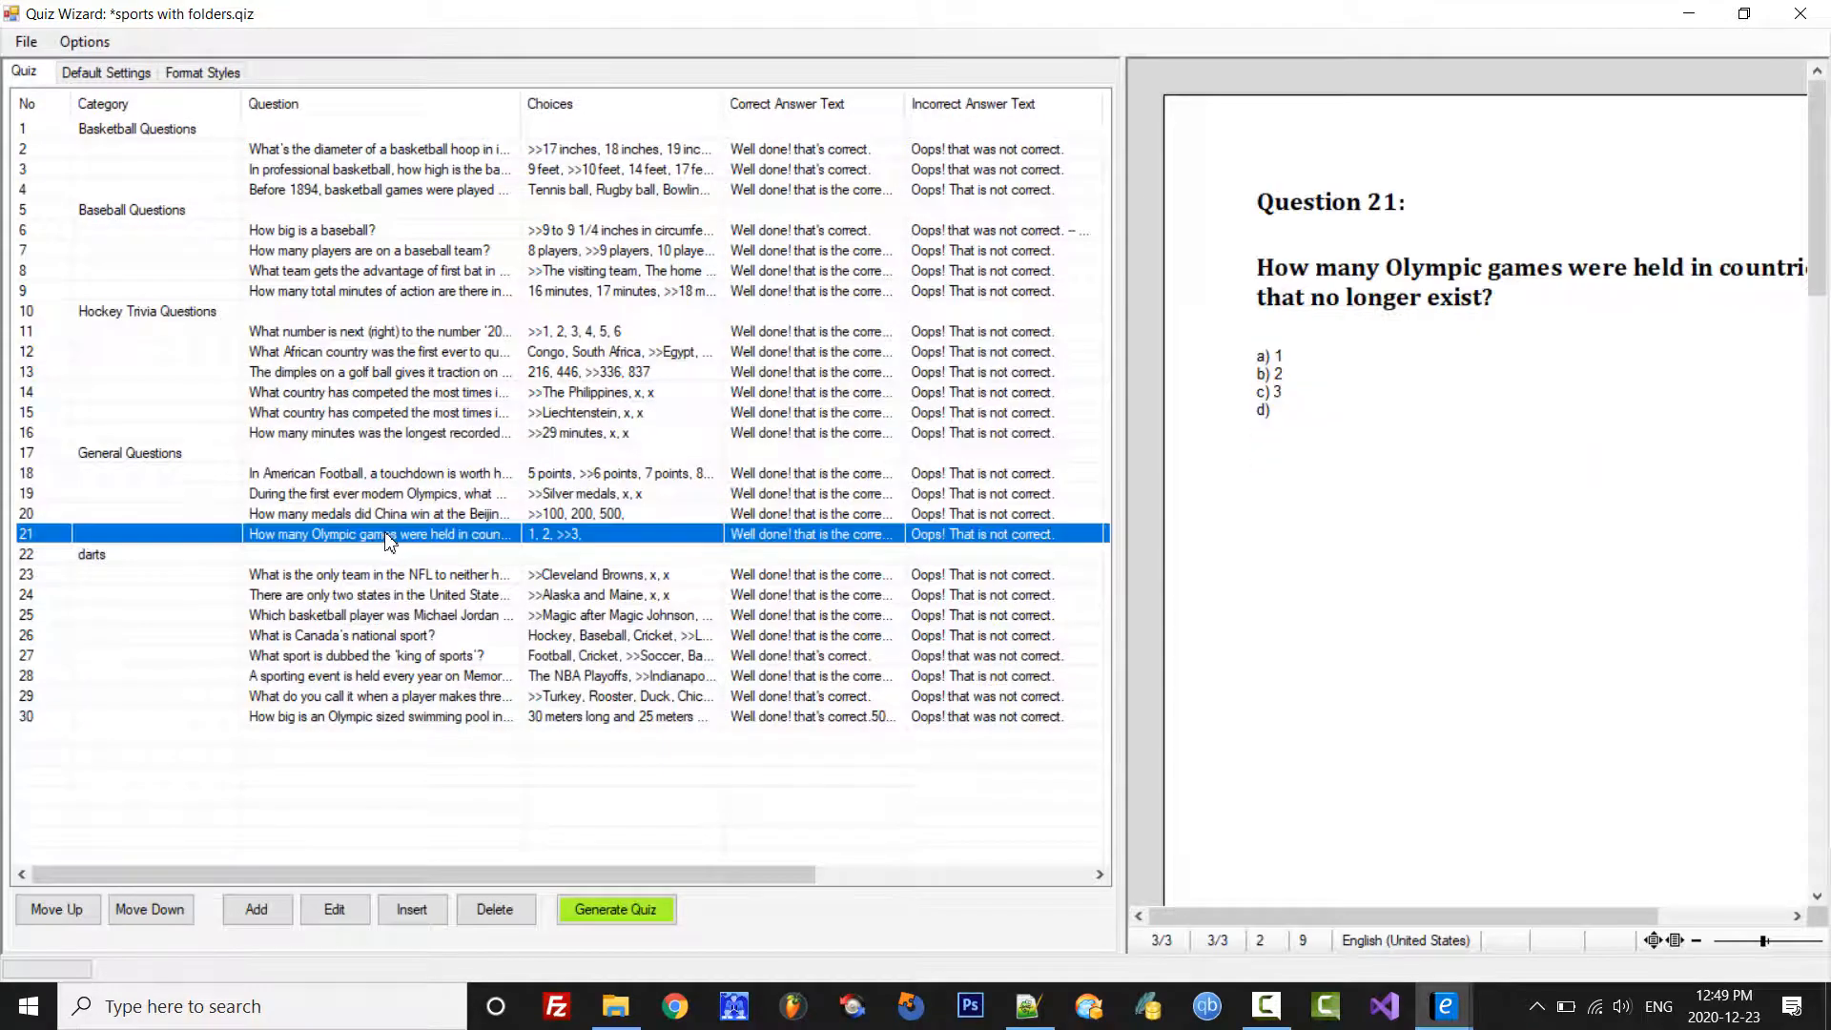
pyautogui.click(187, 911)
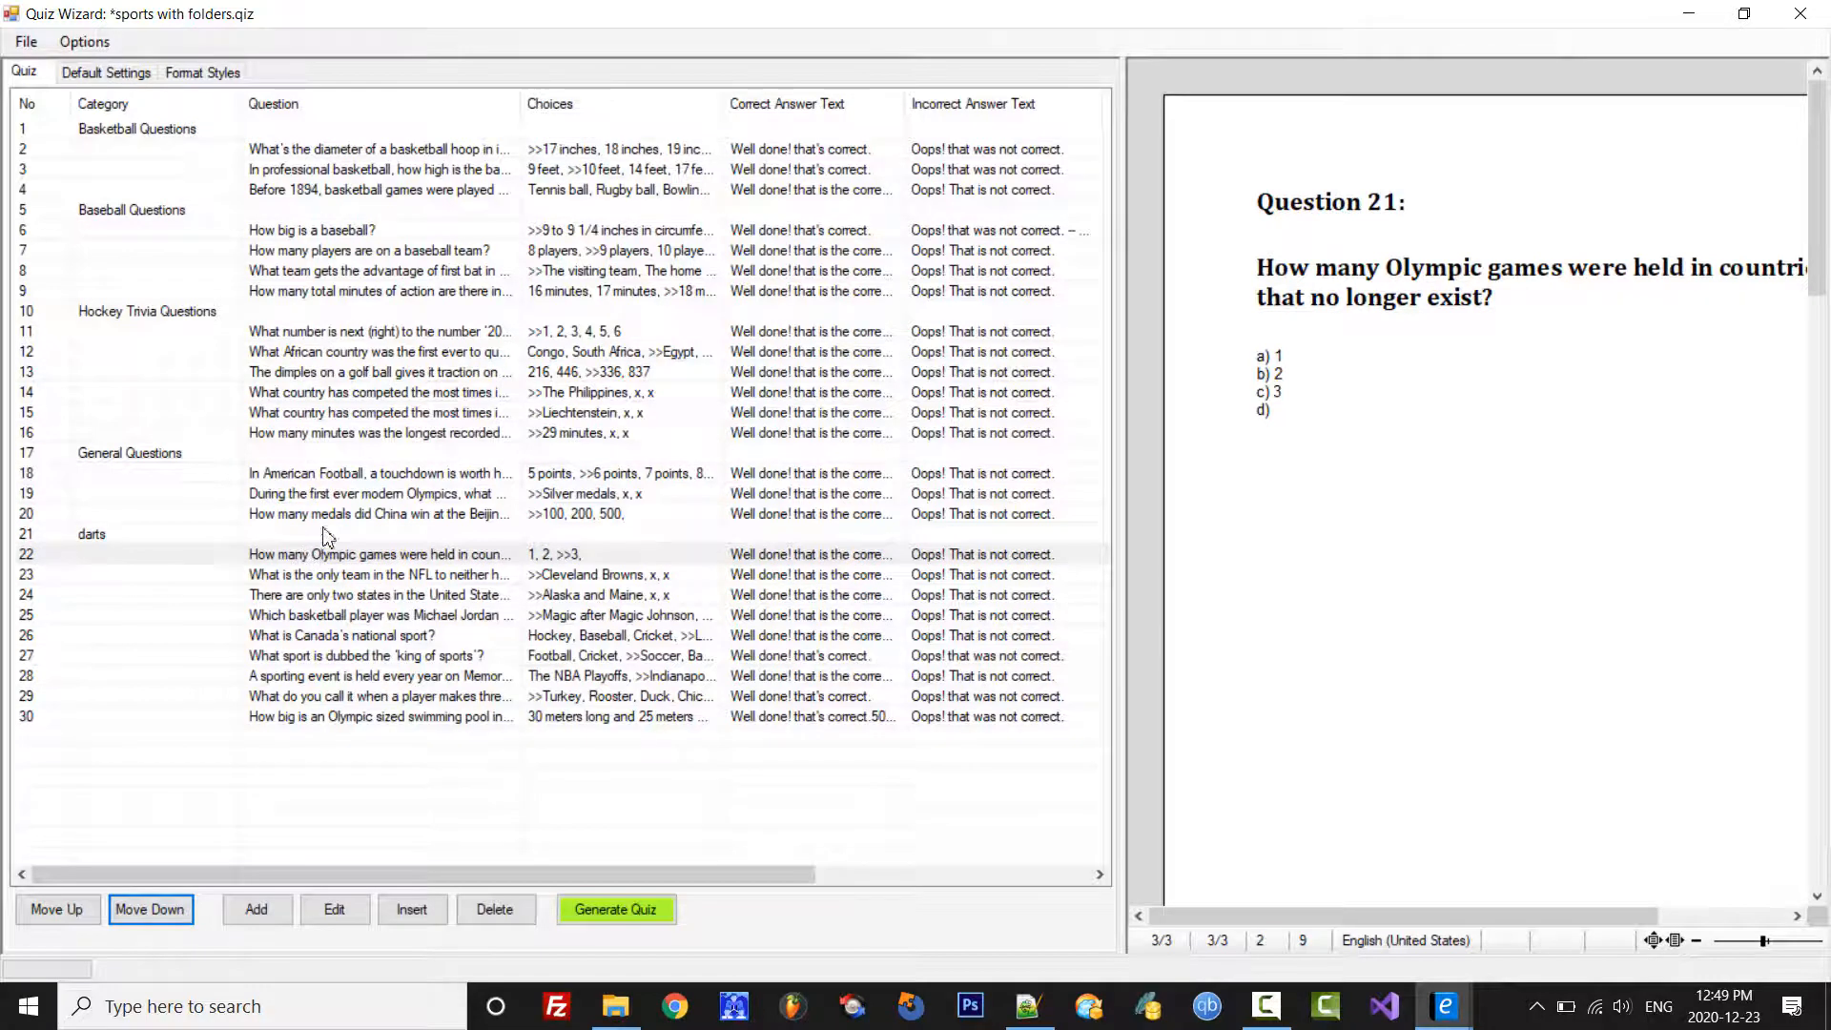
# Step: View the available actions for the darts category and check the folder styles in the format style settings
pyautogui.click(131, 541)
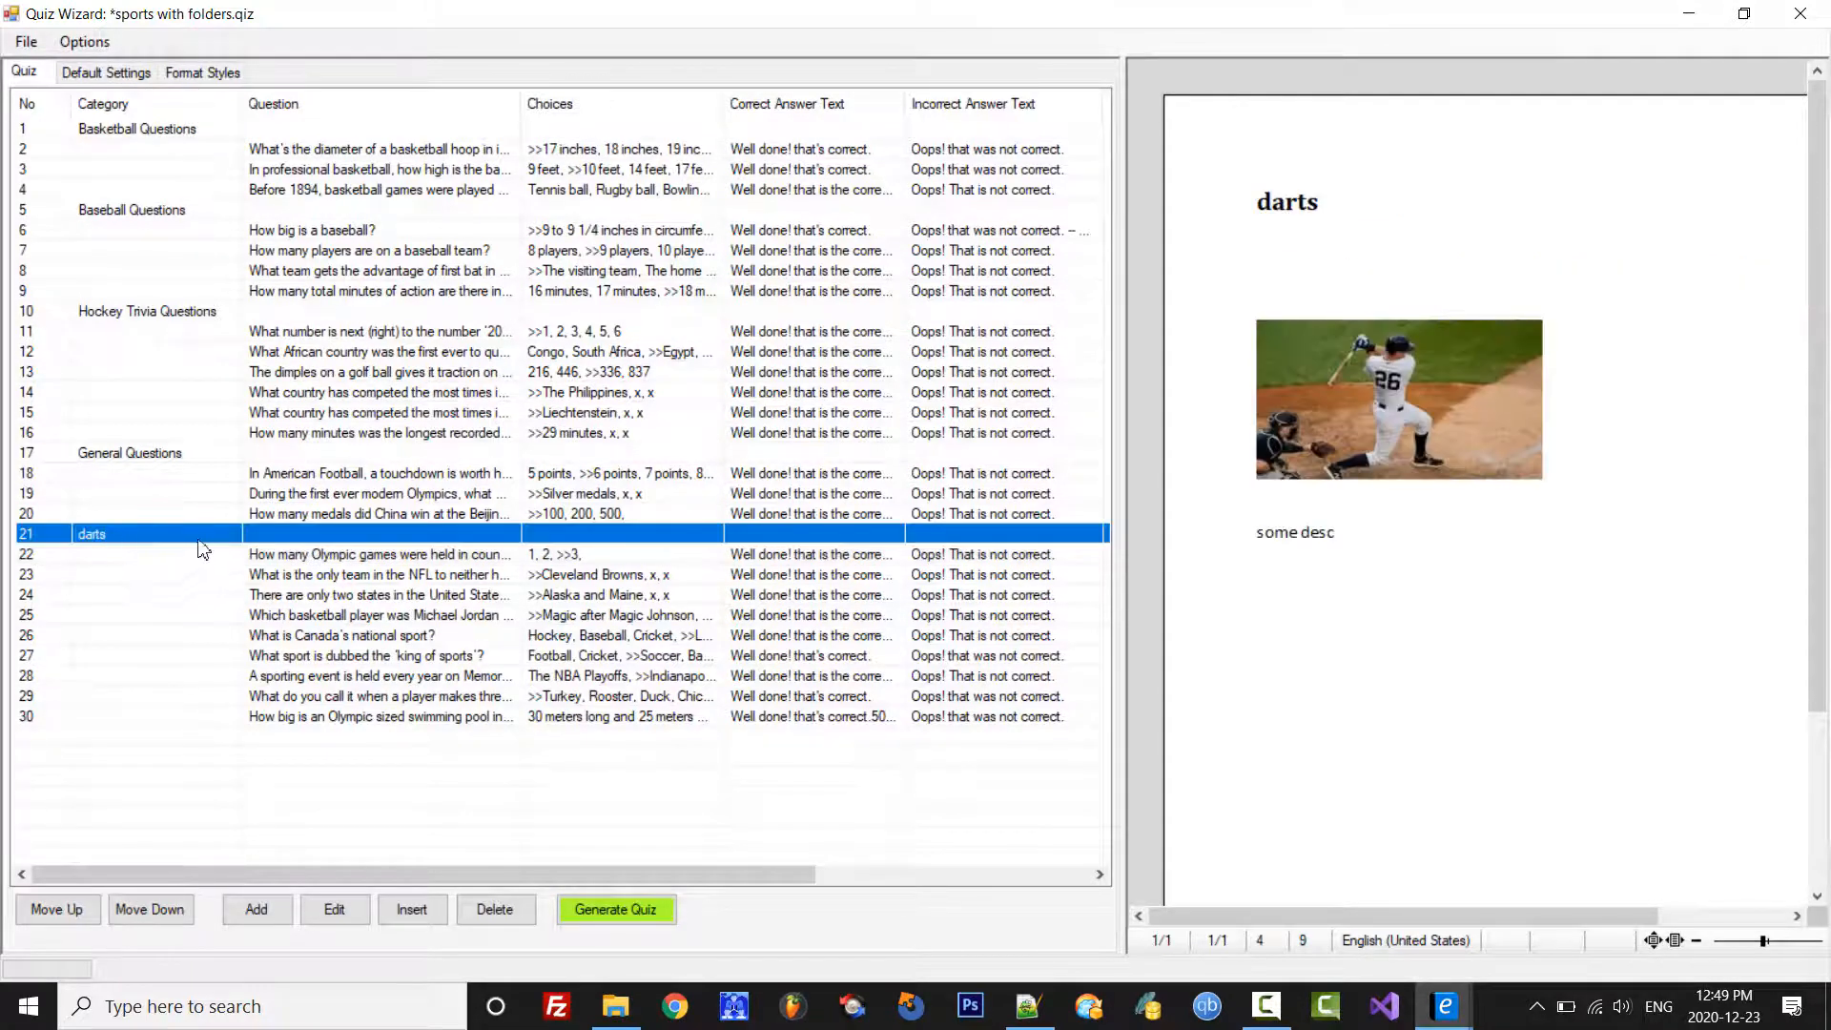
pyautogui.rightClick(159, 540)
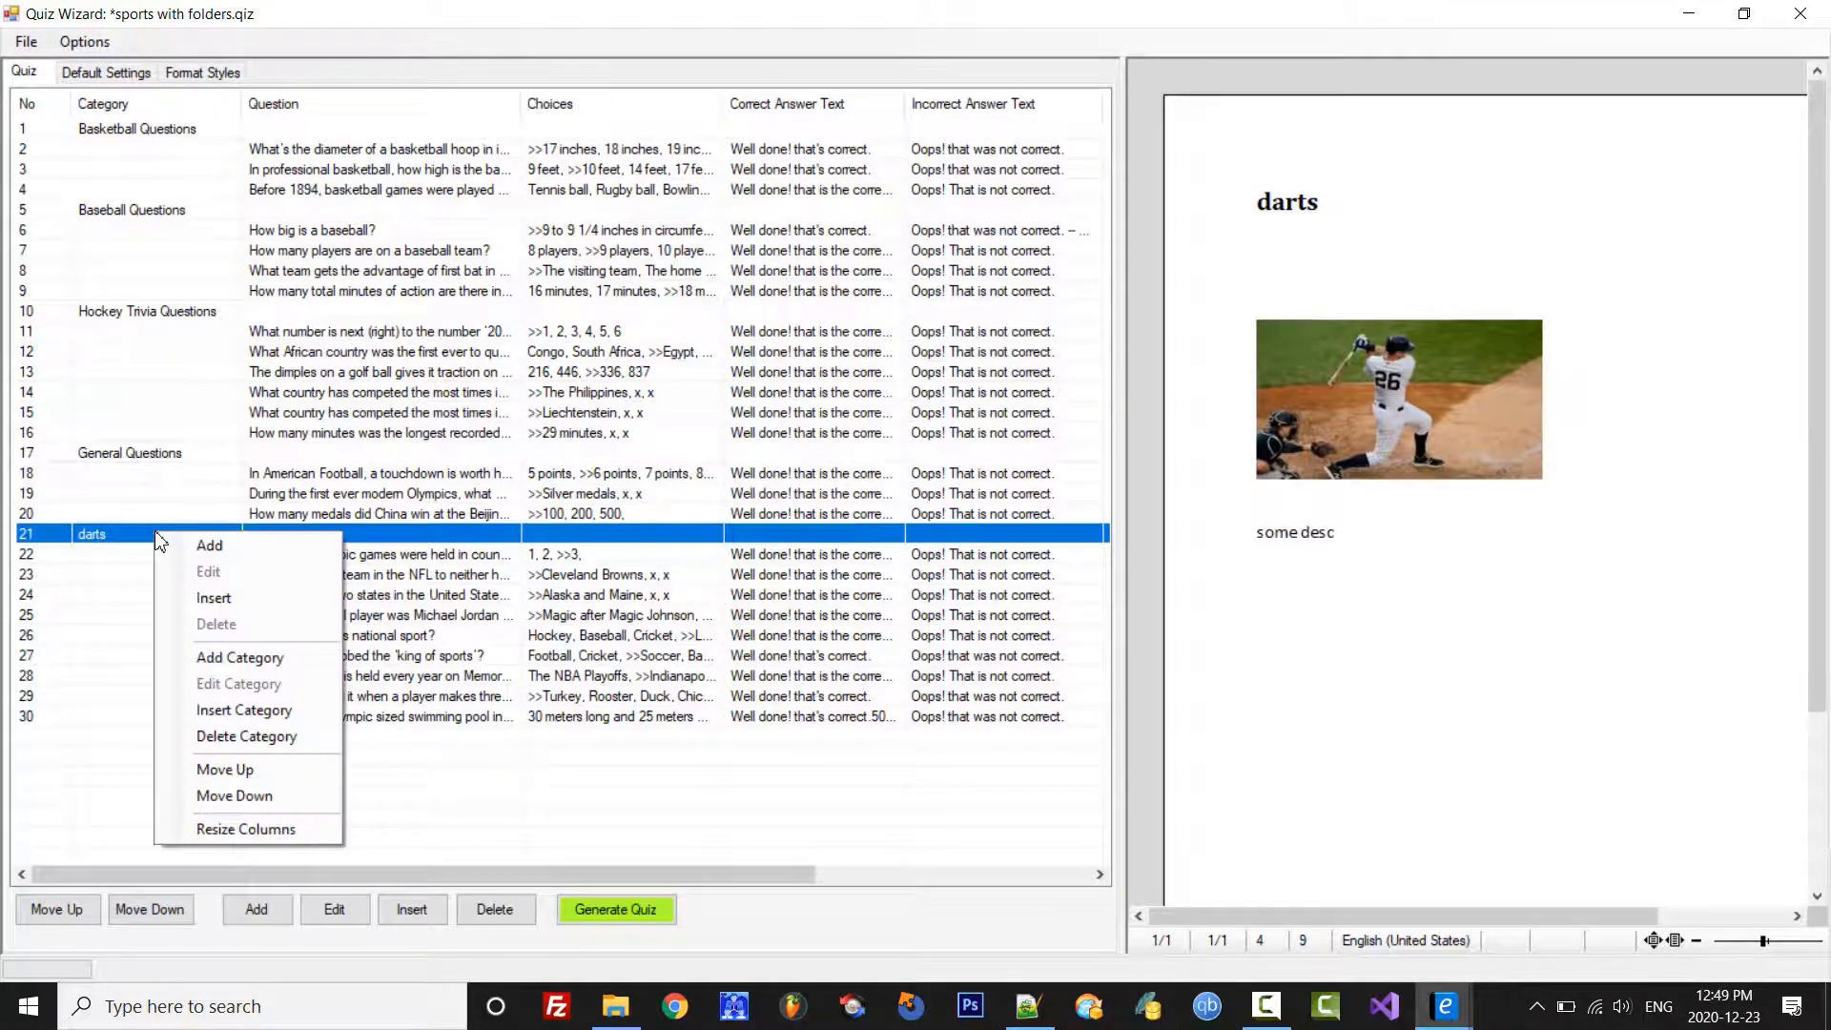
pyautogui.click(202, 74)
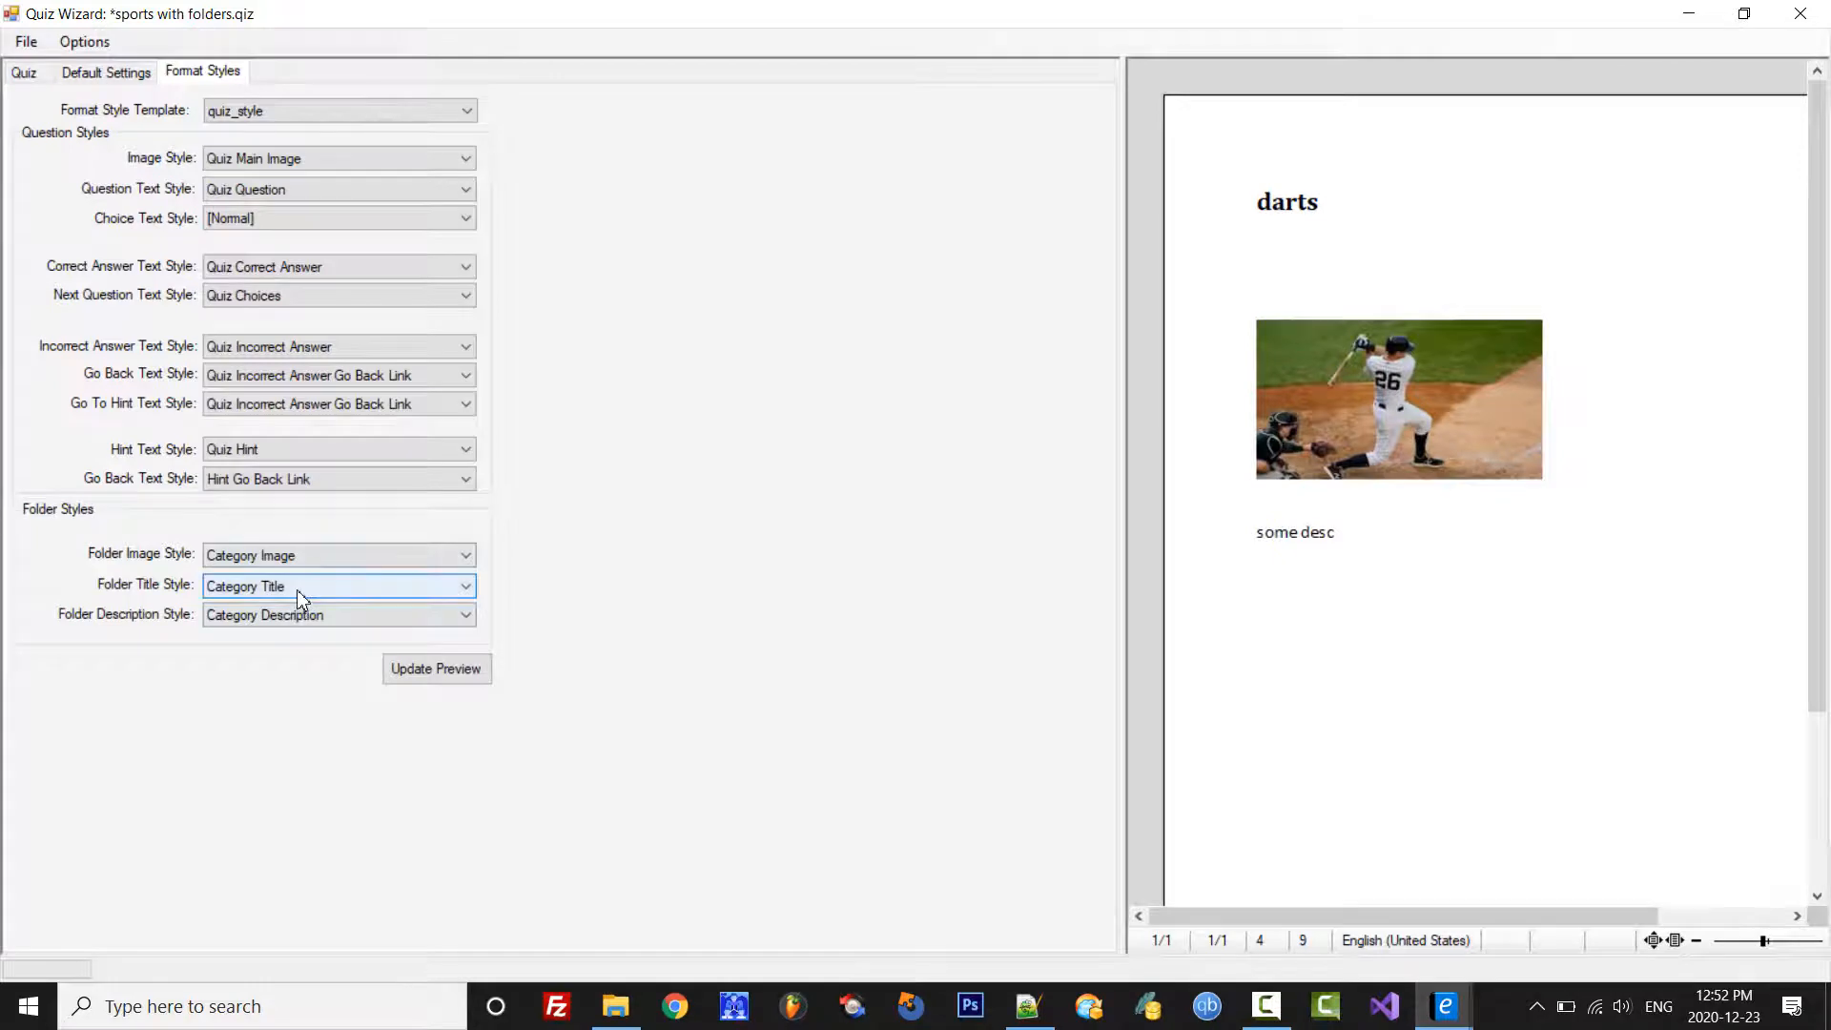
pyautogui.click(25, 74)
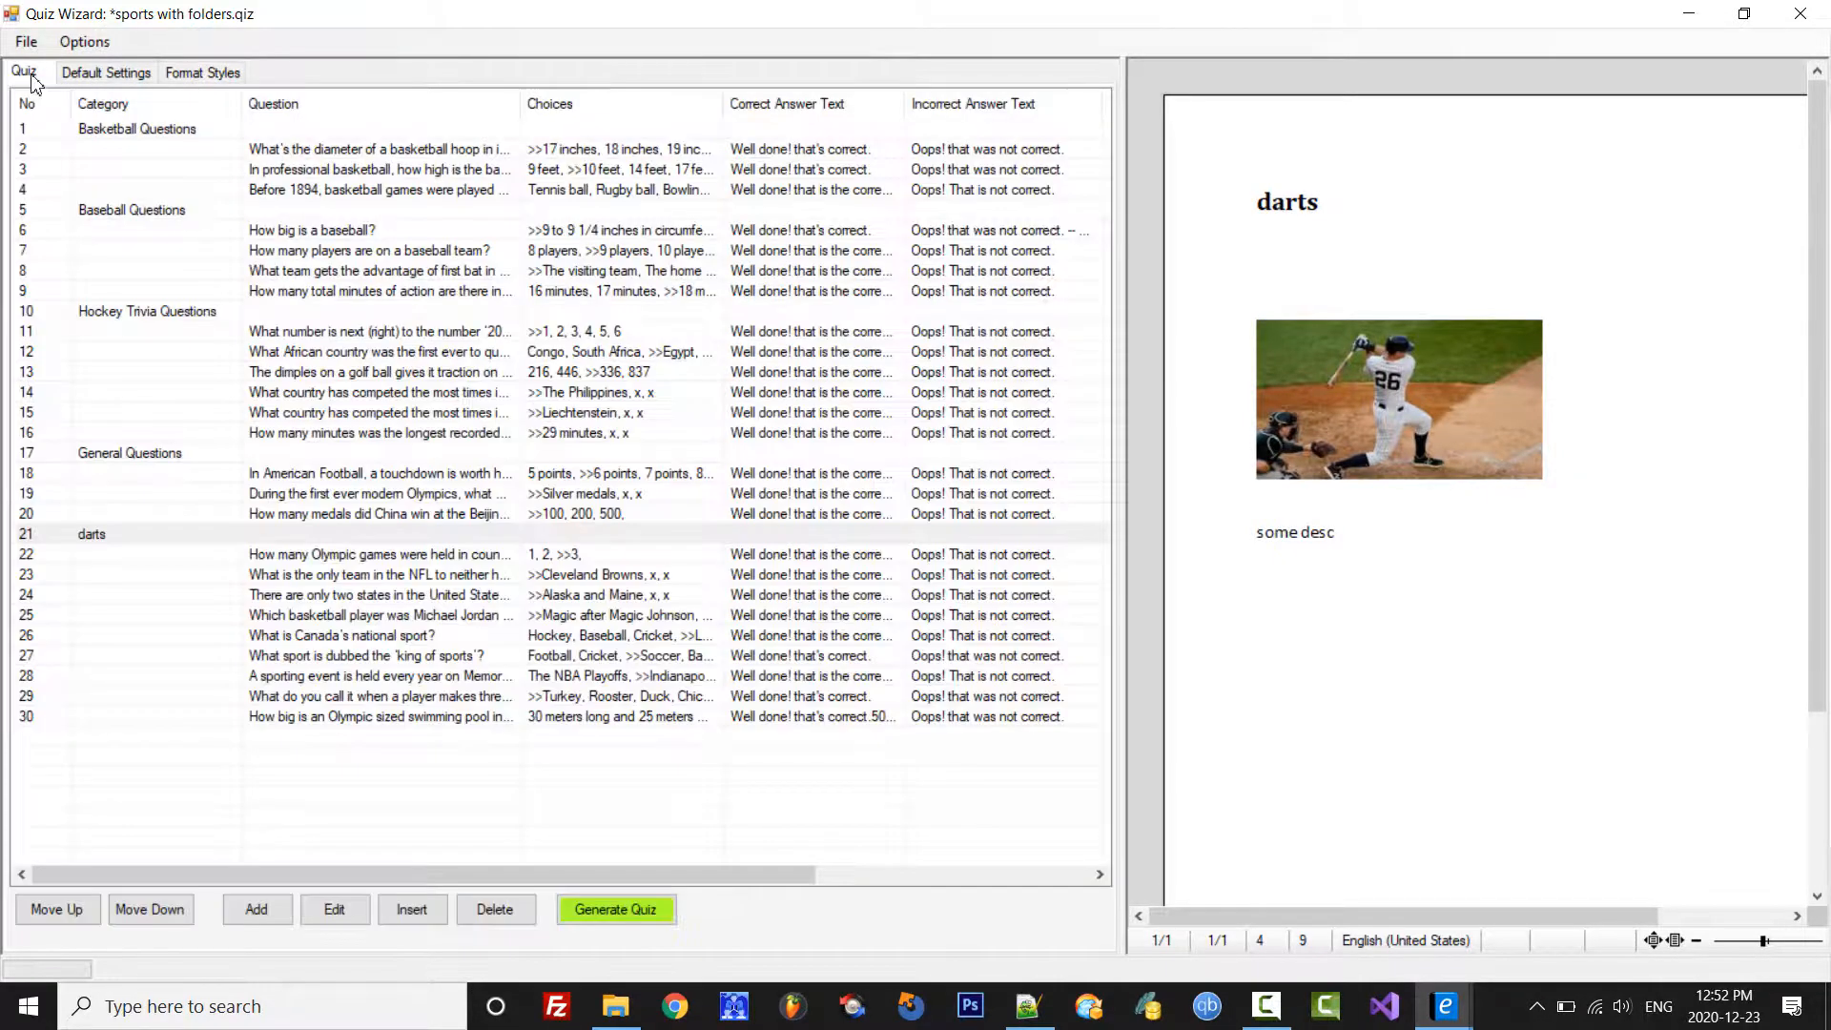
# Step: Delete the darts category from the quiz list and confirm the deletion
pyautogui.click(150, 538)
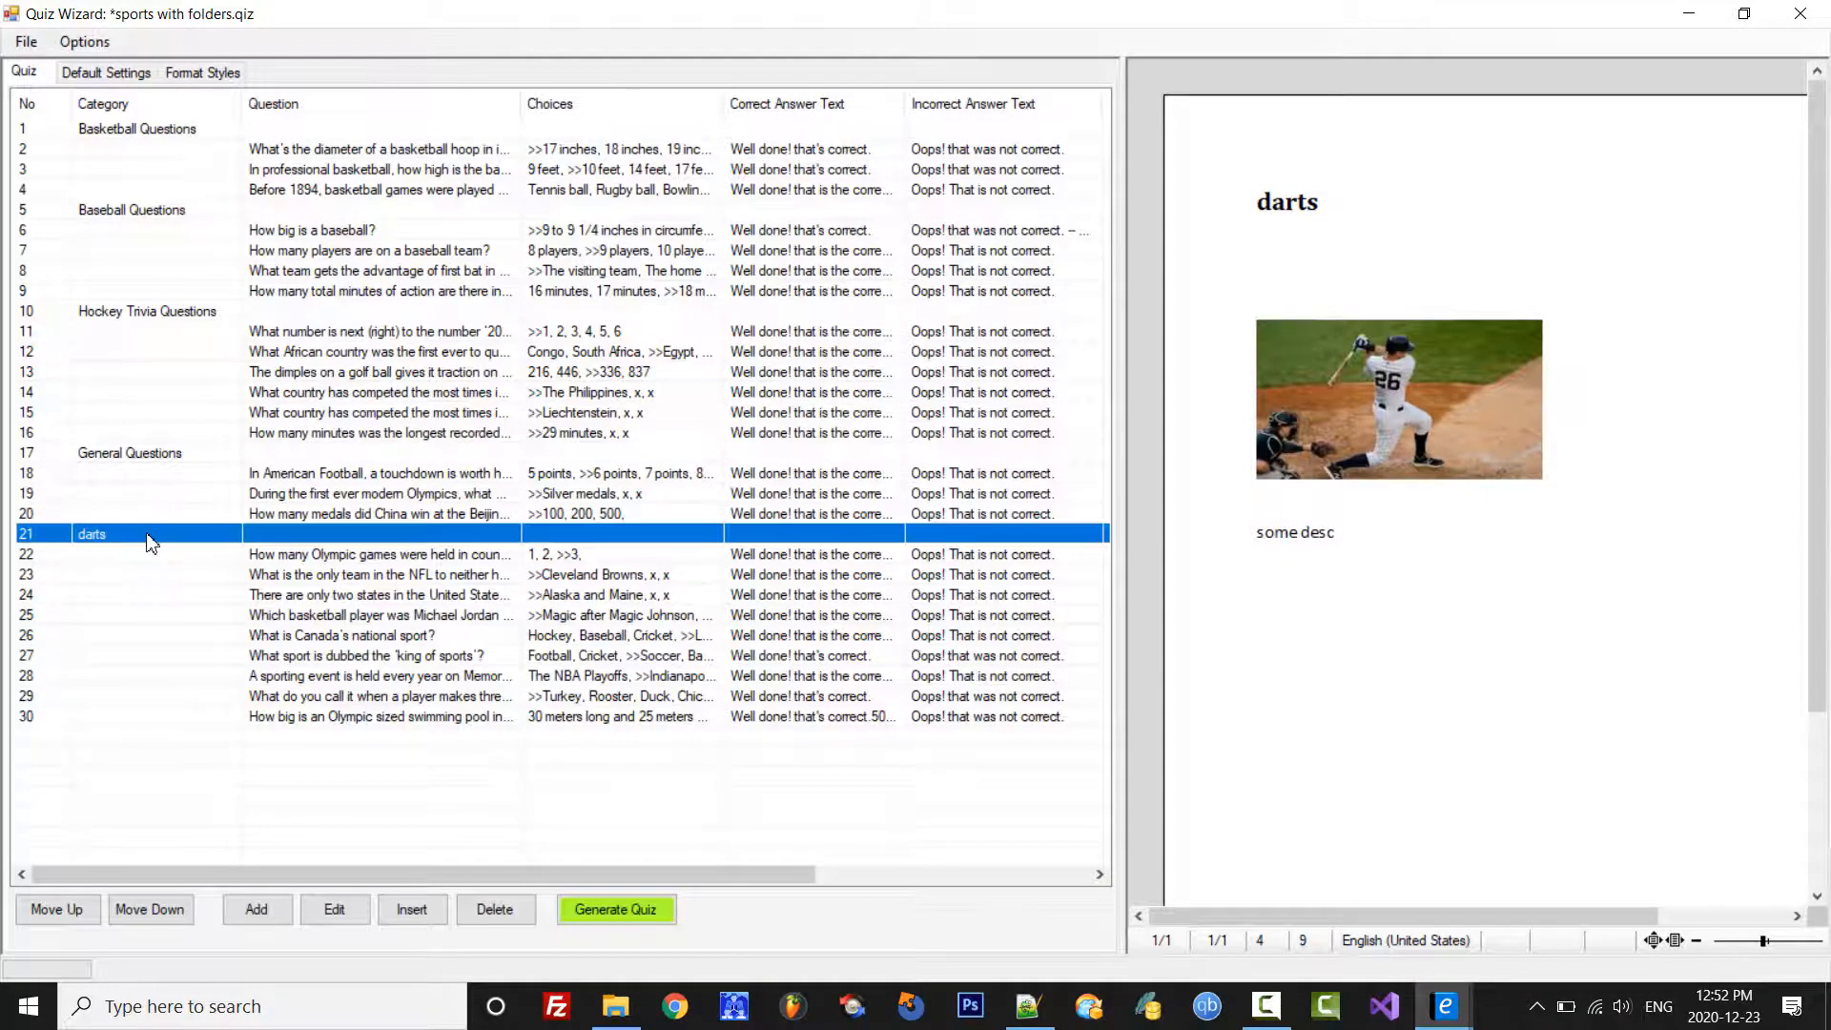
pyautogui.rightClick(150, 541)
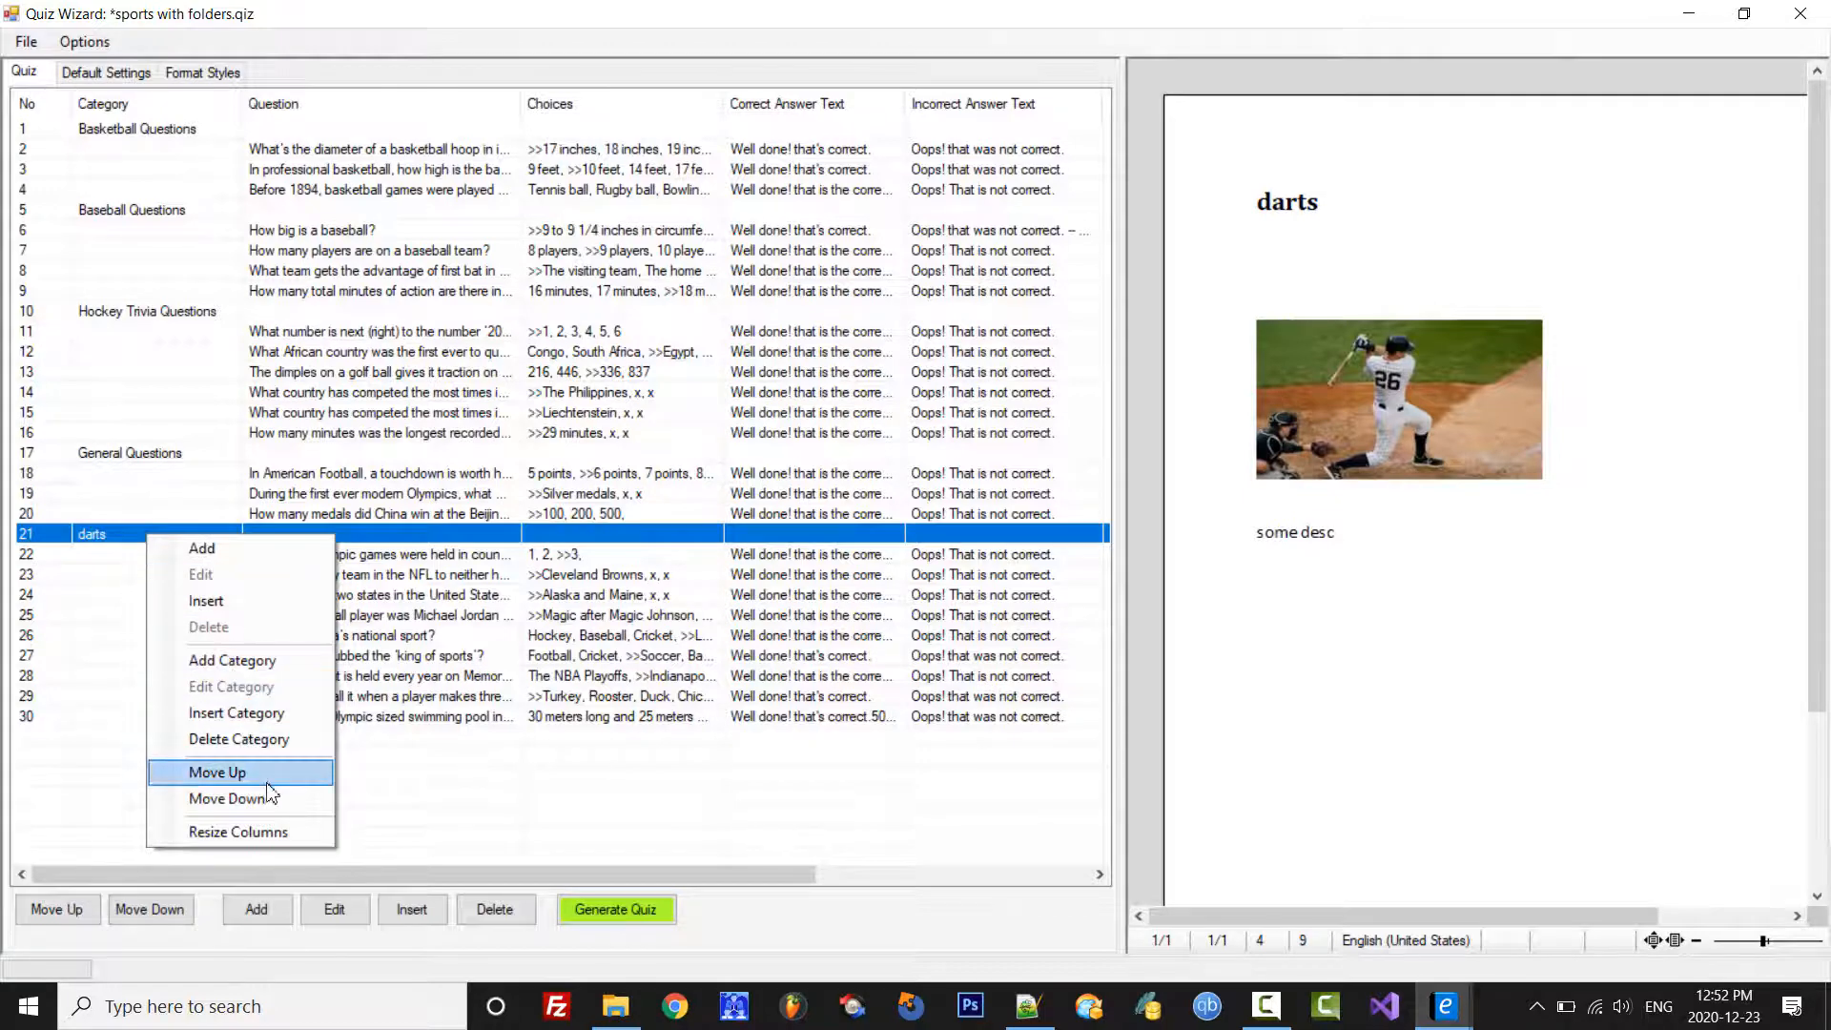
pyautogui.click(283, 757)
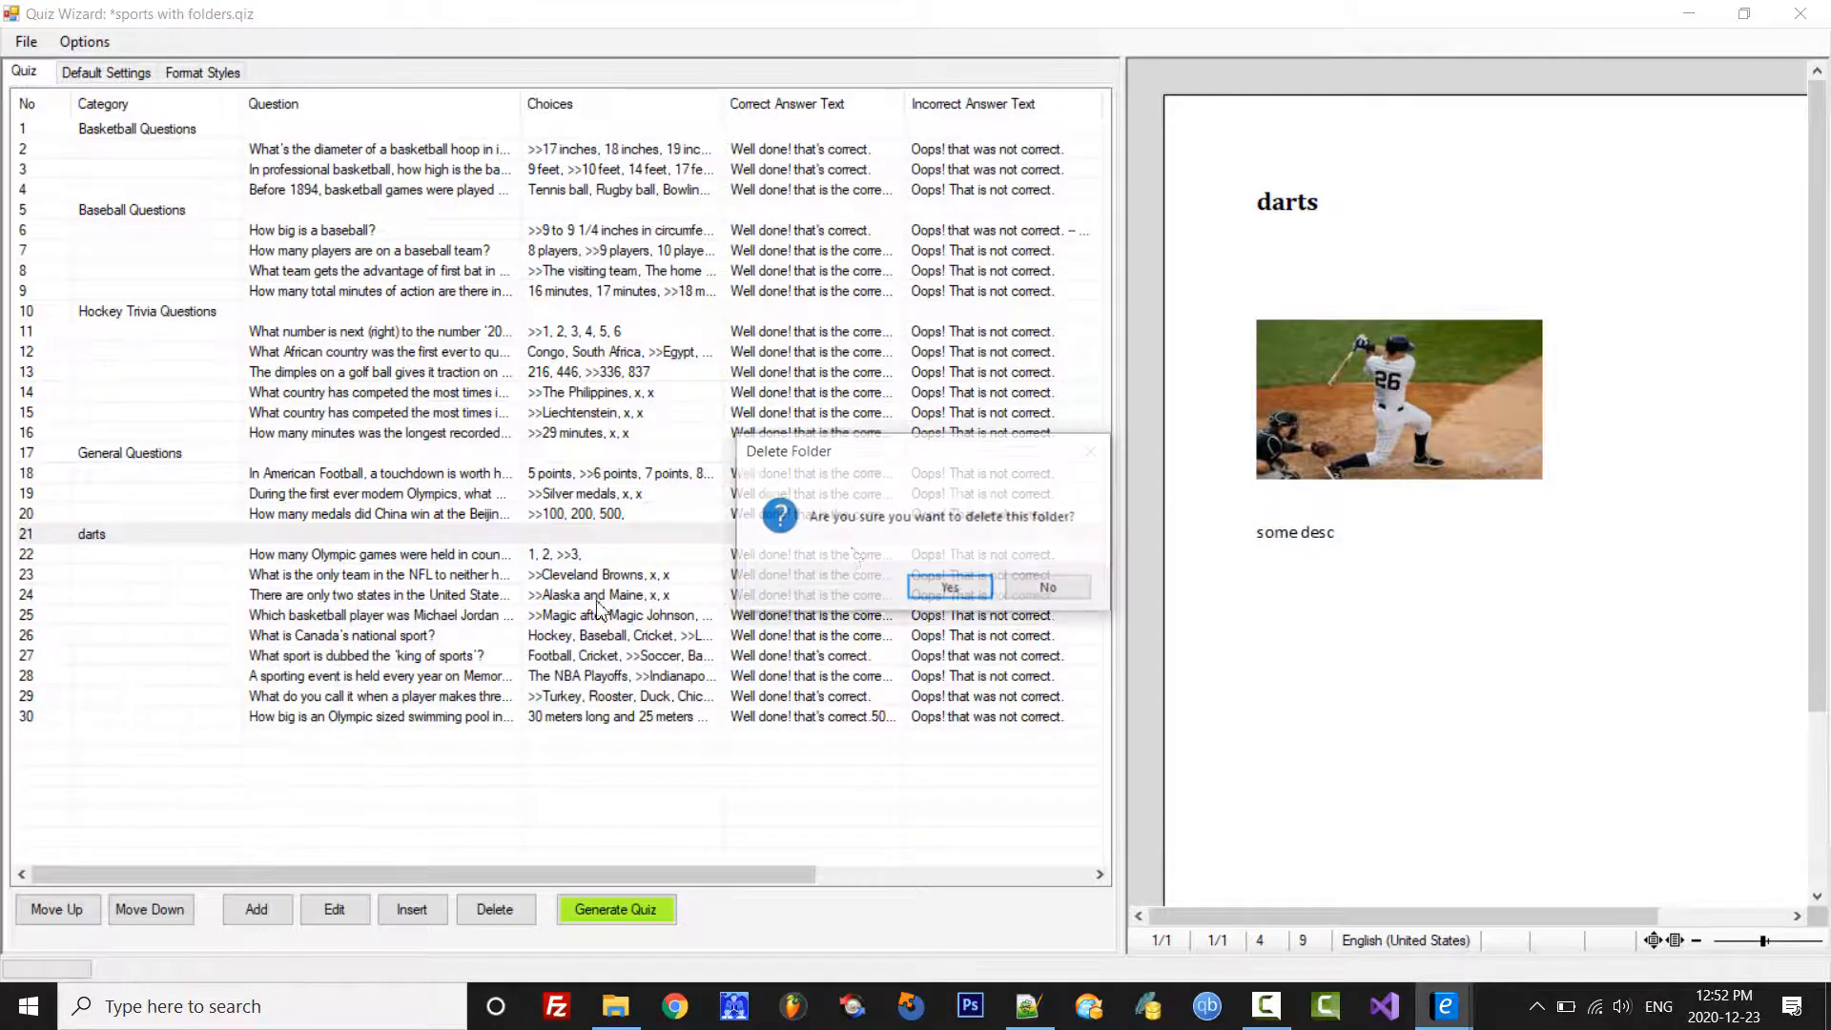
pyautogui.click(959, 587)
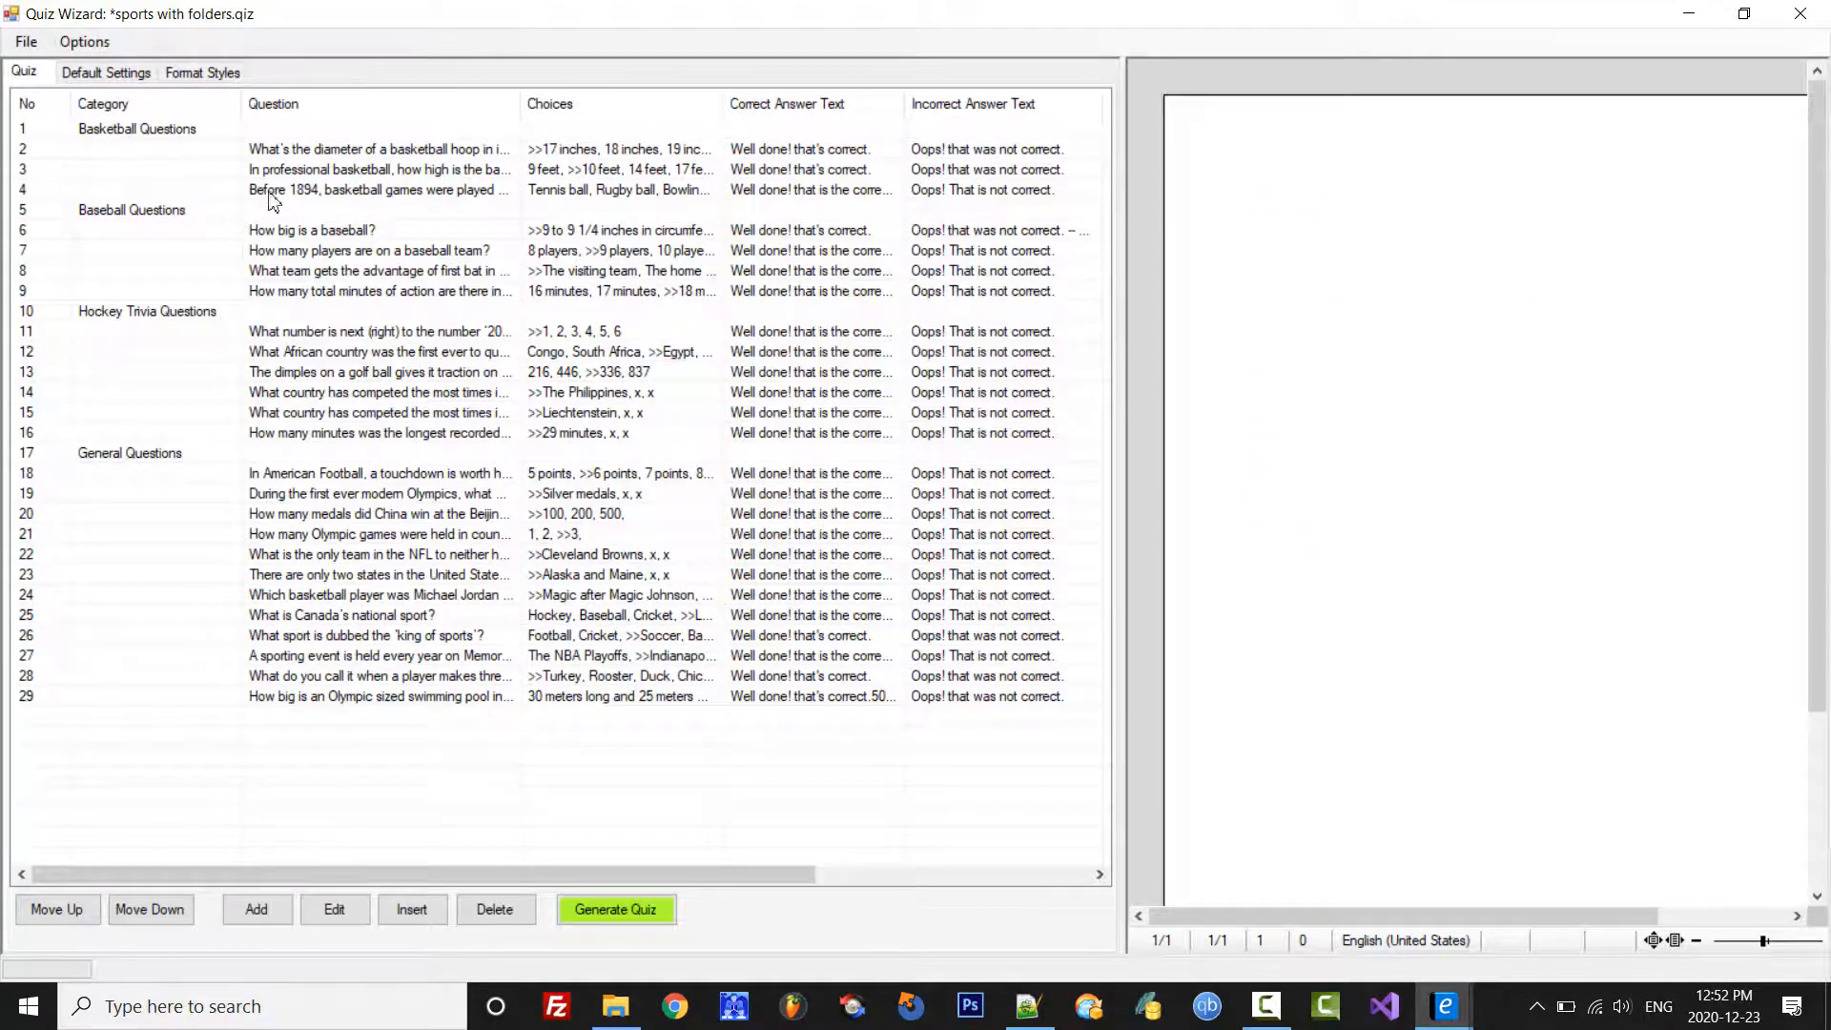
# Step: Restore the Quiz Wizard to a smaller window beside the book outline and generate the quiz, accepting removal of existing content
pyautogui.click(1744, 14)
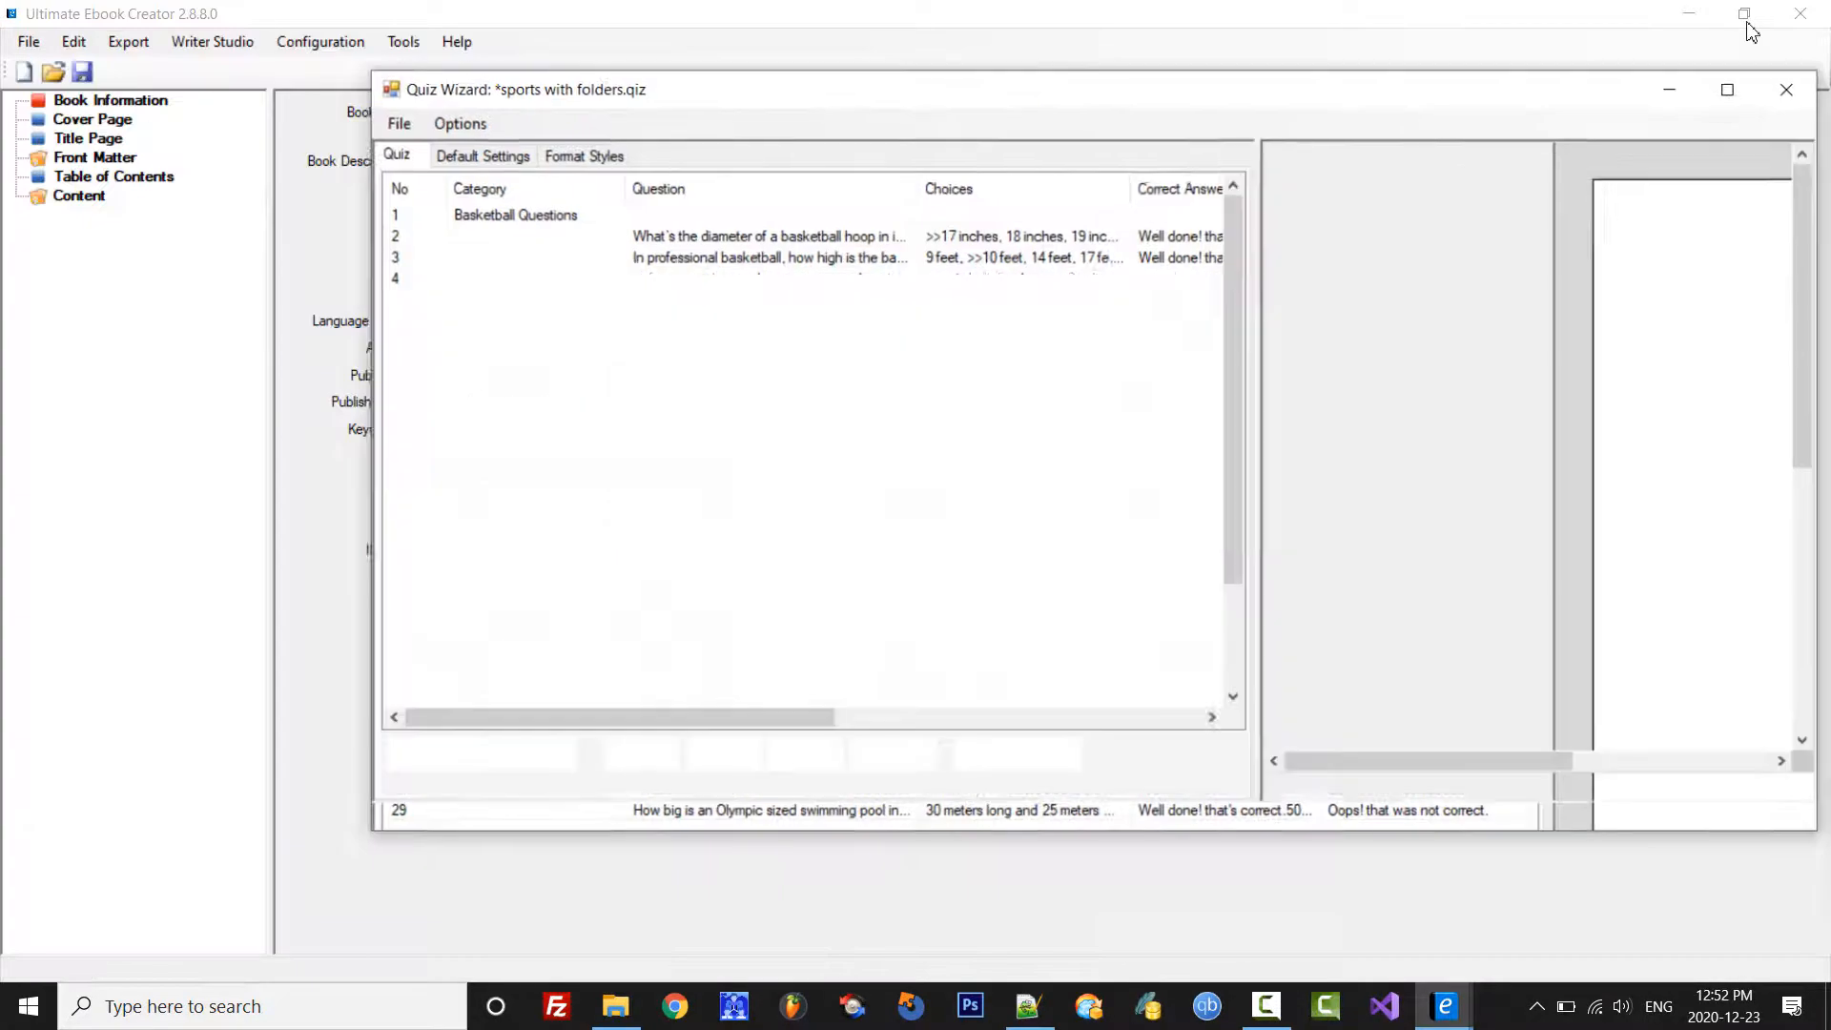
pyautogui.moveTo(995, 148); pyautogui.dragTo(1073, 98)
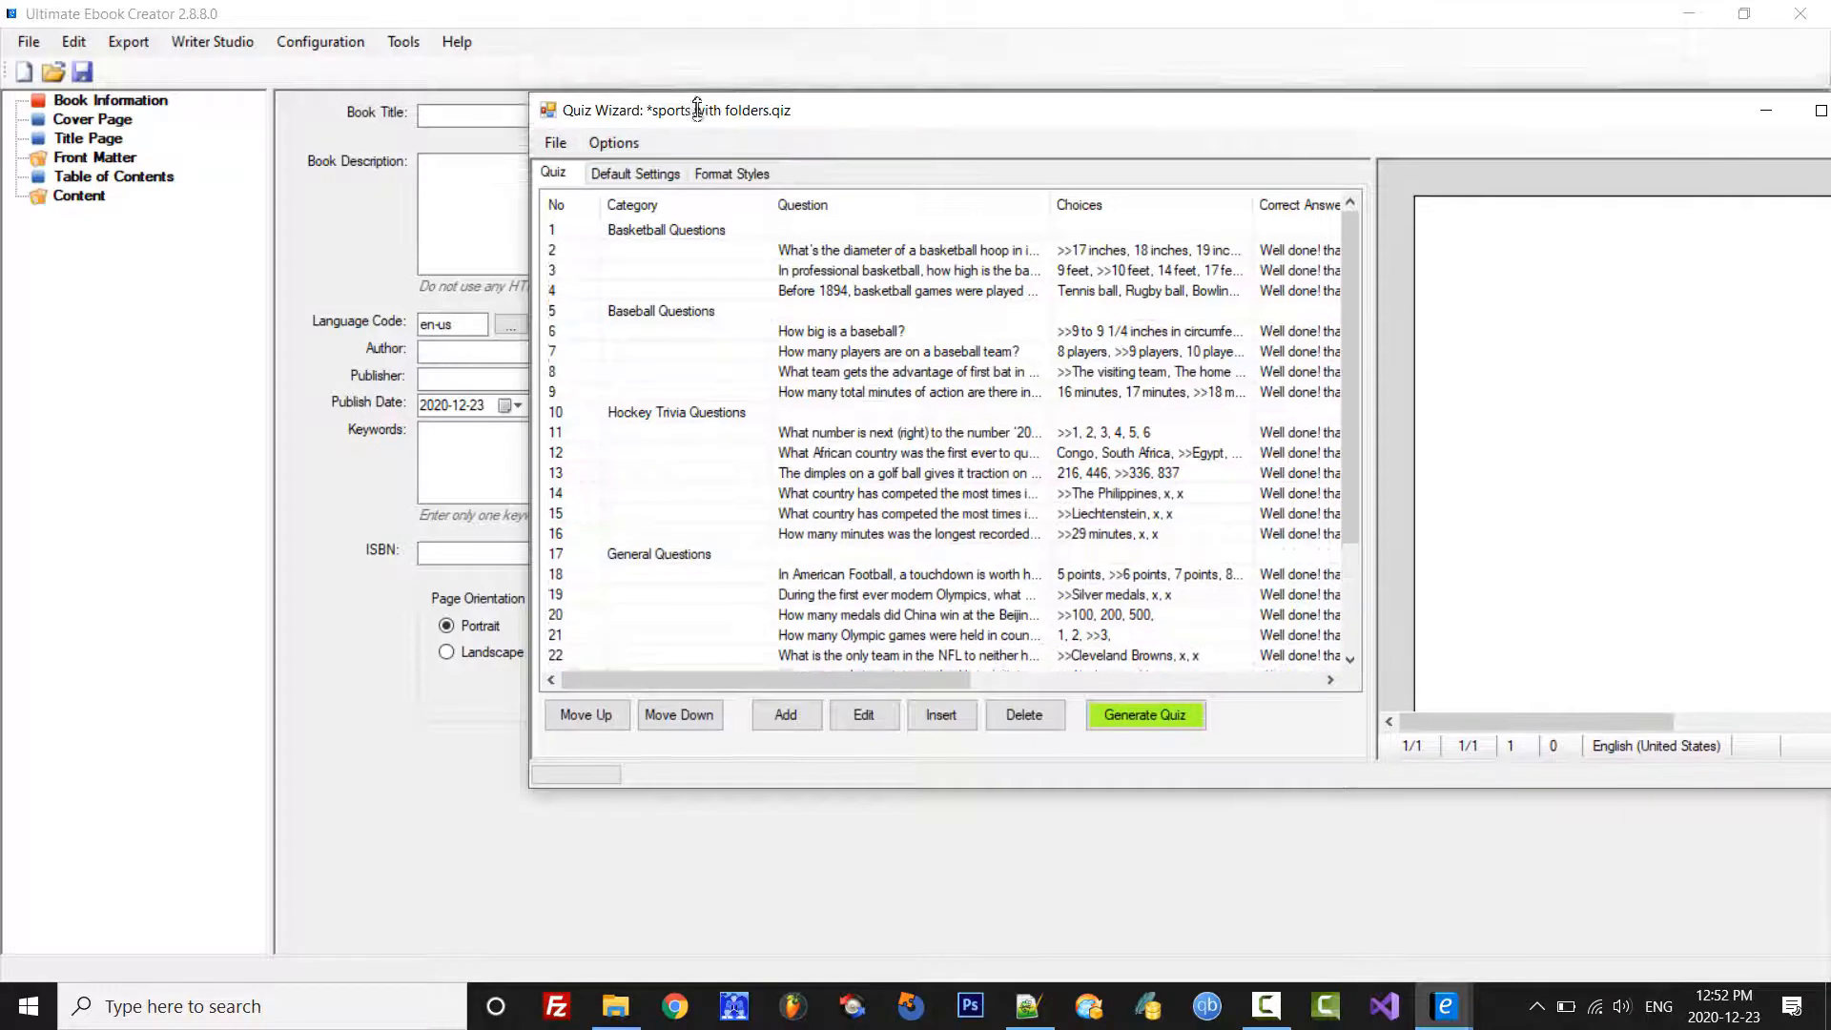
pyautogui.moveTo(806, 92); pyautogui.dragTo(765, 92)
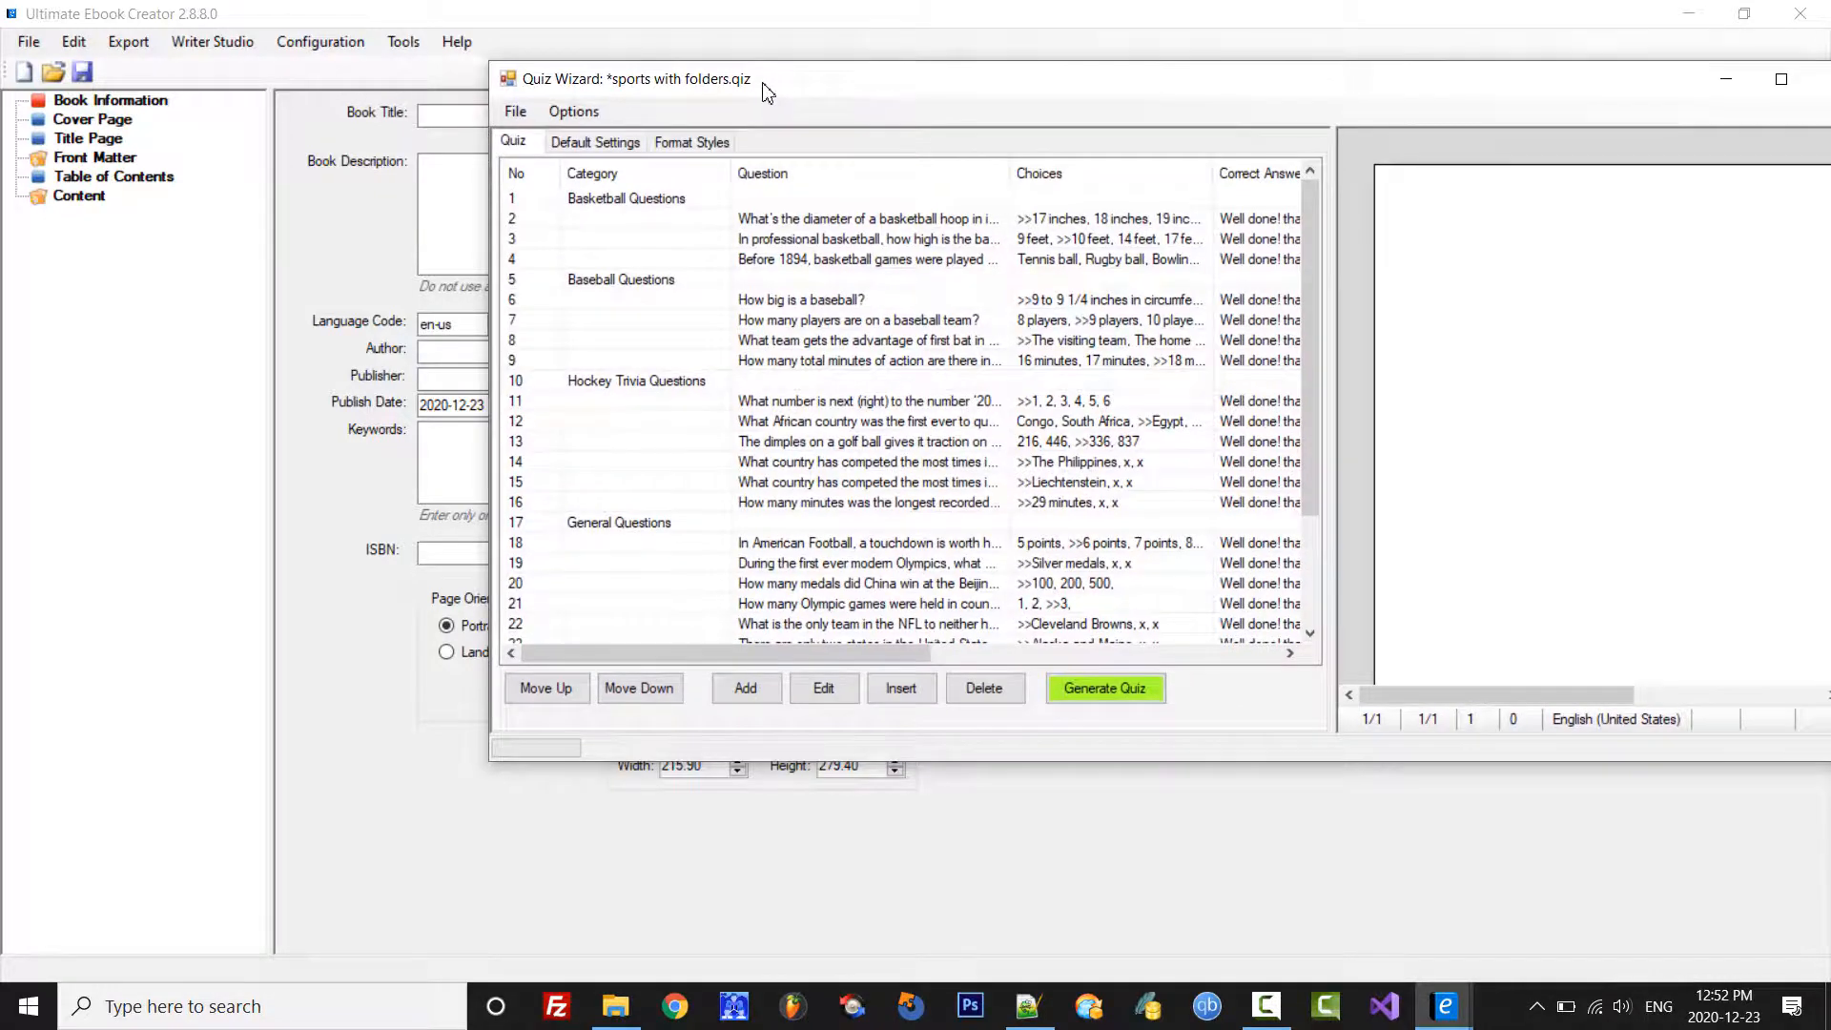
pyautogui.click(1124, 693)
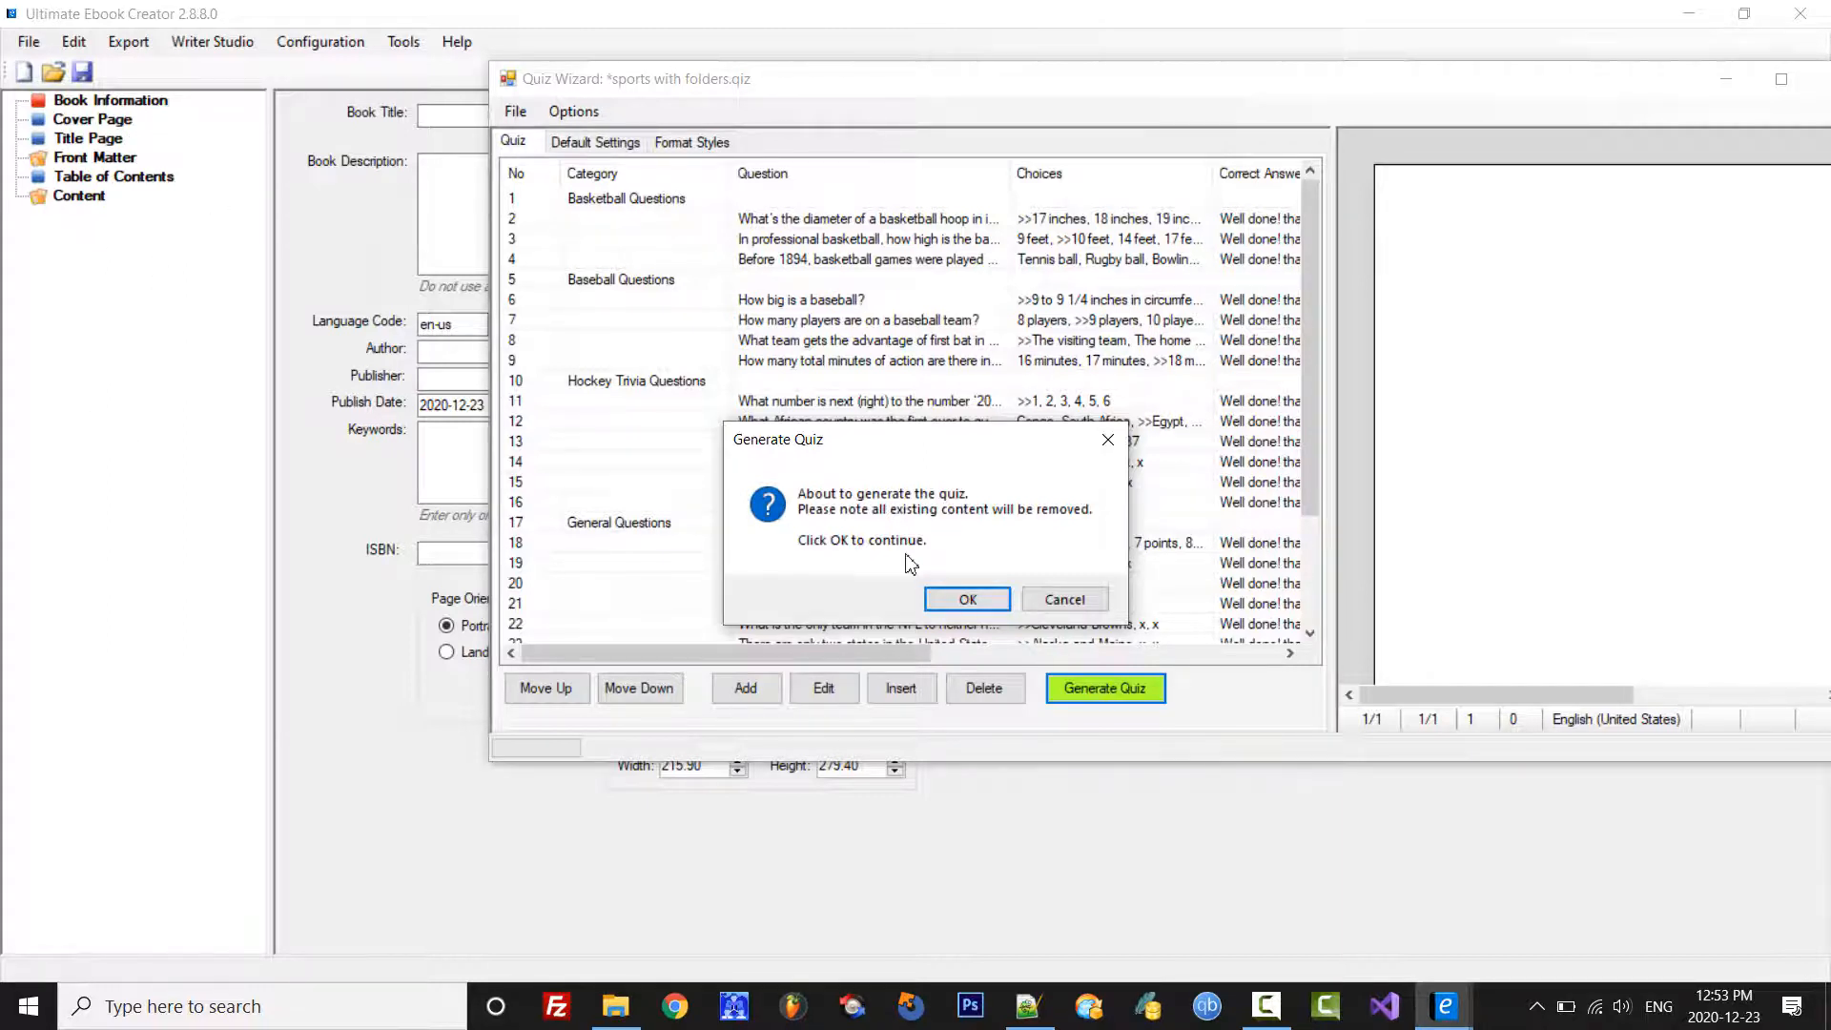
pyautogui.click(968, 601)
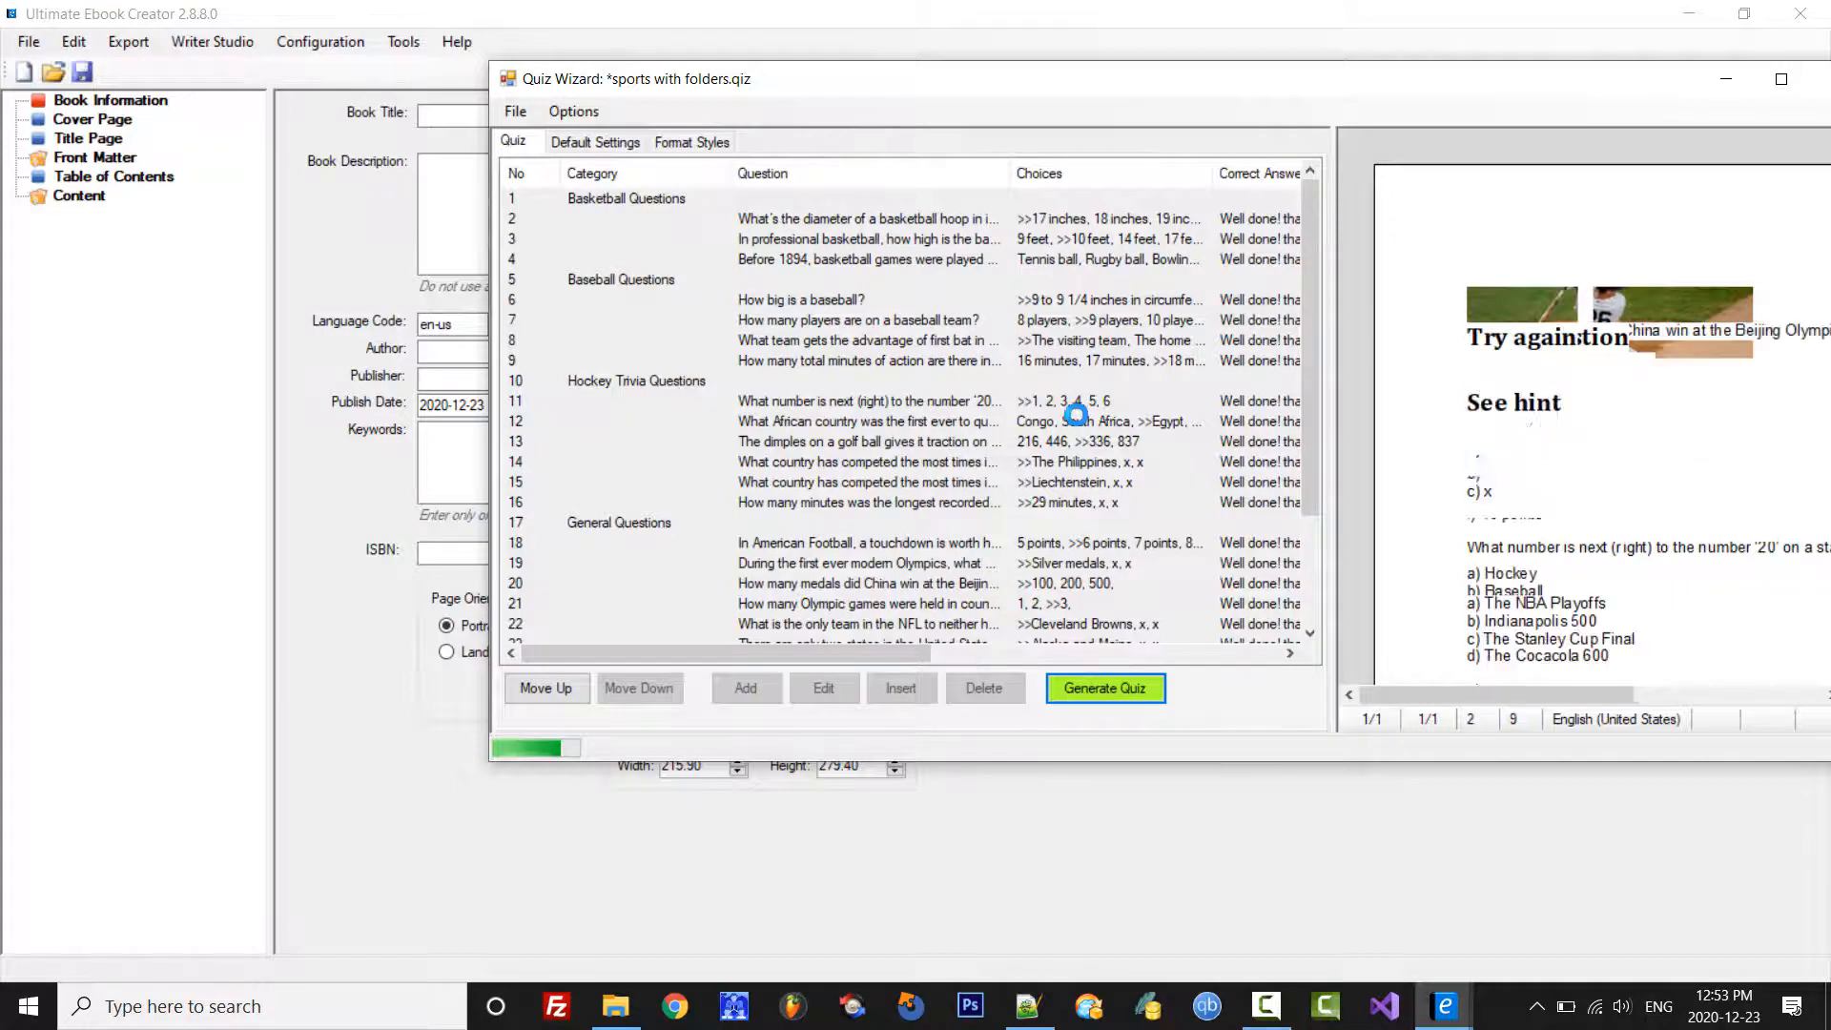
# Step: Move the Quiz Wizard off the book outline, close it without saving changes, and widen the outline to show full question titles
pyautogui.moveTo(1038, 94); pyautogui.dragTo(726, 121)
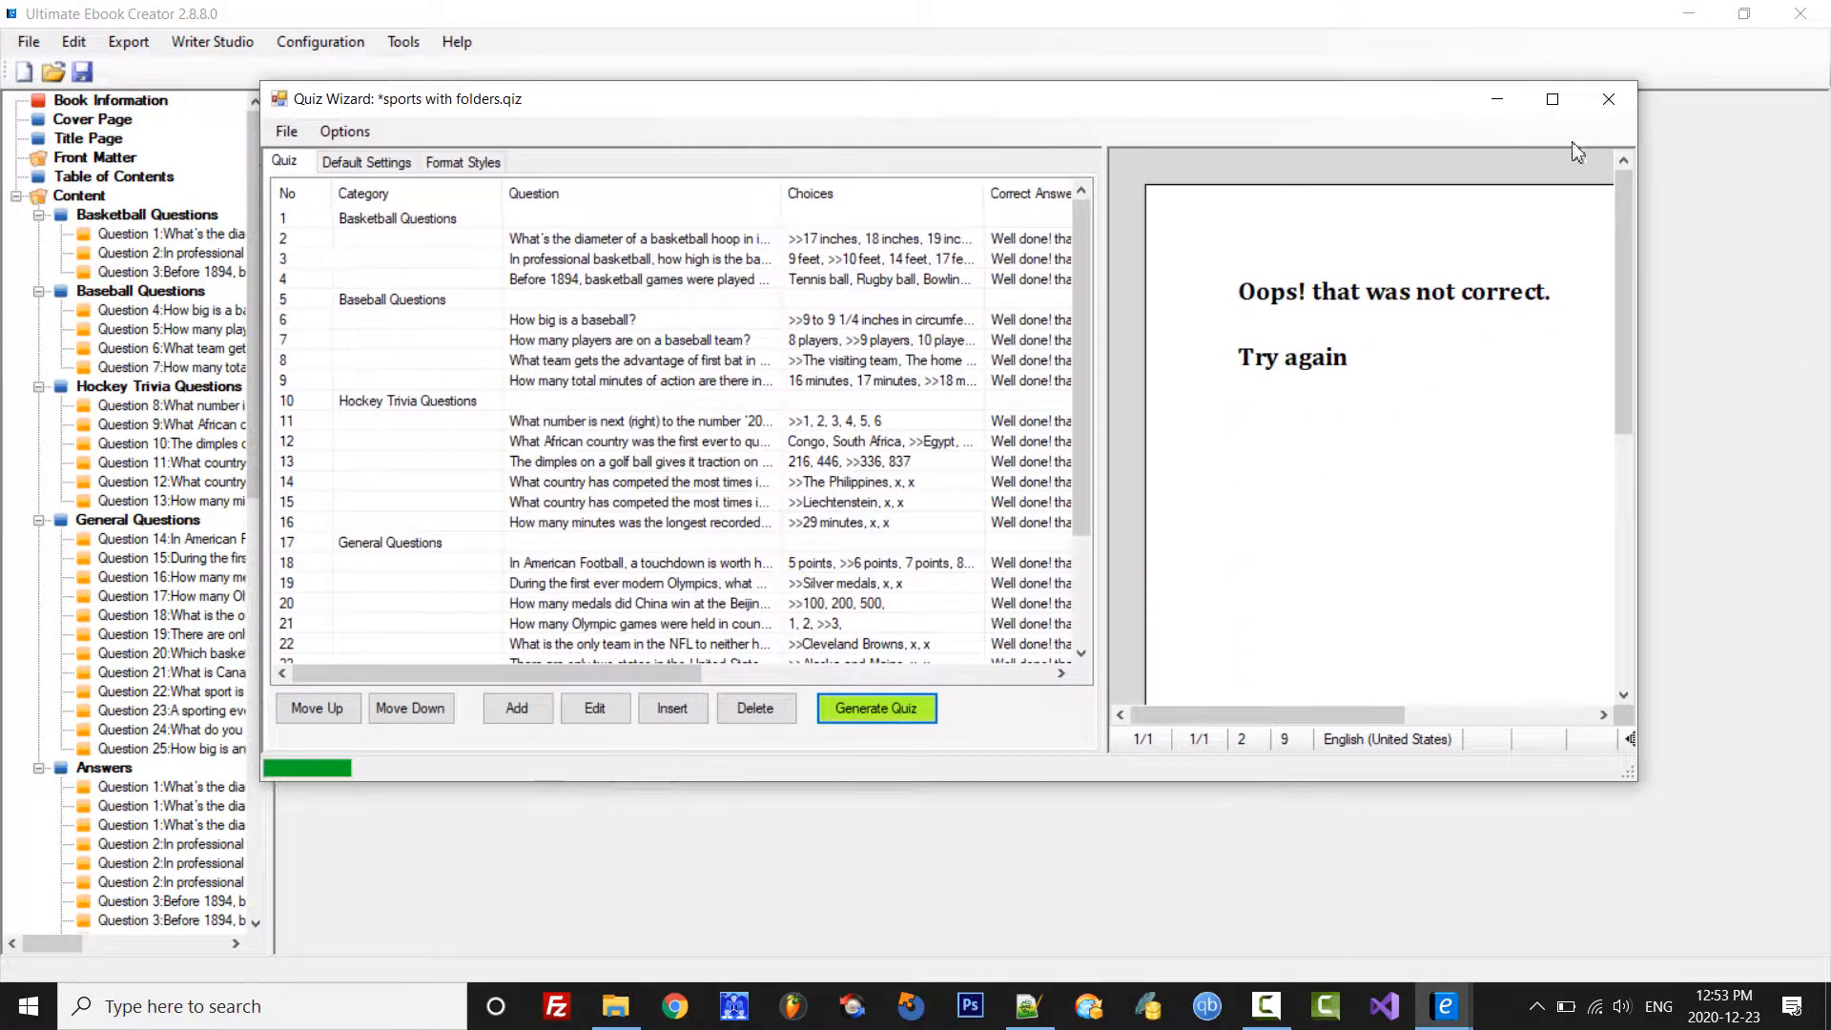
pyautogui.click(1599, 103)
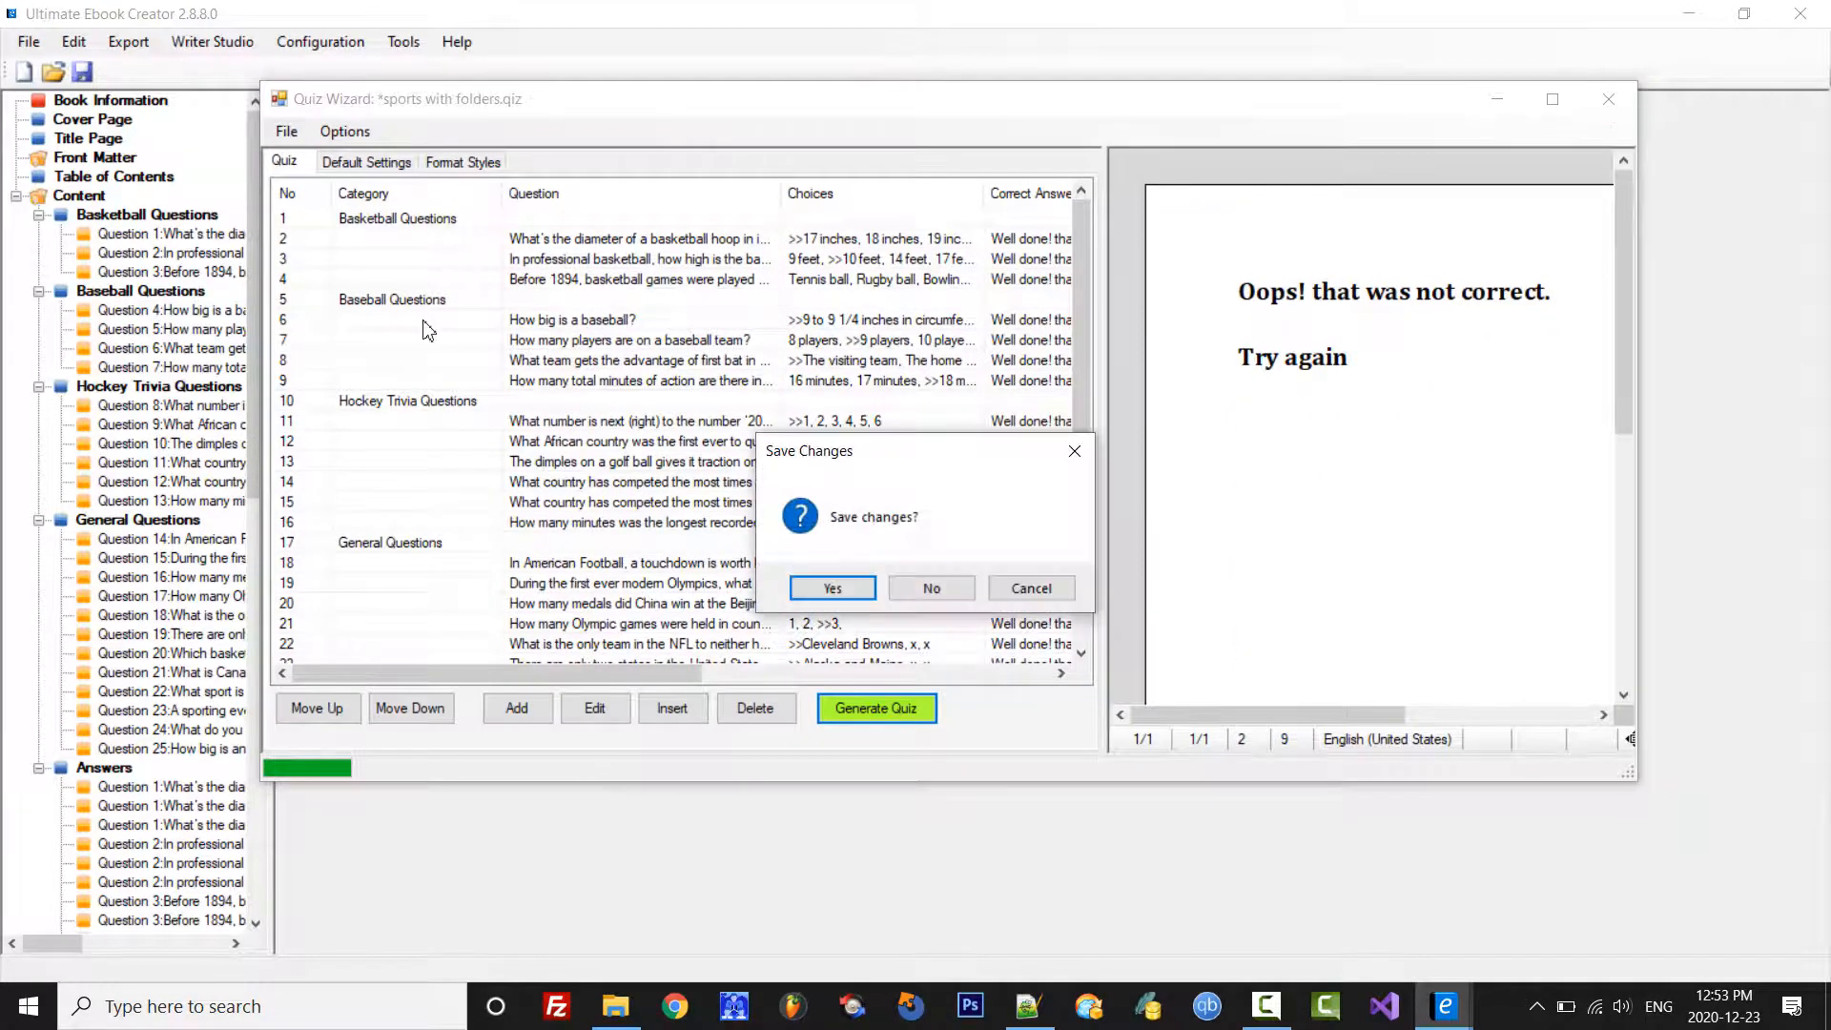
pyautogui.click(932, 588)
pyautogui.moveTo(271, 408); pyautogui.dragTo(721, 416)
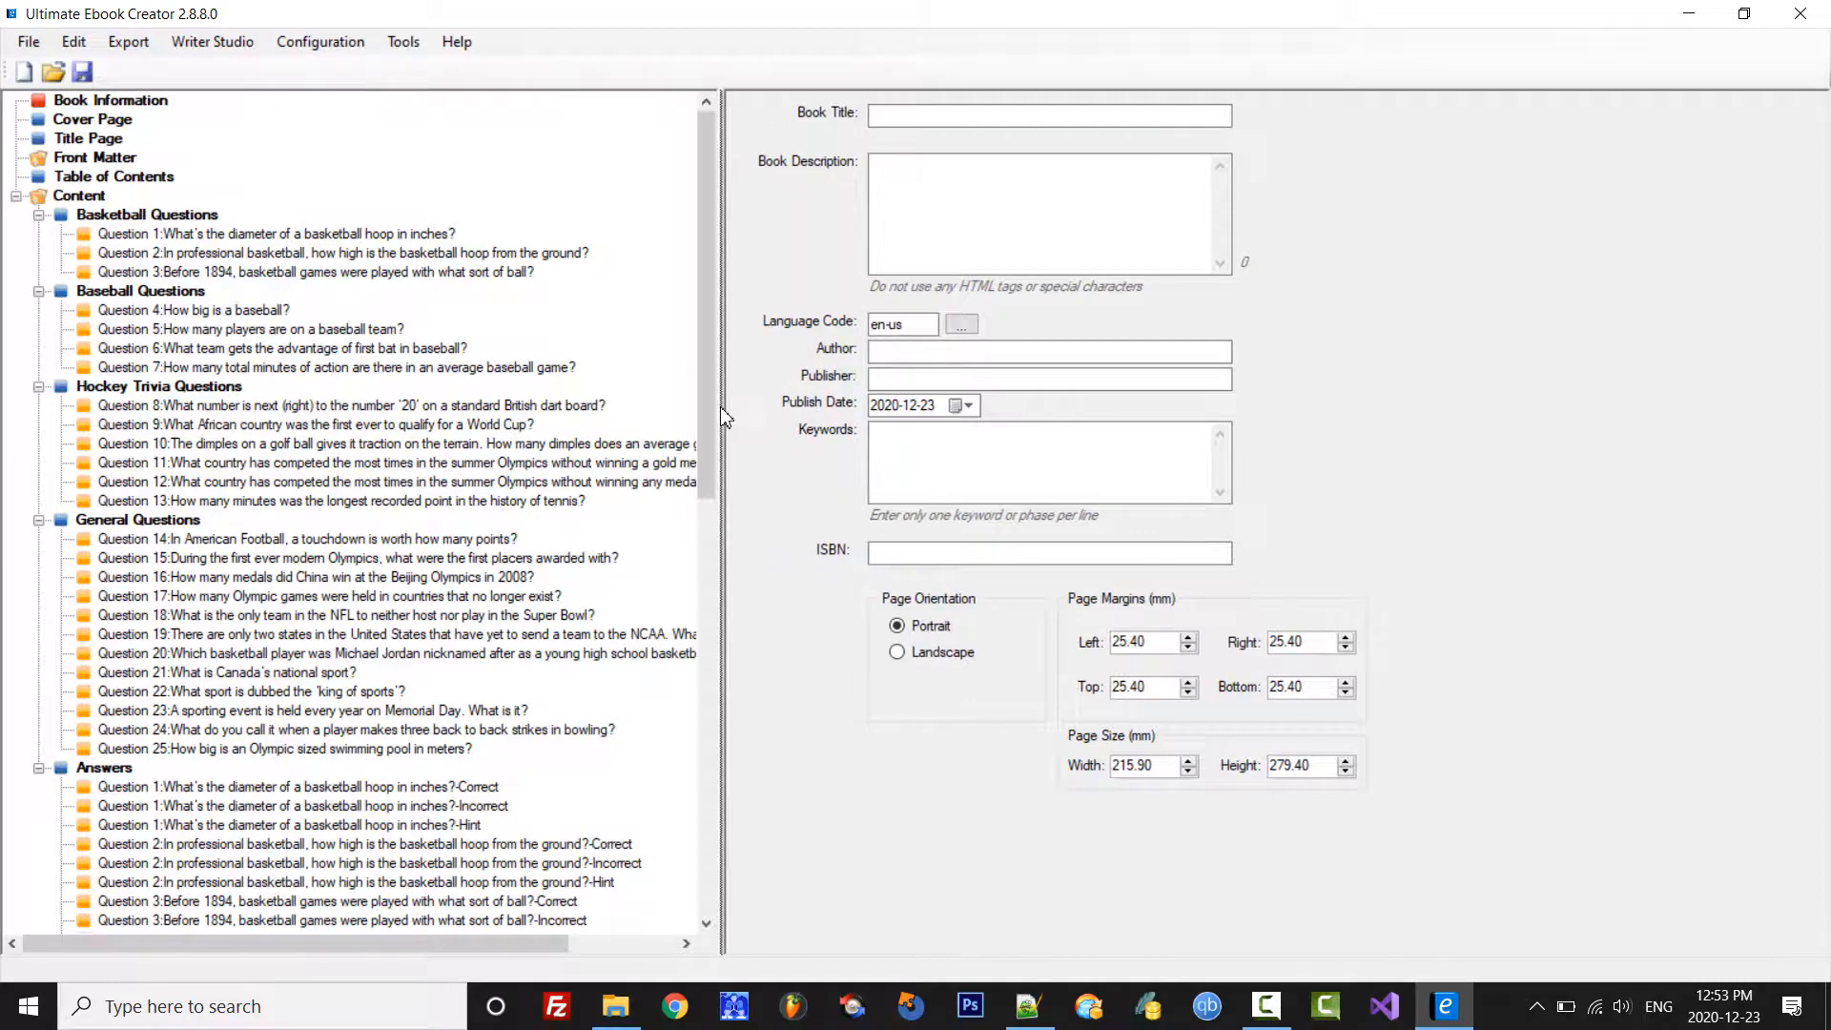
# Step: Review the generated Basketball Questions category page and the pages for Questions 1 and 2, including their images and linked answer choices
pyautogui.click(179, 234)
pyautogui.click(163, 217)
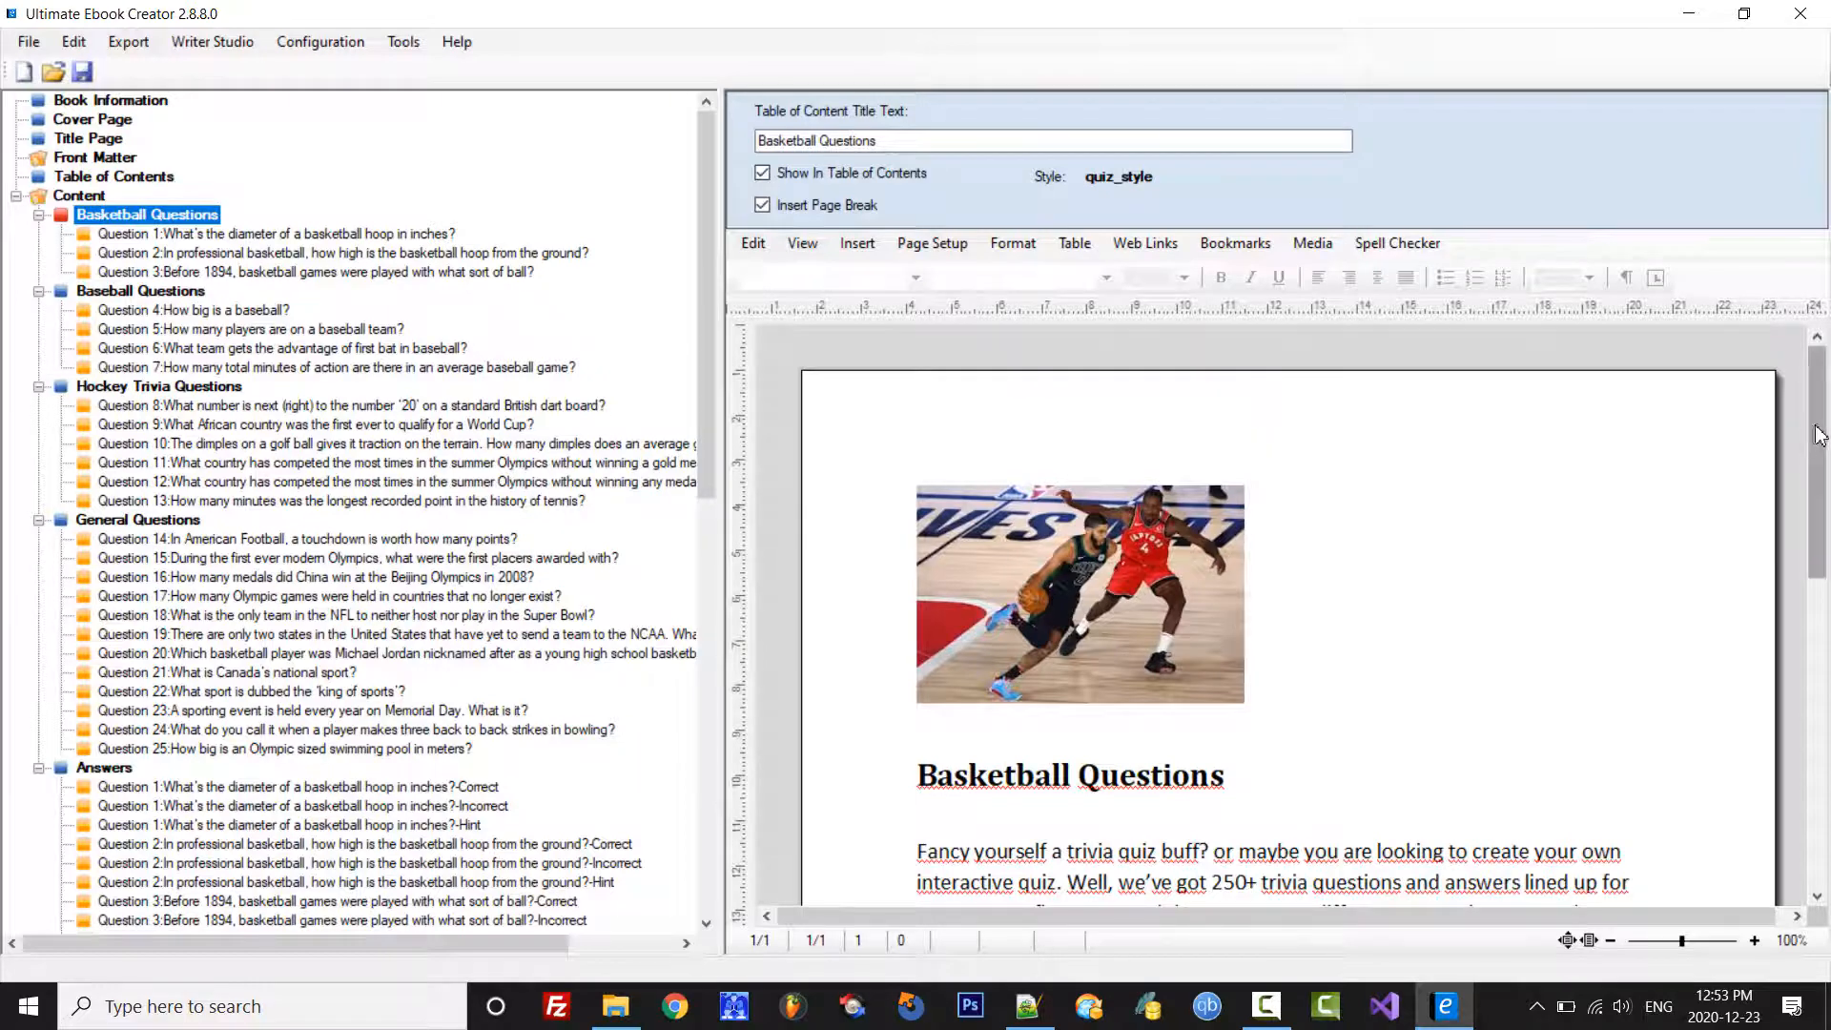
pyautogui.moveTo(1816, 448); pyautogui.dragTo(1826, 551)
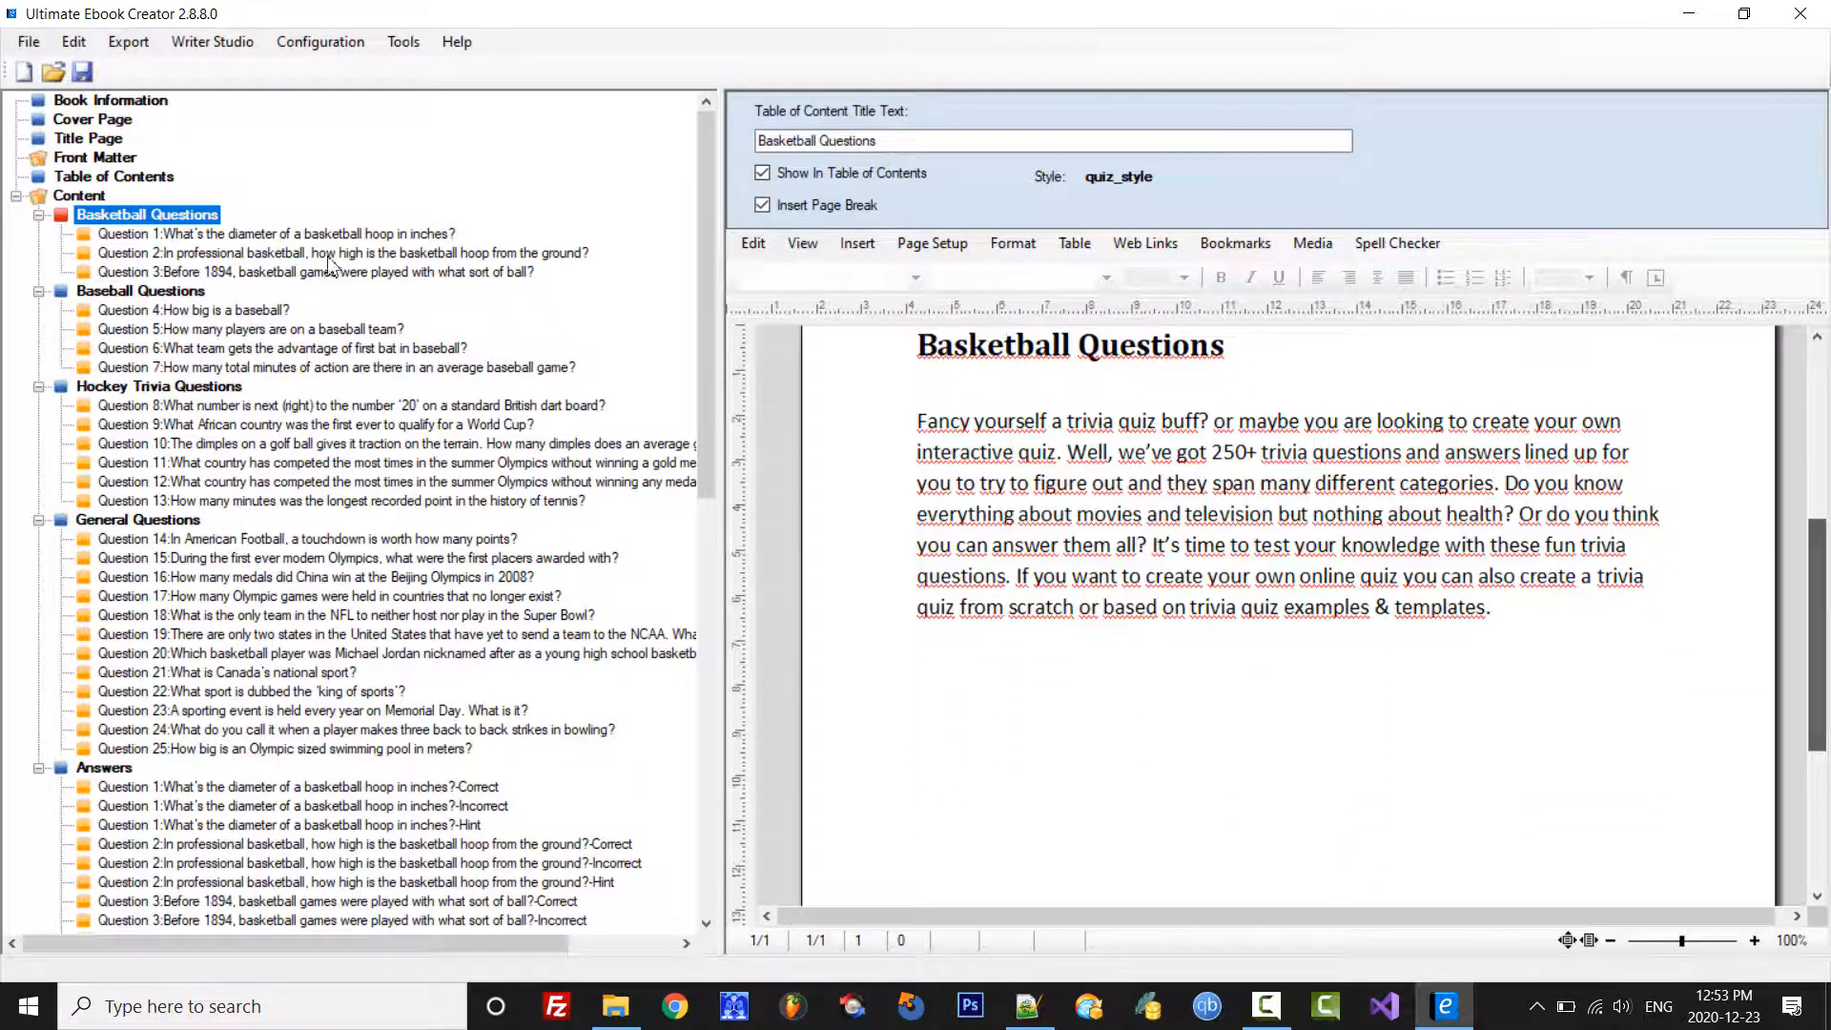
pyautogui.click(295, 235)
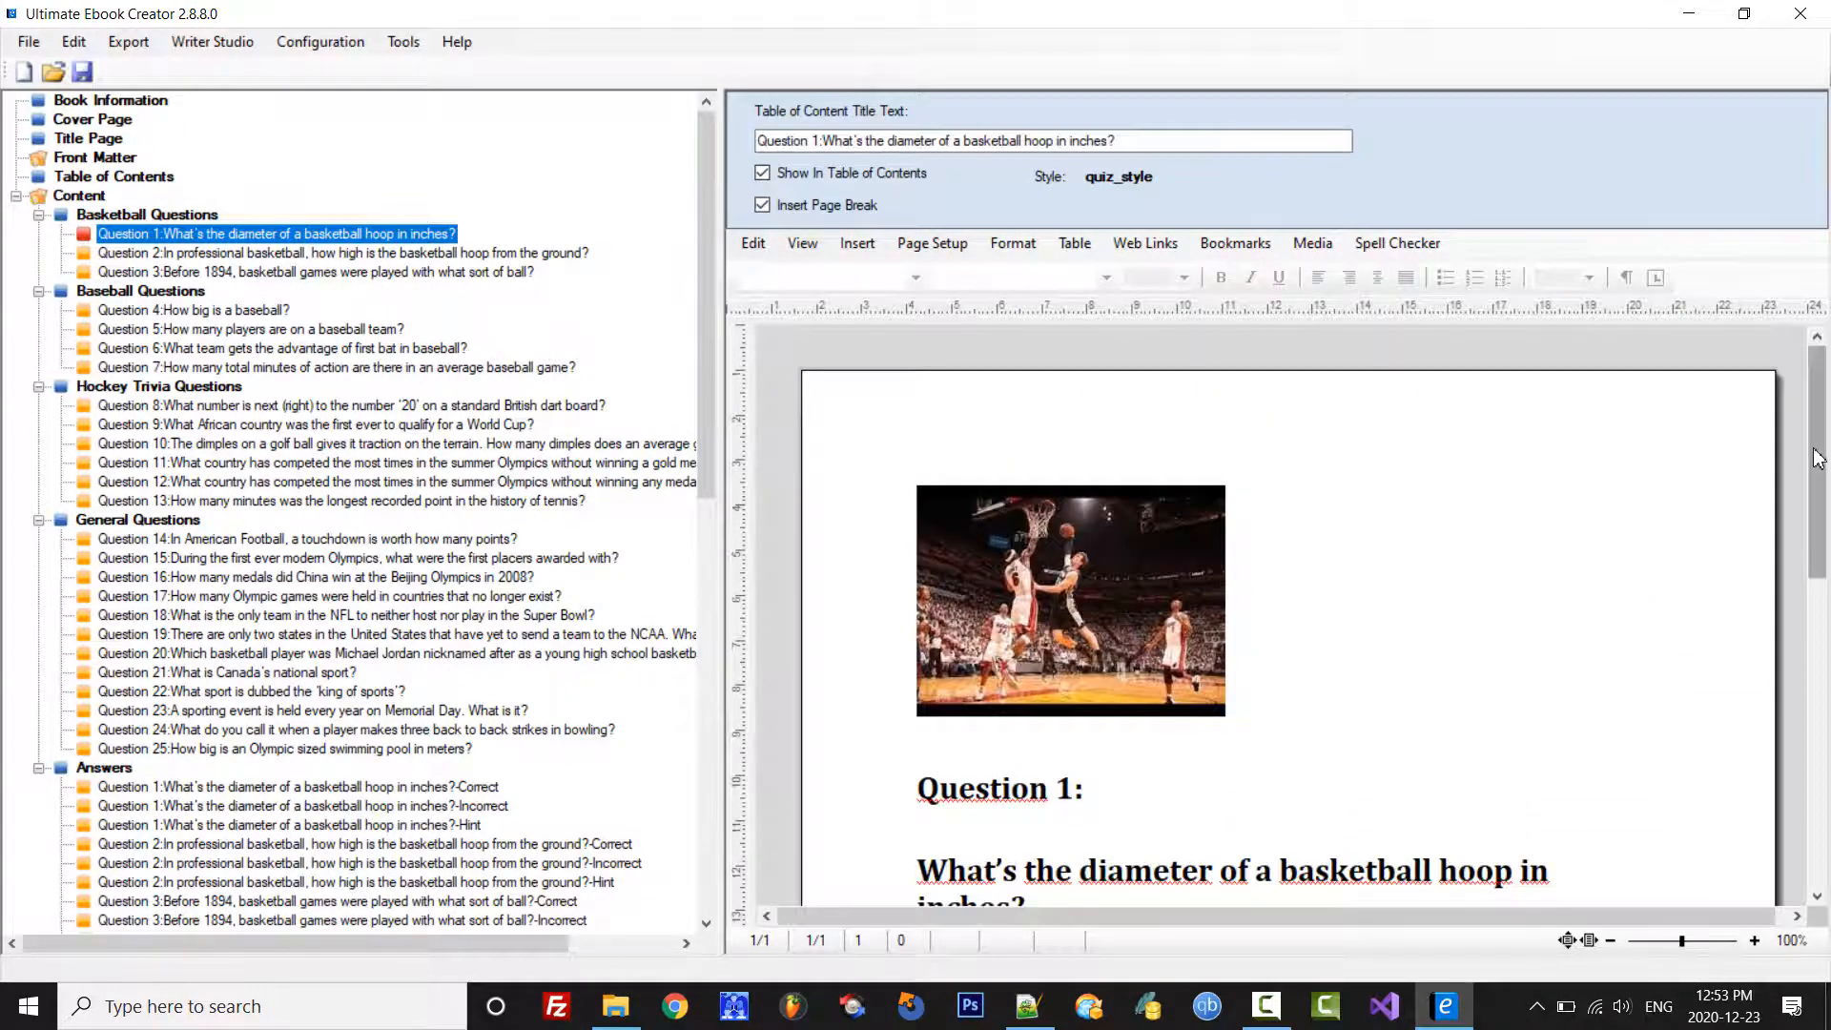
pyautogui.moveTo(1817, 462); pyautogui.dragTo(1816, 613)
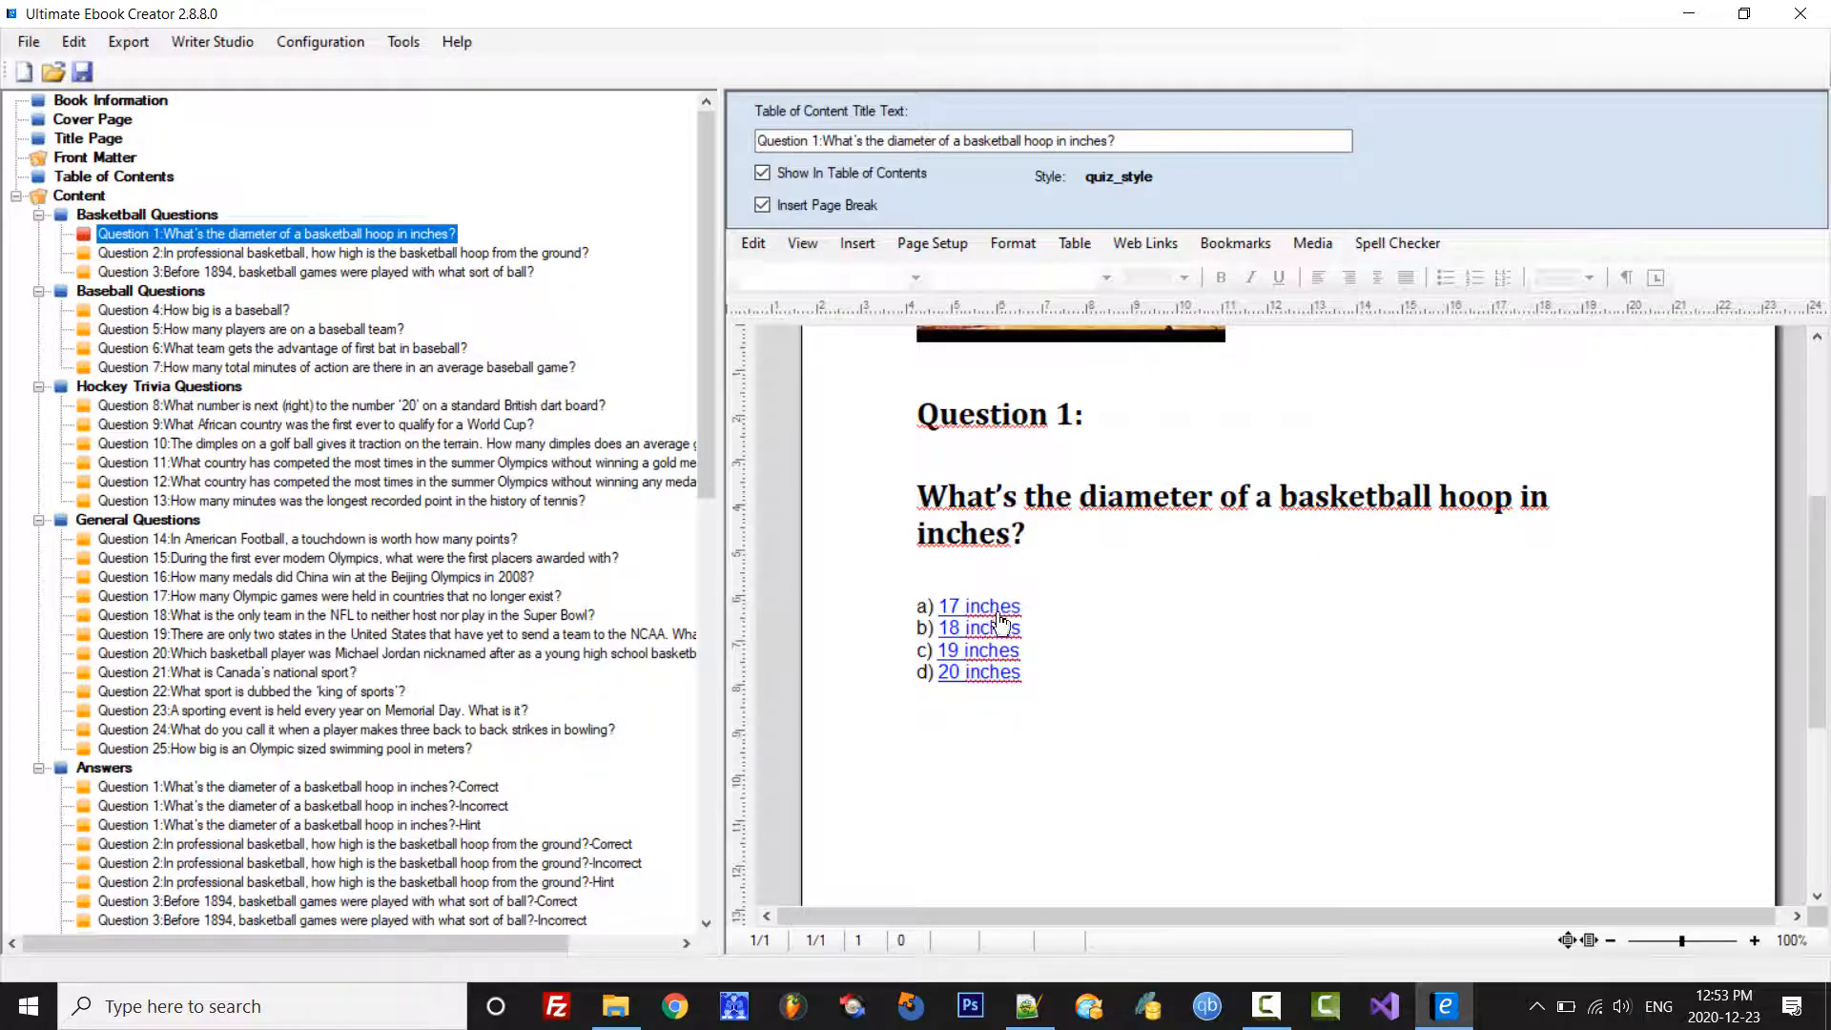
pyautogui.moveTo(1809, 564)
pyautogui.mouseDown()
pyautogui.moveTo(1811, 666)
pyautogui.moveTo(1812, 587)
pyautogui.mouseUp()
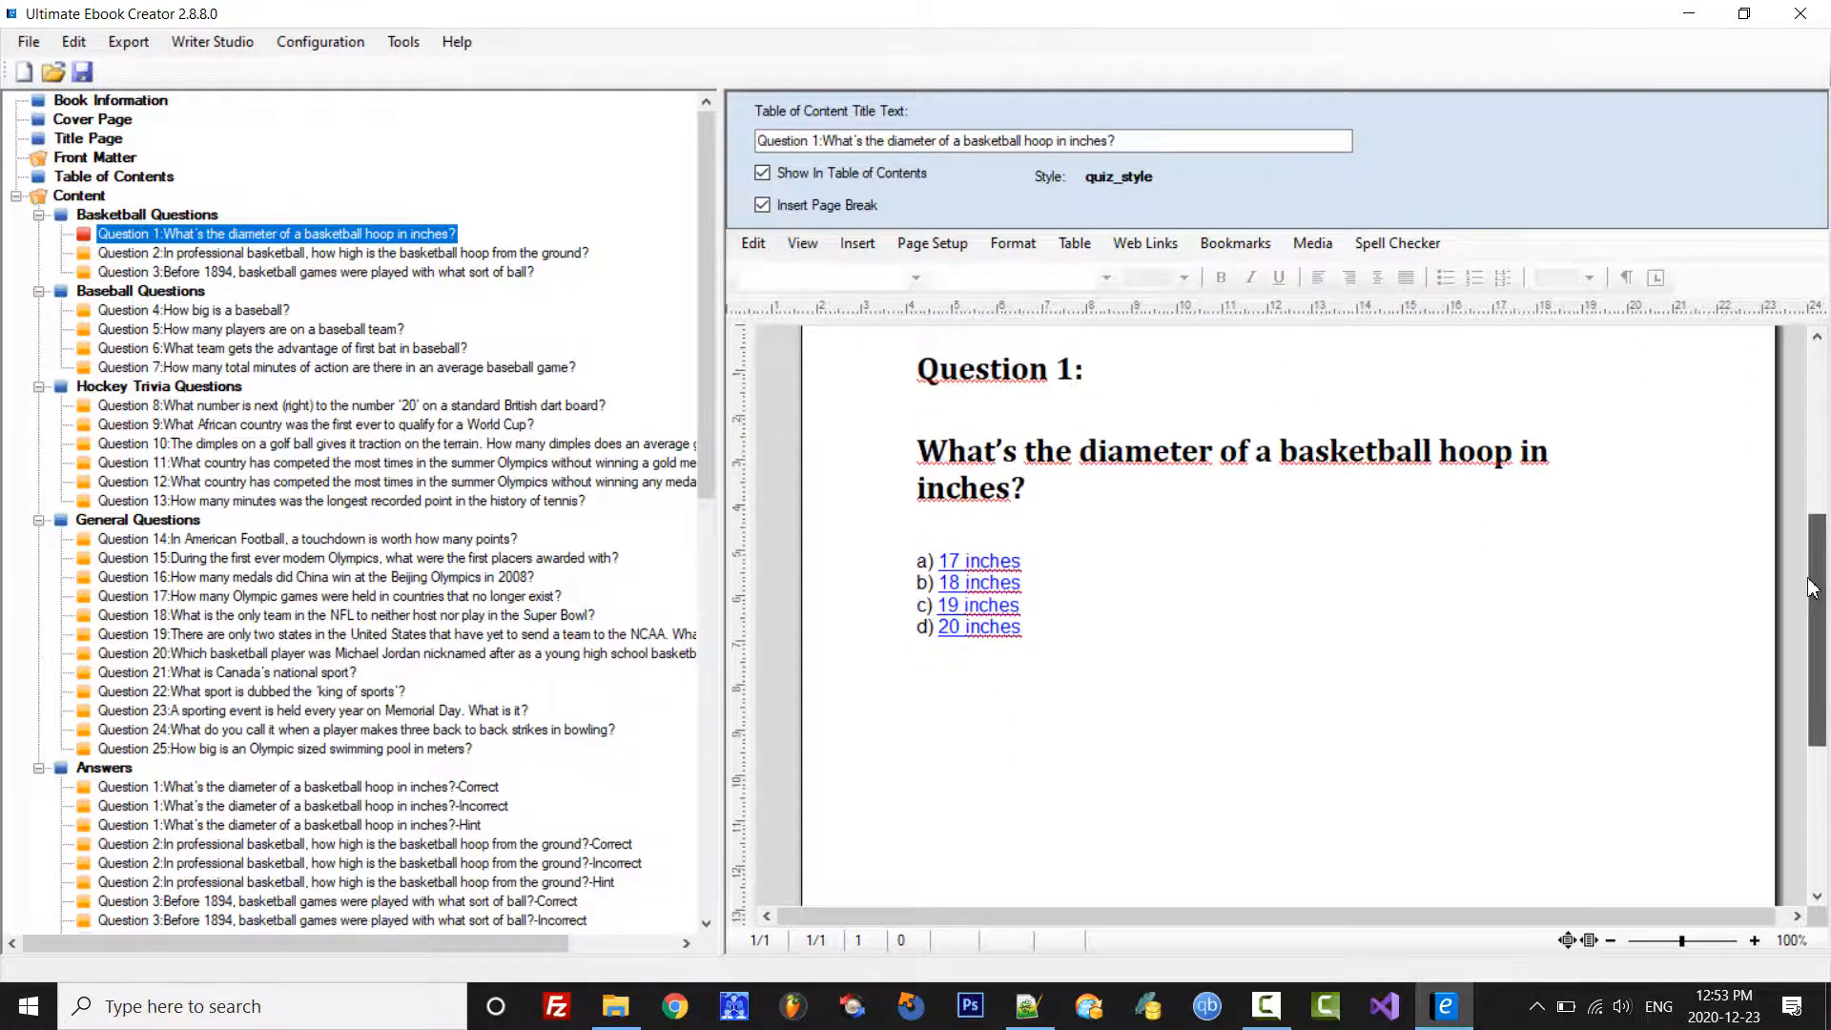
pyautogui.click(343, 258)
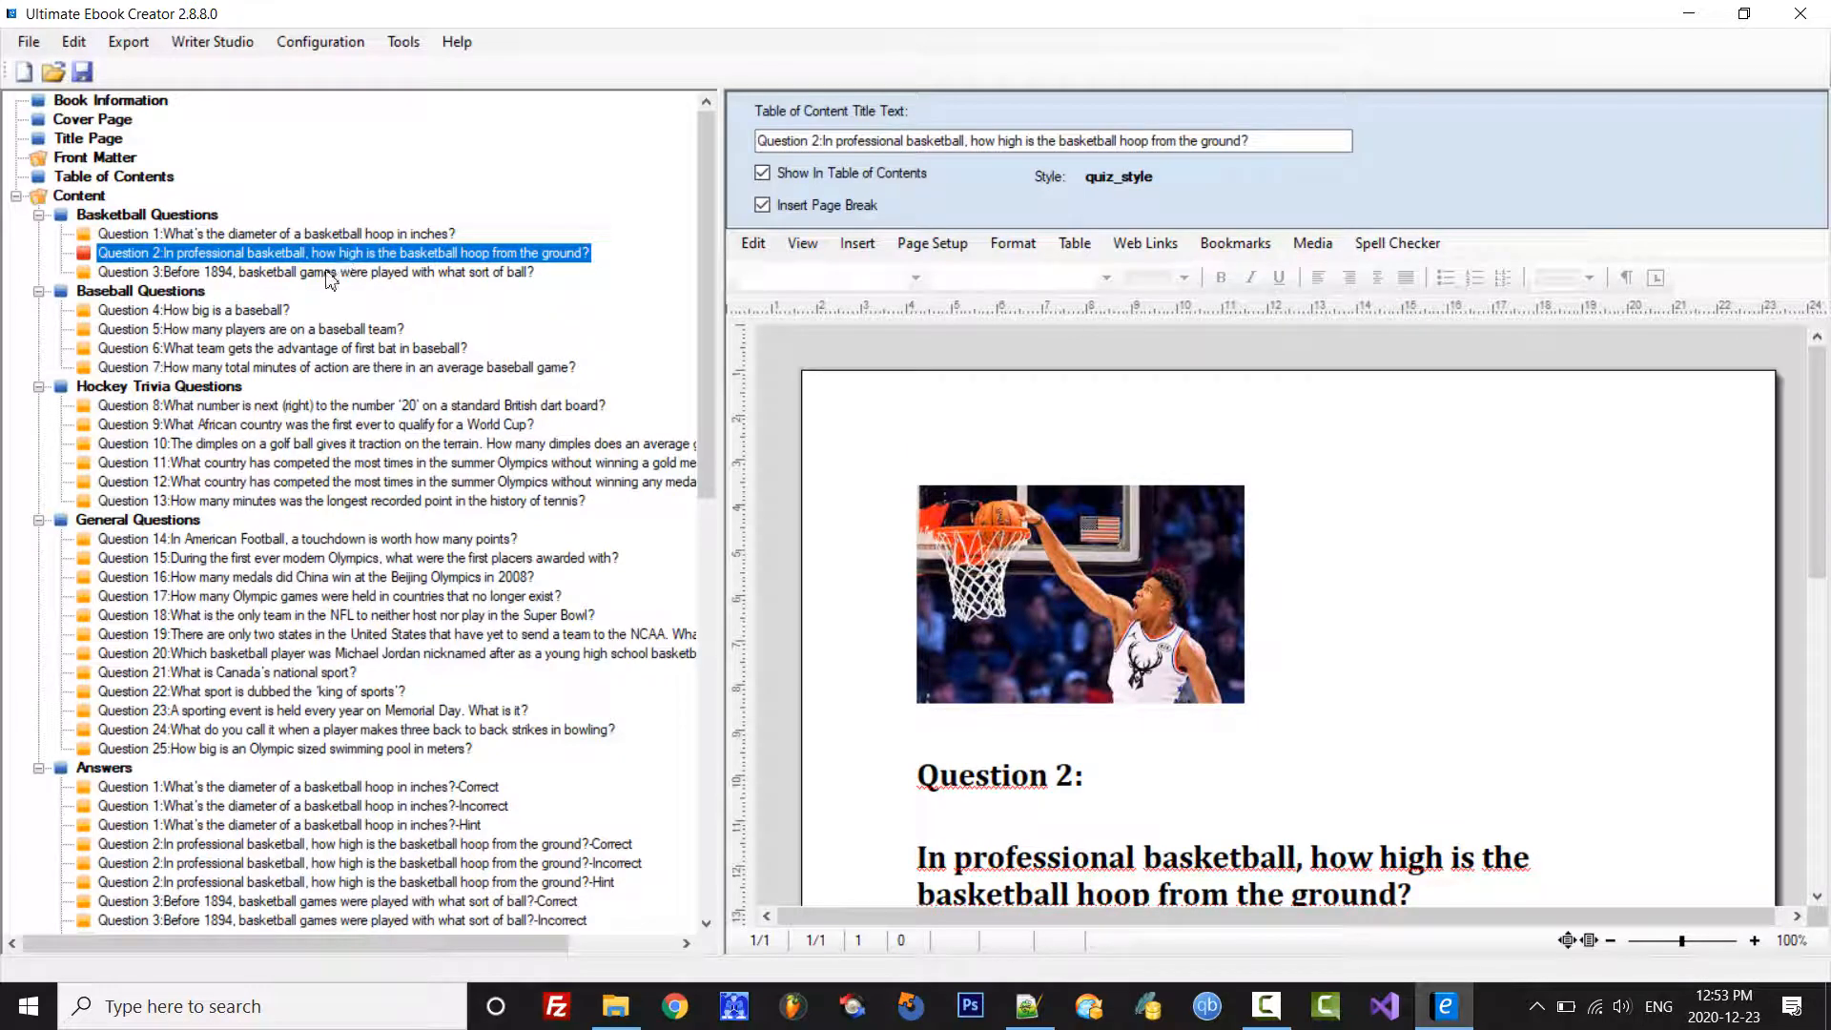
pyautogui.moveTo(1825, 467); pyautogui.dragTo(1819, 531)
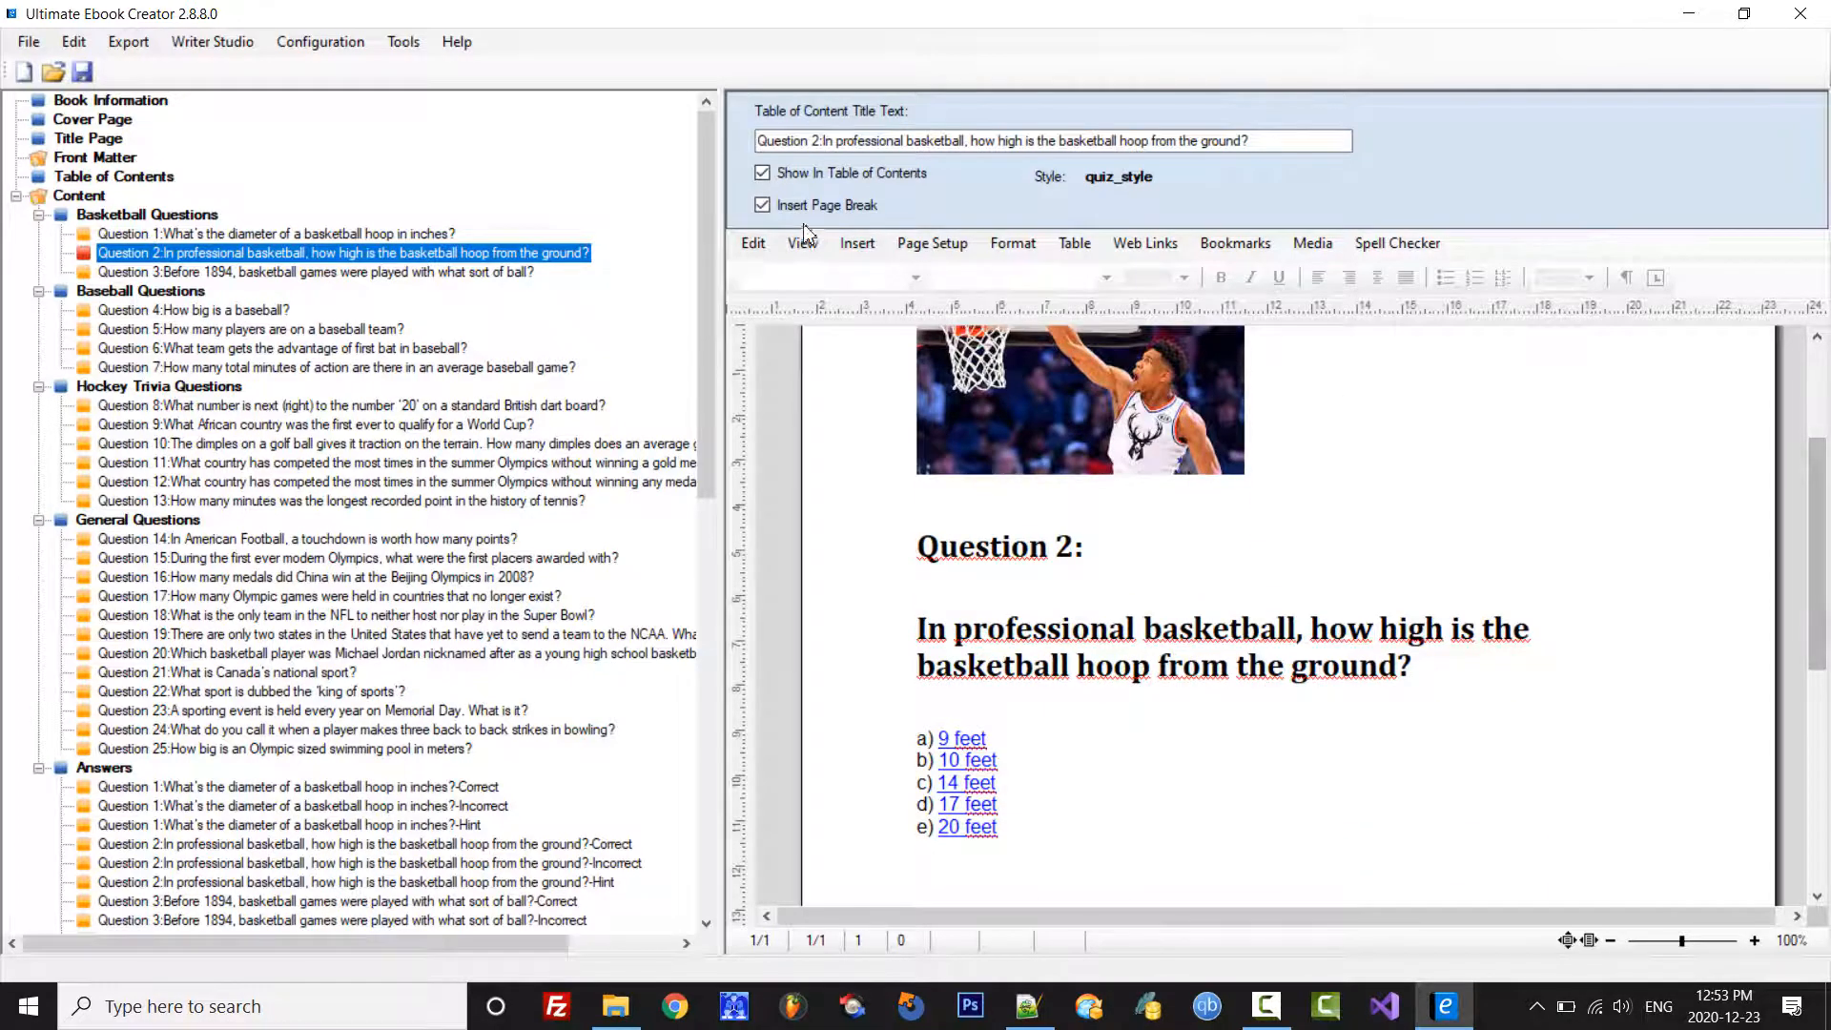
# Step: Fill in the book information with the title 1001 Sports Trivia Questions, and set sports trivia cover.jpg as the cover page image
pyautogui.click(141, 101)
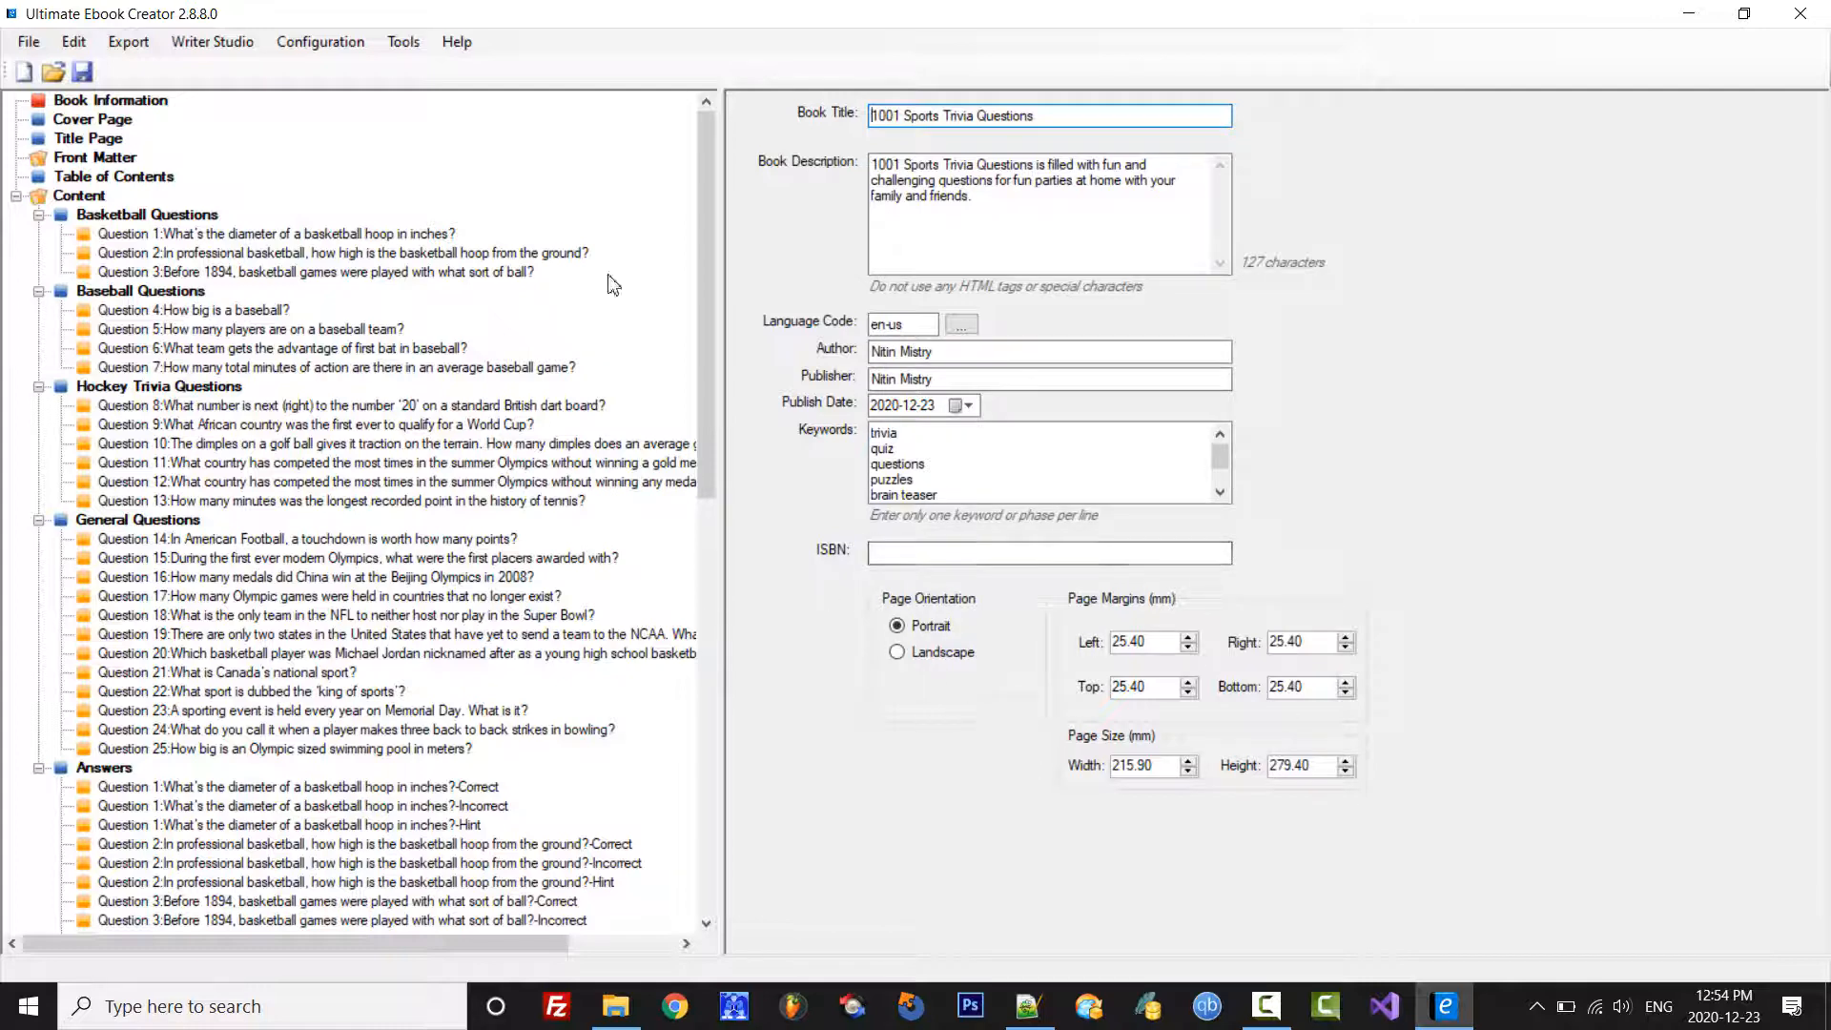
pyautogui.click(120, 120)
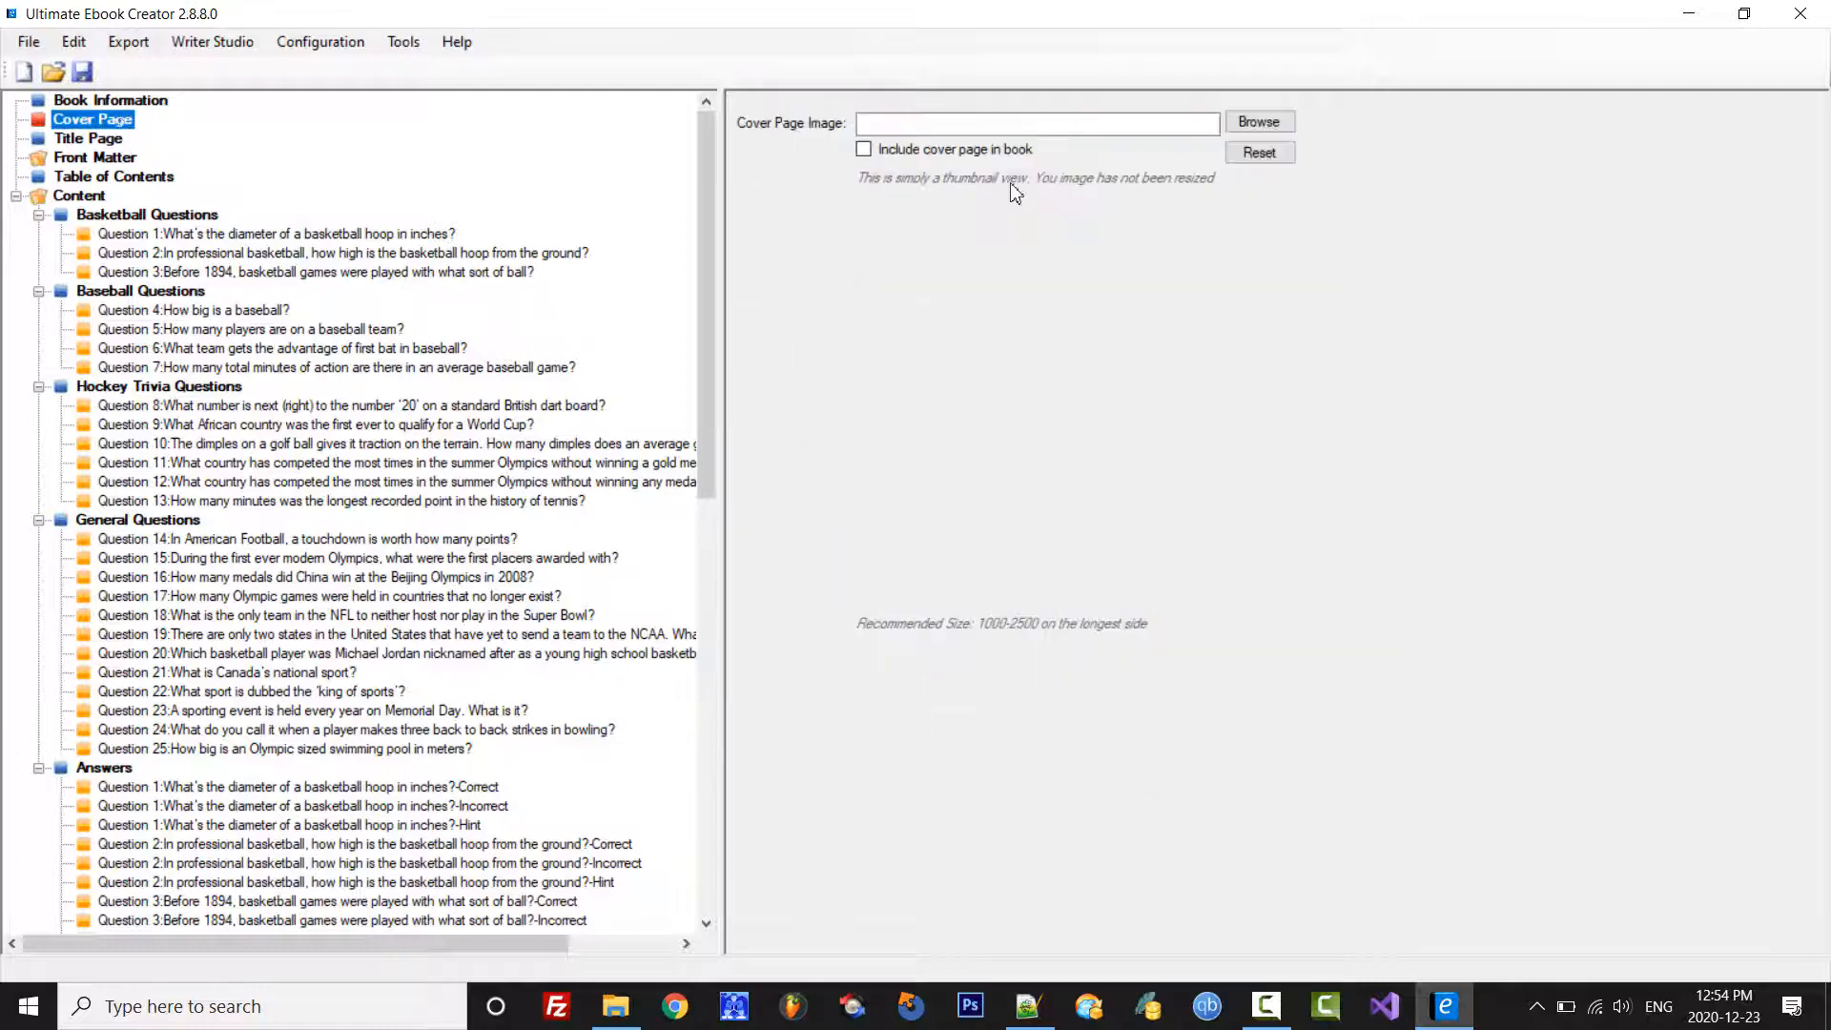
pyautogui.click(1259, 122)
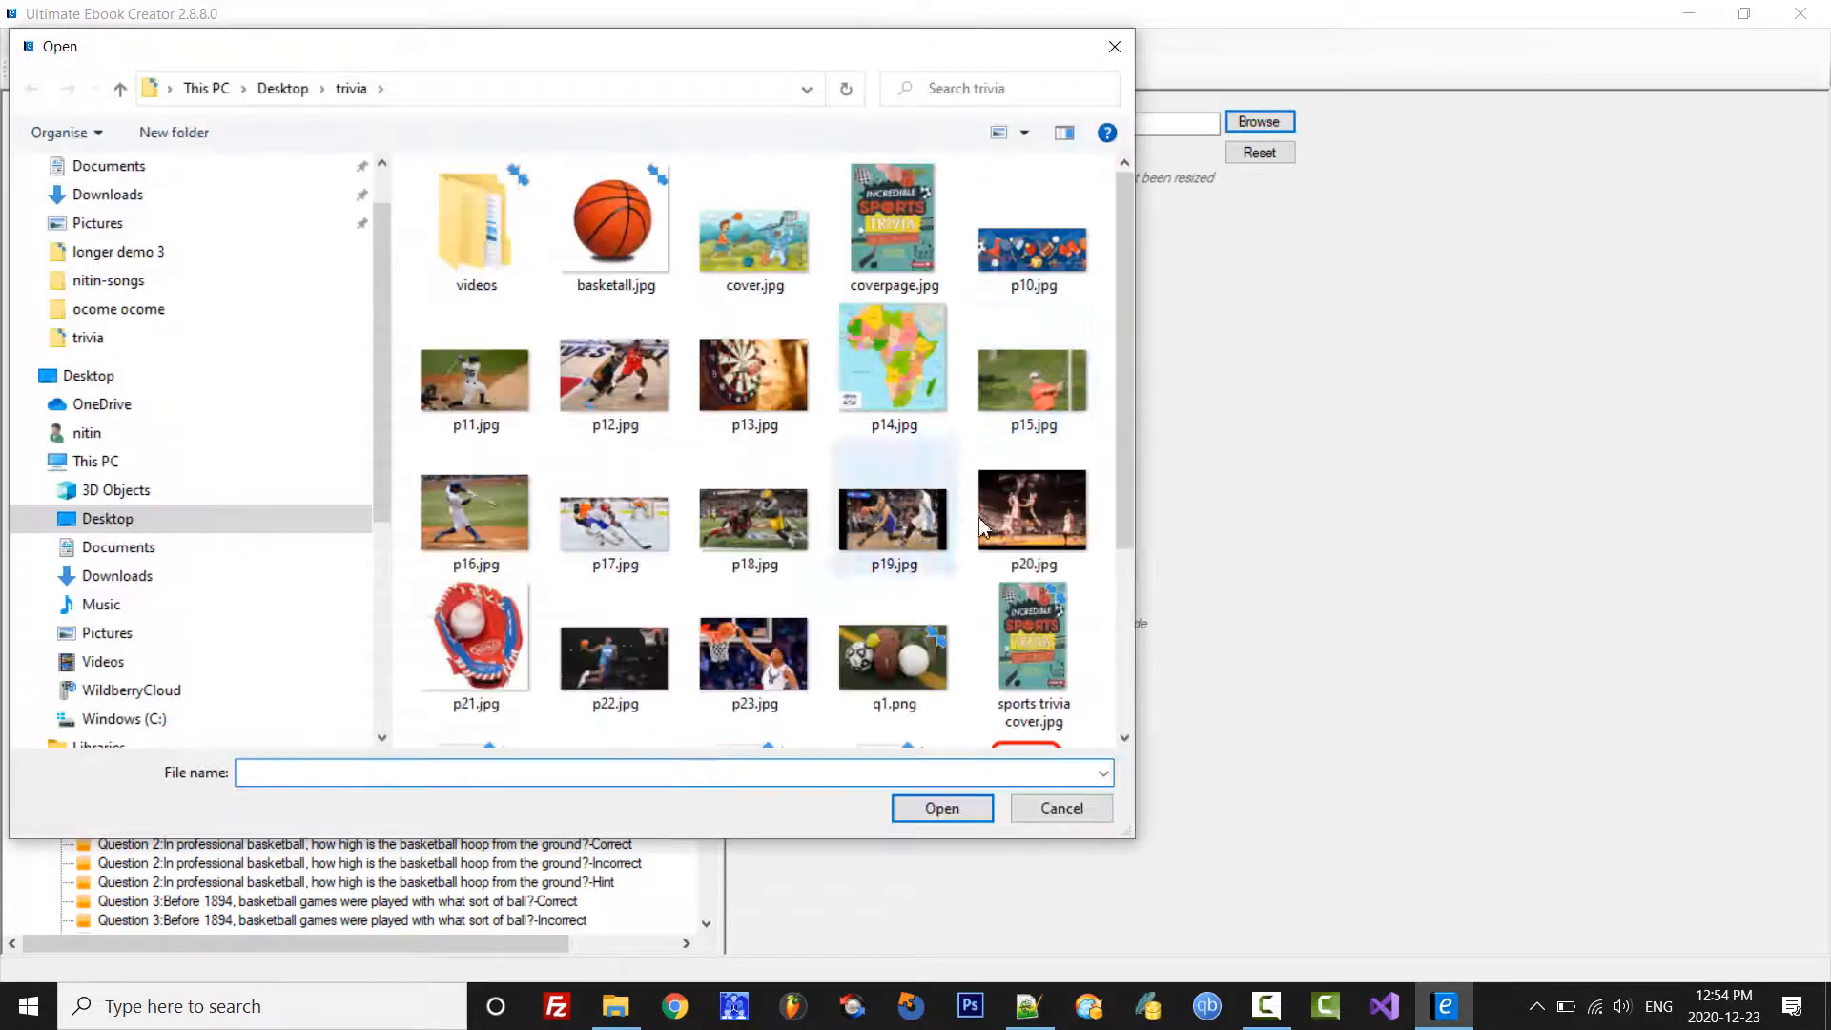
pyautogui.click(1035, 653)
pyautogui.click(965, 811)
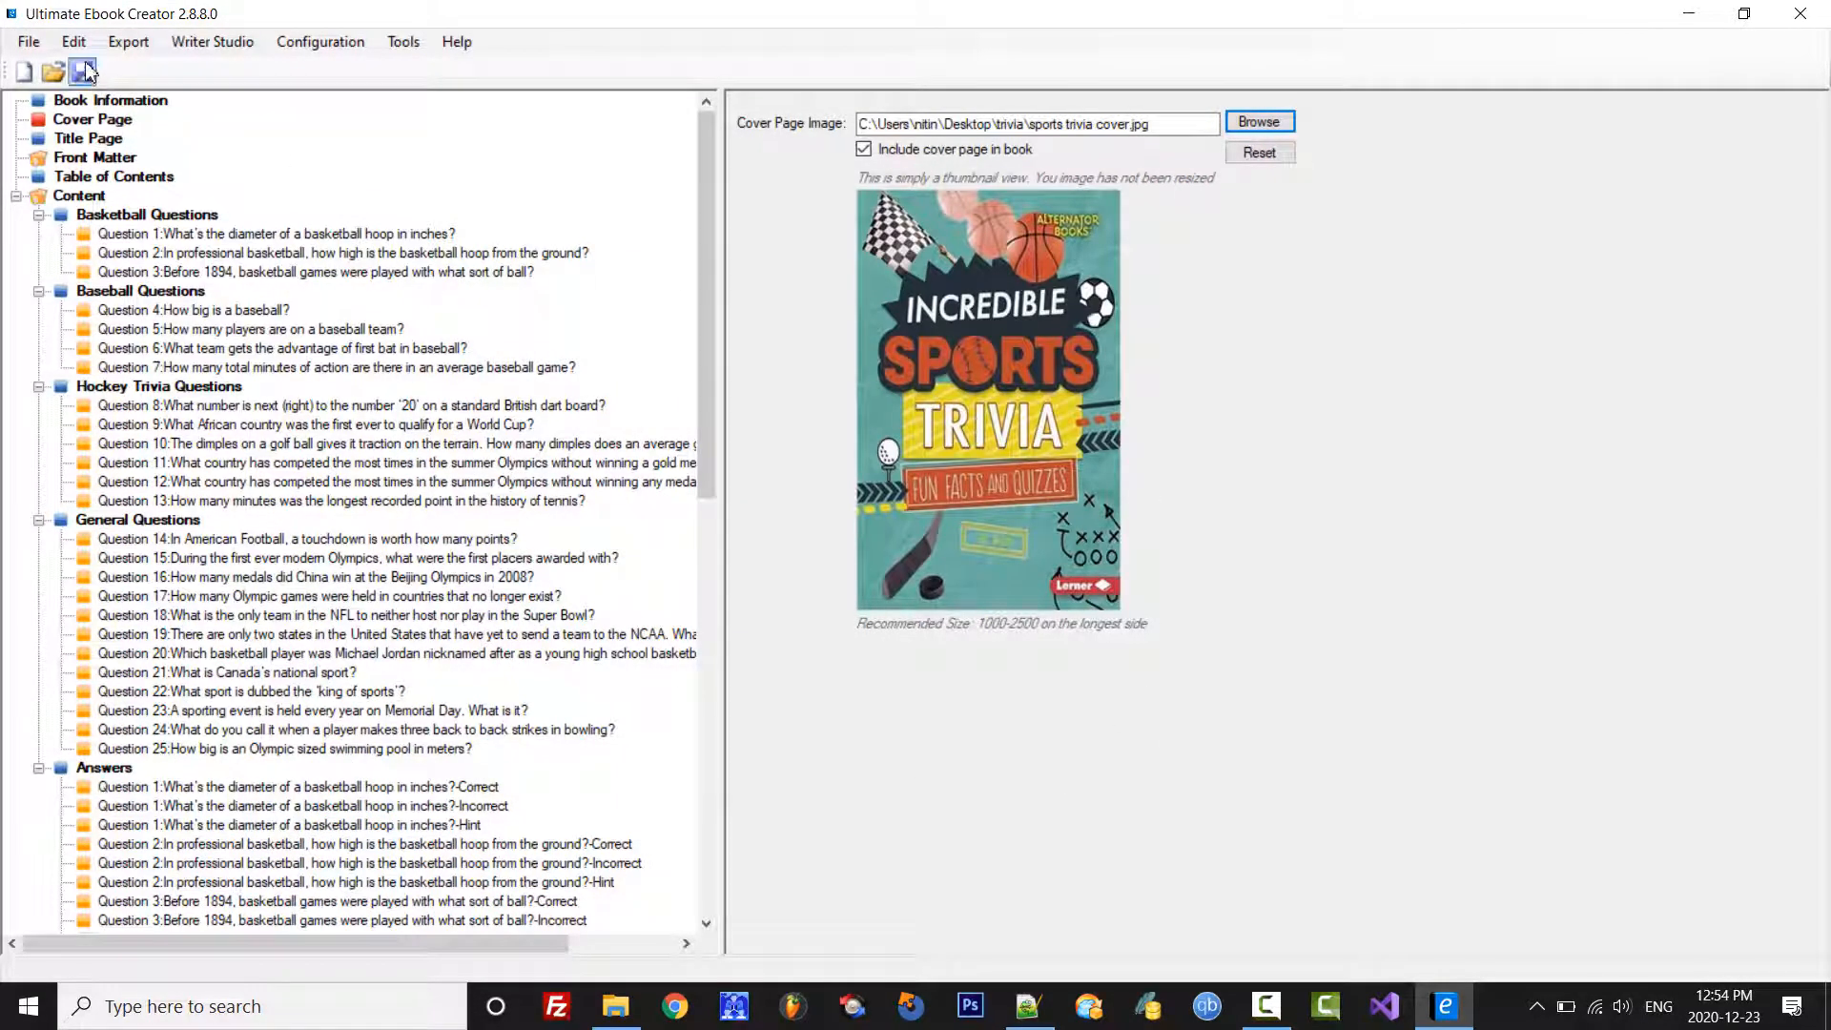
# Step: Export the book as an EPUB file, replacing trivia.epub in the trivia folder, and open the exported file's location
pyautogui.click(140, 44)
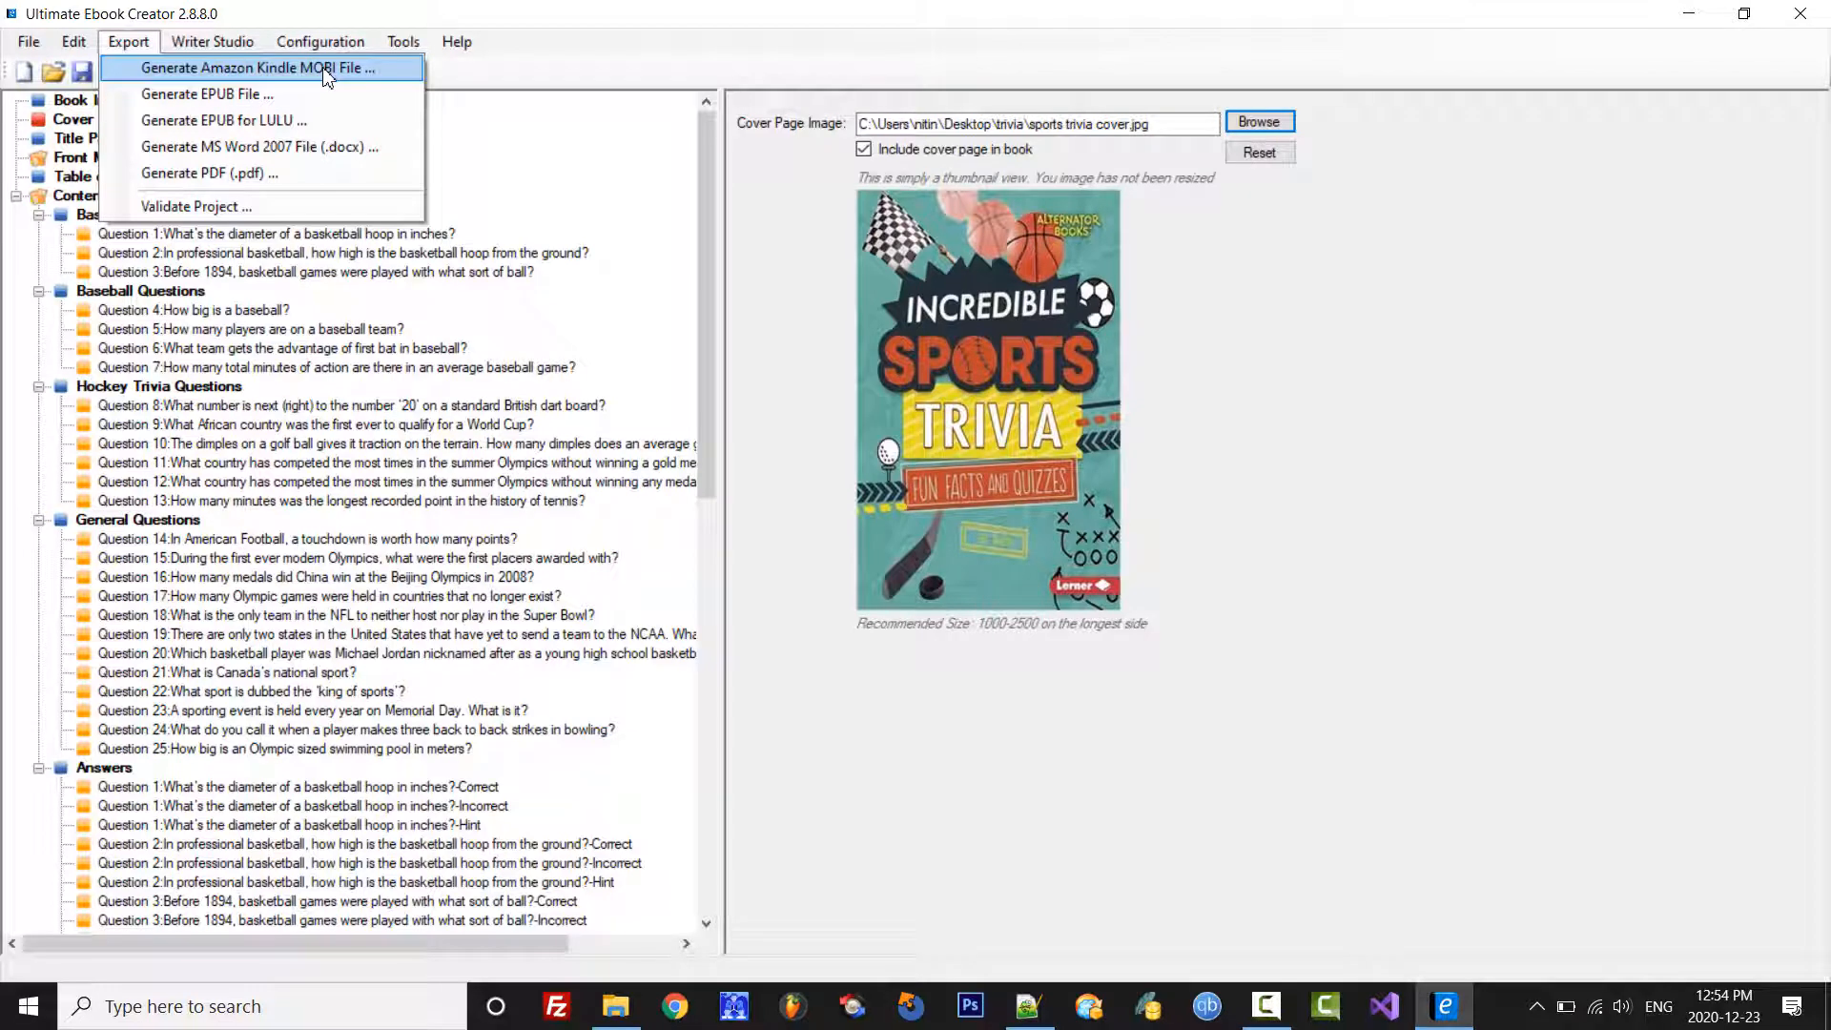
pyautogui.click(225, 97)
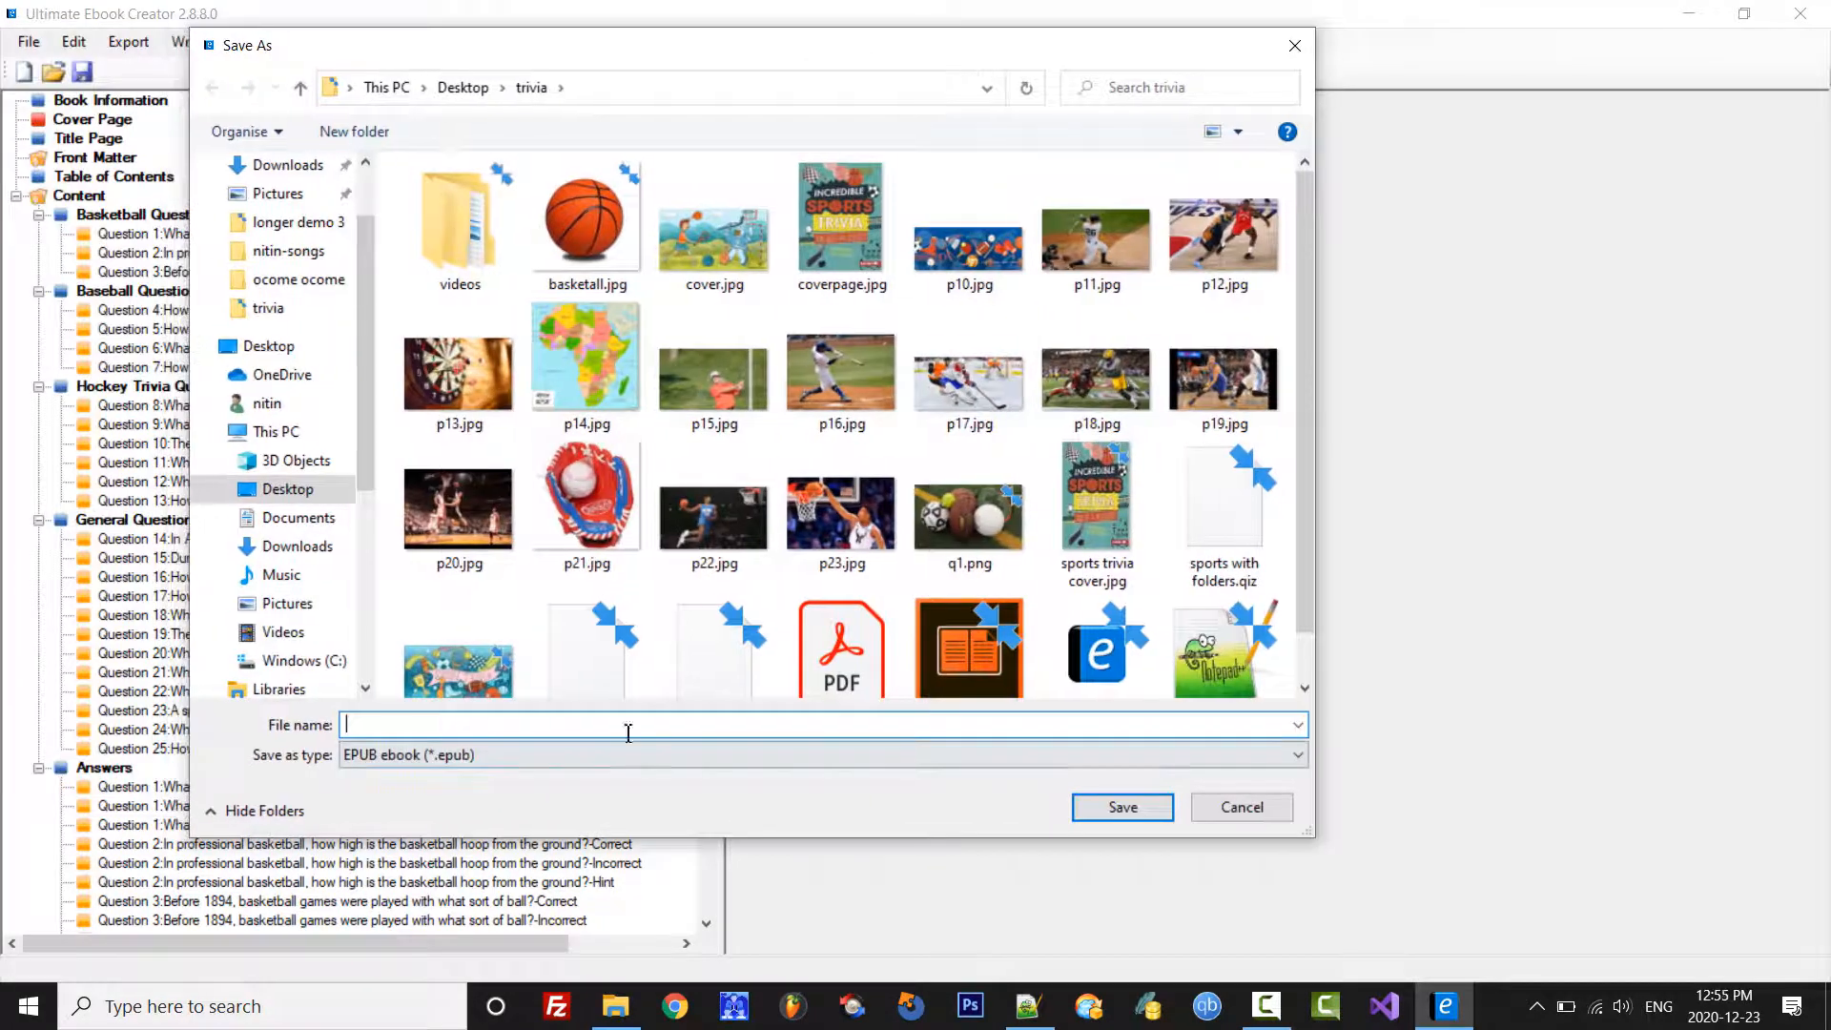
pyautogui.scroll(-1, 1302, 568)
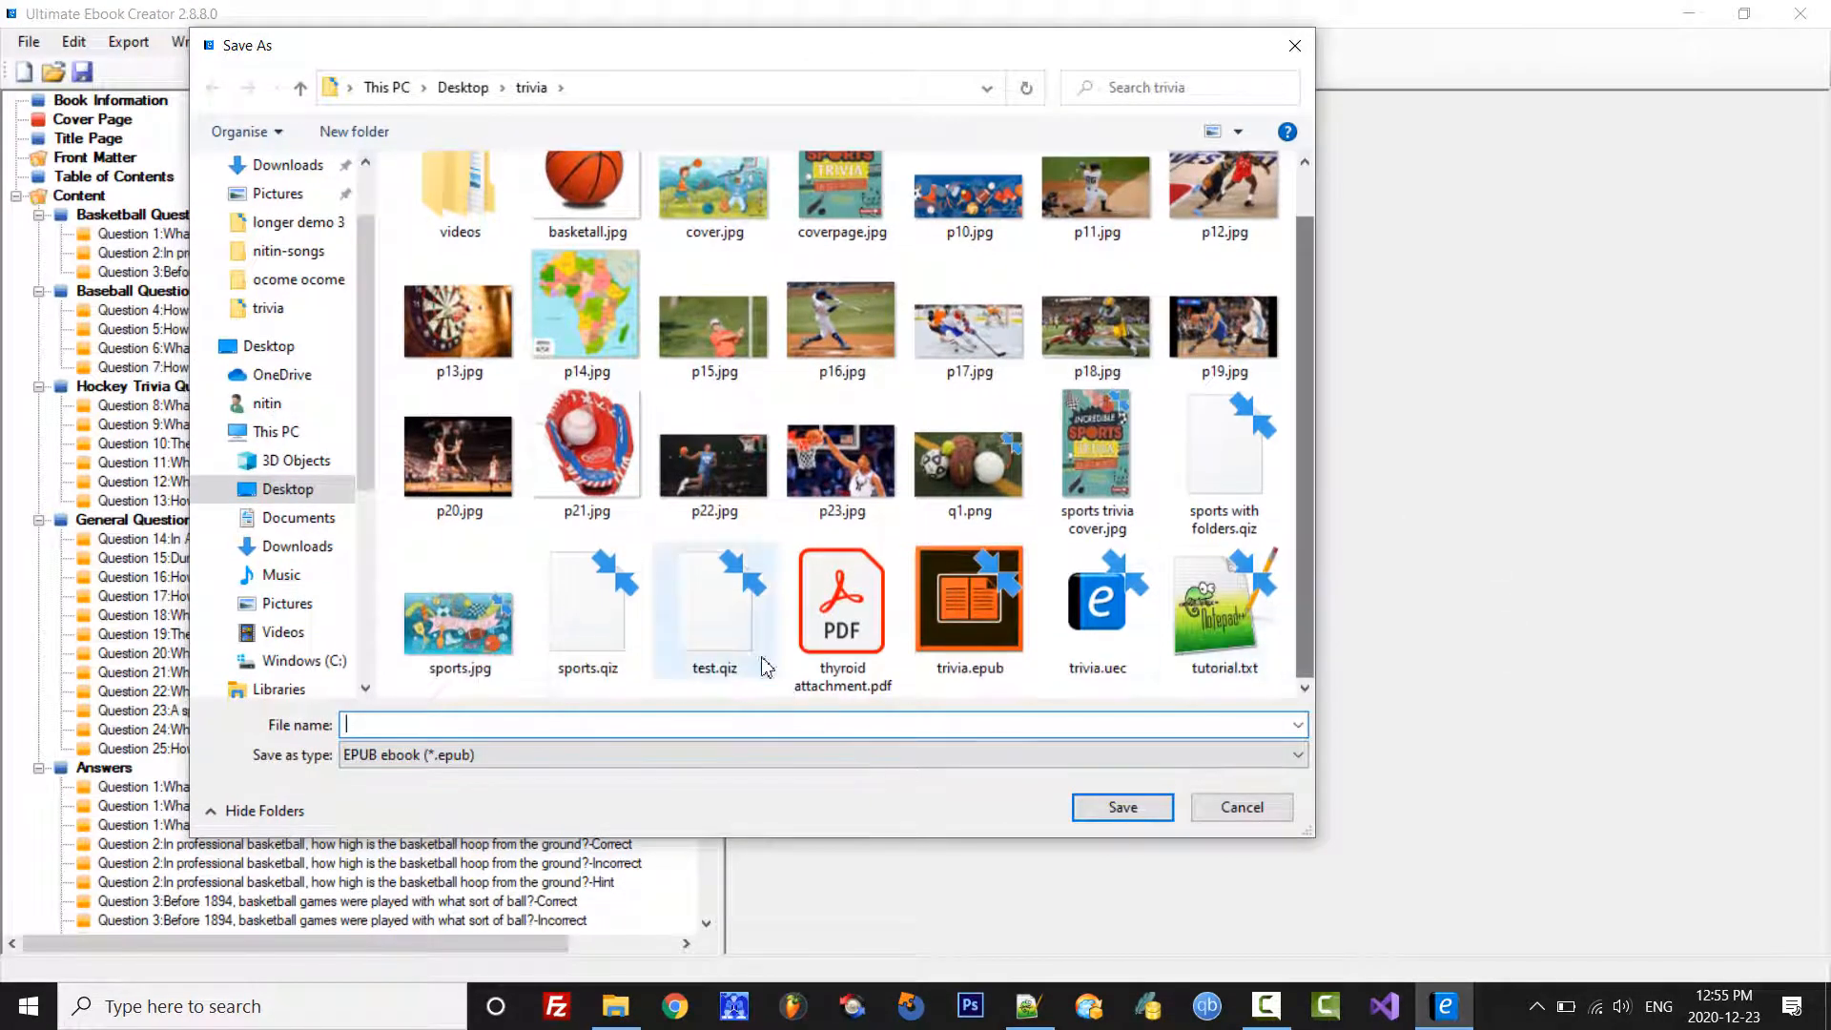
pyautogui.click(968, 601)
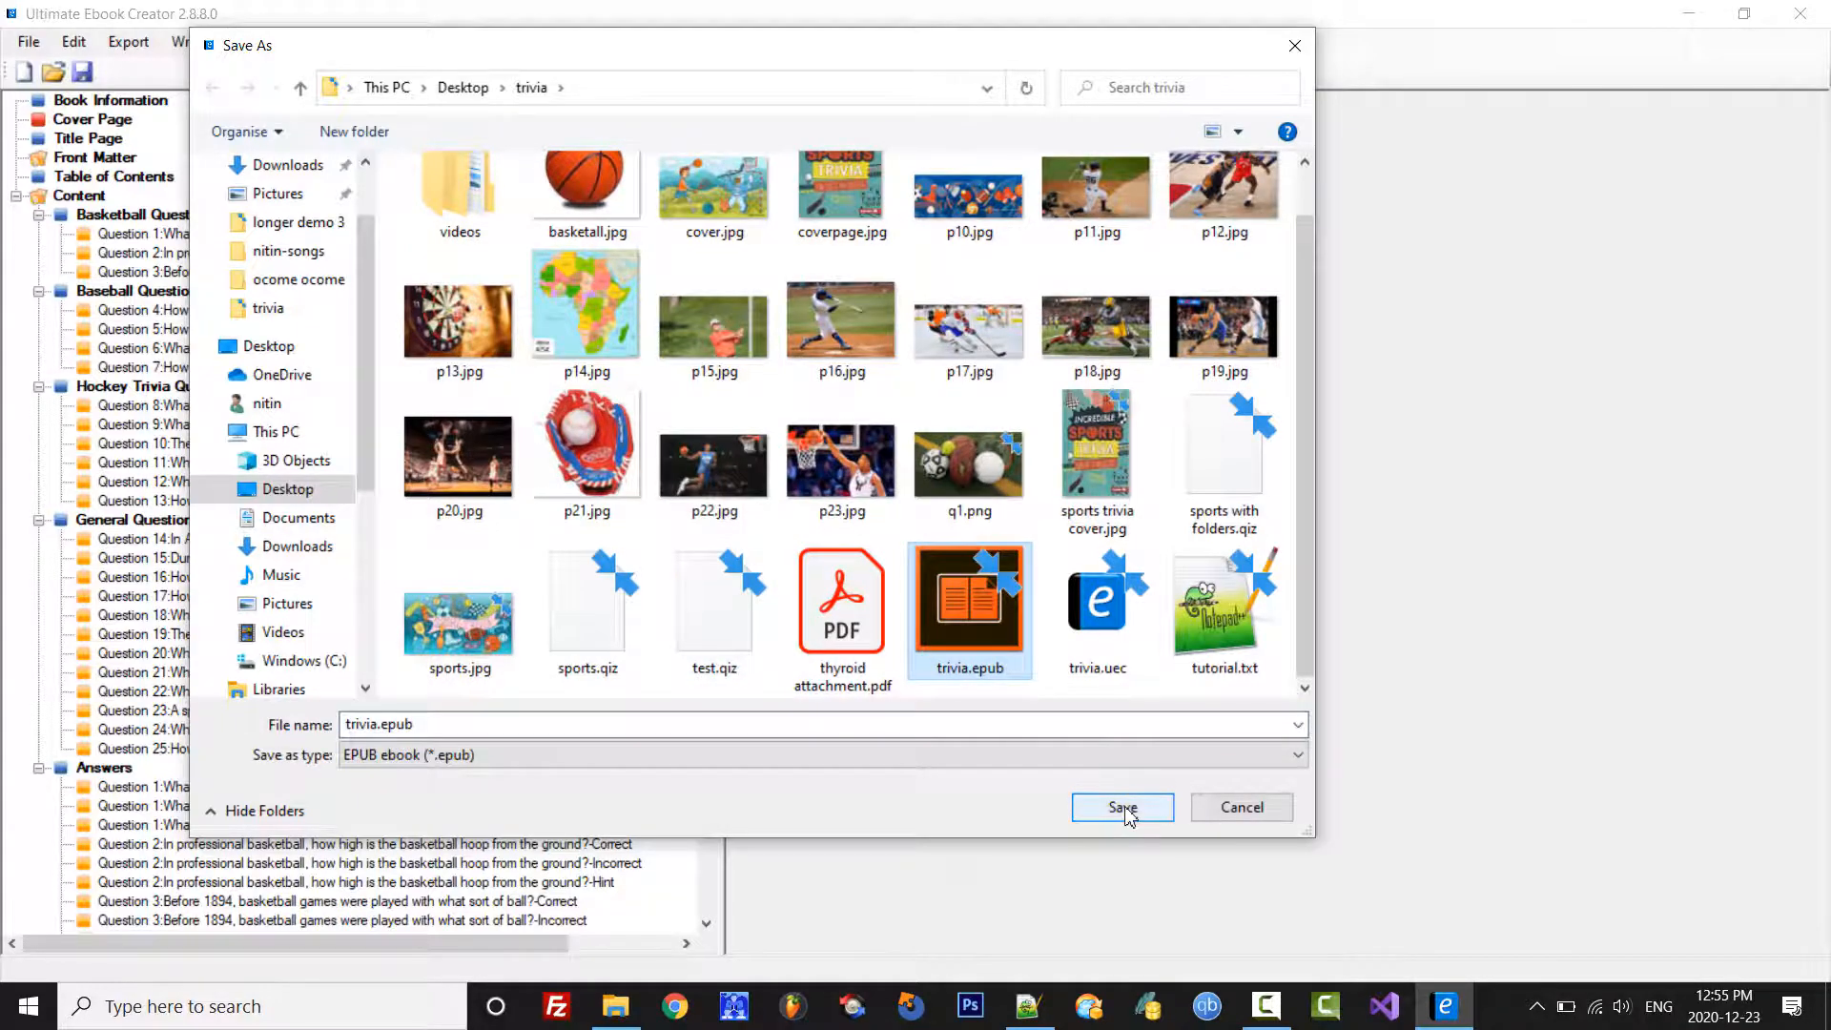
pyautogui.click(1125, 811)
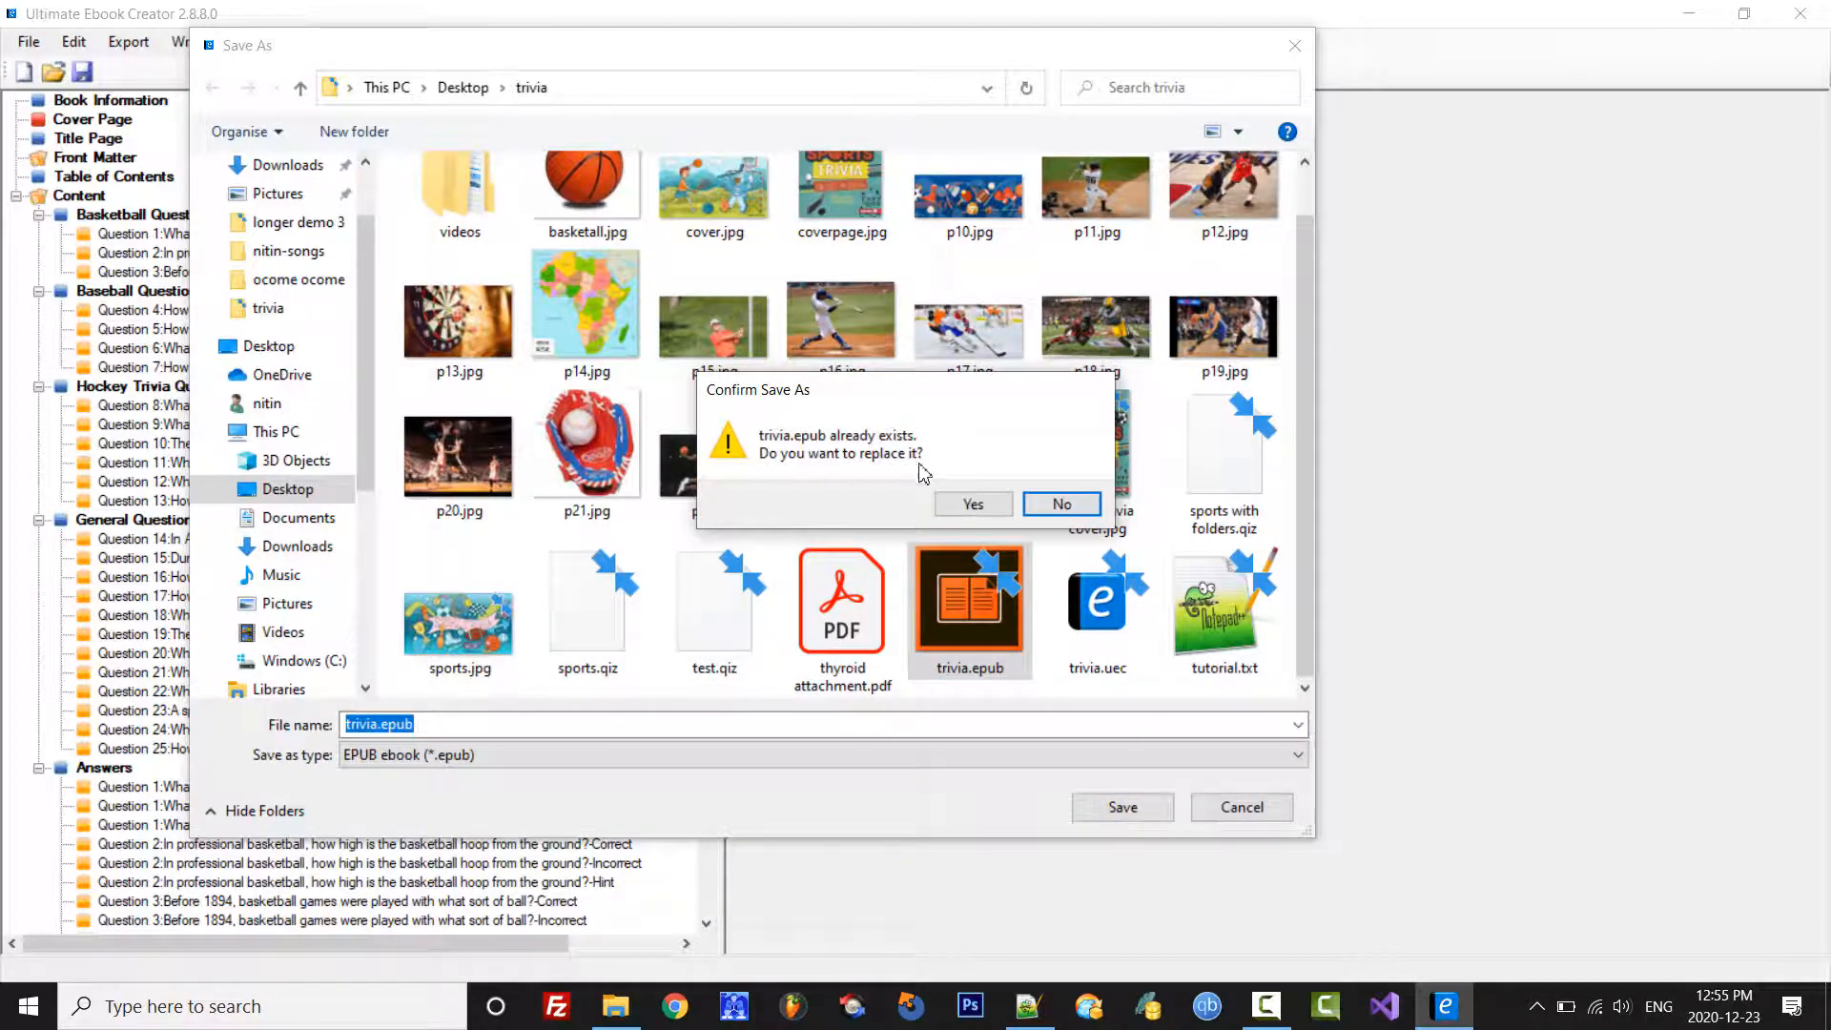
pyautogui.click(978, 503)
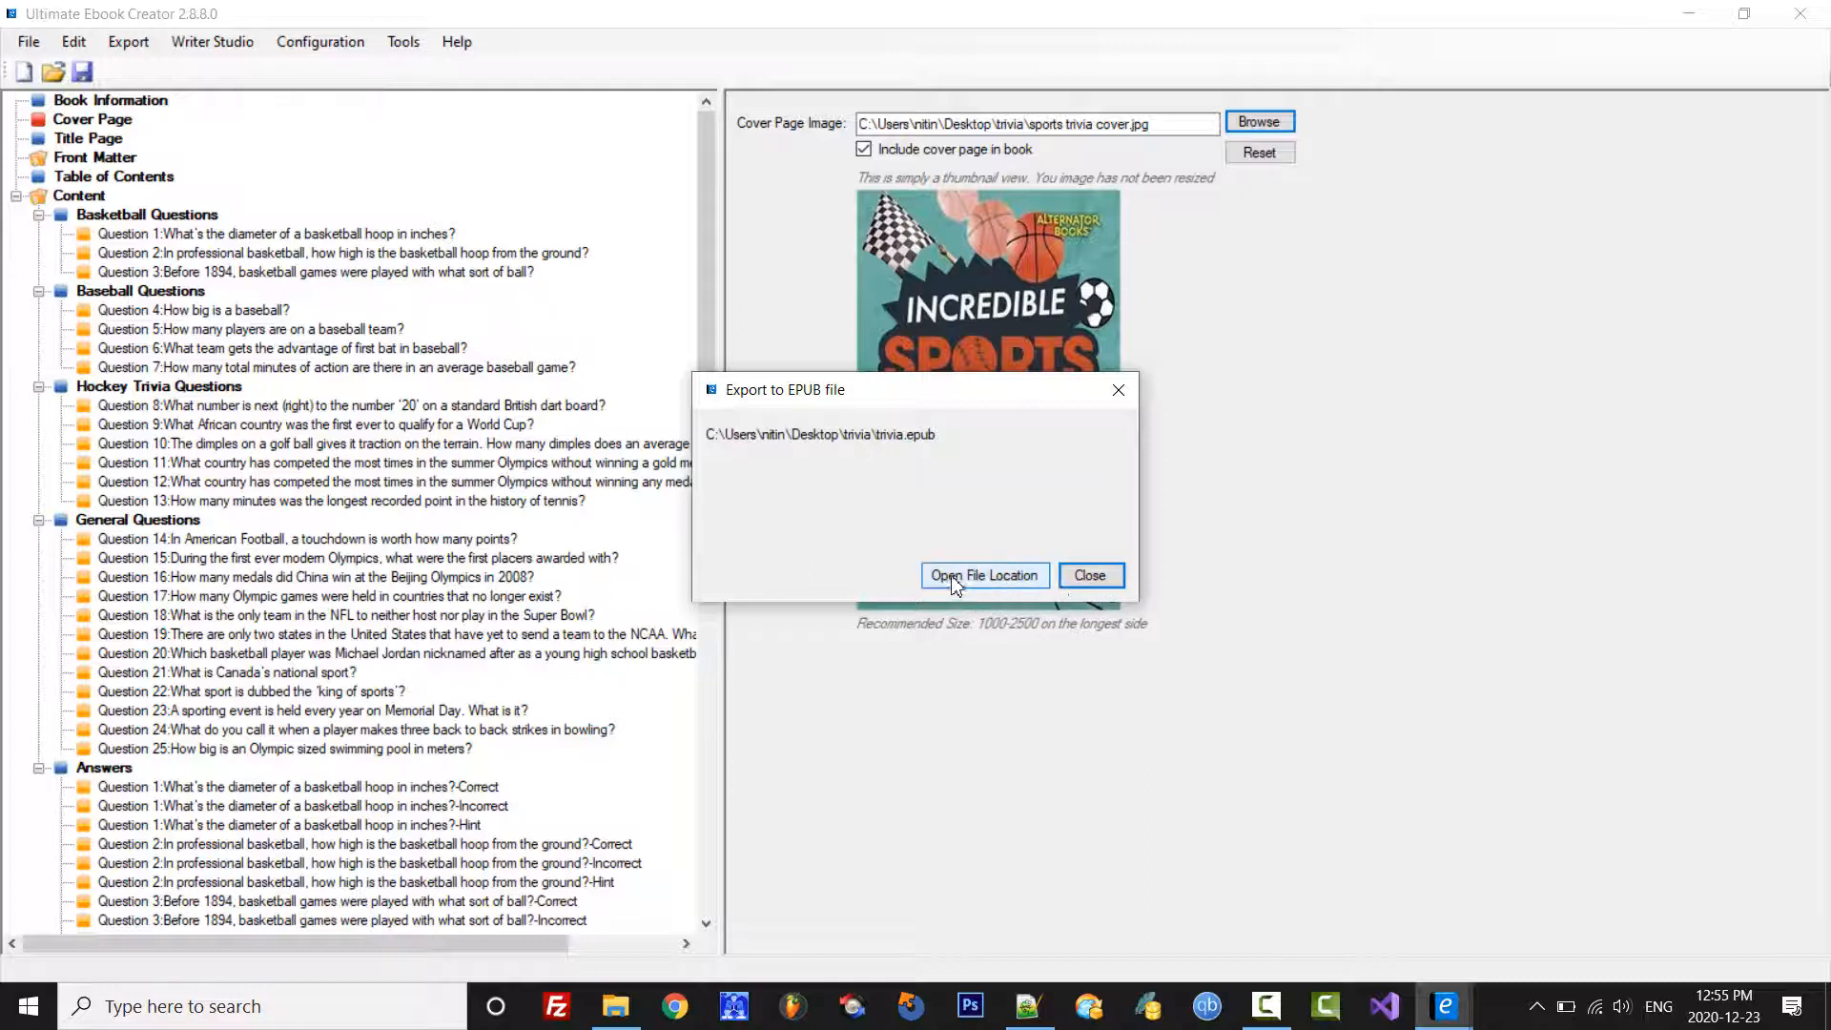
pyautogui.click(987, 582)
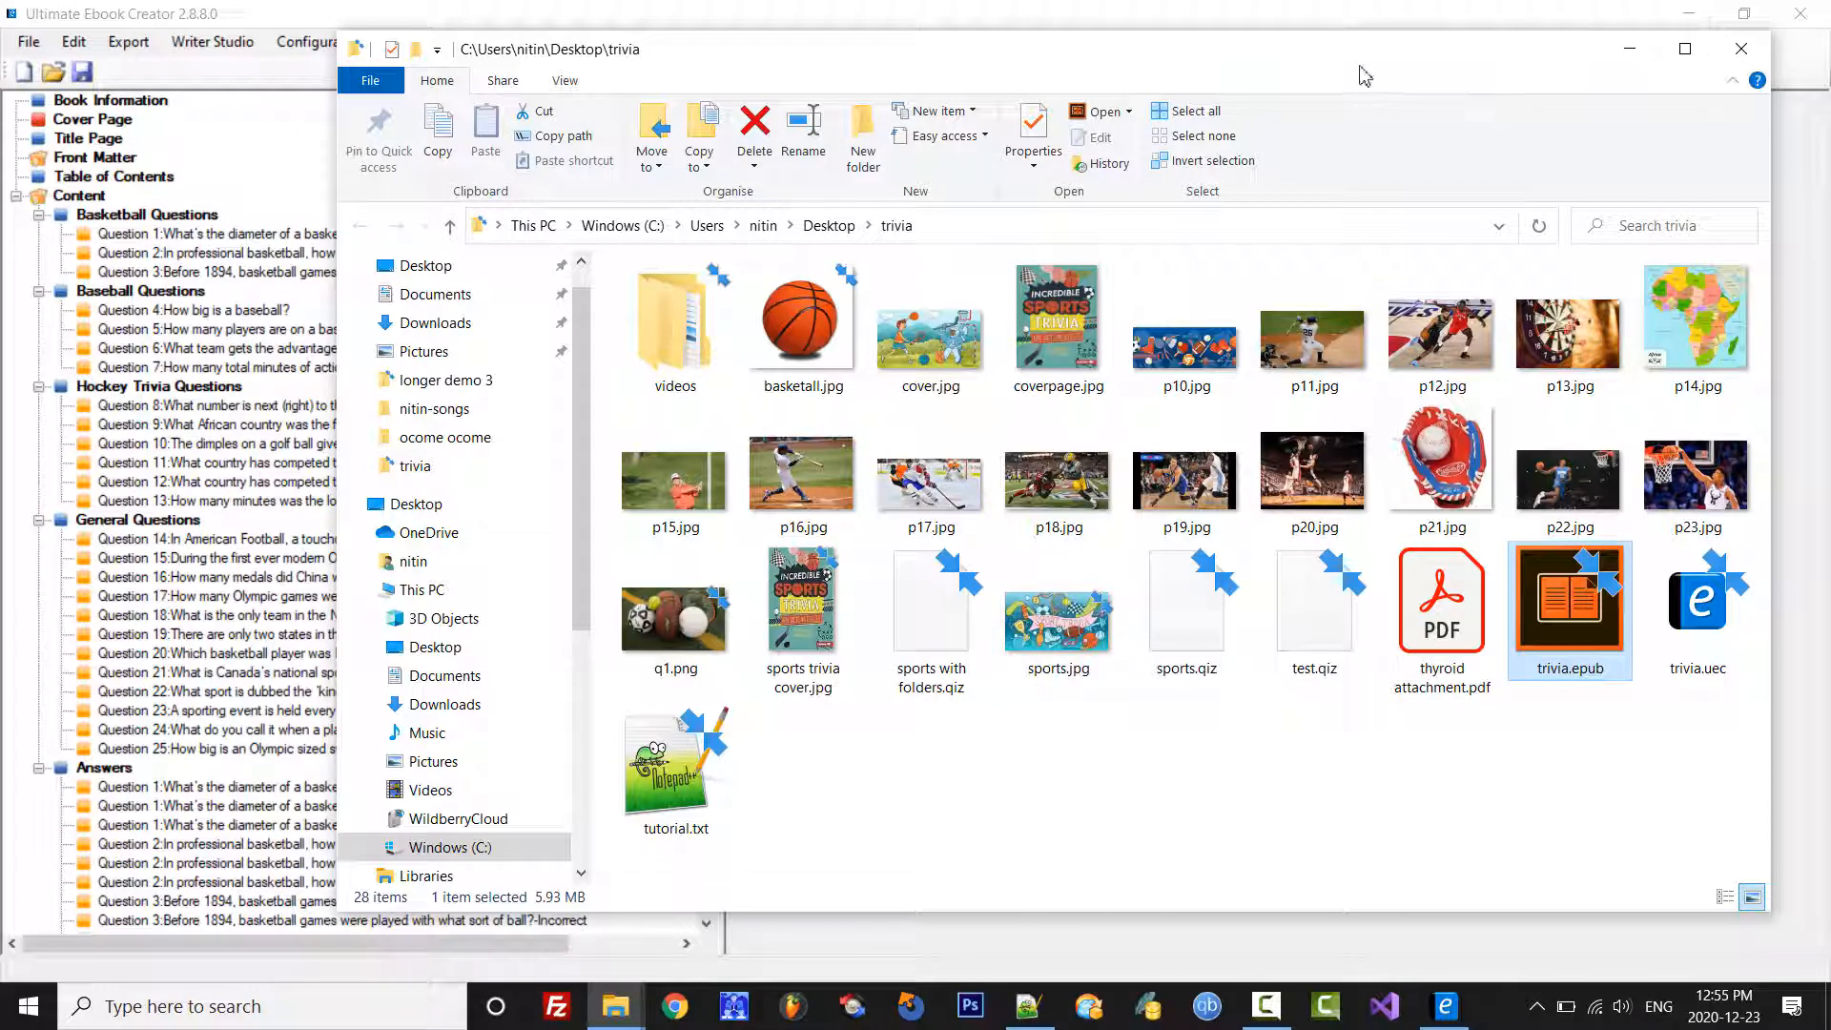
pyautogui.moveTo(1340, 57); pyautogui.dragTo(1258, 49)
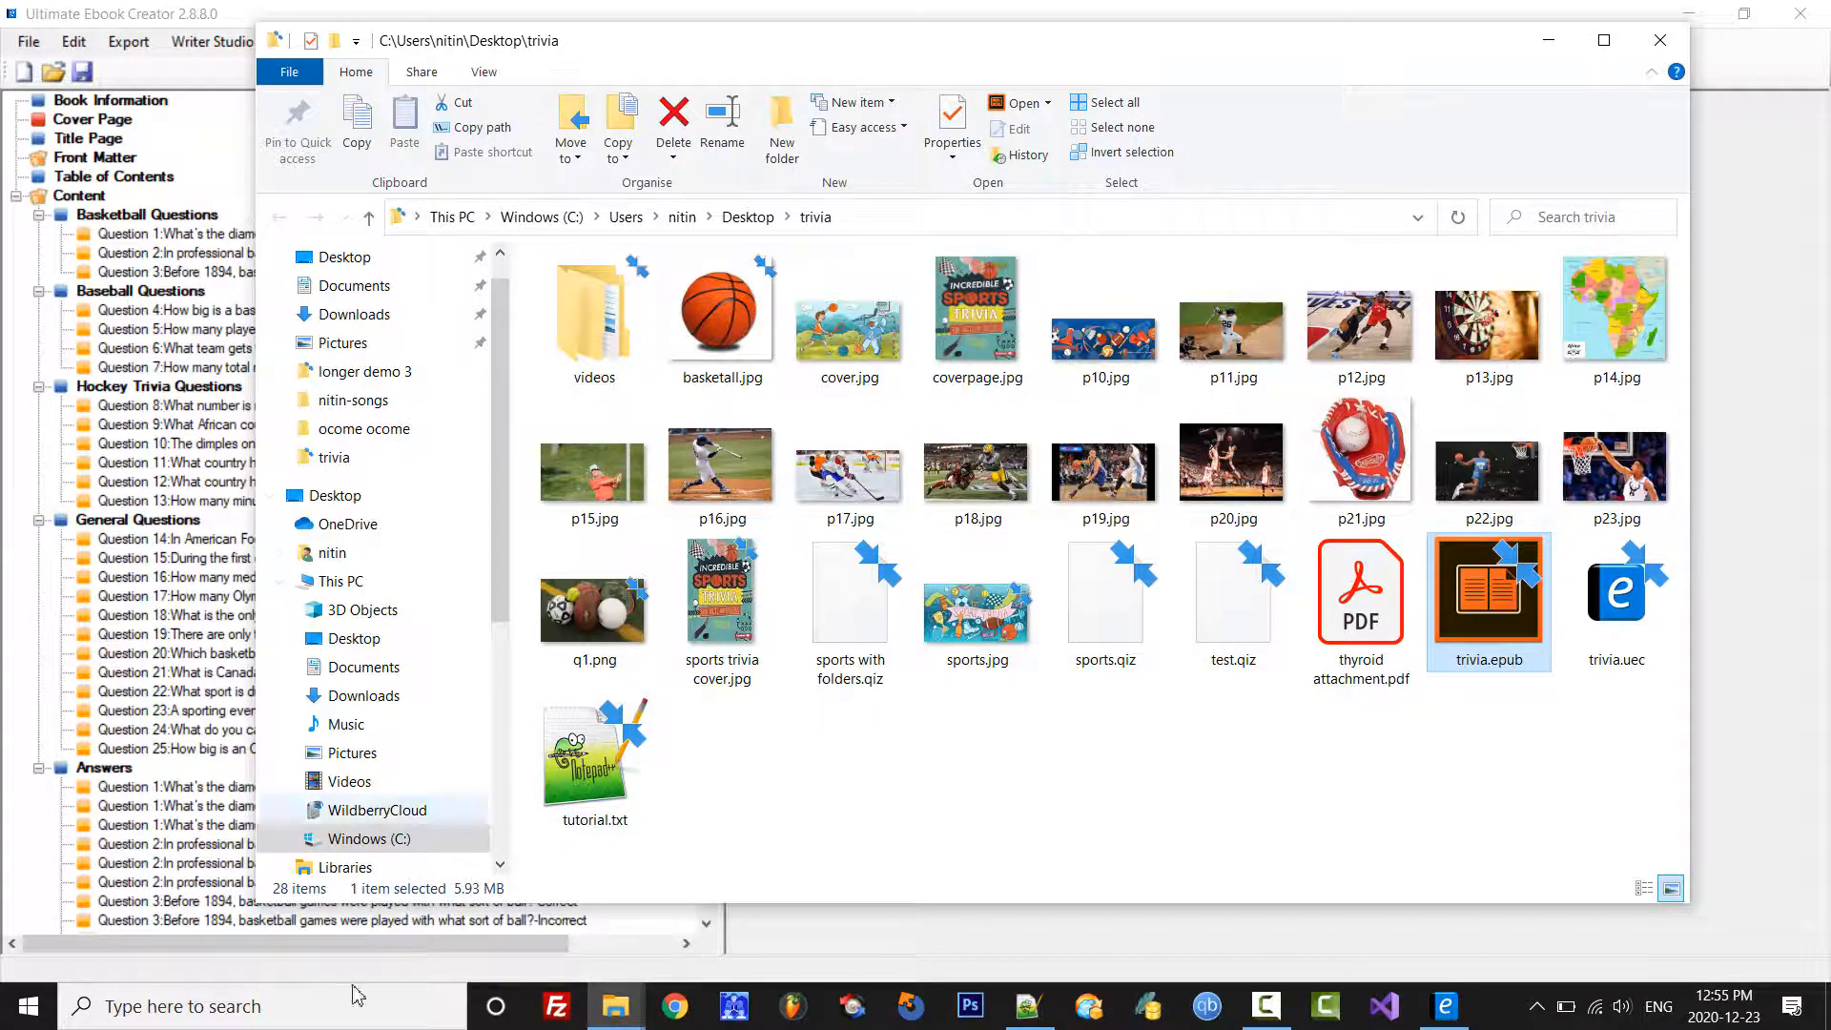
# Step: Launch Kindle Previewer 3 and open trivia.epub from the trivia folder on the Desktop
pyautogui.click(298, 1006)
pyautogui.write('kin')
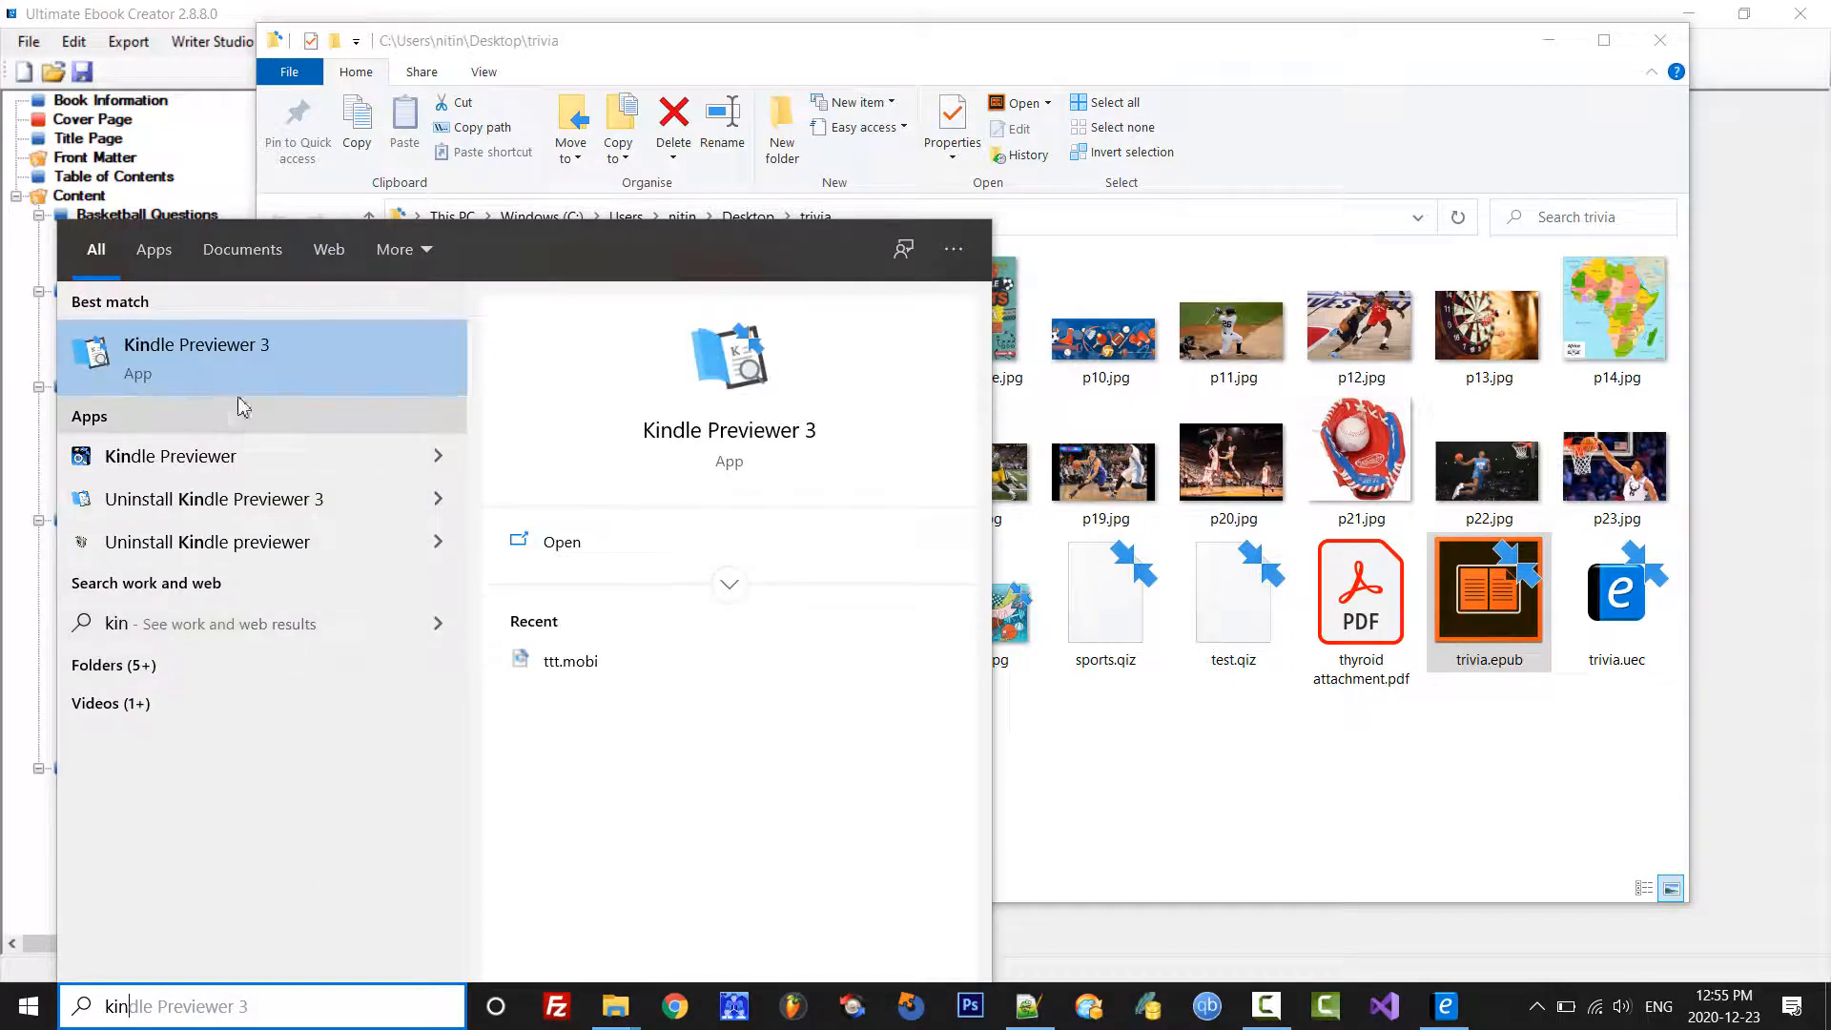
pyautogui.click(270, 359)
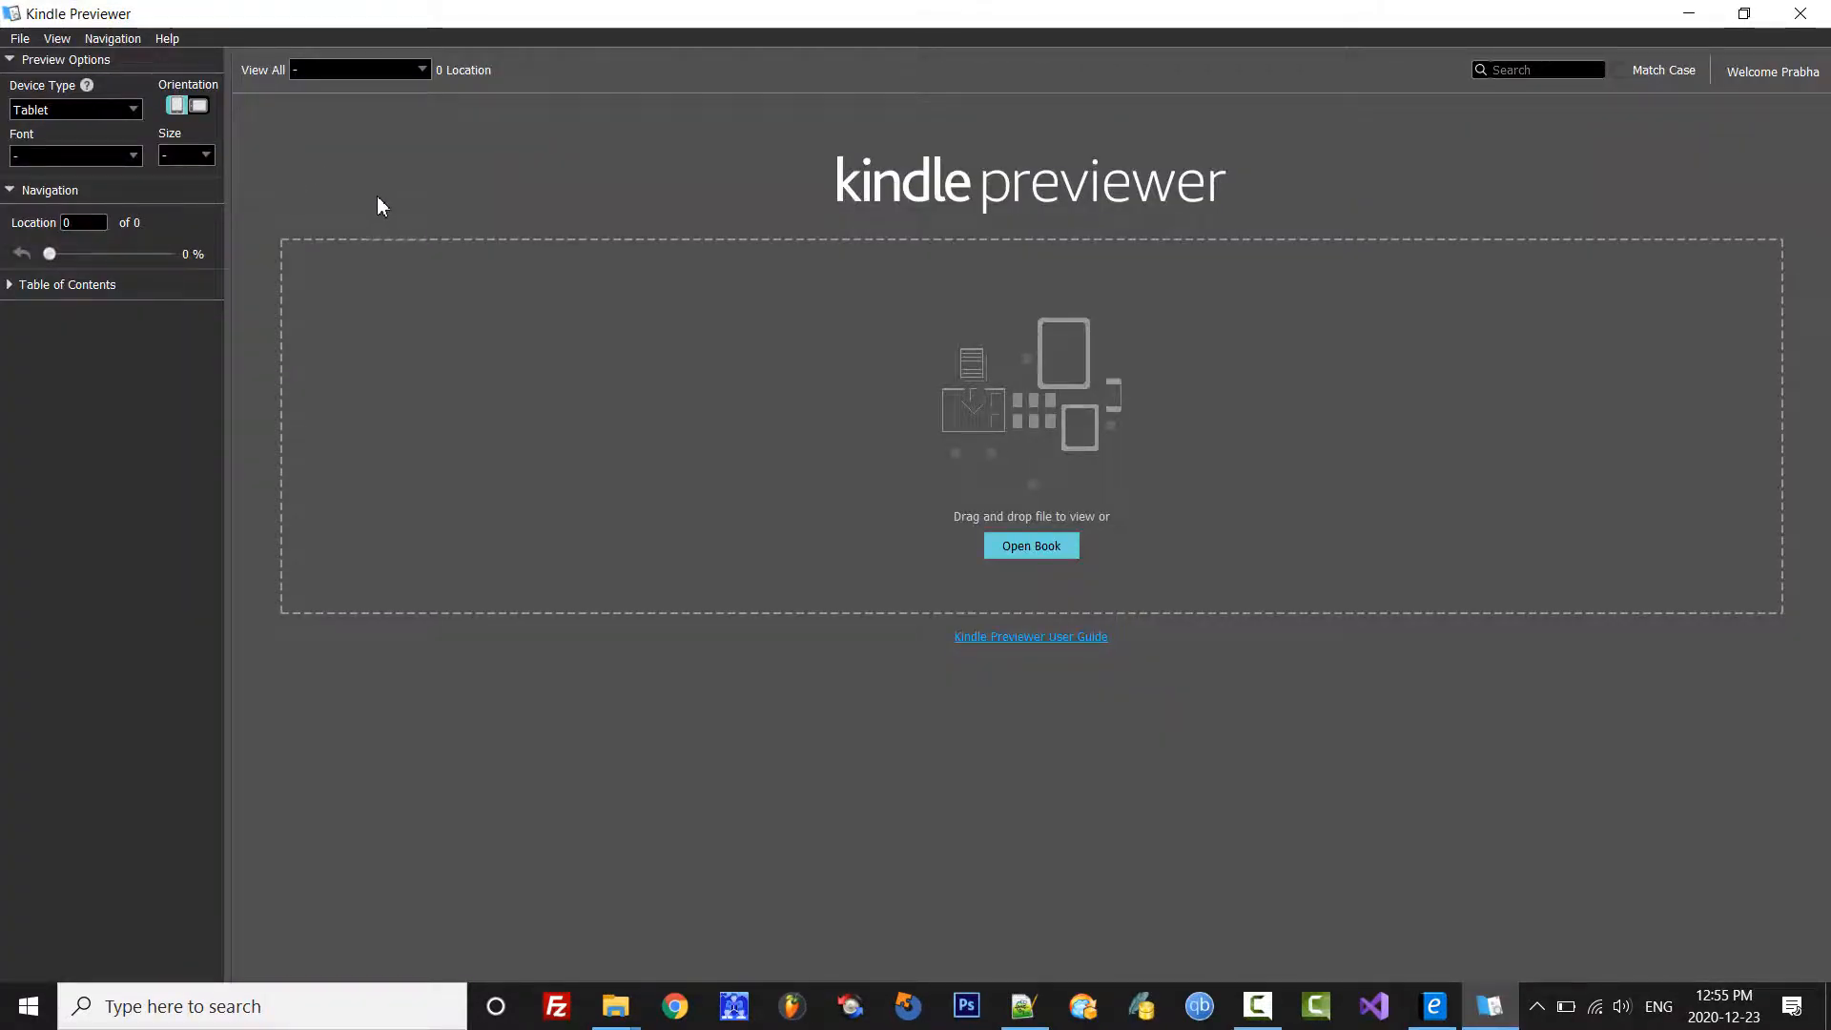
pyautogui.click(20, 39)
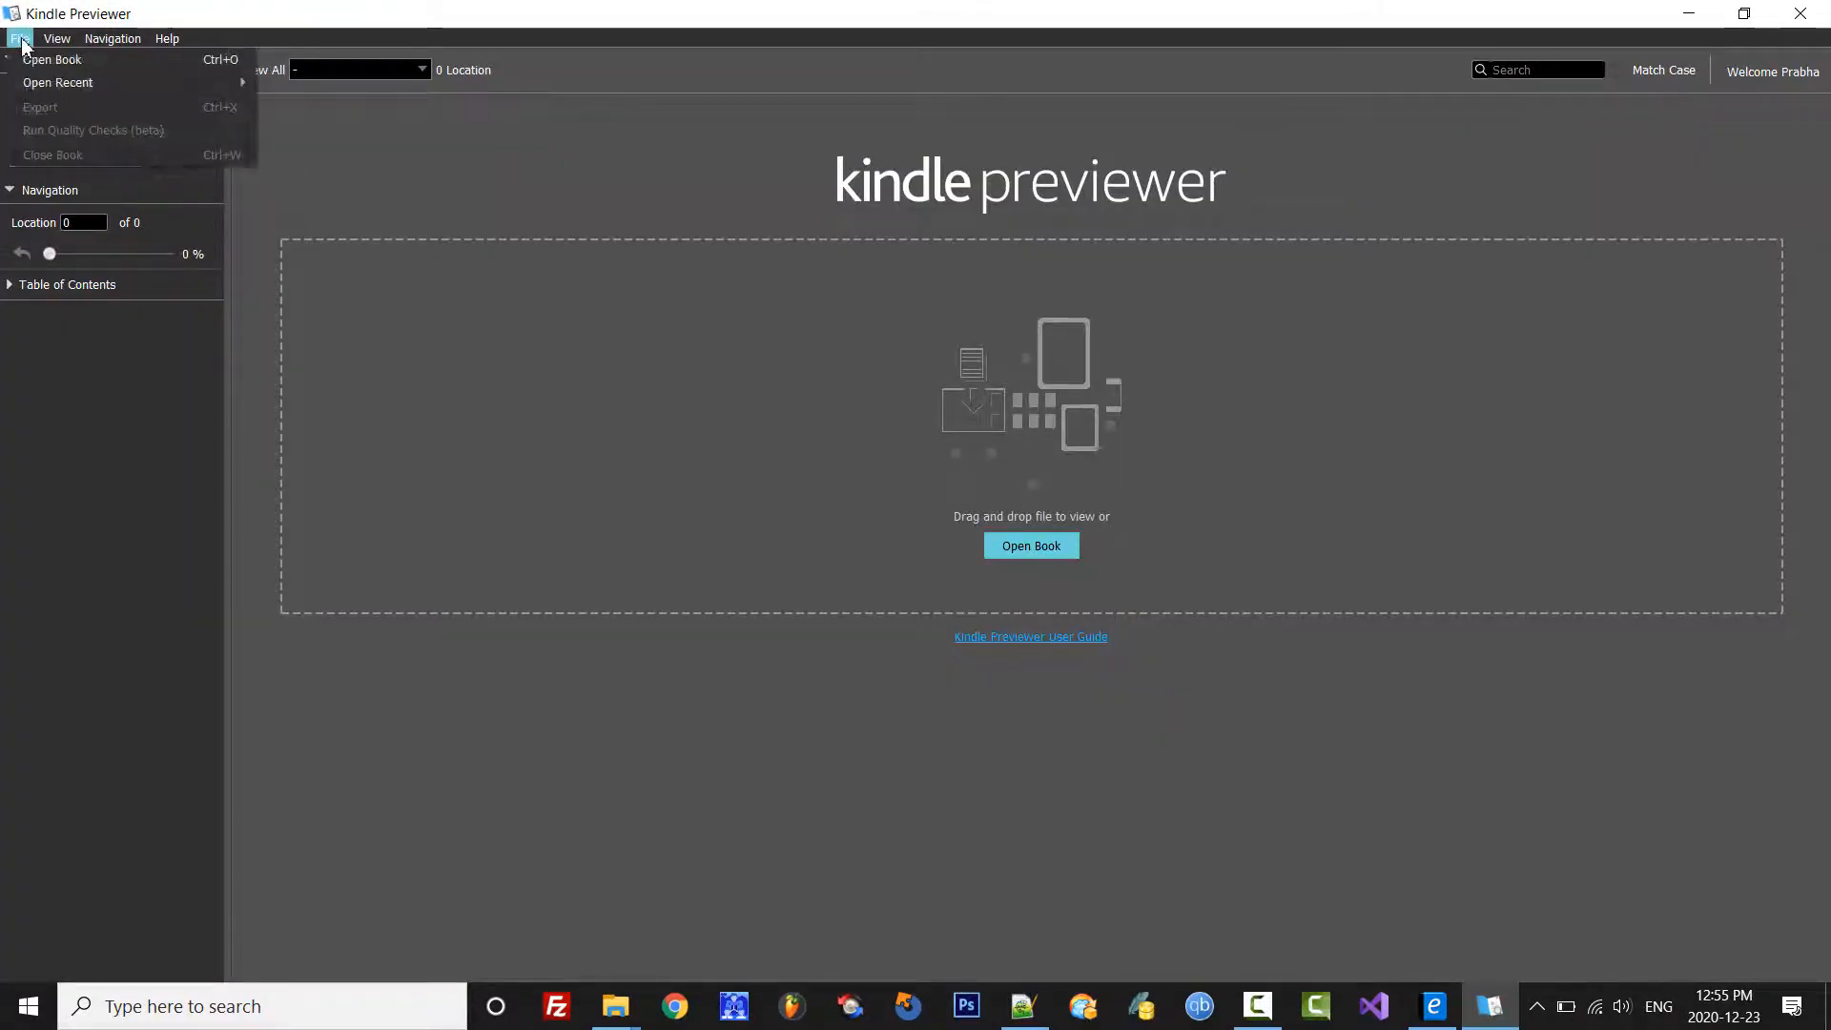
pyautogui.click(37, 60)
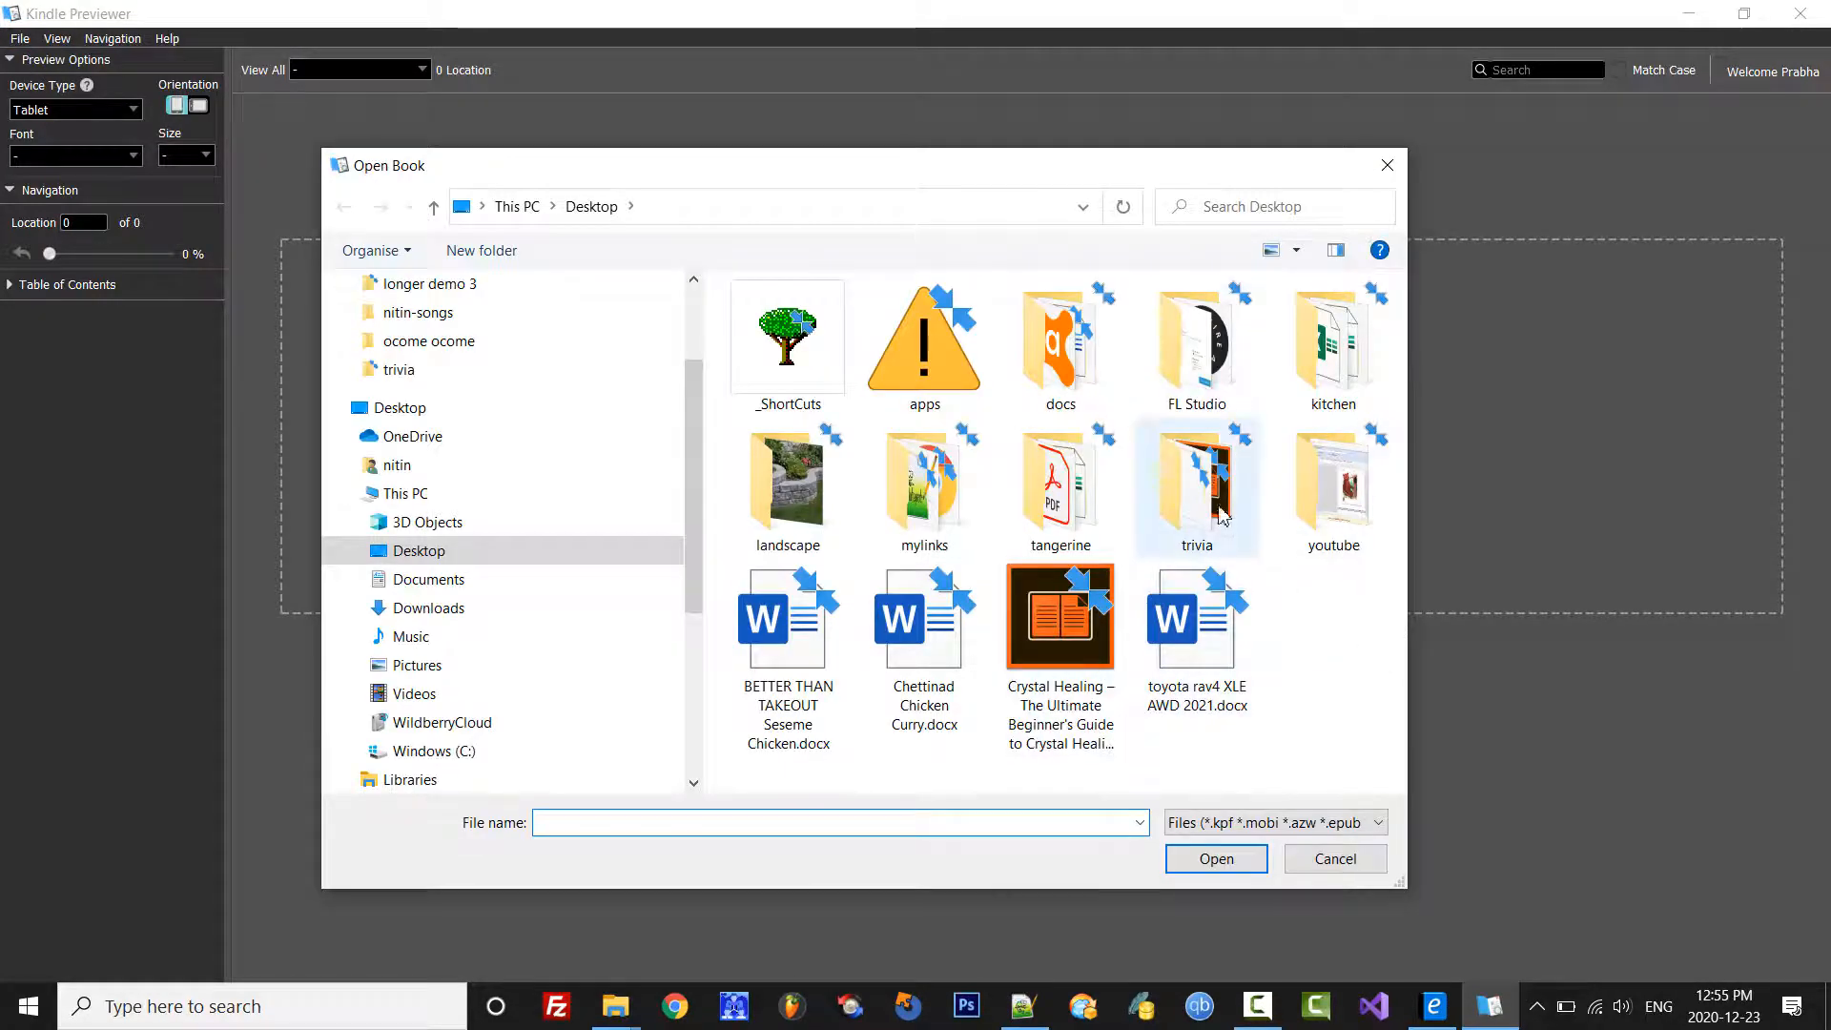
pyautogui.doubleClick(1197, 486)
pyautogui.click(923, 347)
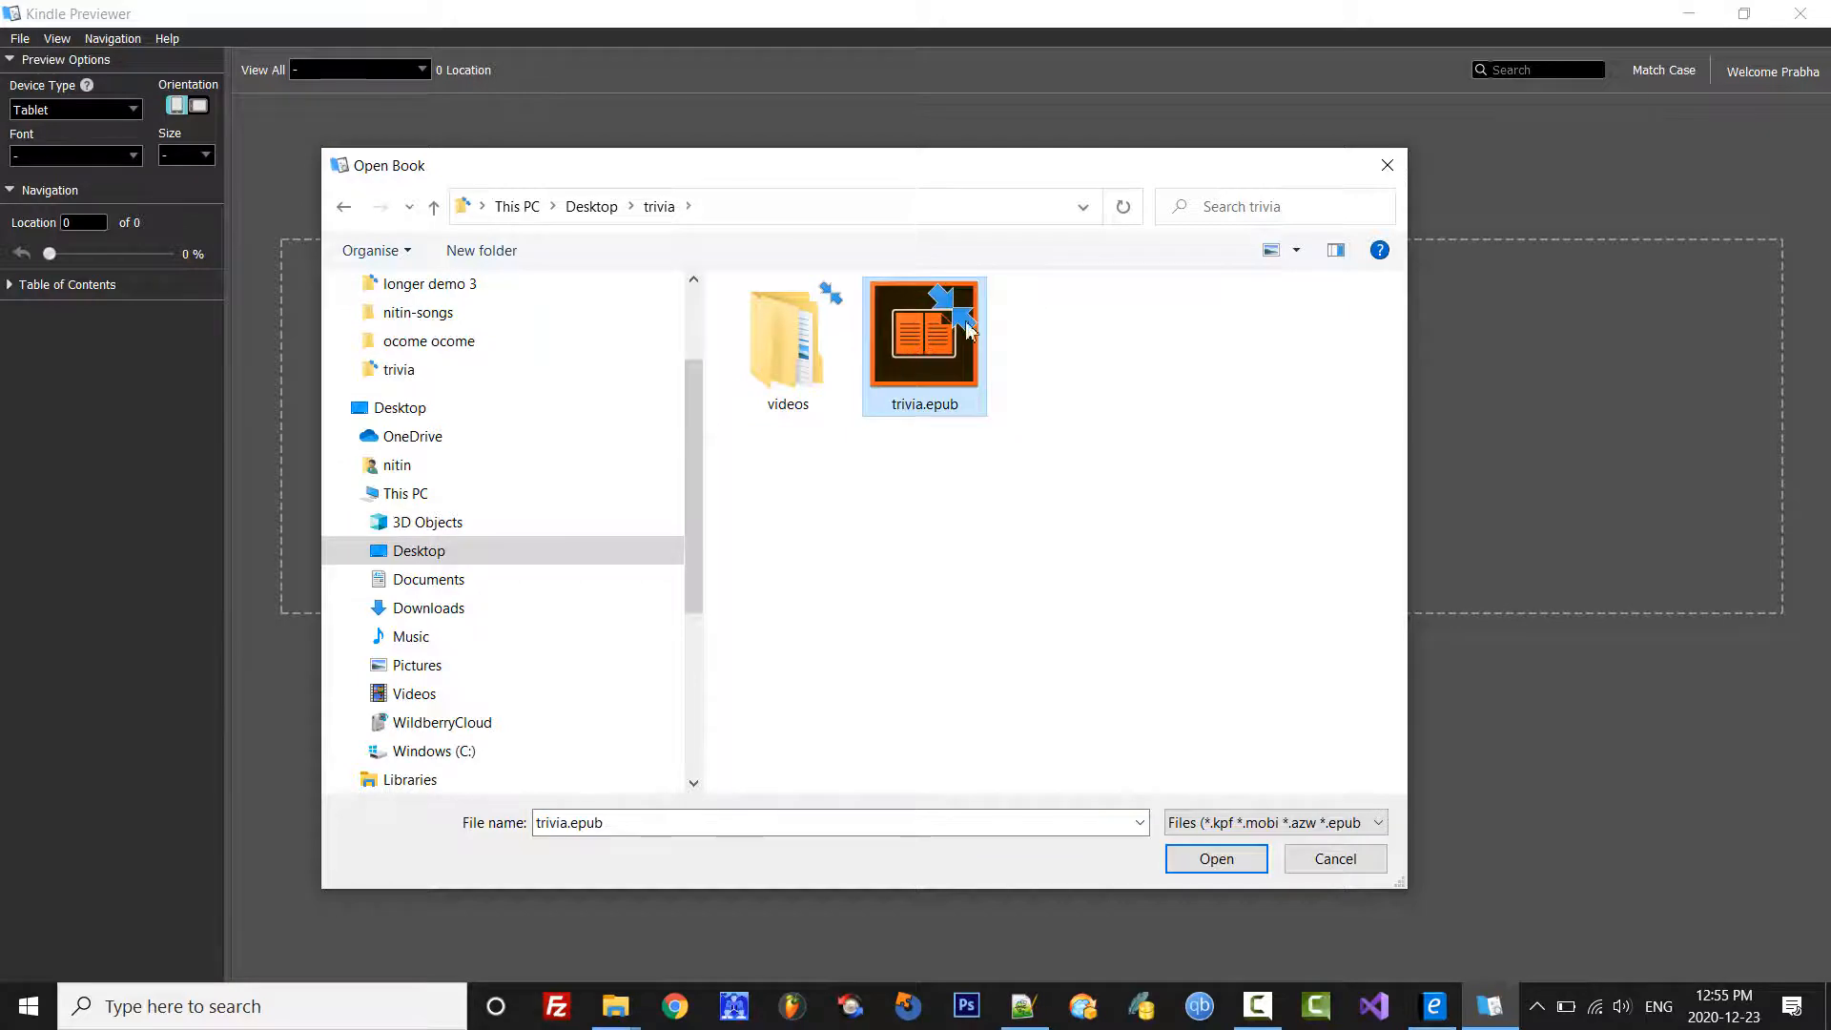
pyautogui.click(1228, 856)
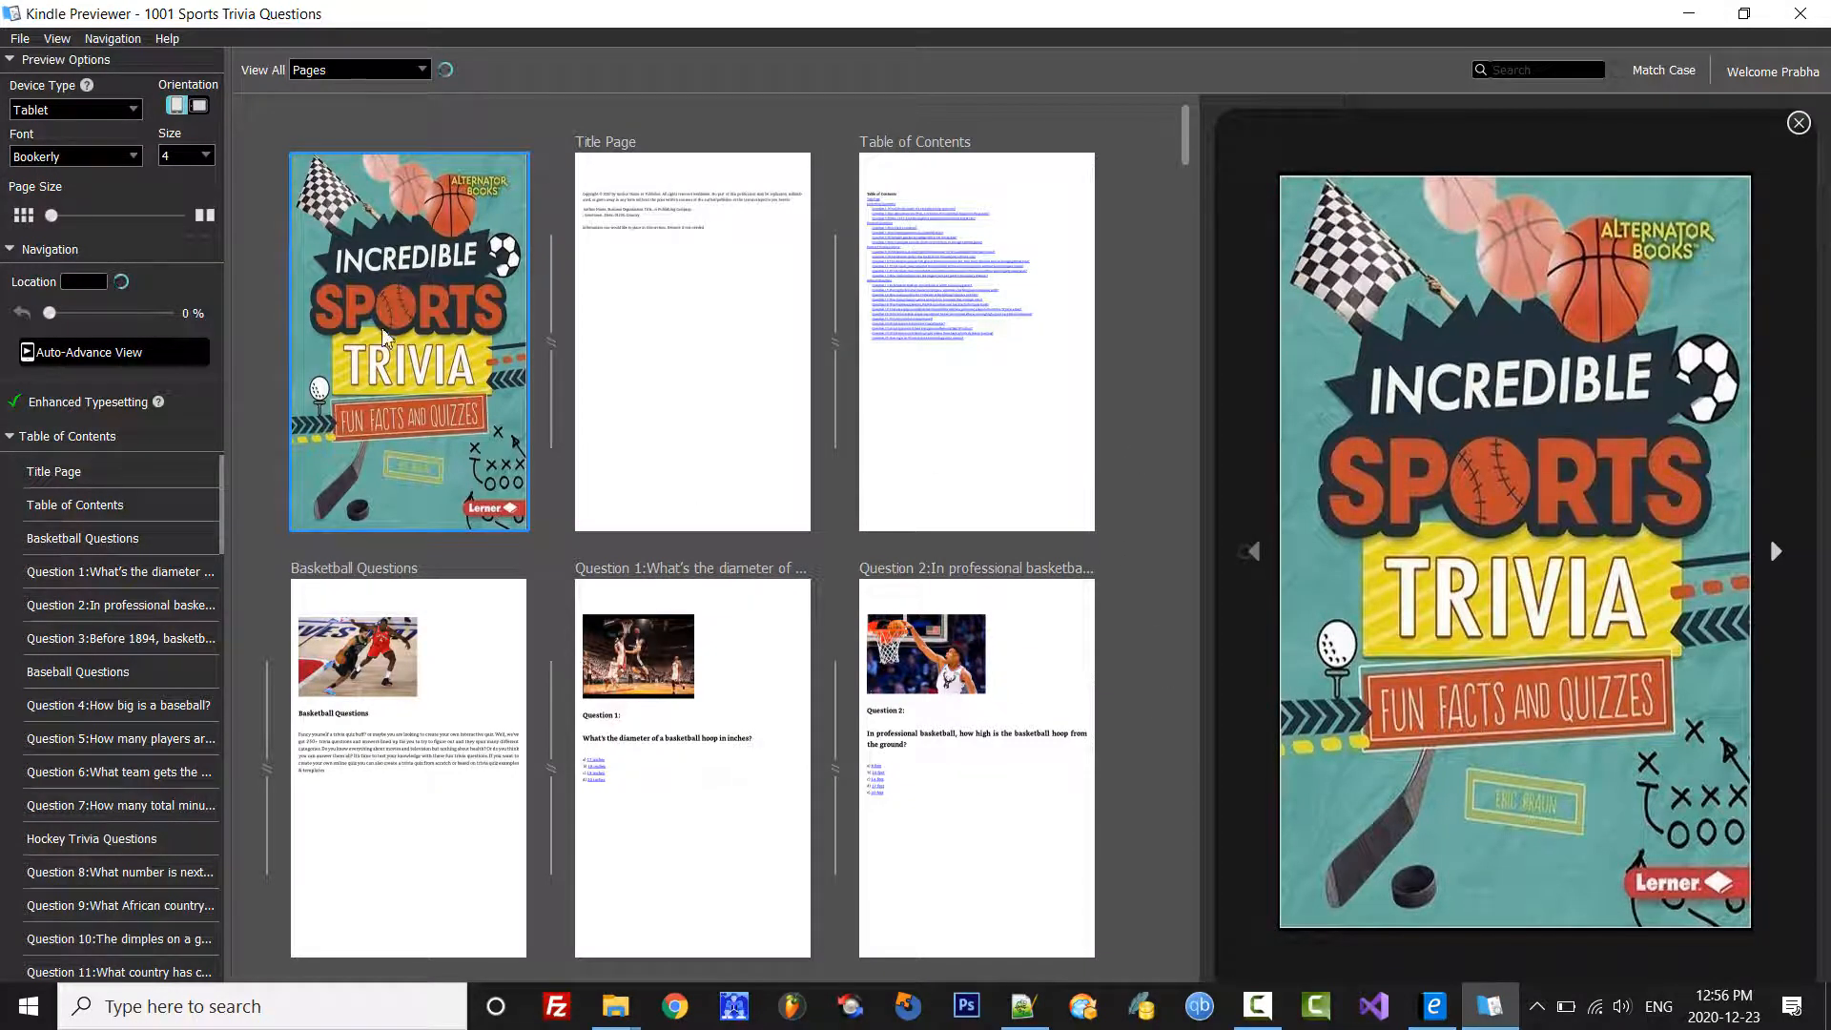
# Step: Set the preview font size to 8 and enlarge the page thumbnails to about mid-range
pyautogui.click(206, 155)
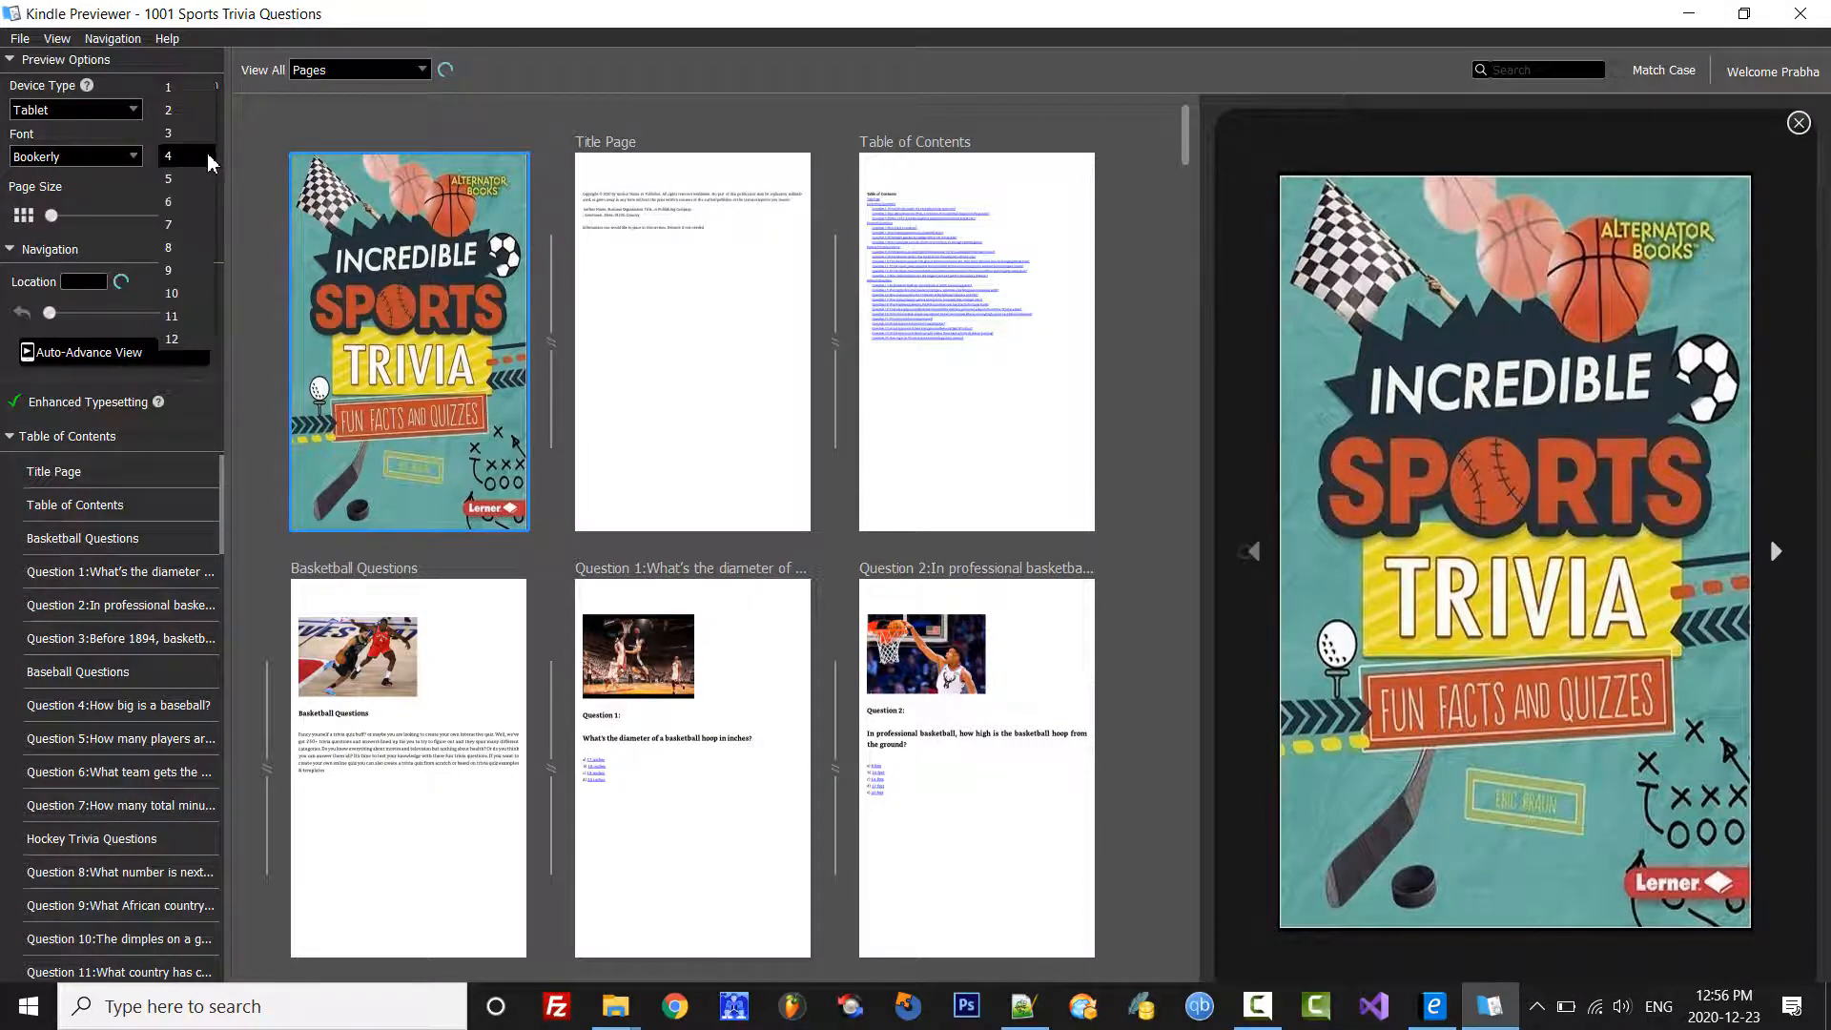
pyautogui.click(177, 257)
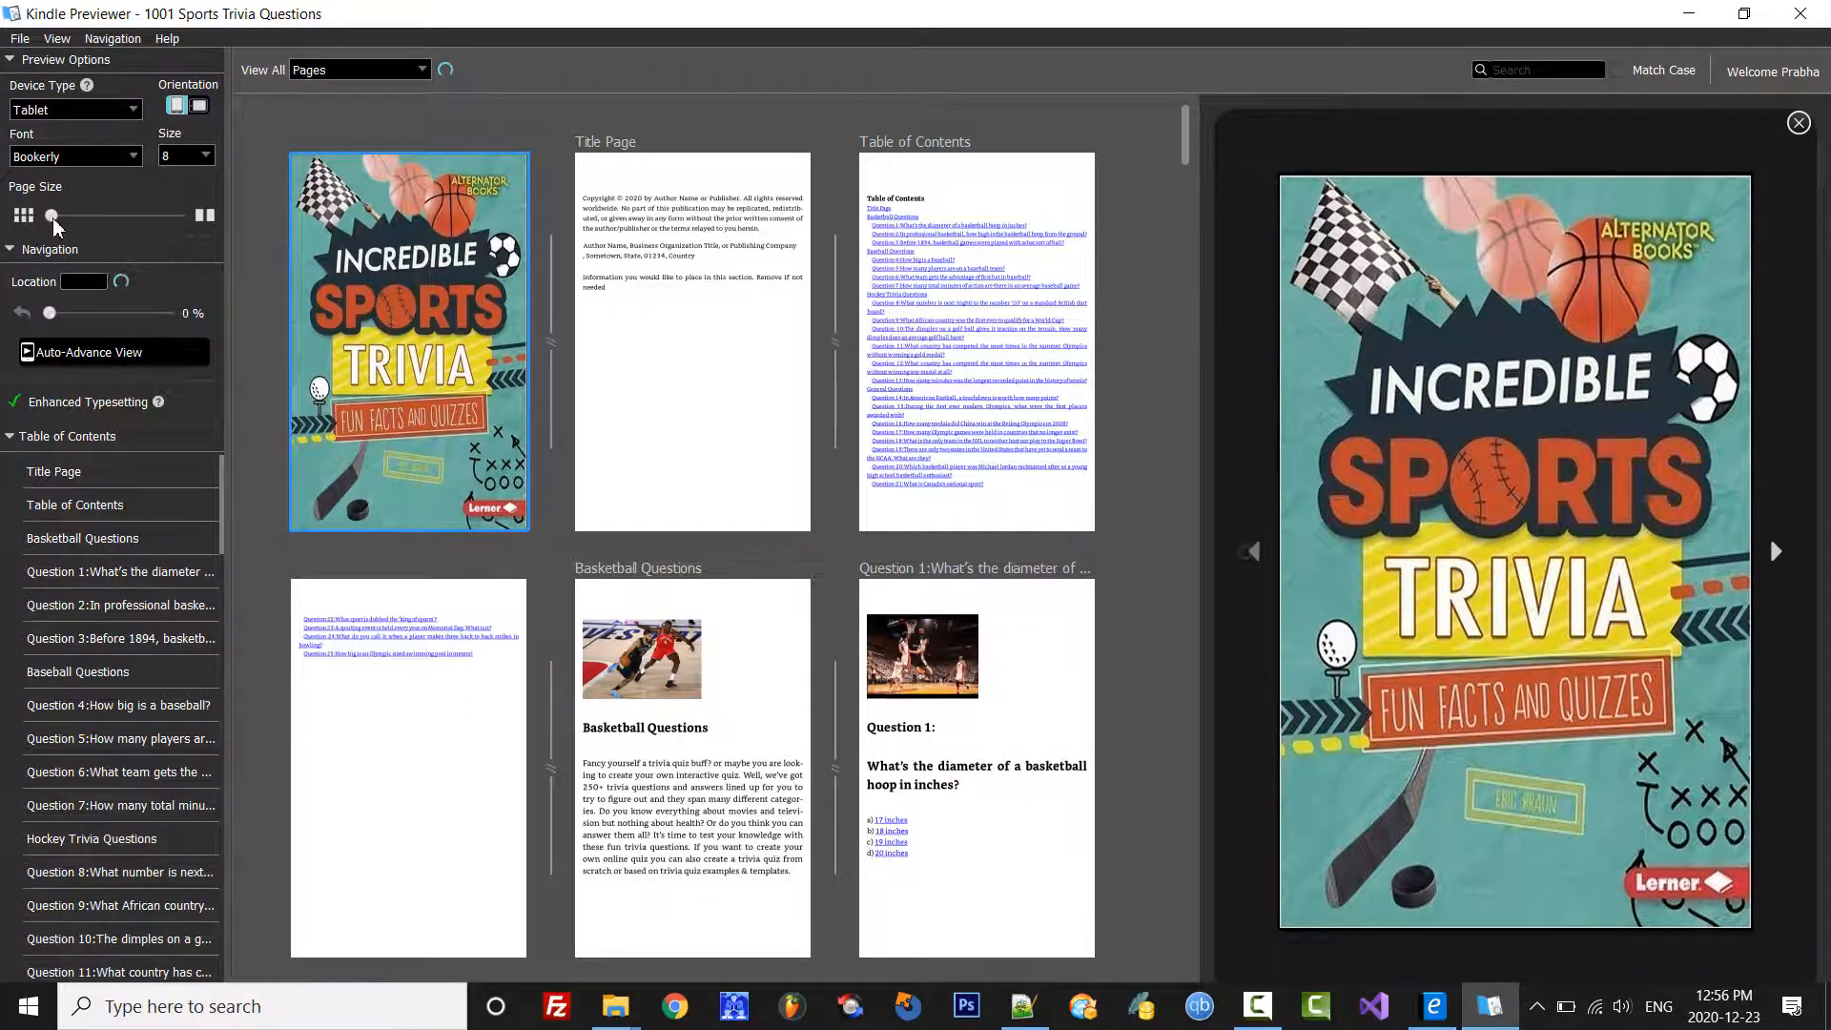
pyautogui.moveTo(54, 225); pyautogui.dragTo(108, 226)
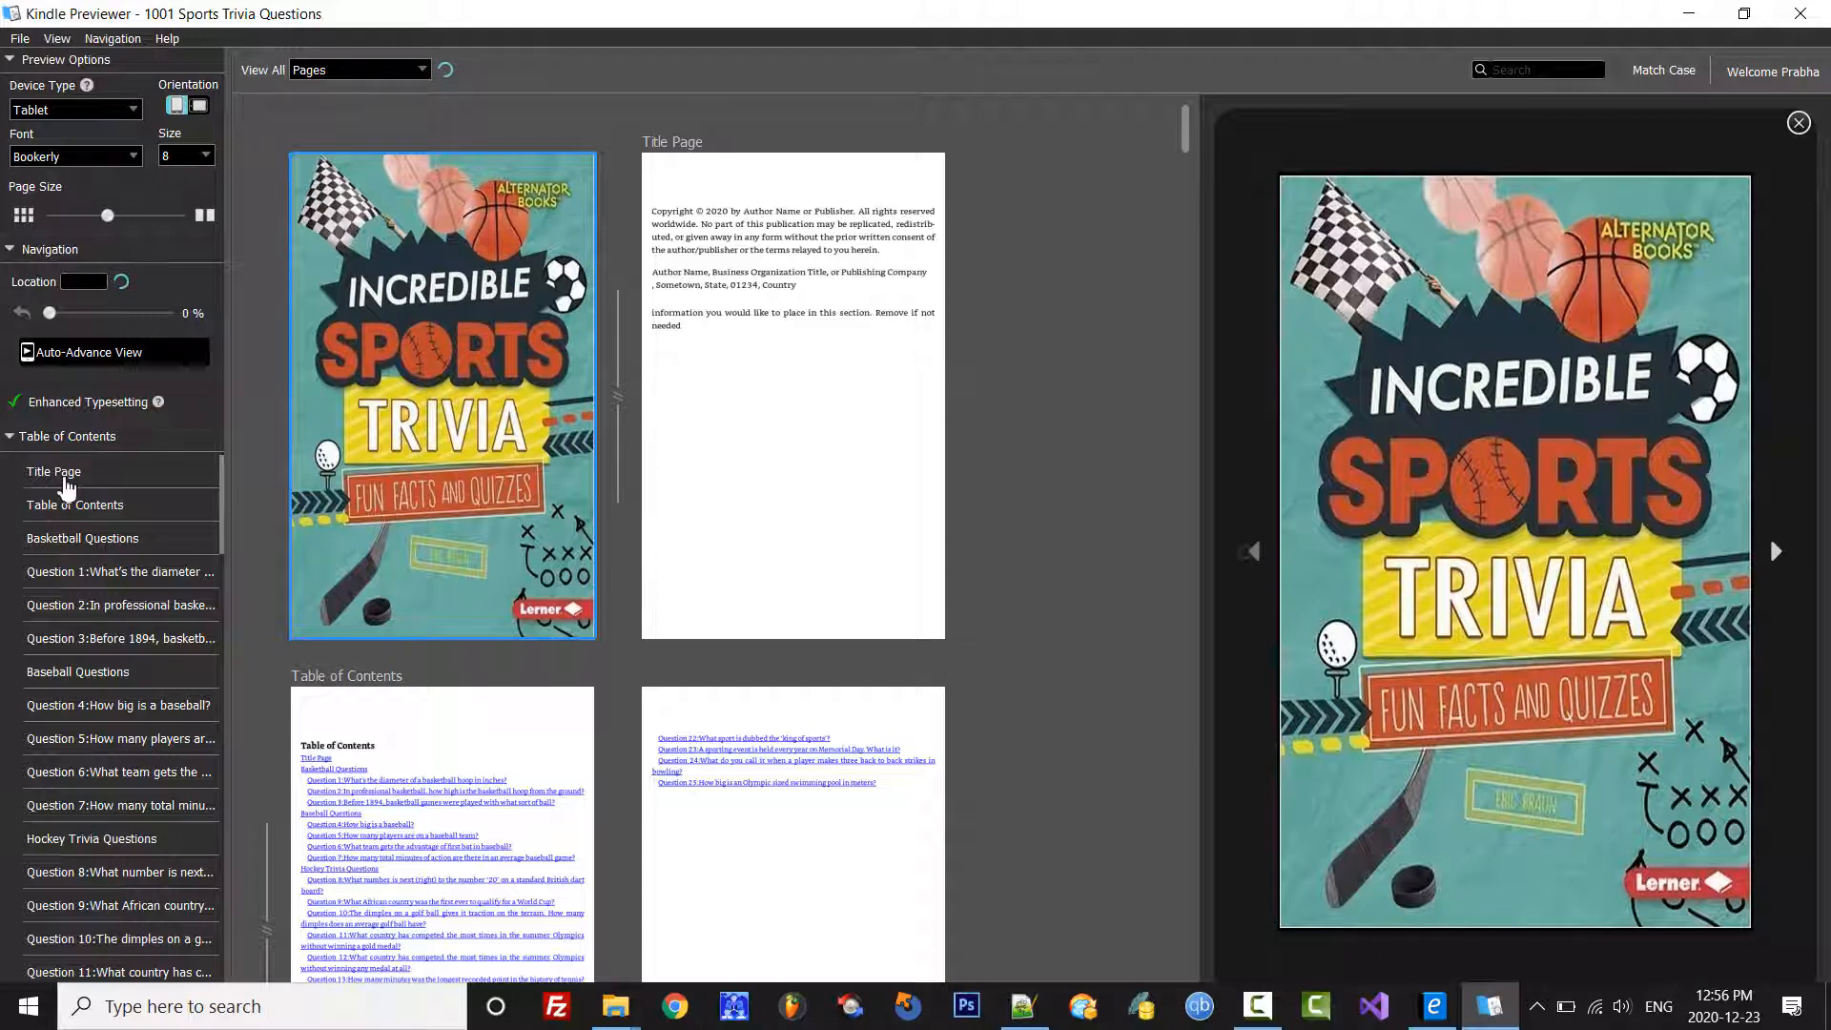
# Step: Preview the title page and table of contents, follow the Question 1 link, and test the 18 inches answer
pyautogui.click(59, 476)
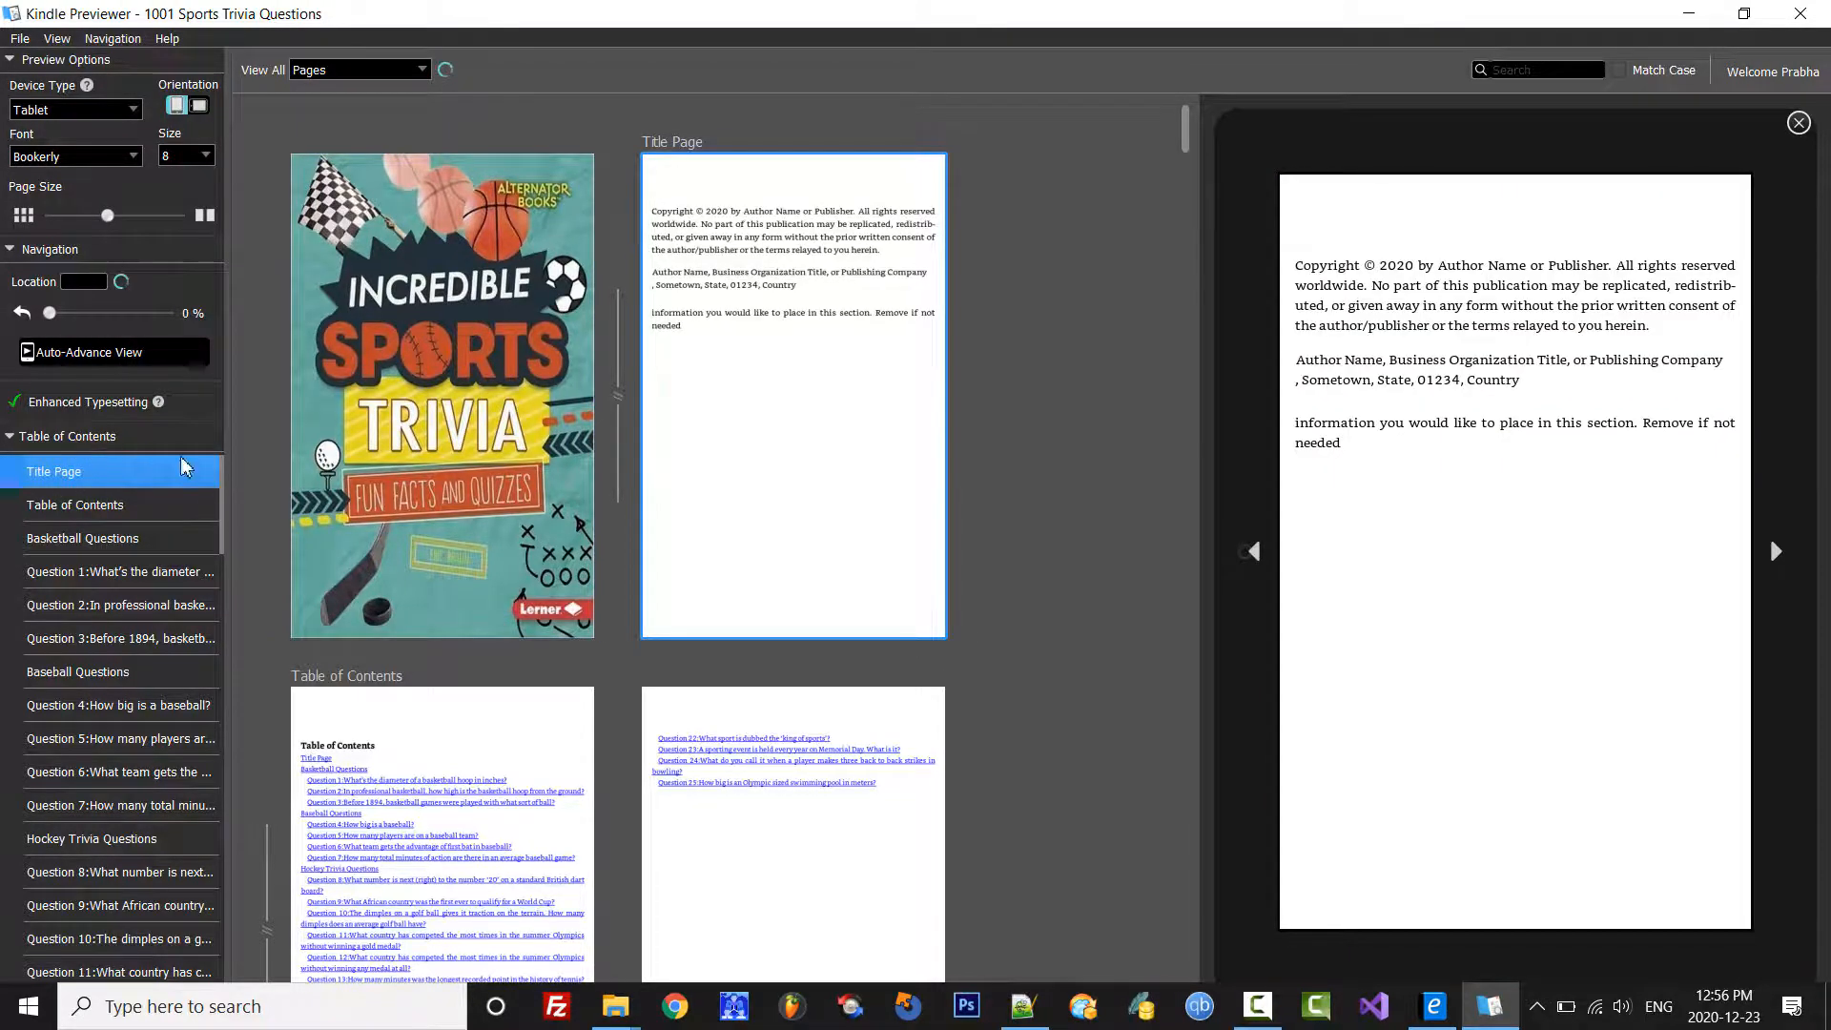
pyautogui.click(70, 508)
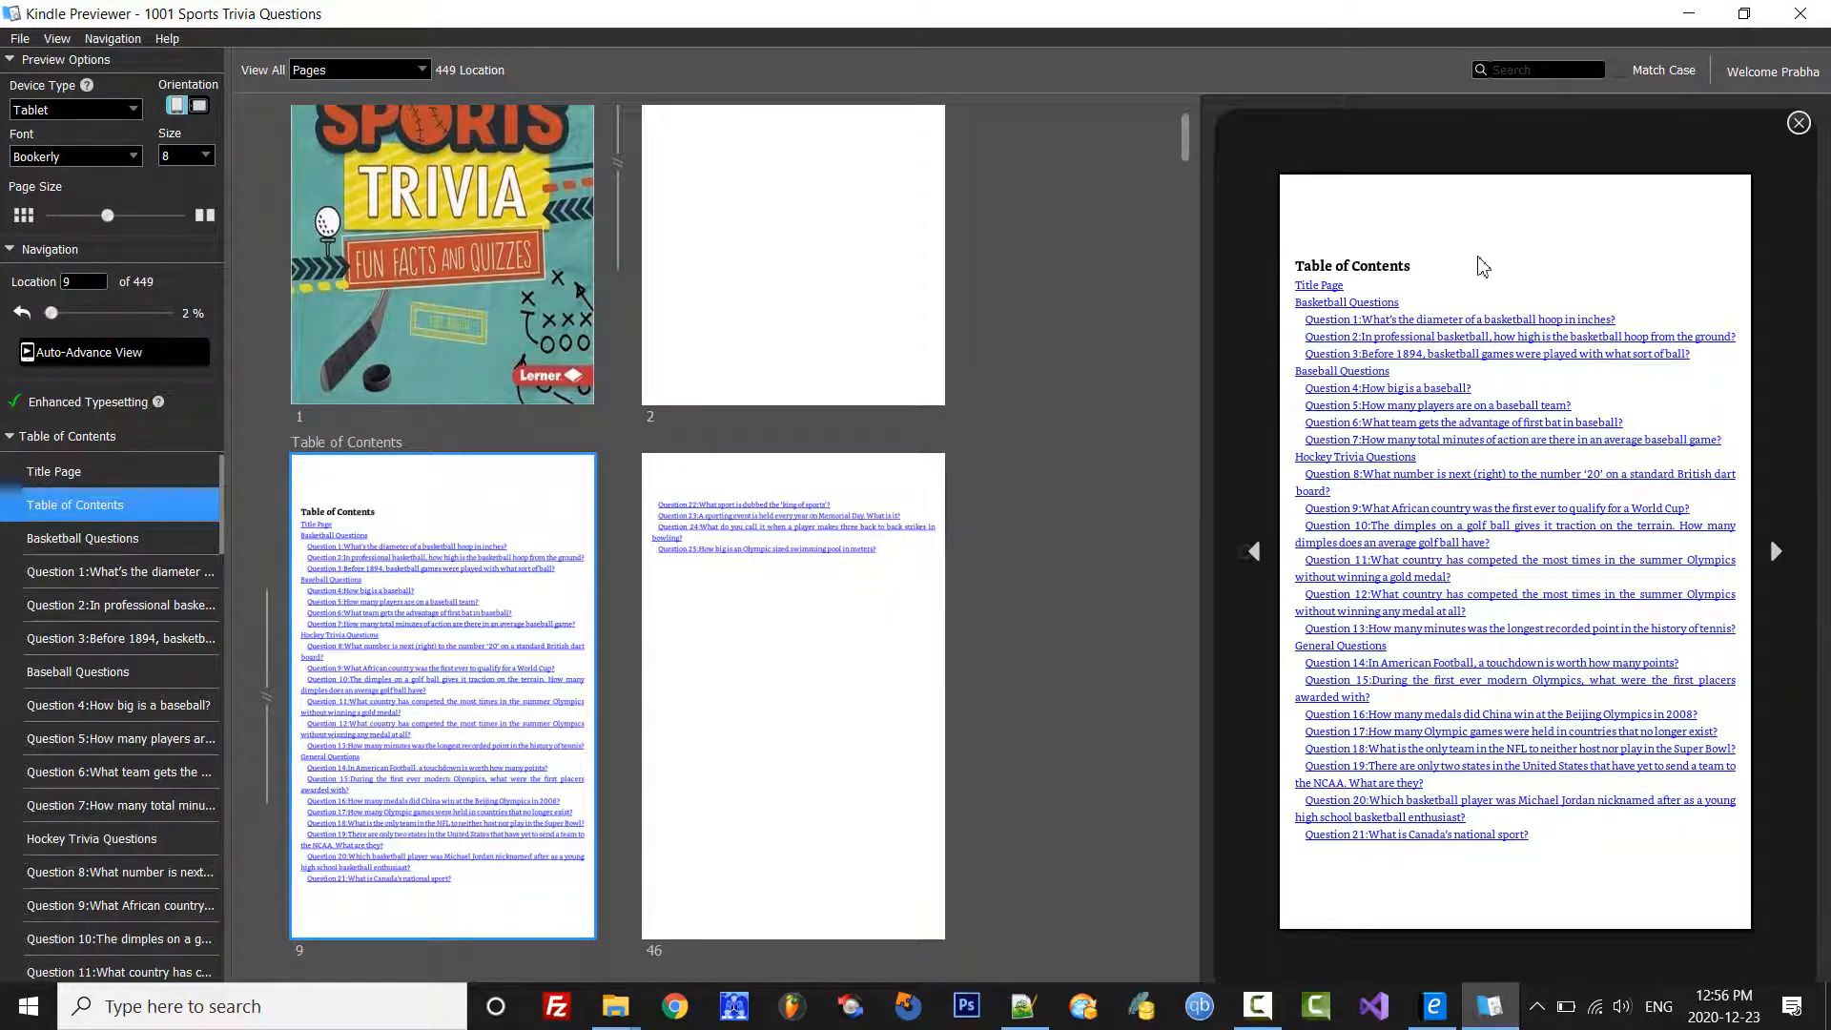
pyautogui.click(1440, 321)
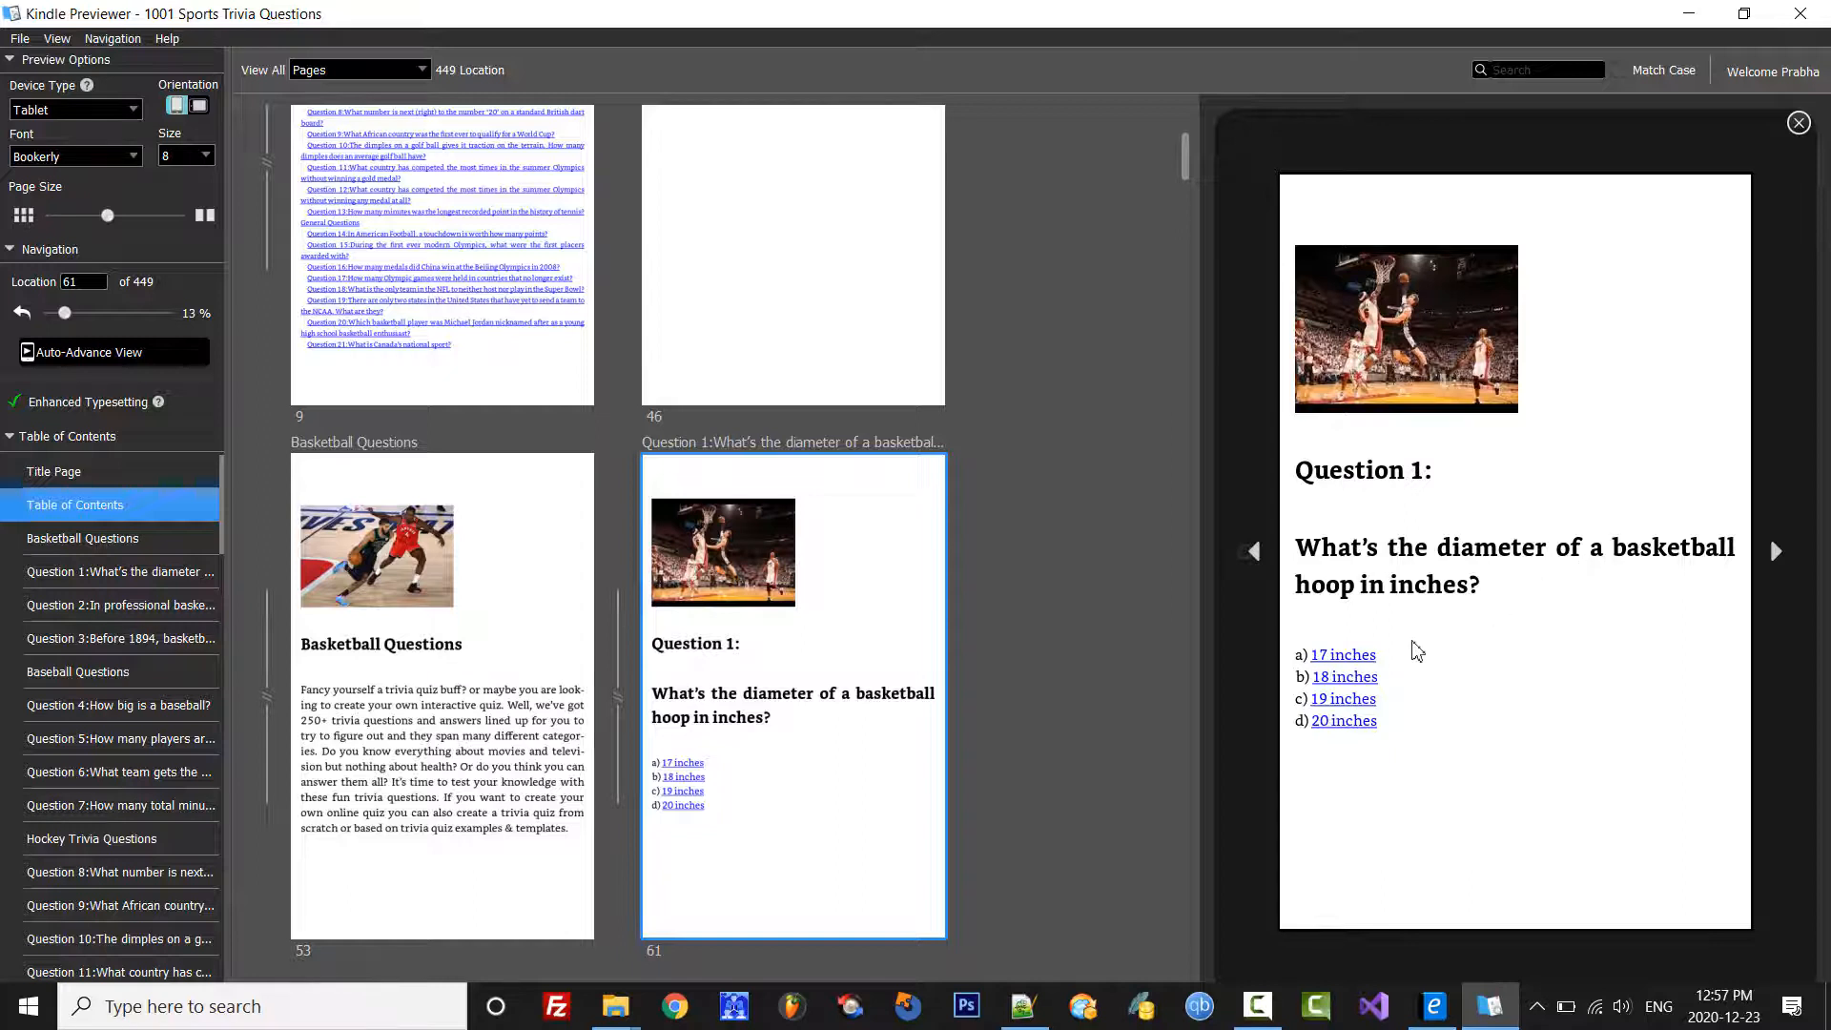
pyautogui.click(1354, 682)
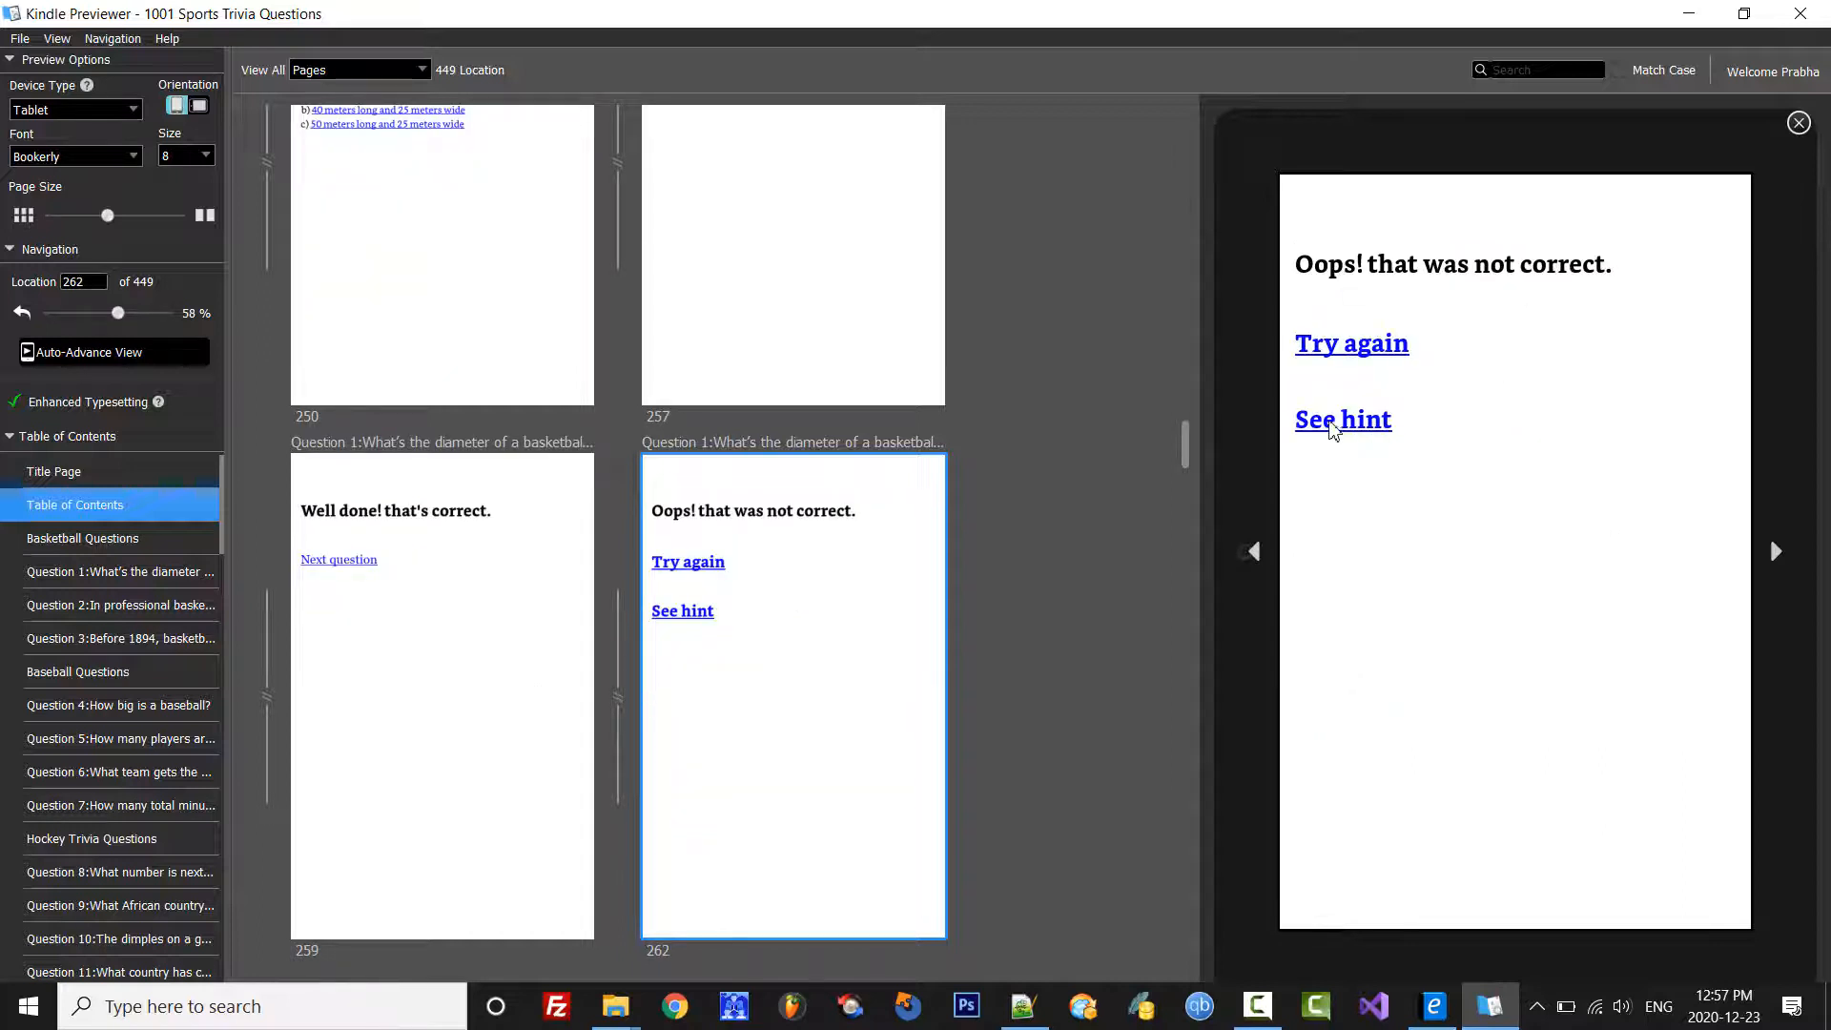
# Step: Test Question 1's Try again link, the 19 inches answer and its hint, the 17 inches answer, and the Next question link
pyautogui.click(1363, 356)
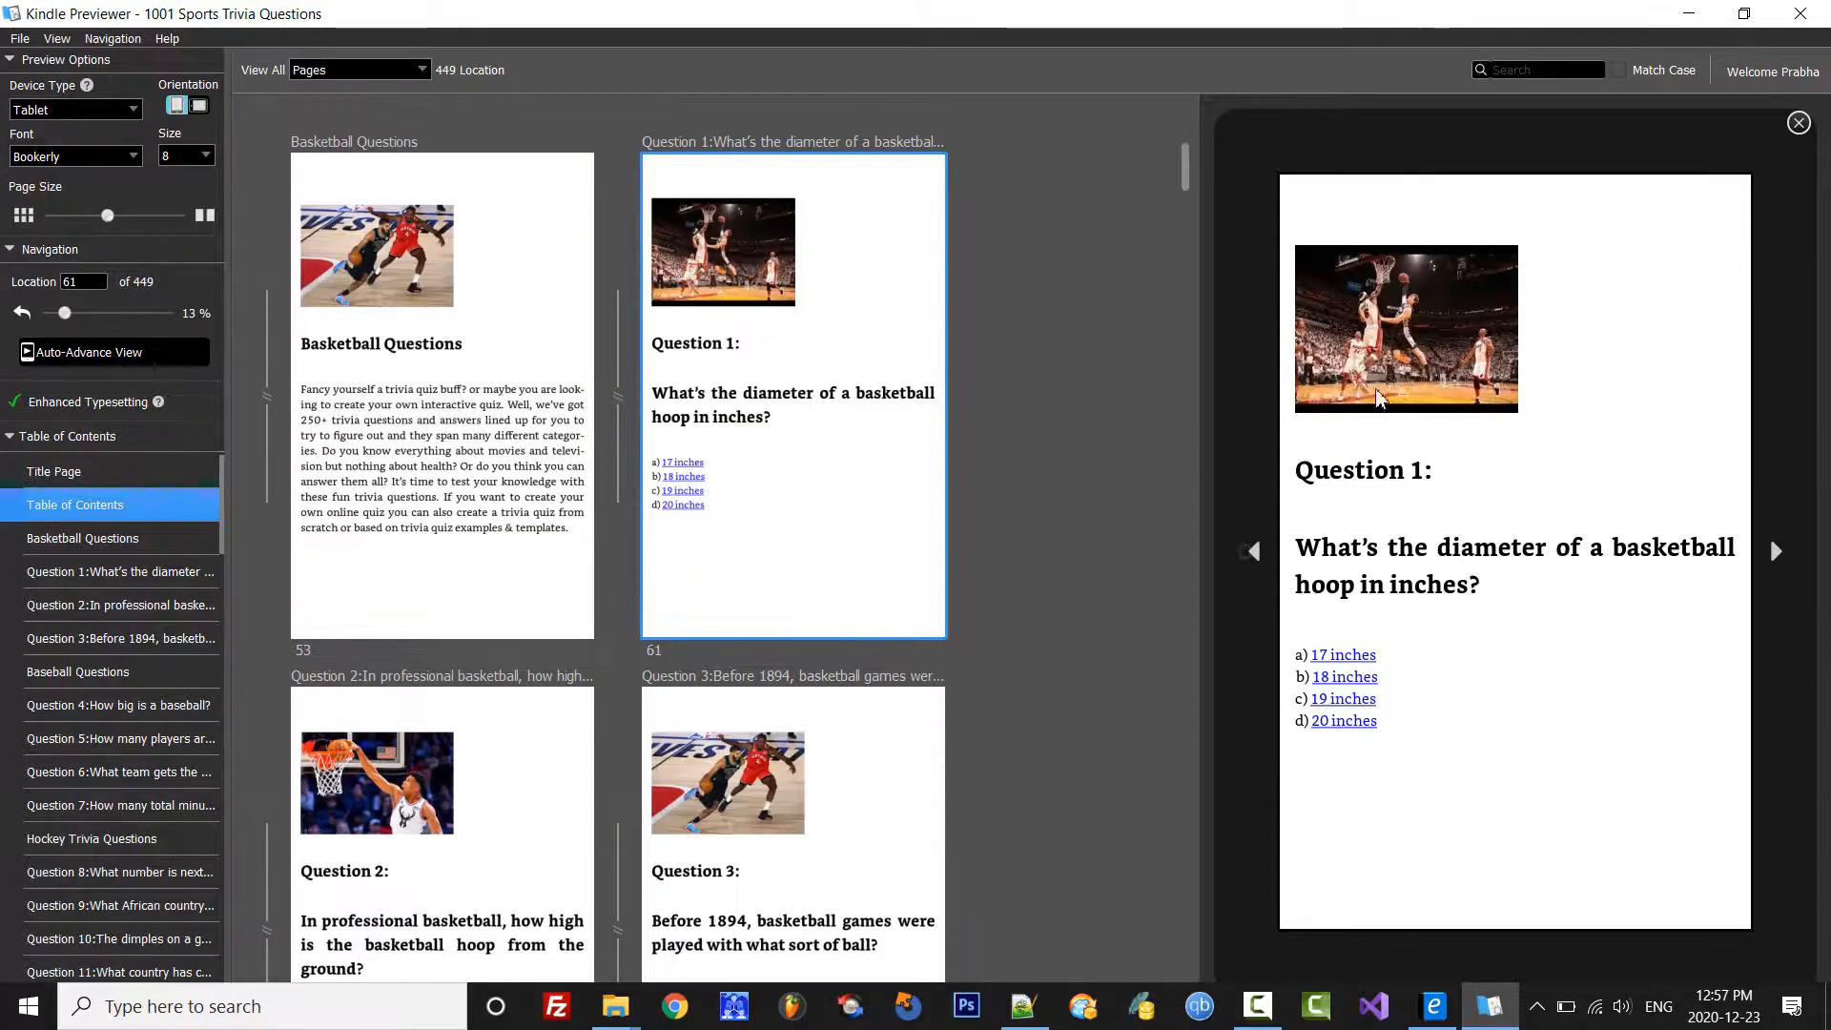
pyautogui.click(1340, 708)
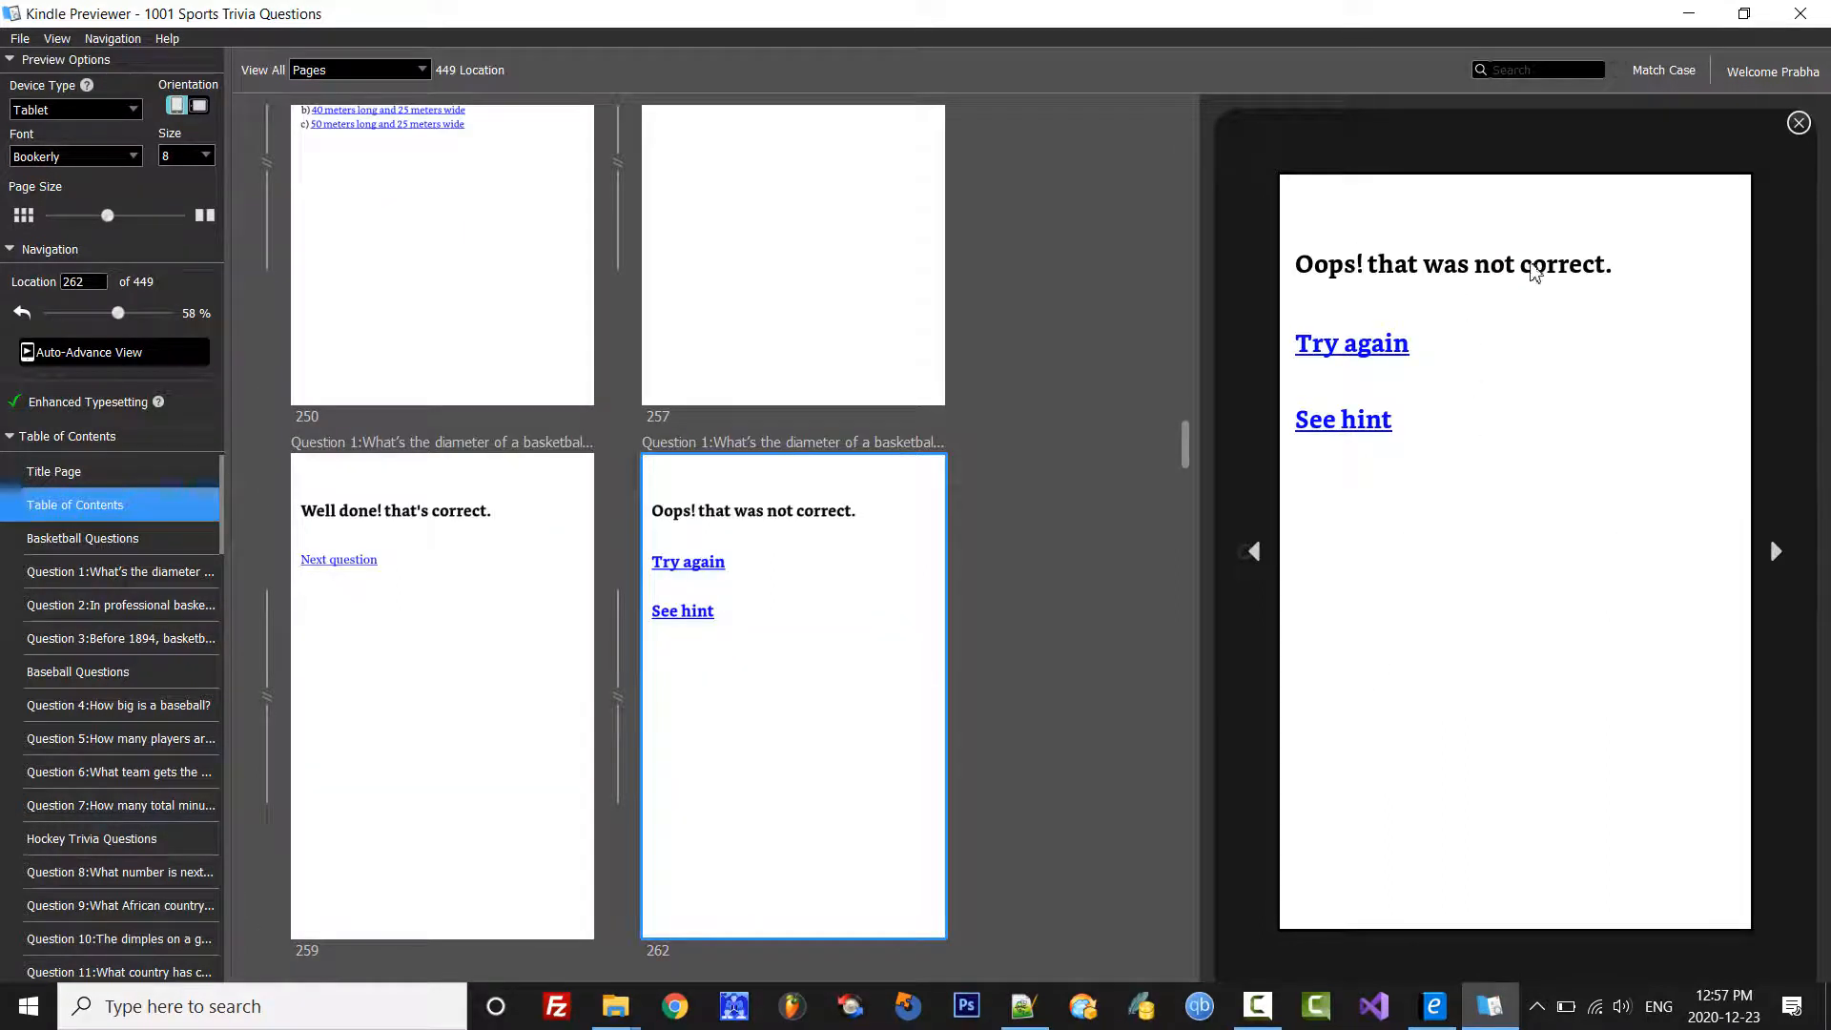
pyautogui.click(1368, 428)
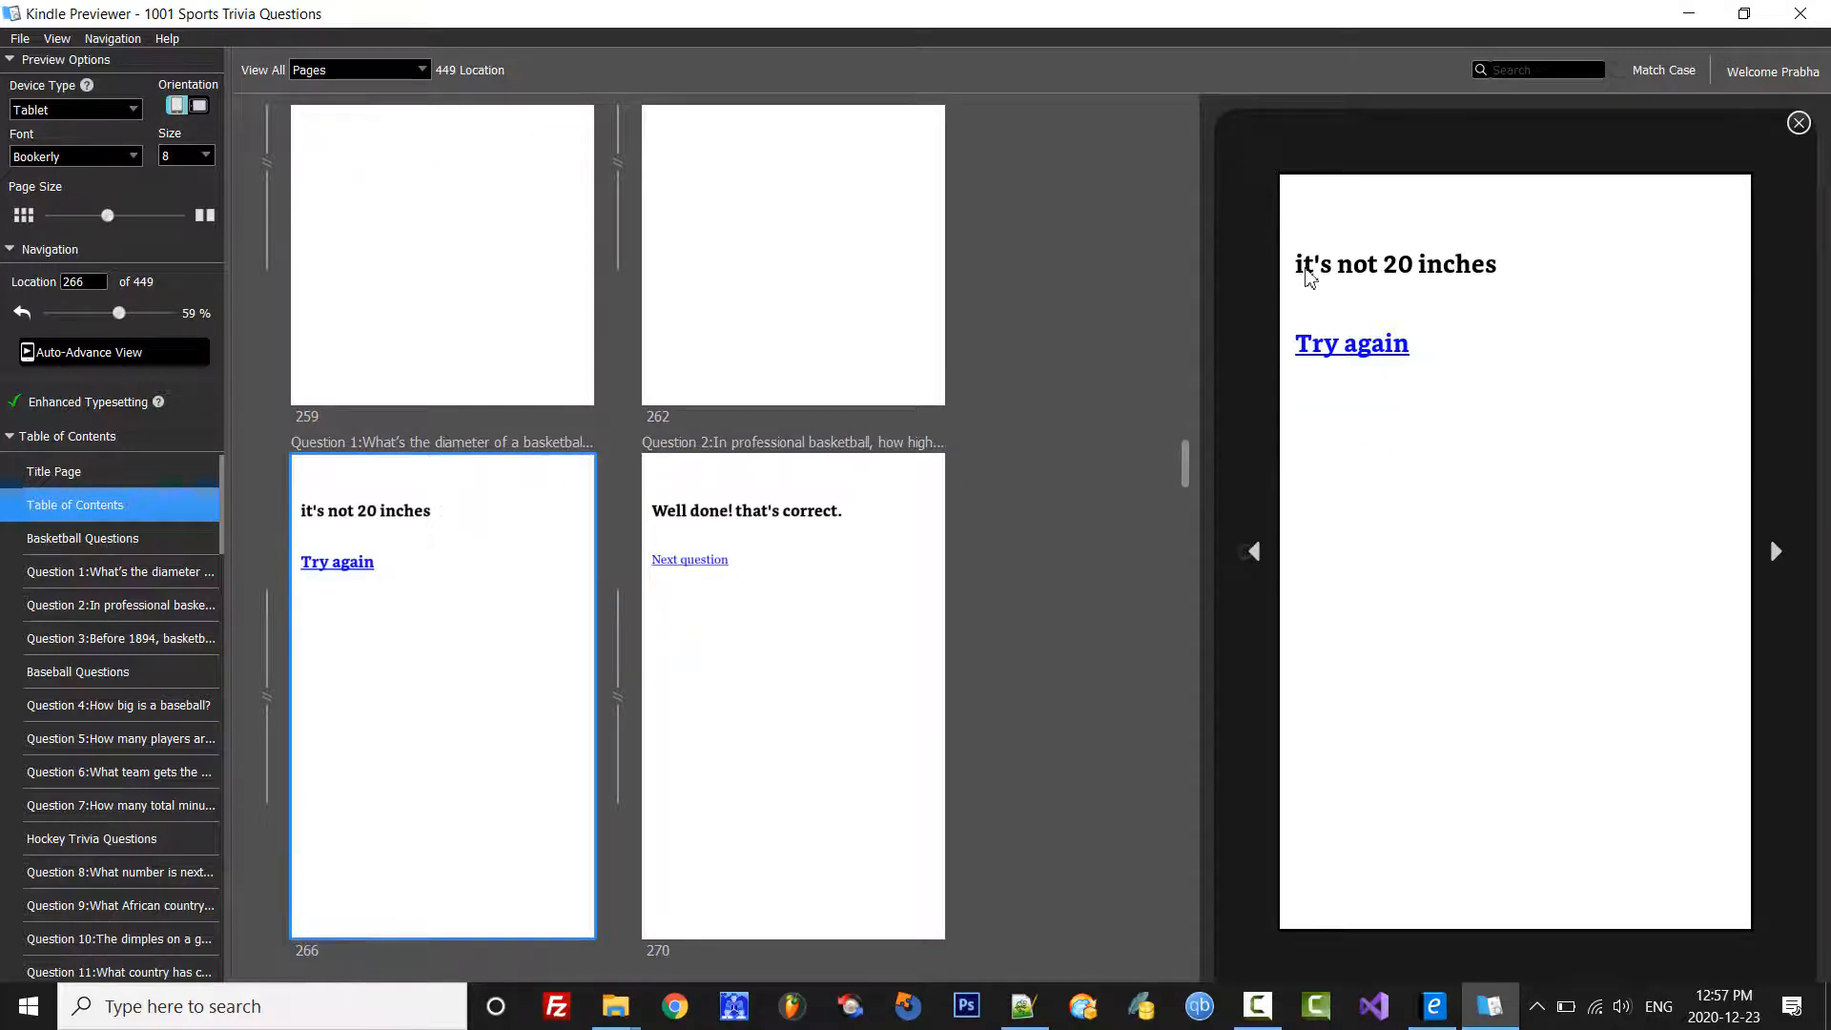
pyautogui.click(1368, 357)
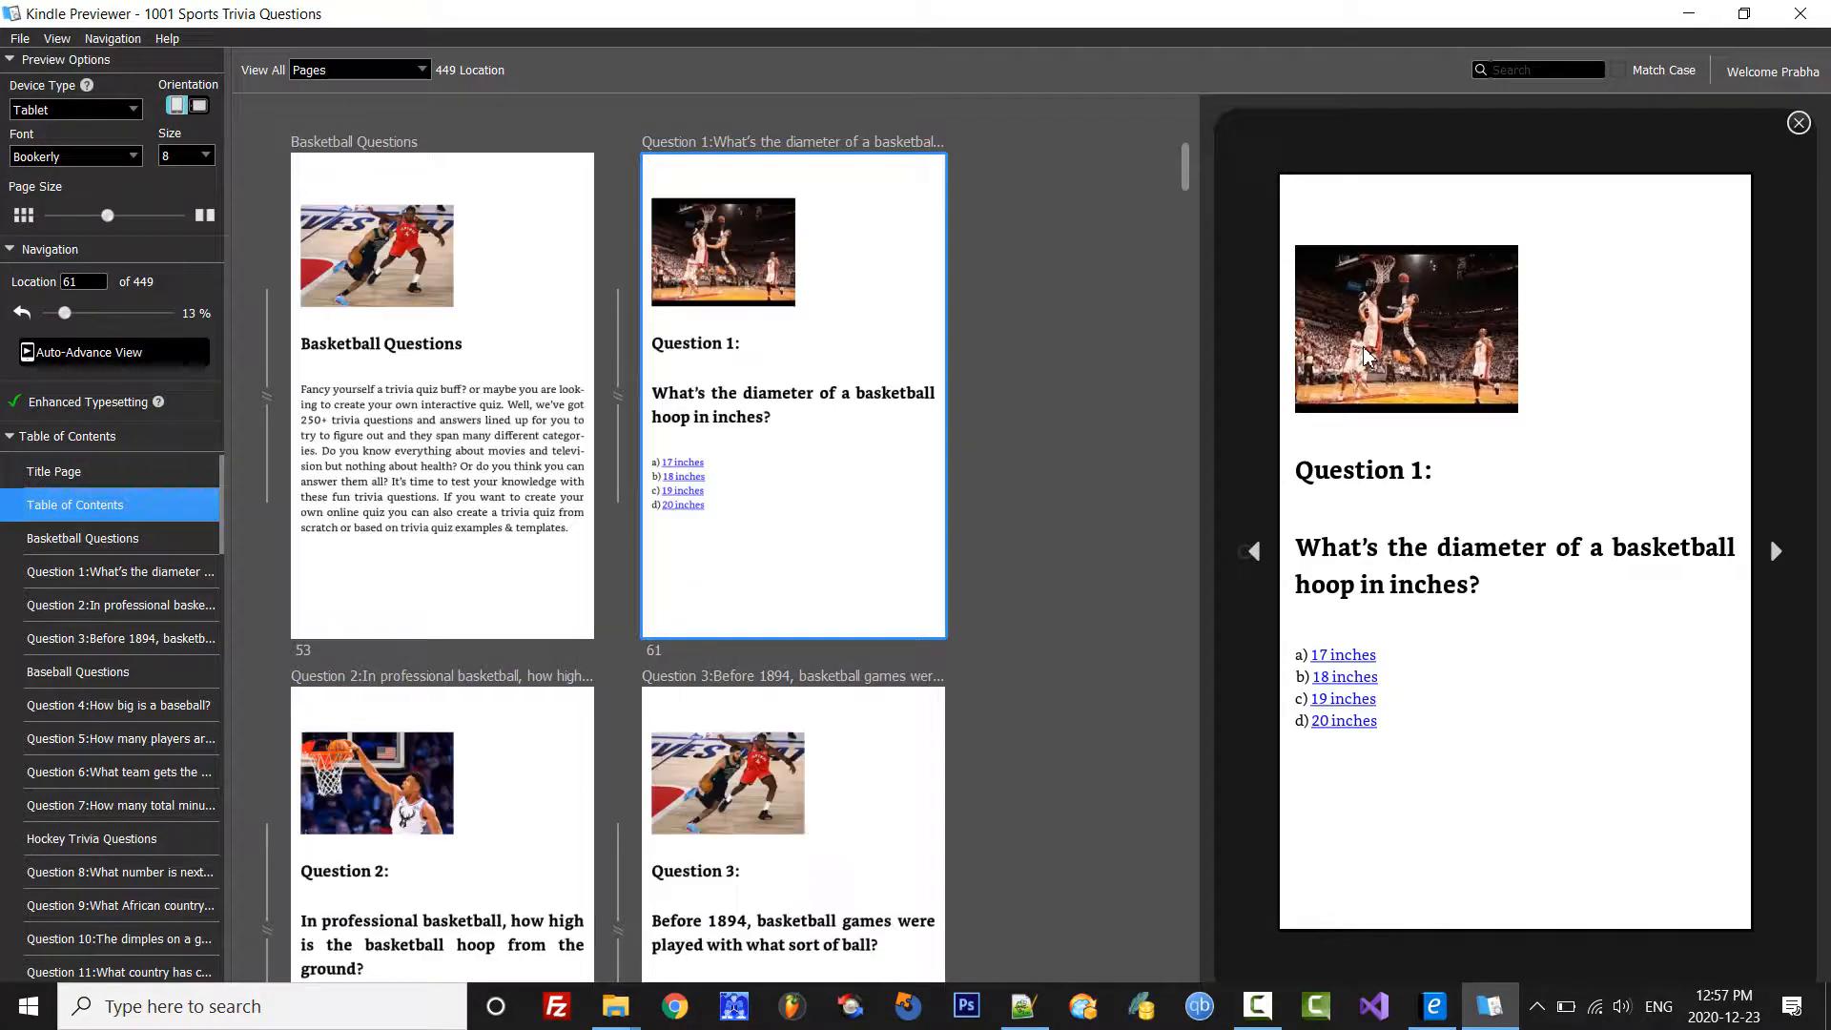
pyautogui.click(1341, 660)
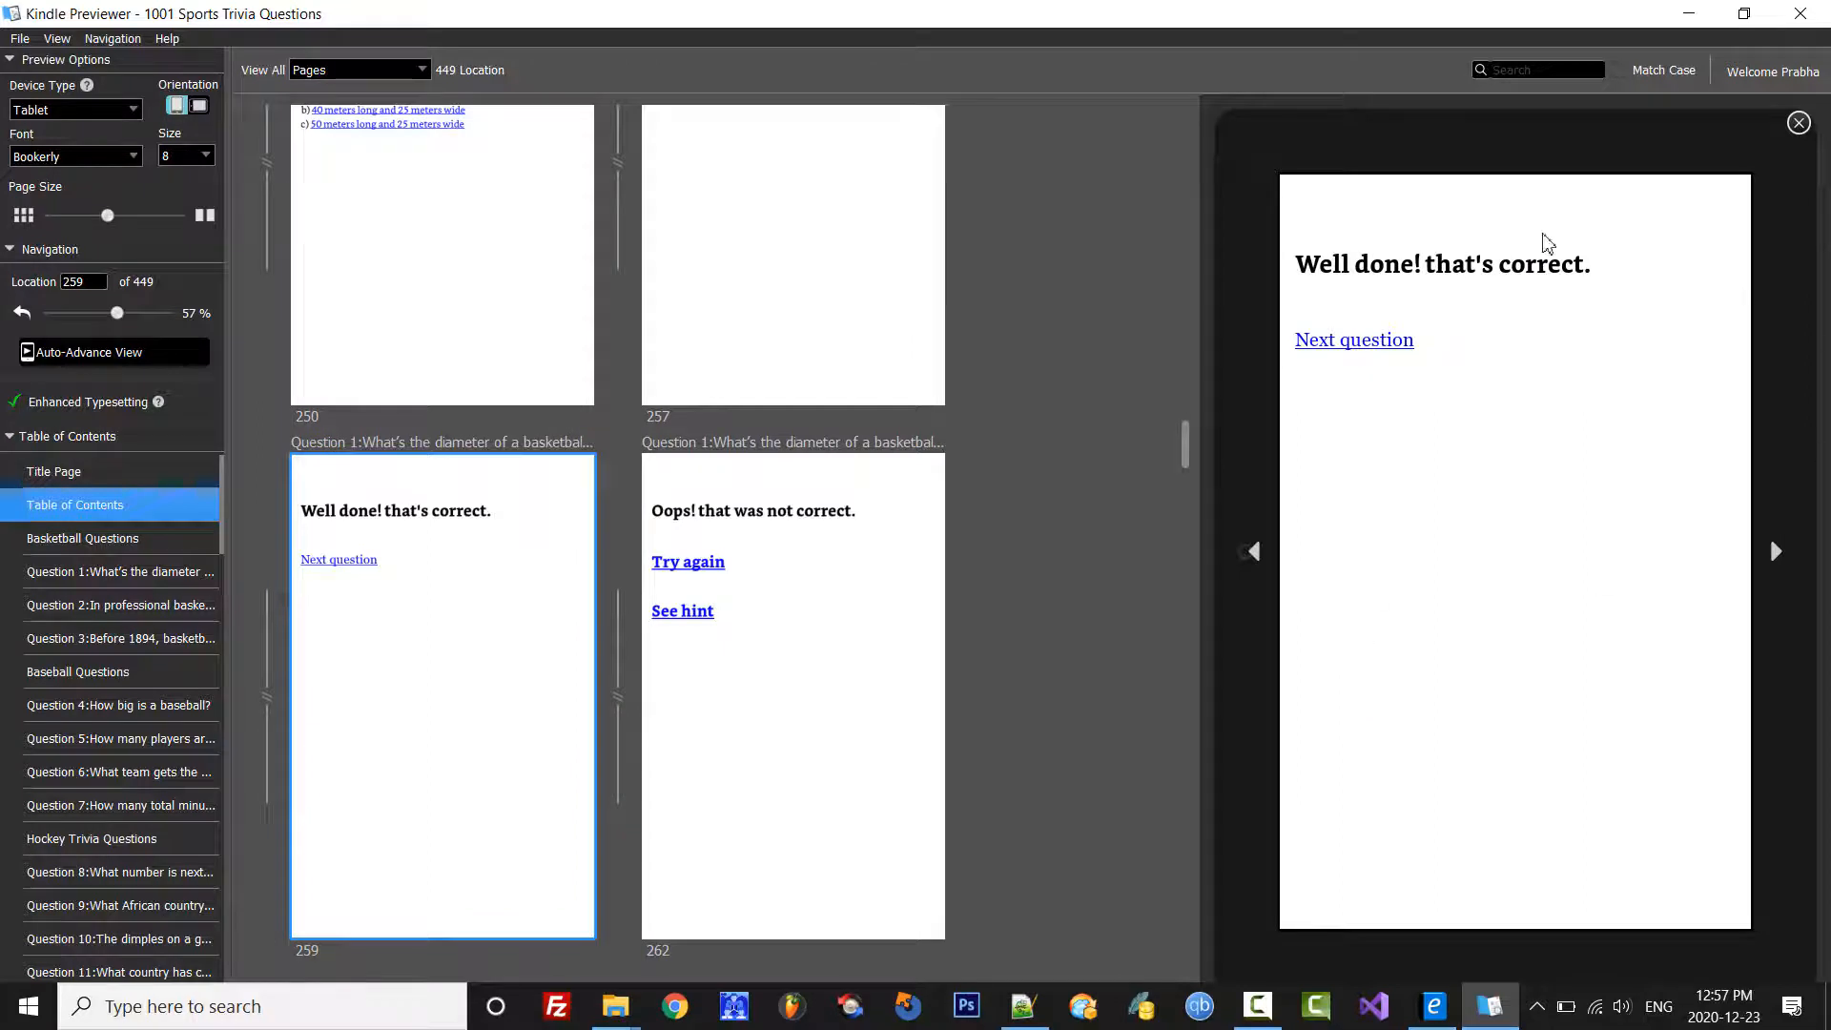
pyautogui.click(1373, 343)
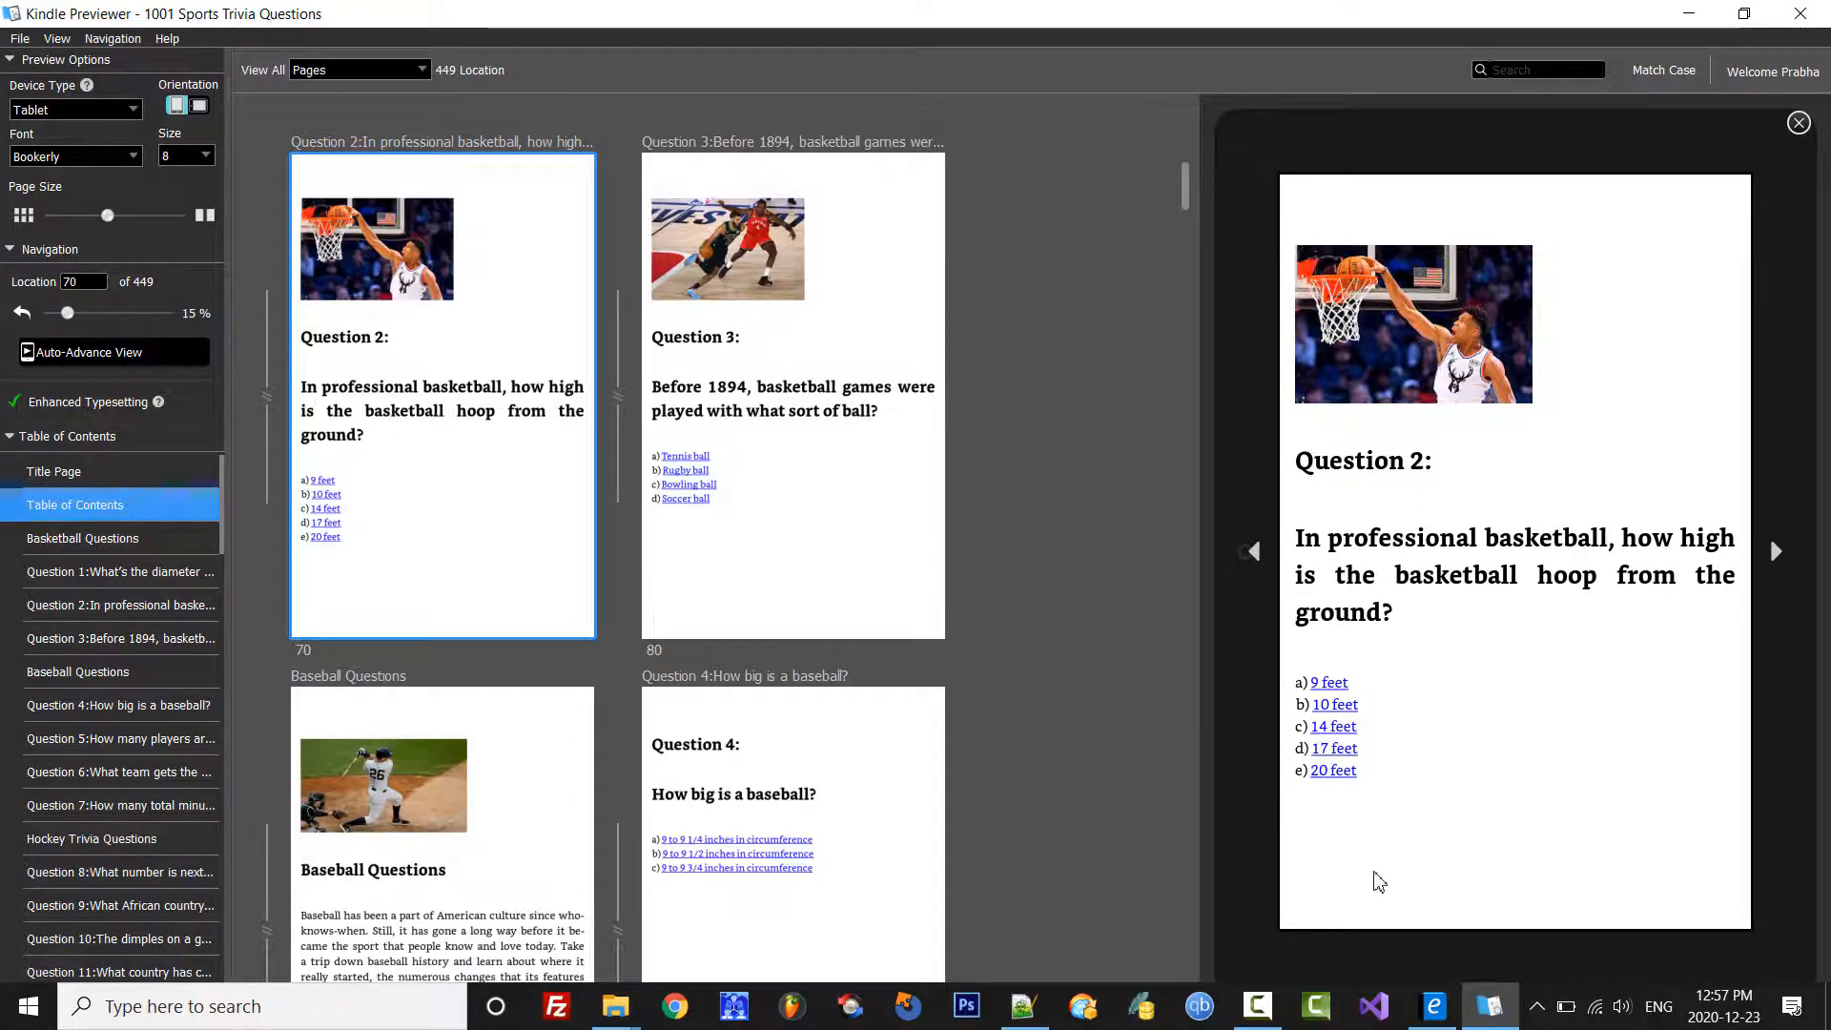
# Step: Switch to Ultimate Ebook Creator and examine the Answers chapter and its list of question pages in the content tree
pyautogui.click(1433, 1017)
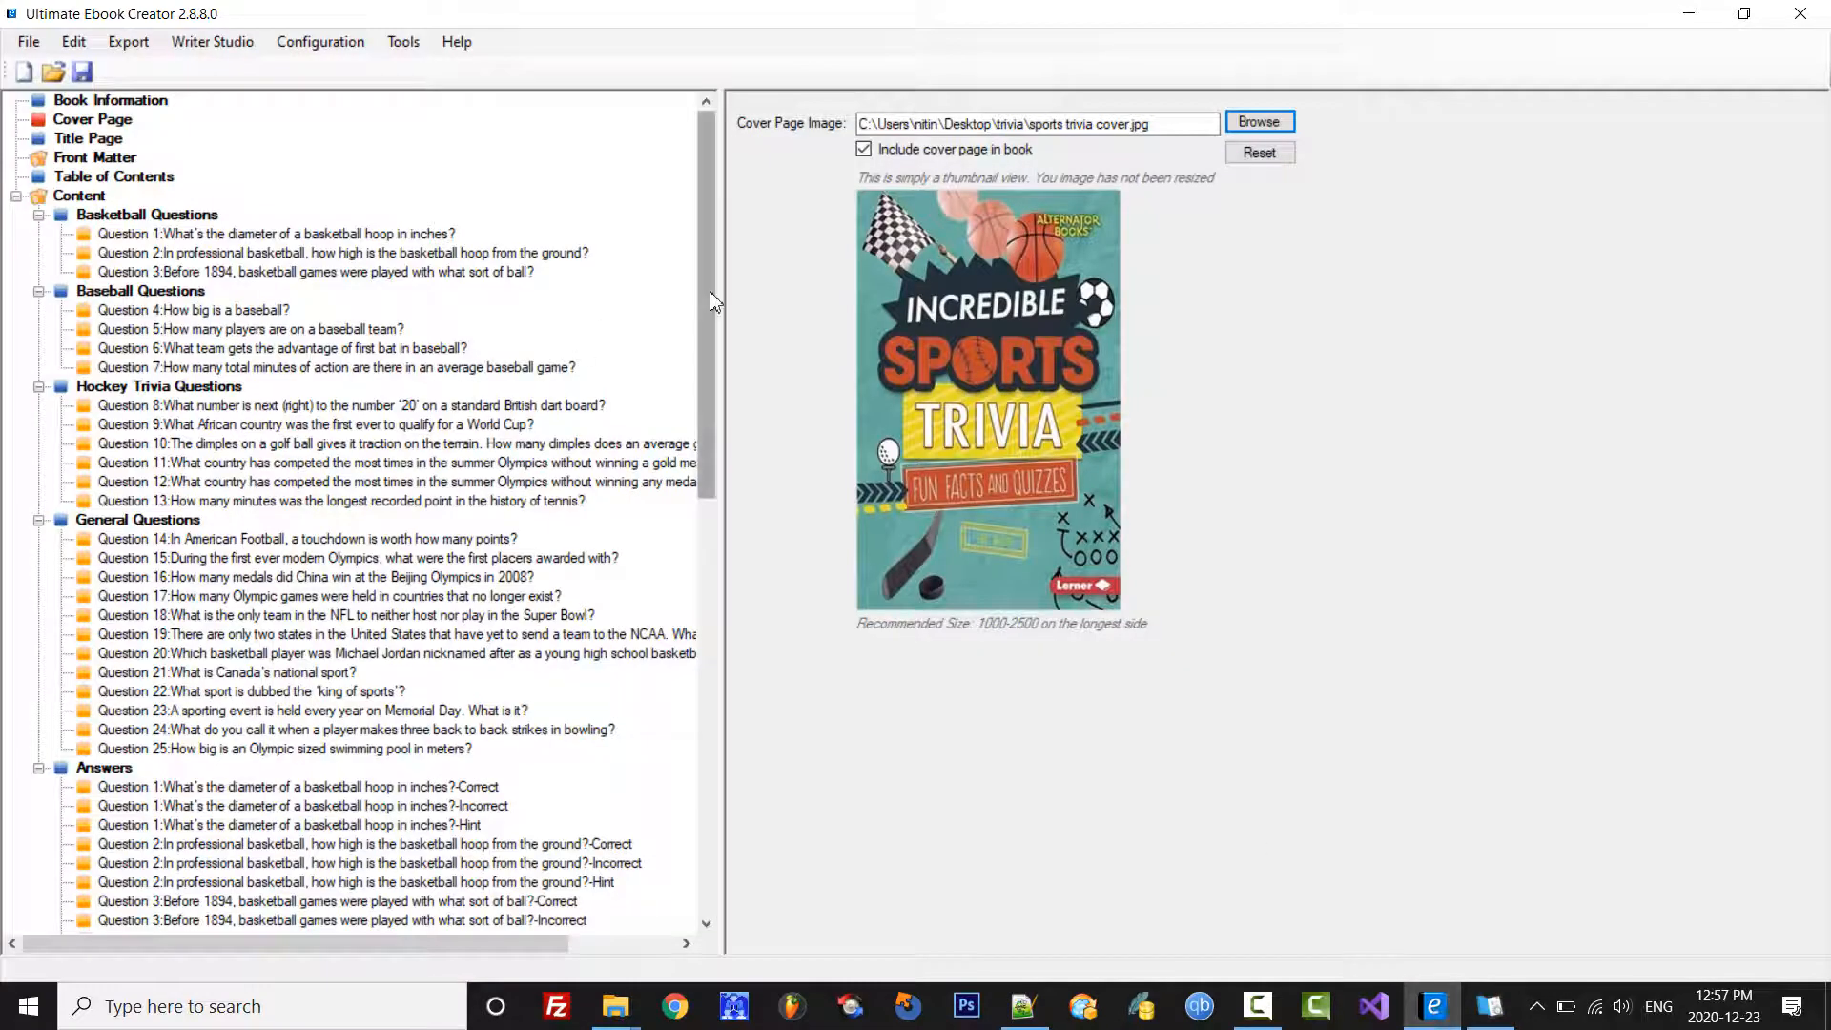
pyautogui.moveTo(709, 293)
pyautogui.mouseDown()
pyautogui.moveTo(709, 455)
pyautogui.moveTo(707, 276)
pyautogui.mouseUp()
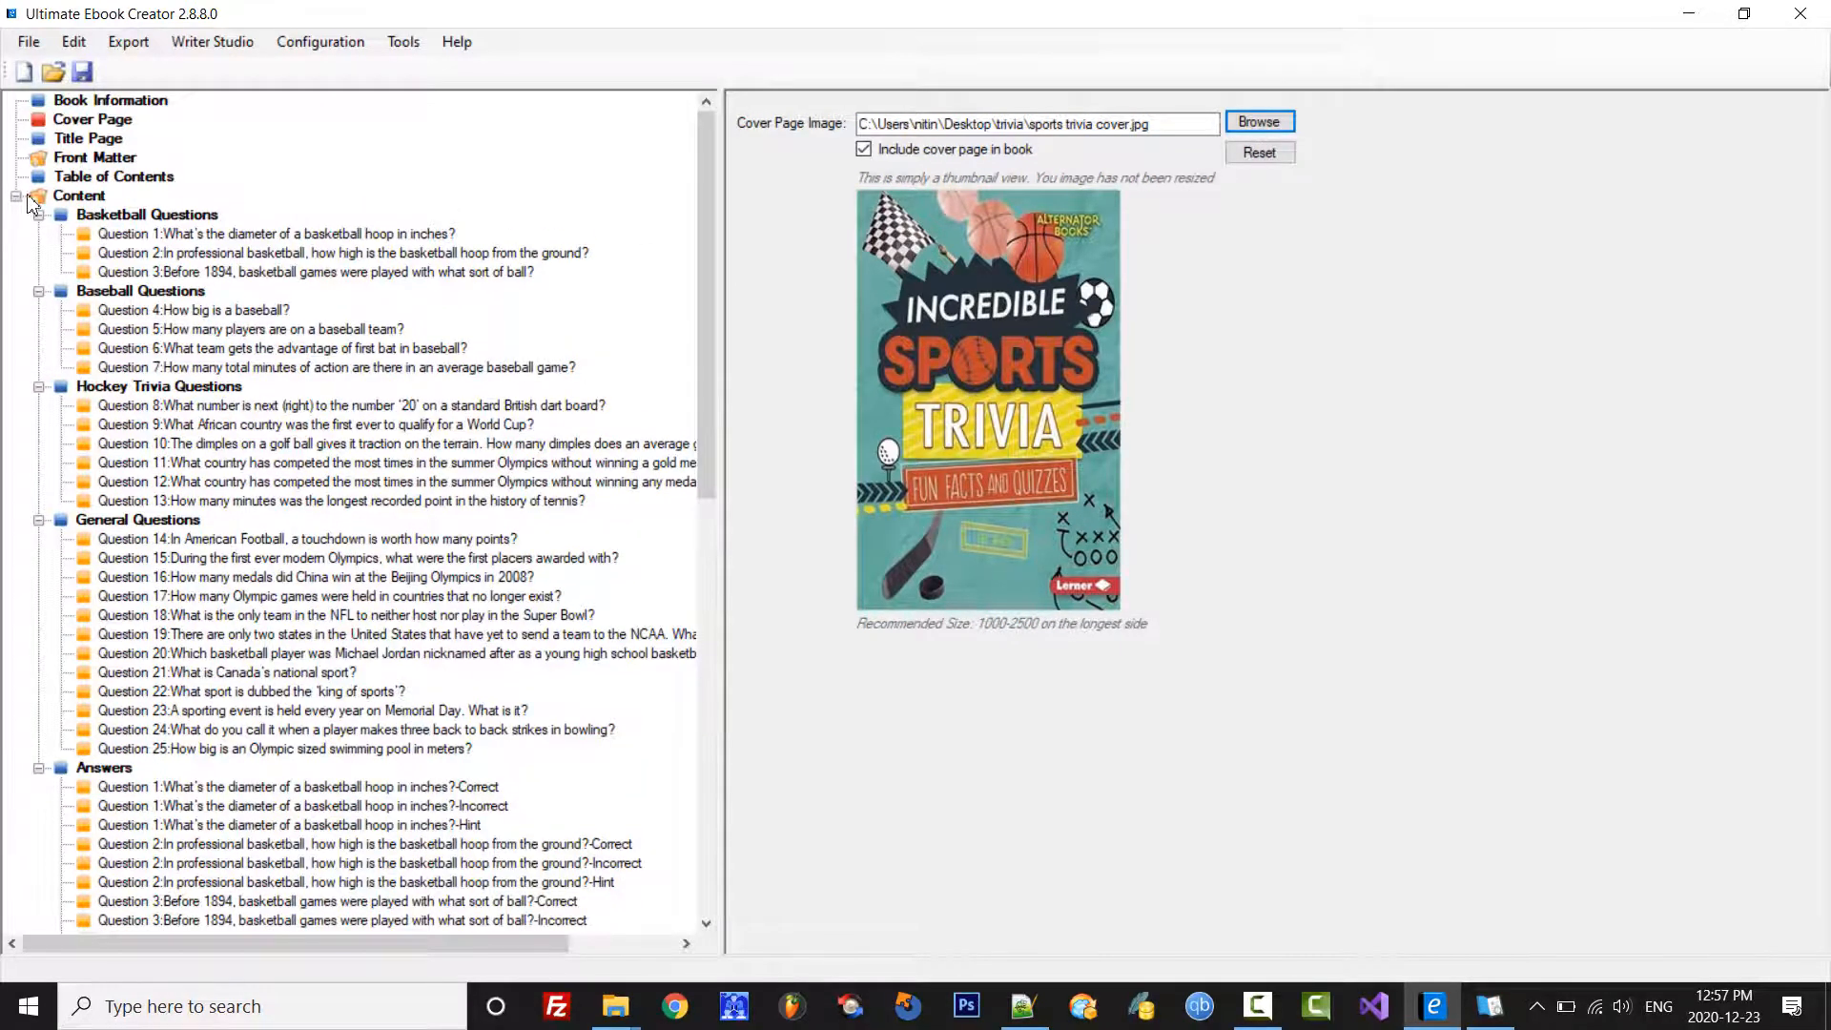
pyautogui.click(17, 198)
pyautogui.click(17, 198)
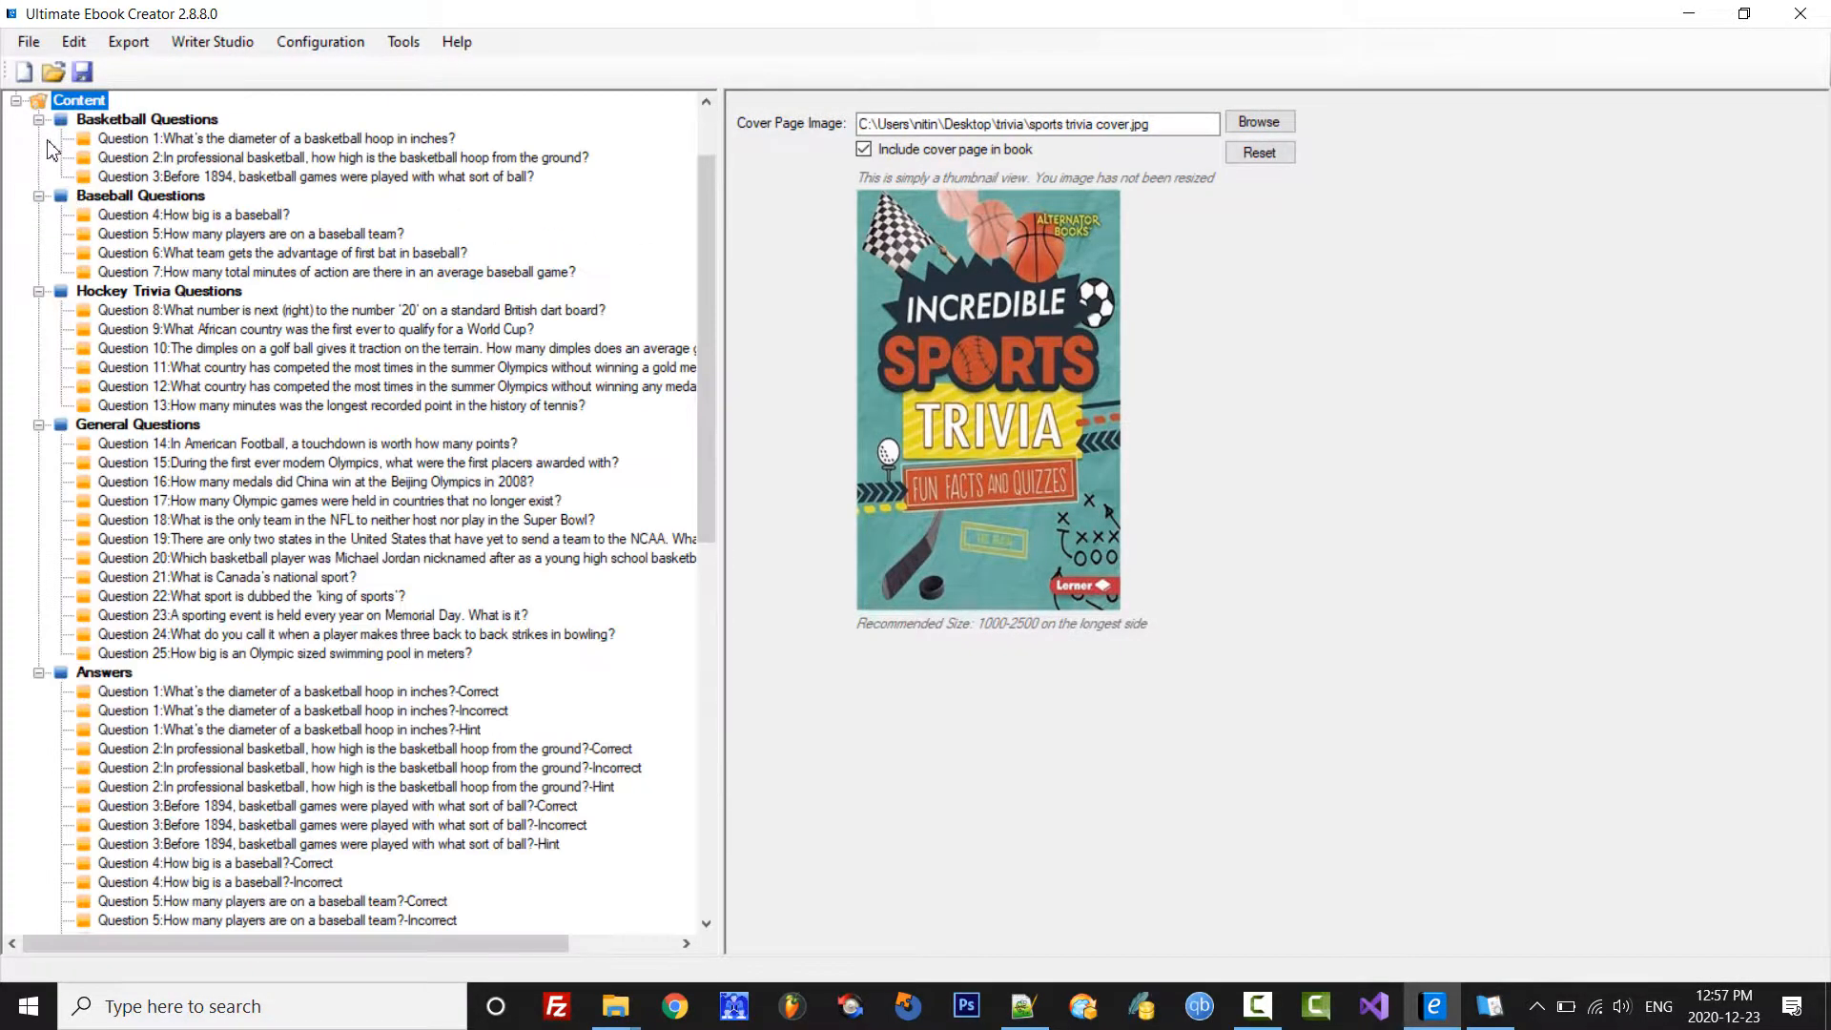
pyautogui.moveTo(705, 339); pyautogui.dragTo(705, 558)
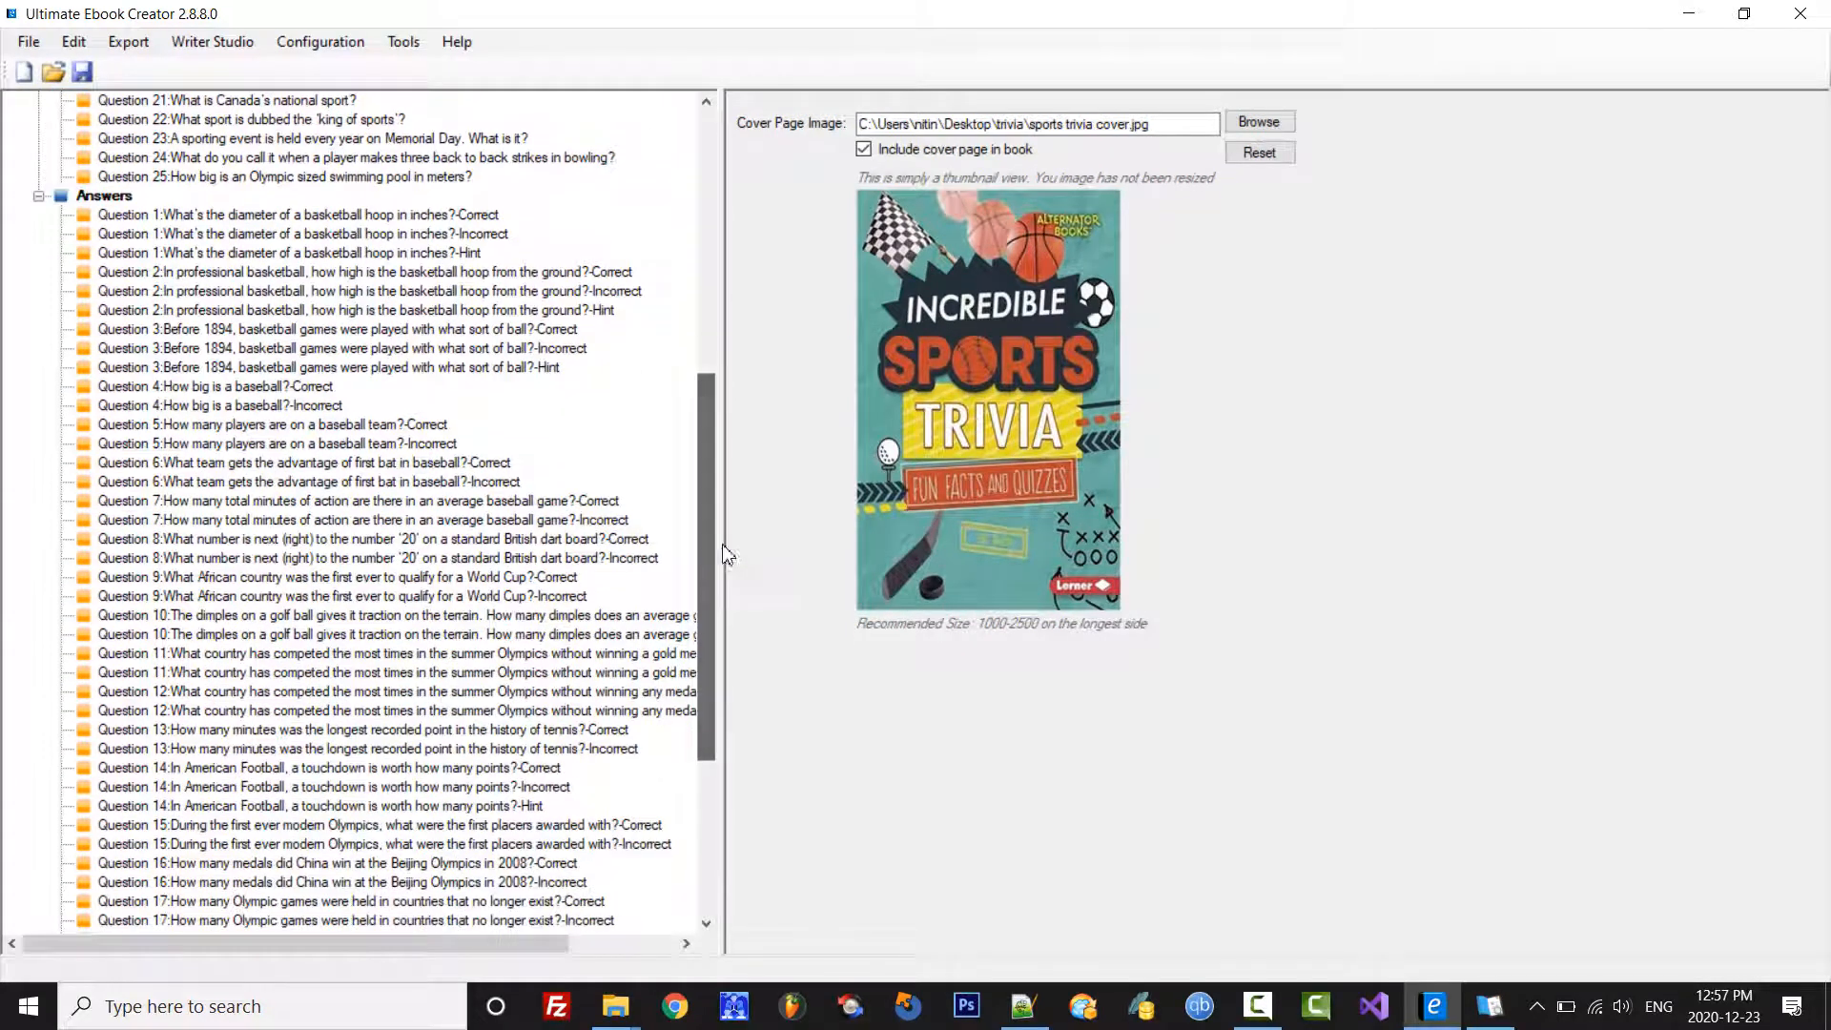
pyautogui.click(104, 196)
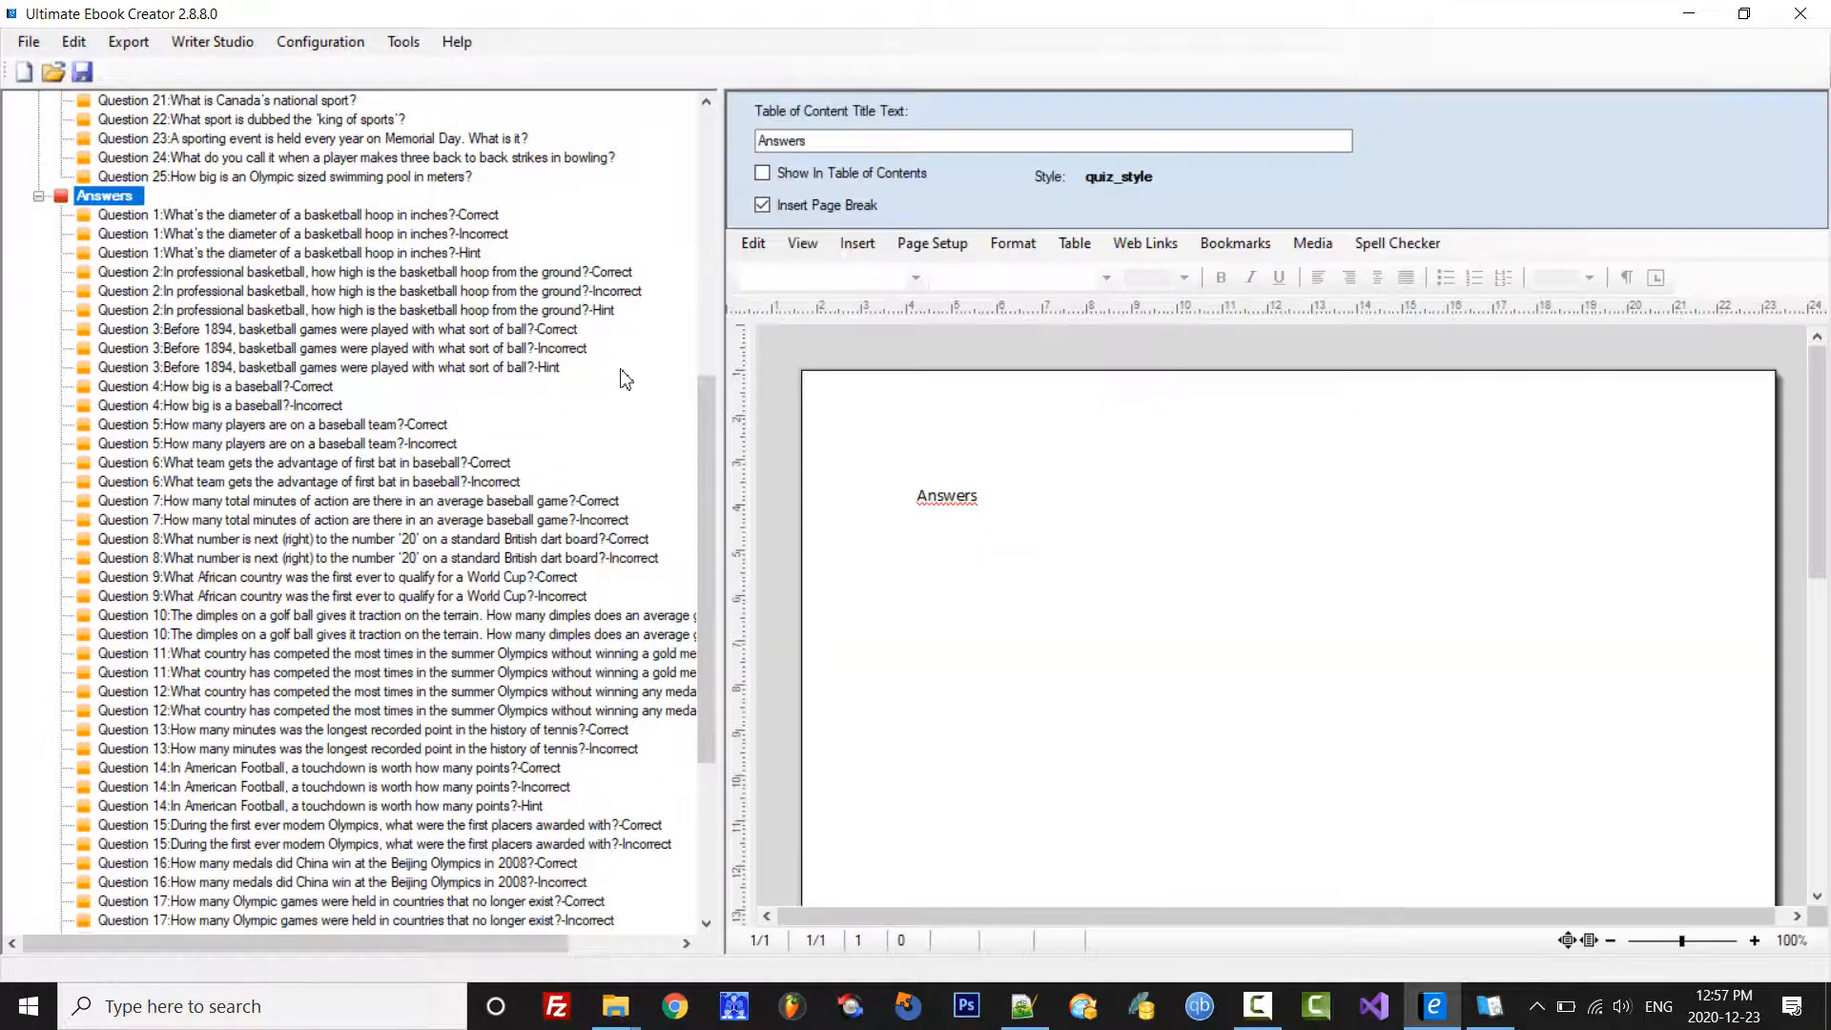
pyautogui.moveTo(708, 460); pyautogui.dragTo(732, 607)
pyautogui.scroll(7, 382, 458)
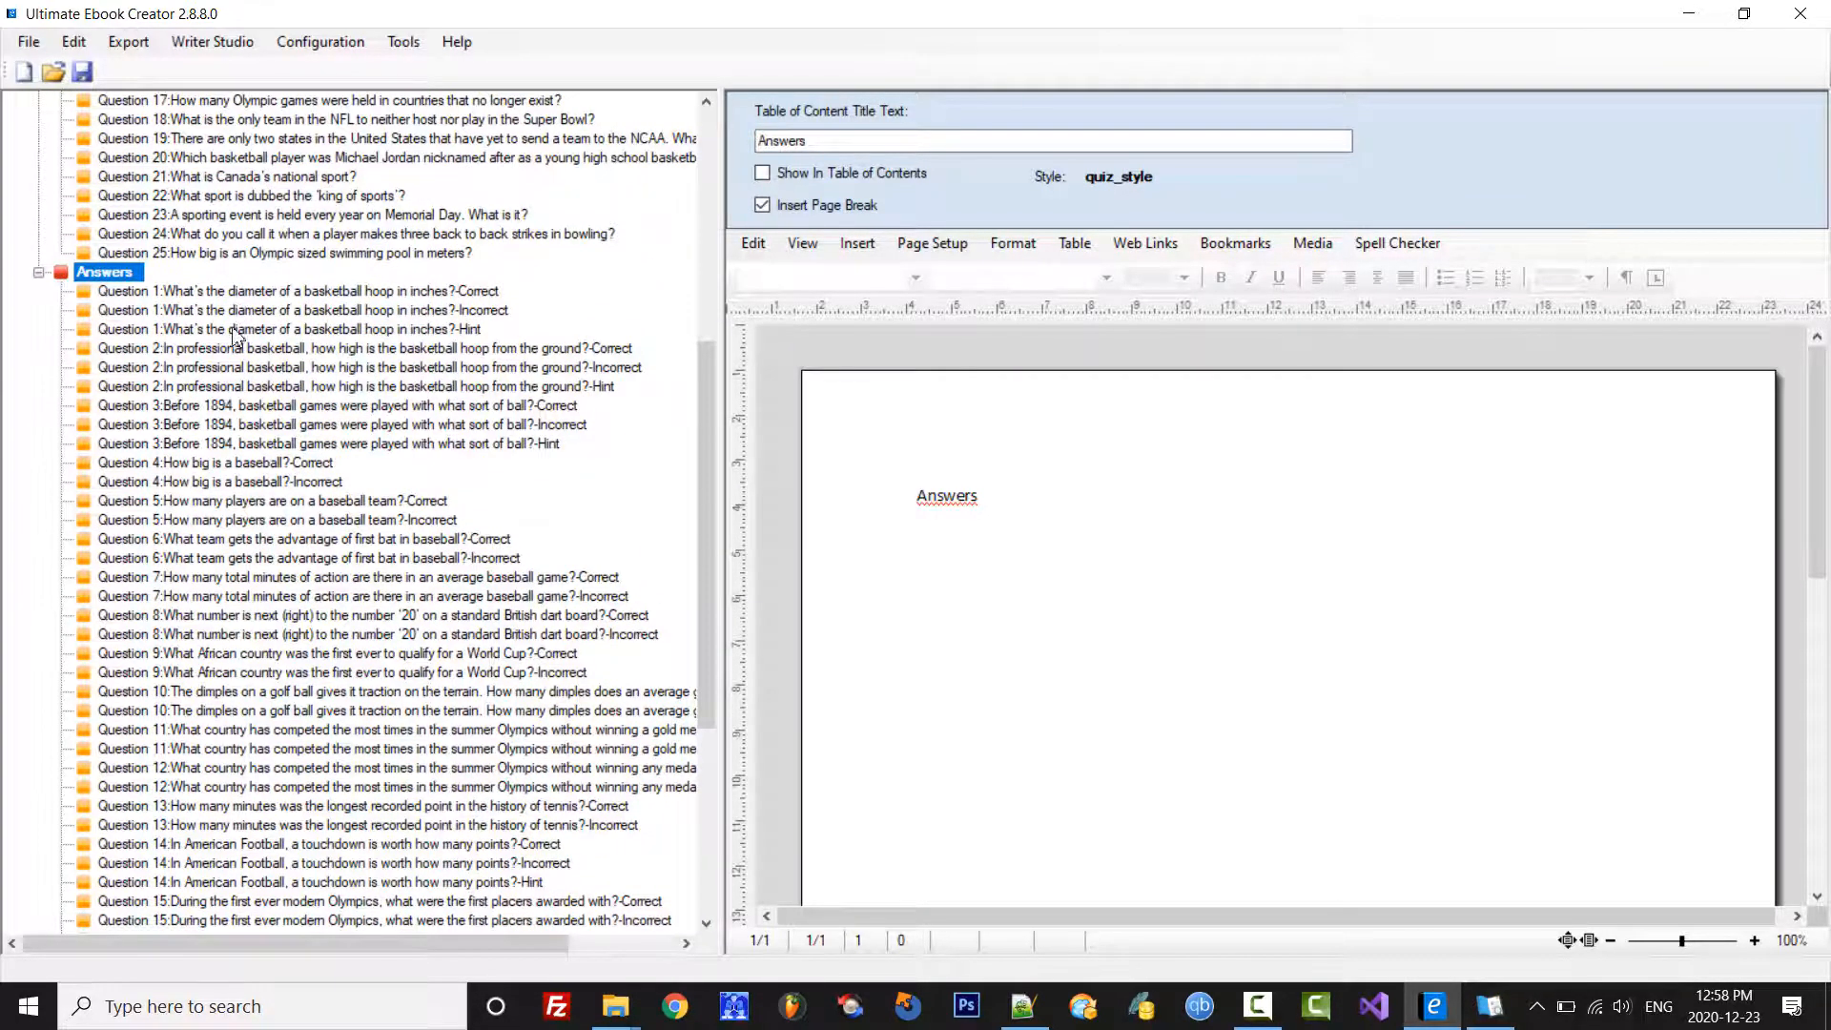
# Step: Review Question 1's Correct, Incorrect and Hint pages, and check the Answers chapter's Show In Table of Contents setting
pyautogui.click(491, 295)
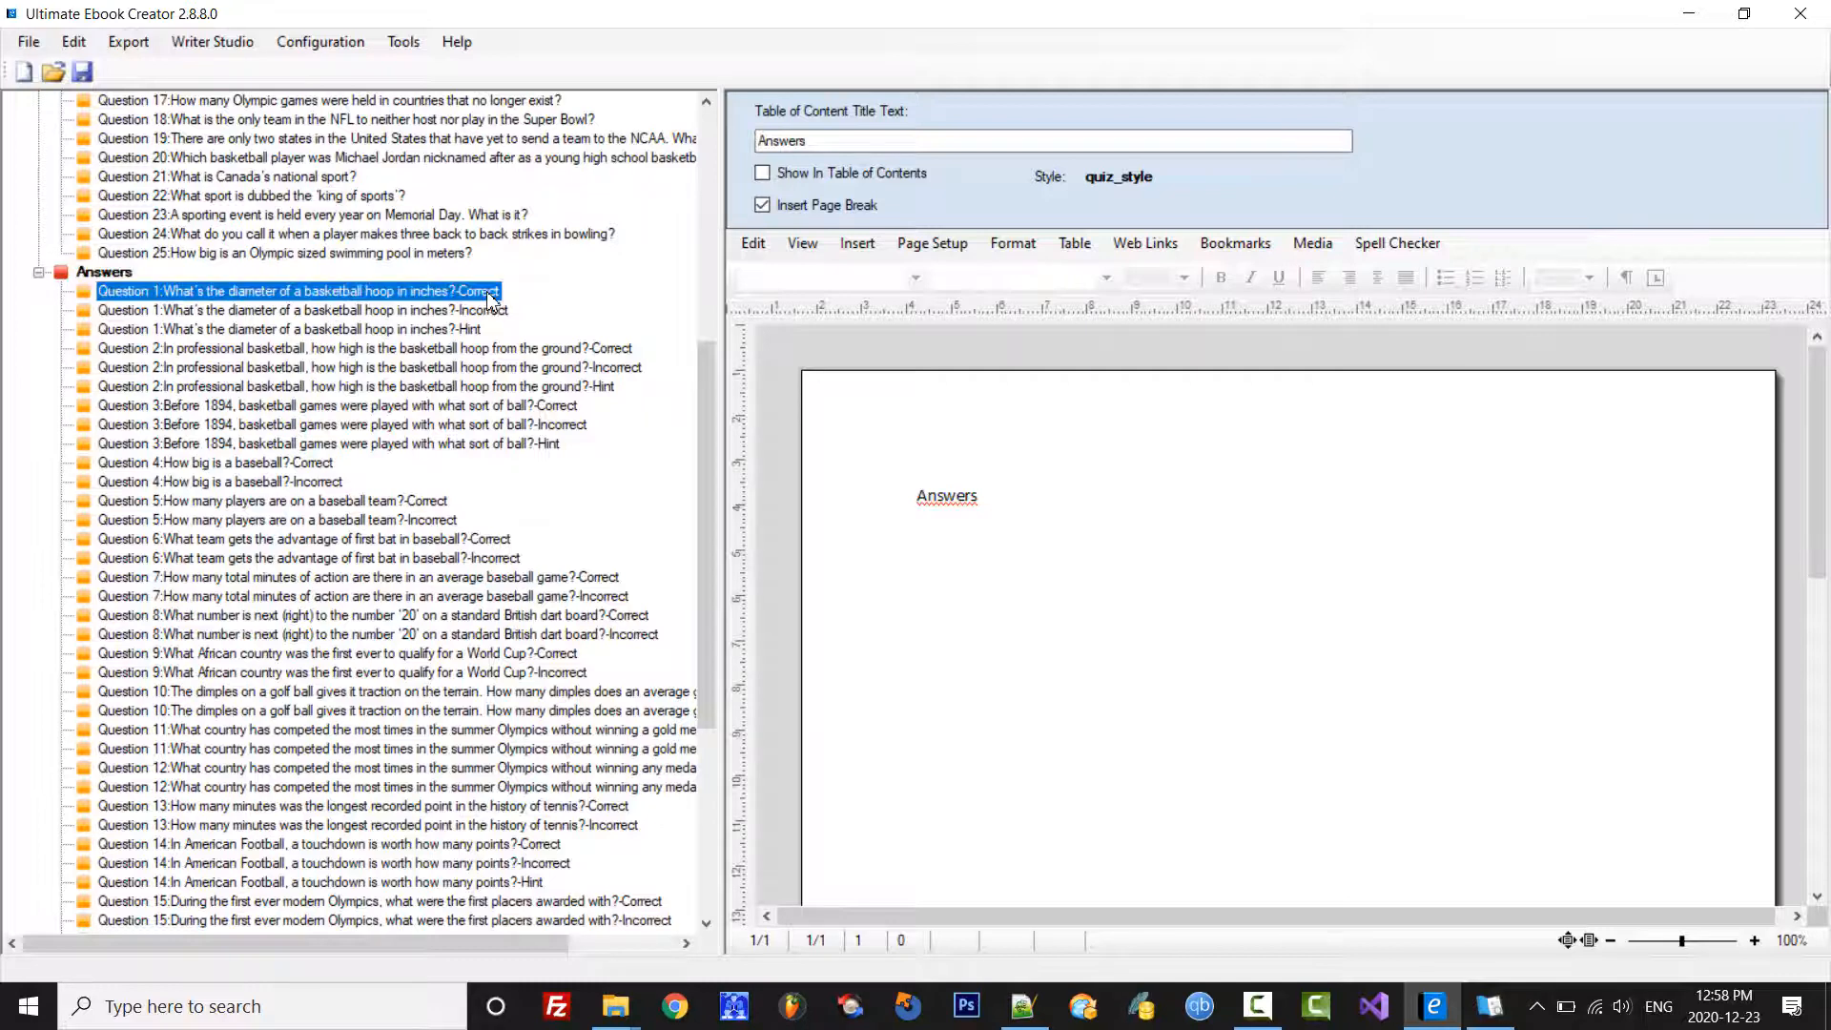
pyautogui.click(484, 312)
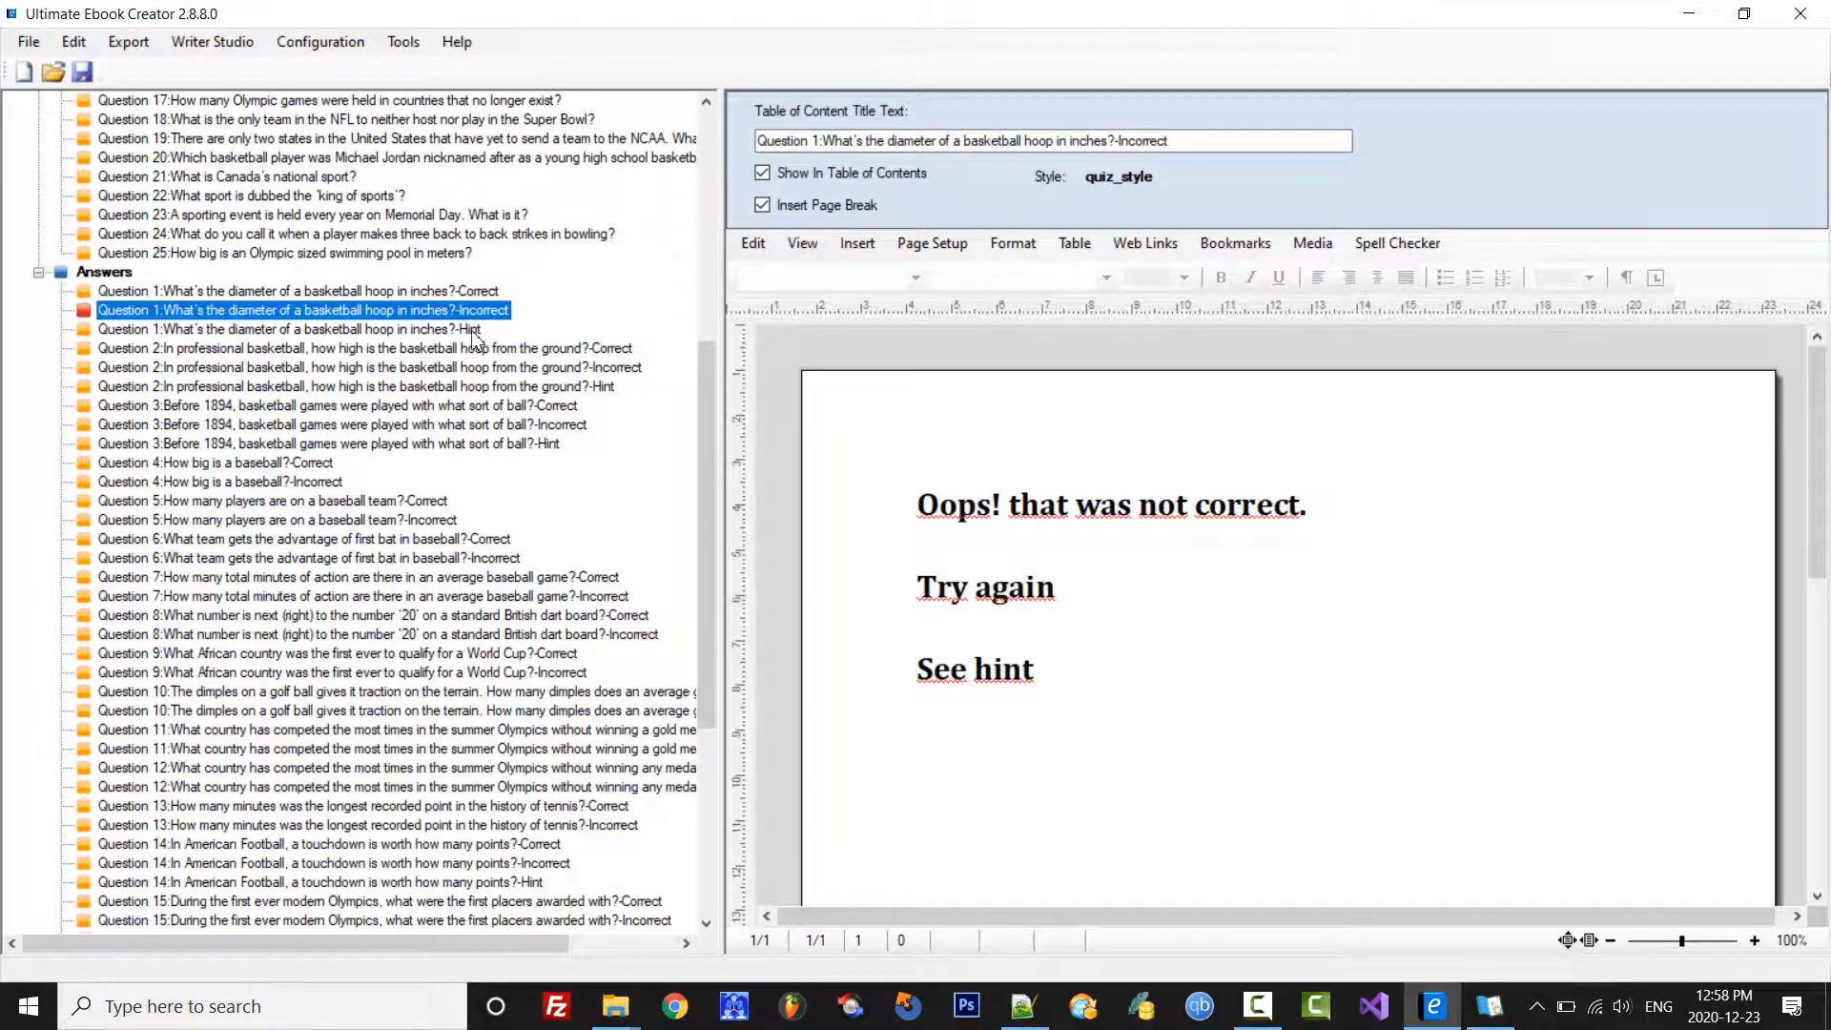
pyautogui.click(474, 331)
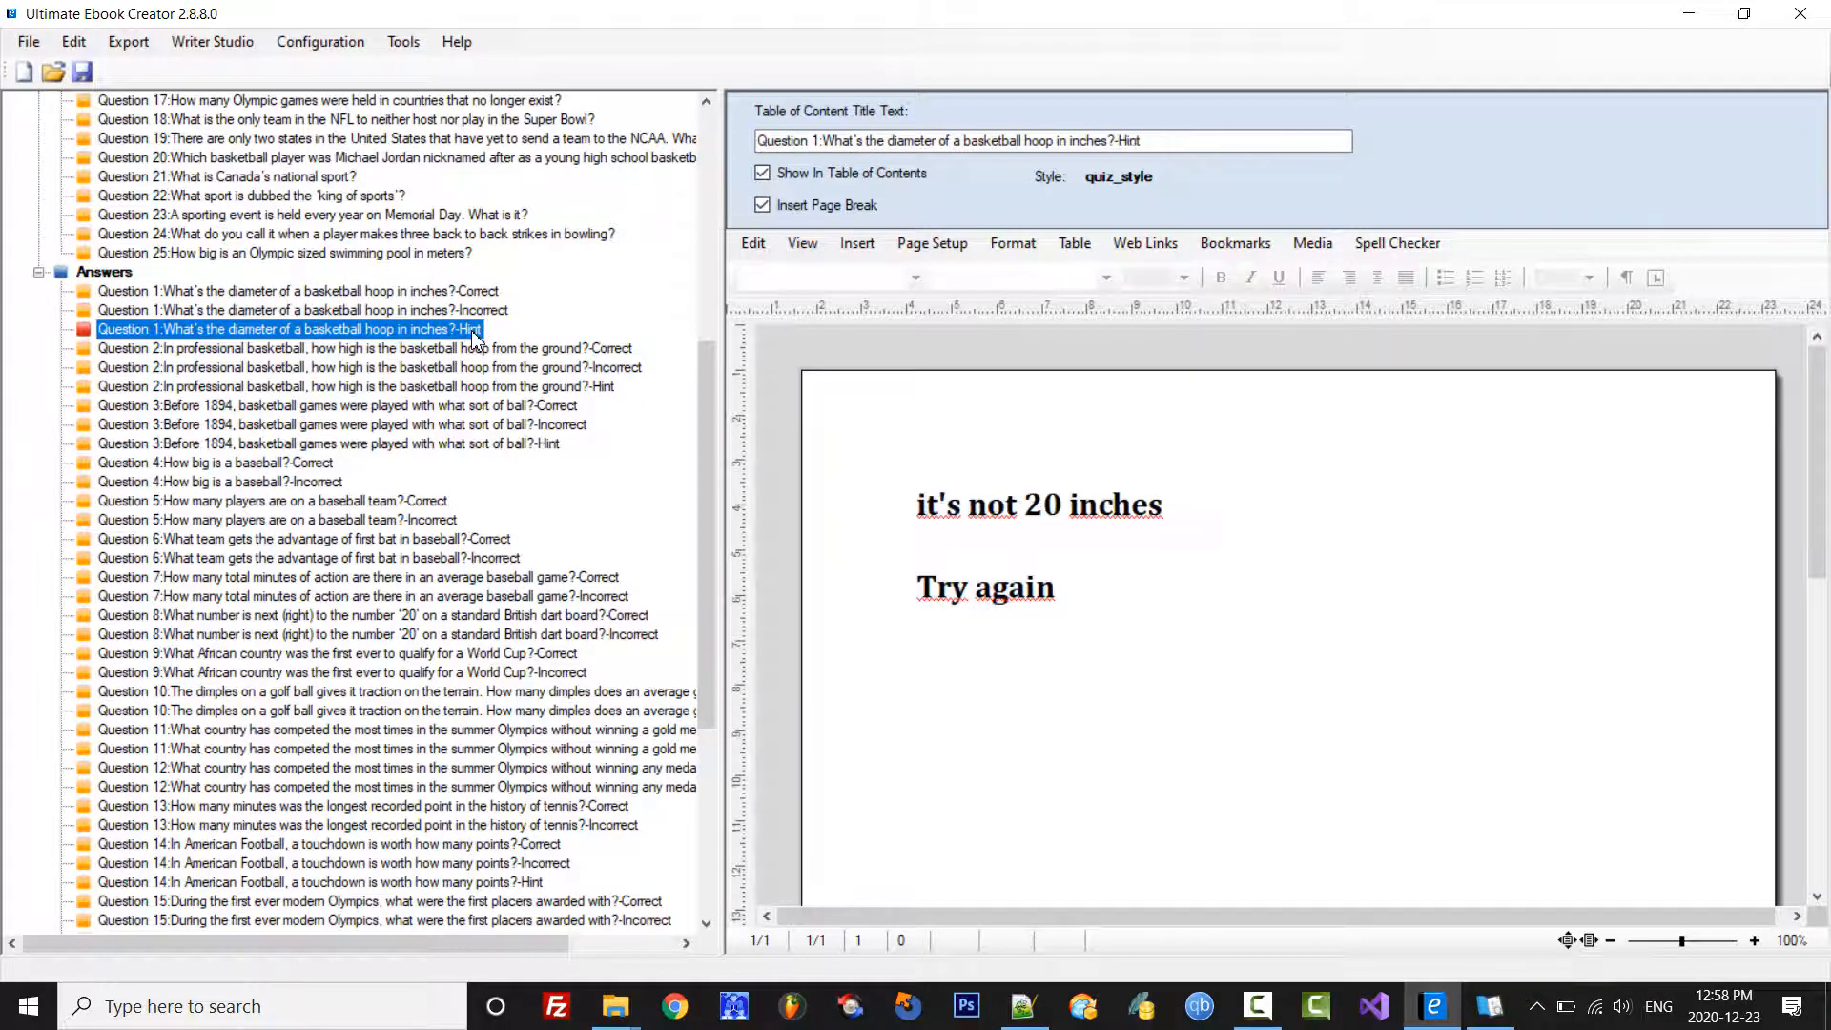
pyautogui.click(106, 274)
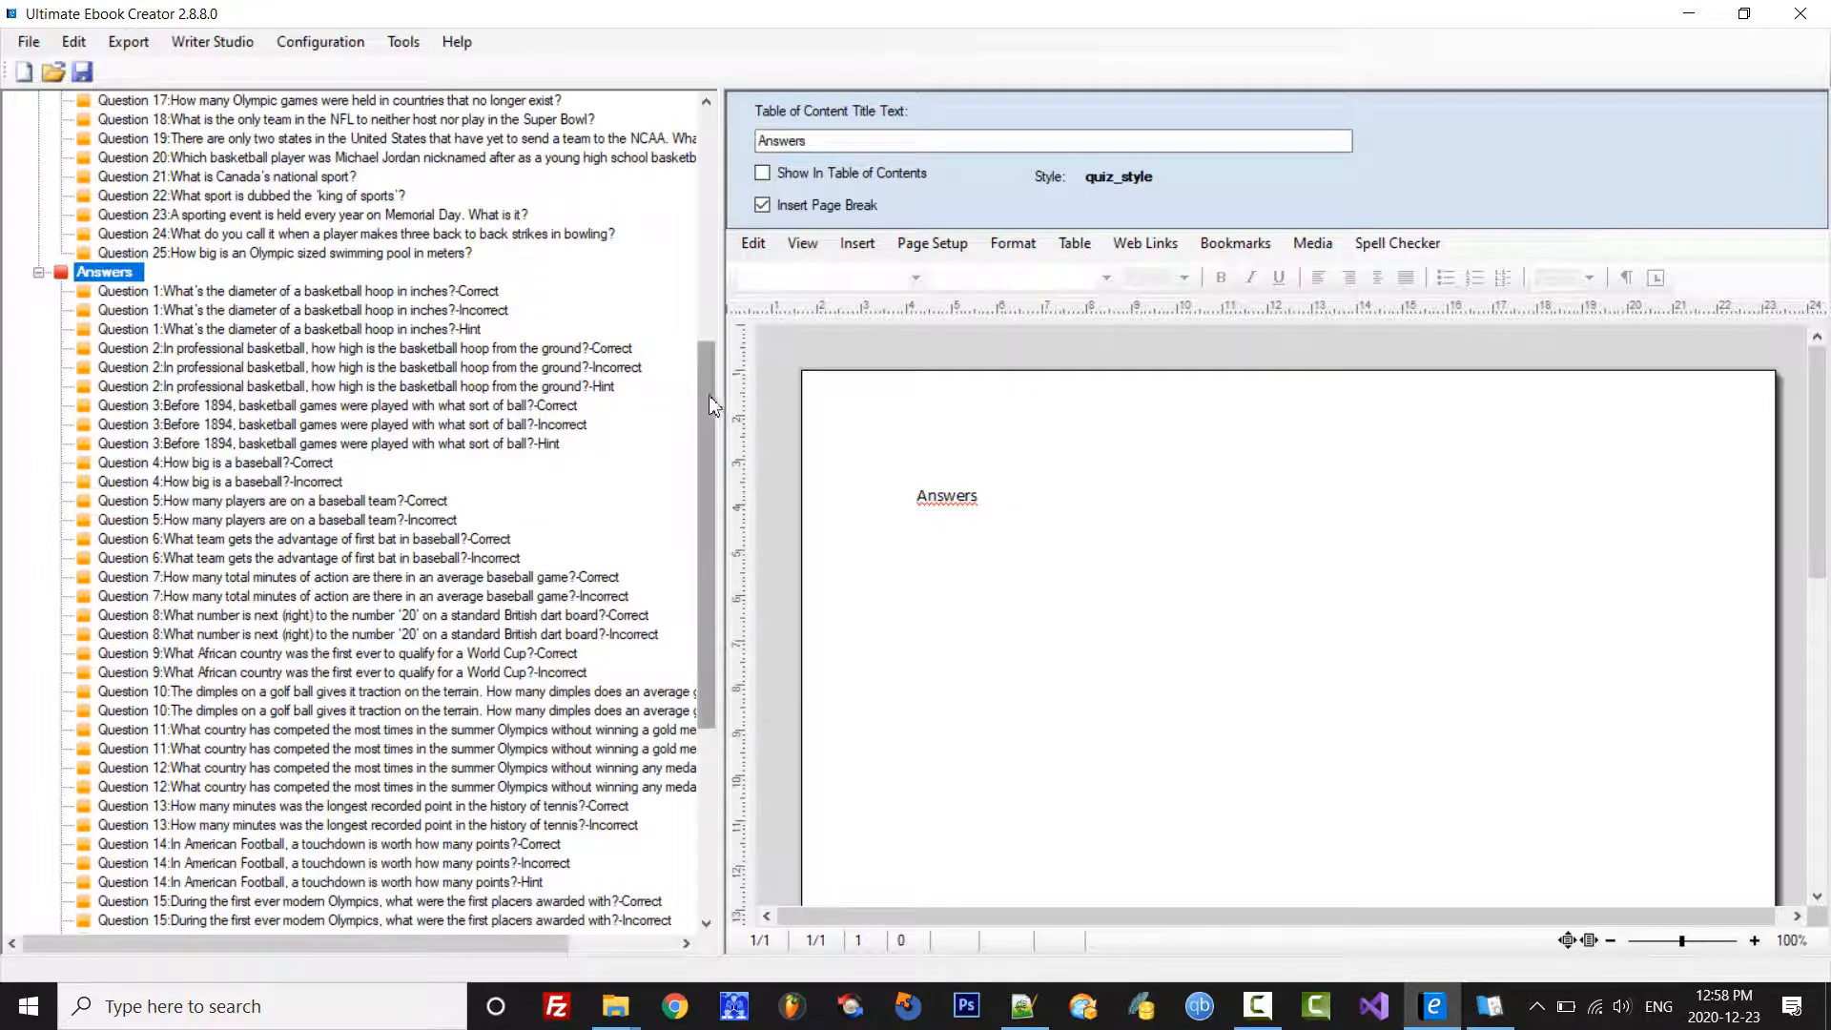
pyautogui.moveTo(711, 373); pyautogui.dragTo(711, 331)
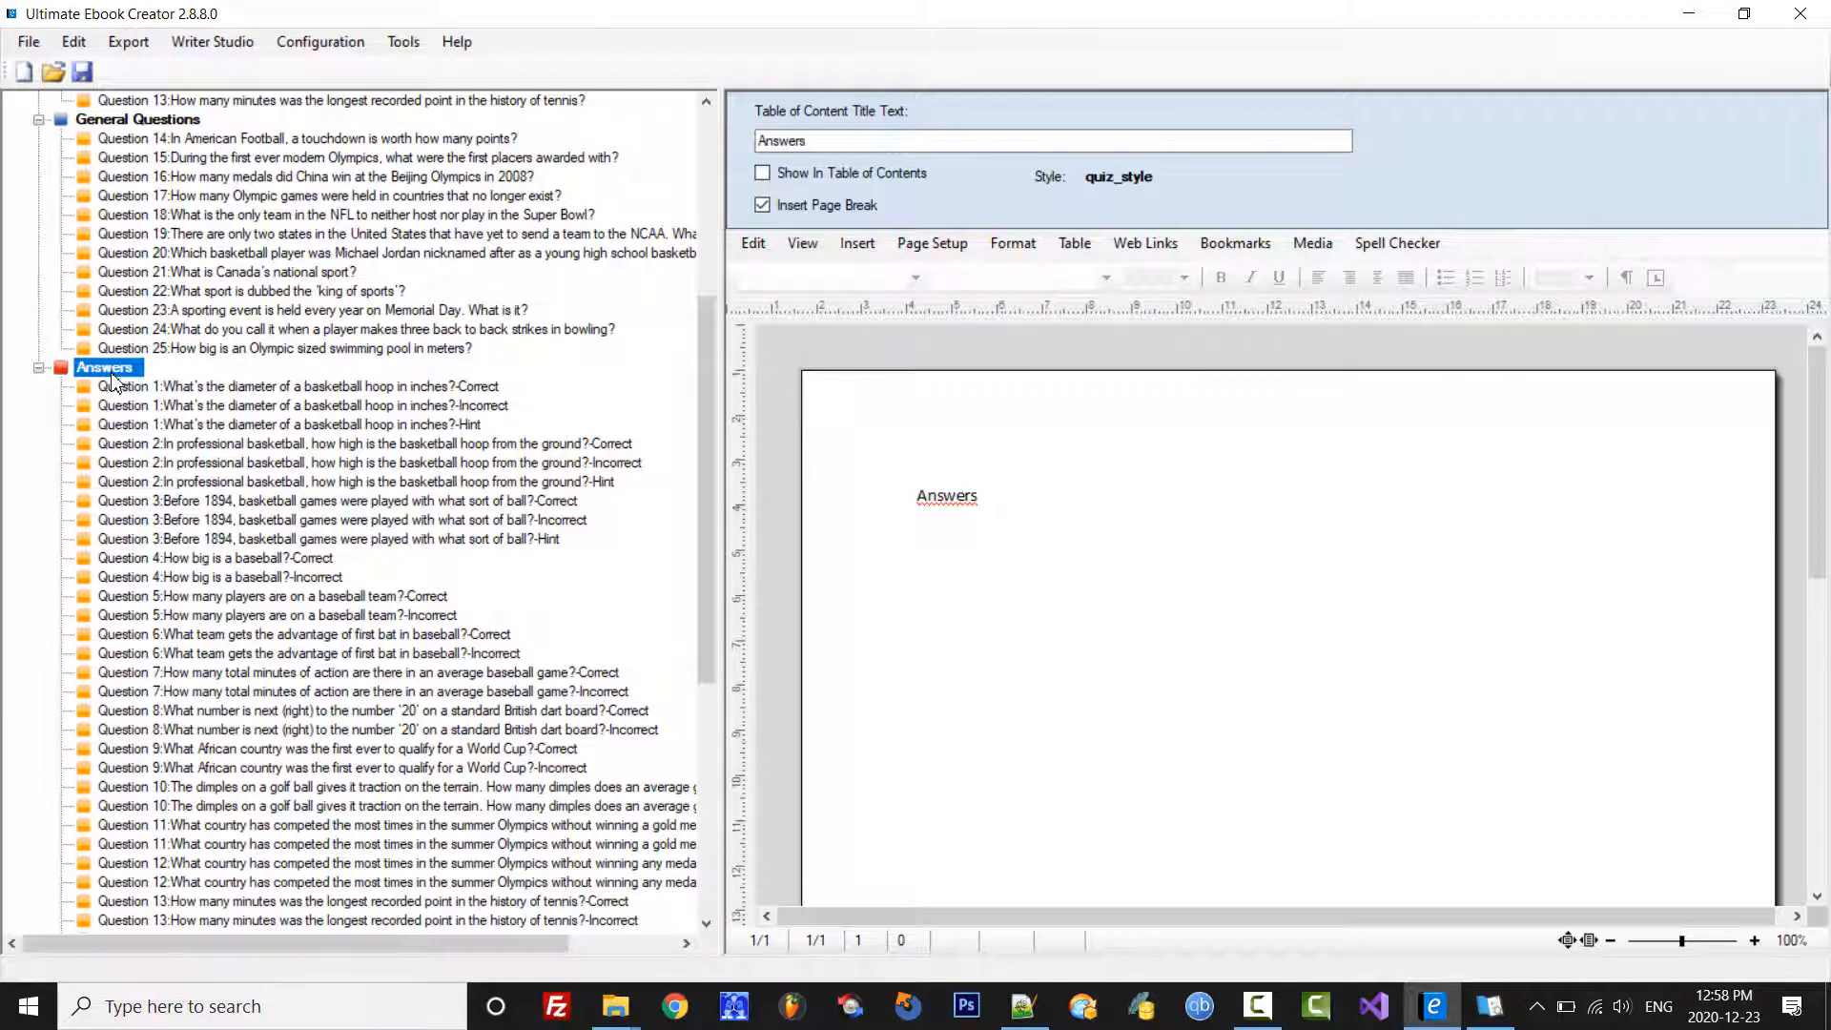
# Step: Switch to Kindle Previewer and check both pages of the table of contents for answer entries
pyautogui.click(1499, 1018)
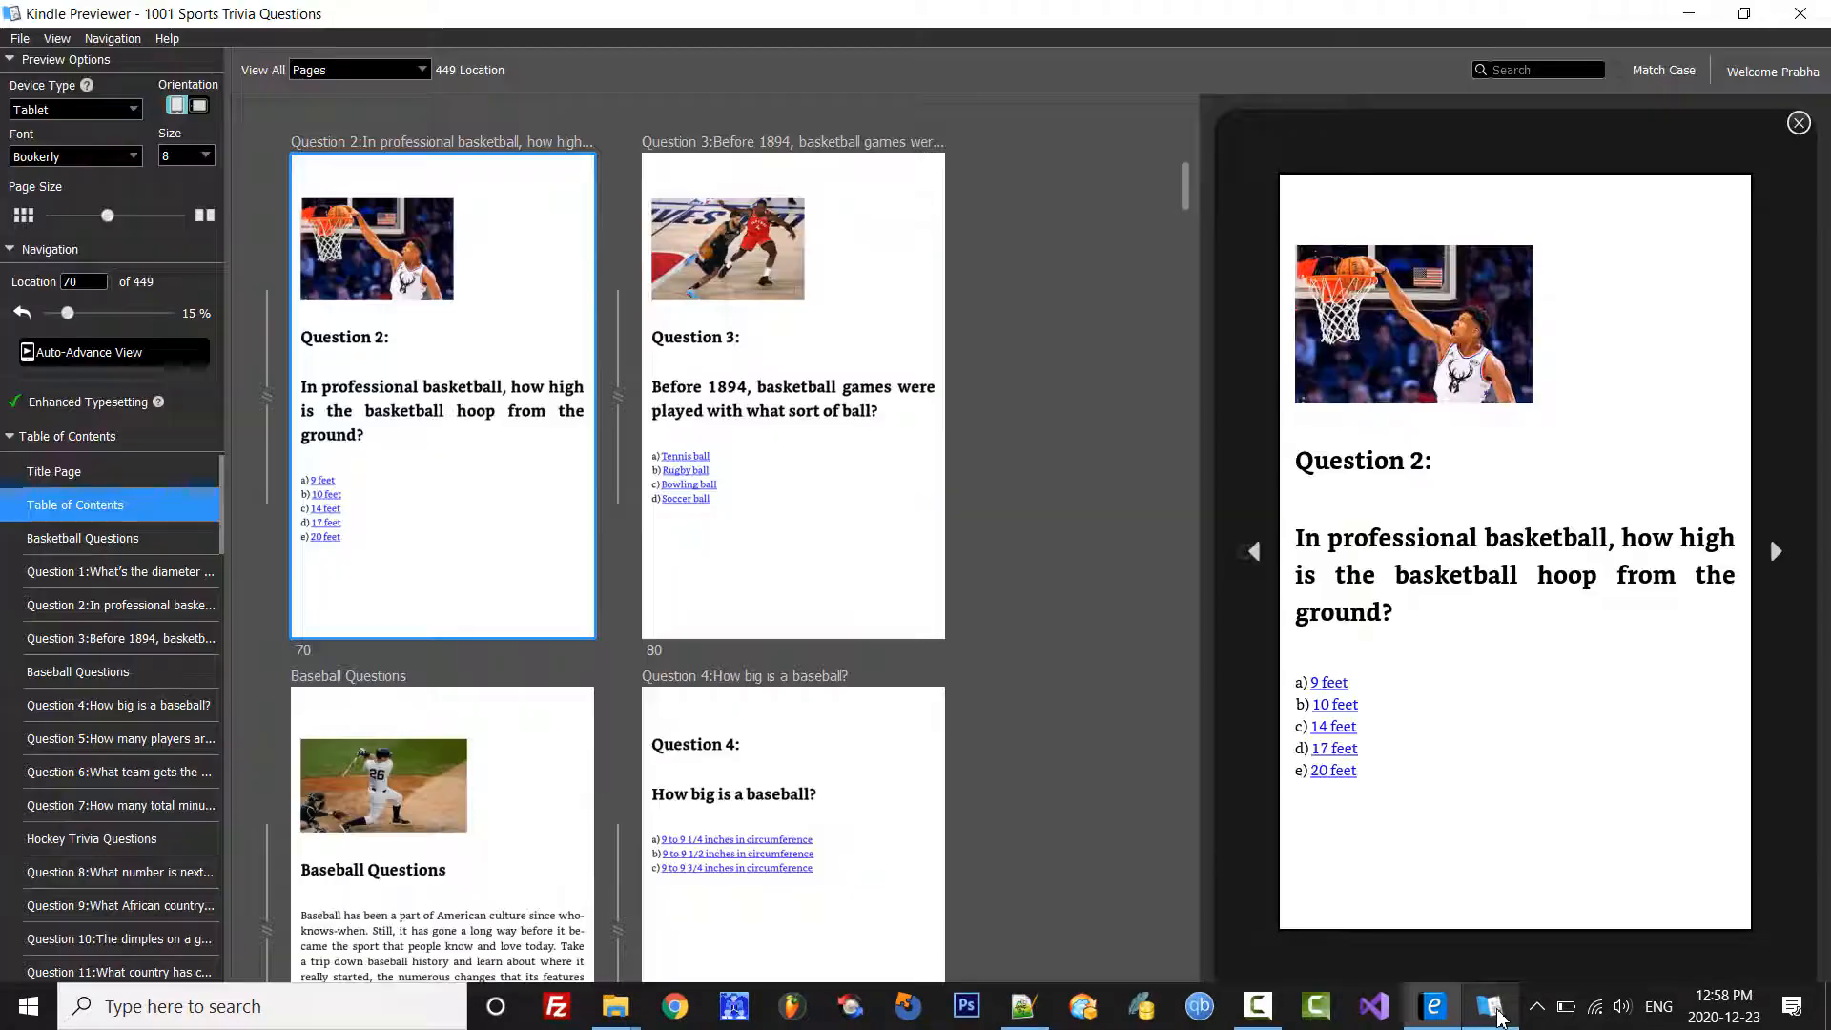
pyautogui.click(74, 539)
pyautogui.click(79, 512)
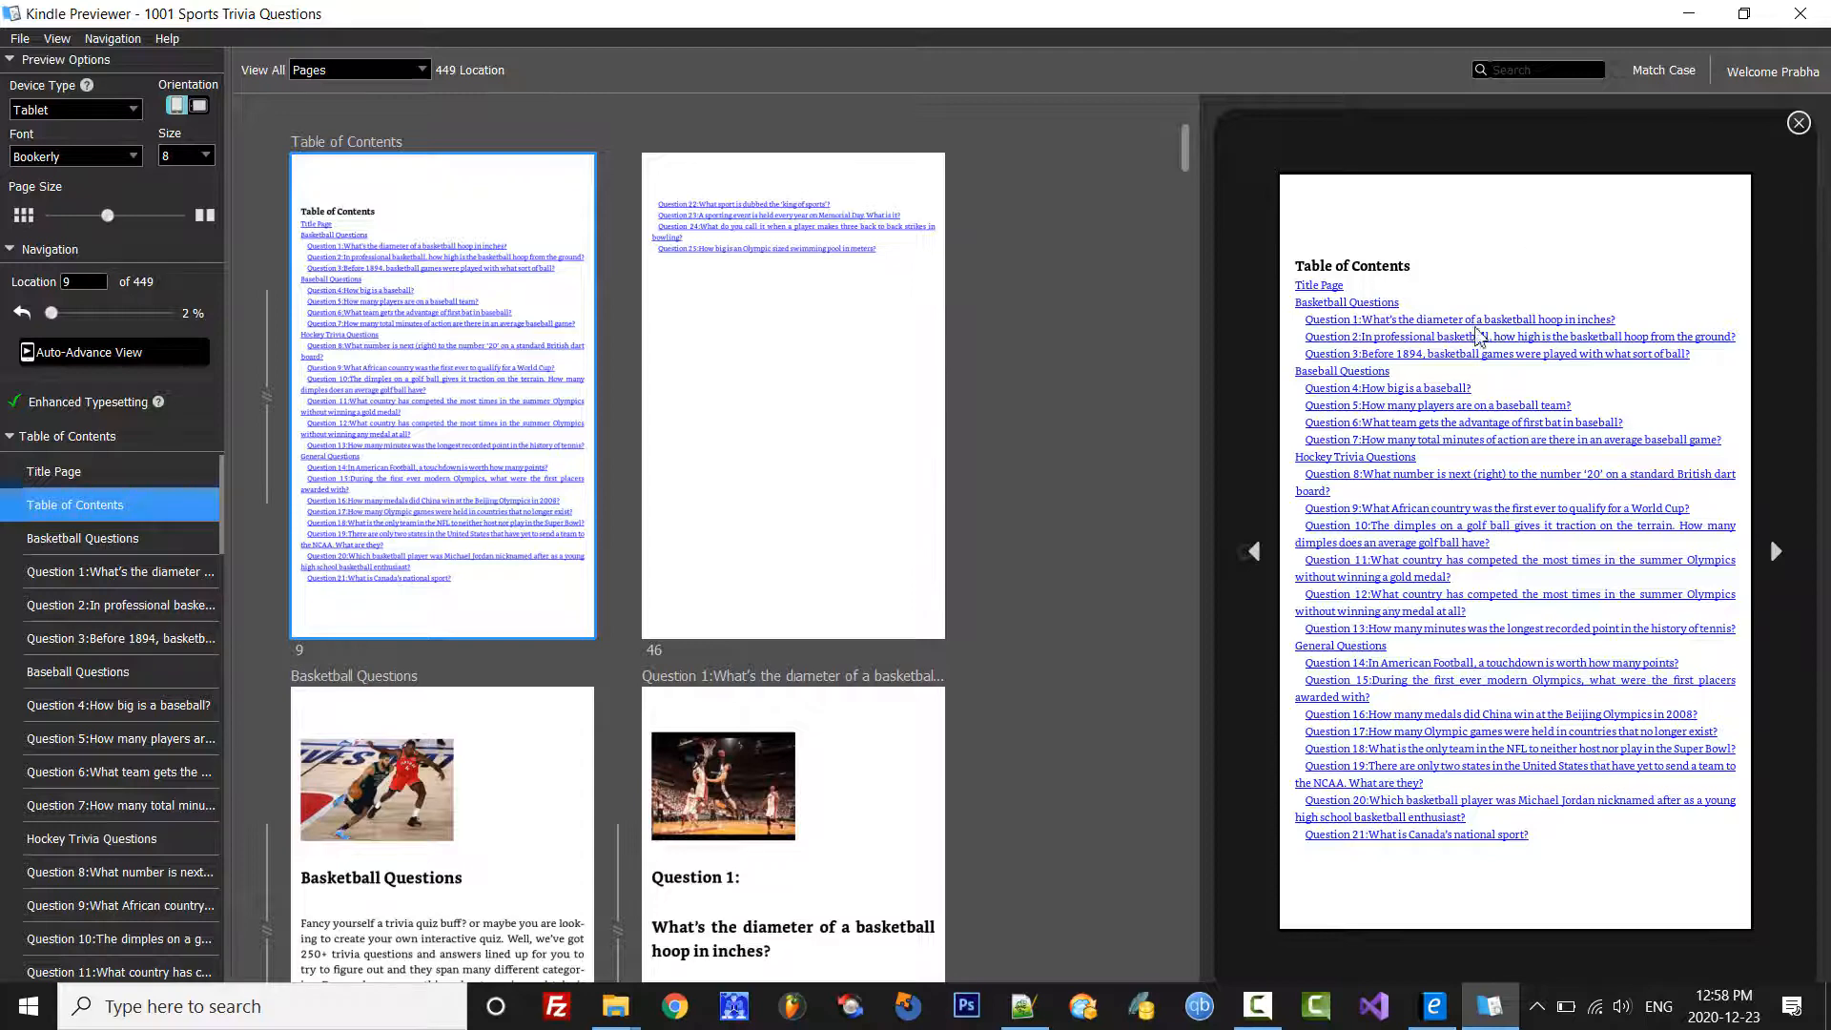
pyautogui.click(1775, 553)
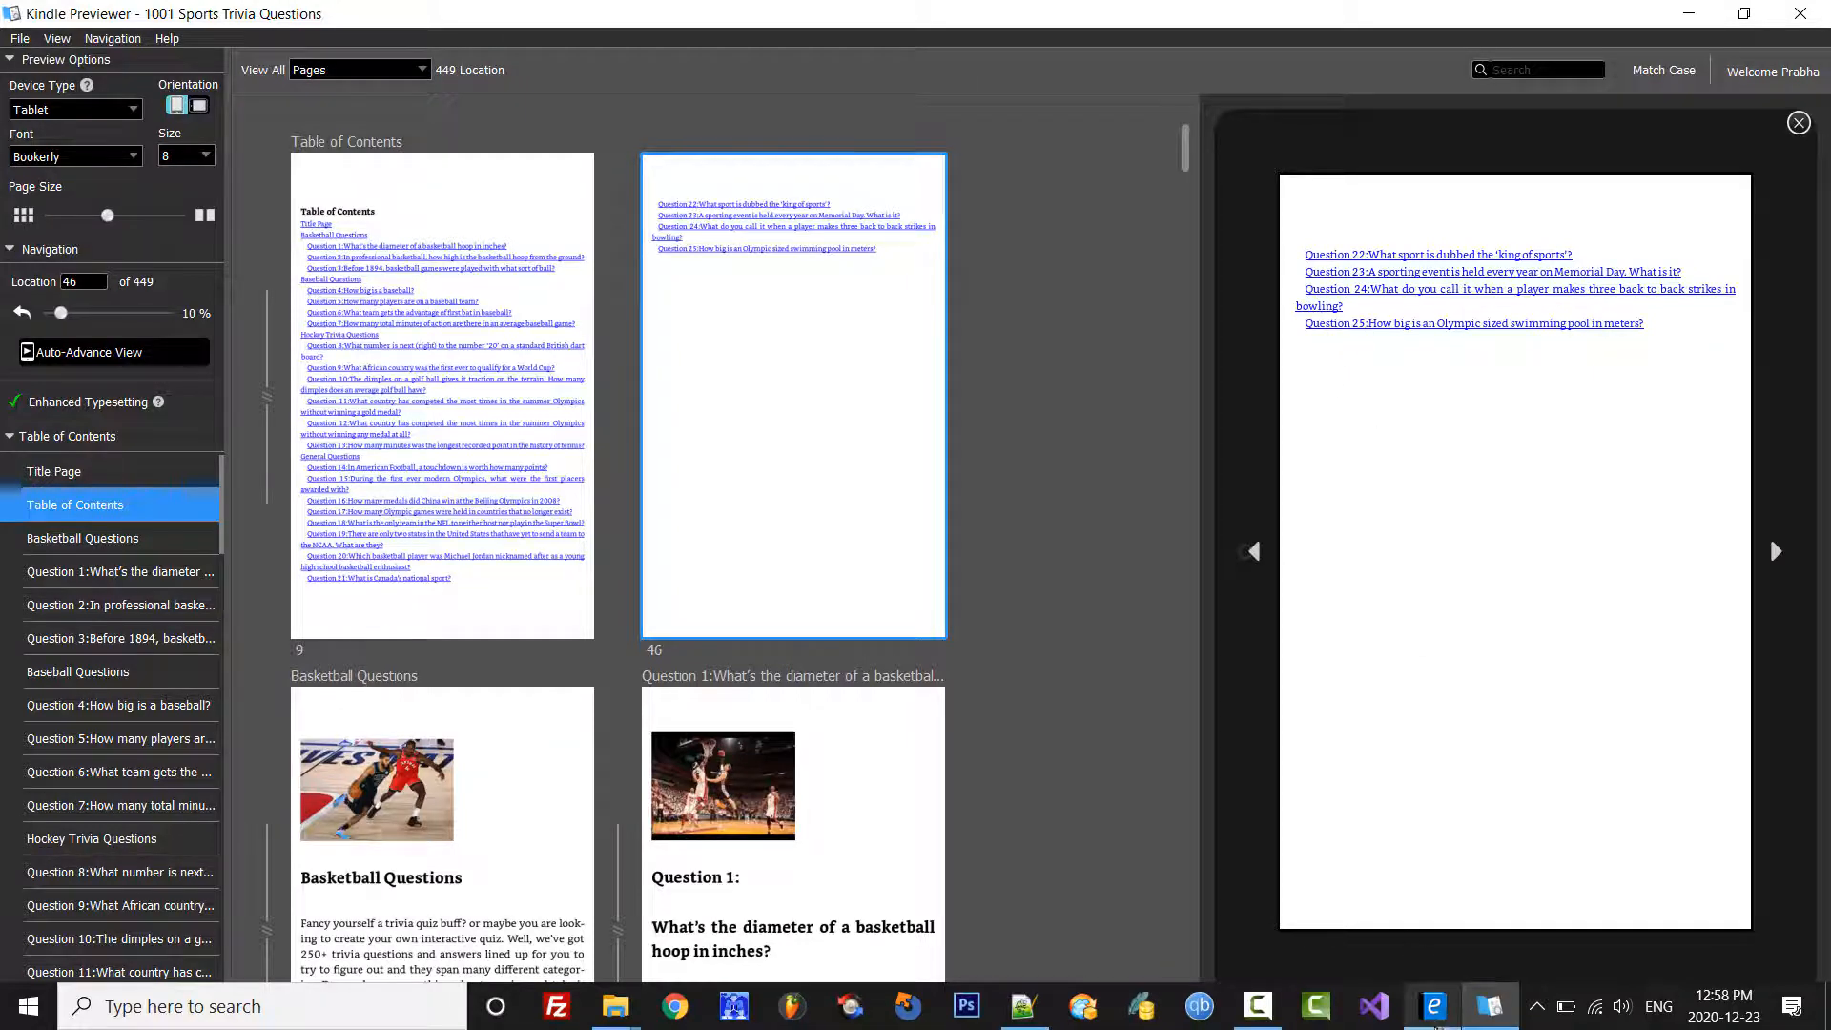
# Step: Switch to Ultimate Ebook Creator and view the General Questions chapter page and its last question, Question 25
pyautogui.click(1433, 1006)
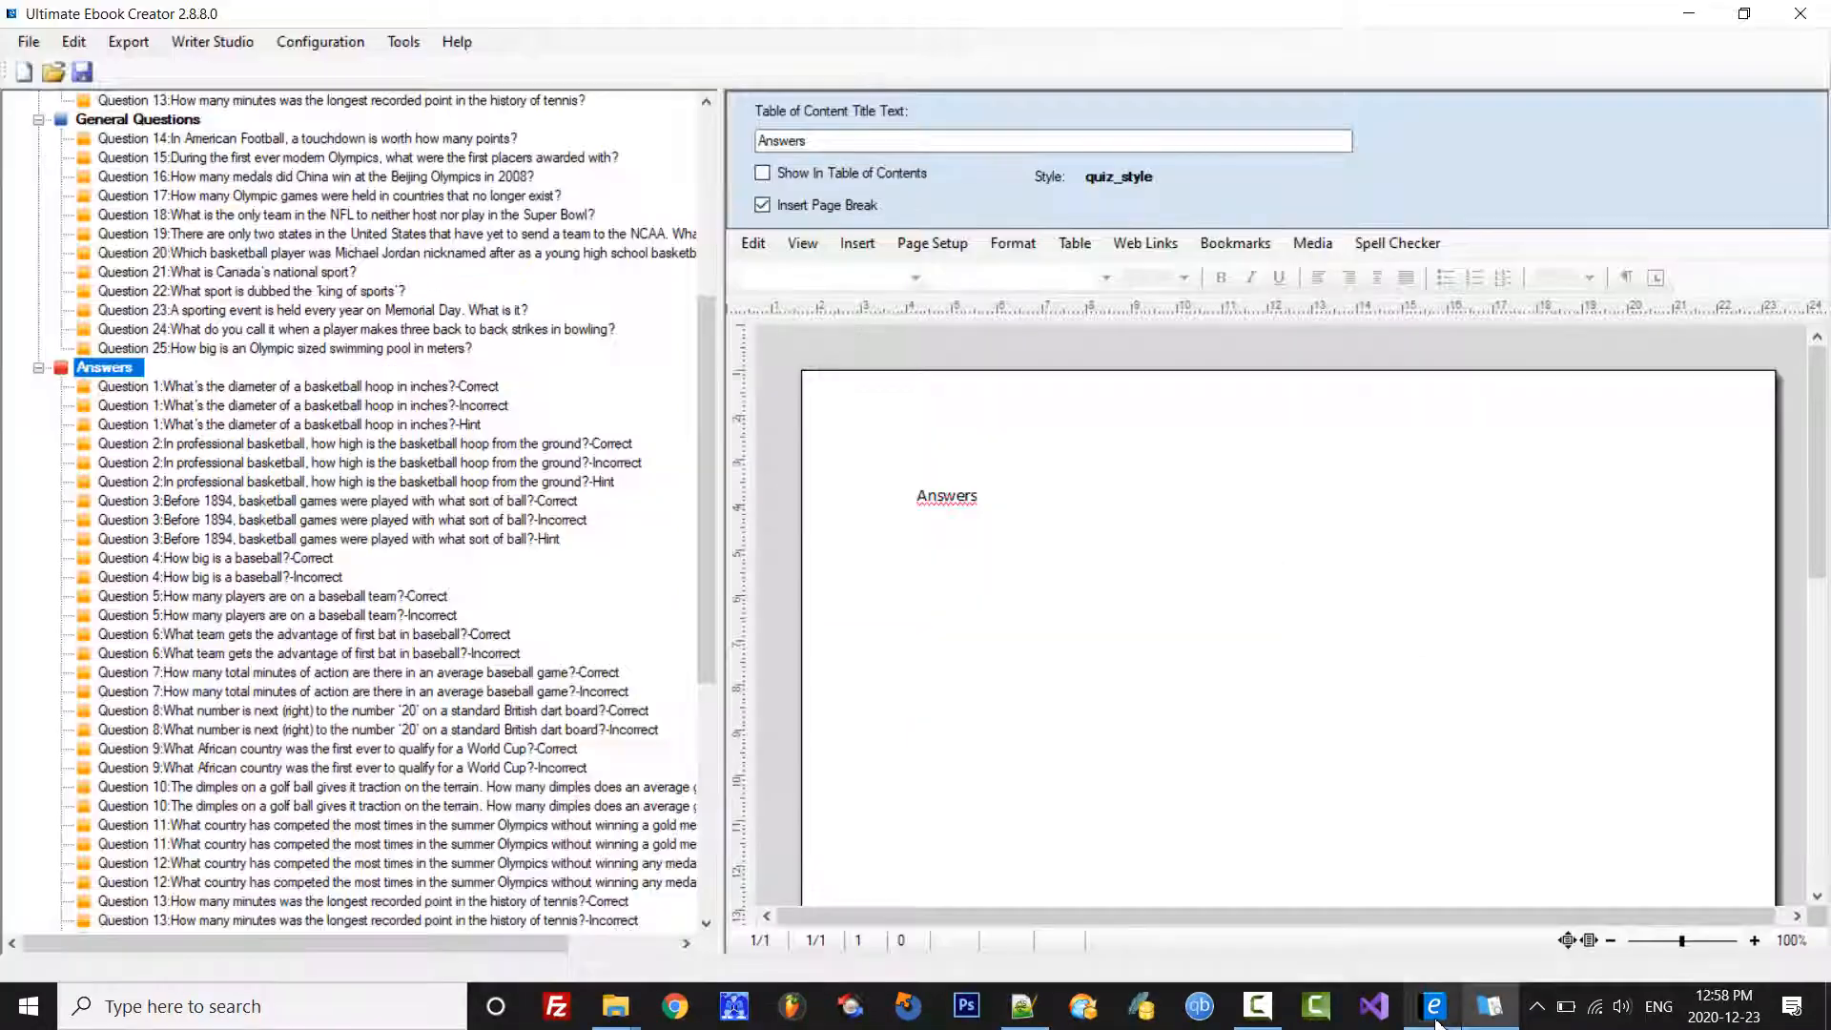
pyautogui.click(140, 122)
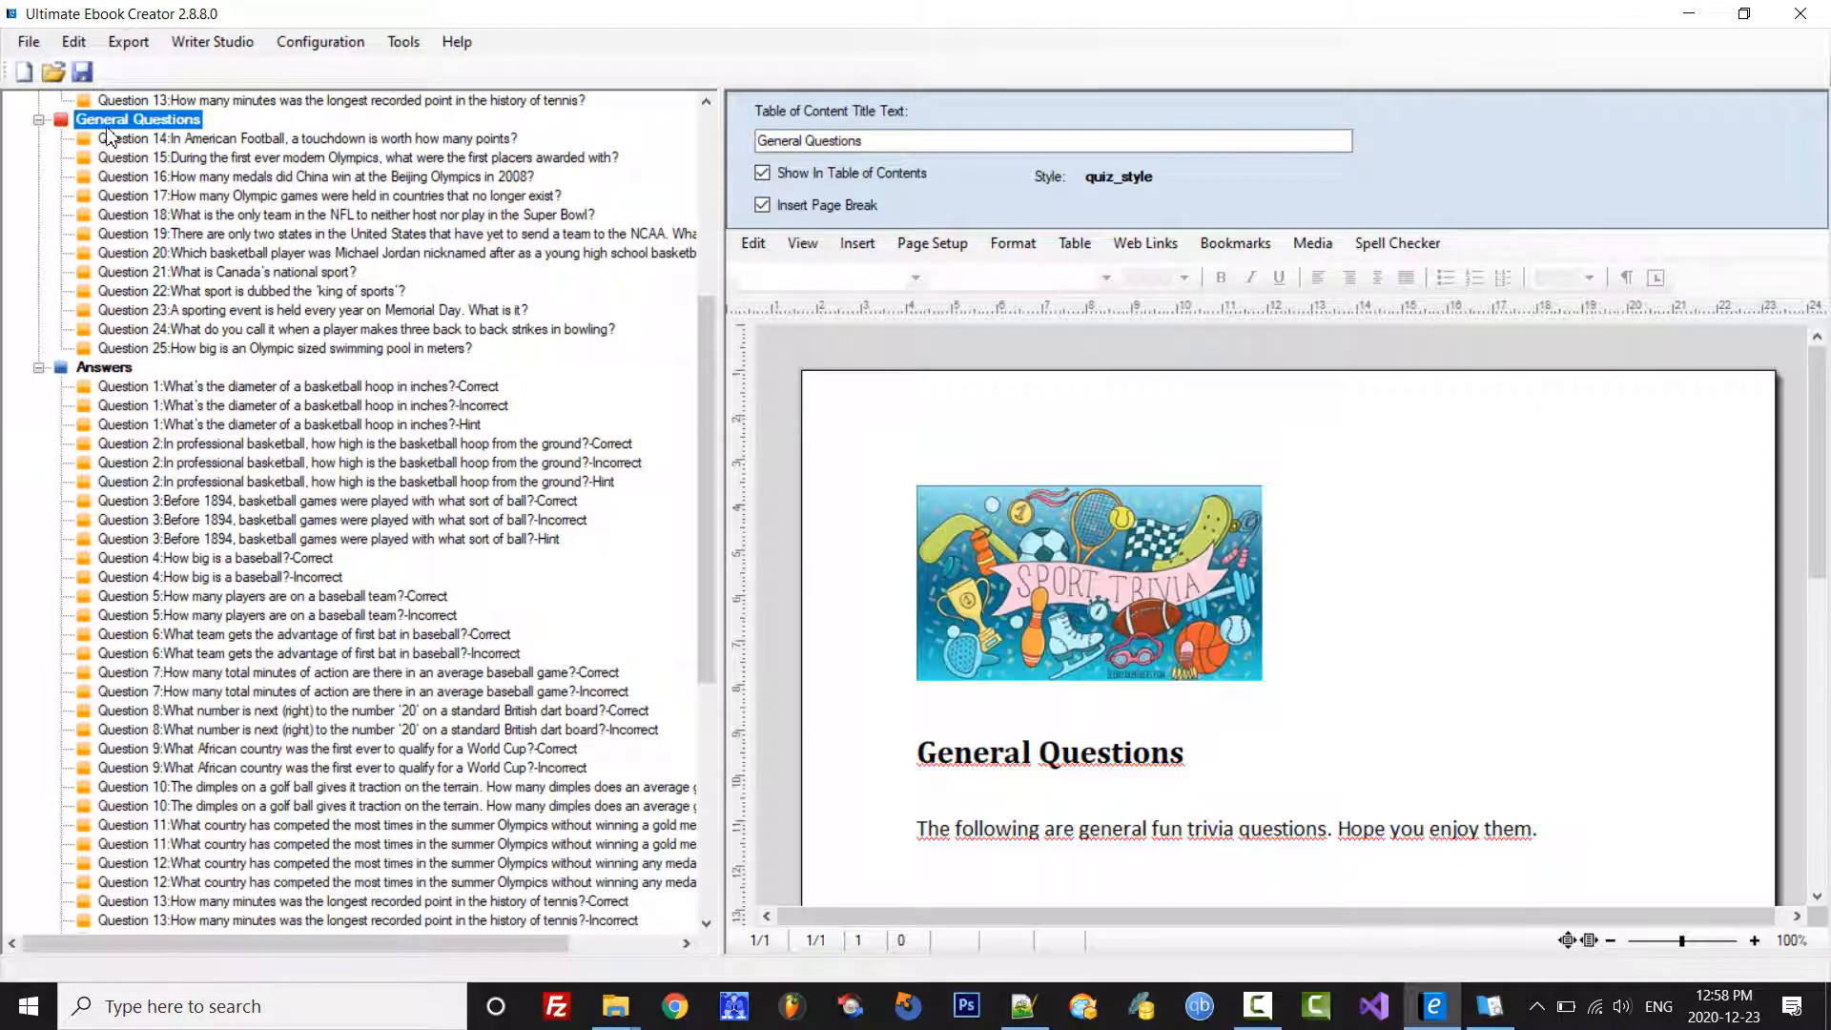
pyautogui.scroll(1, 132, 133)
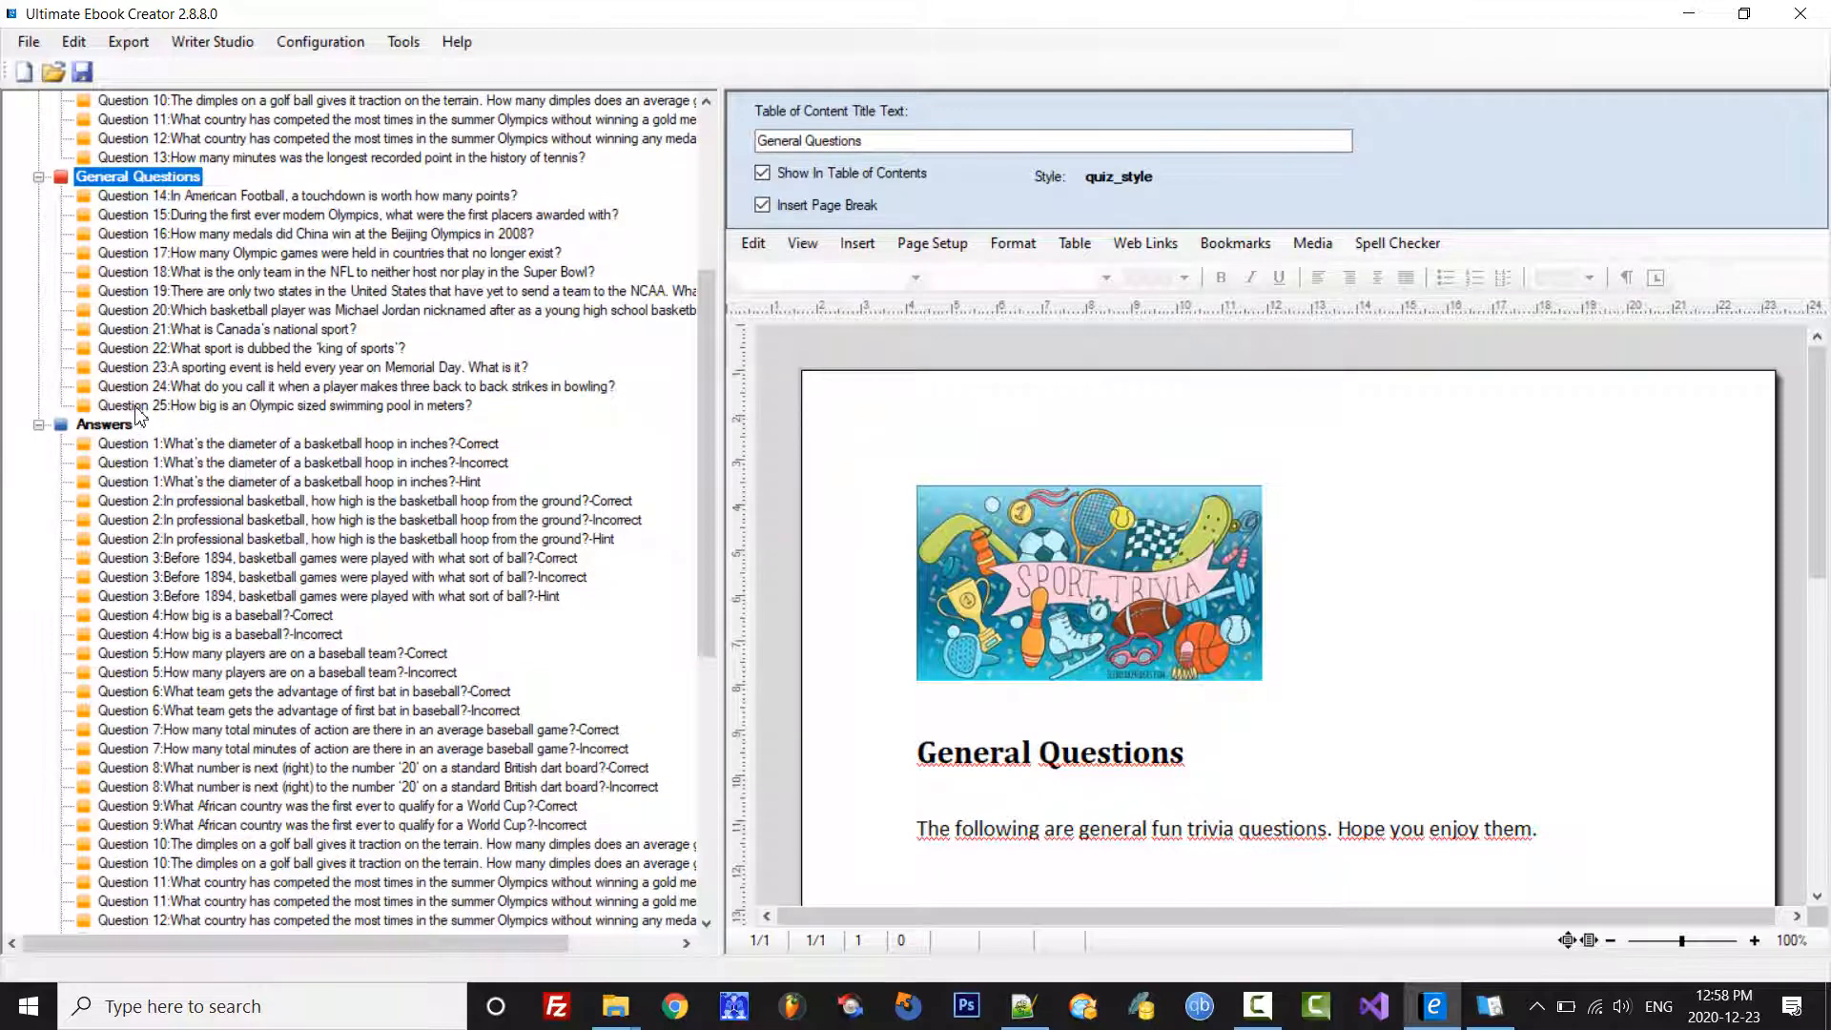
pyautogui.click(174, 406)
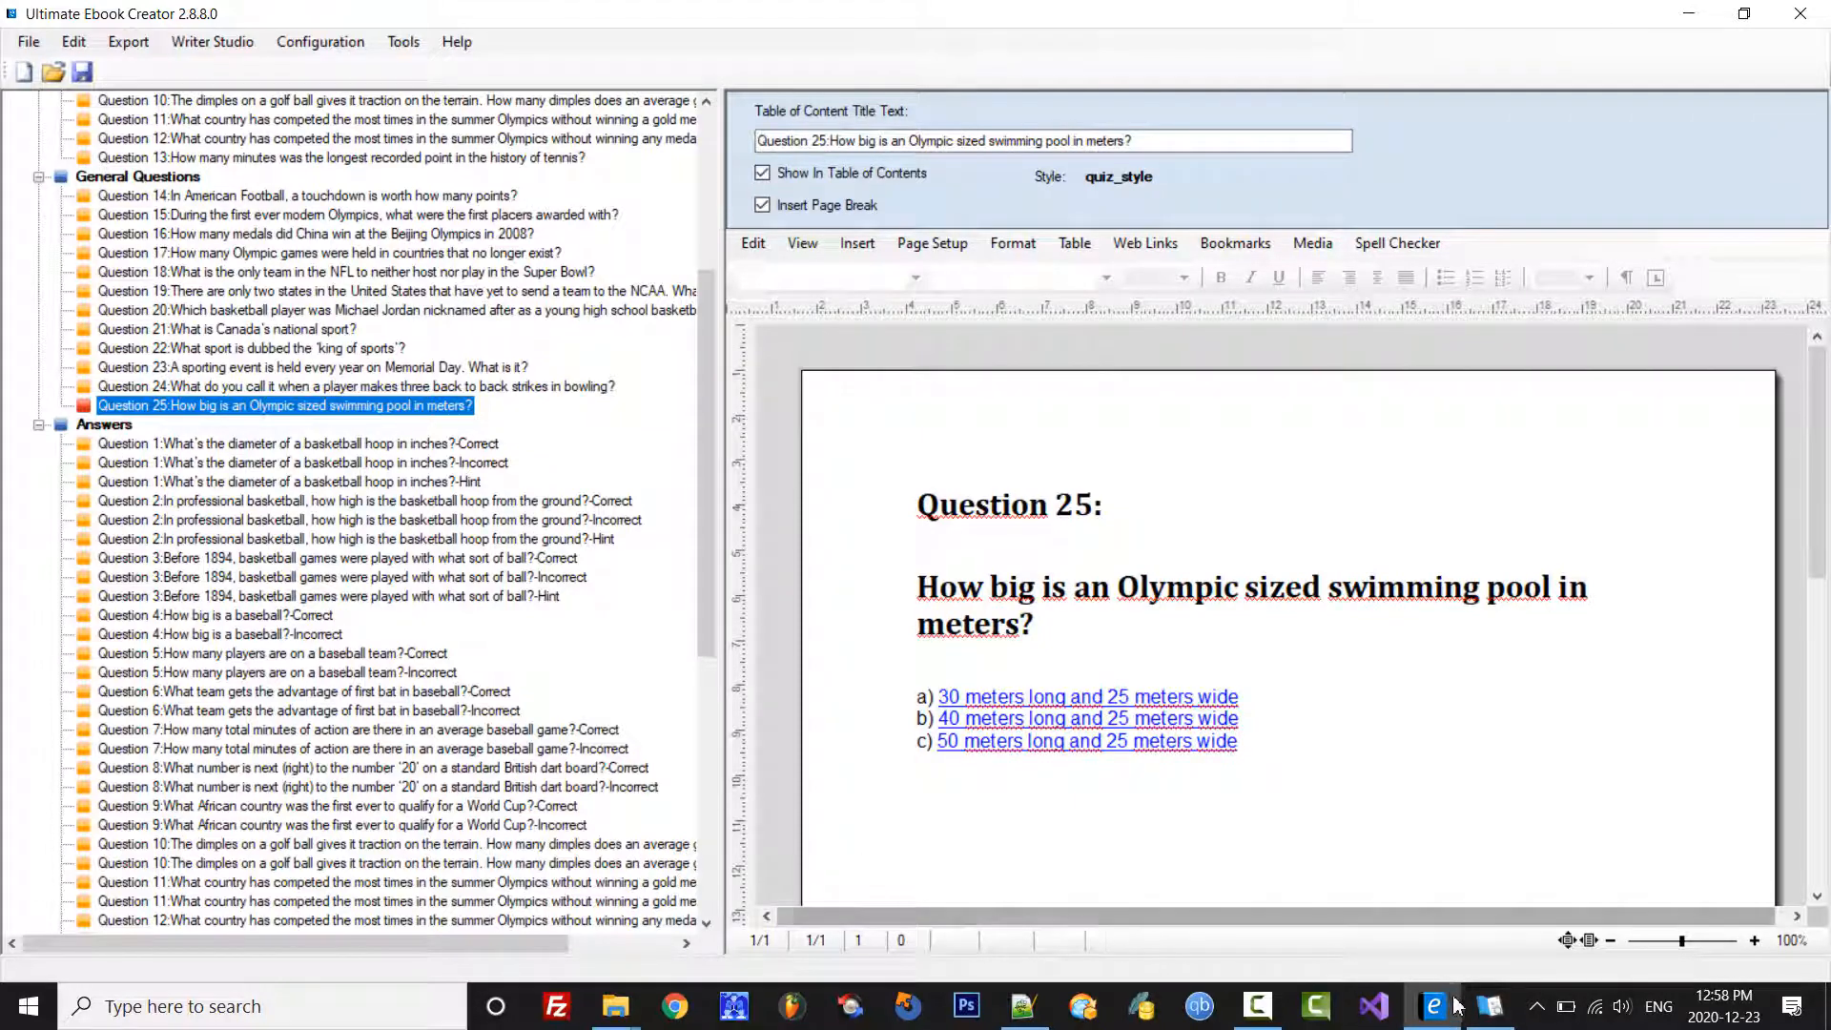
# Step: Switch to Kindle Previewer, page forward to Question 2 and back to Question 1, and return to the table of contents
pyautogui.click(1490, 1006)
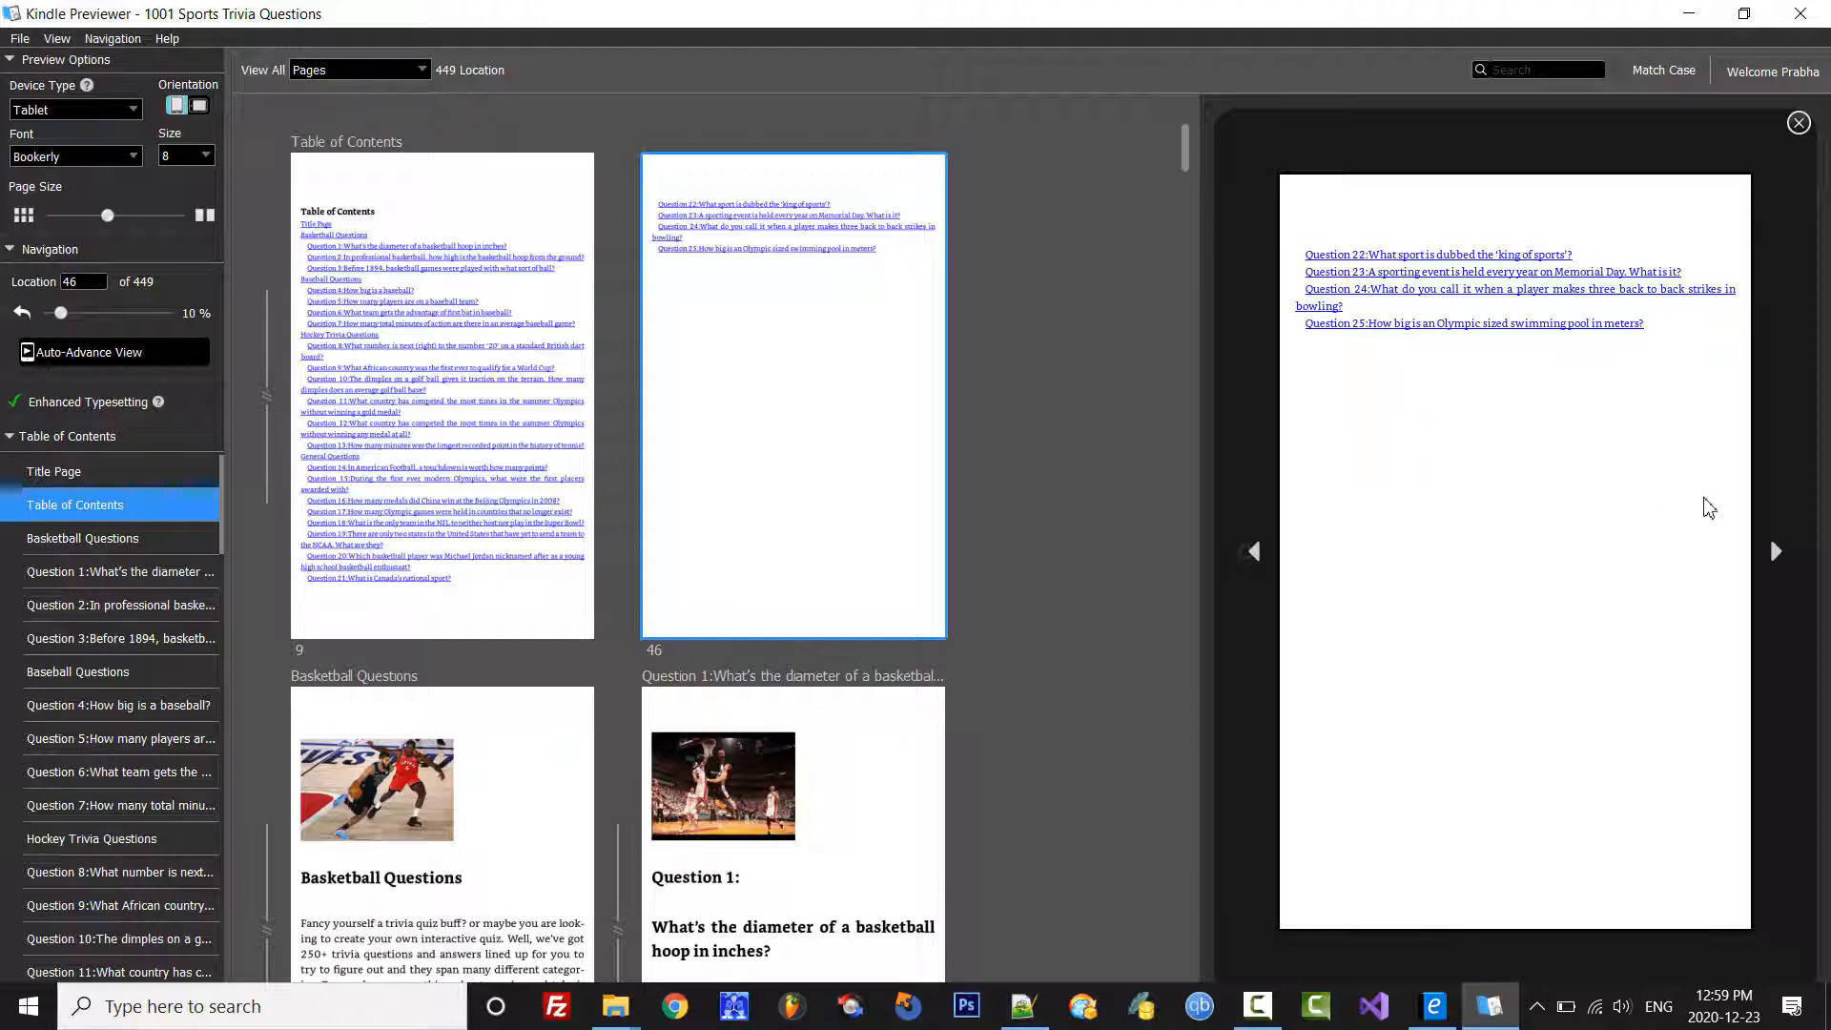
pyautogui.click(1777, 557)
pyautogui.click(1776, 558)
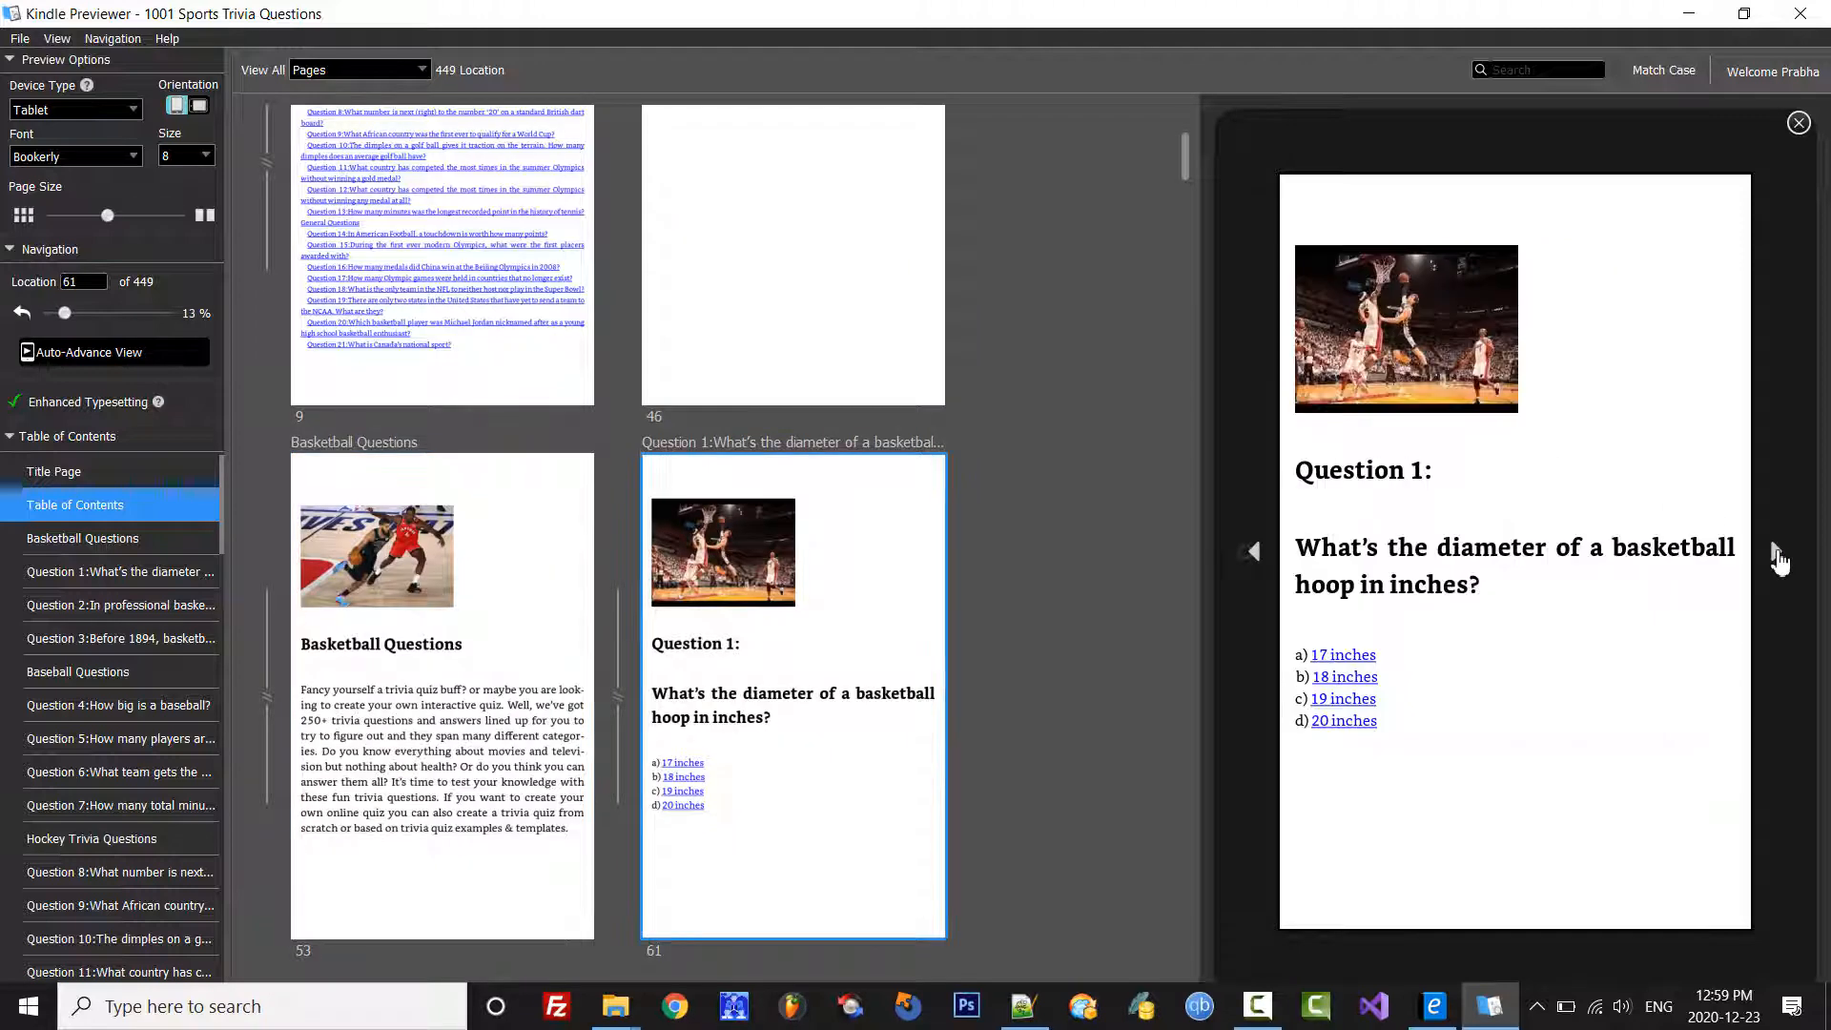
pyautogui.click(1776, 558)
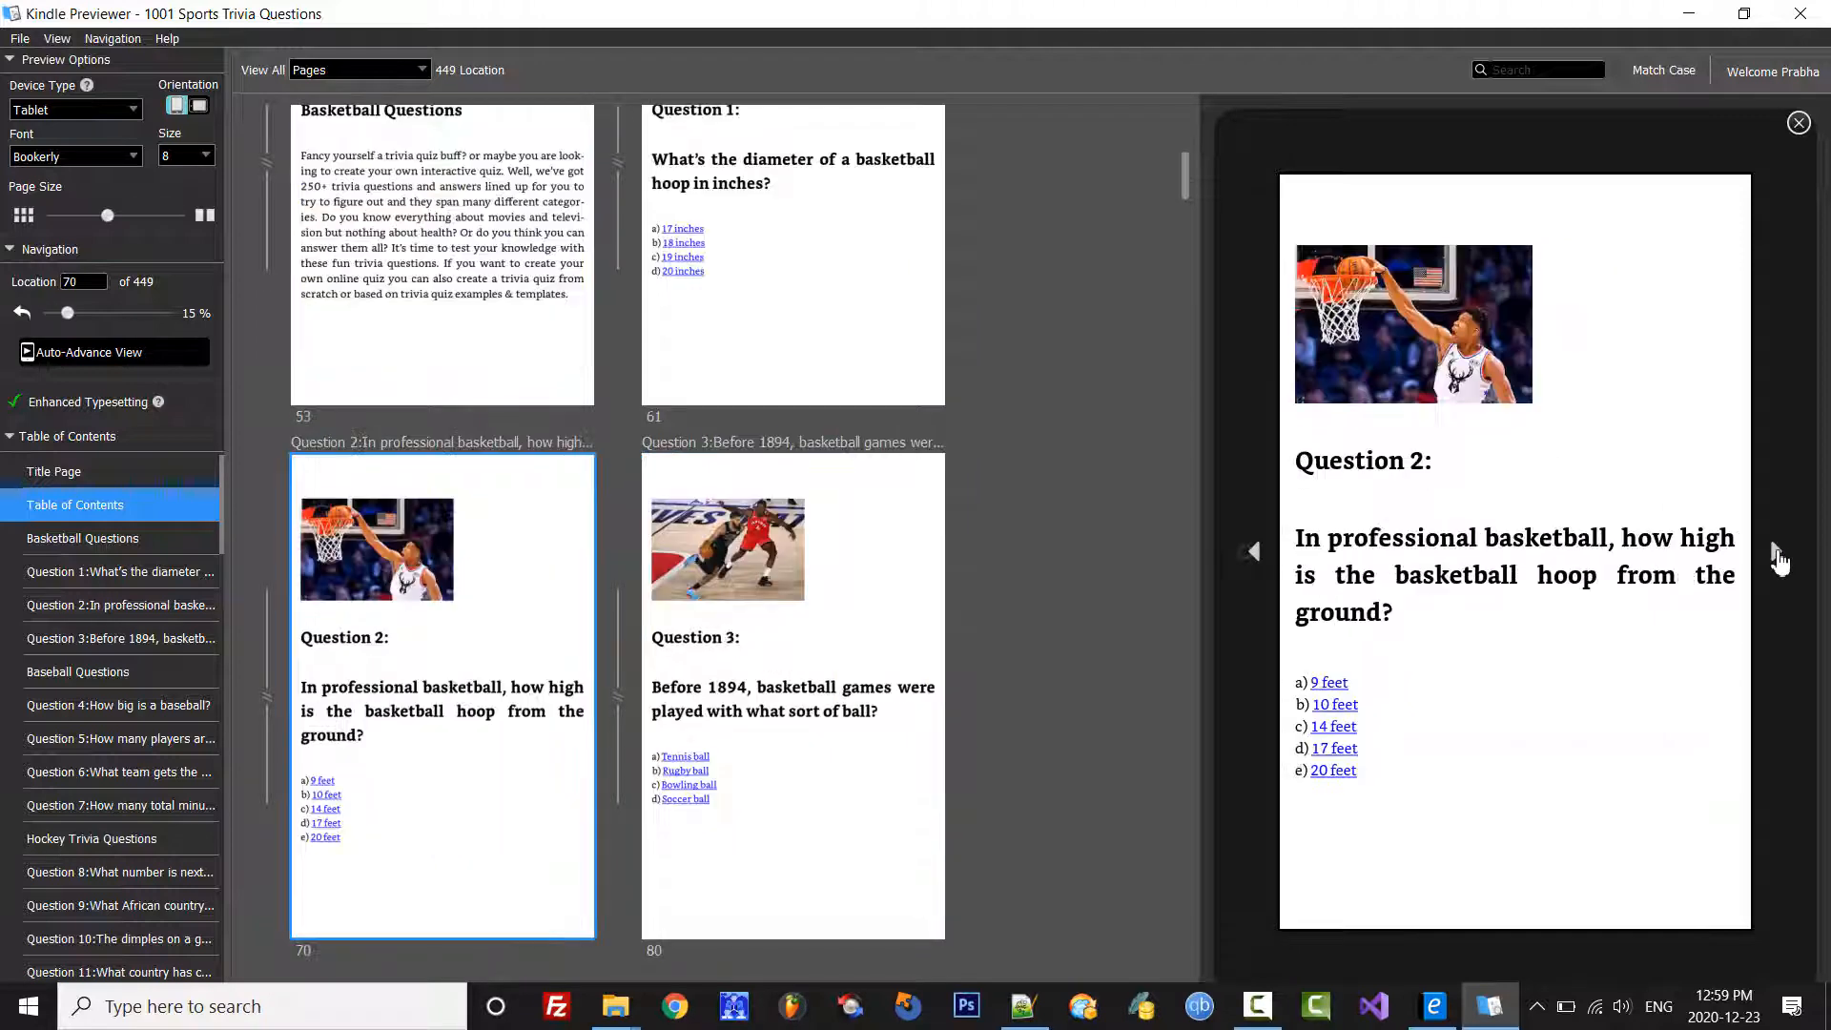
pyautogui.click(1255, 554)
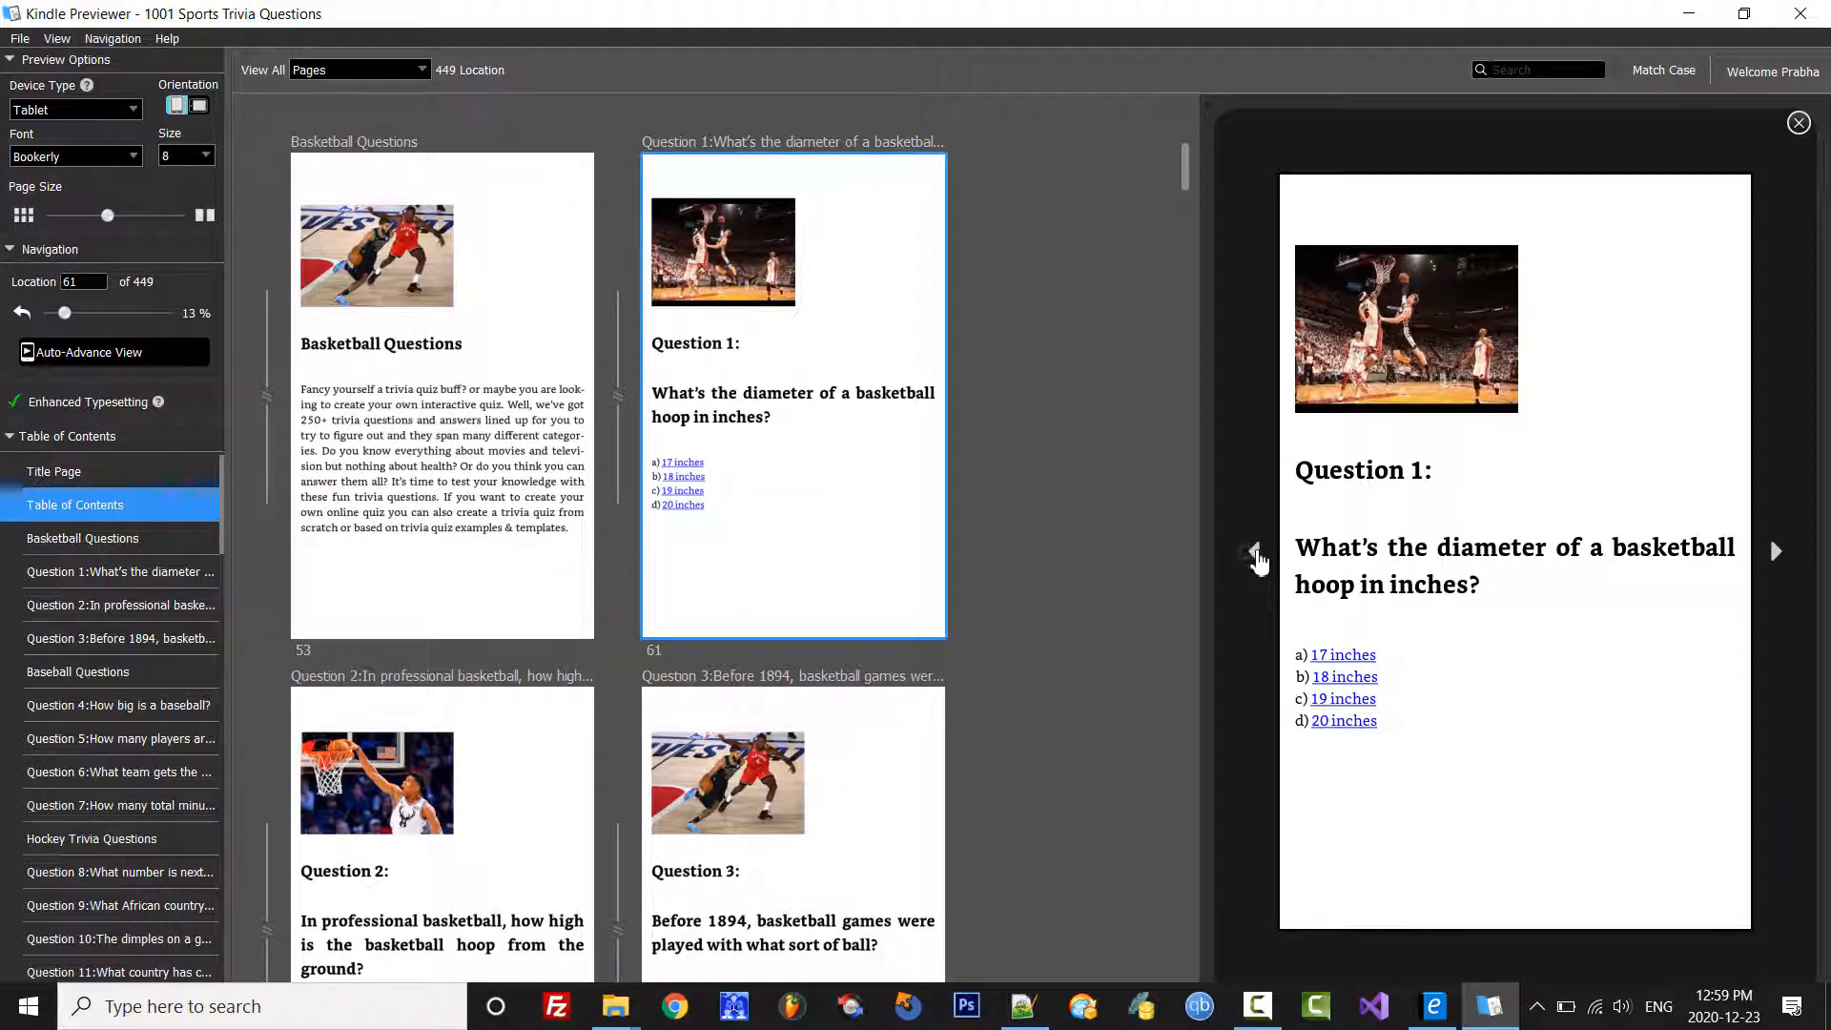
pyautogui.click(105, 505)
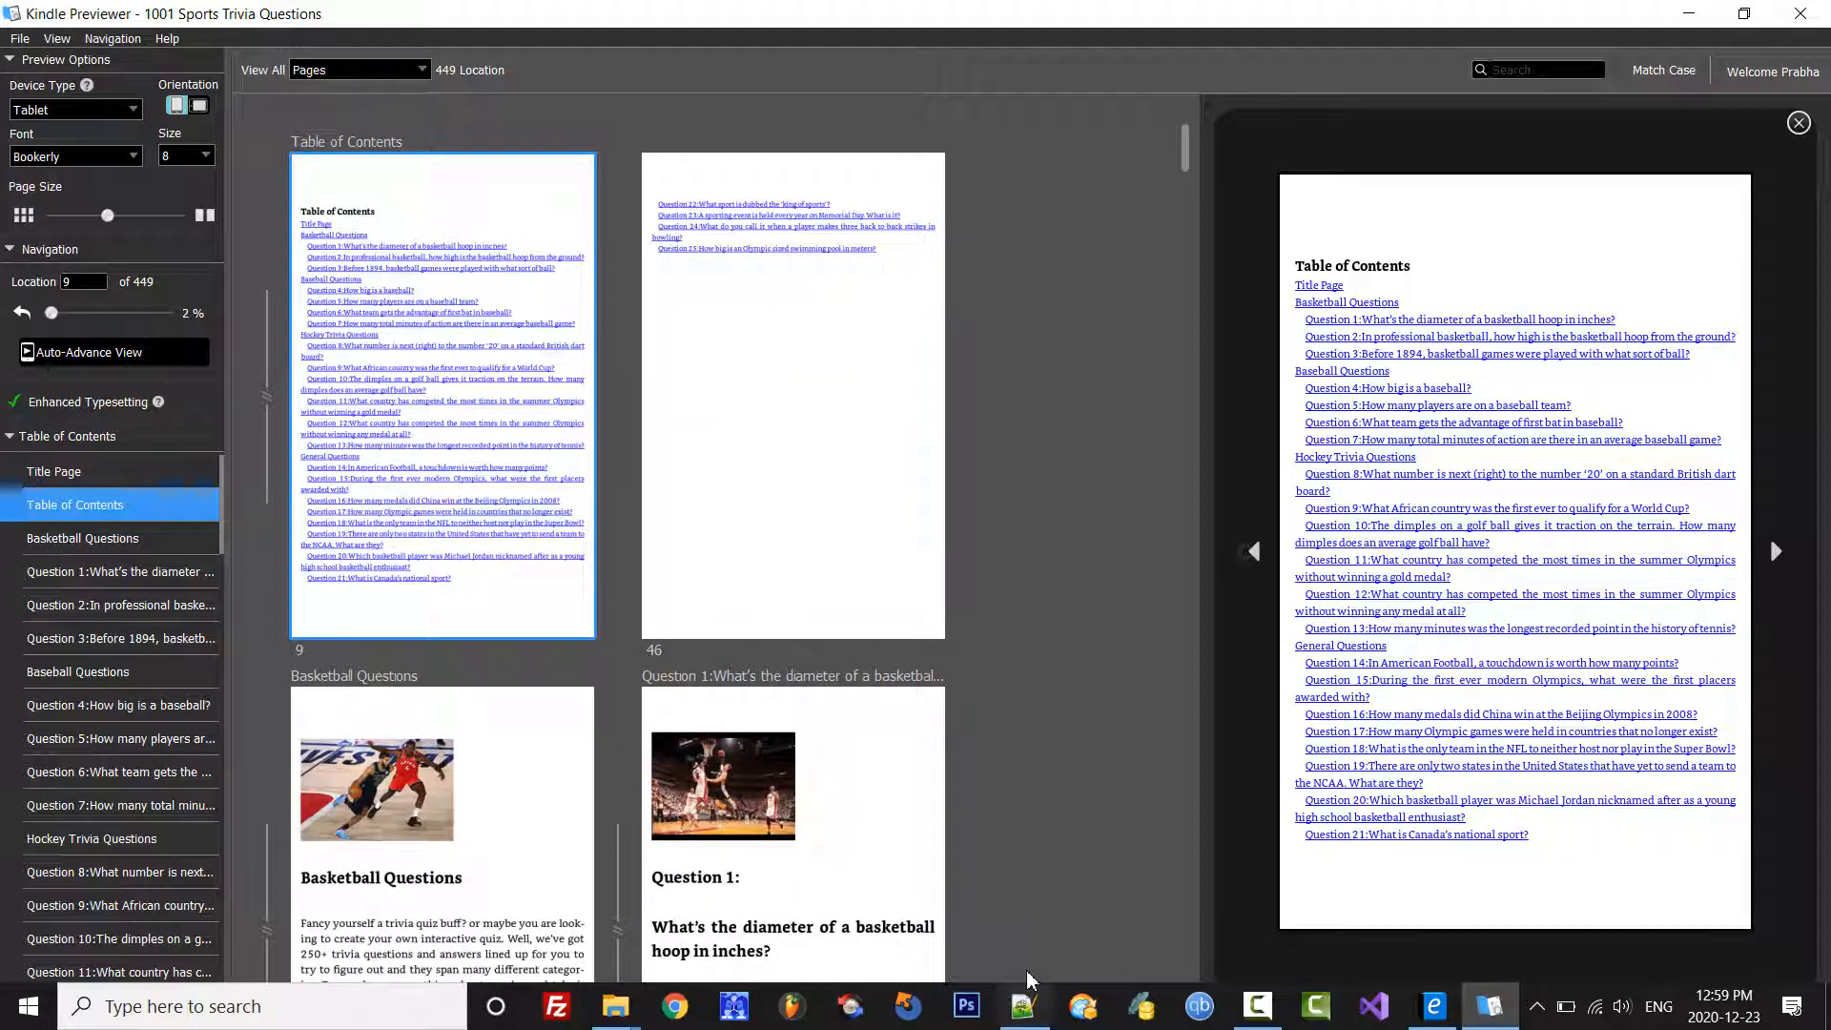
# Step: Switch to Ultimate Ebook Creator and view the Answers chapter page and the Basketball Questions chapter page
pyautogui.click(1443, 1017)
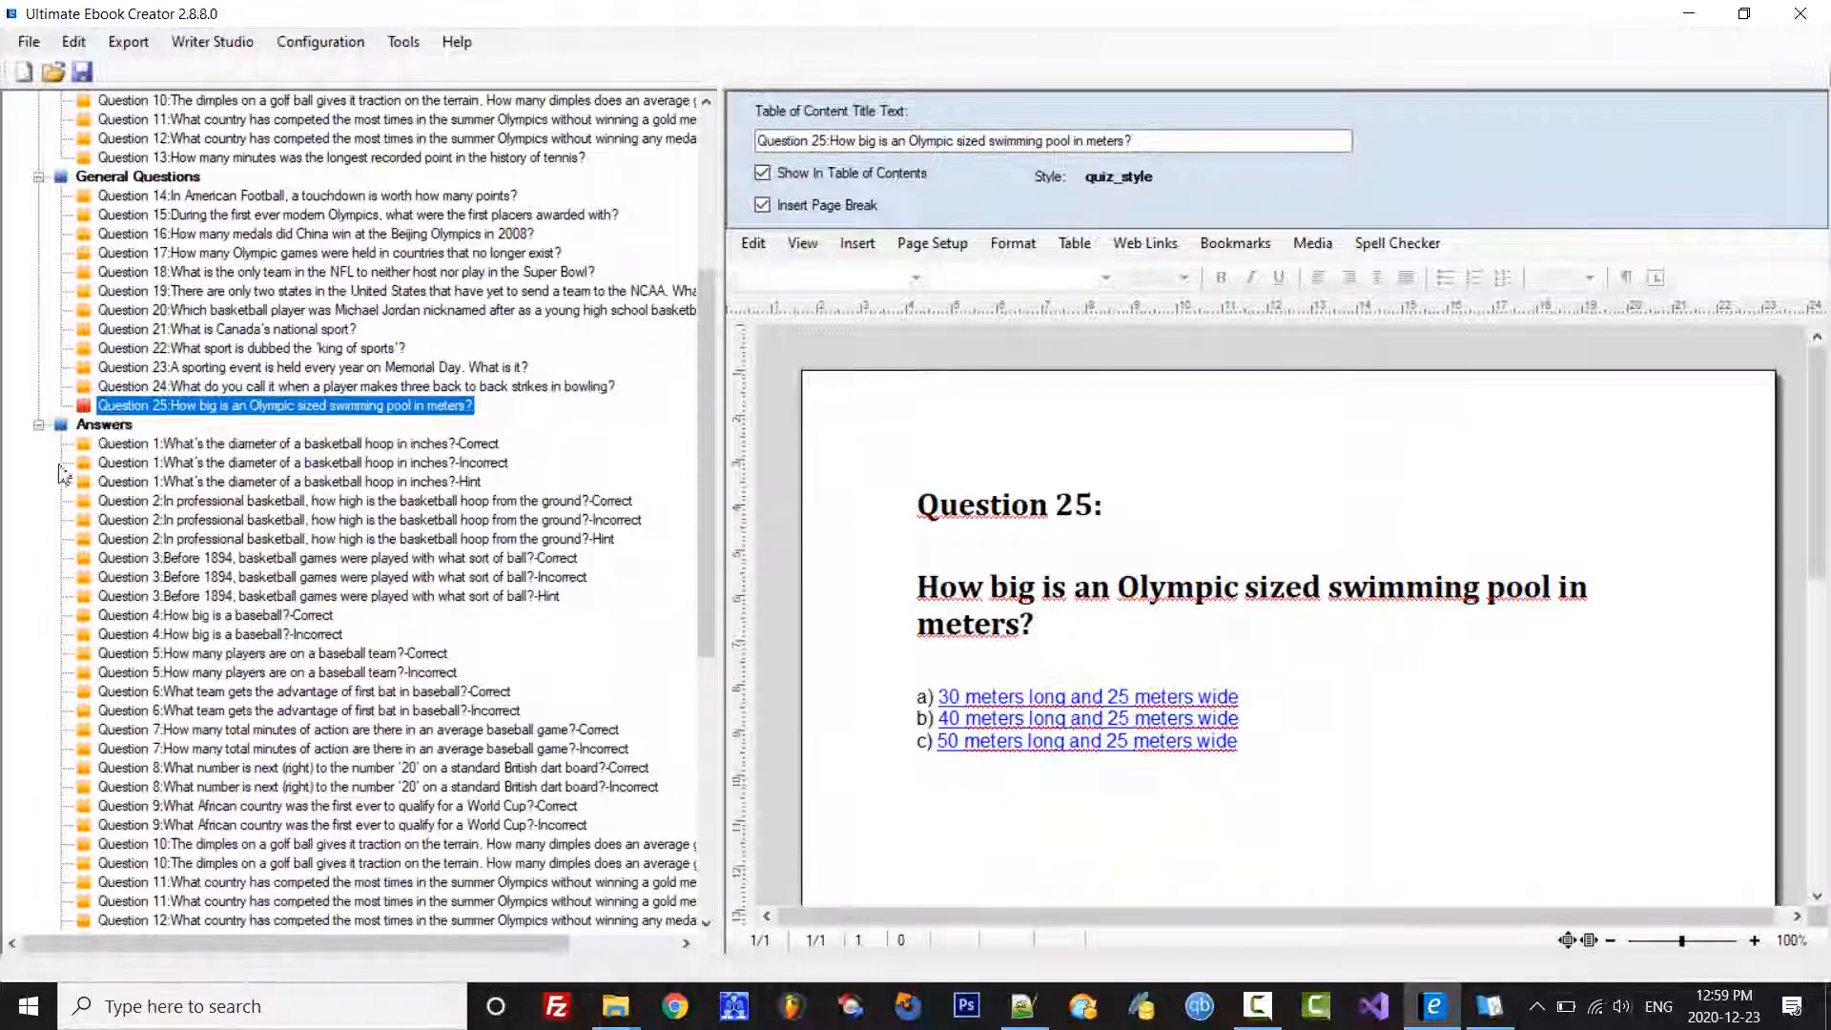
pyautogui.click(114, 429)
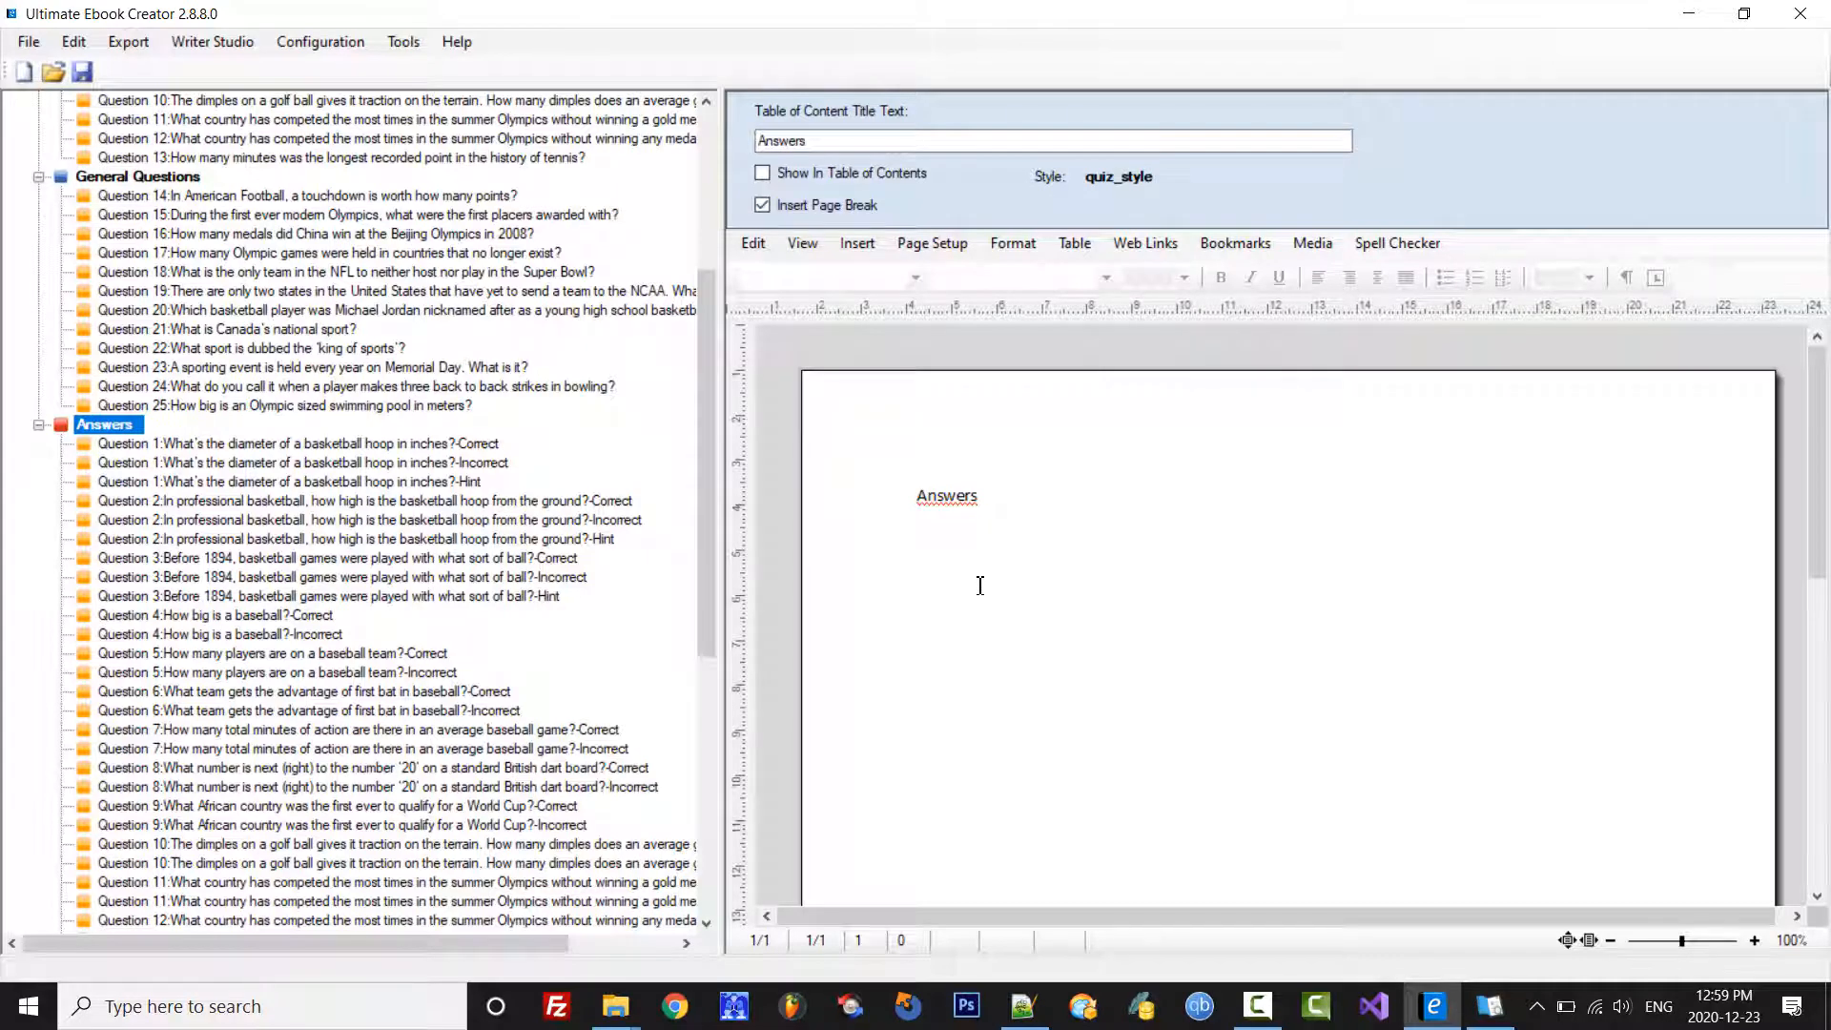
pyautogui.moveTo(707, 516); pyautogui.dragTo(715, 349)
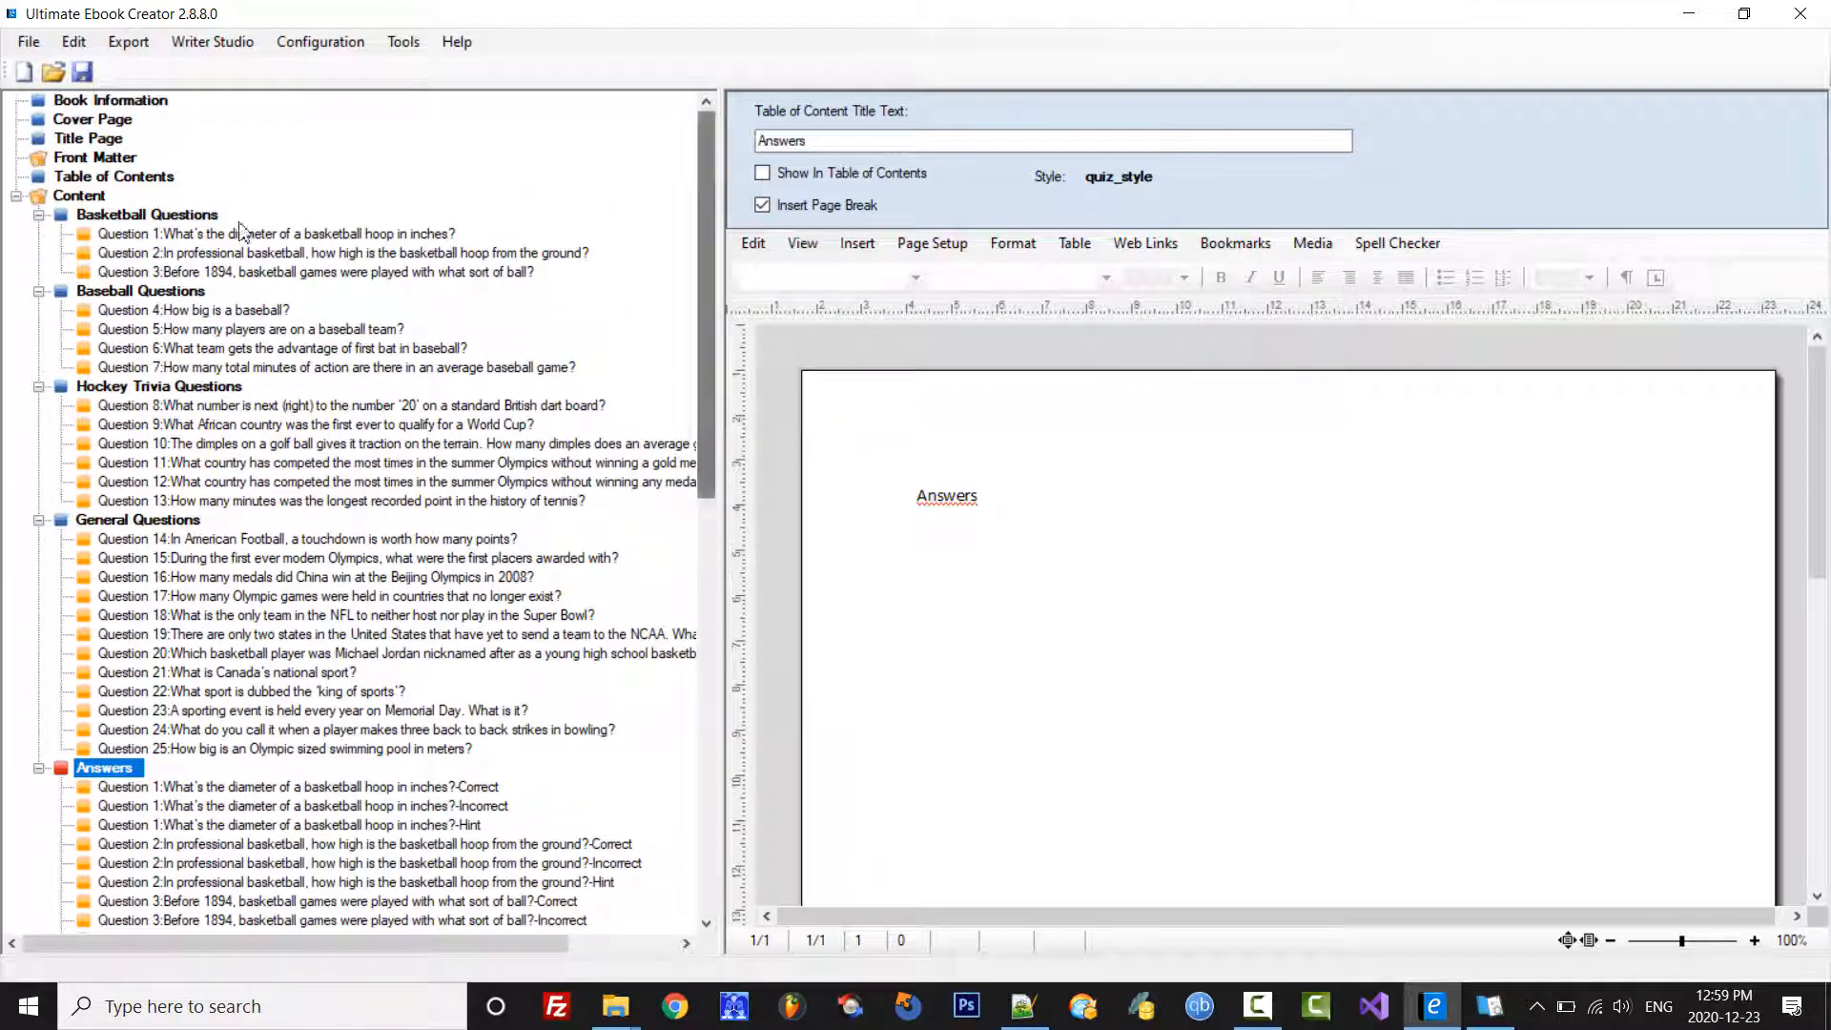
pyautogui.click(153, 215)
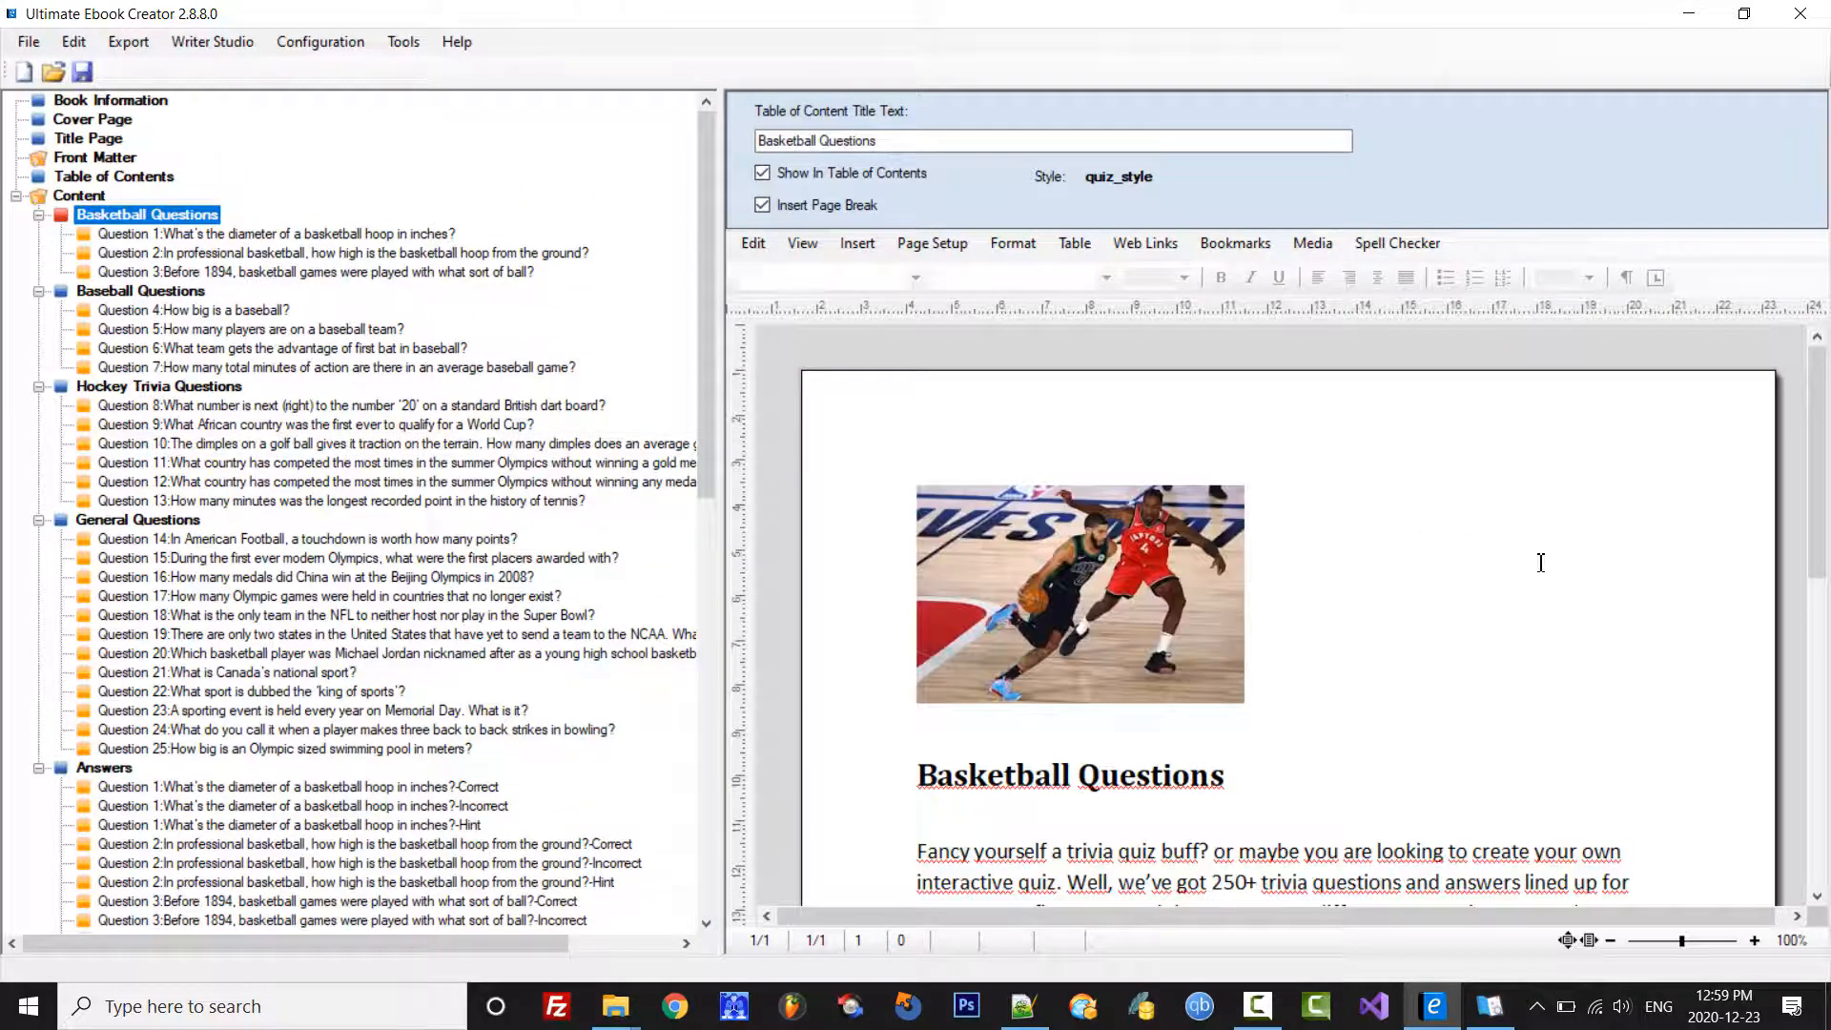